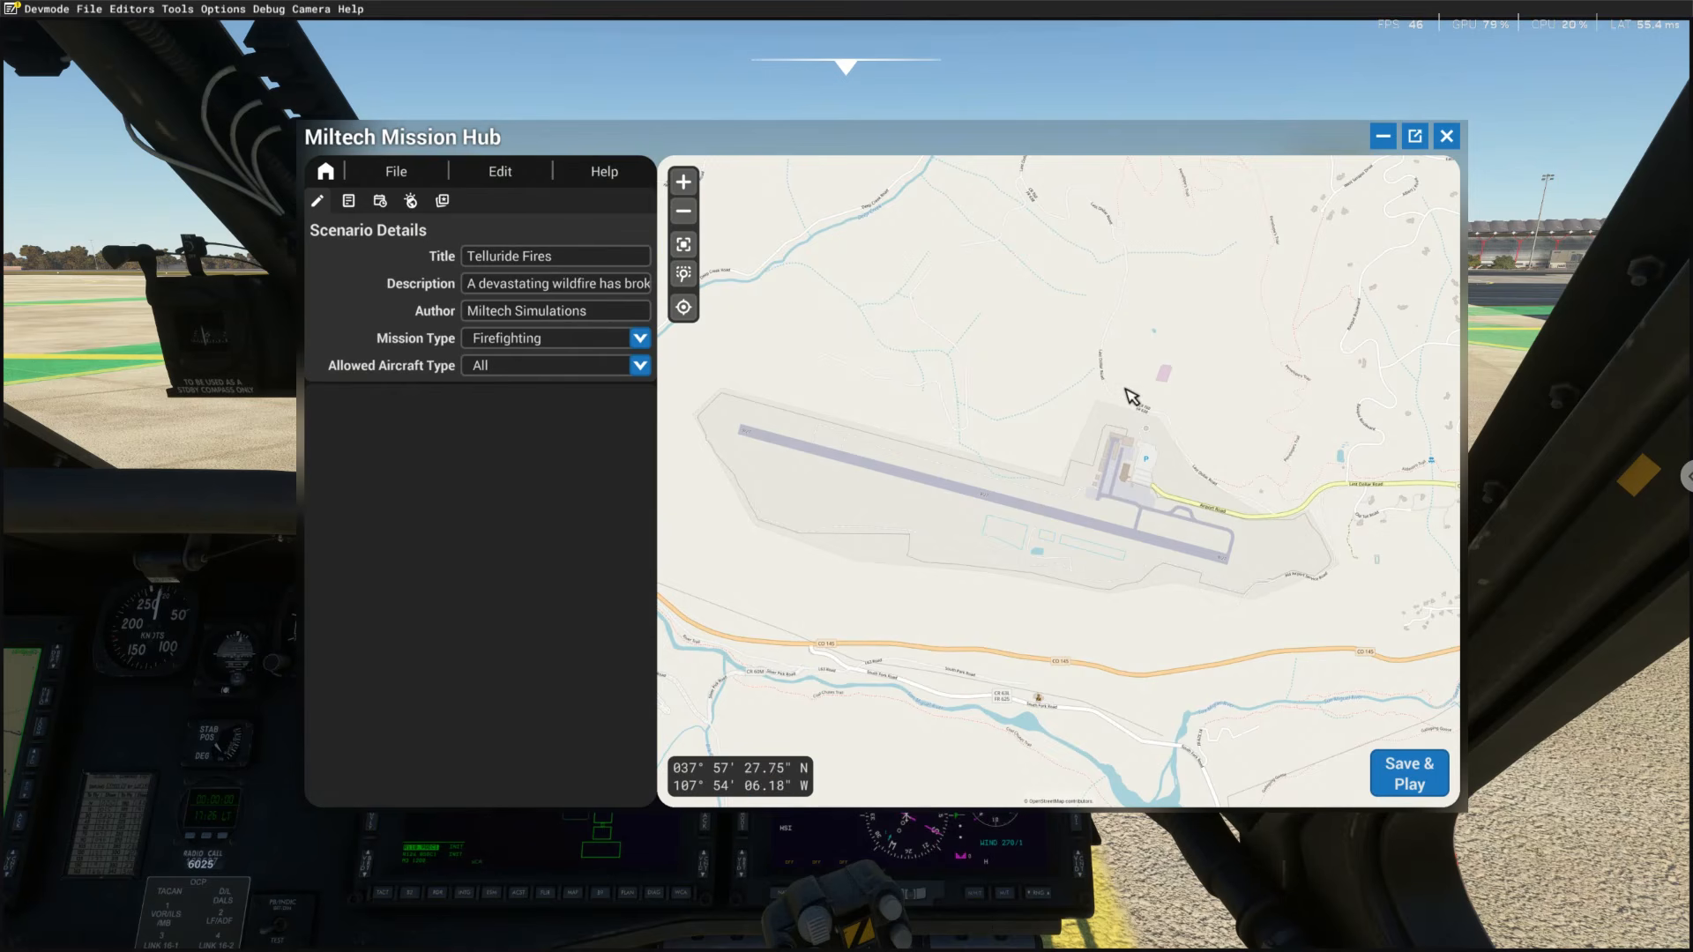
{"action": "right_click", "coordinate": [985, 290]}
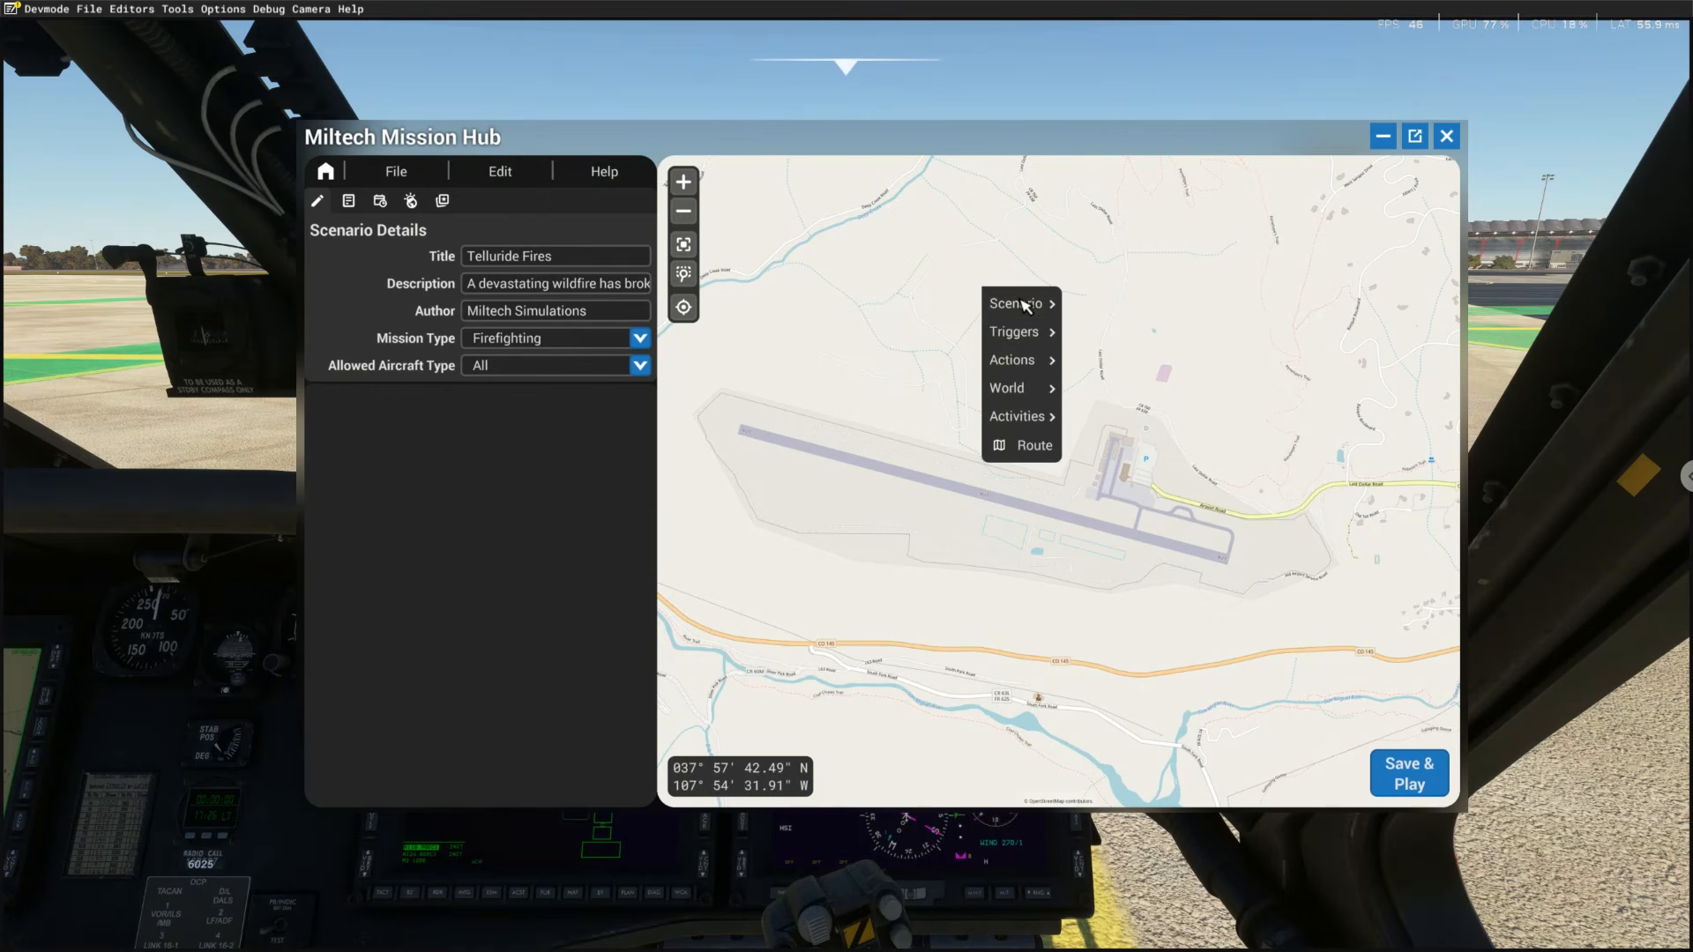
{"action": "mouse_move", "coordinate": [1023, 304]}
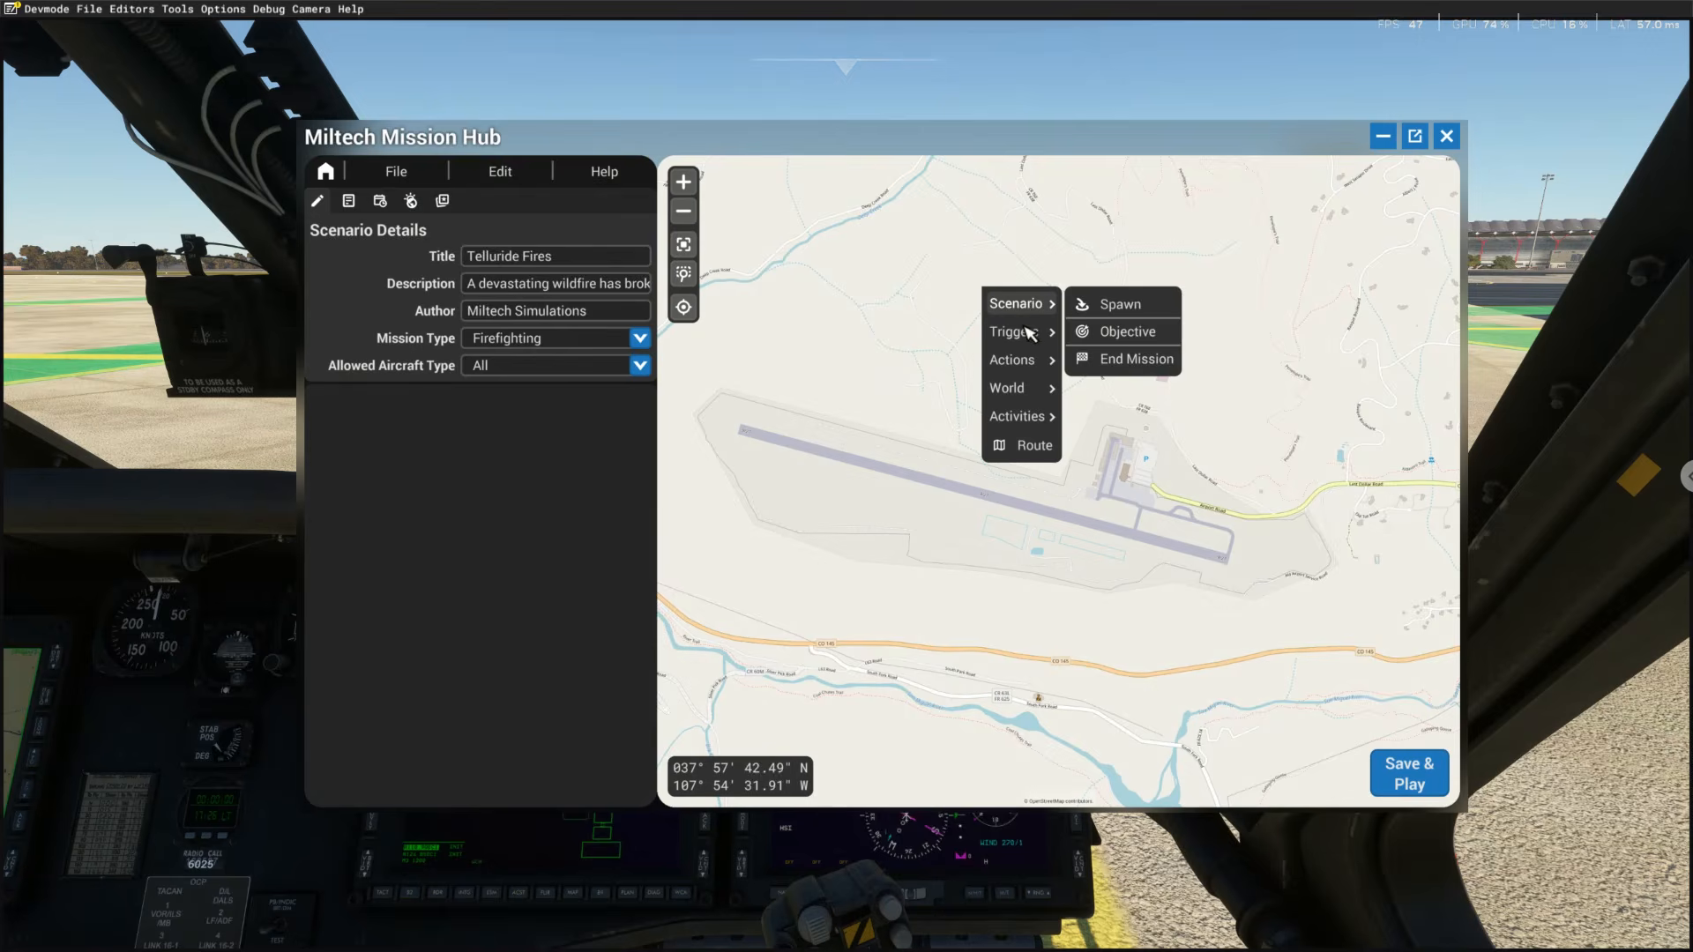
{"action": "mouse_move", "coordinate": [1030, 335]}
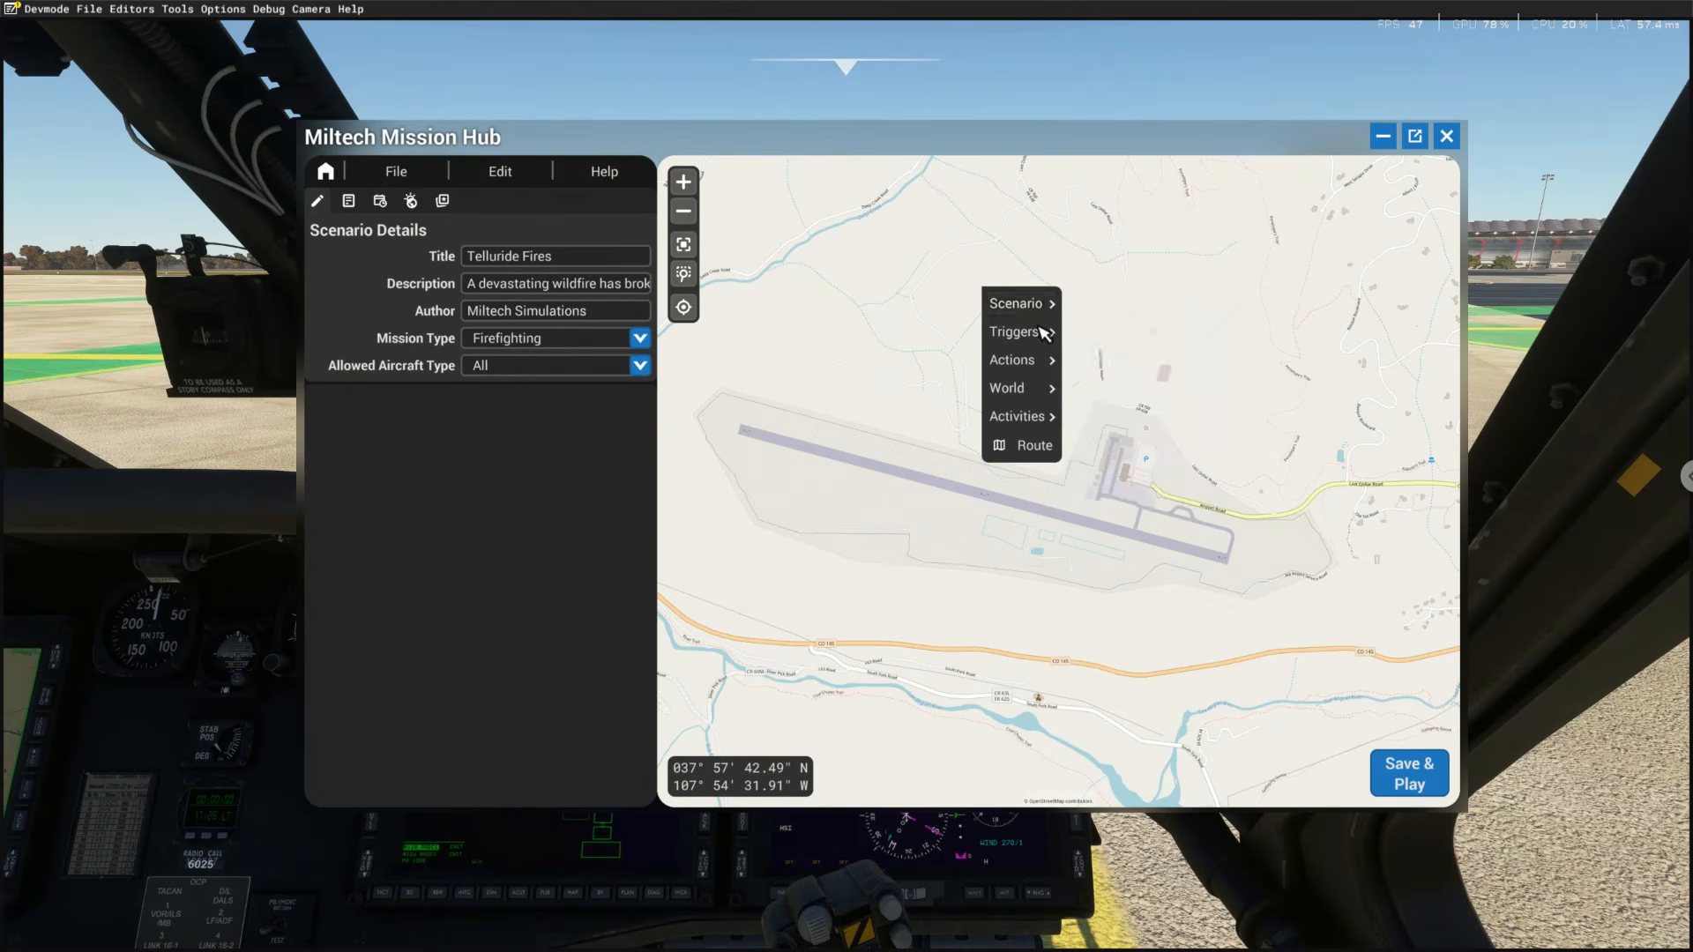
{"action": "mouse_move", "coordinate": [1025, 394]}
{"action": "left_click", "coordinate": [1132, 508]}
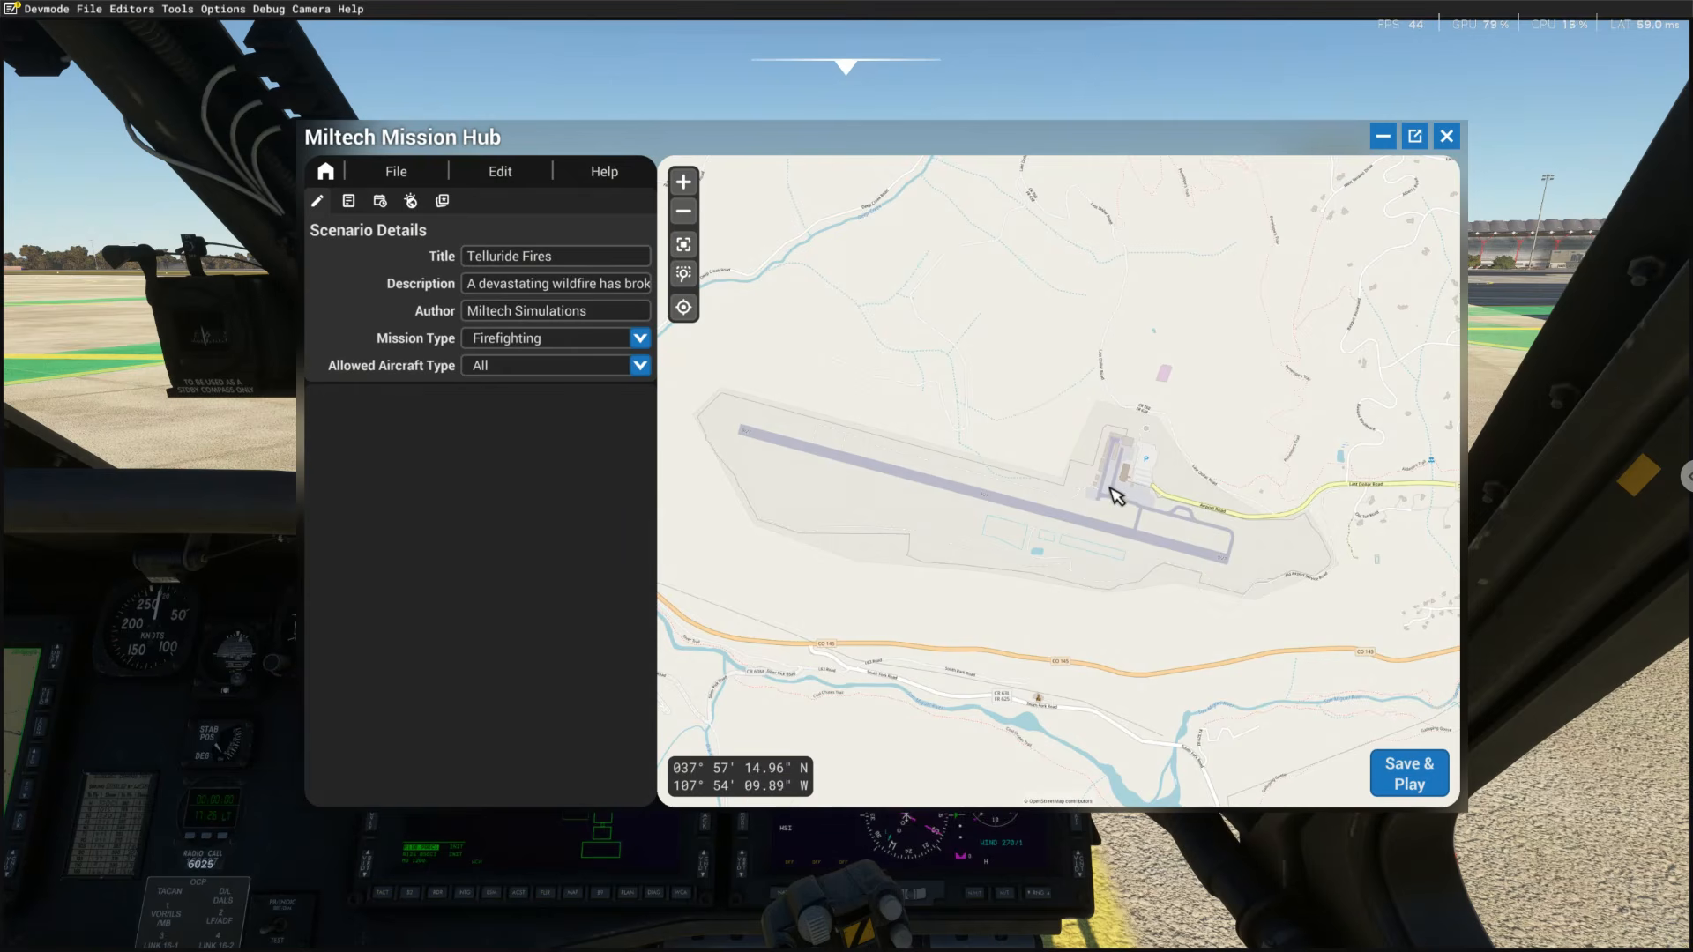
Place a spawn point on the airport apron just east of the southernmost small building beside the taxiway
{"action": "scroll", "coordinate": [1116, 496], "scroll_direction": "down", "scroll_amount": 2}
{"action": "scroll", "coordinate": [1116, 496], "scroll_direction": "up", "scroll_amount": 5}
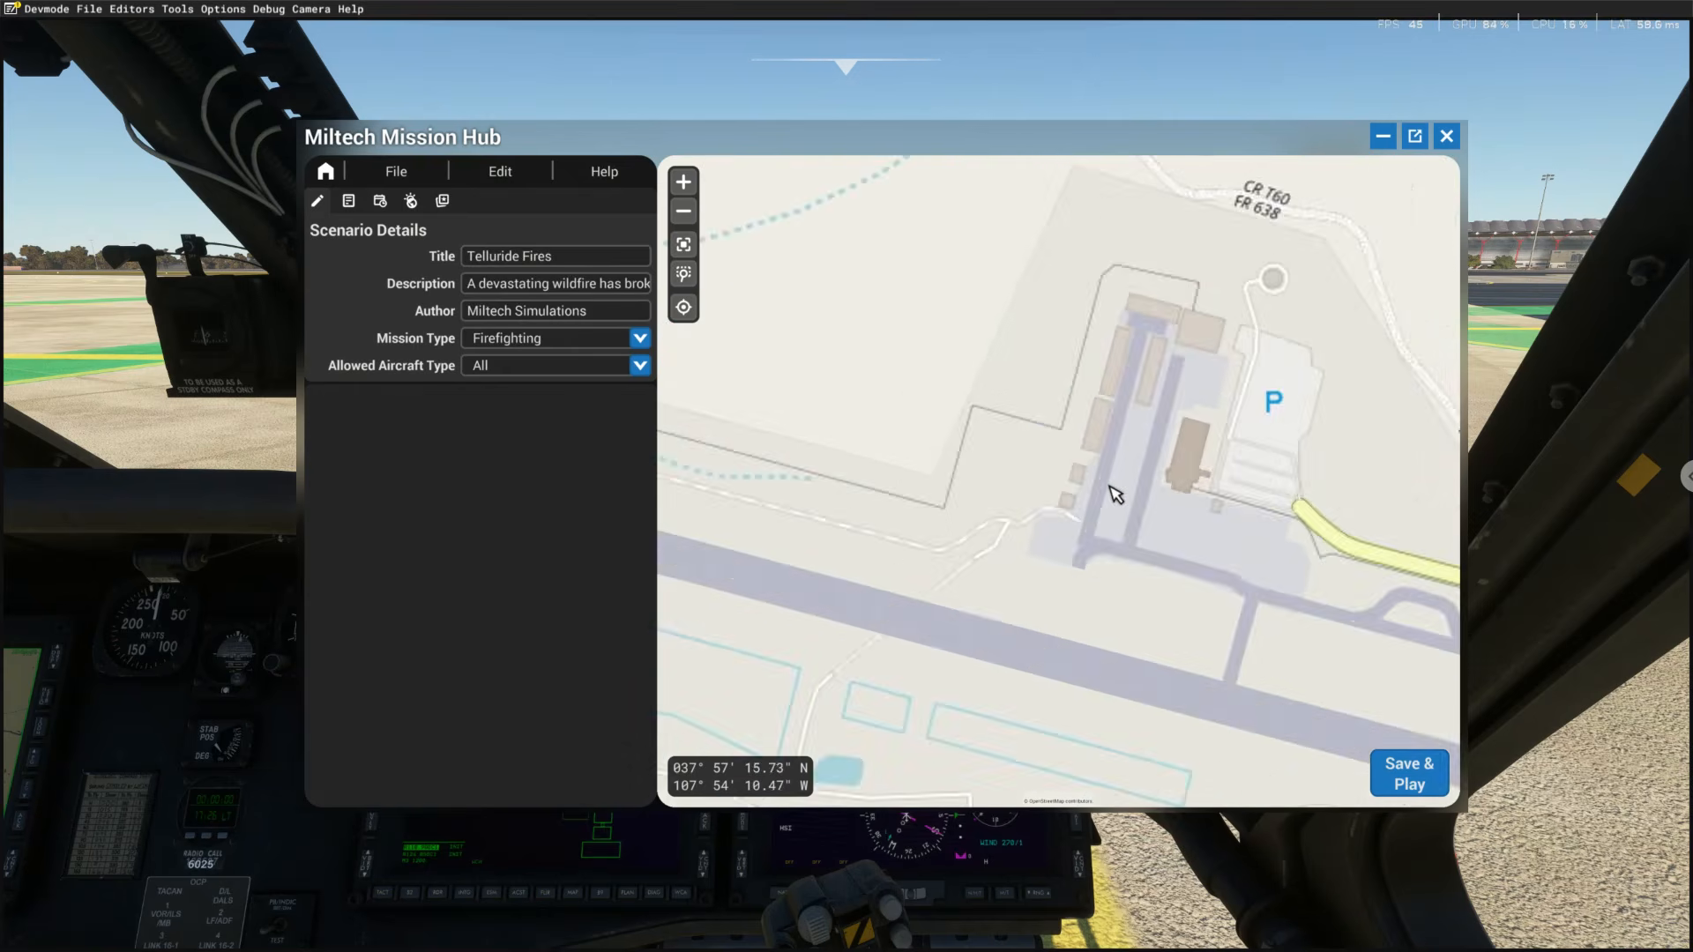
{"action": "scroll", "coordinate": [1116, 496], "scroll_direction": "up", "scroll_amount": 2}
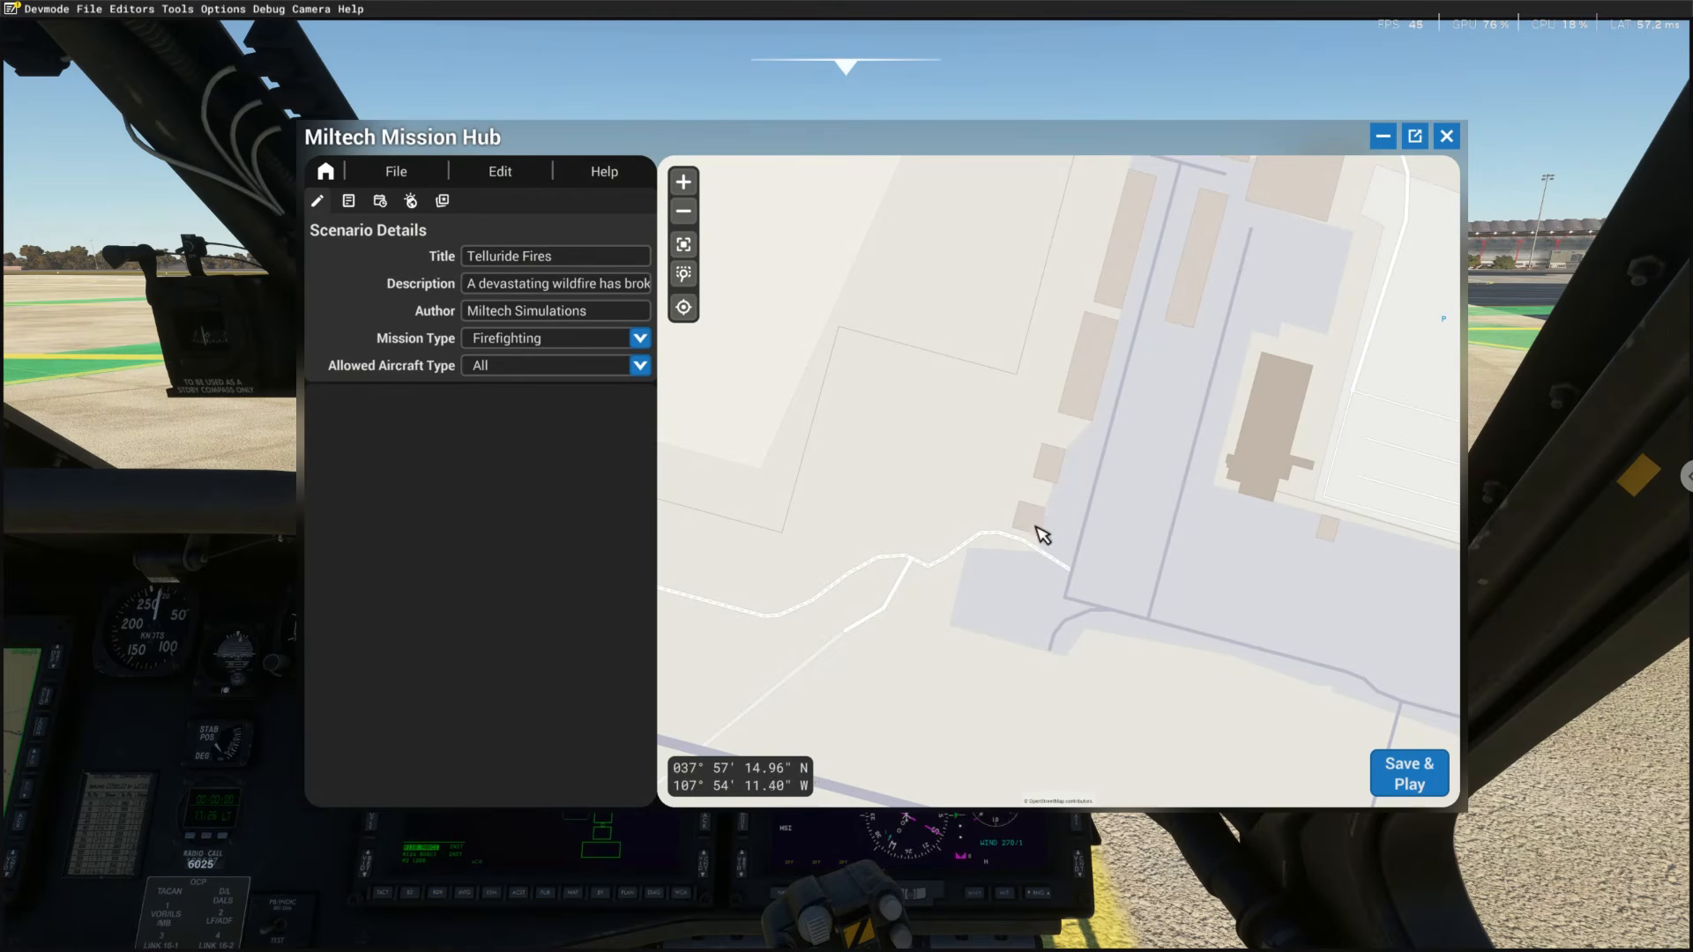
{"action": "right_click", "coordinate": [1071, 533]}
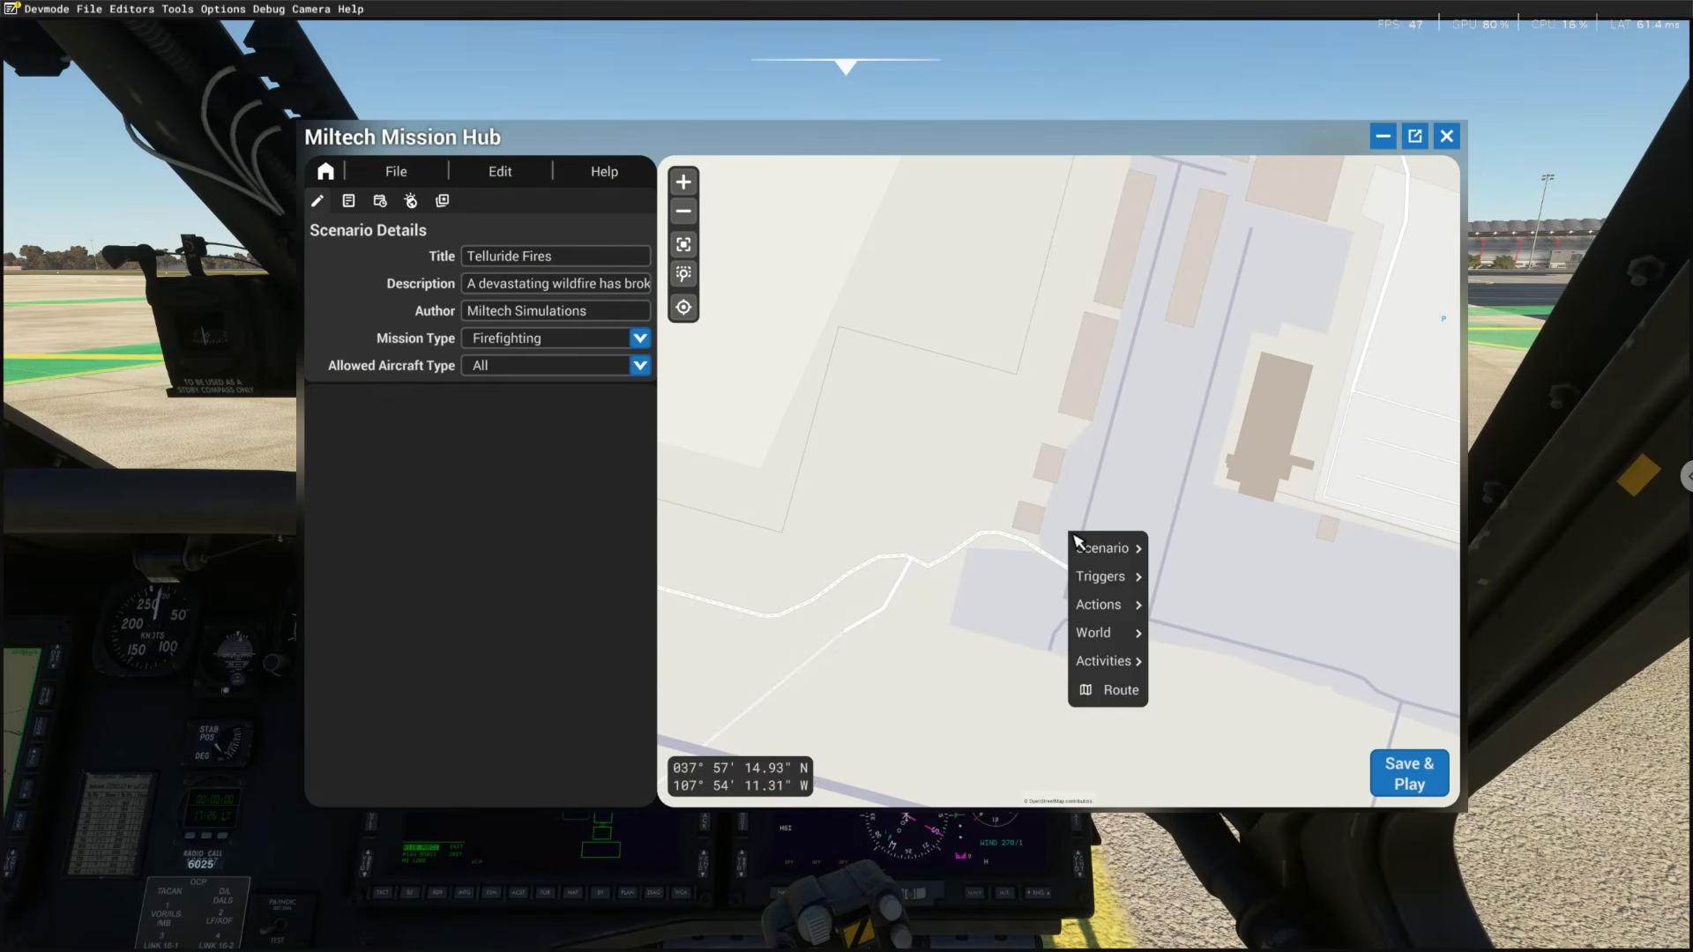
{"action": "mouse_move", "coordinate": [1116, 554]}
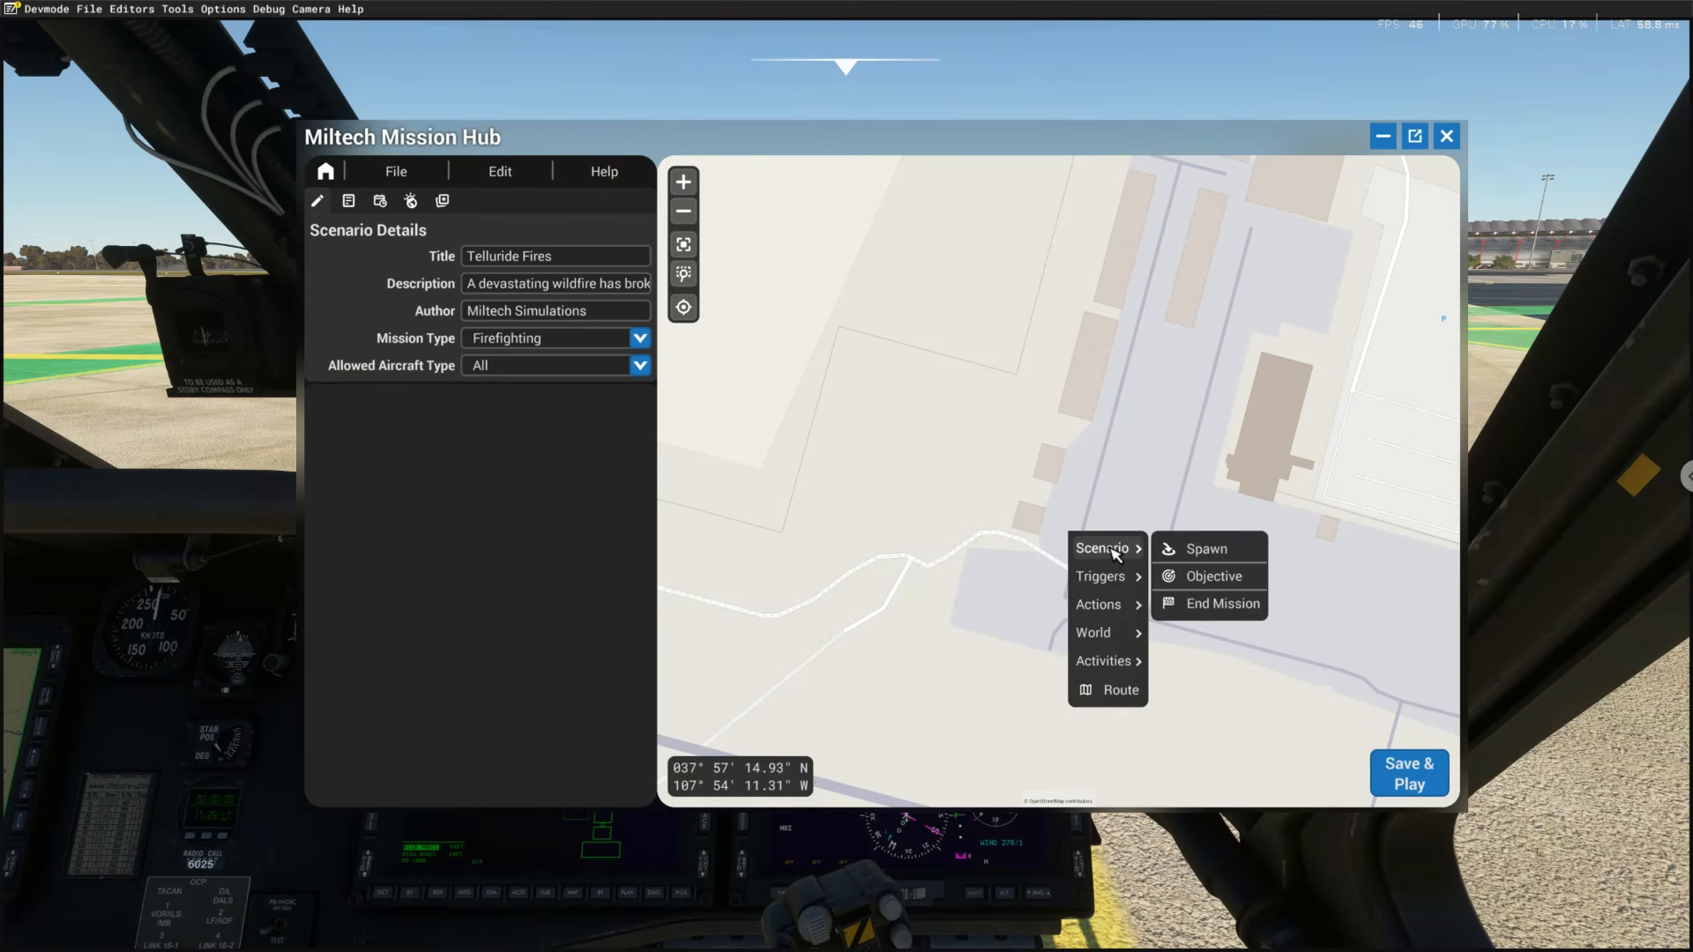
{"action": "left_click", "coordinate": [1184, 557]}
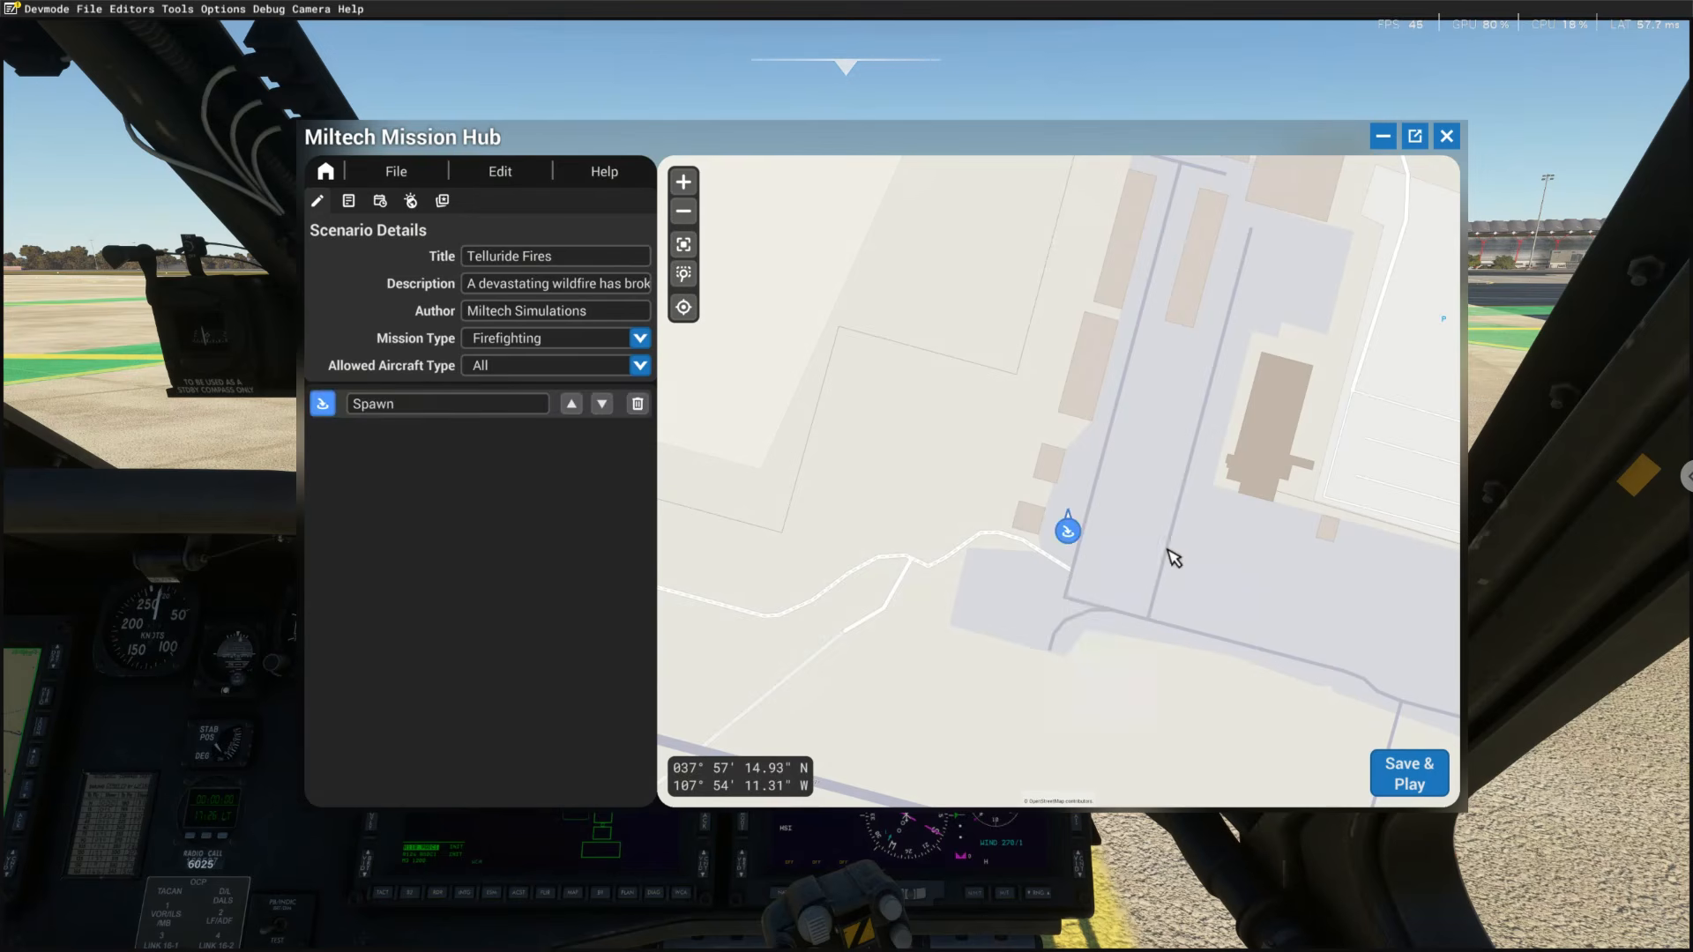
Rename the spawn point as Initial Spawn Location
{"action": "left_click", "coordinate": [1076, 536]}
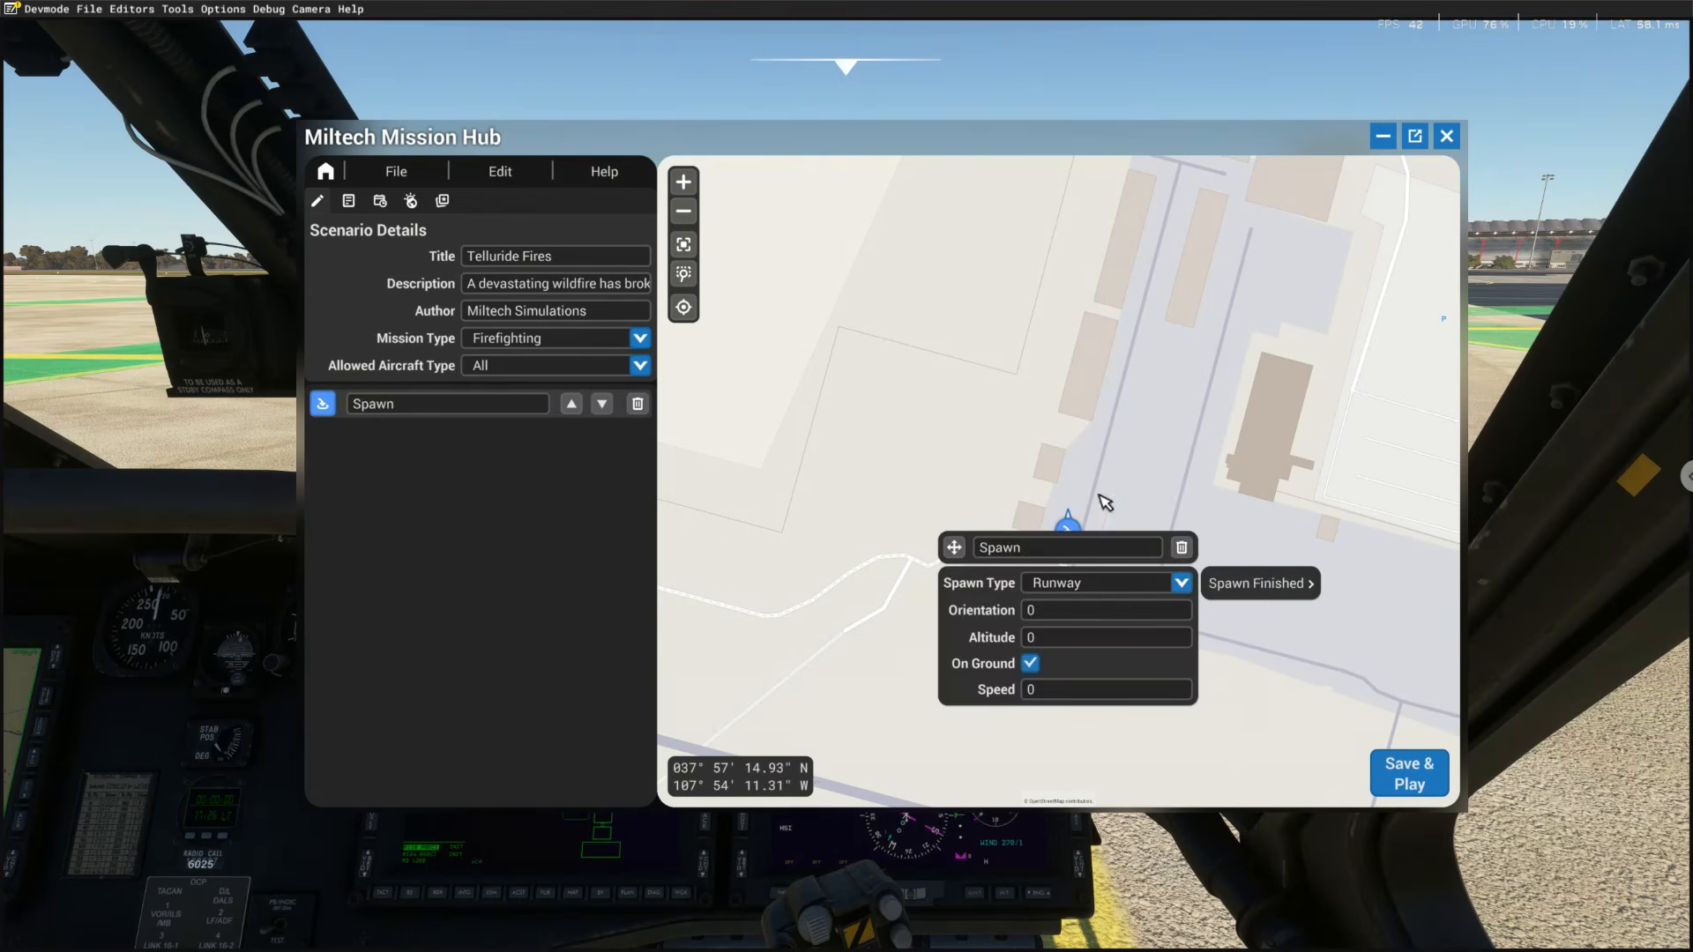
{"action": "left_click", "coordinate": [1052, 554]}
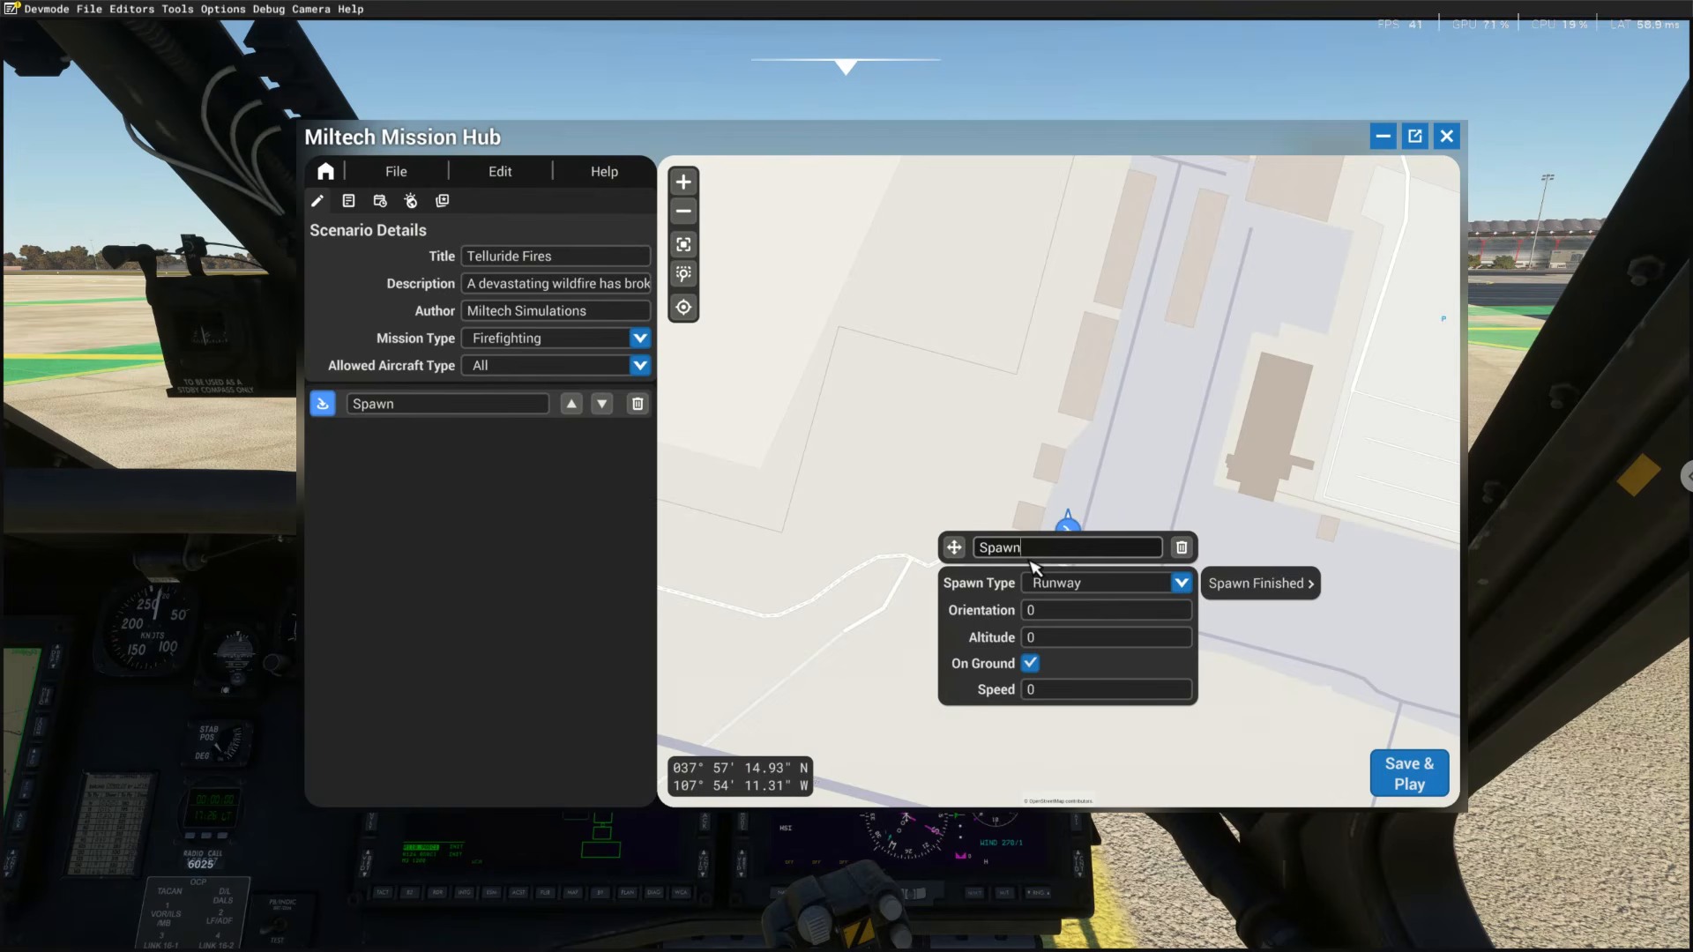
{"action": "key", "text": "BackSpace"}
{"action": "key", "text": "BackSpace"}
{"action": "key", "text": "BackSpace"}
{"action": "key", "text": "BackSpace"}
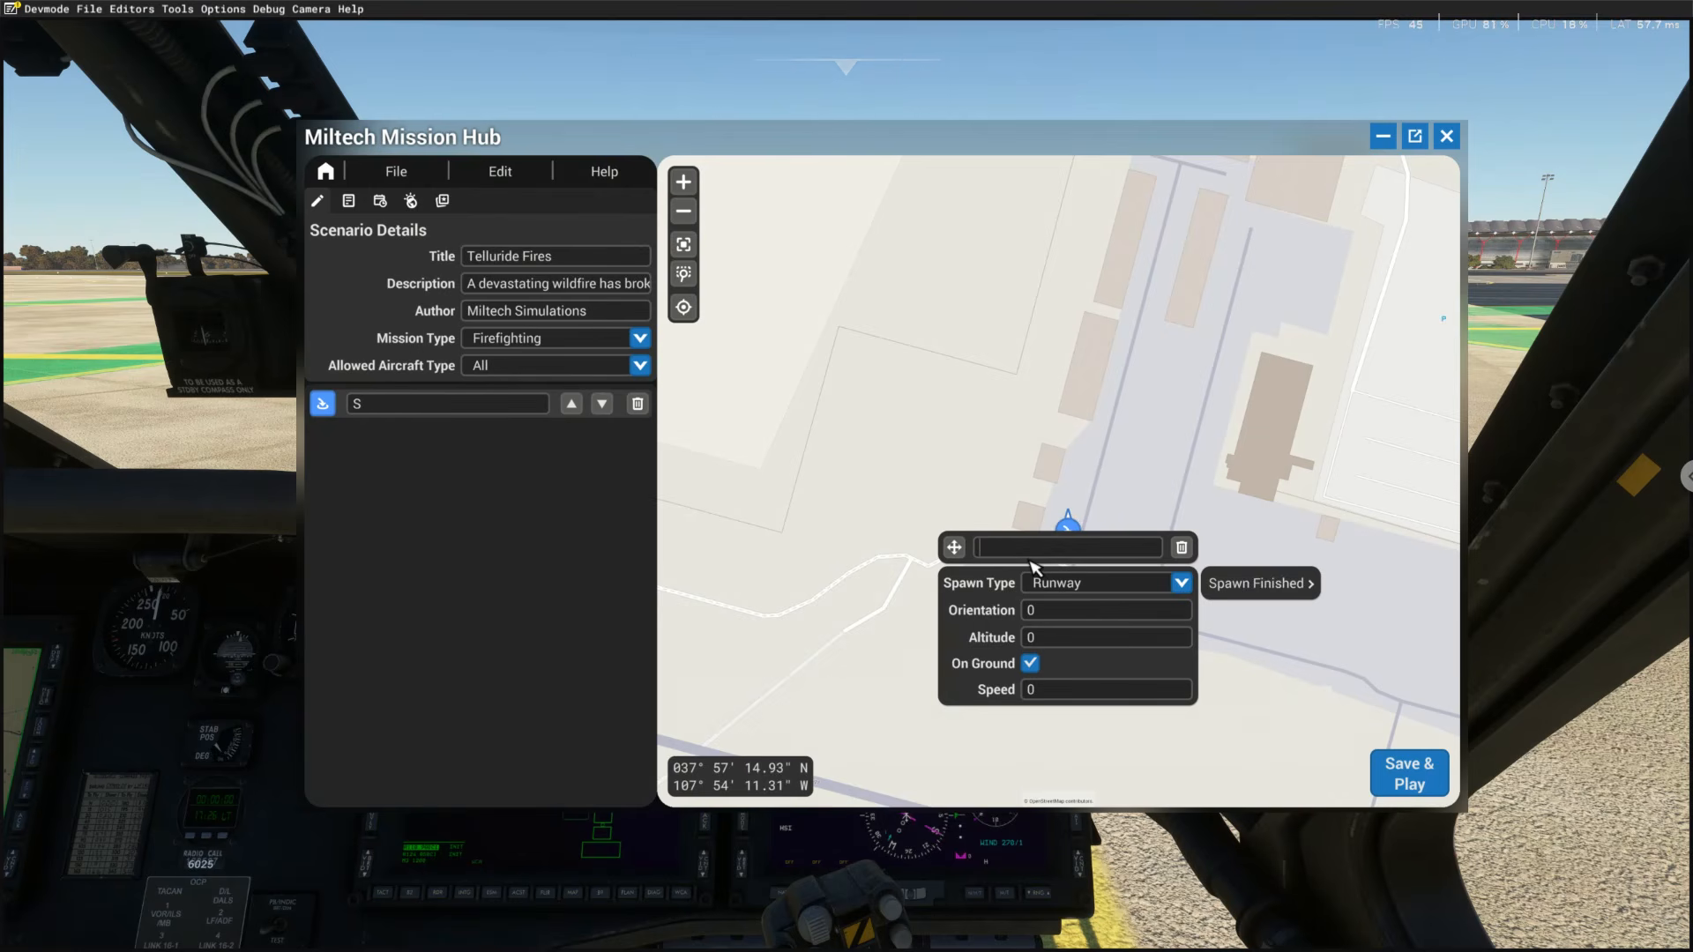
{"action": "type", "text": "Initial Sp"}
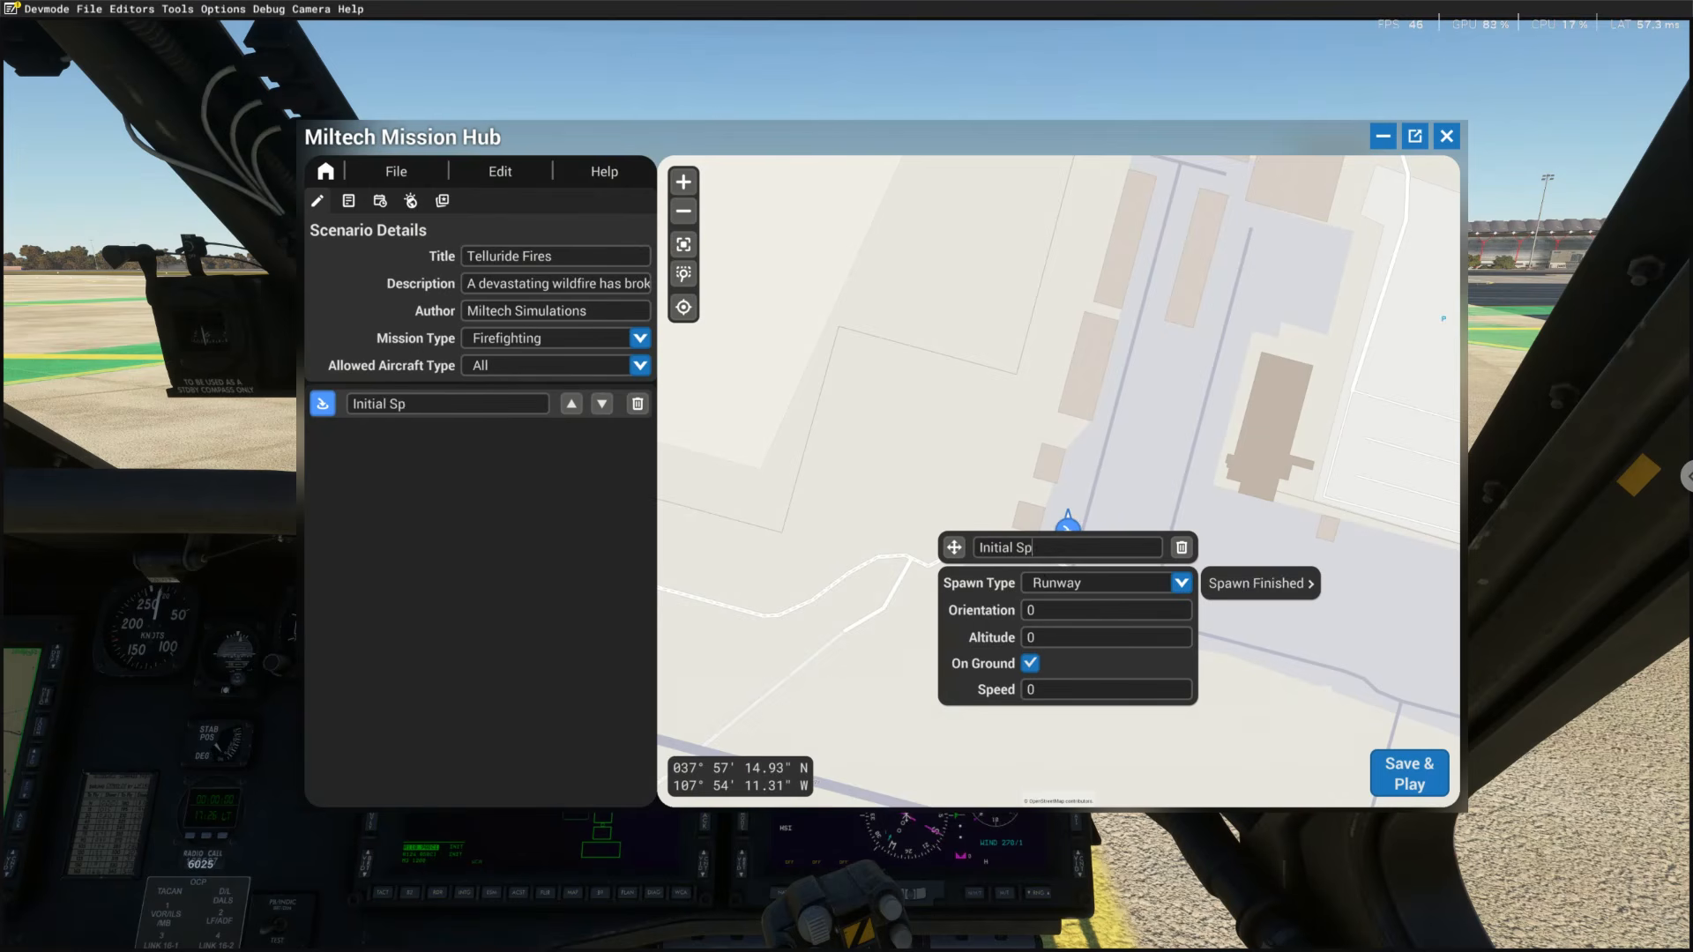
{"action": "type", "text": "awn Location"}
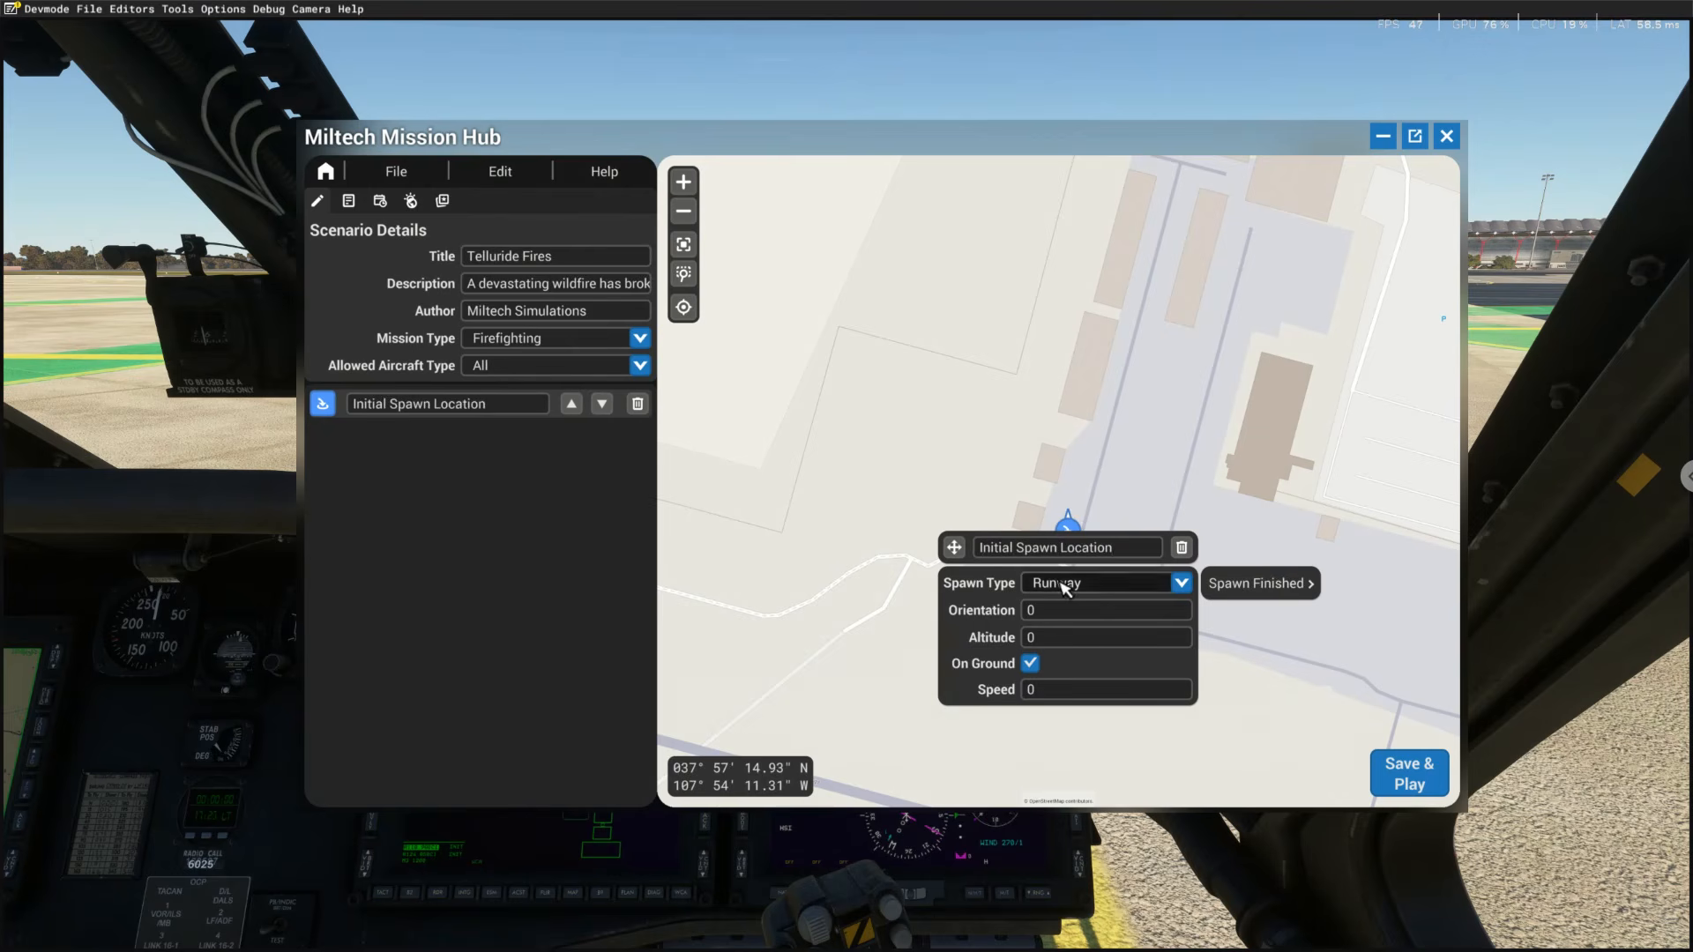
Set the initial spawn point's type to Shutdown and its orientation to 100
{"action": "left_click", "coordinate": [1107, 596]}
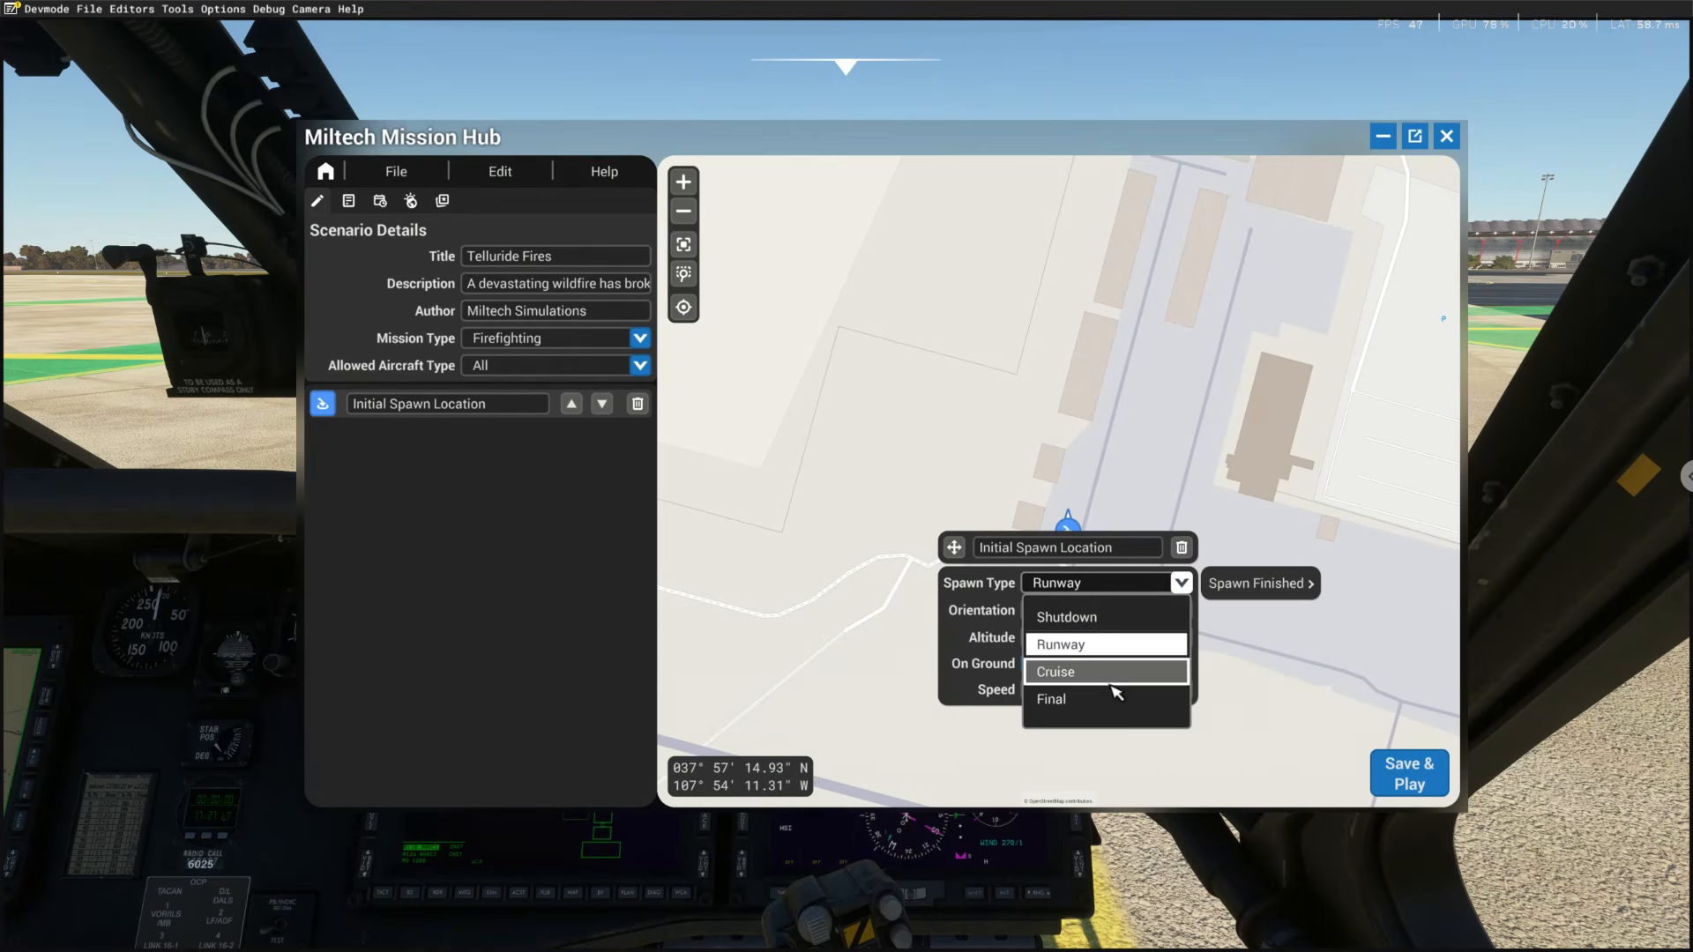
{"action": "left_click", "coordinate": [1127, 617]}
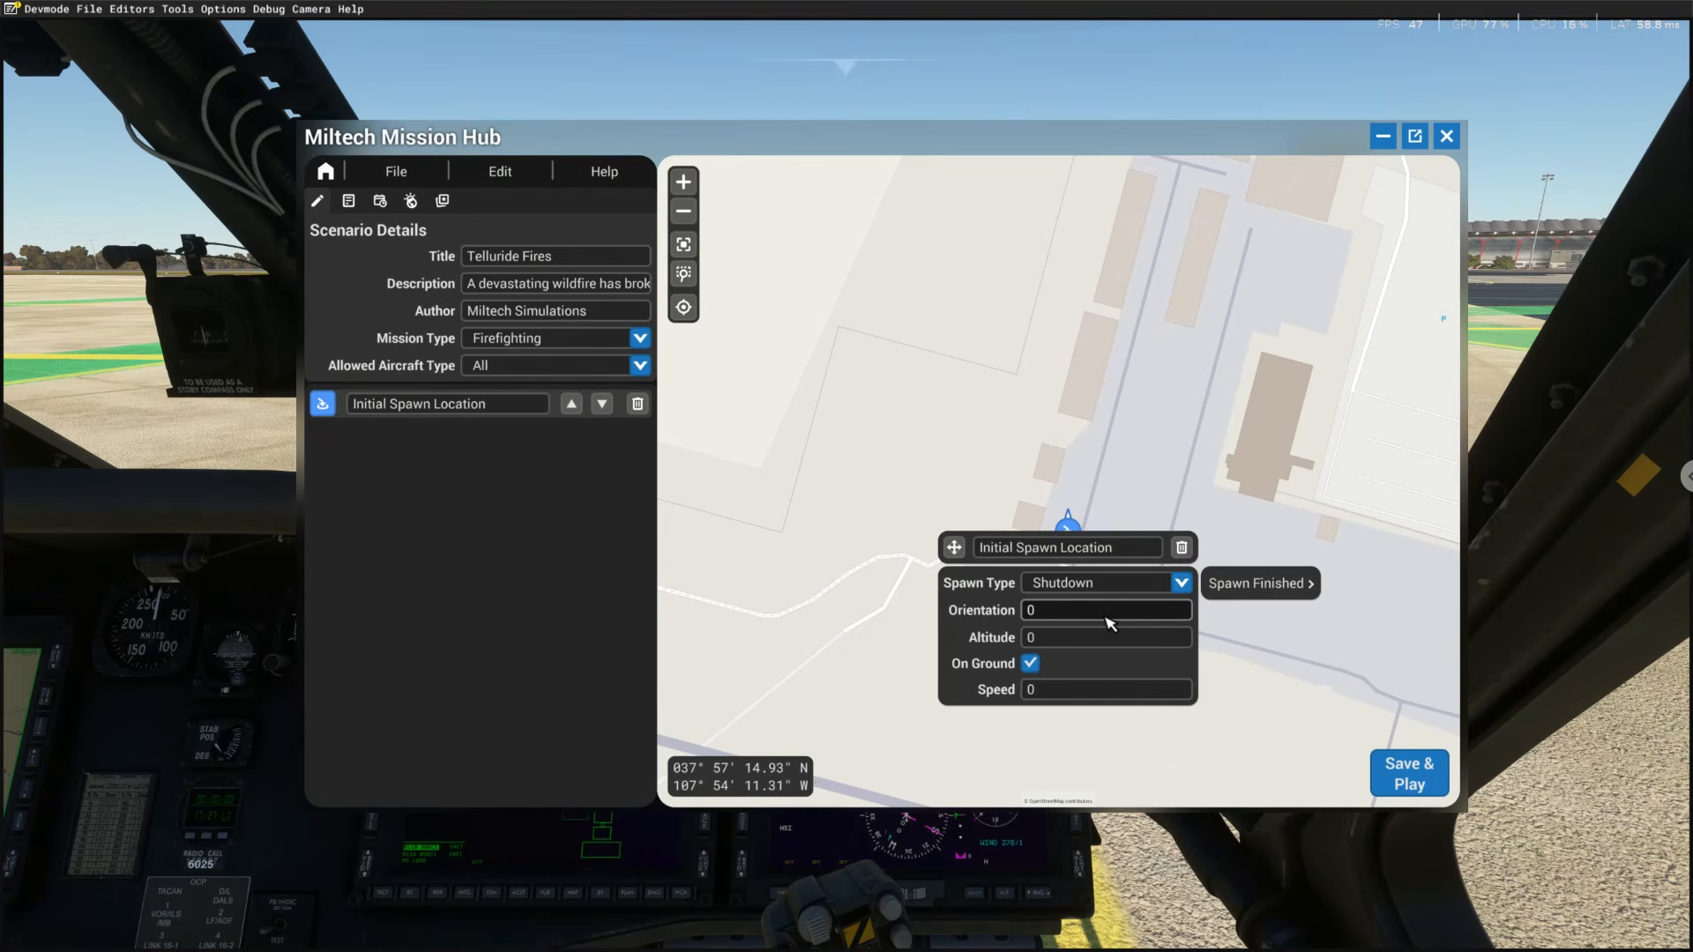
{"action": "left_click", "coordinate": [1047, 616]}
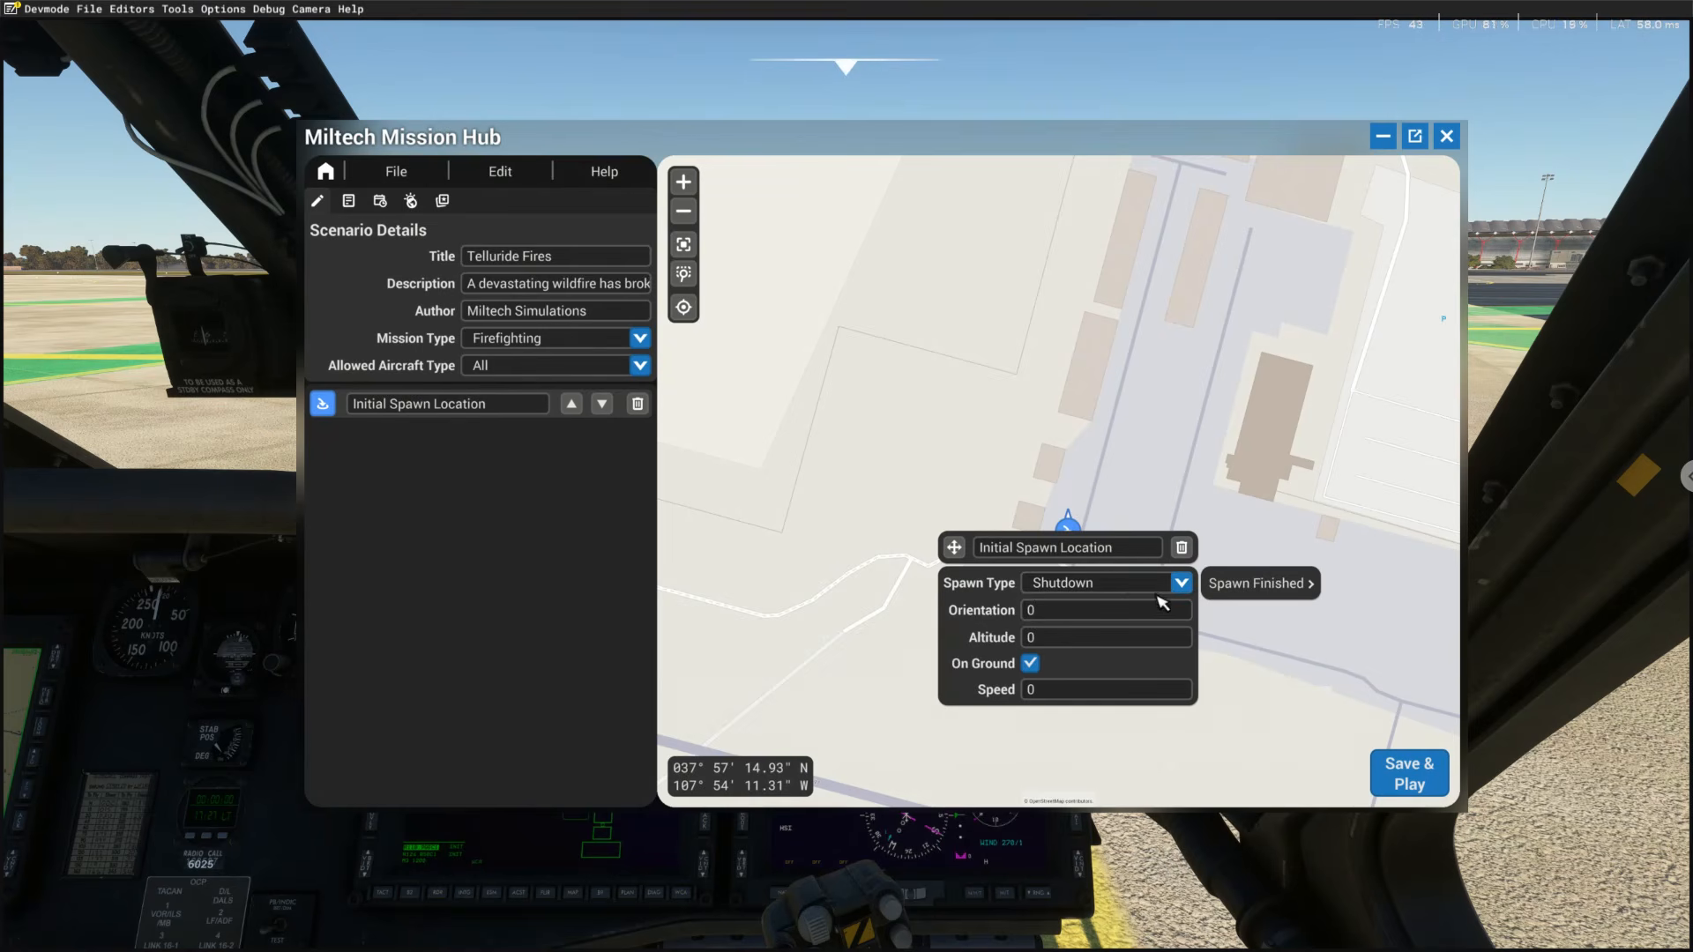
{"action": "left_click", "coordinate": [1062, 613]}
{"action": "key", "text": "BackSpace"}
{"action": "type", "text": "1"}
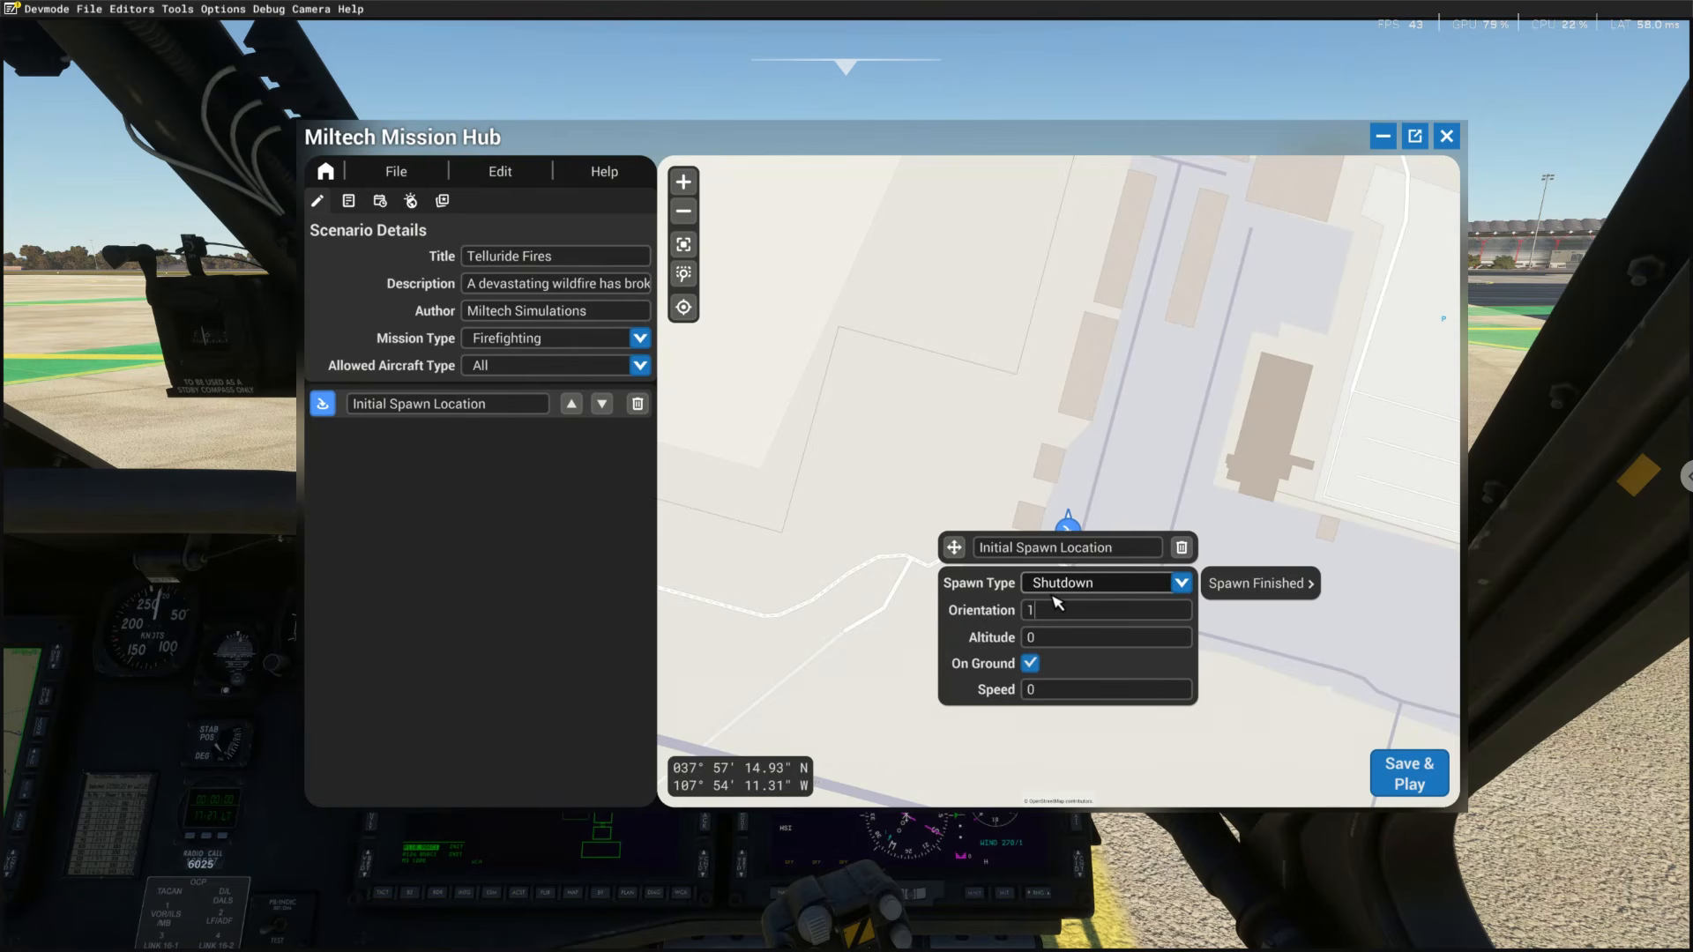
{"action": "type", "text": "00"}
{"action": "left_click", "coordinate": [1094, 499]}
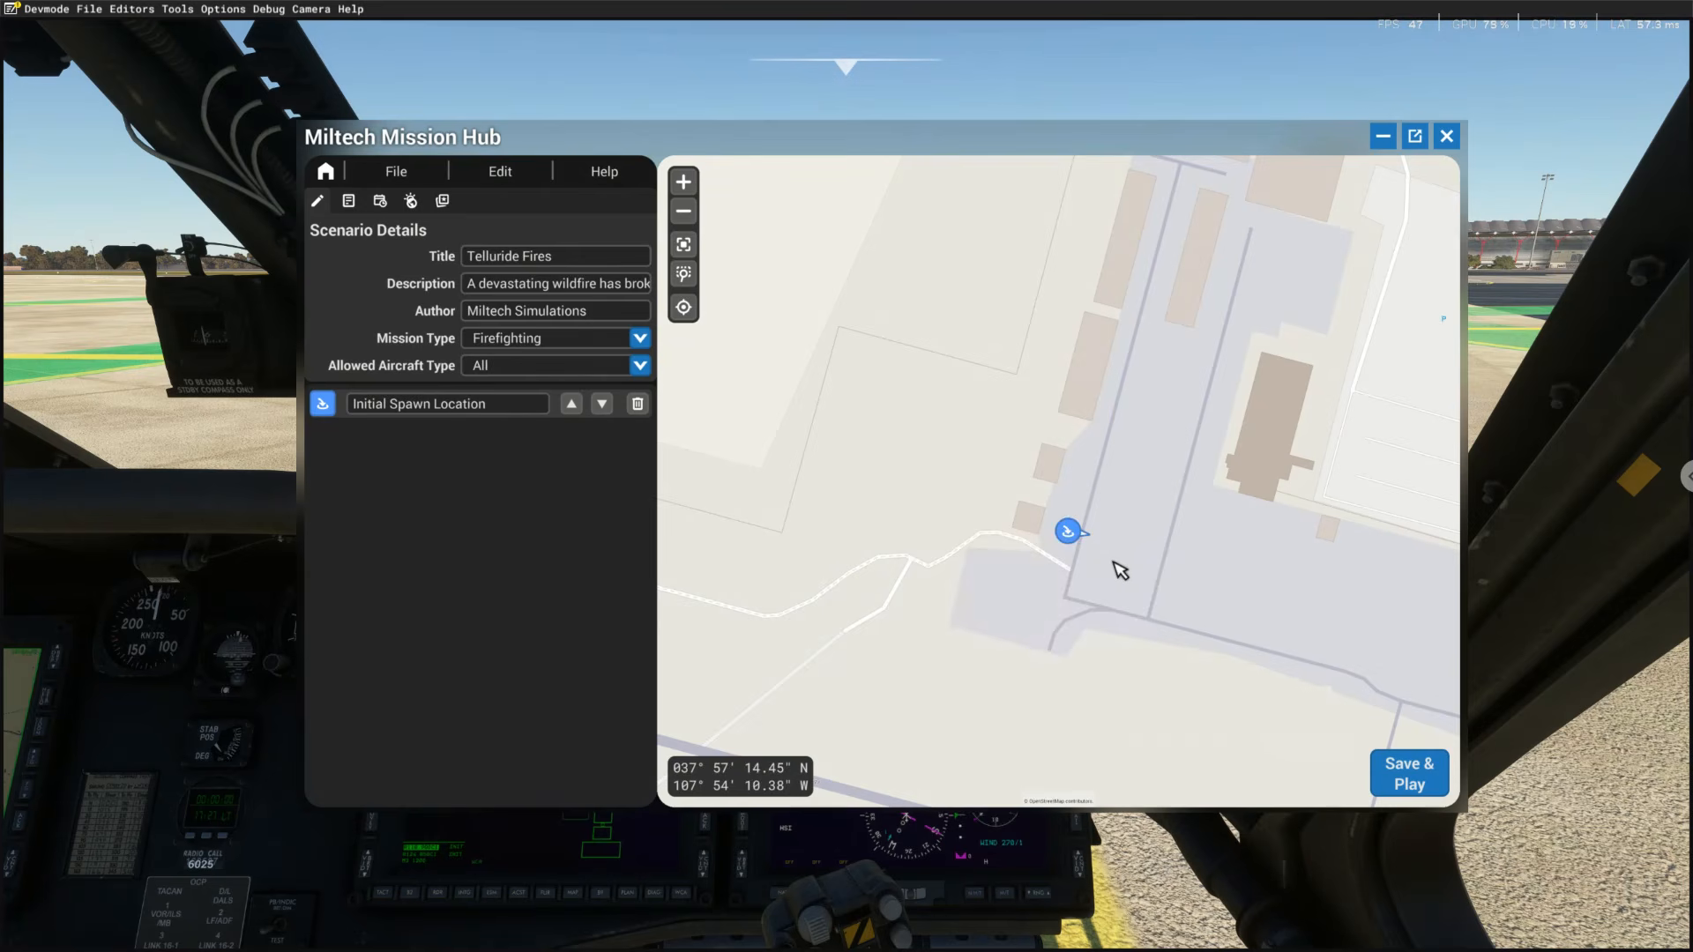
{"action": "left_click", "coordinate": [1069, 528]}
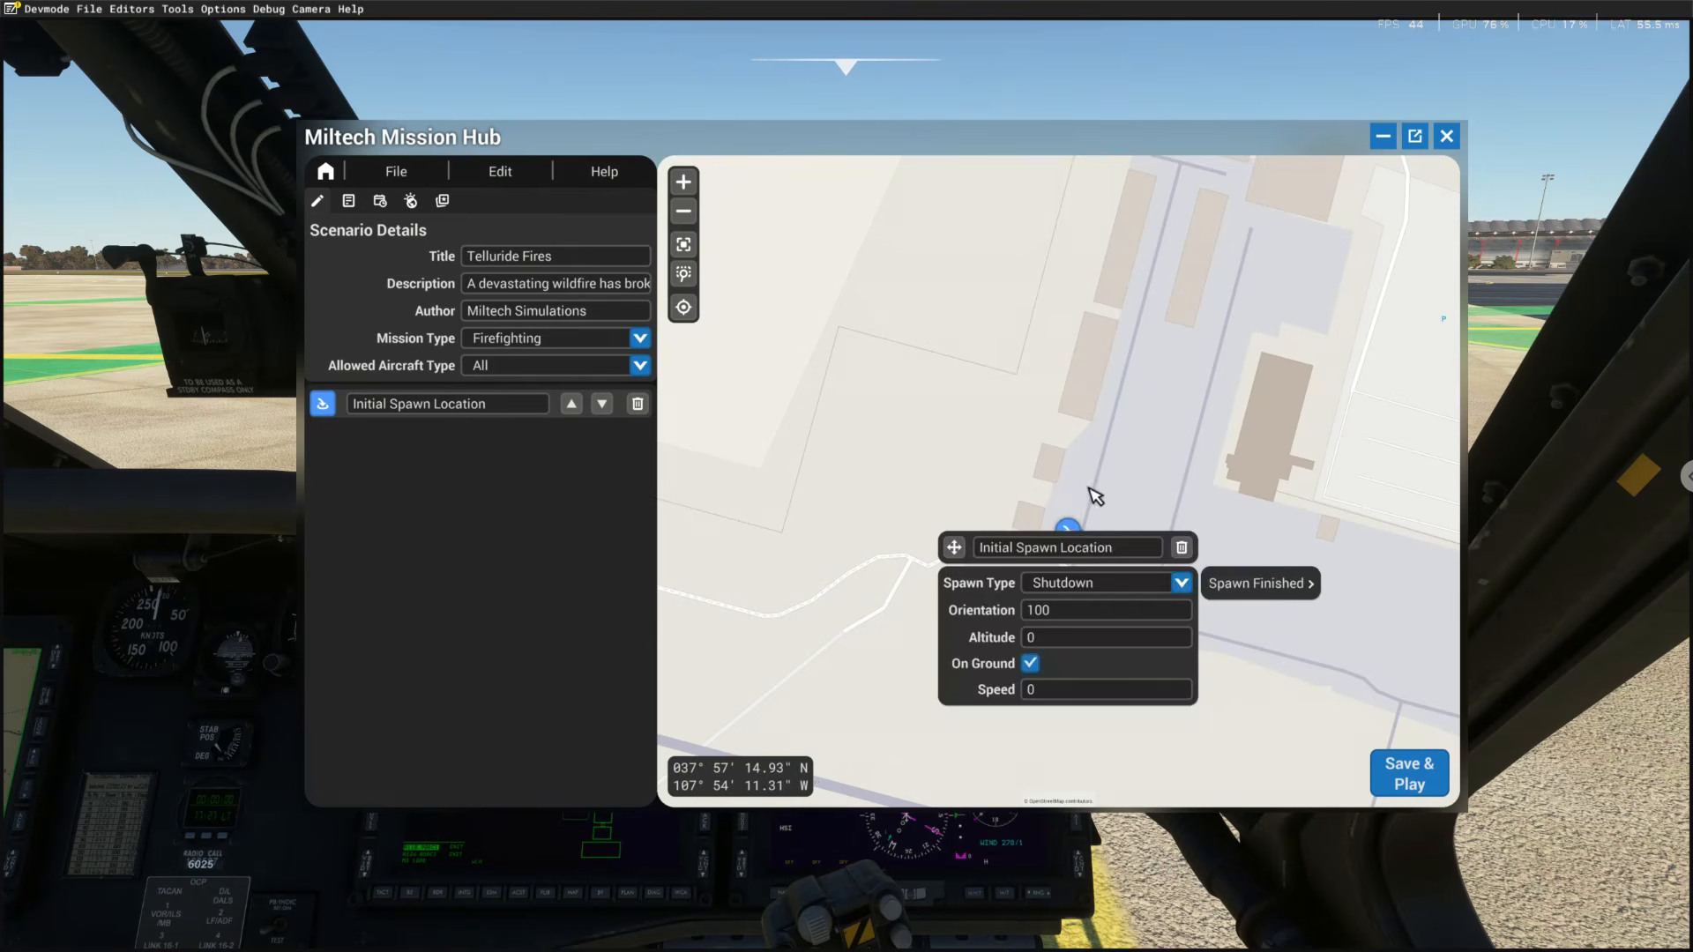
{"action": "left_click", "coordinate": [1099, 508]}
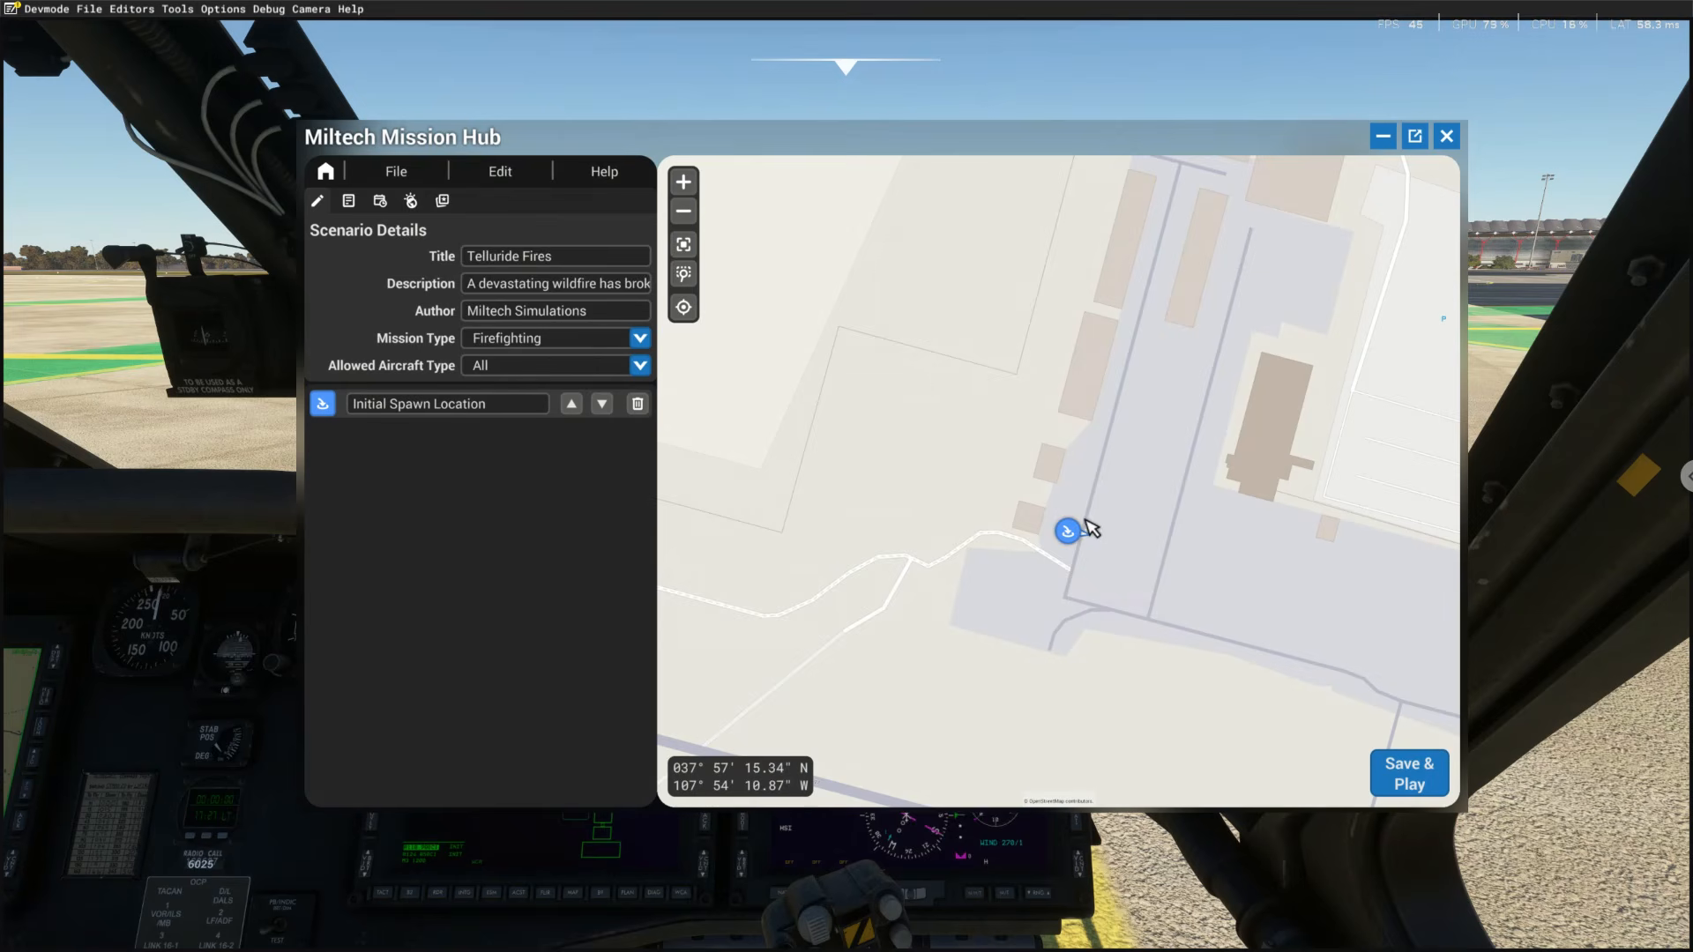
Move the initial spawn point slightly east onto the adjacent taxiway line
{"action": "left_click", "coordinate": [1081, 528]}
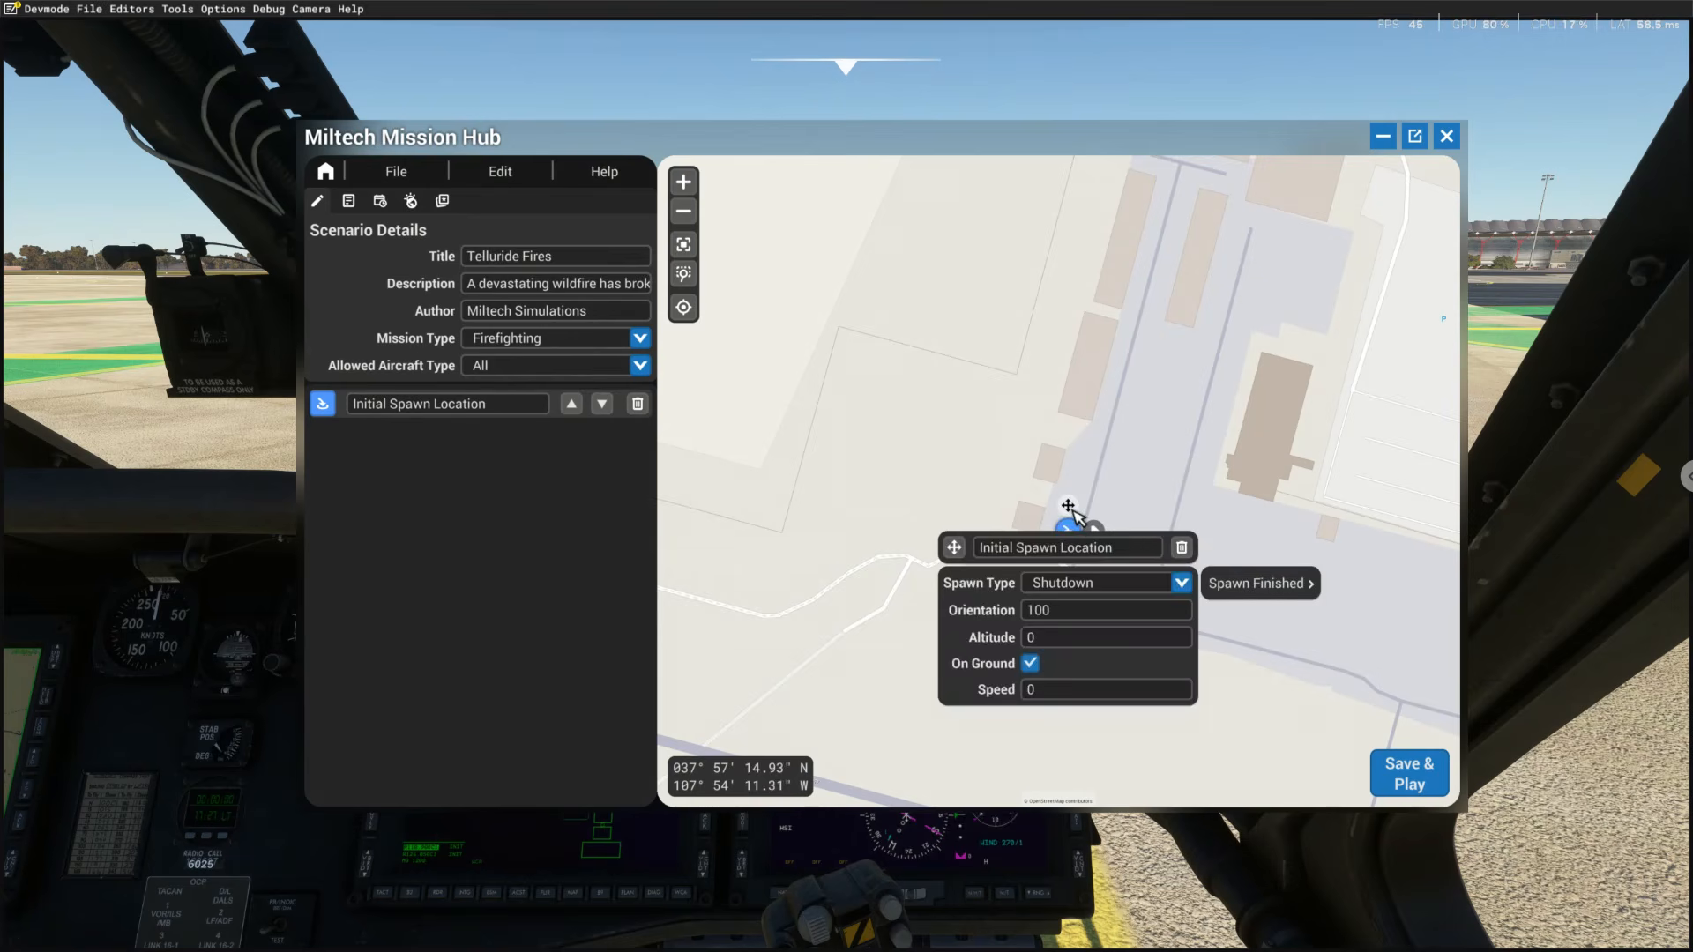
{"action": "left_click", "coordinate": [1071, 508]}
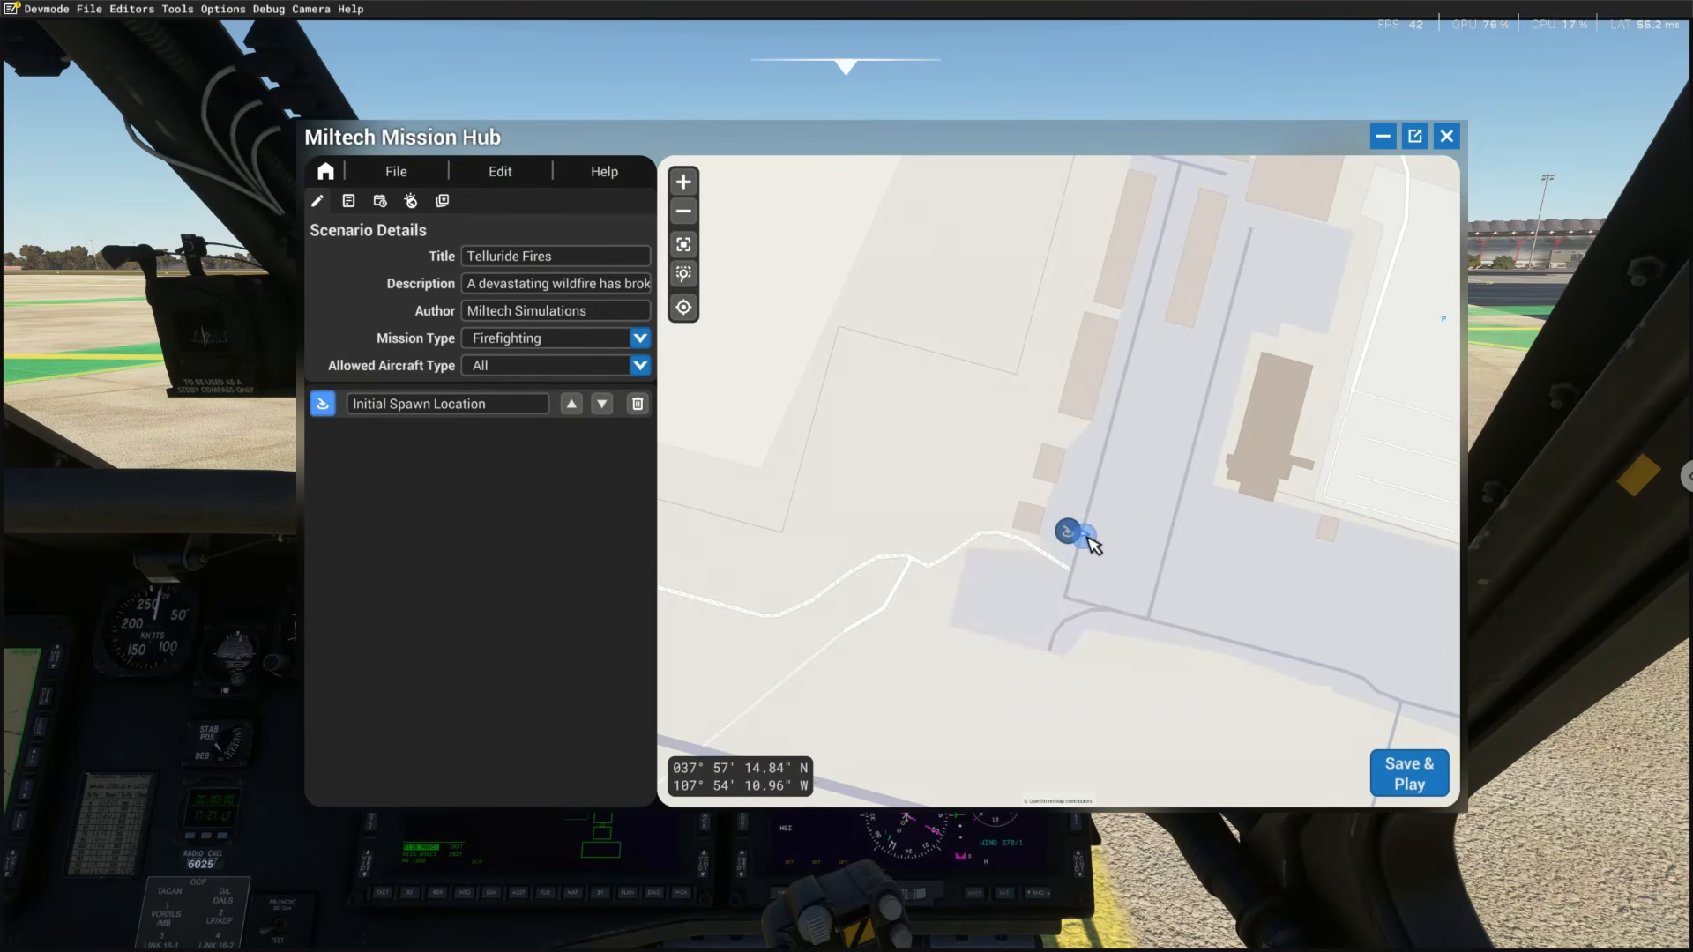
{"action": "scroll", "coordinate": [1093, 544], "scroll_direction": "down", "scroll_amount": 1}
{"action": "scroll", "coordinate": [1094, 544], "scroll_direction": "up", "scroll_amount": 2}
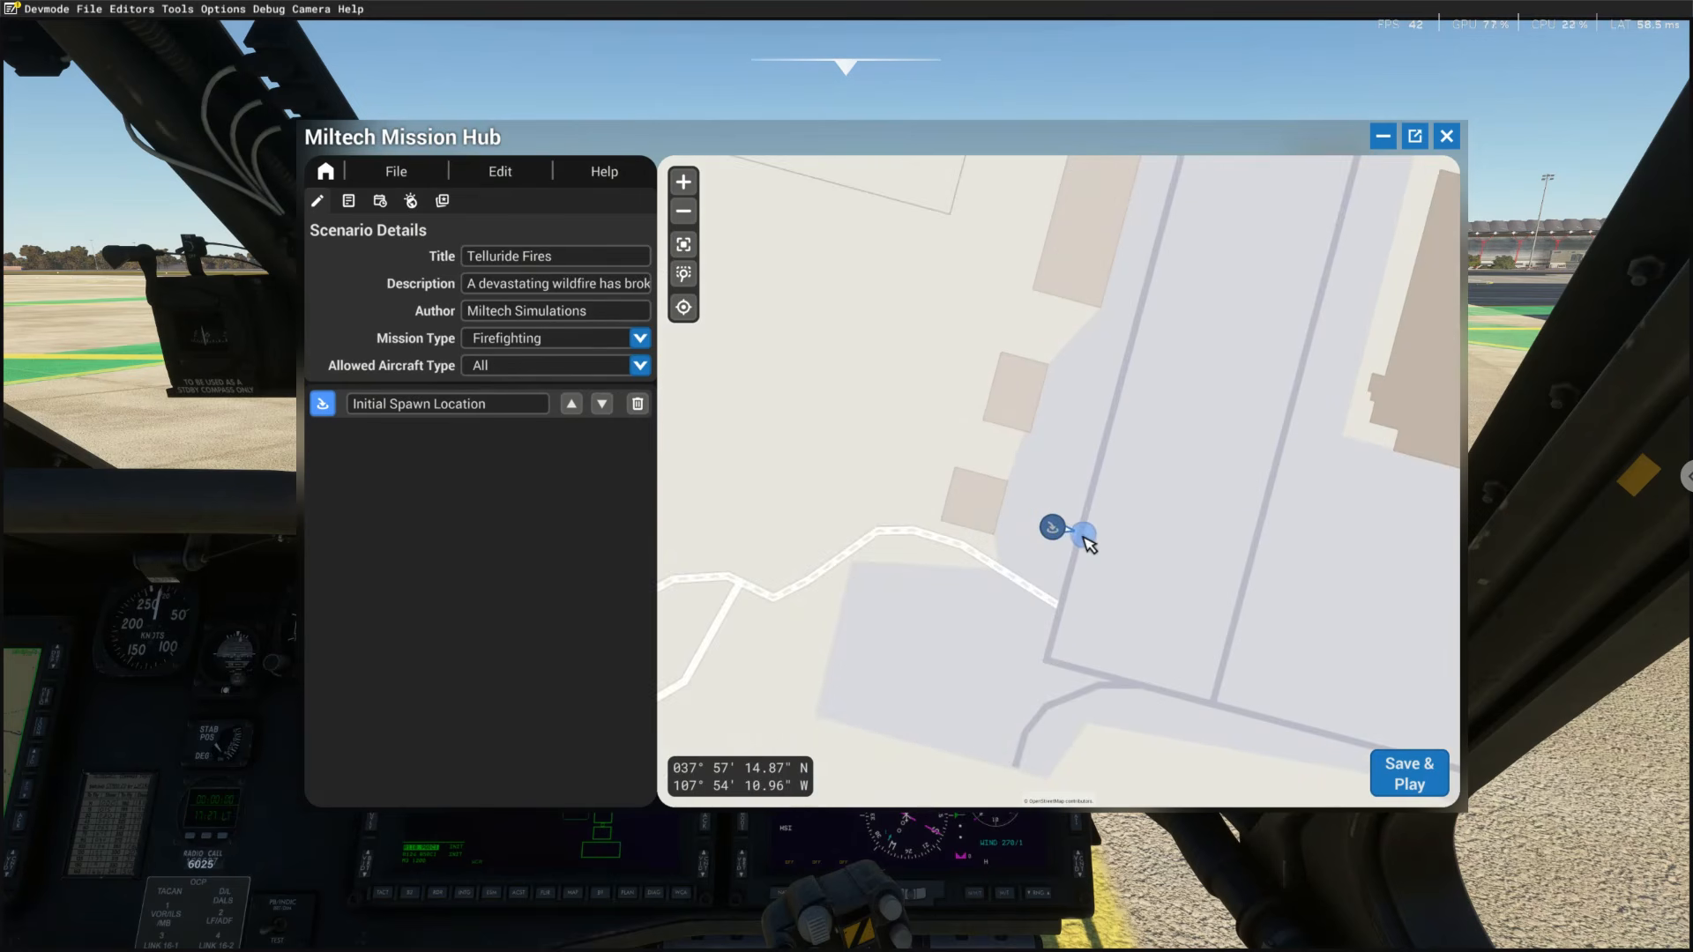
{"action": "left_click", "coordinate": [1077, 534]}
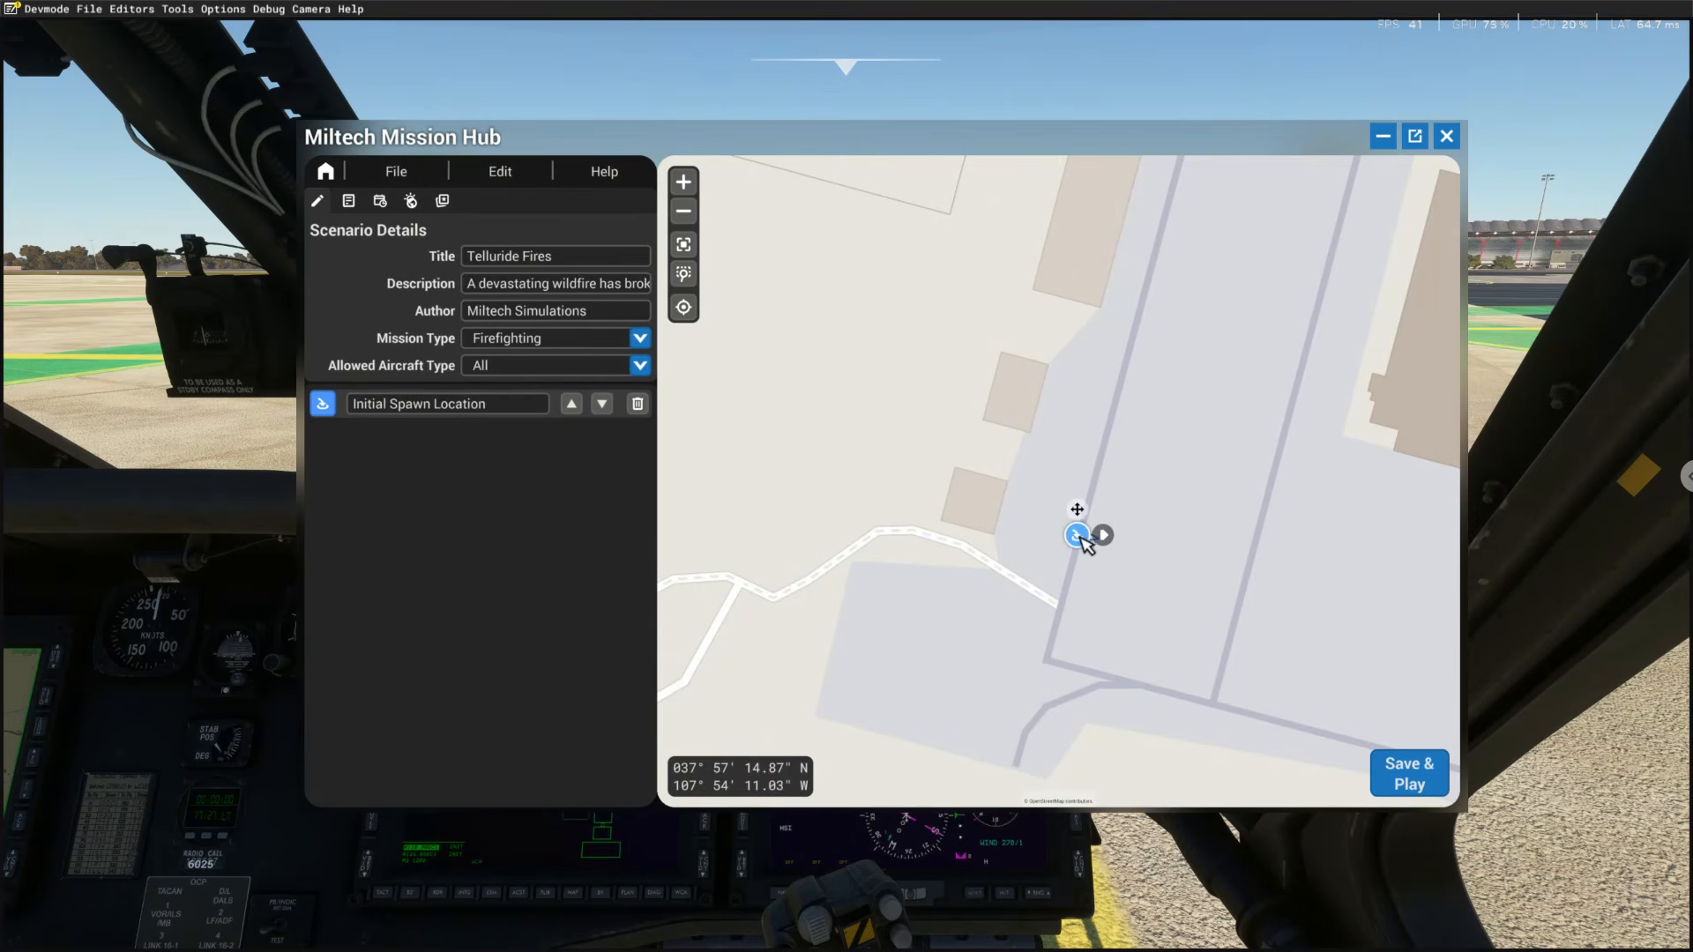
{"action": "left_click", "coordinate": [1091, 542]}
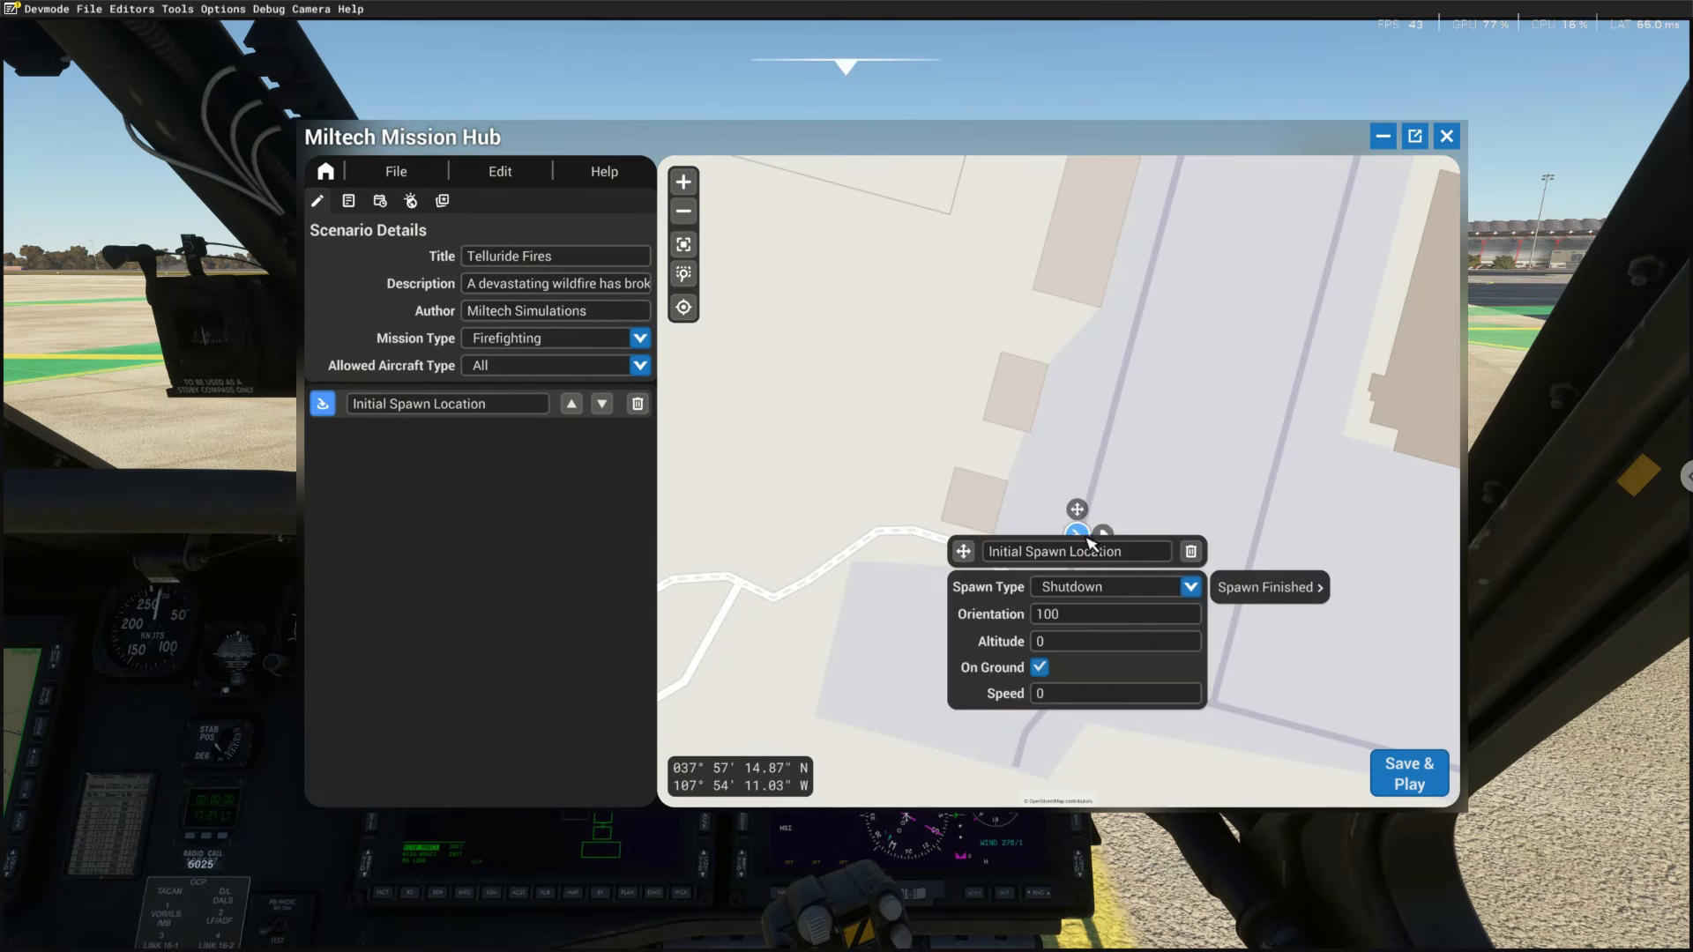
{"action": "left_click", "coordinate": [1040, 668]}
{"action": "left_click", "coordinate": [1040, 667]}
{"action": "left_click", "coordinate": [1089, 458]}
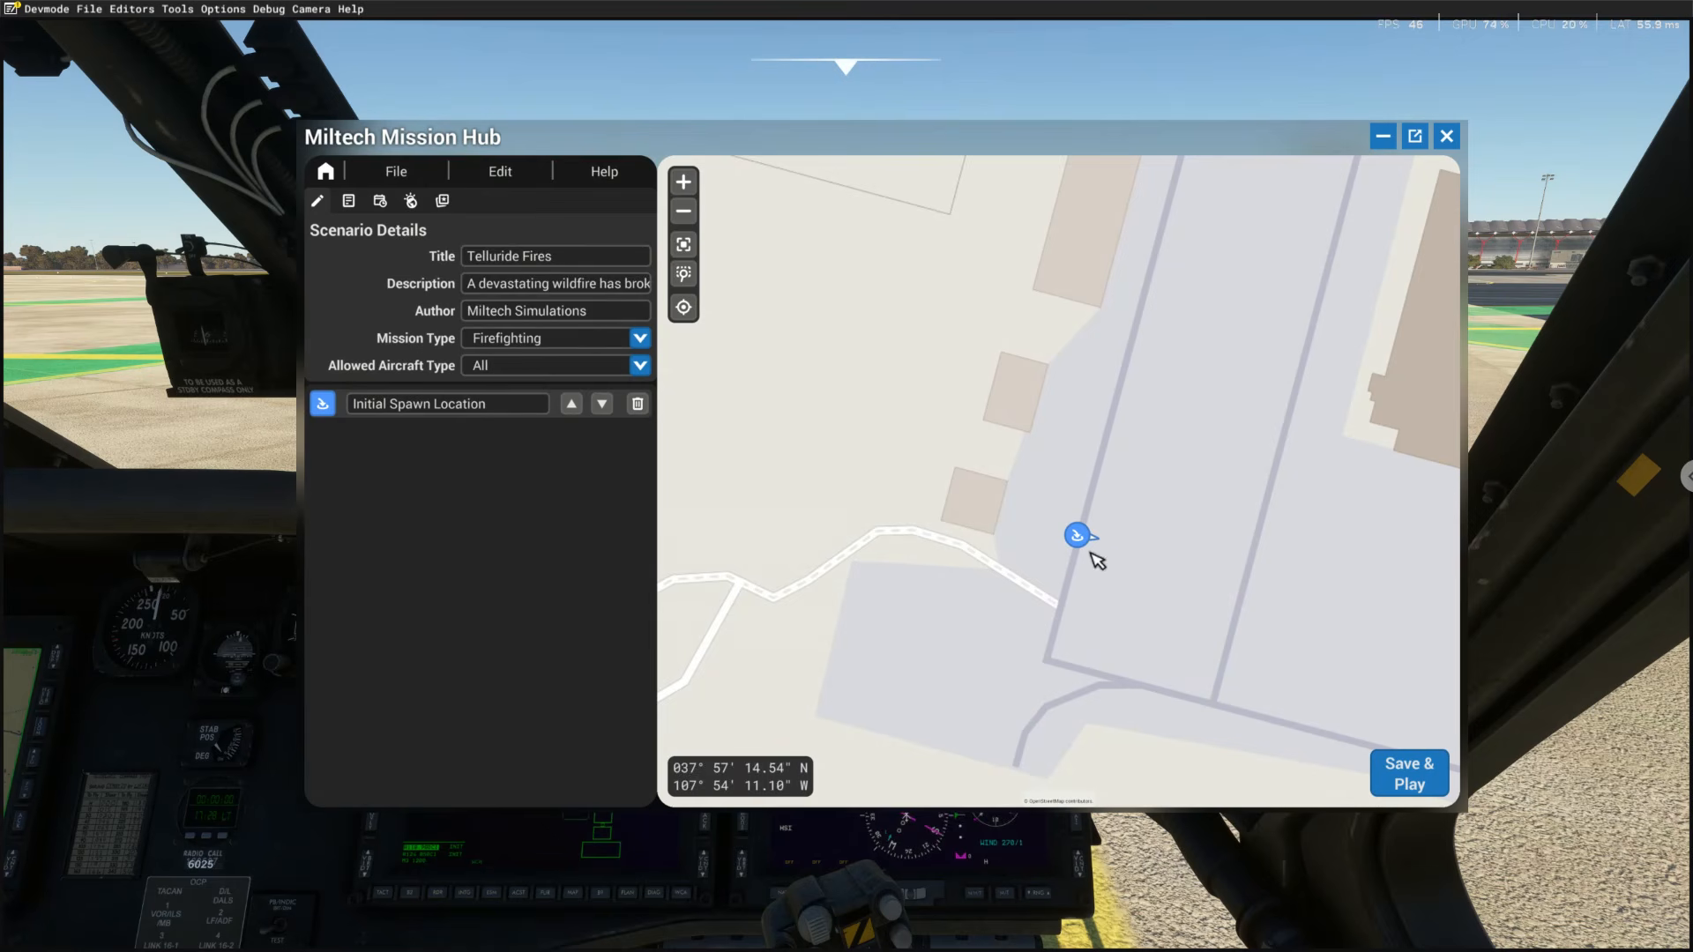
{"action": "mouse_move", "coordinate": [1084, 540]}
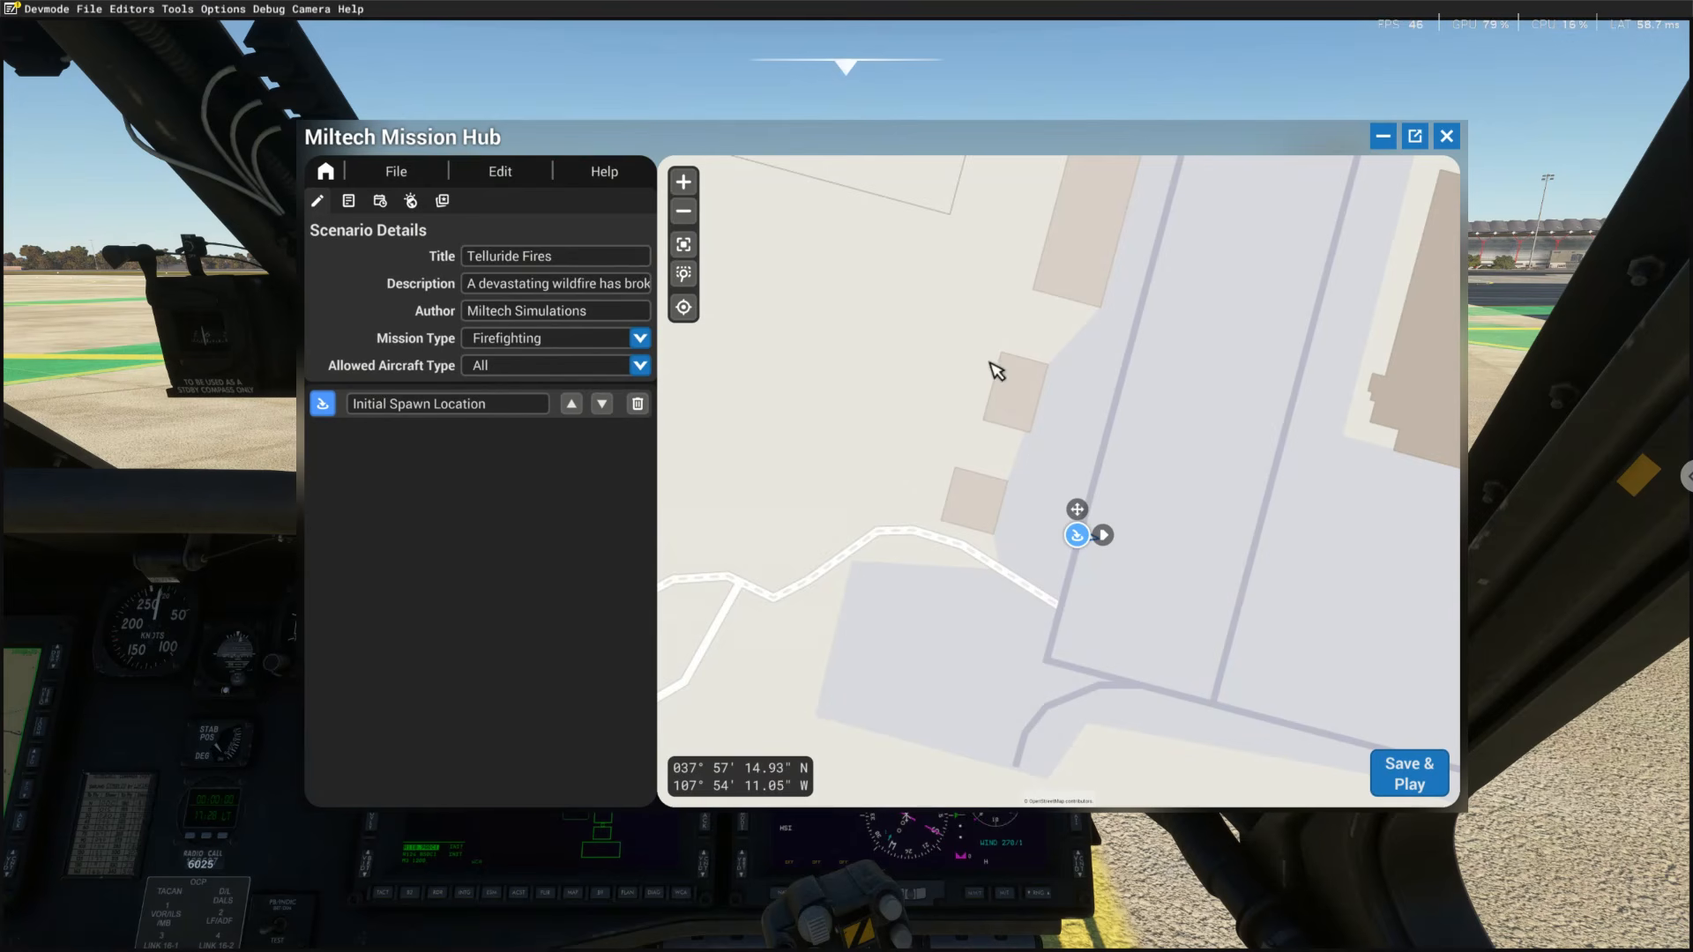
Add a ship northwest of the spawn point, and delete it after viewing its Ship Spawn options
{"action": "right_click", "coordinate": [918, 336]}
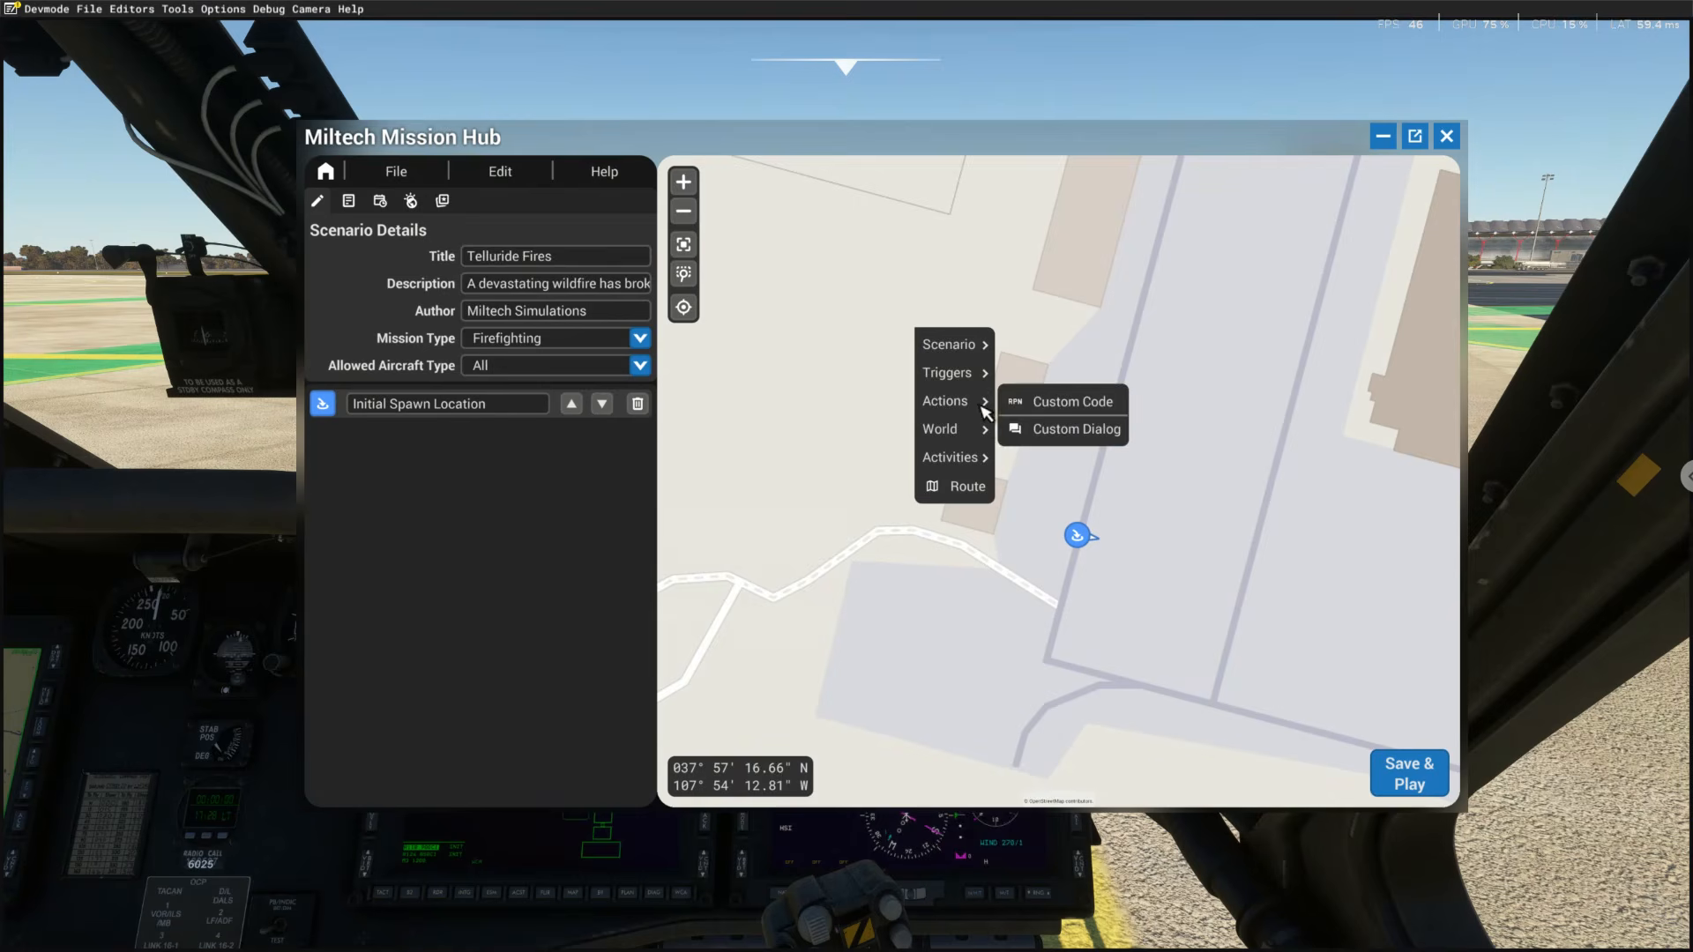
{"action": "mouse_move", "coordinate": [986, 430]}
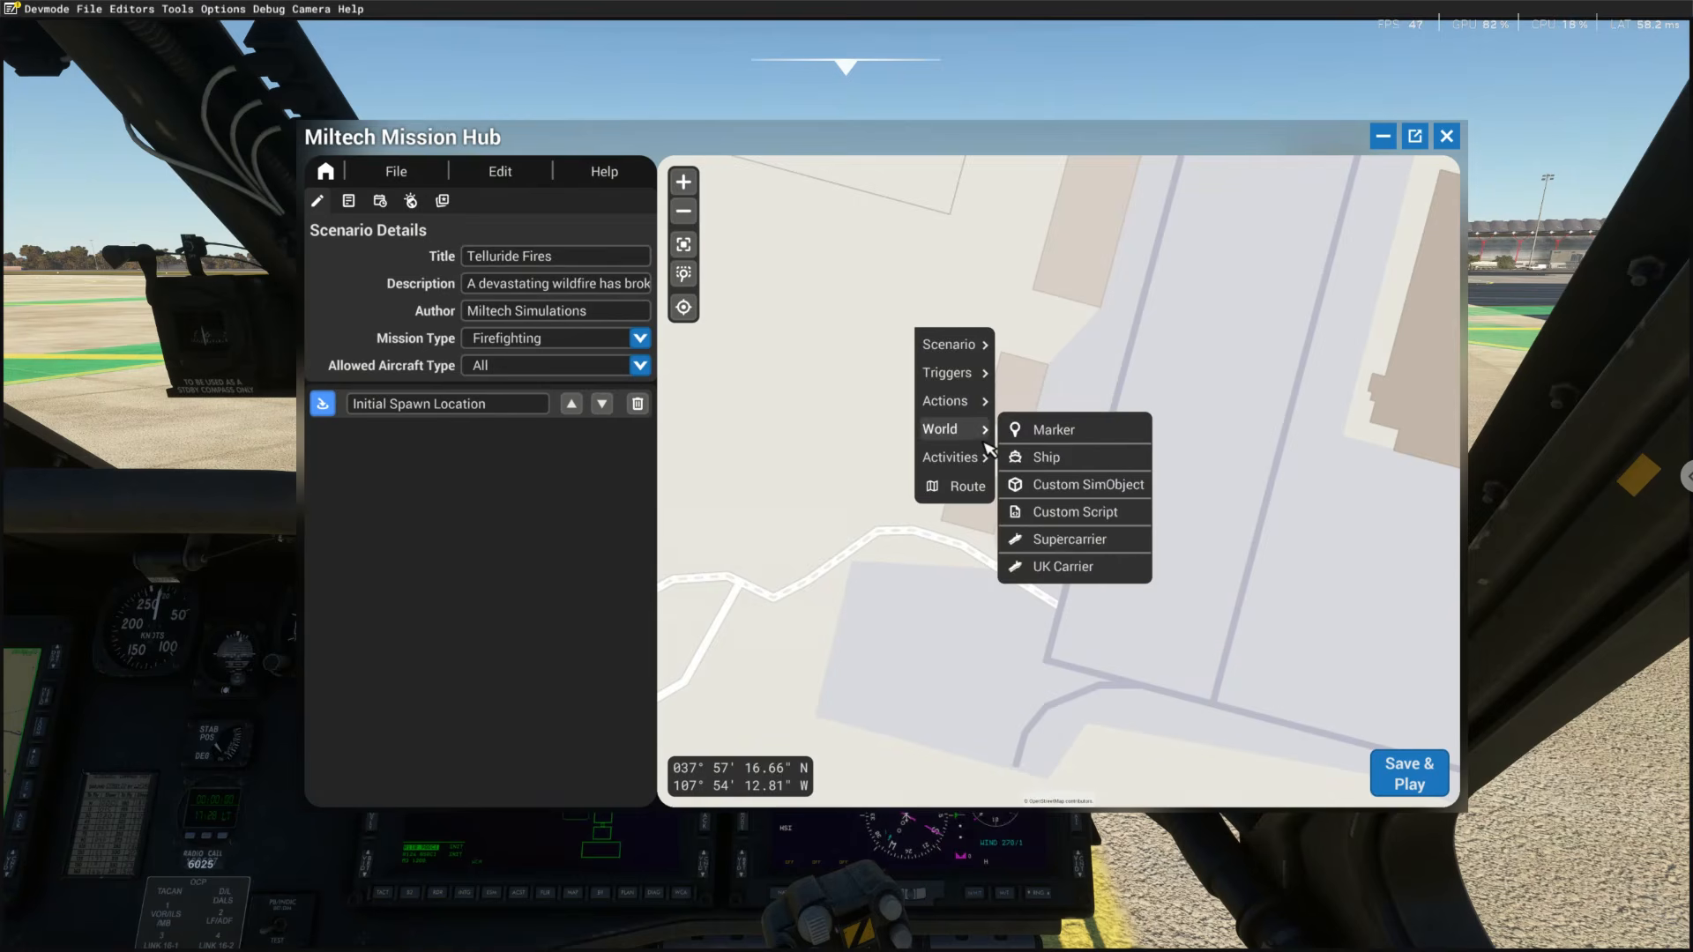
{"action": "left_click", "coordinate": [1047, 457]}
{"action": "left_click", "coordinate": [913, 333]}
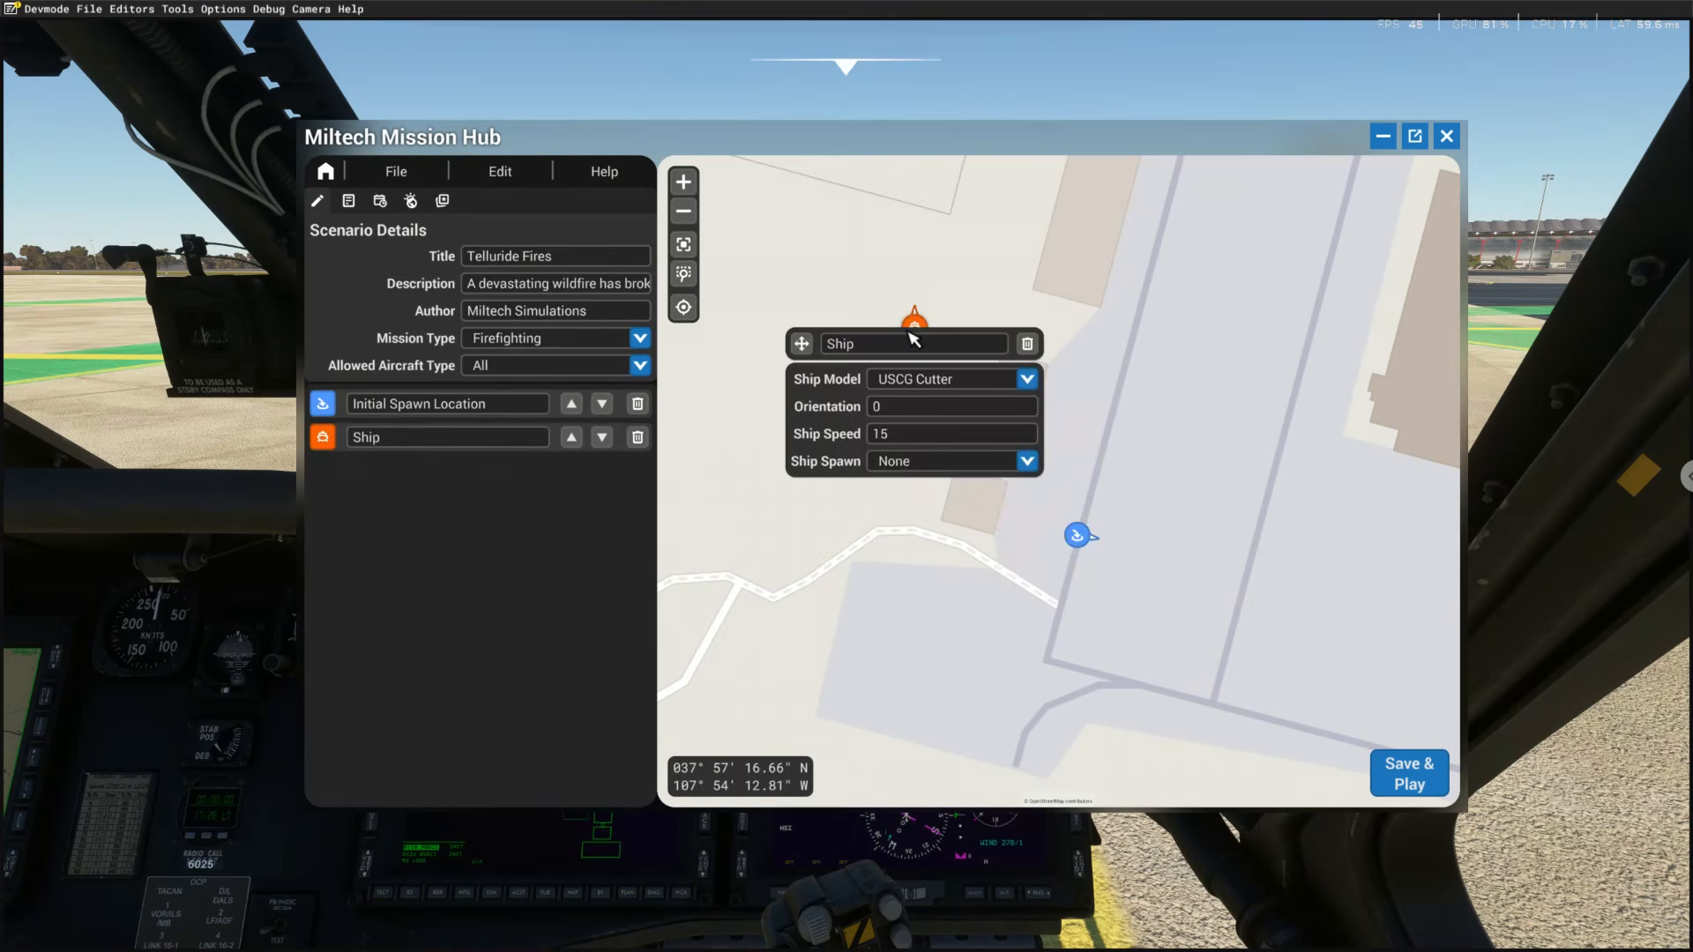
{"action": "left_click", "coordinate": [891, 465]}
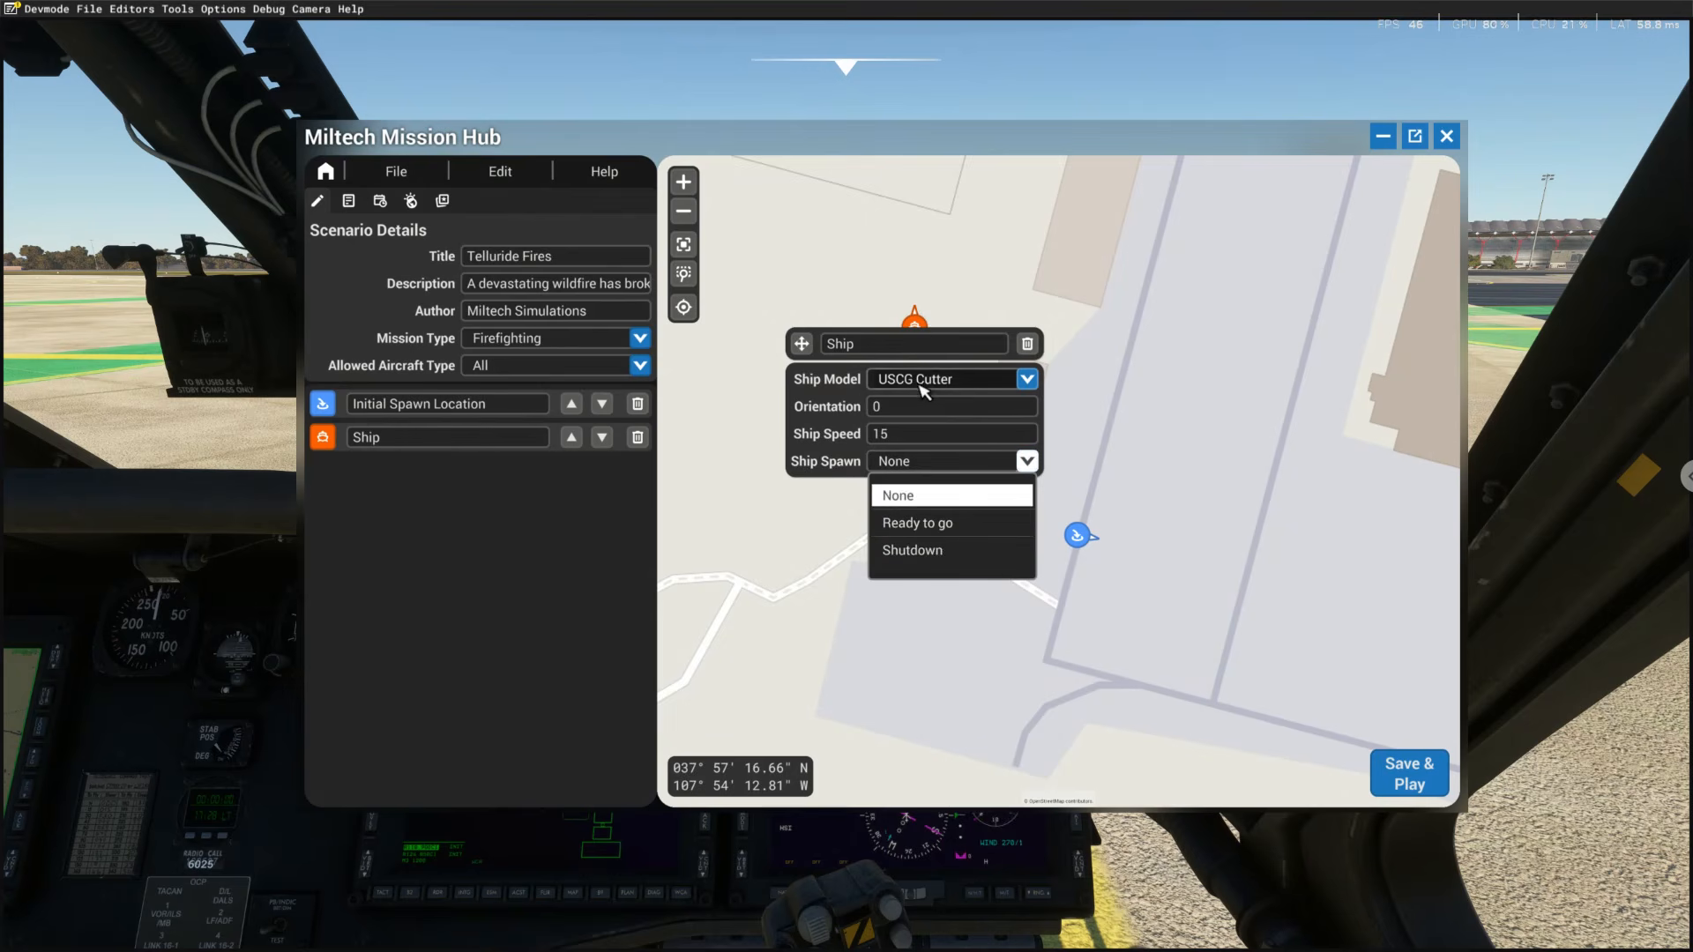
{"action": "left_click", "coordinate": [1027, 344]}
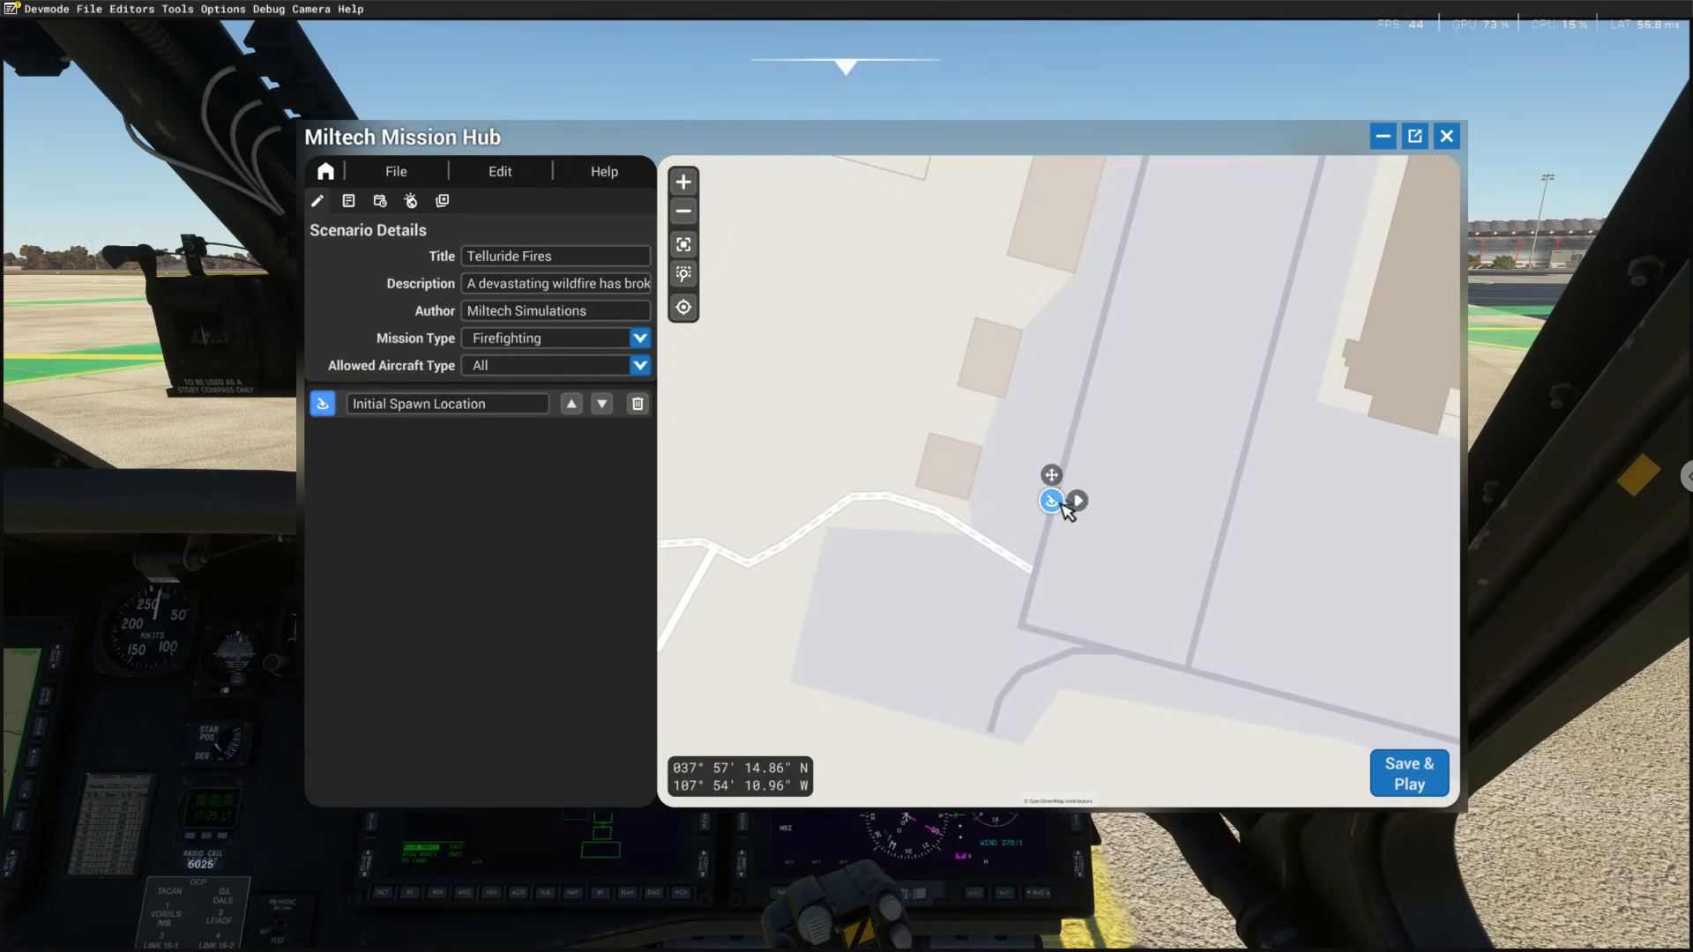
{"action": "right_click", "coordinate": [1046, 492]}
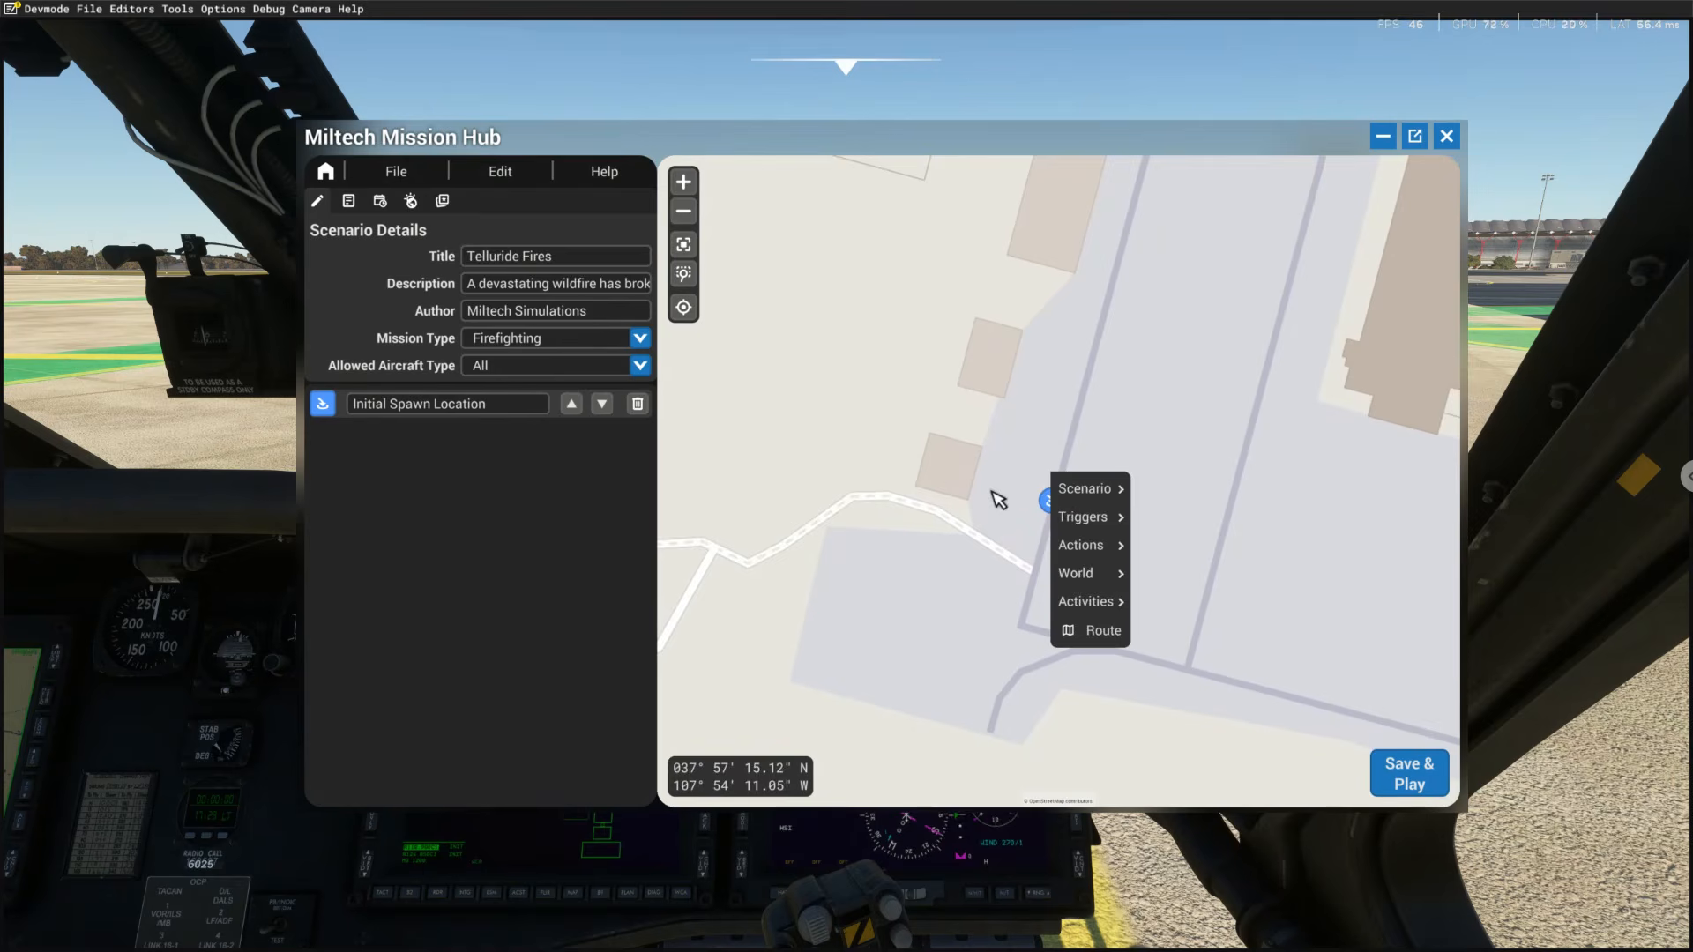
{"action": "left_click", "coordinate": [1030, 504]}
{"action": "left_click", "coordinate": [1046, 495]}
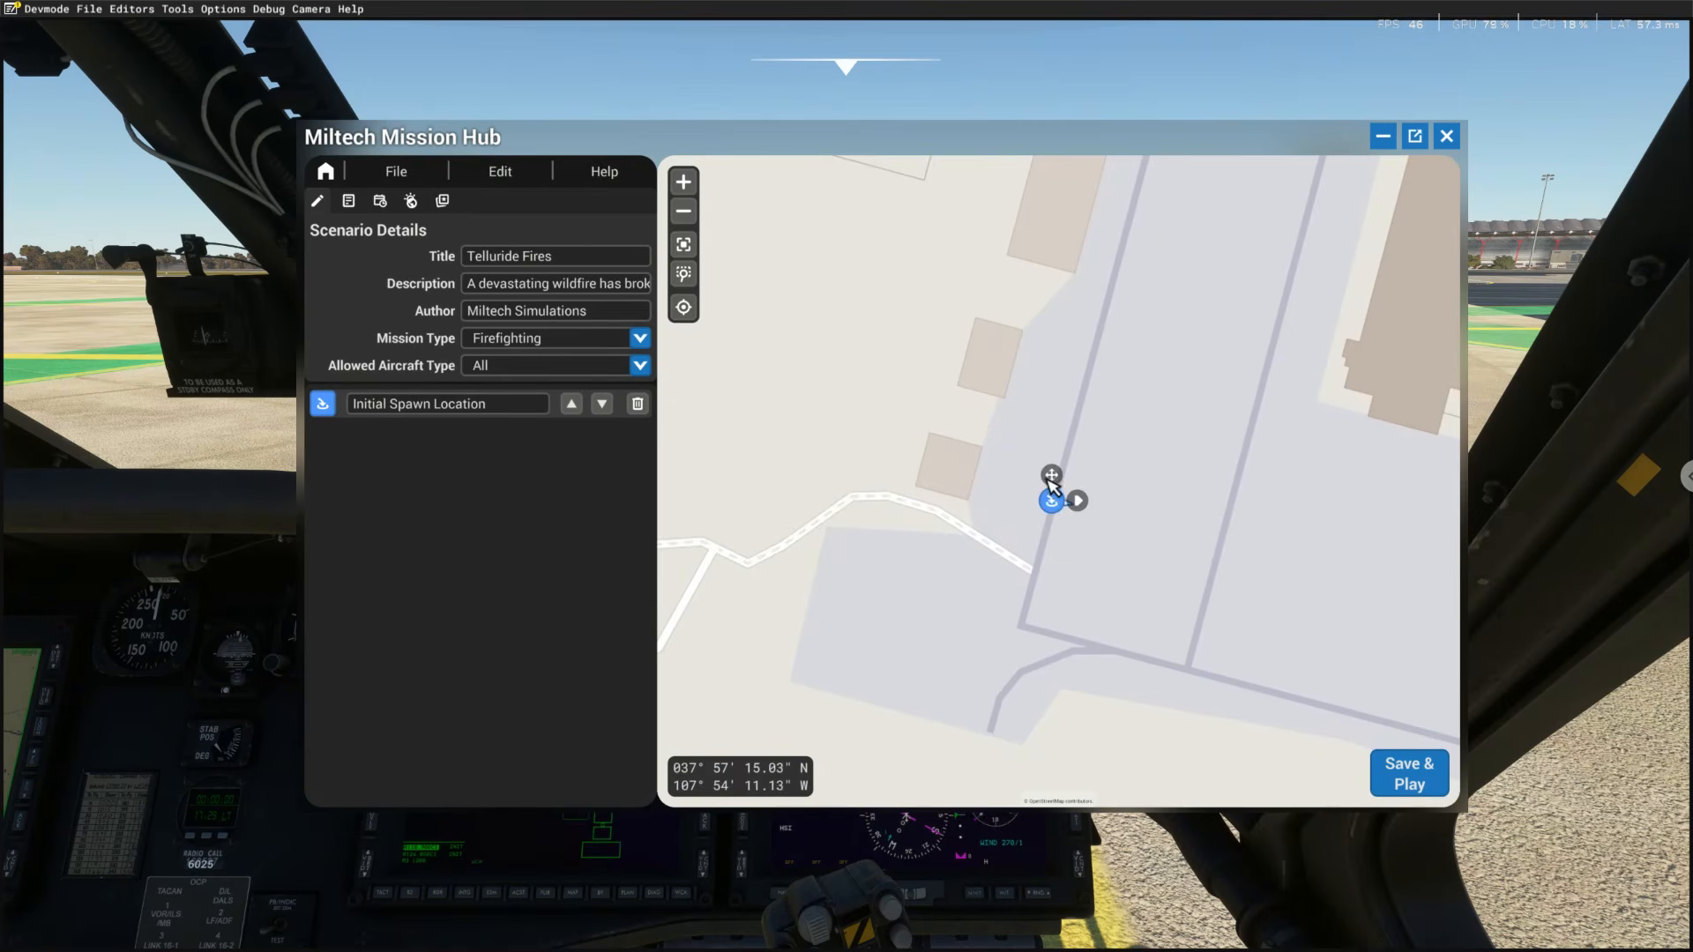
Move the initial spawn point slightly west off the taxiway line, onto the apron beside the small building
{"action": "left_click_drag", "start_coordinate": [1048, 479], "coordinate": [1038, 501]}
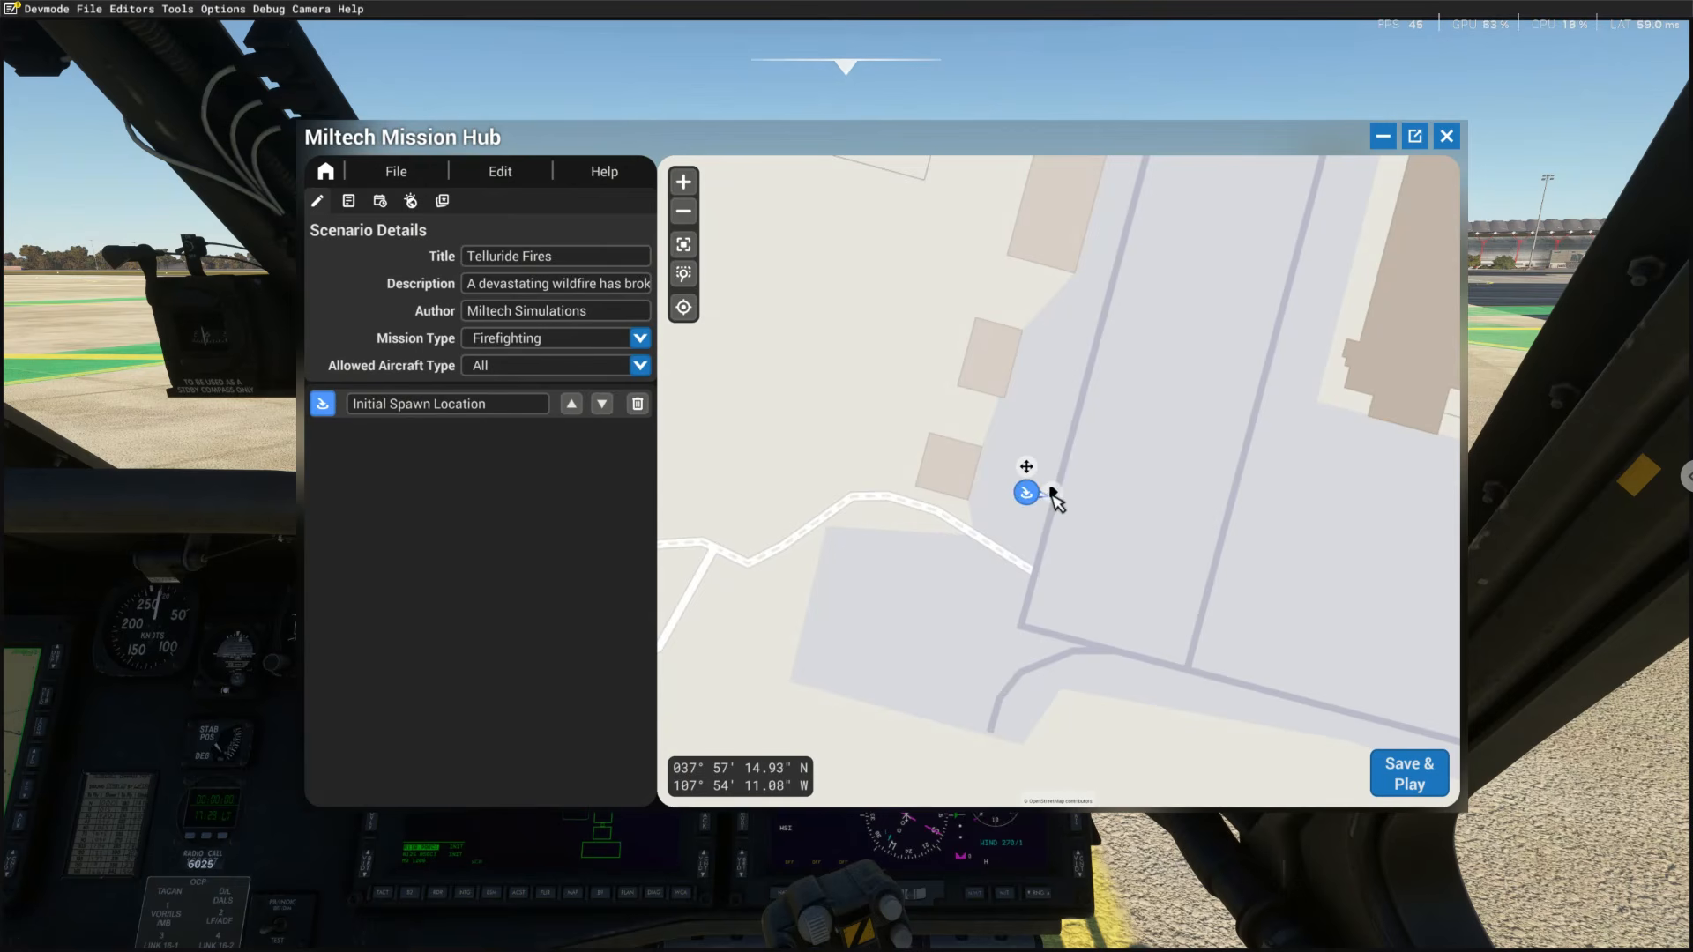
{"action": "left_click", "coordinate": [1054, 498]}
{"action": "mouse_move", "coordinate": [1096, 515]}
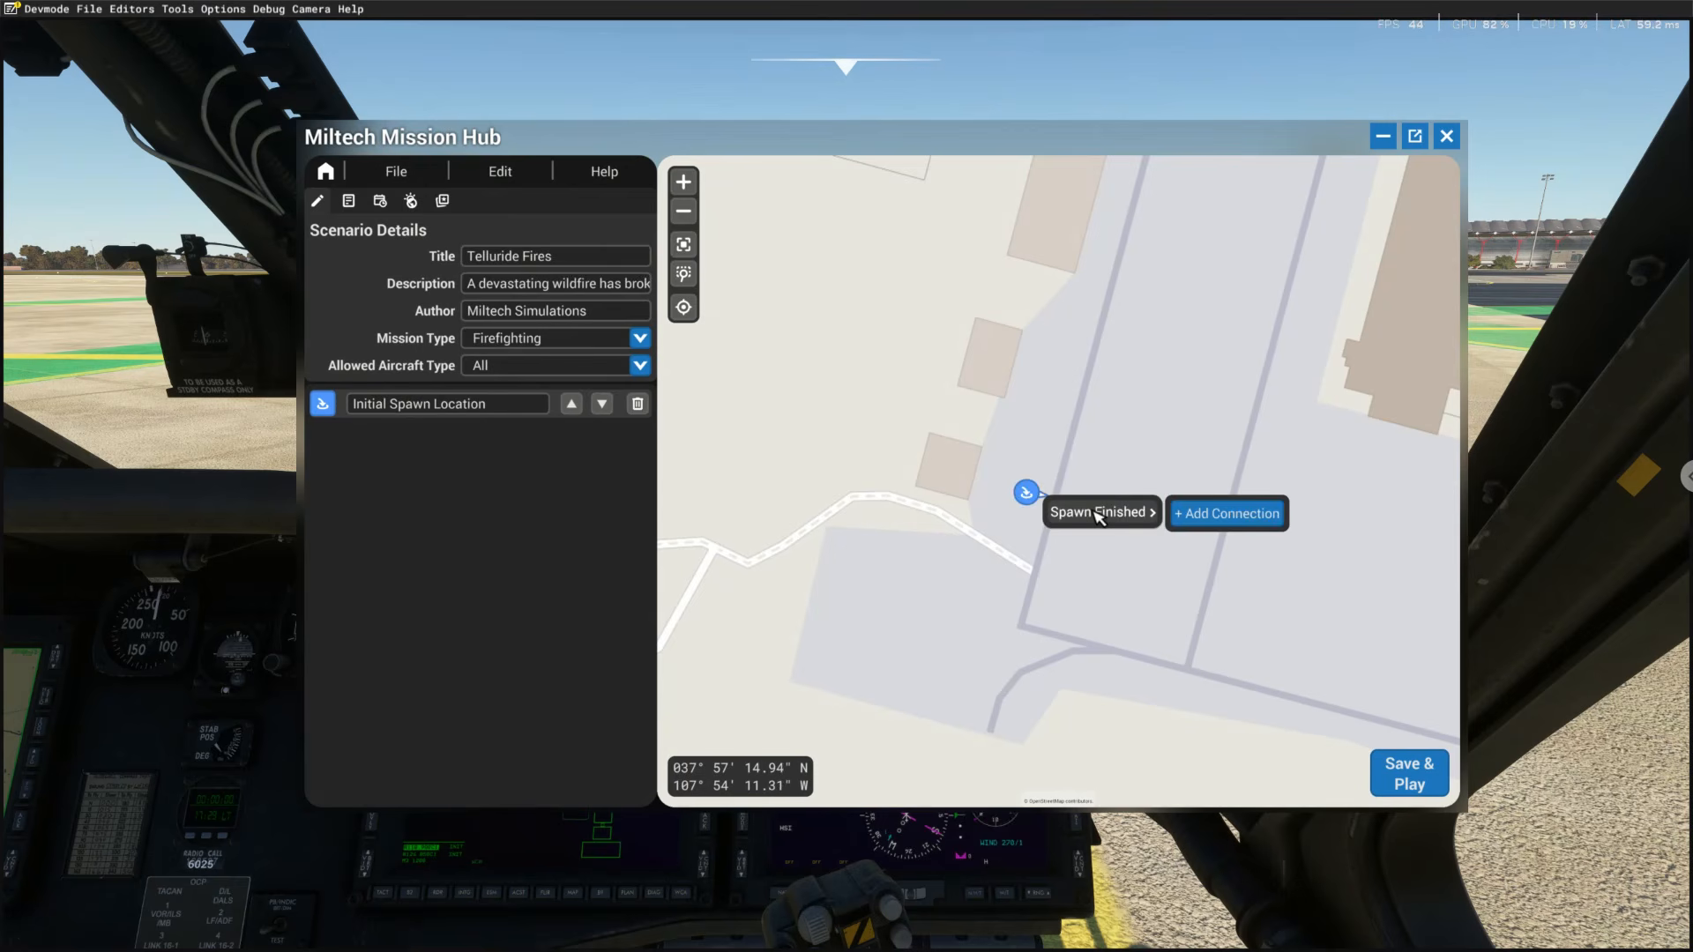
{"action": "left_click", "coordinate": [1181, 515]}
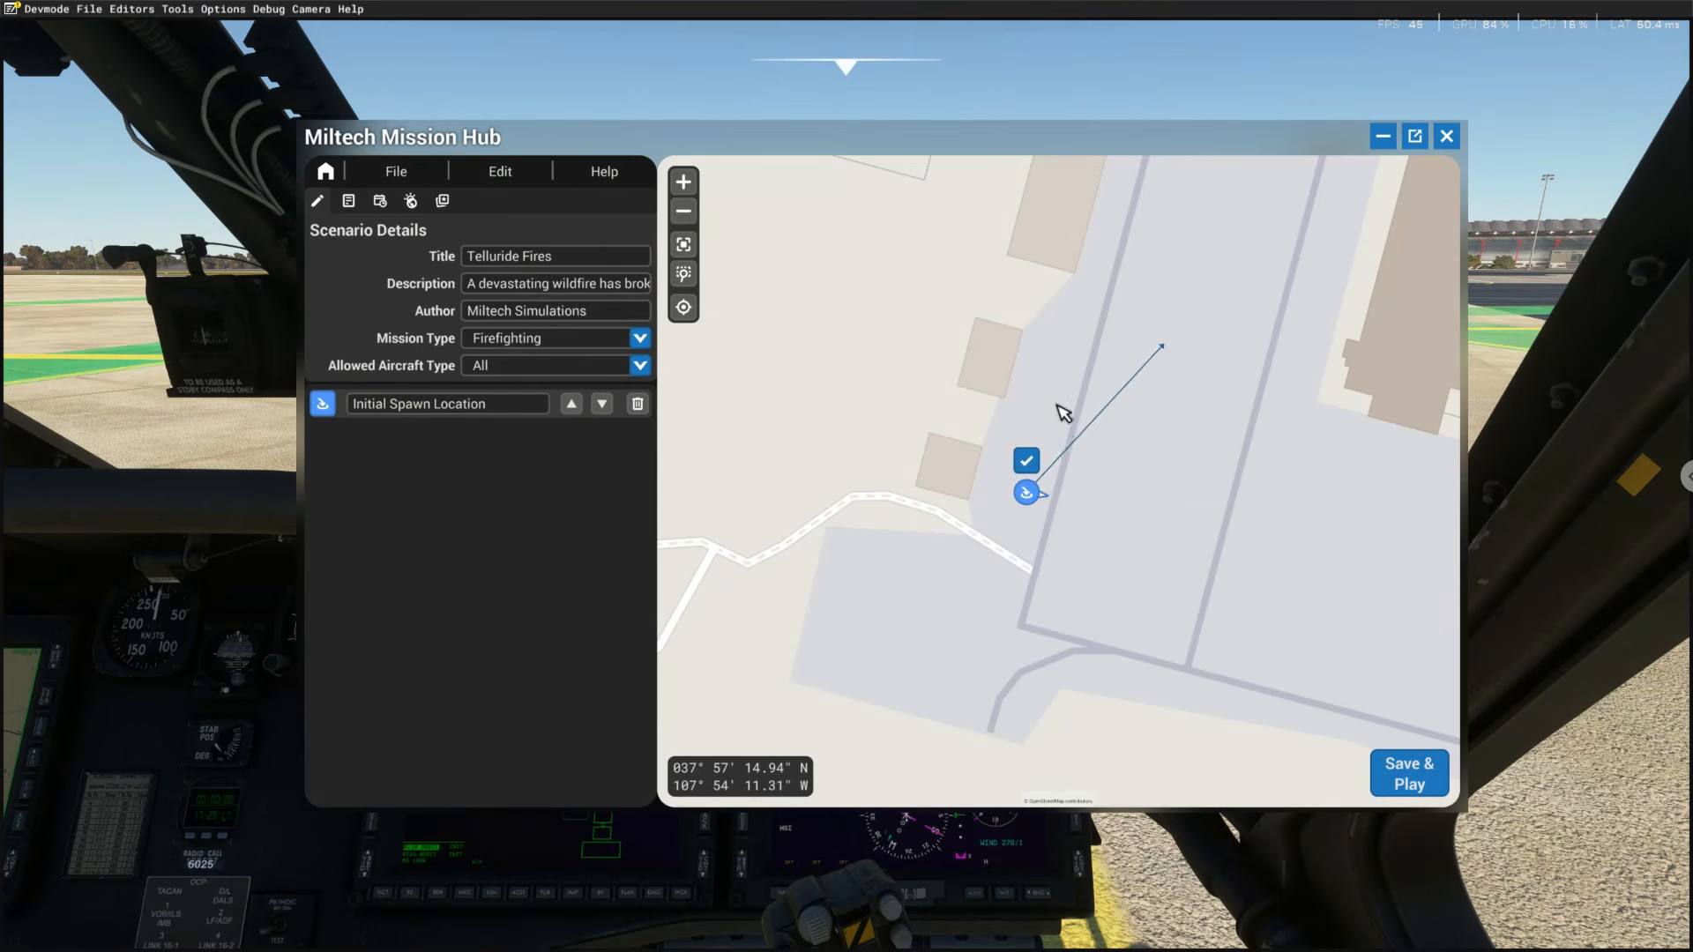
{"action": "left_click", "coordinate": [1024, 468]}
{"action": "left_click", "coordinate": [1025, 495]}
{"action": "left_click", "coordinate": [972, 335]}
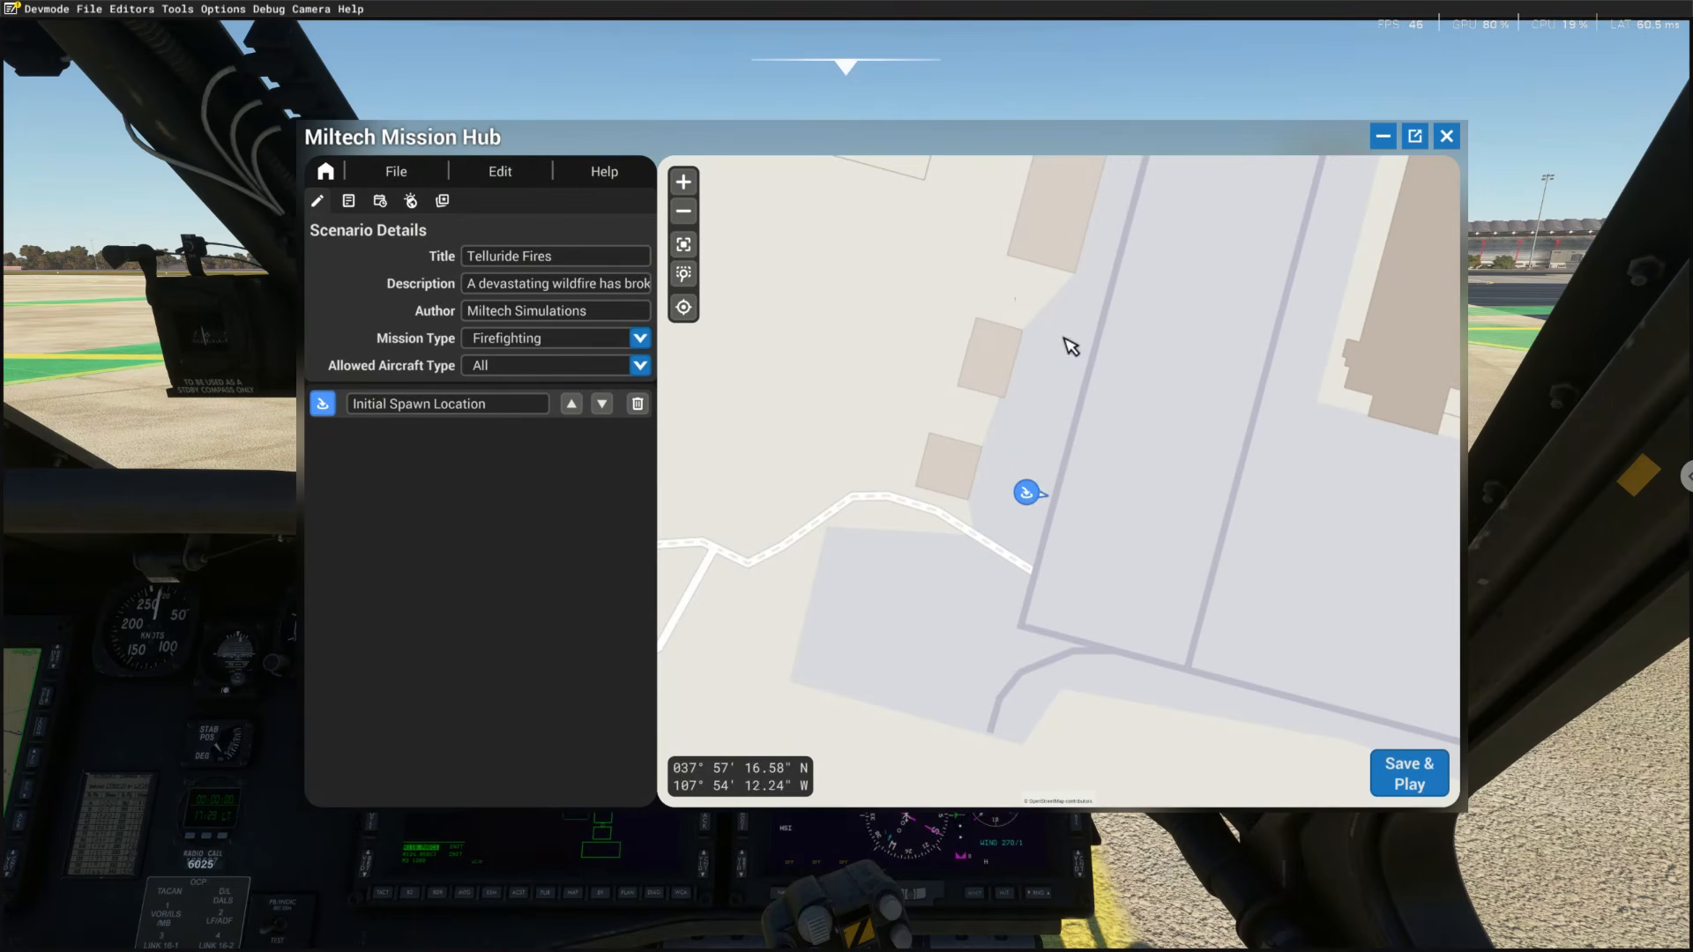
Add a Timer Trigger in the open area northwest of the initial spawn point
{"action": "left_click_drag", "start_coordinate": [977, 294], "coordinate": [1036, 353]}
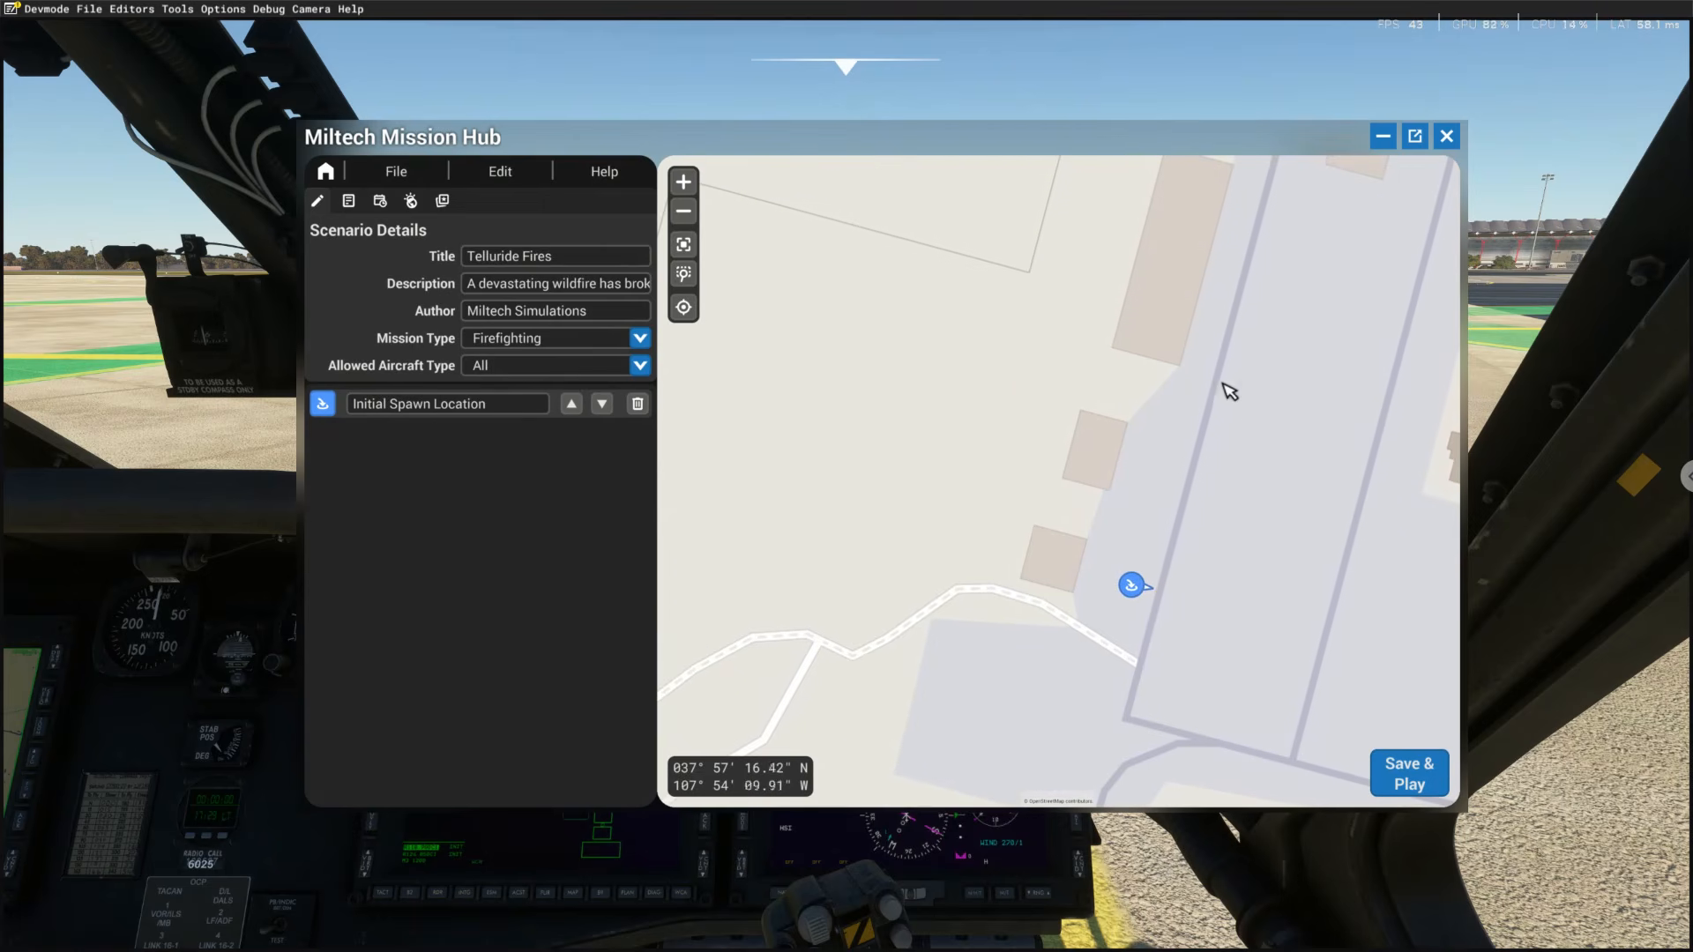
{"action": "right_click", "coordinate": [988, 319]}
{"action": "mouse_move", "coordinate": [1018, 331]}
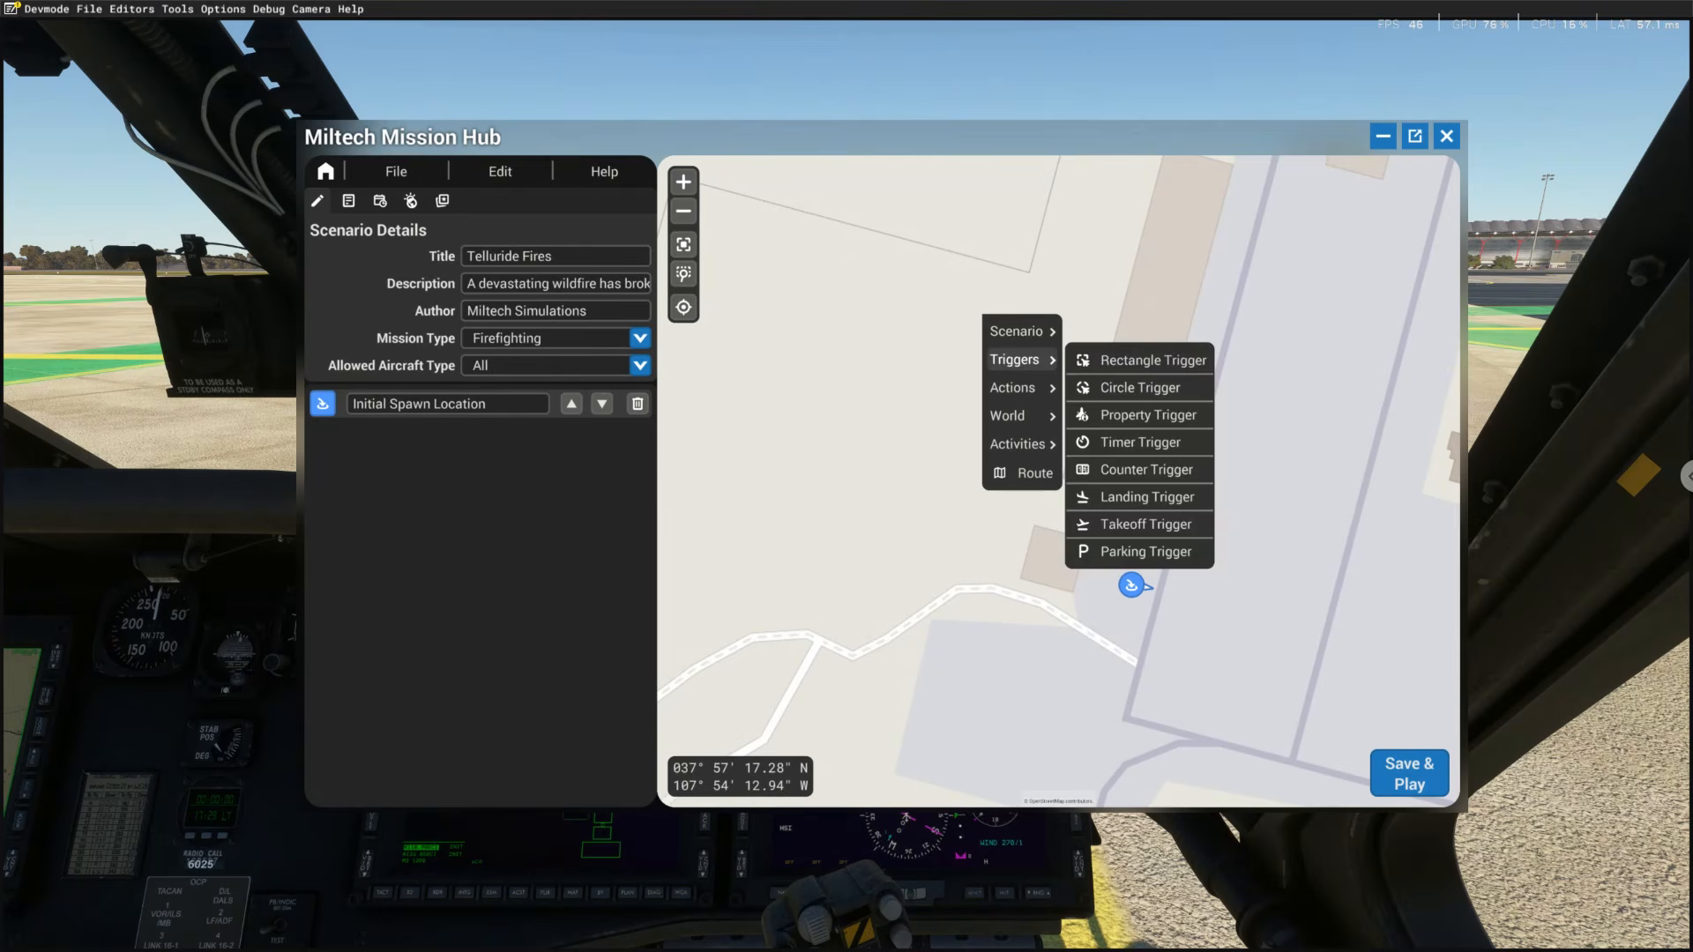
{"action": "left_click", "coordinate": [1151, 442]}
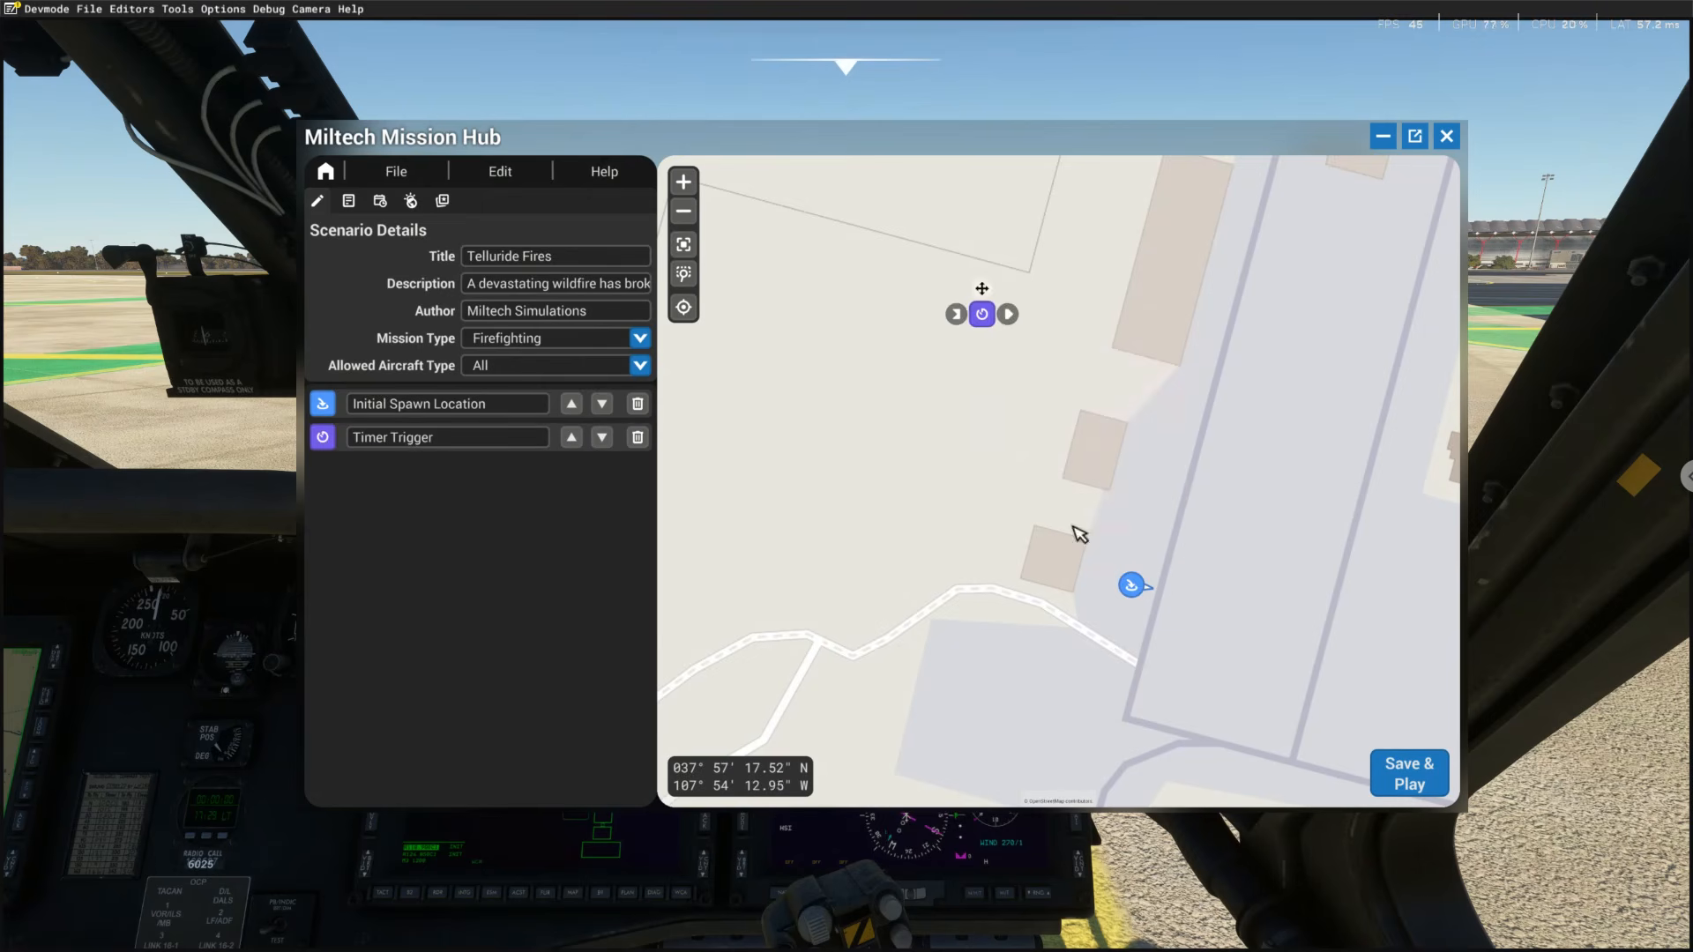
Connect the initial spawn point's Spawn Finished event to the timer trigger's Activate action
{"action": "left_click", "coordinate": [1143, 586]}
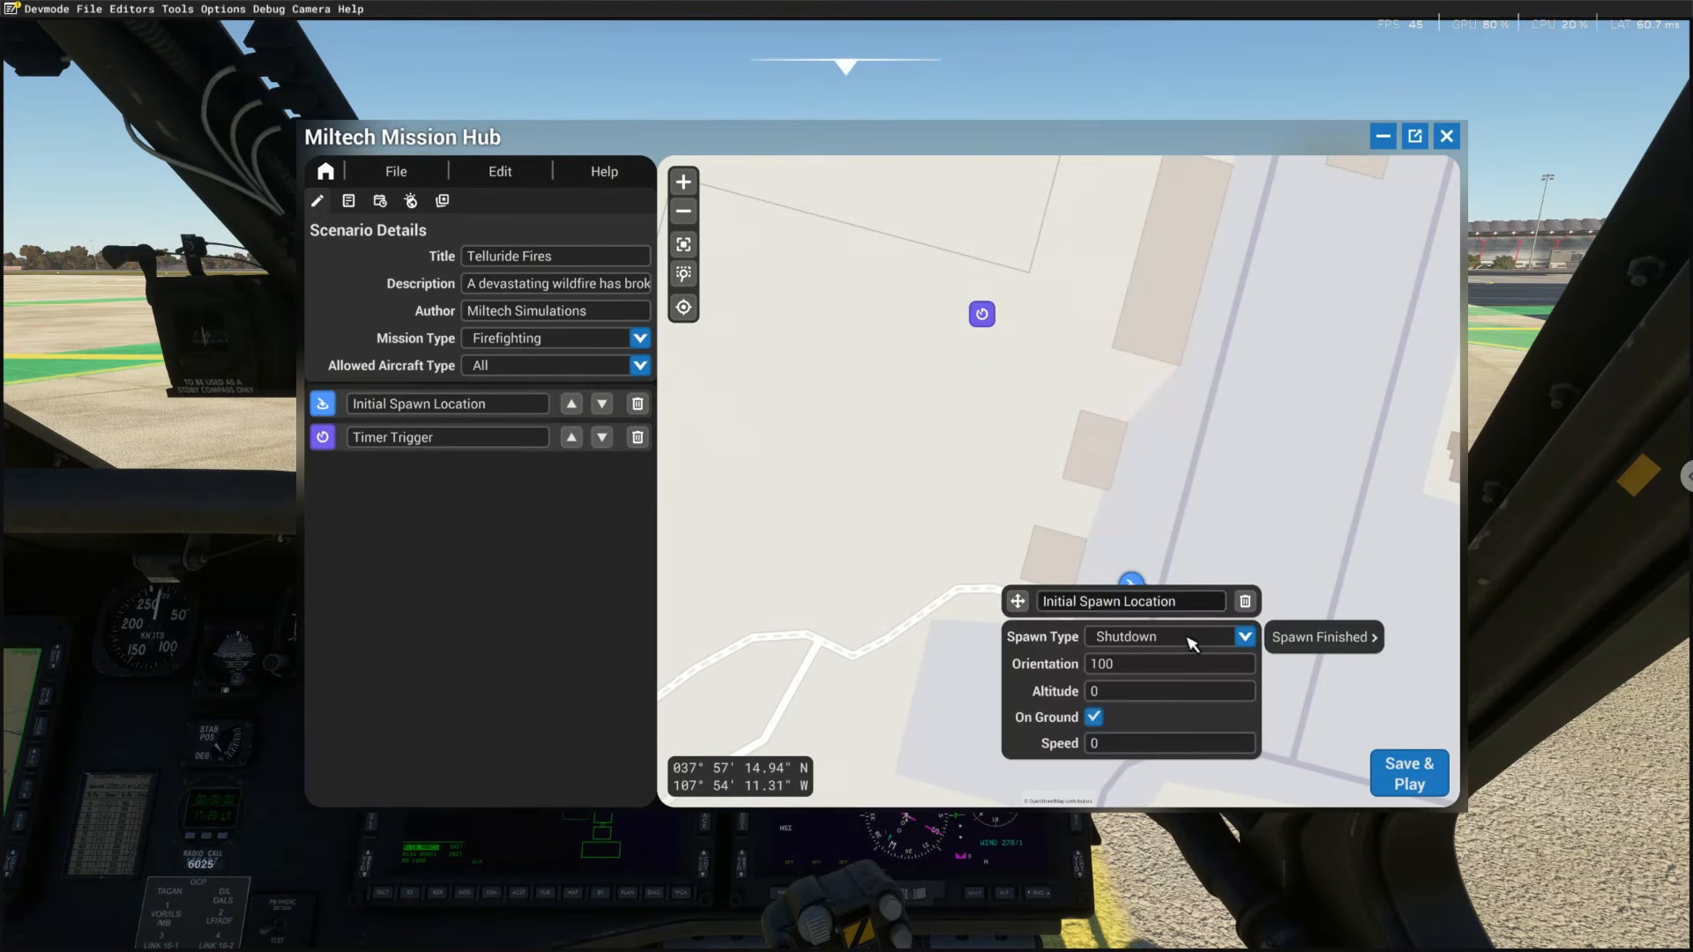
{"action": "left_click", "coordinate": [1295, 651]}
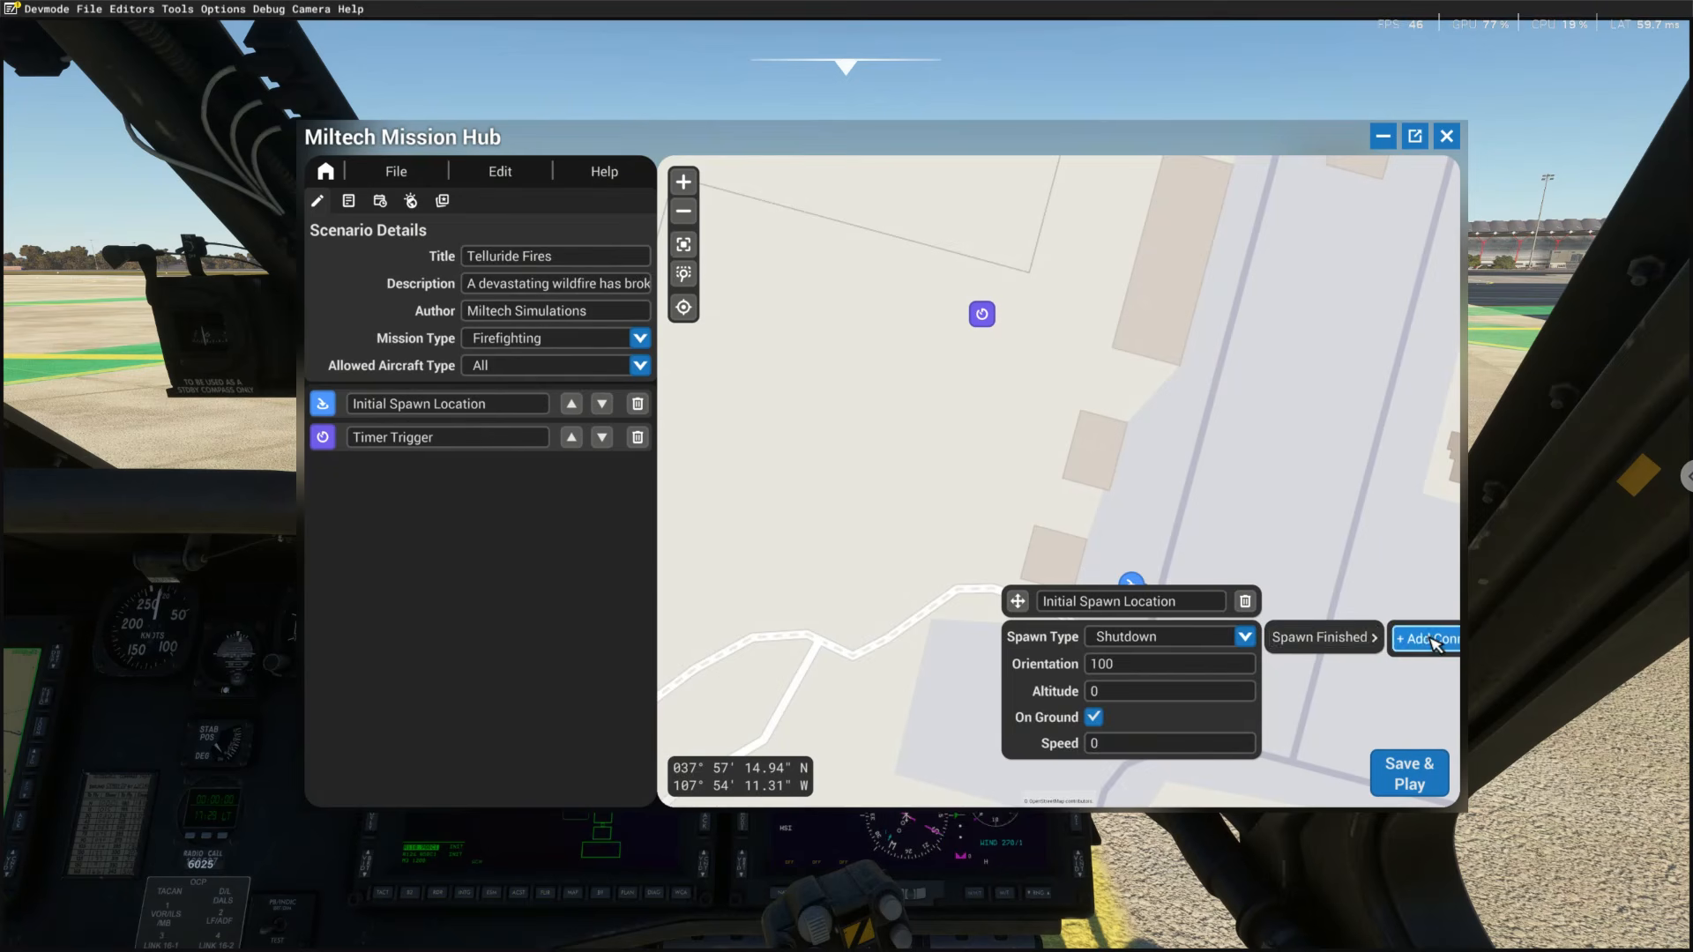
{"action": "left_click", "coordinate": [1419, 639]}
{"action": "left_click", "coordinate": [994, 321]}
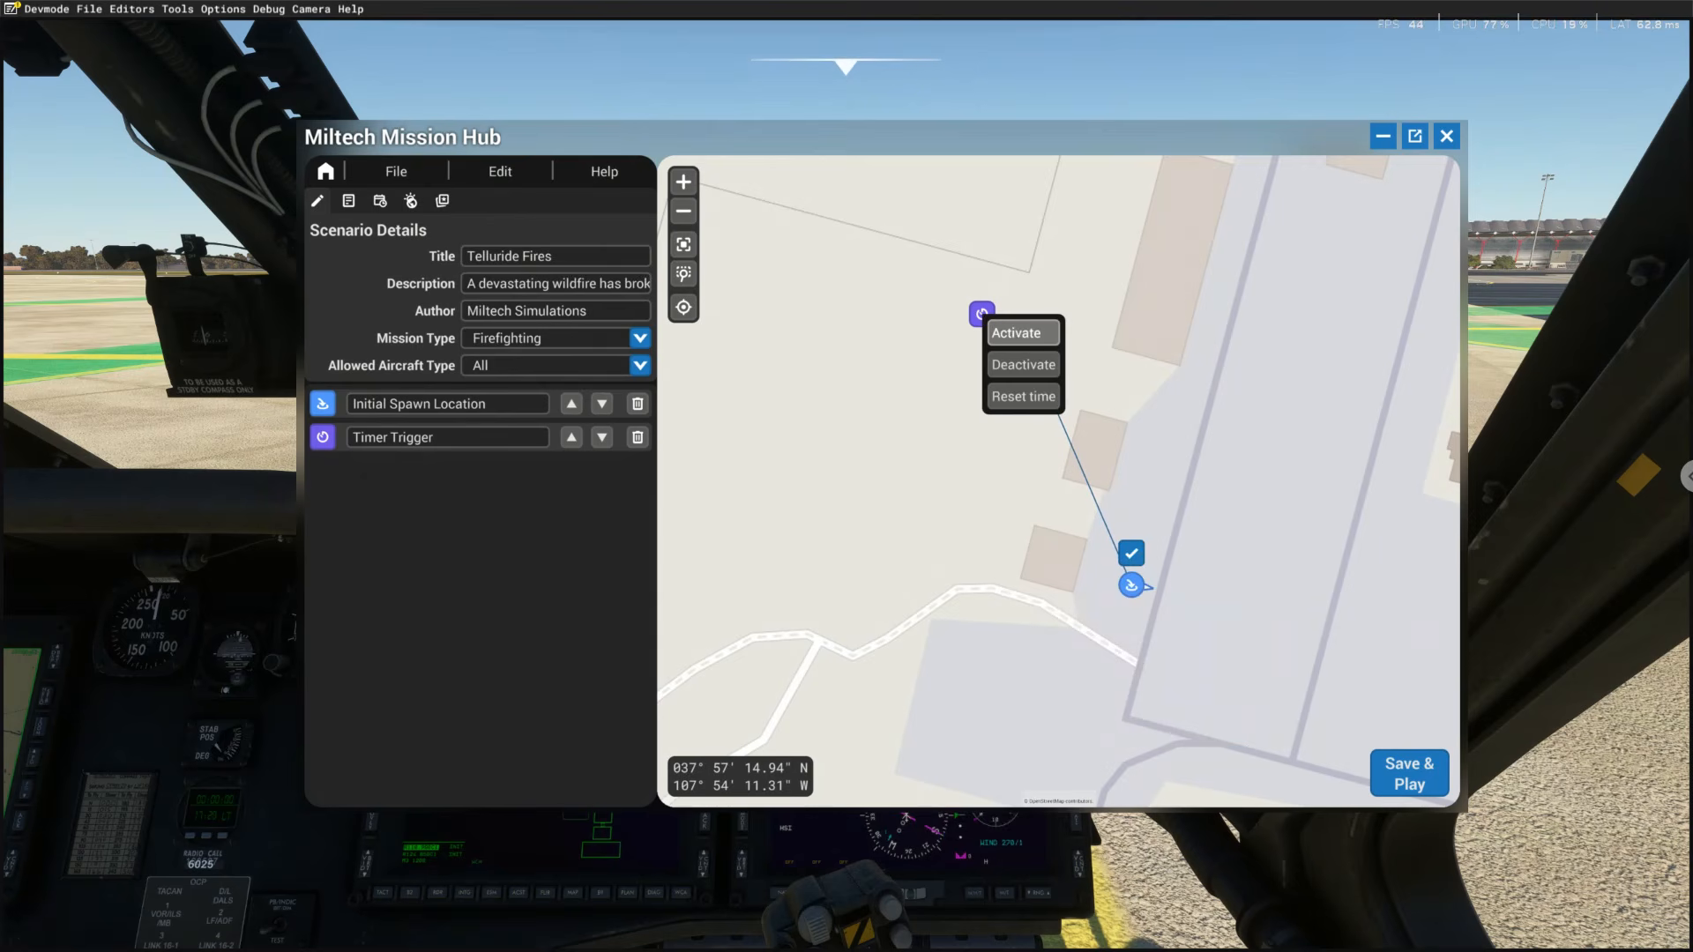
{"action": "left_click", "coordinate": [1018, 332]}
{"action": "left_click", "coordinate": [996, 297]}
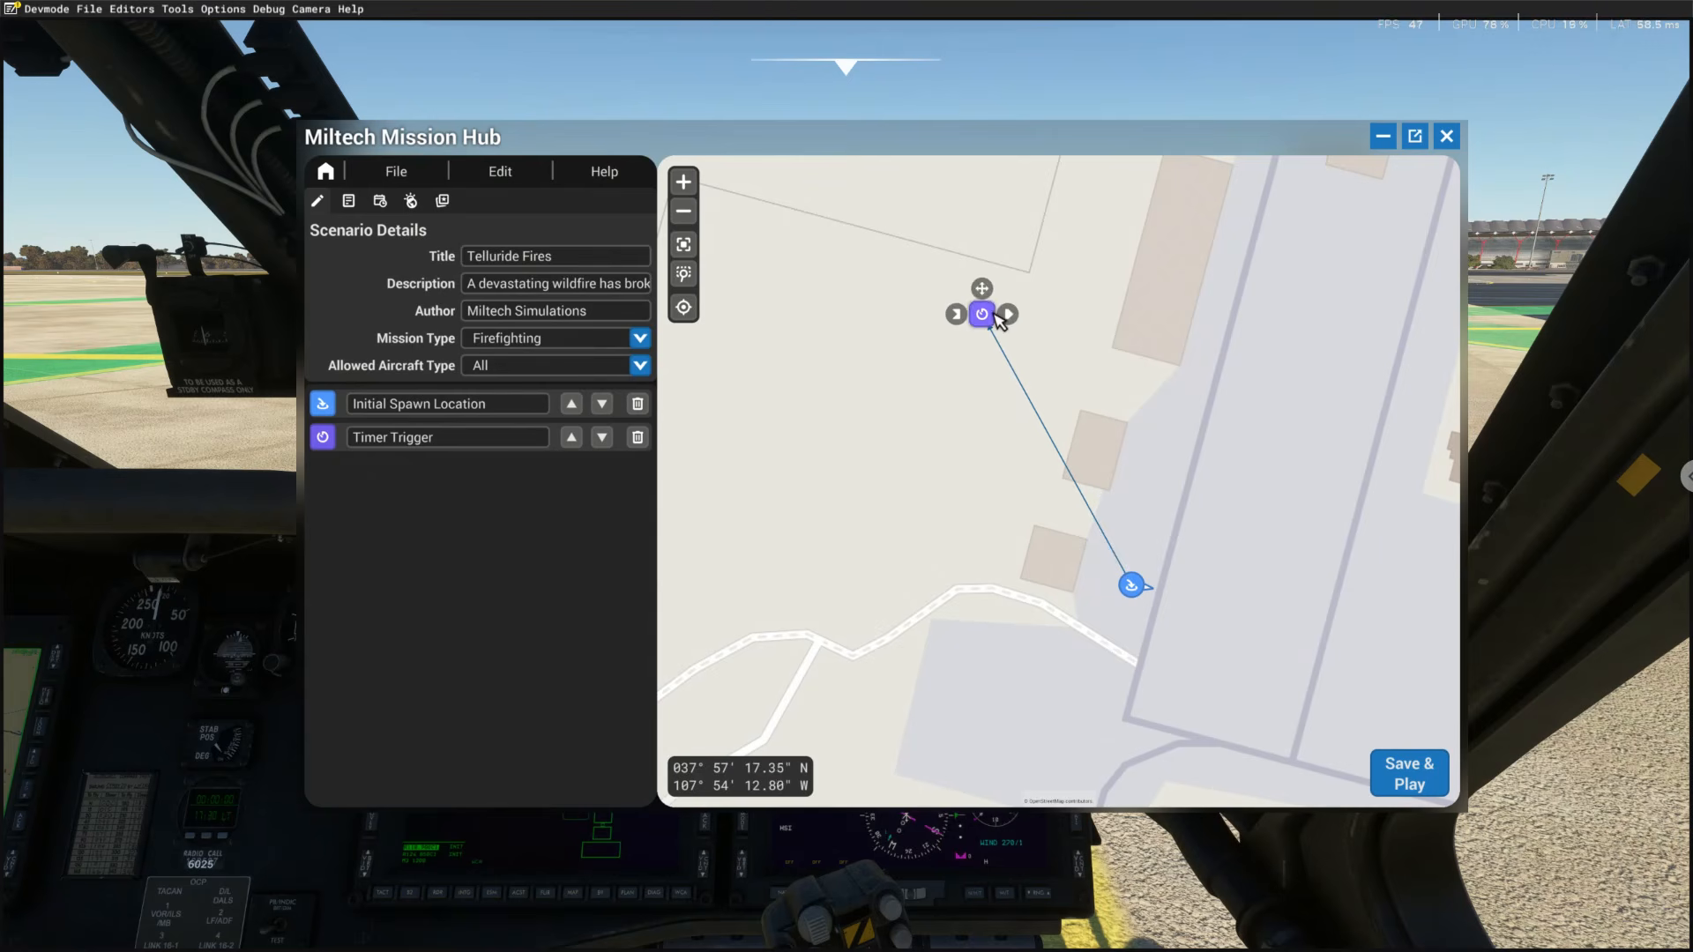
Turn off Active On Start for the timer trigger, set its trigger time to 5, and enable Show On Screen
{"action": "left_click", "coordinate": [997, 316]}
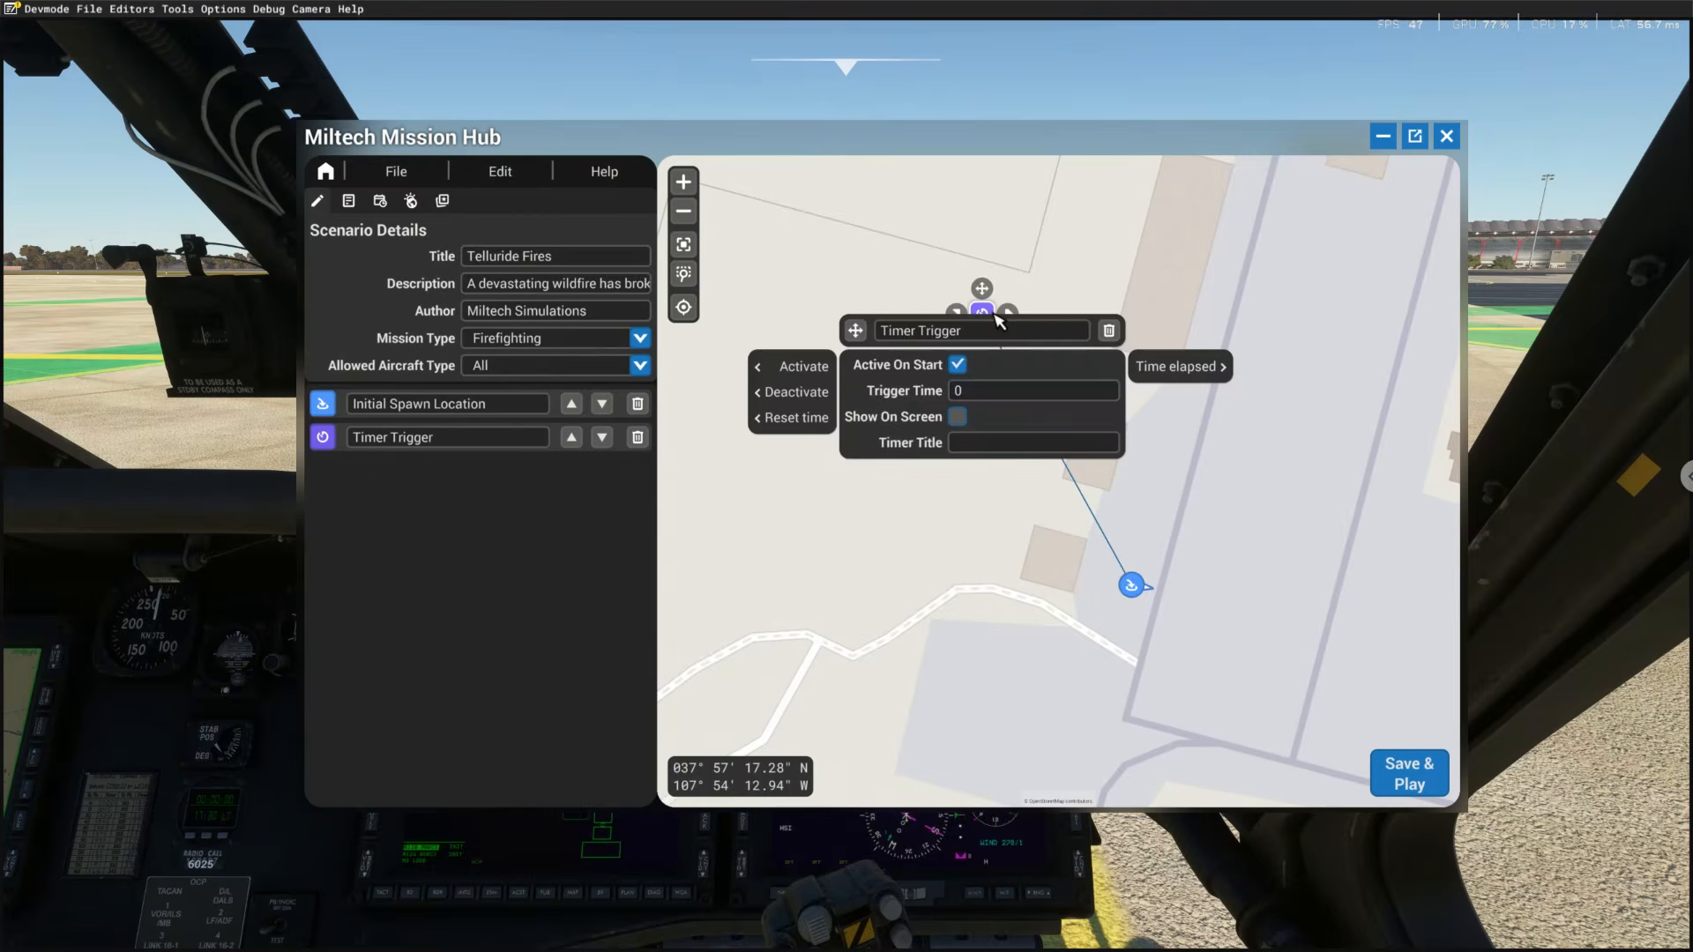
{"action": "left_click", "coordinate": [957, 365]}
{"action": "left_click", "coordinate": [958, 365]}
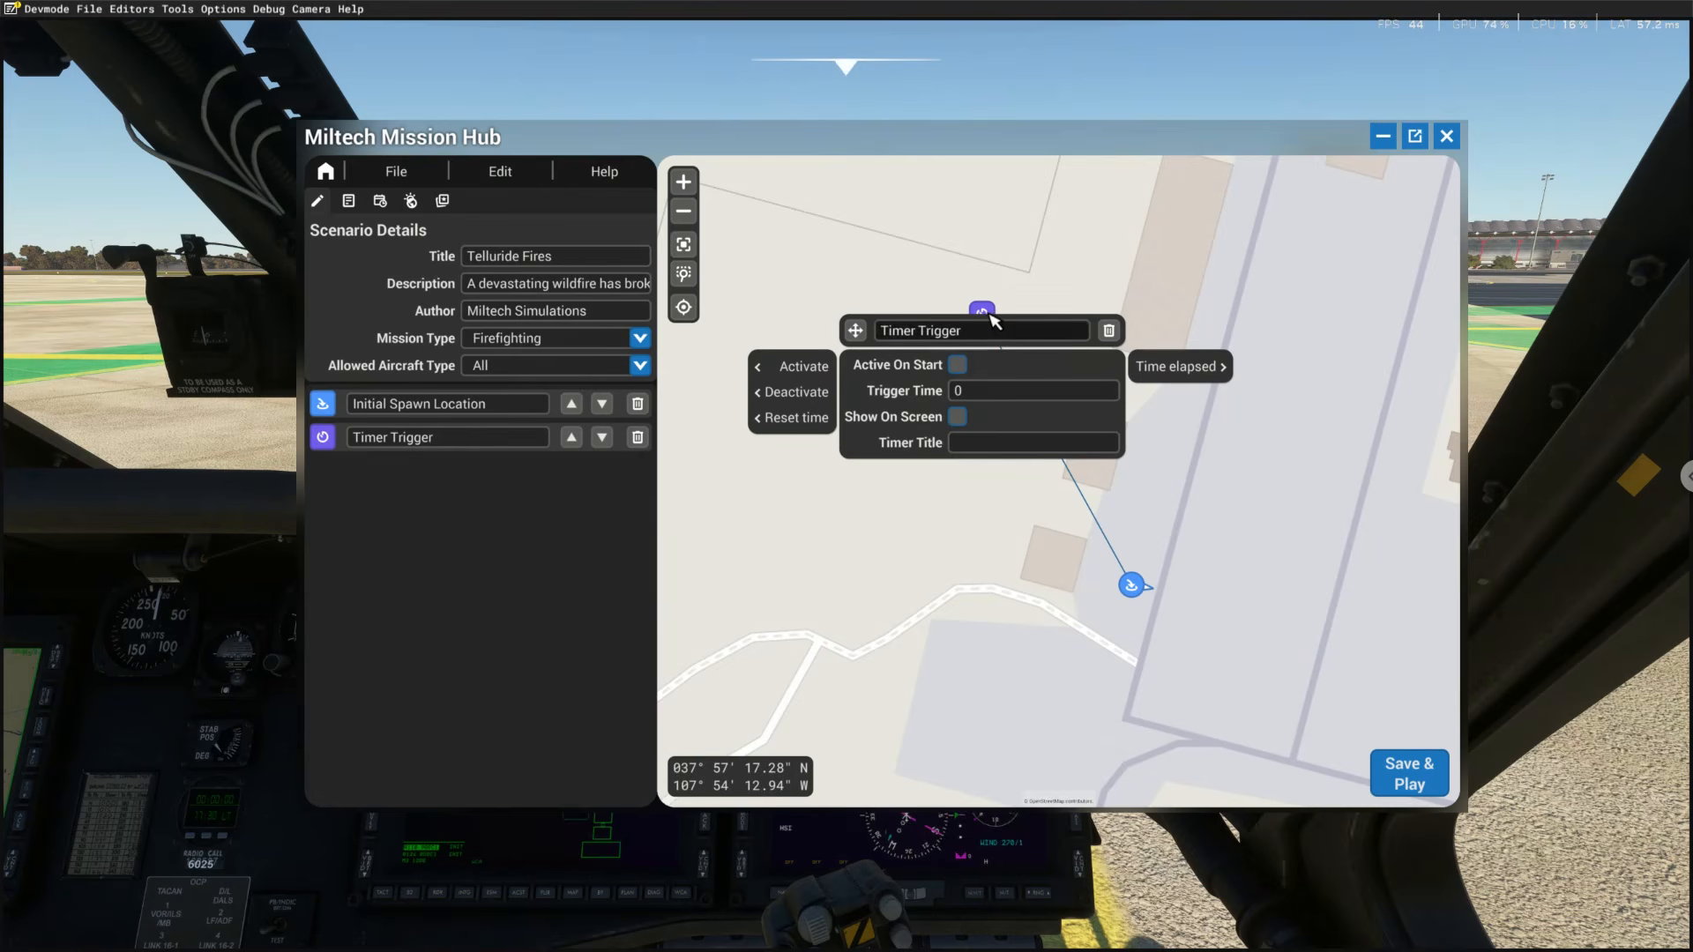
{"action": "mouse_move", "coordinate": [987, 315]}
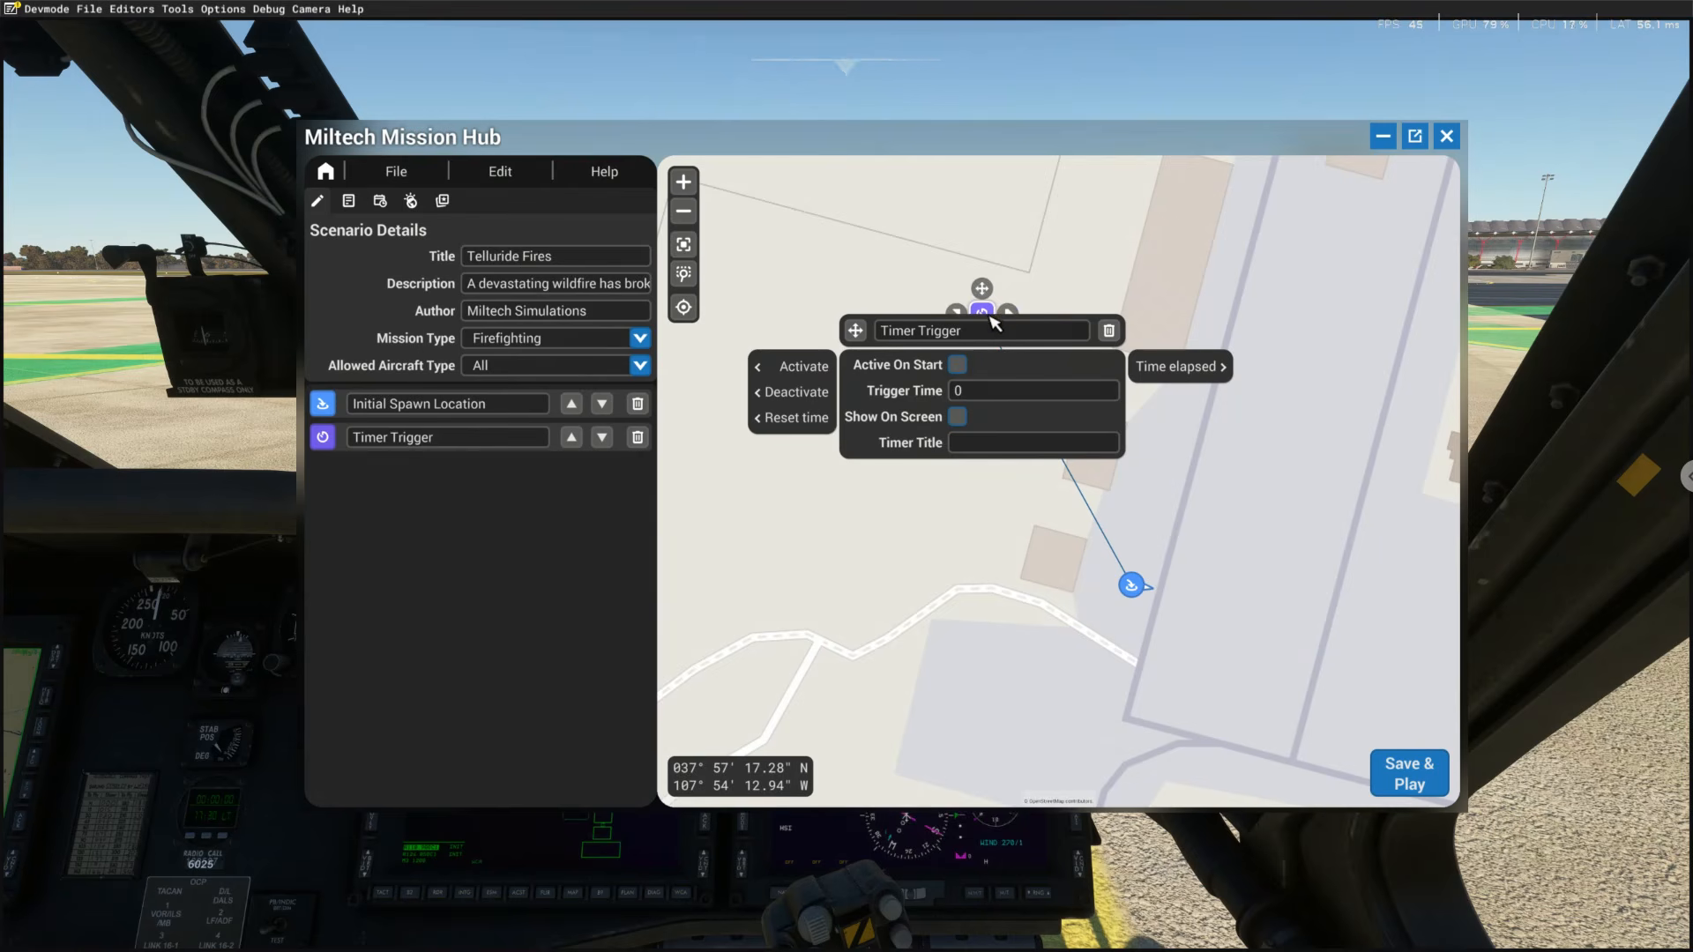
{"action": "left_click", "coordinate": [959, 396]}
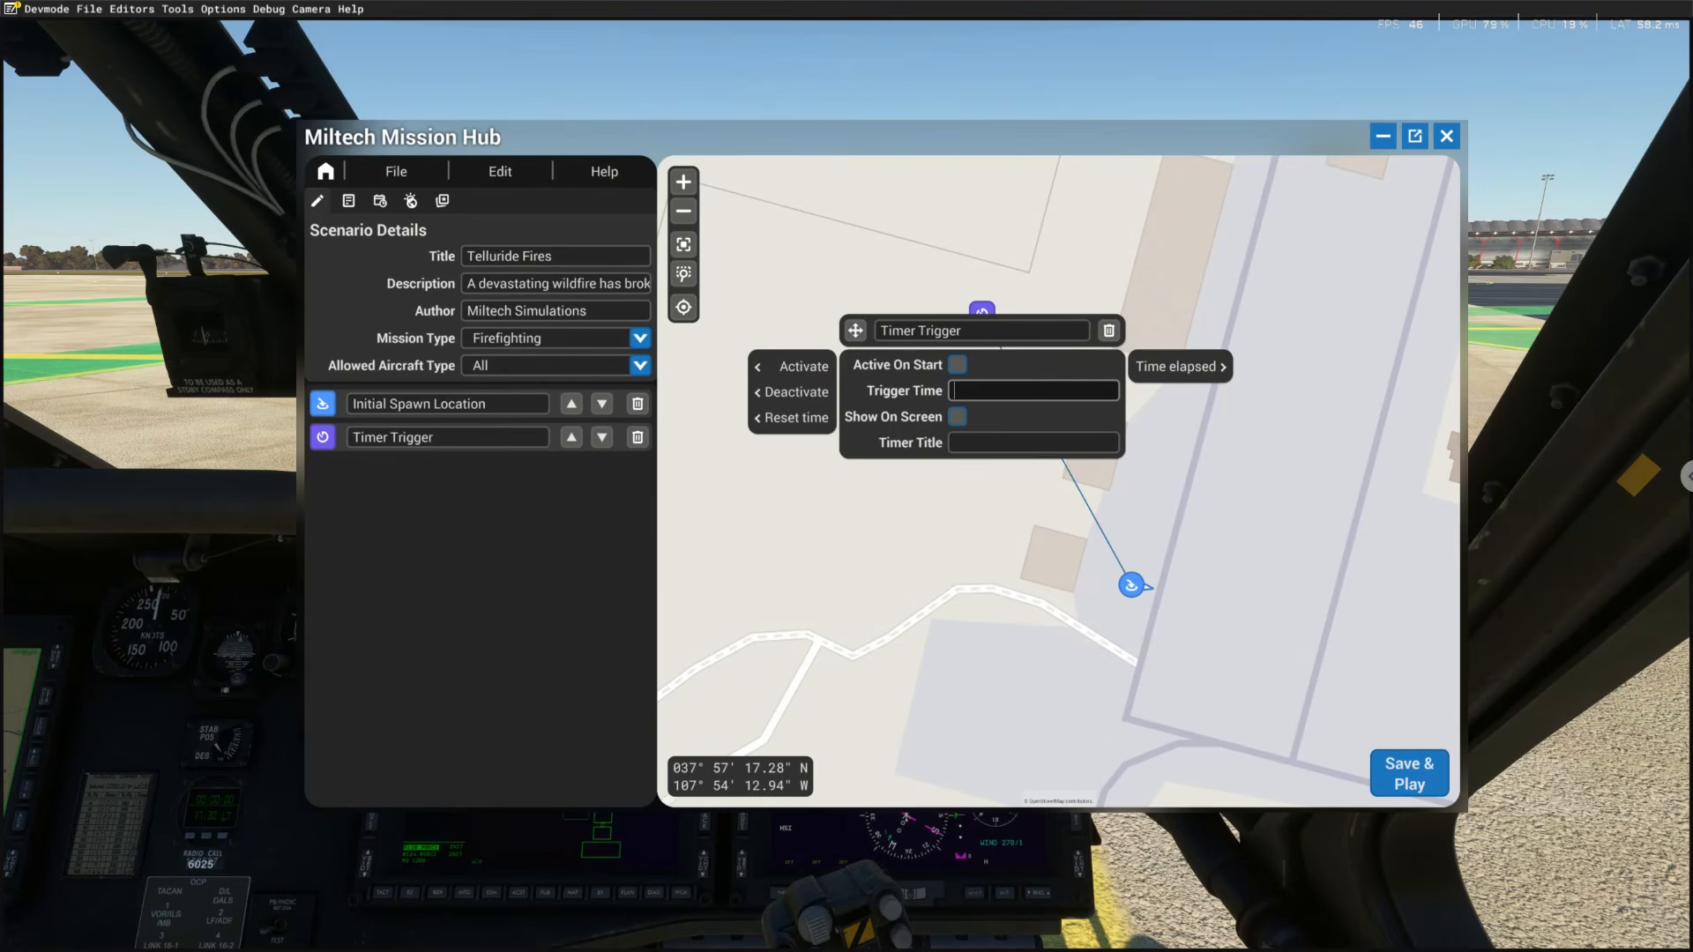
{"action": "left_click", "coordinate": [958, 416]}
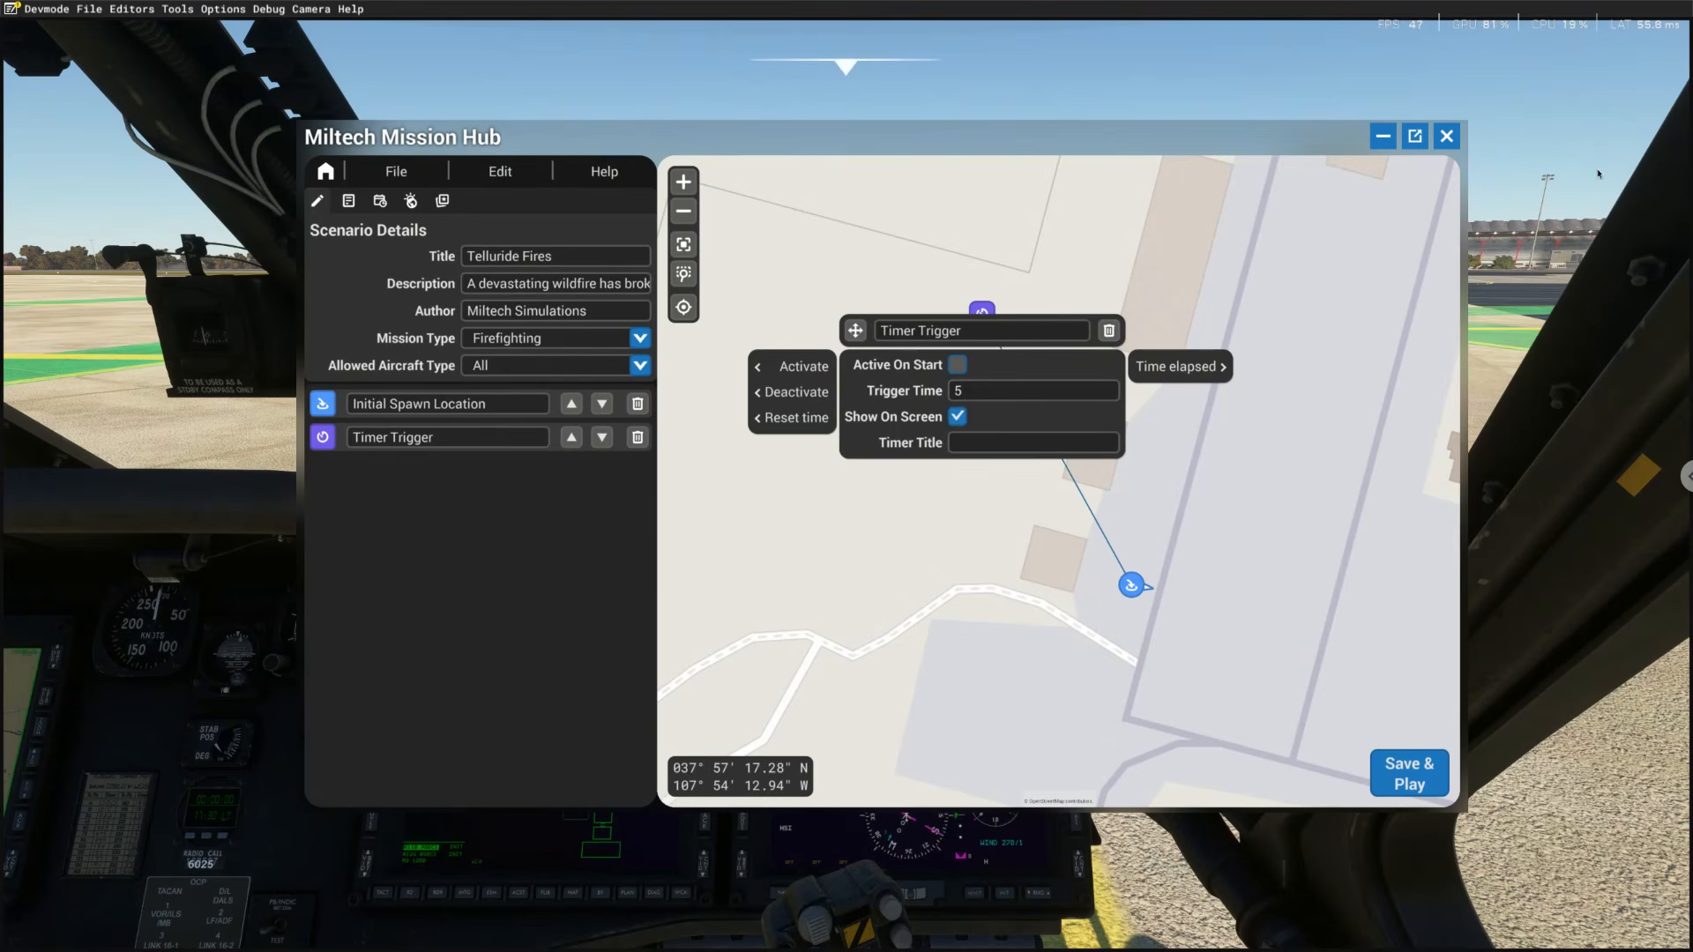
Set the timer title to "Start your aircraft as soon as possible! Fires are expanding."
{"action": "left_click", "coordinate": [966, 450]}
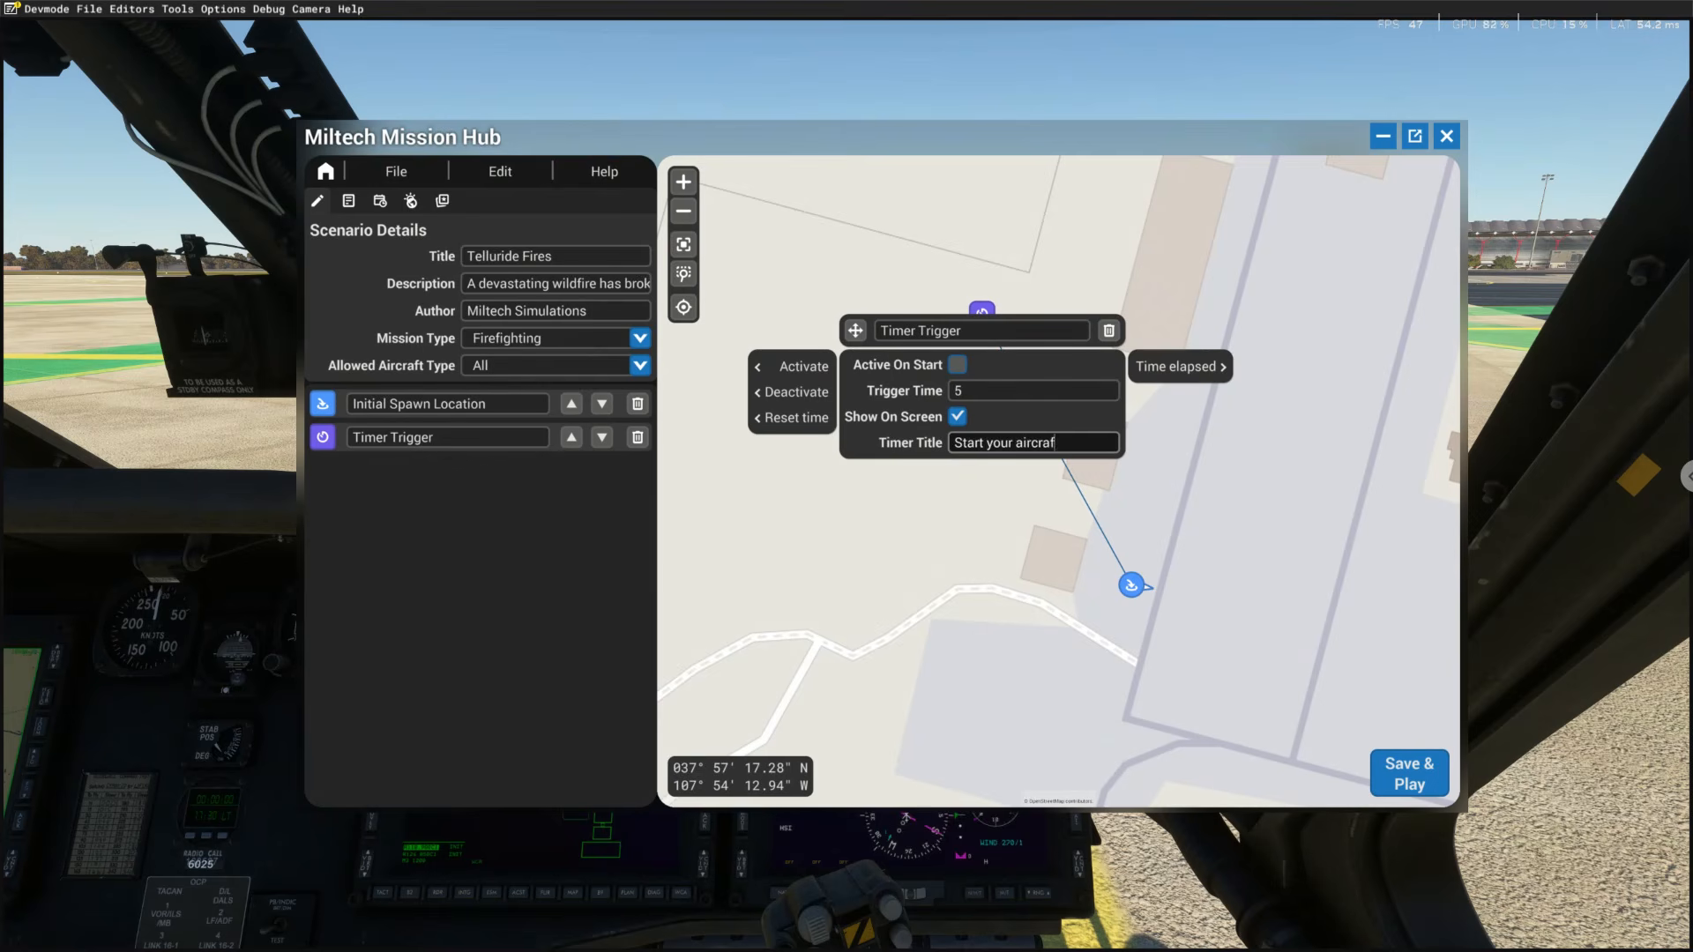
{"action": "type", "text": "Start your aircraft as soon as possible! Fir"}
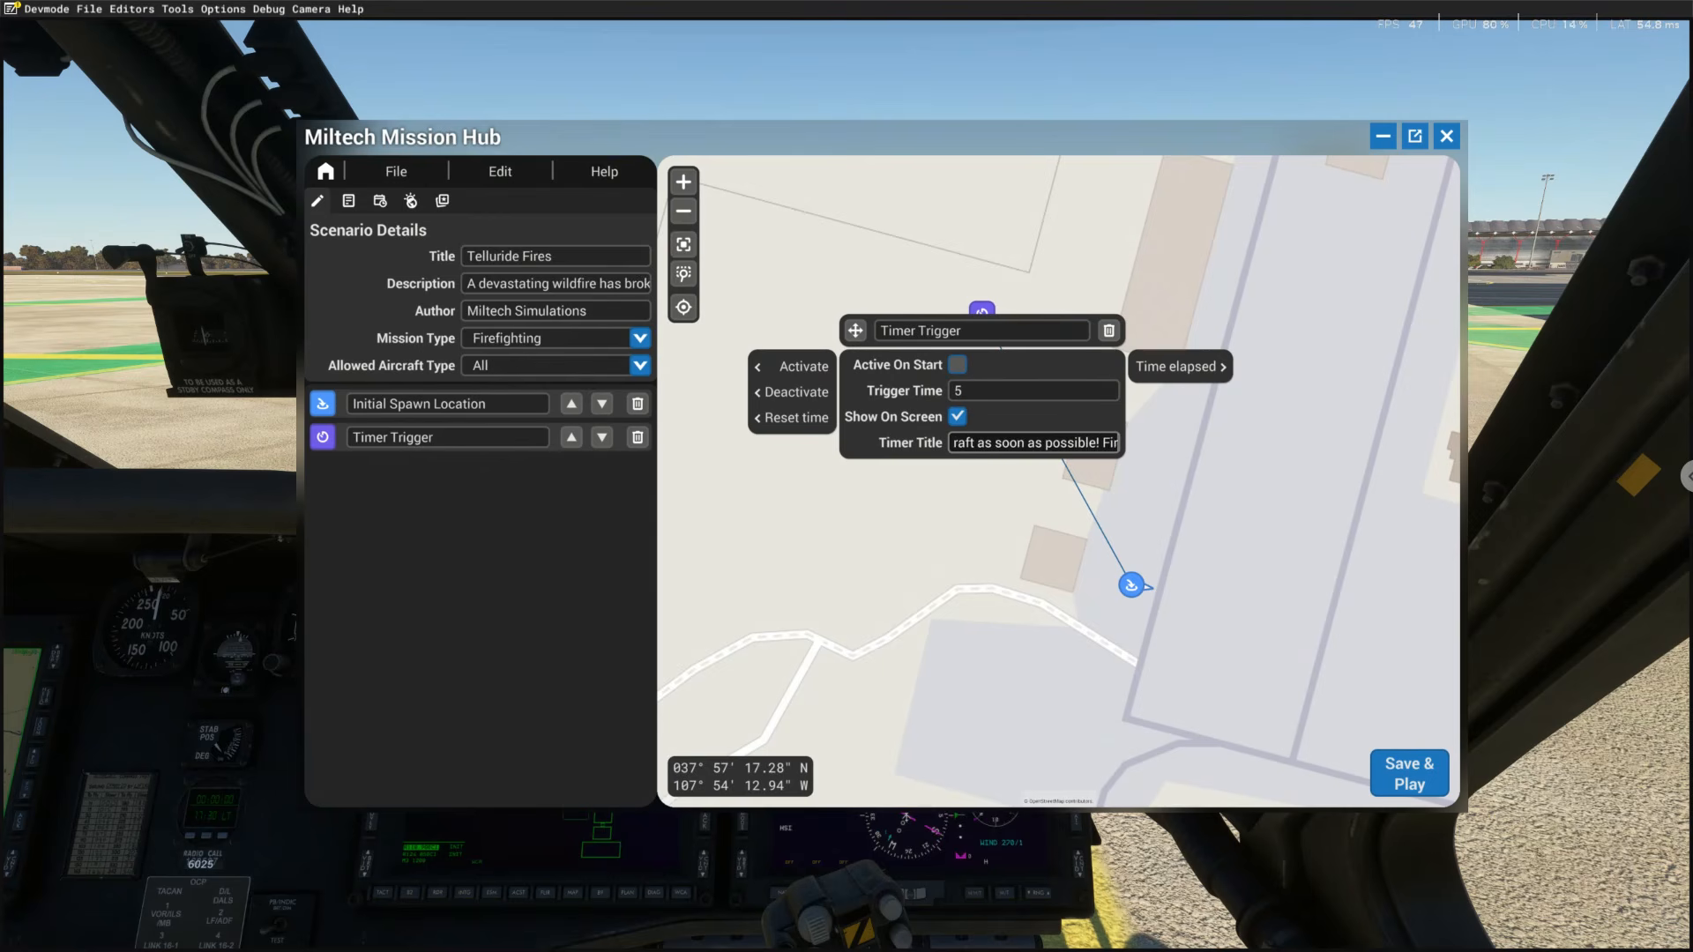
{"action": "type", "text": "es are expanding."}
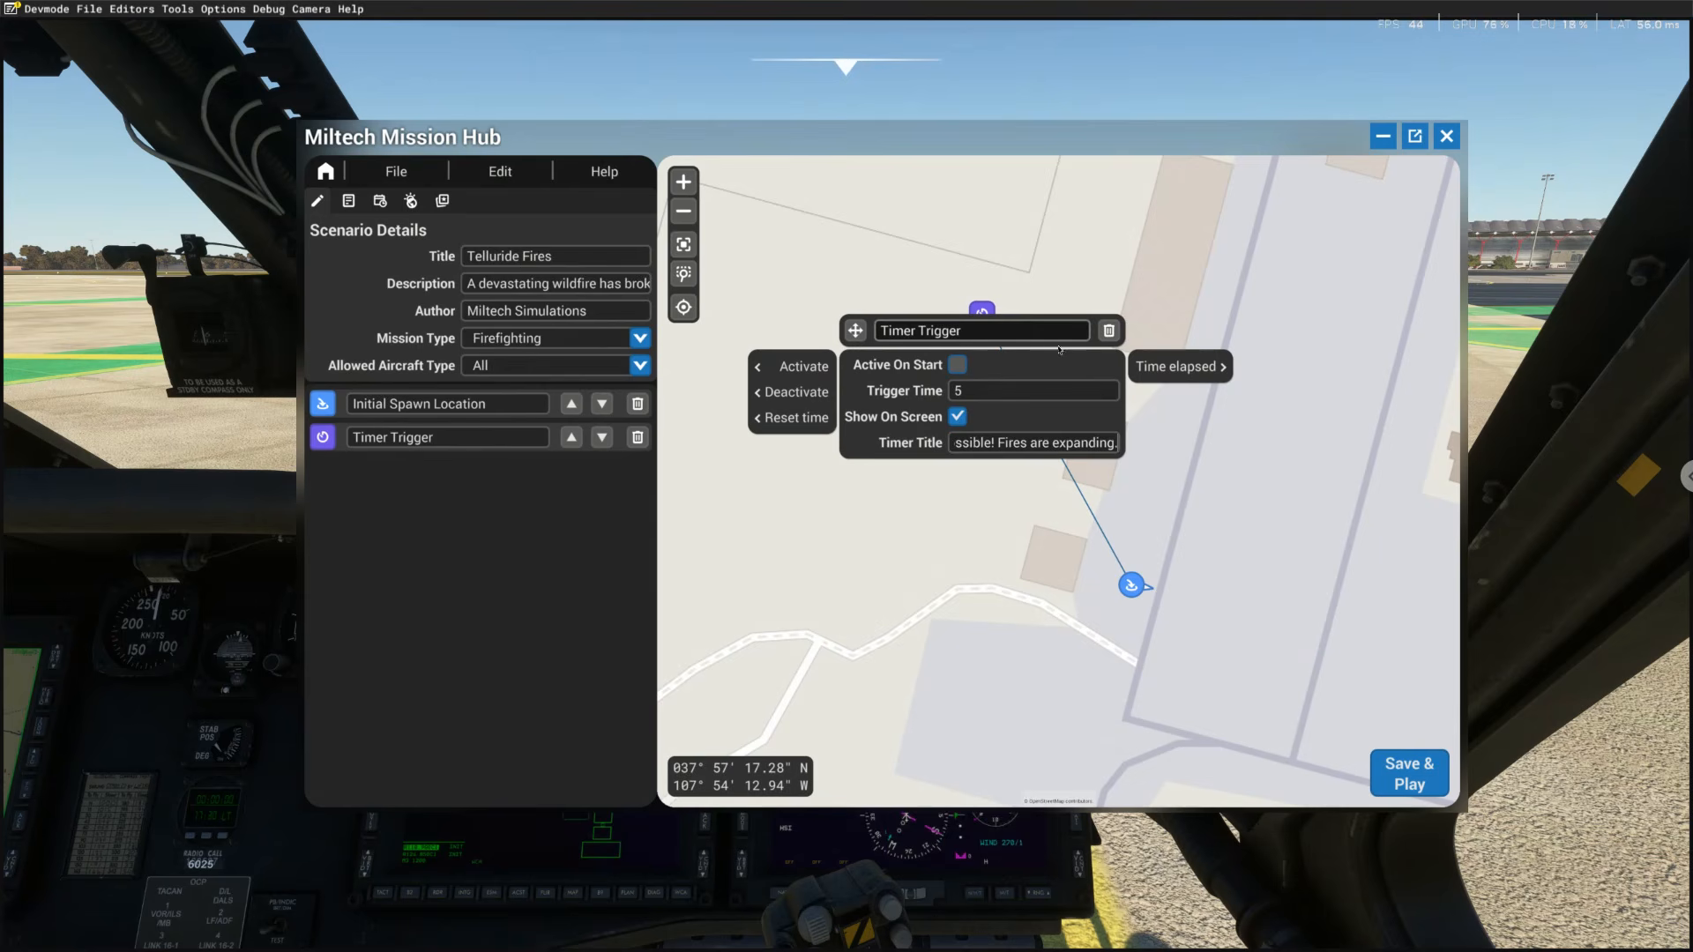
{"action": "left_click", "coordinate": [915, 260]}
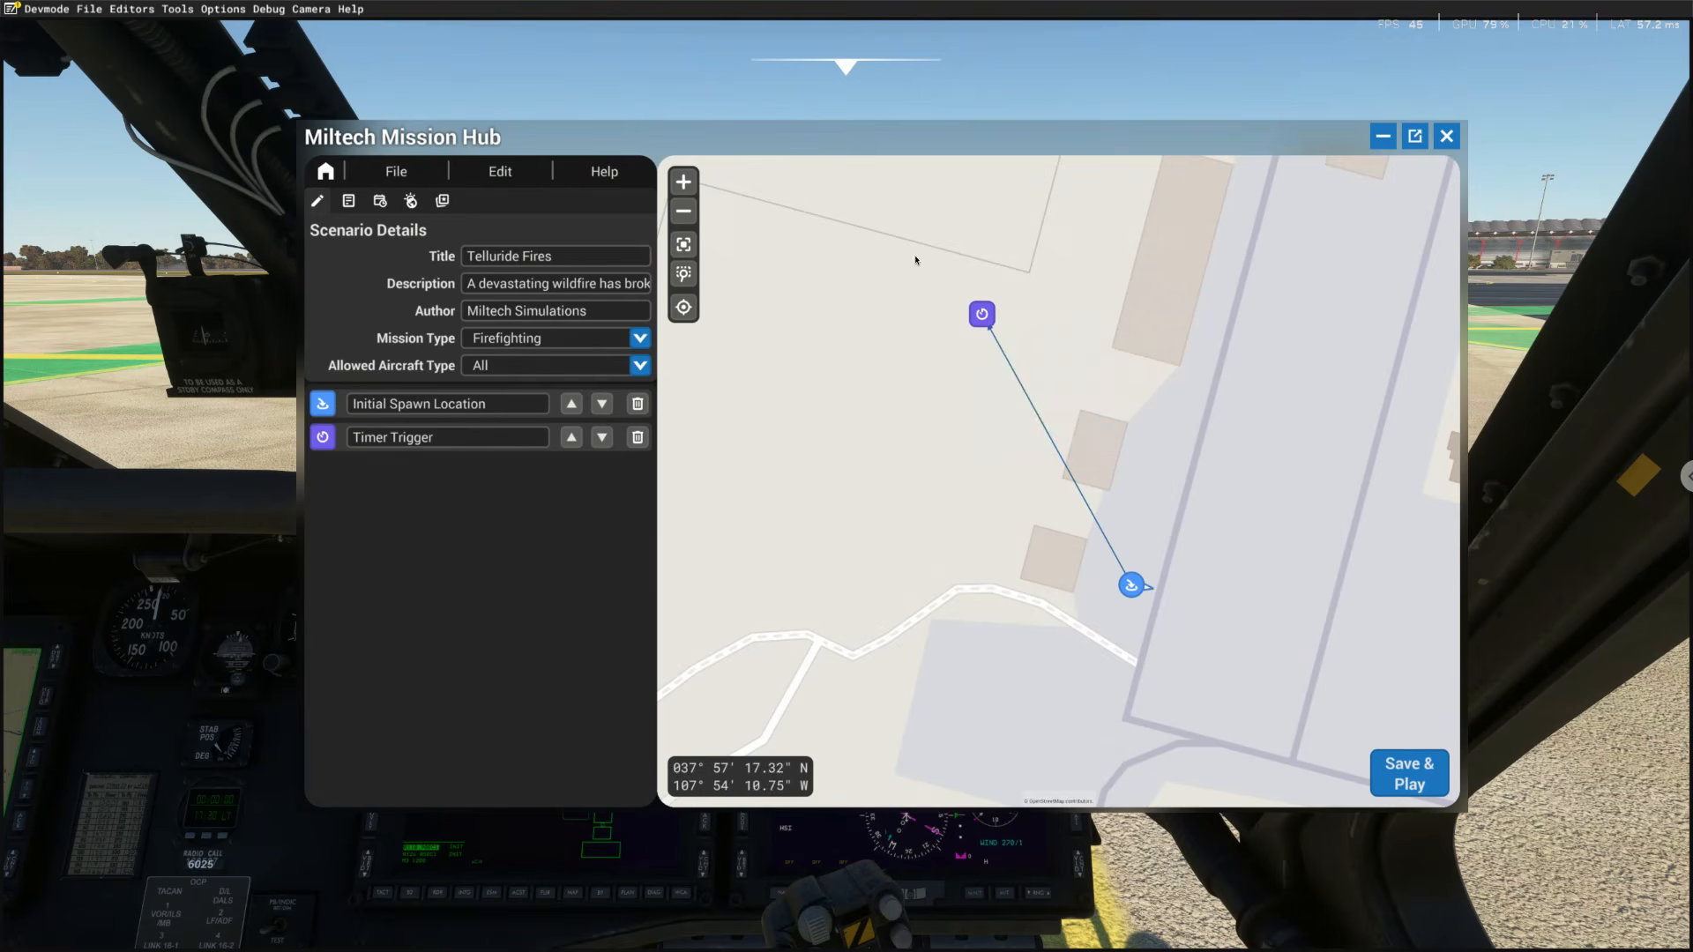
Add an End Mission item to the map, just west of the timer trigger
{"action": "right_click", "coordinate": [844, 291]}
{"action": "mouse_move", "coordinate": [871, 310]}
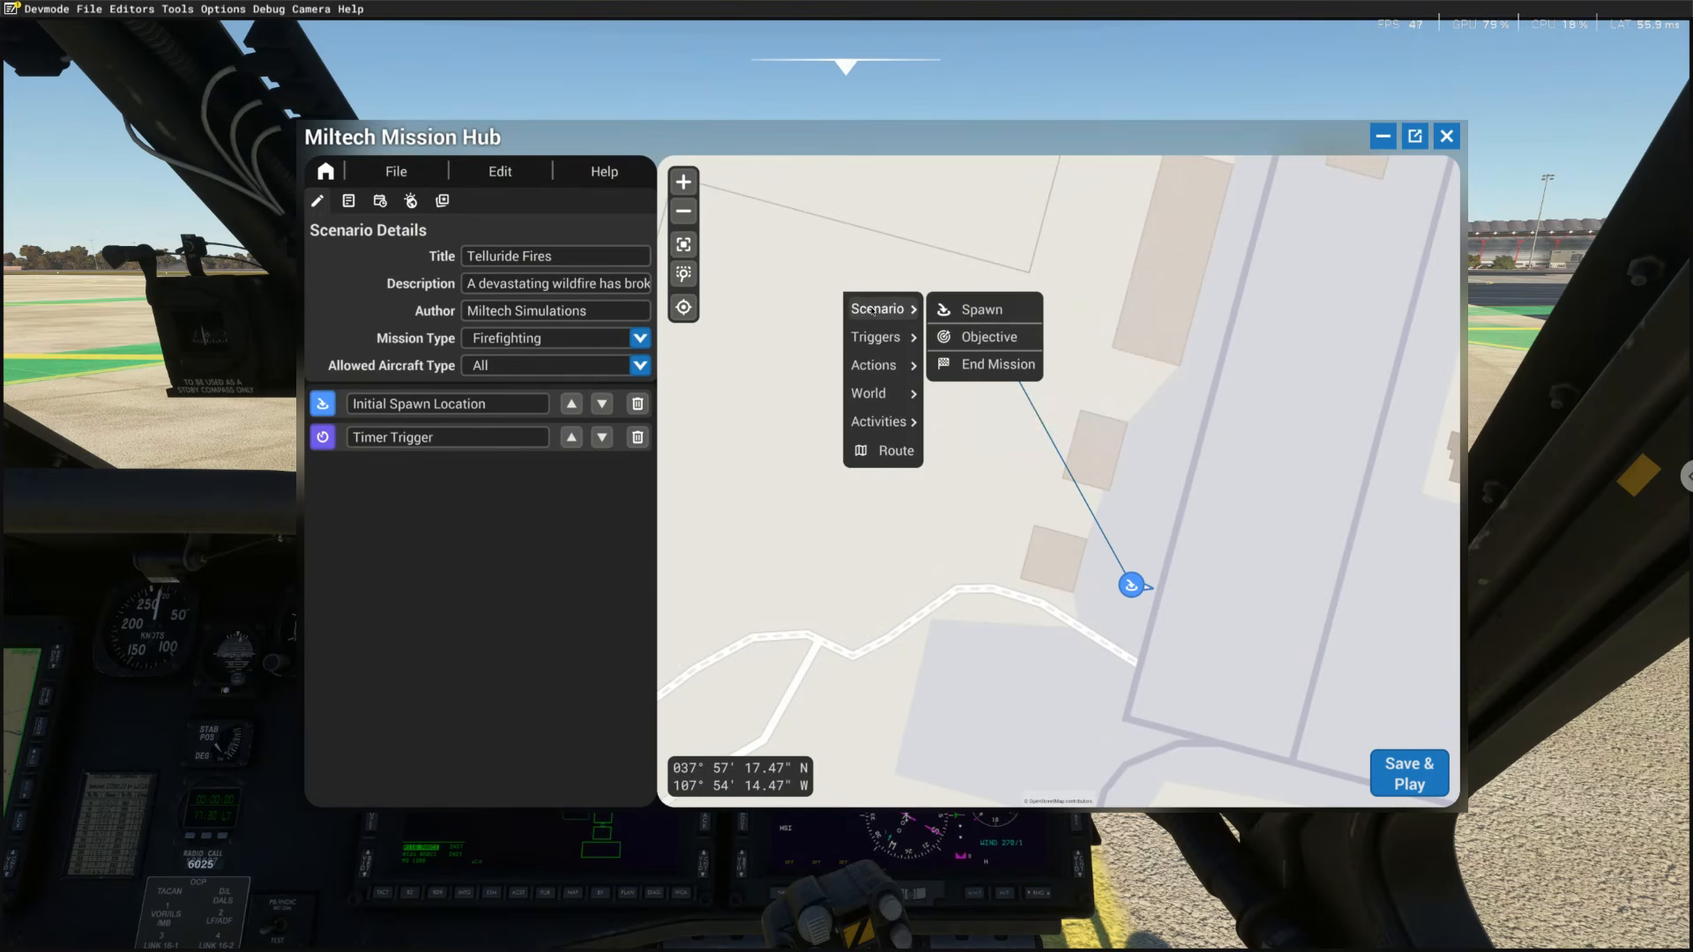
{"action": "left_click", "coordinate": [997, 364]}
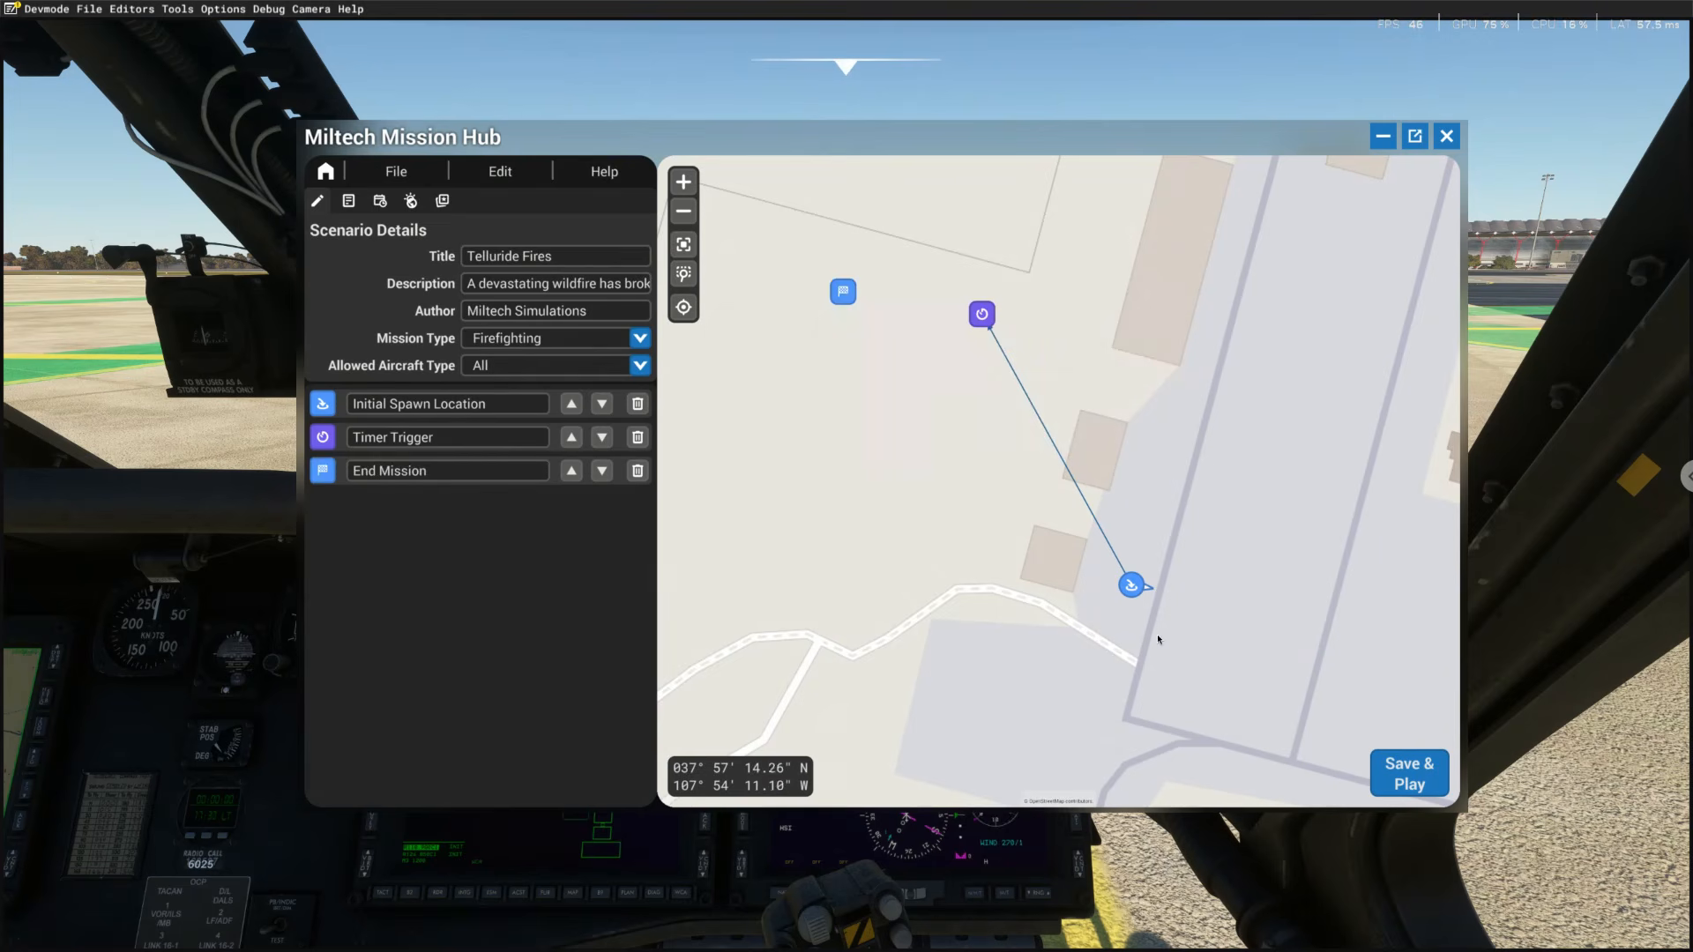
Connect the timer trigger's Time elapsed event to the End Mission item's Mission Failed action
{"action": "mouse_move", "coordinate": [1136, 597]}
{"action": "mouse_move", "coordinate": [834, 311]}
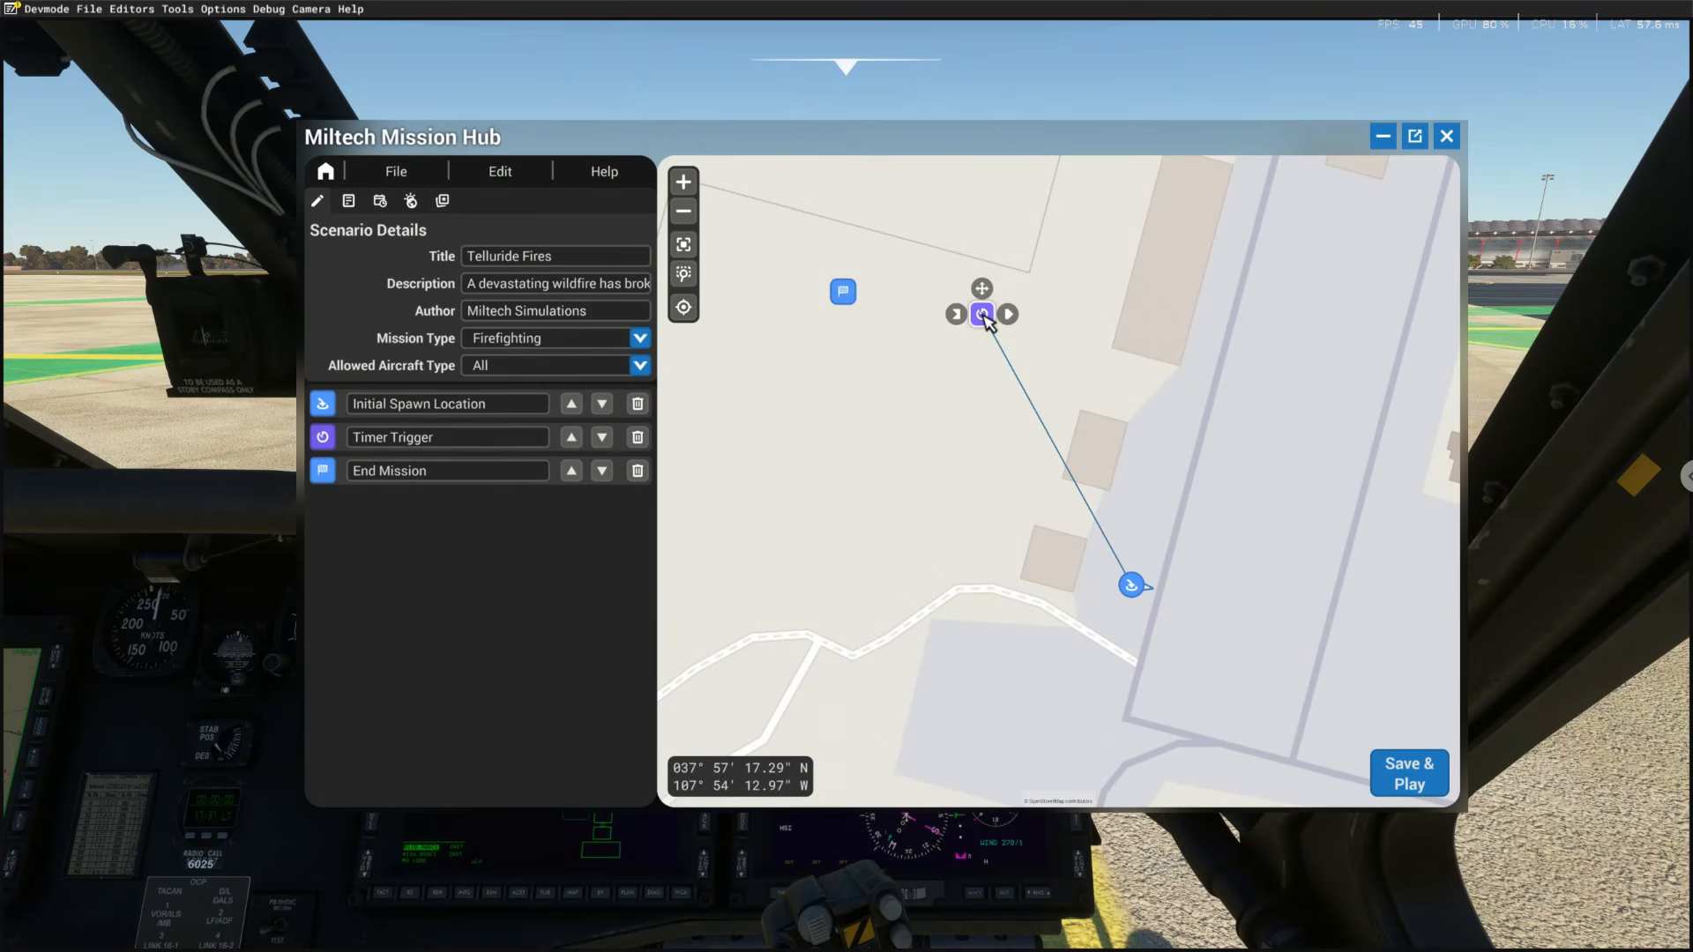
{"action": "left_click", "coordinate": [985, 320]}
{"action": "left_click", "coordinate": [1213, 372]}
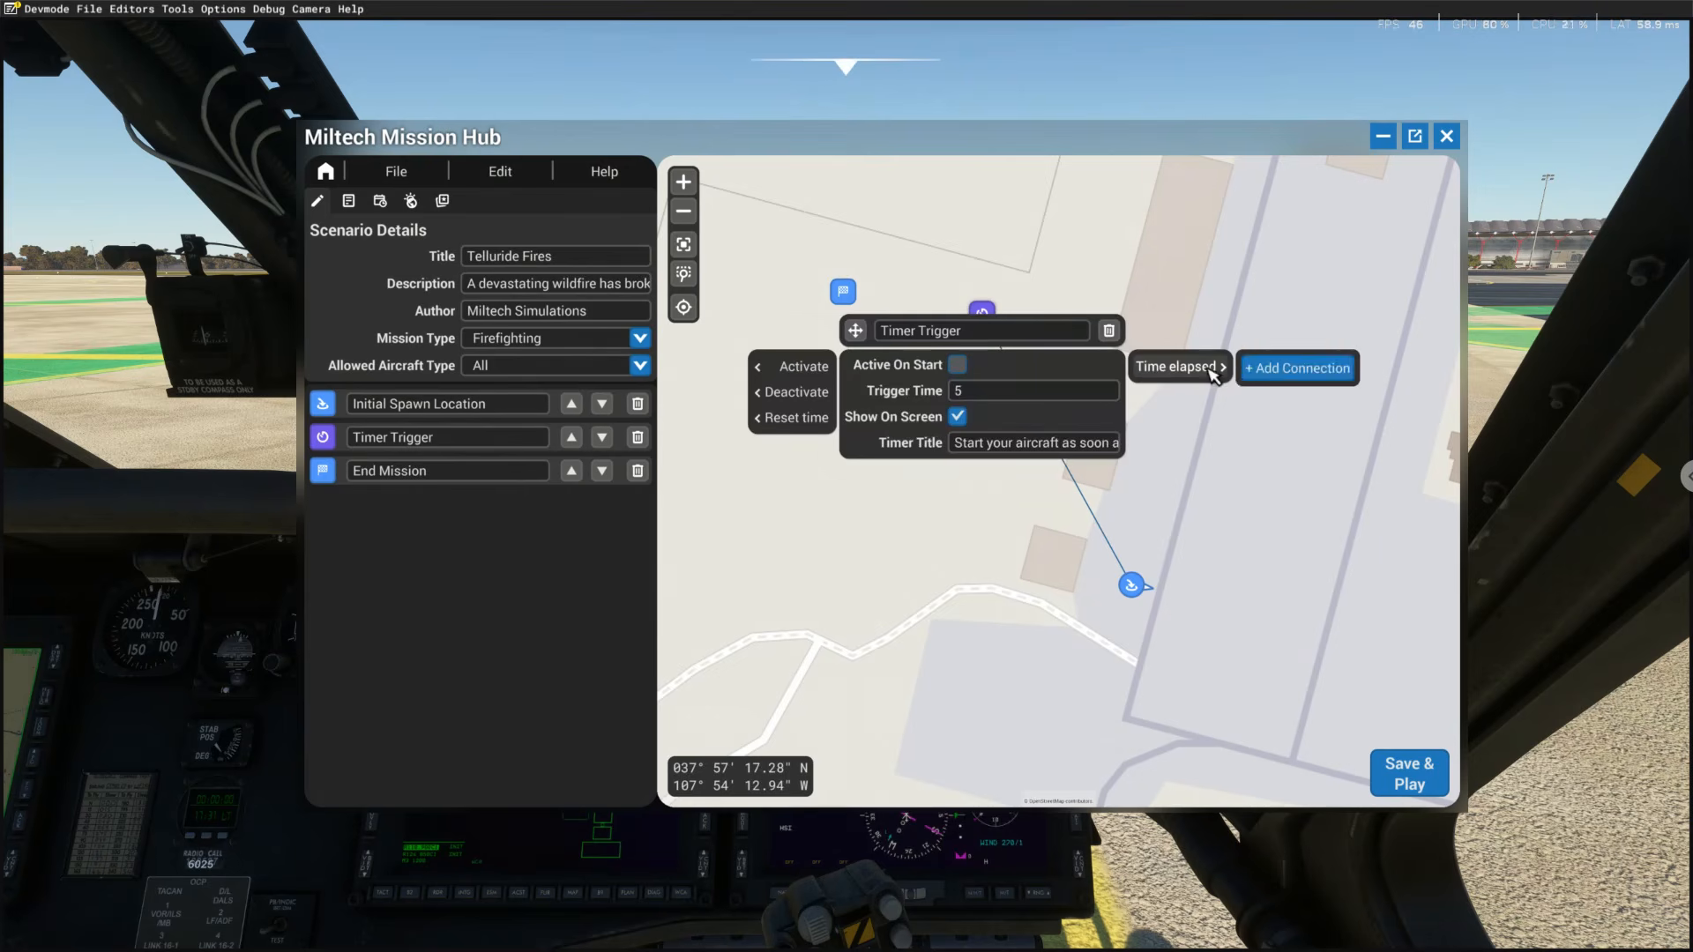
{"action": "left_click", "coordinate": [1248, 371]}
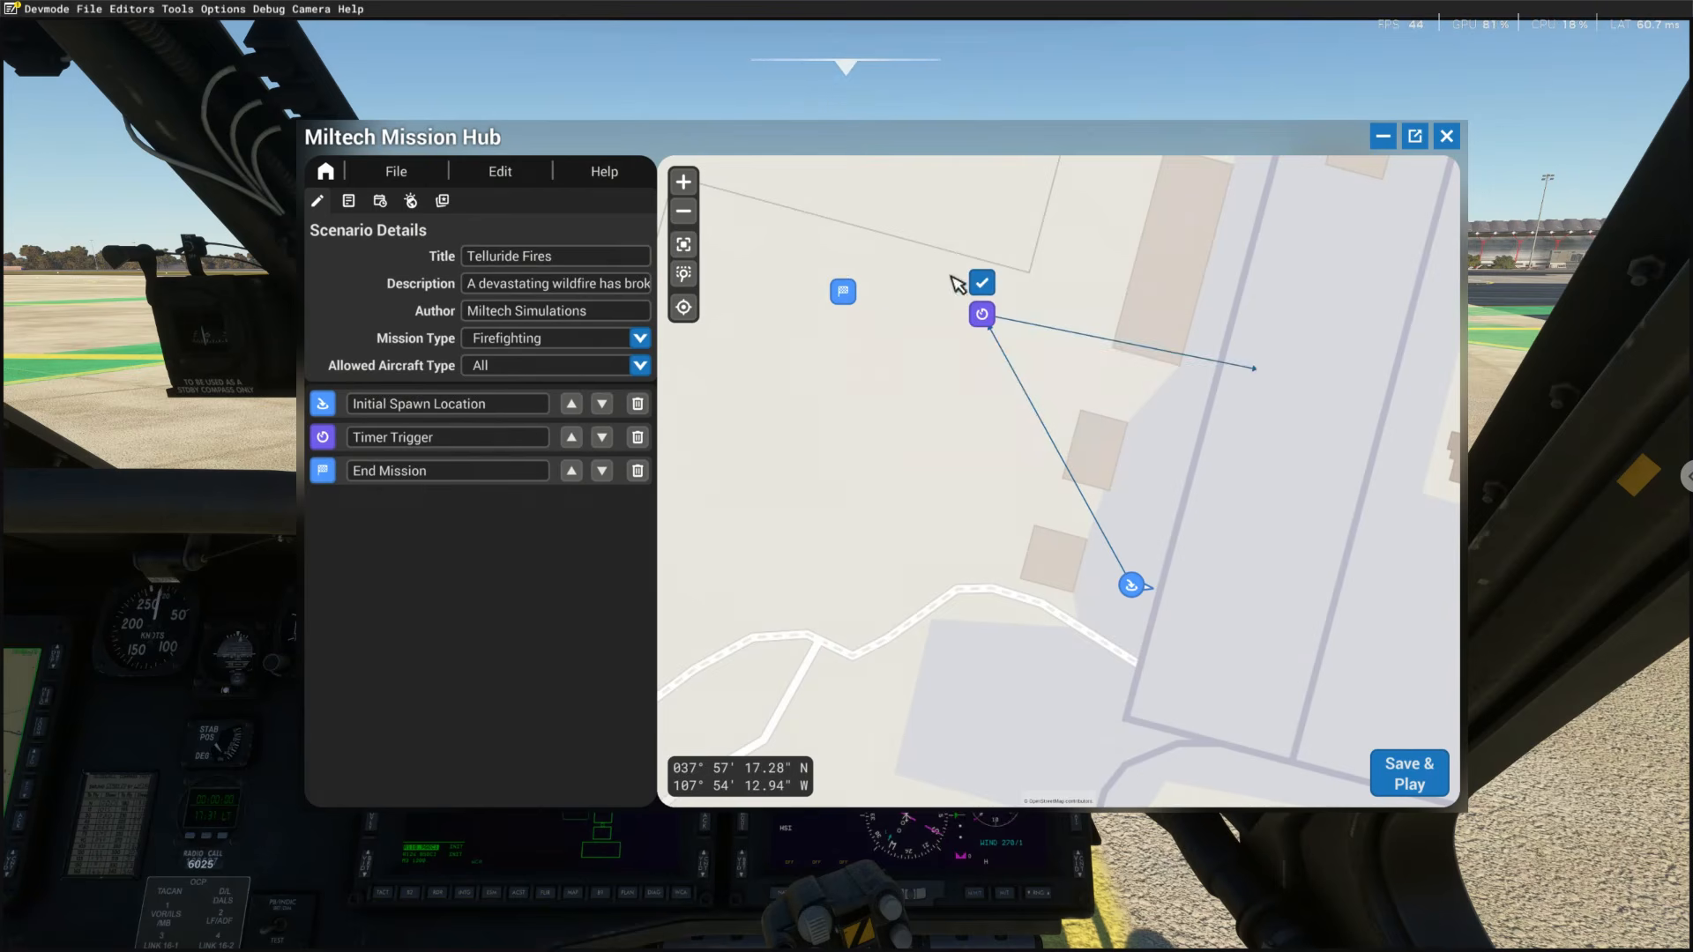
{"action": "left_click", "coordinate": [847, 292]}
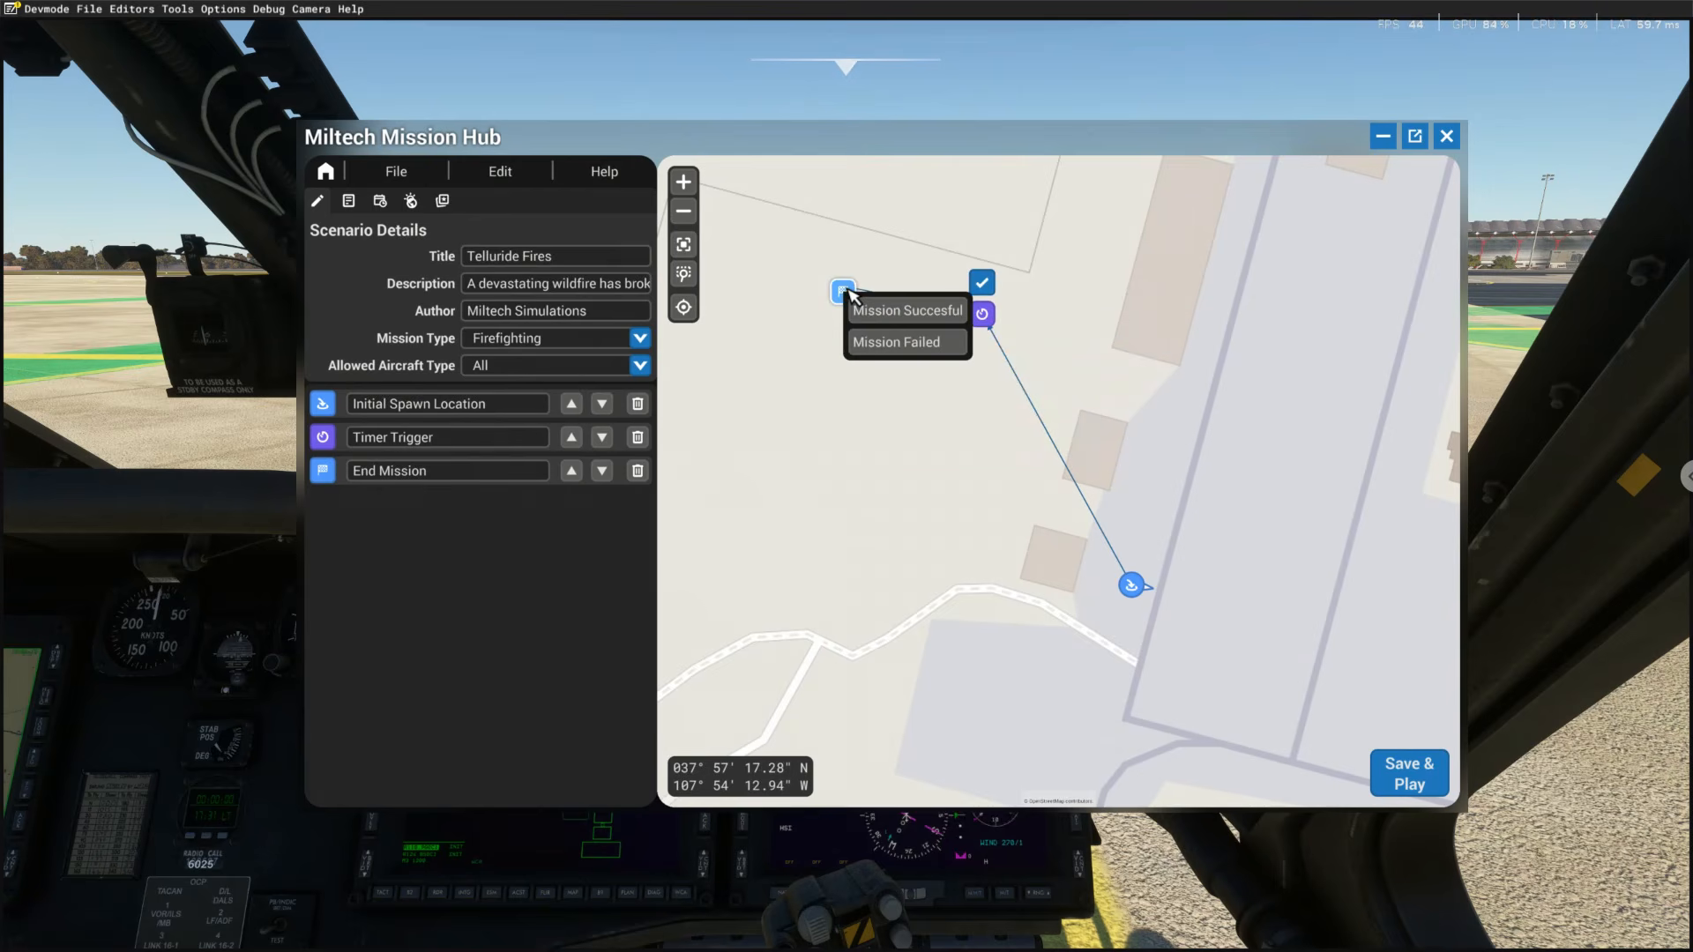
{"action": "left_click", "coordinate": [876, 349]}
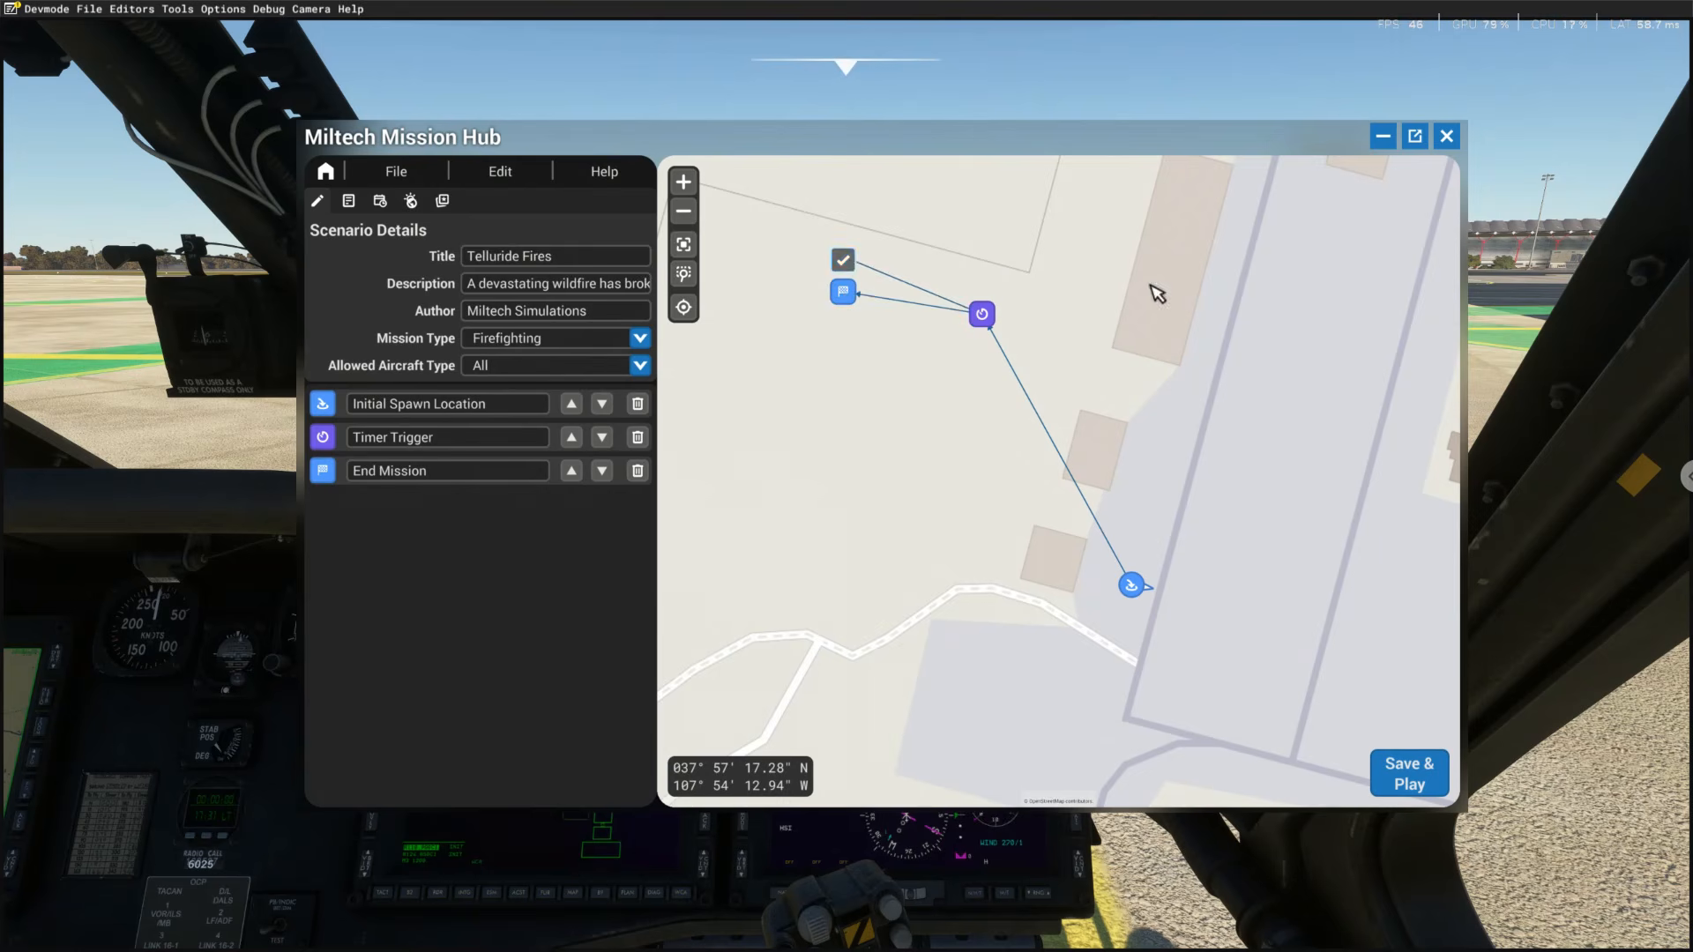
Enter "You did not start it fast enough!" as the End Mission item's message
{"action": "left_click", "coordinate": [843, 292]}
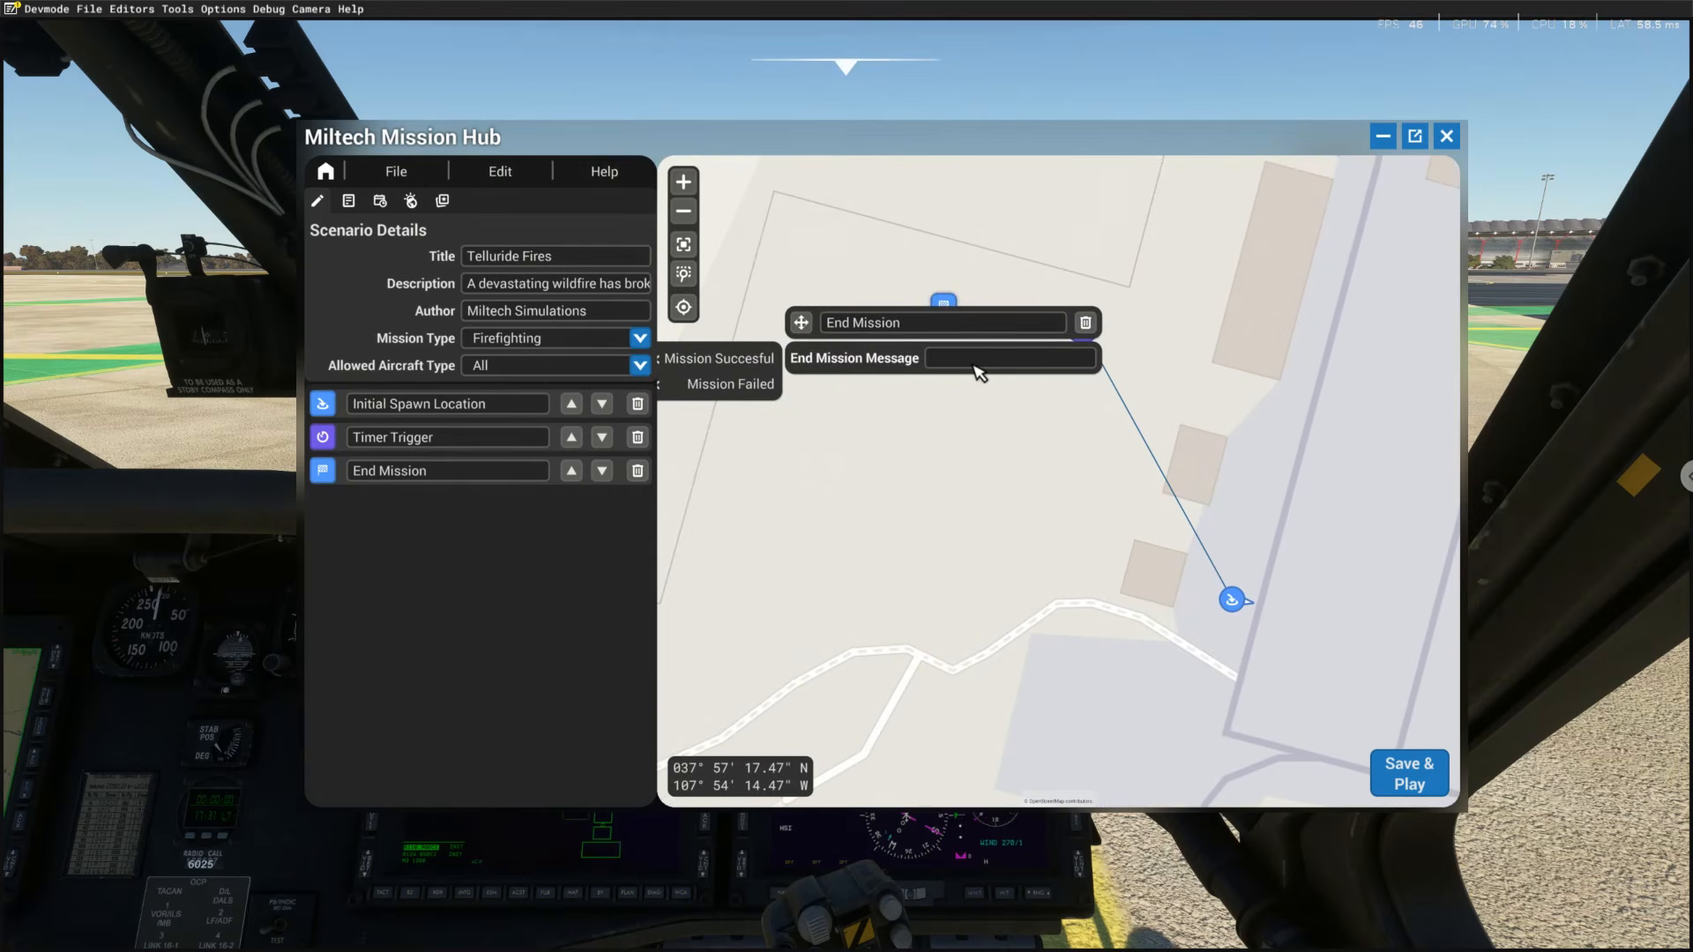
{"action": "left_click", "coordinate": [976, 372]}
{"action": "type", "text": "You did not start it fas"}
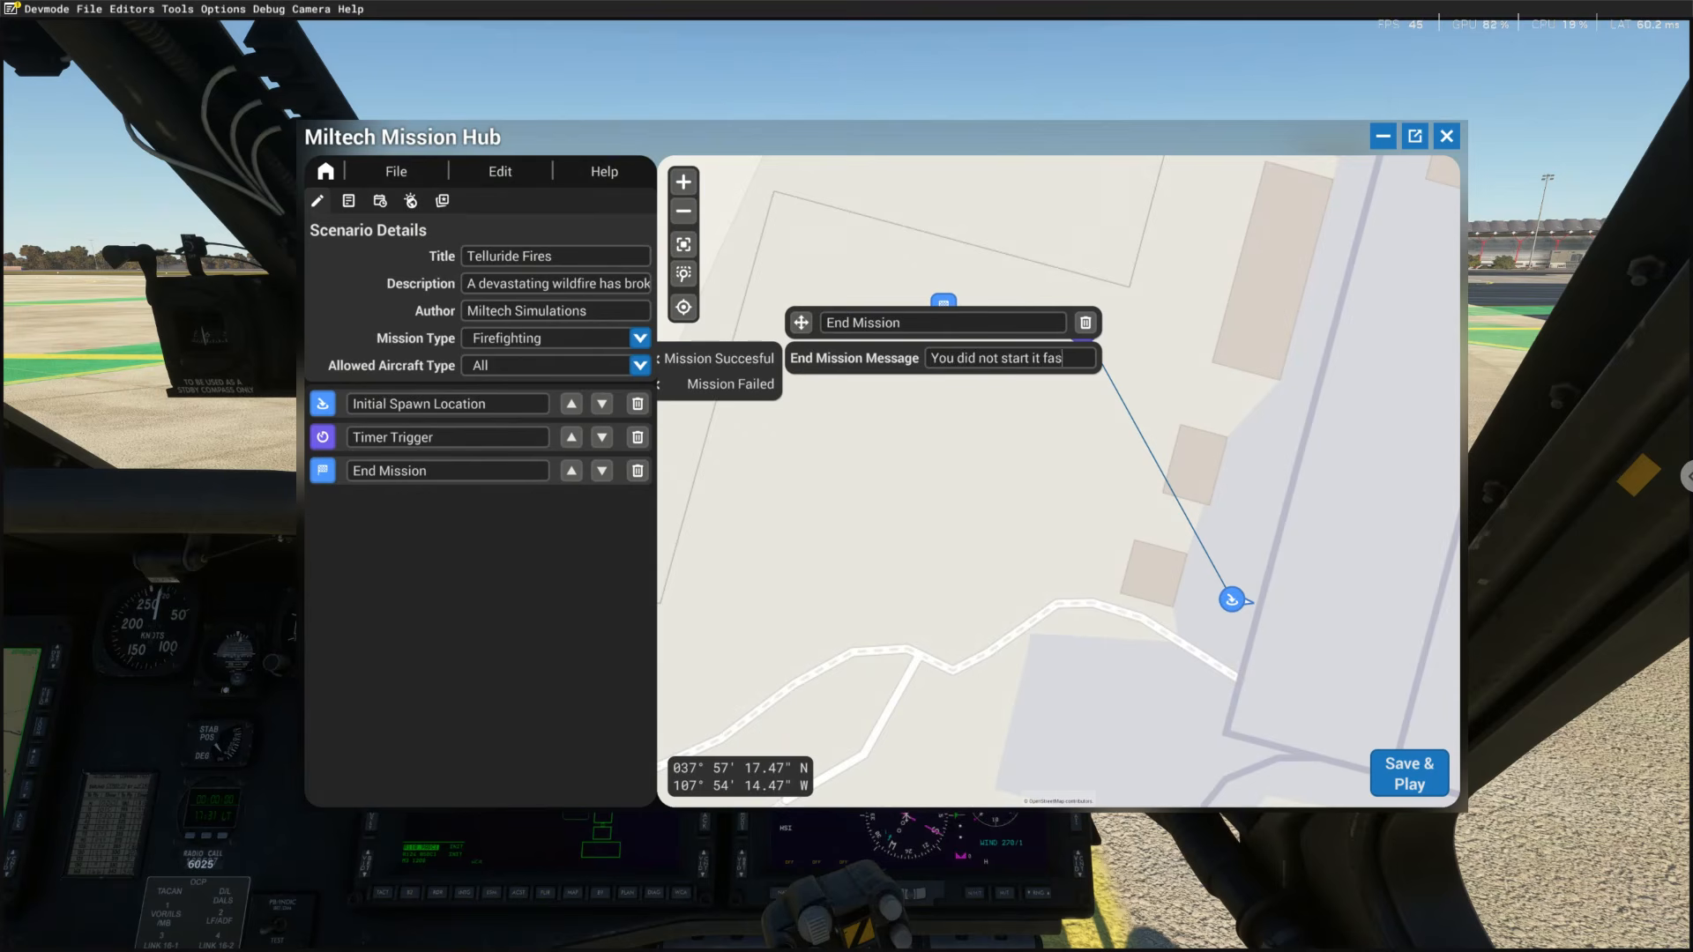
{"action": "type", "text": "t enough!"}
Reword the End Mission message to "You did not take off fast enough!"
{"action": "left_click", "coordinate": [1013, 361]}
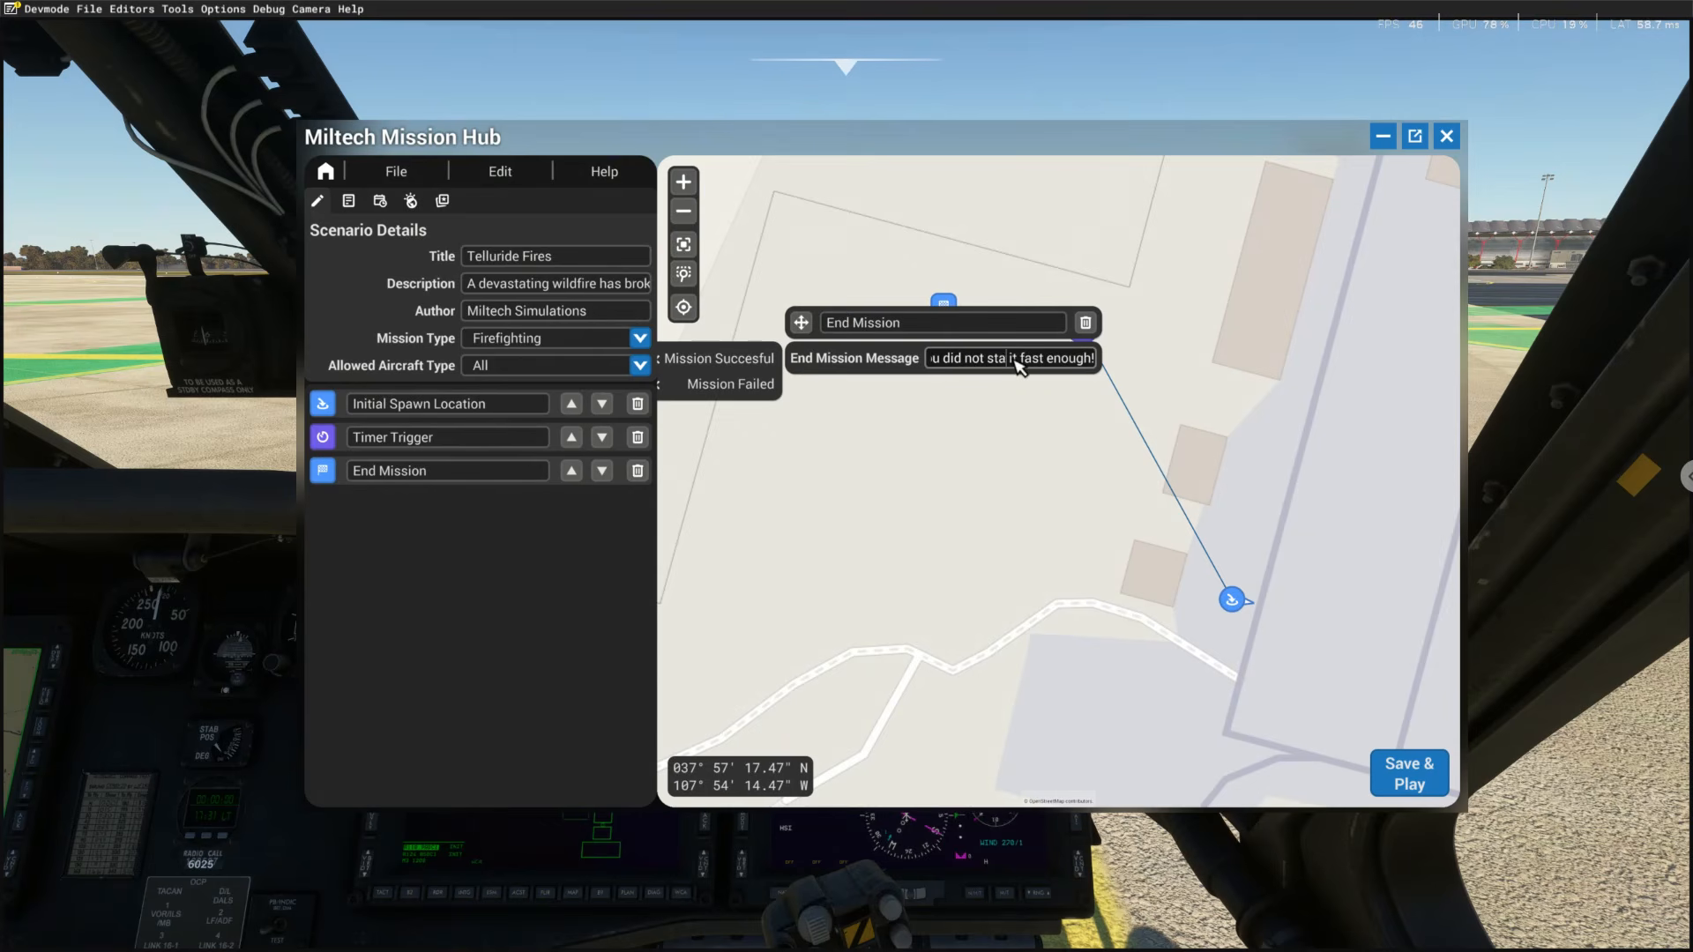
{"action": "key", "text": "BackSpace"}
{"action": "key", "text": "BackSpace"}
{"action": "key", "text": "BackSpace"}
{"action": "key", "text": "BackSpace"}
{"action": "key", "text": "BackSpace"}
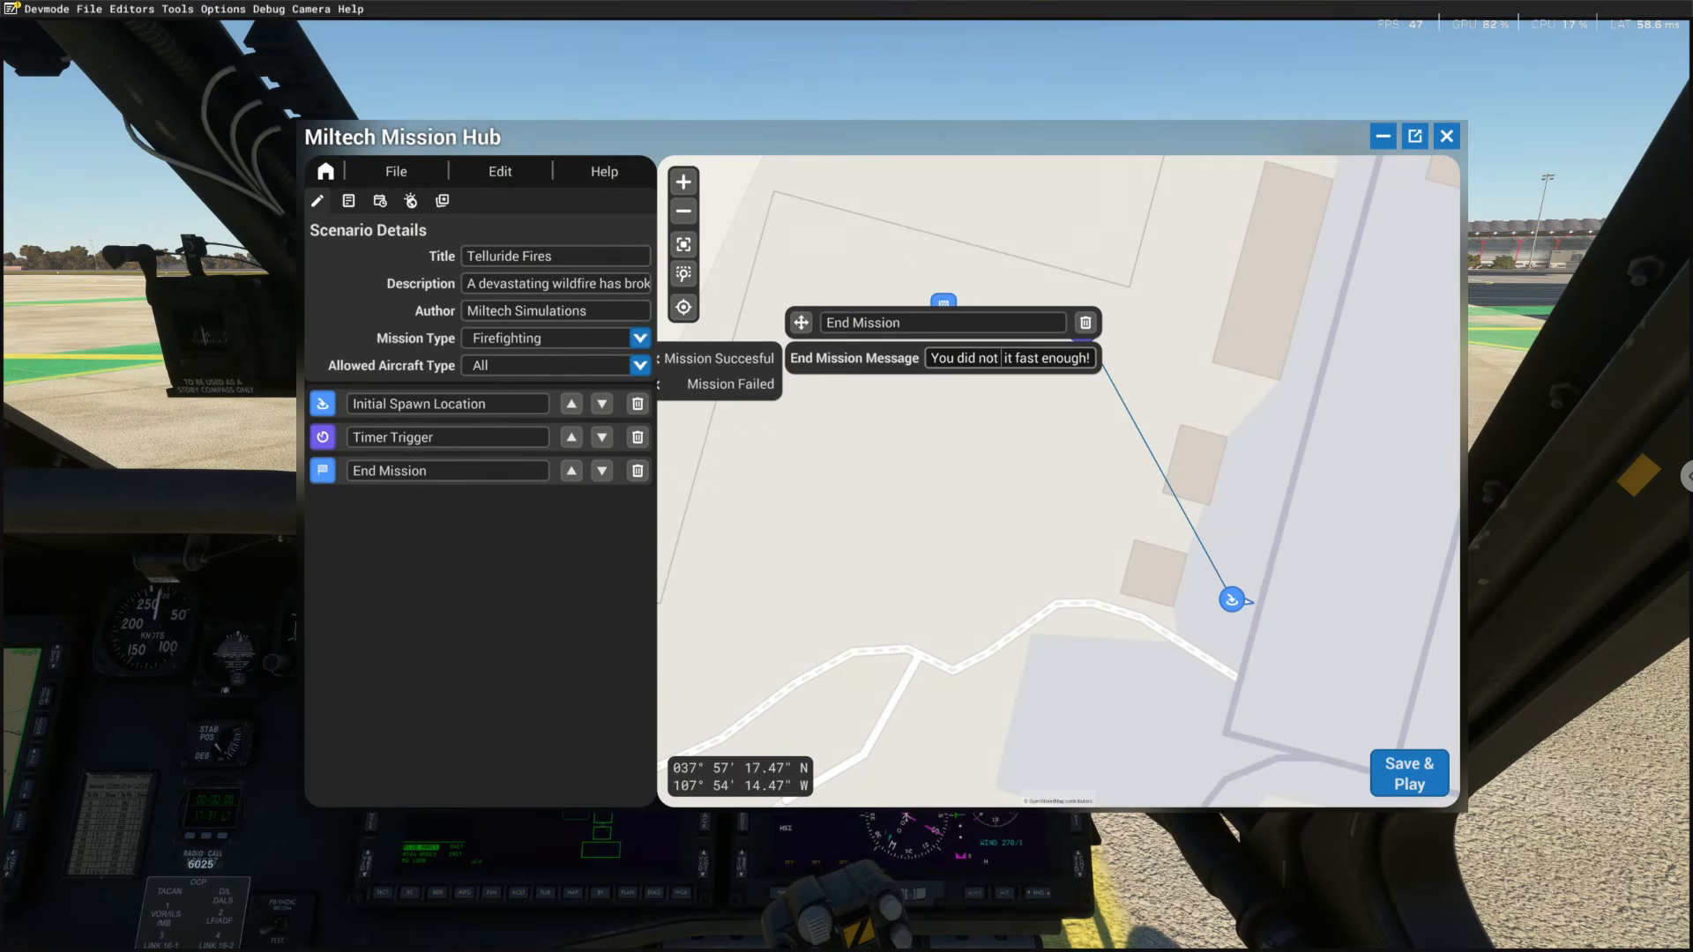
{"action": "type", "text": "take off"}
{"action": "key", "text": "Delete"}
{"action": "key", "text": "Delete"}
{"action": "key", "text": "Delete"}
{"action": "left_click", "coordinate": [1024, 463]}
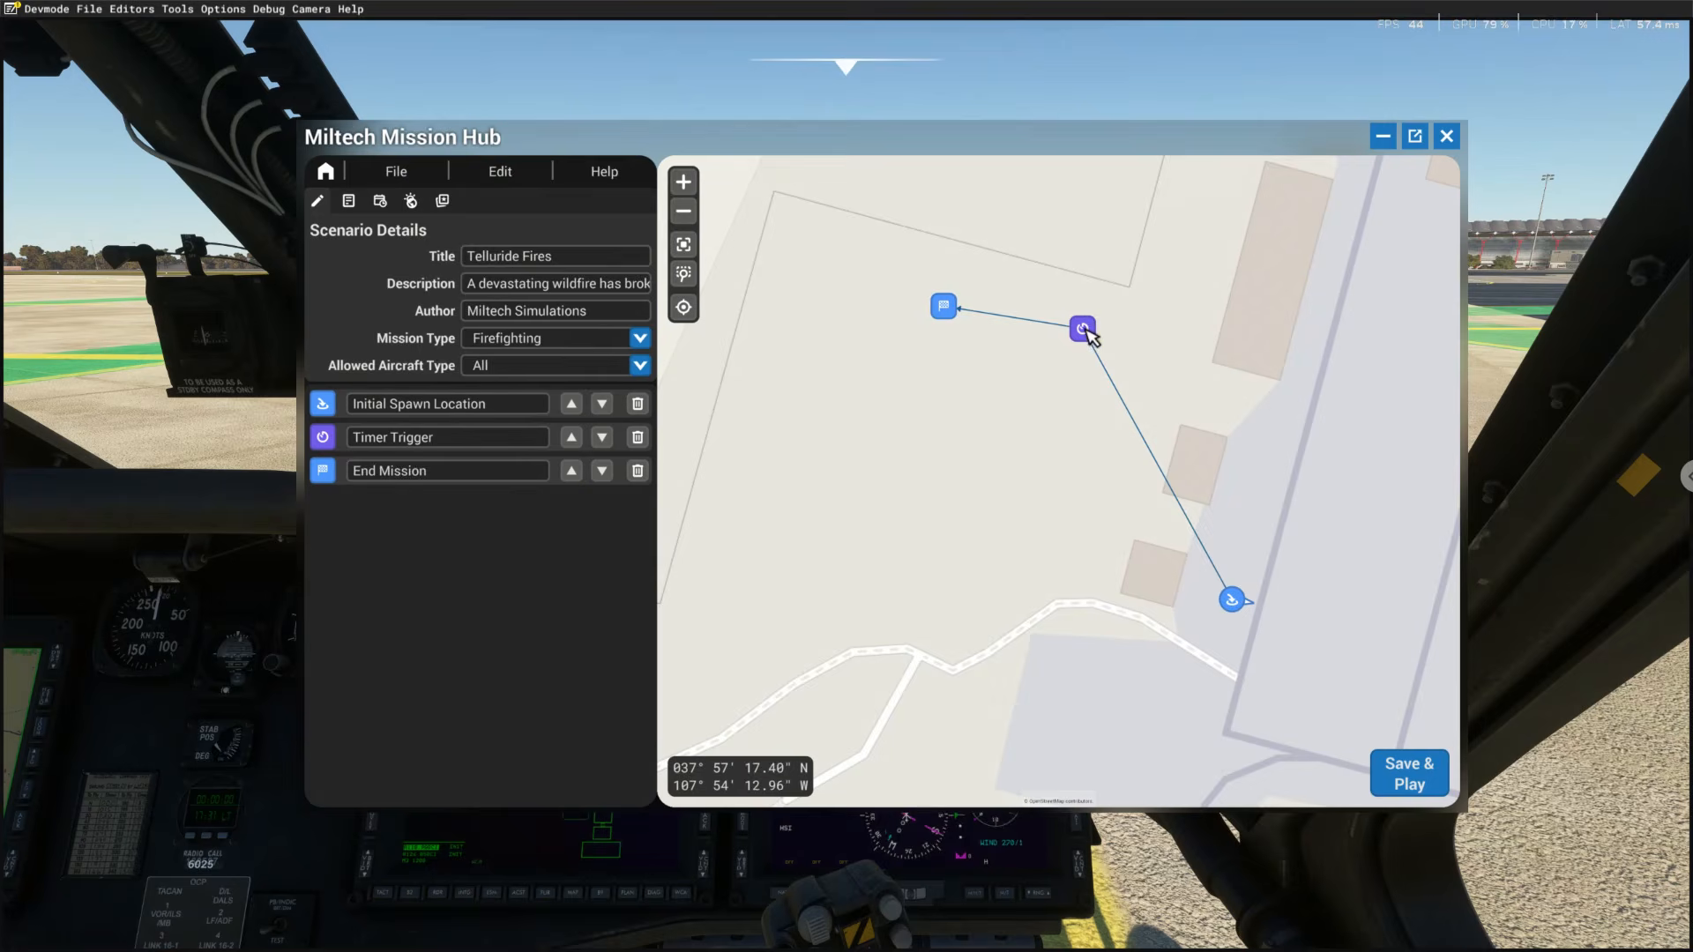
Review the timer trigger's settings, and save and play the scenario
{"action": "left_click", "coordinate": [1086, 330]}
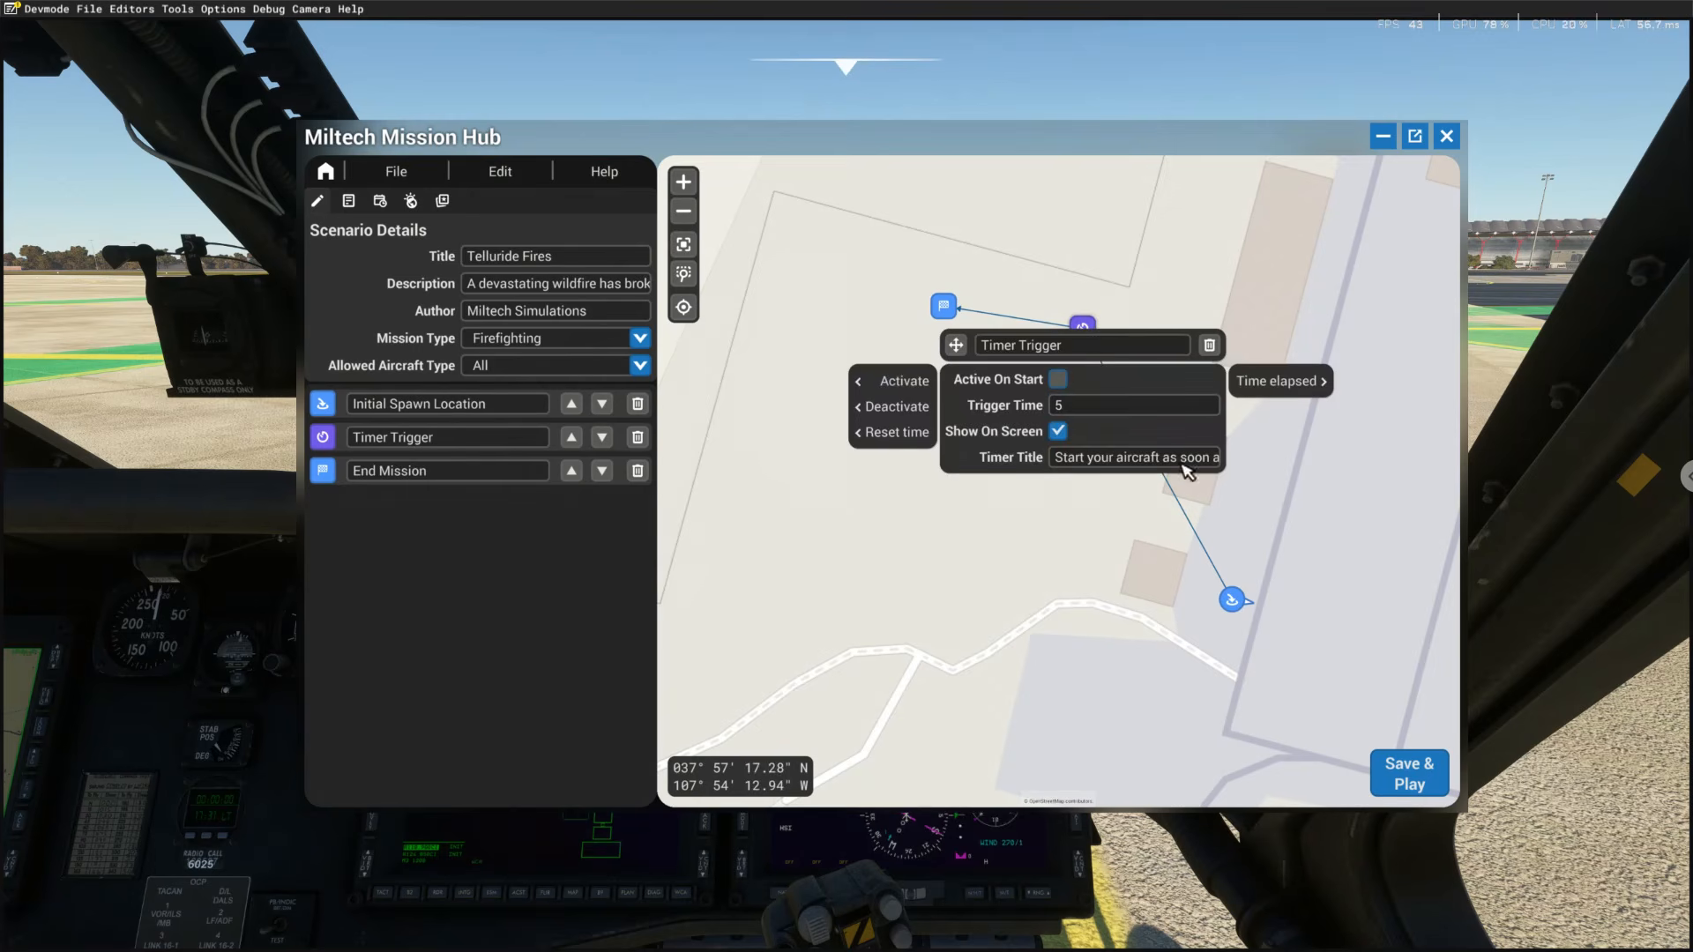
{"action": "left_click", "coordinate": [908, 465]}
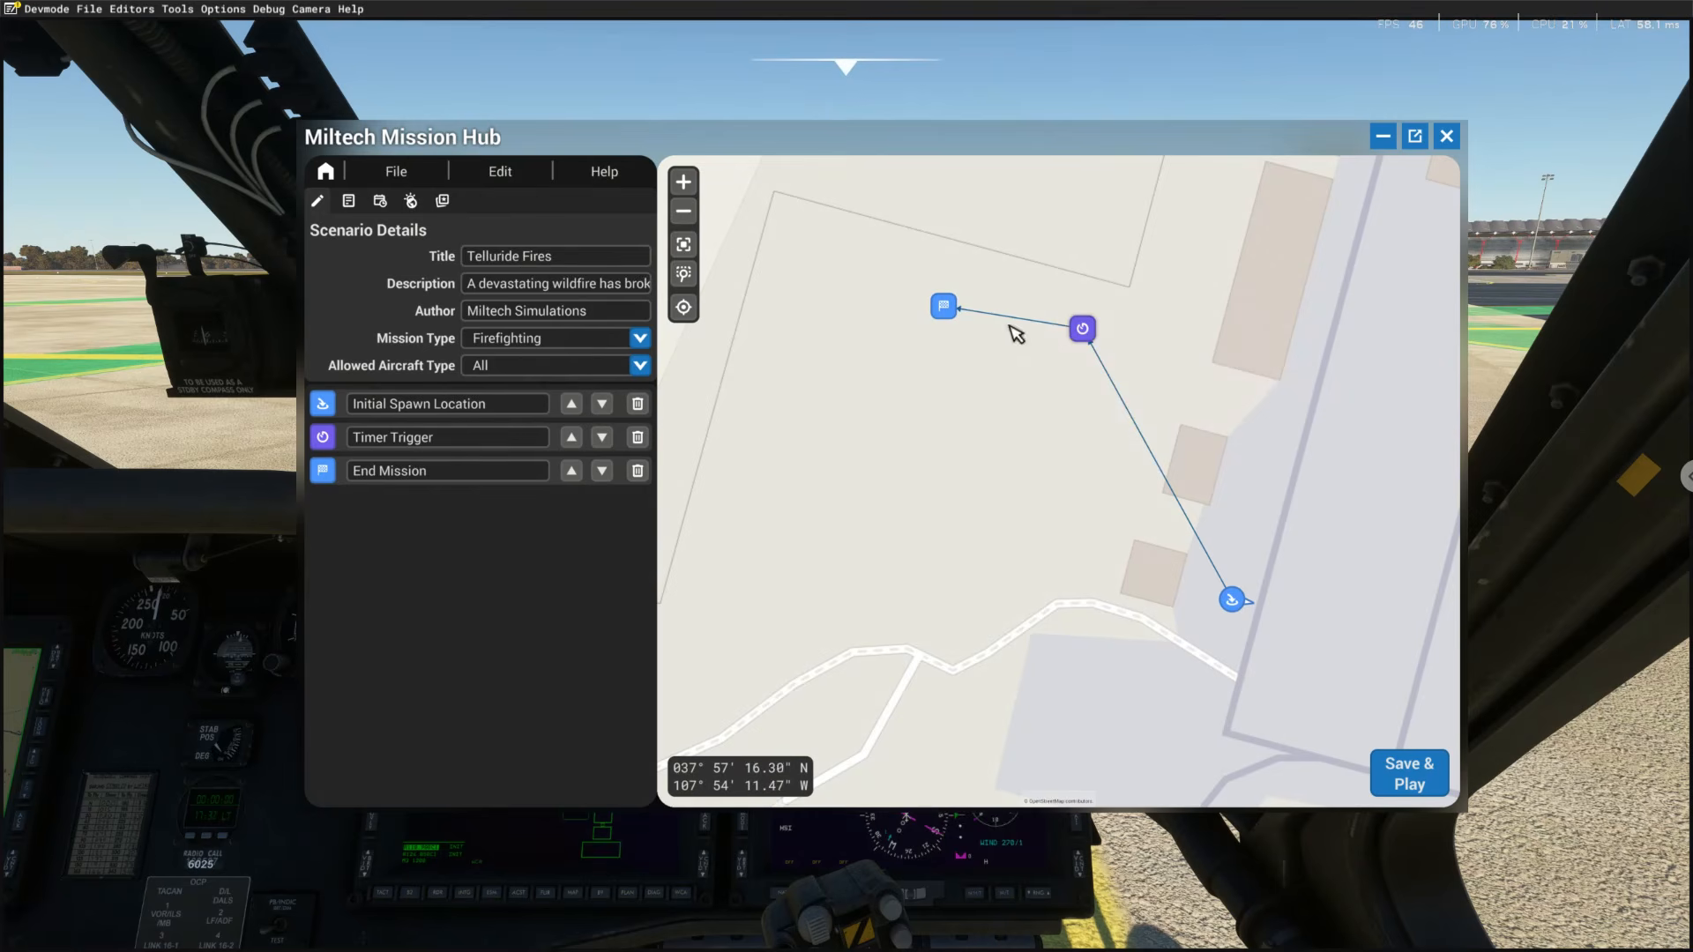
{"action": "left_click", "coordinate": [1415, 790]}
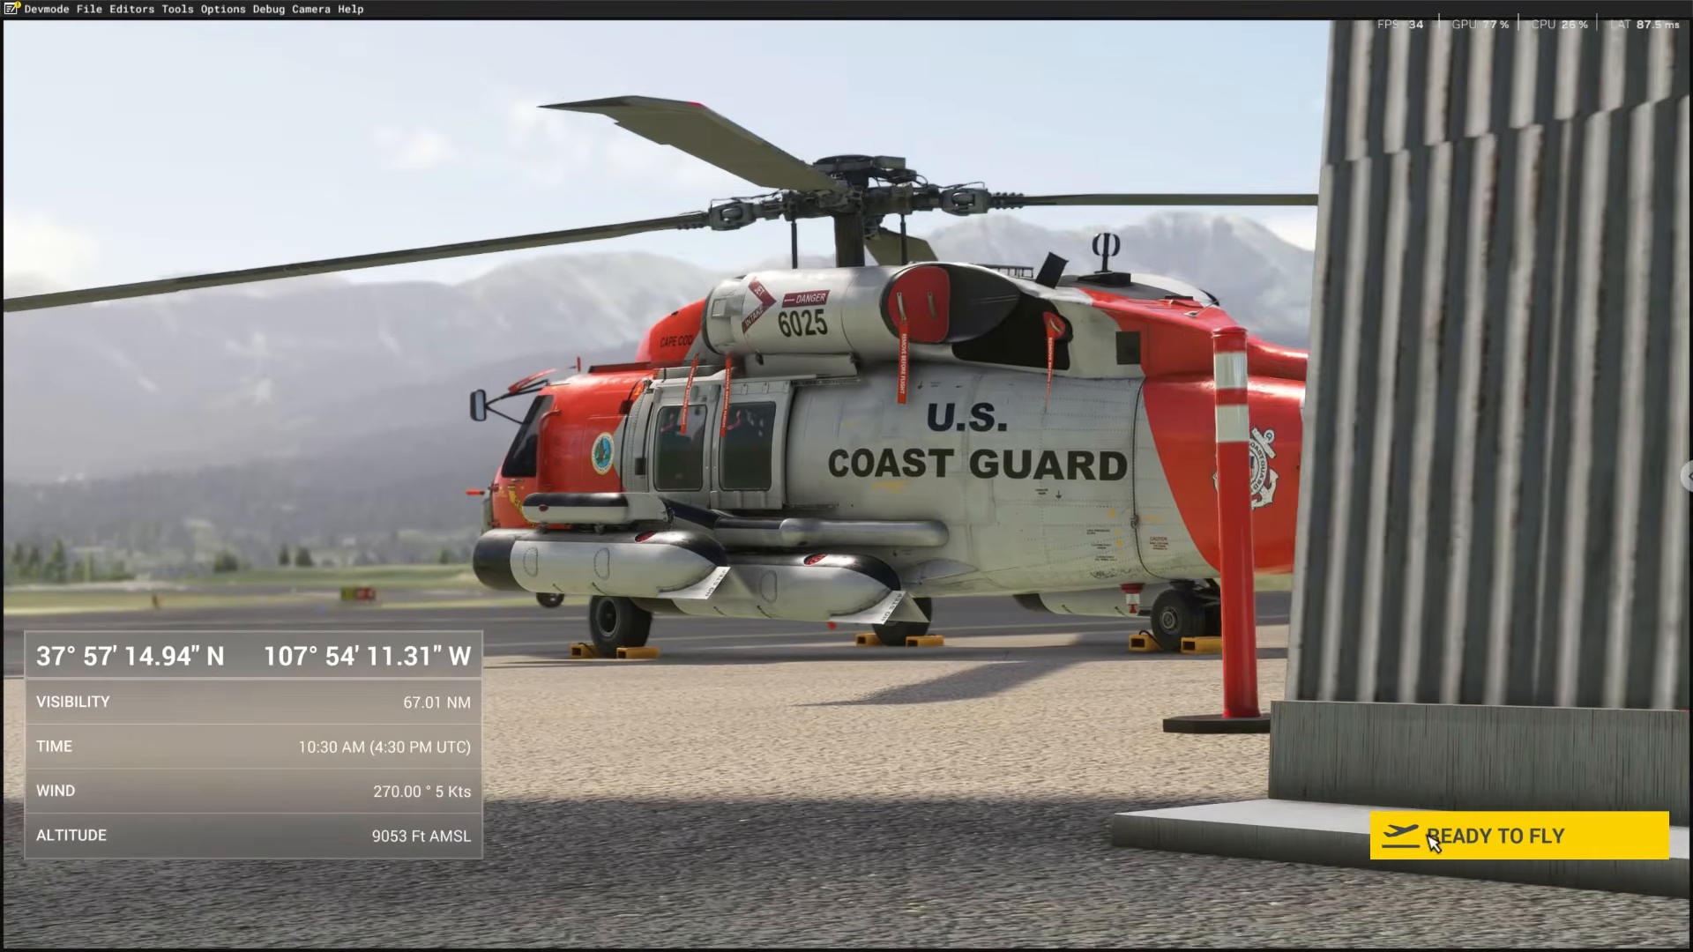
Start the test flight and let the mission fail, then reopen the Telluride Fires scenario in the Mission Hub editor
{"action": "left_click", "coordinate": [1430, 845]}
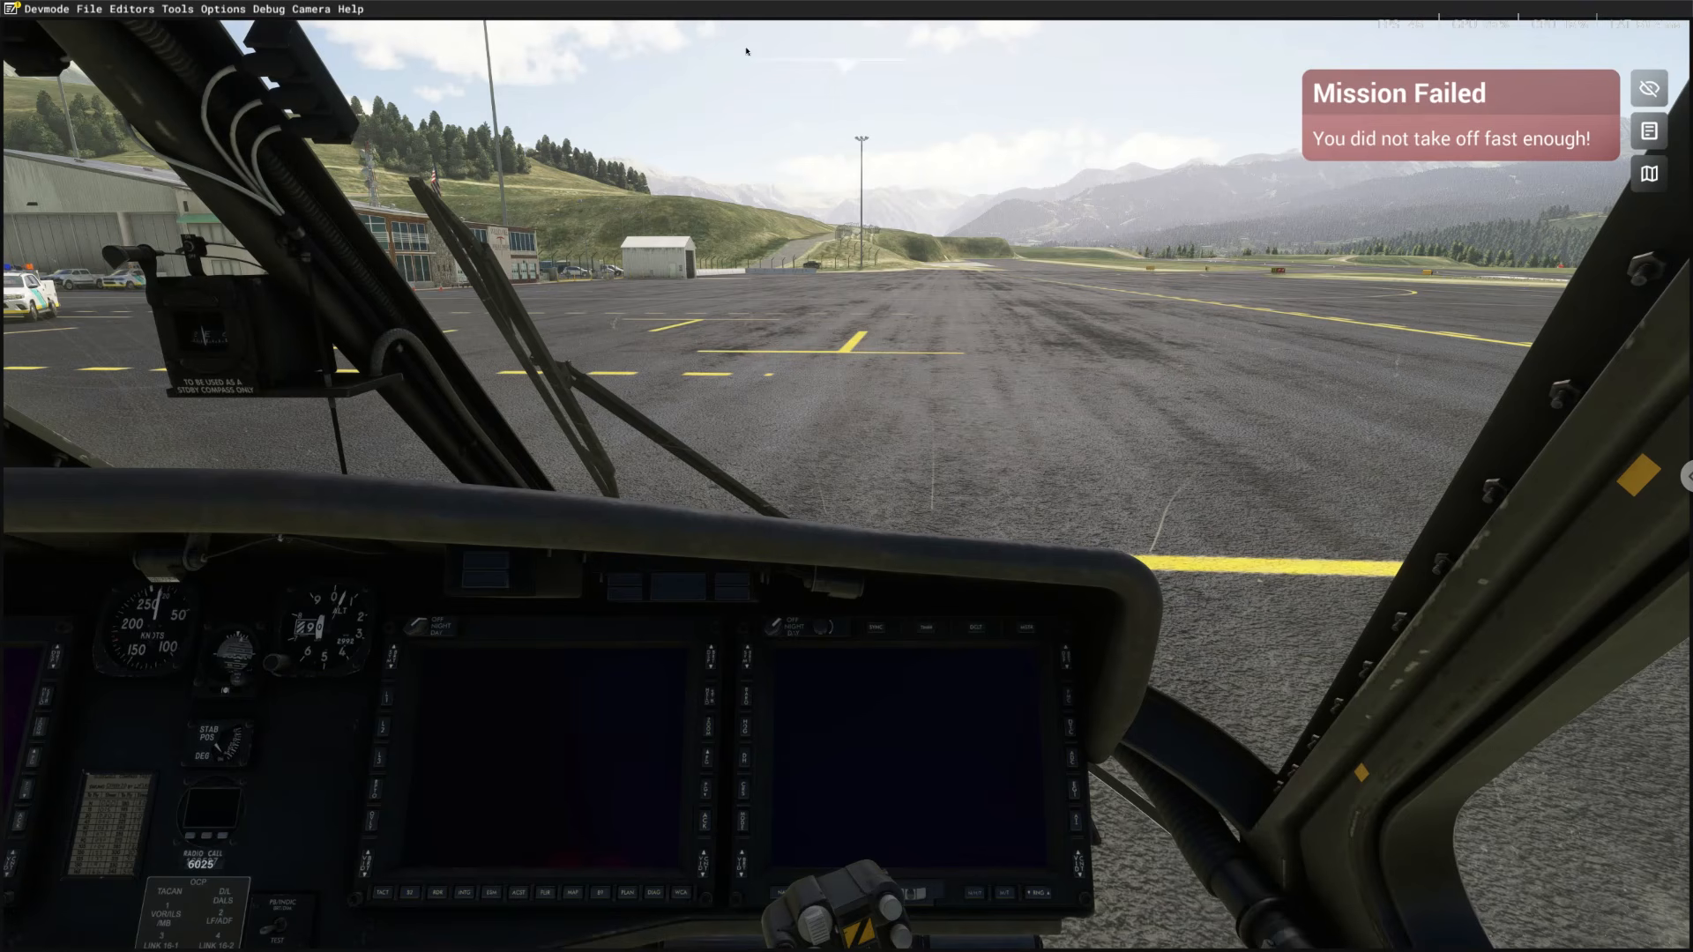
{"action": "mouse_move", "coordinate": [869, 75]}
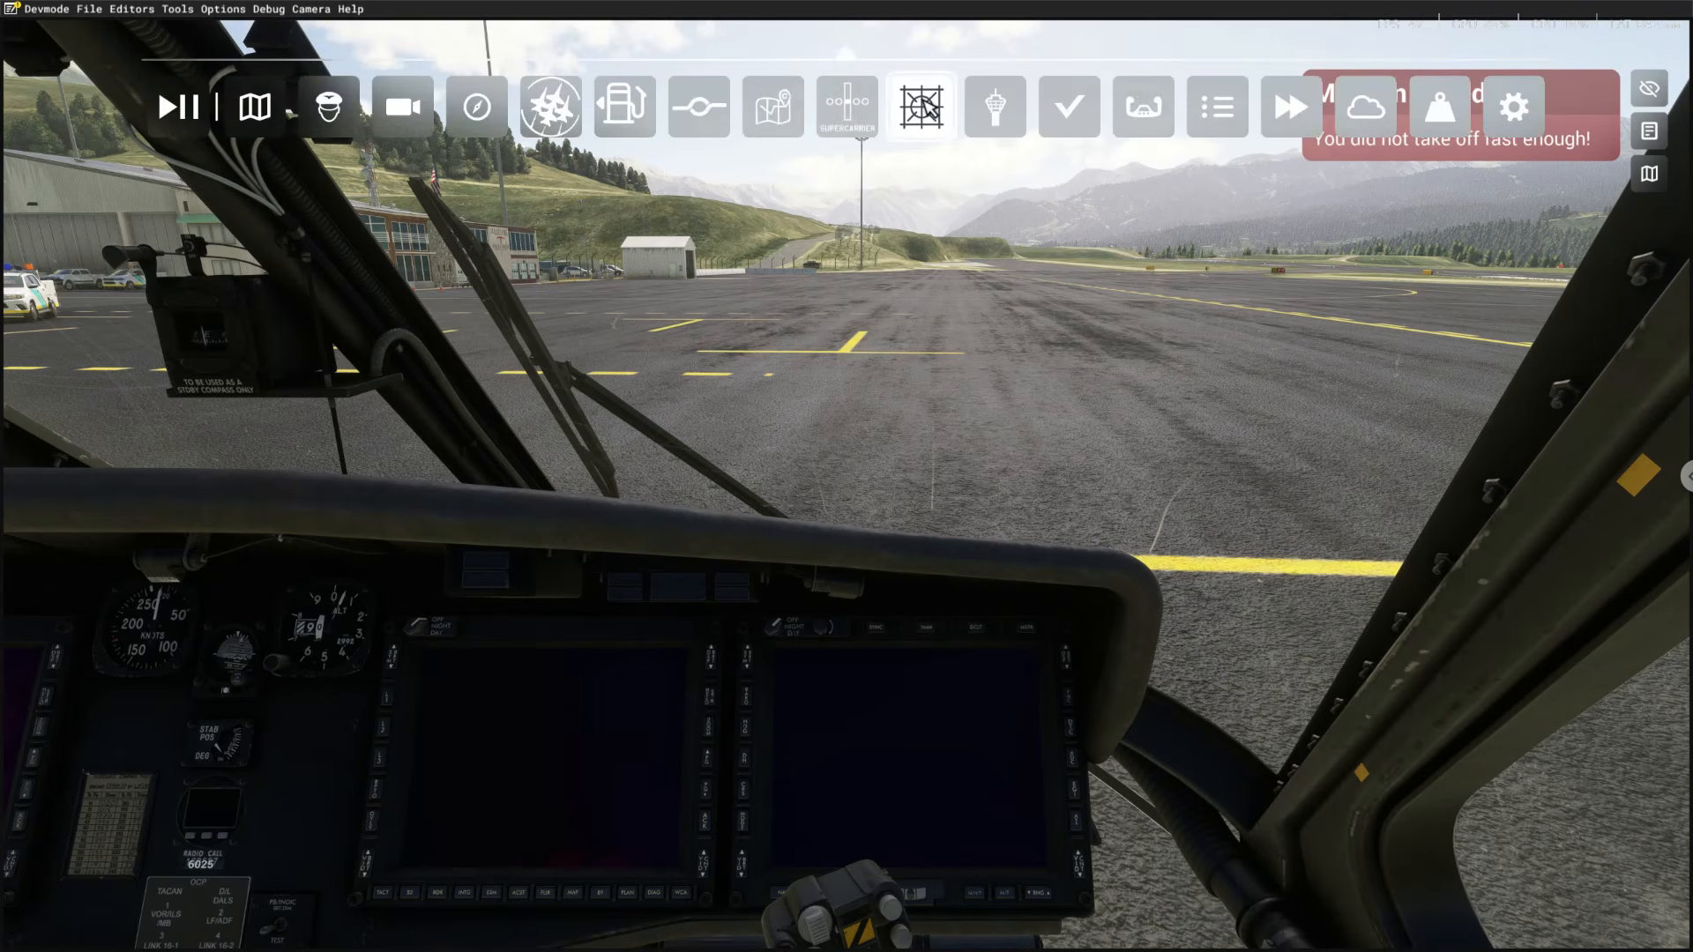
{"action": "left_click", "coordinate": [921, 107]}
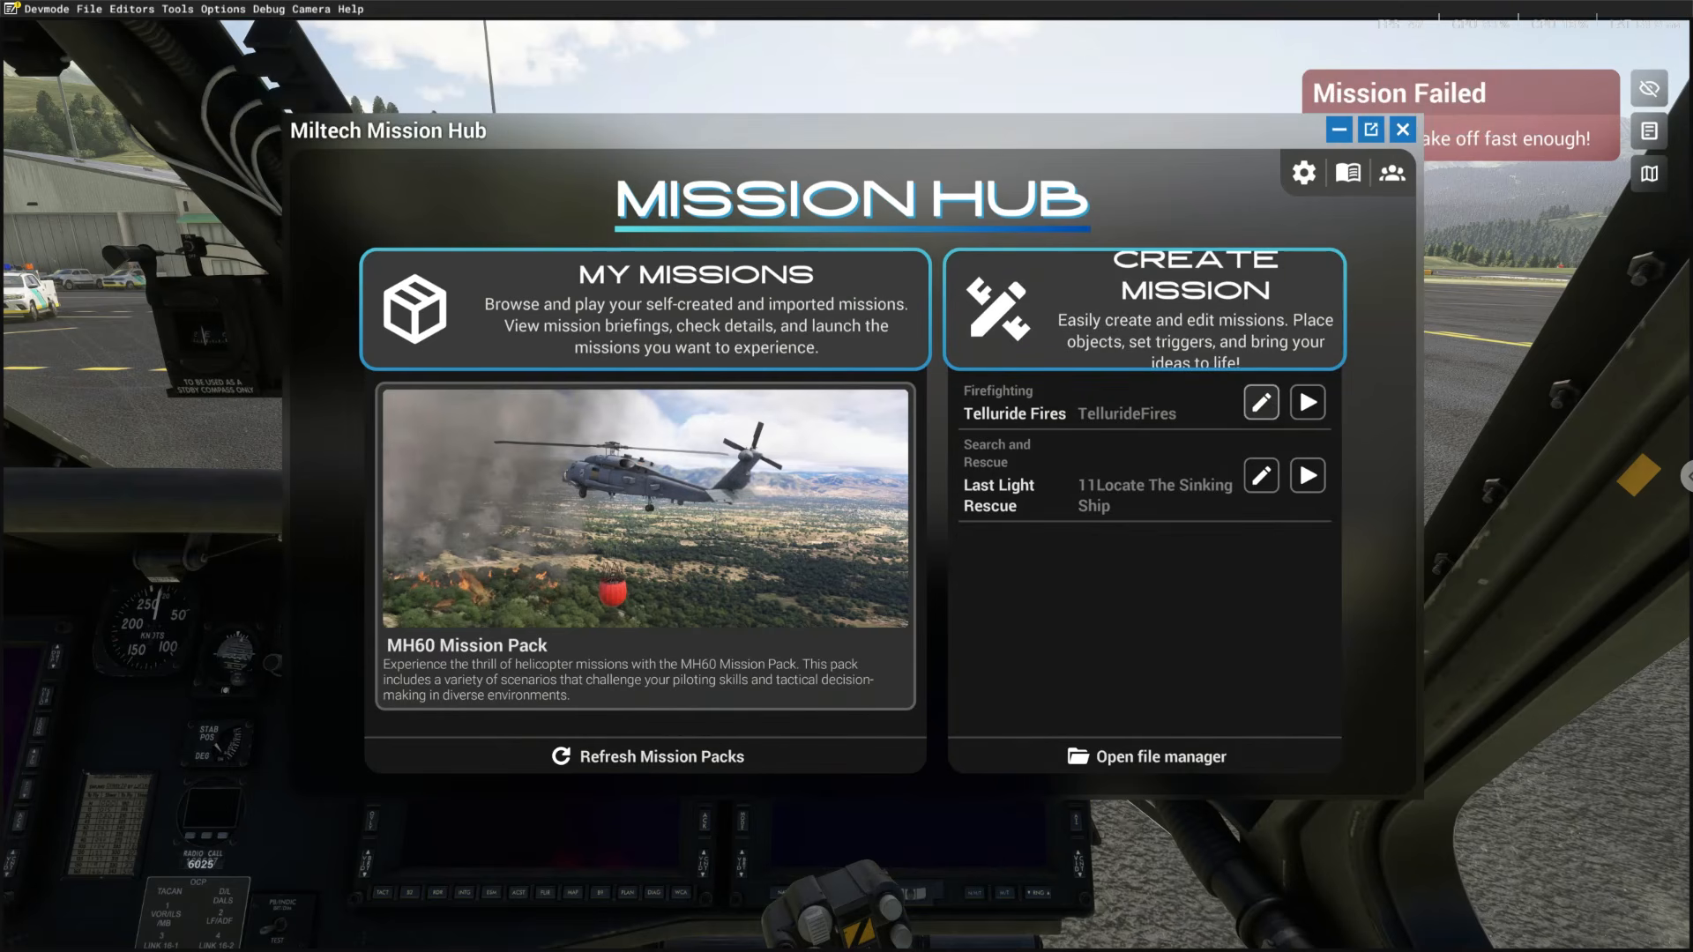
{"action": "left_click", "coordinate": [1262, 402]}
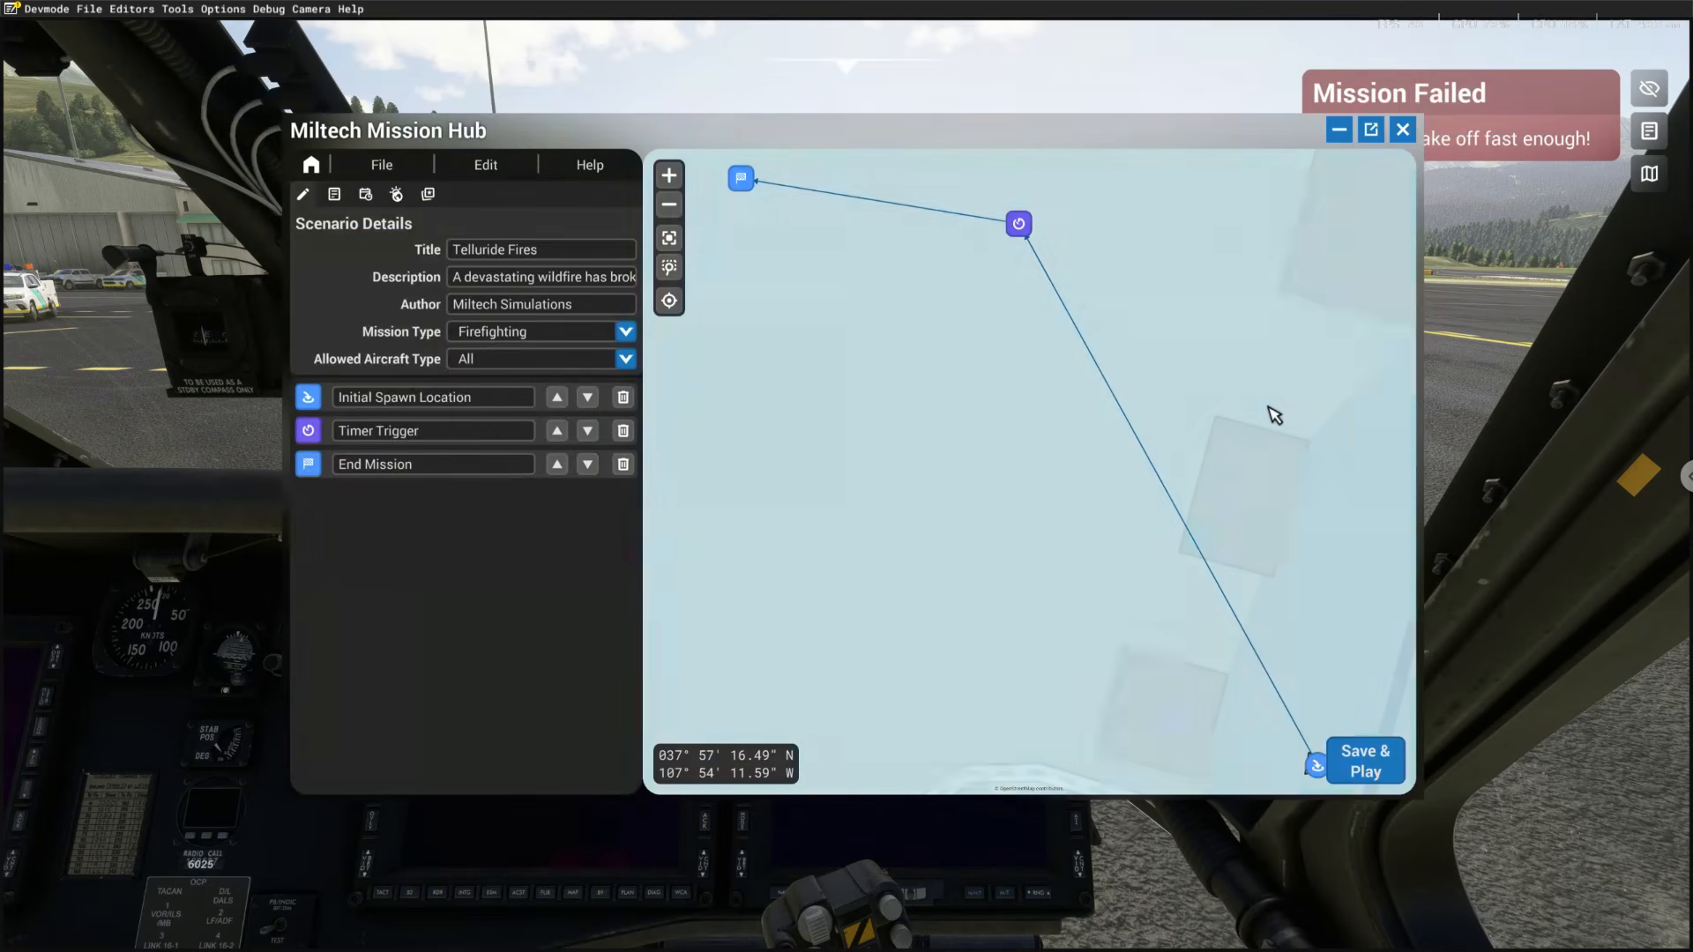
Set the timer trigger's time to 900 and insert "and take off" after "Start your aircraft" in its timer title
{"action": "left_click", "coordinate": [1019, 223]}
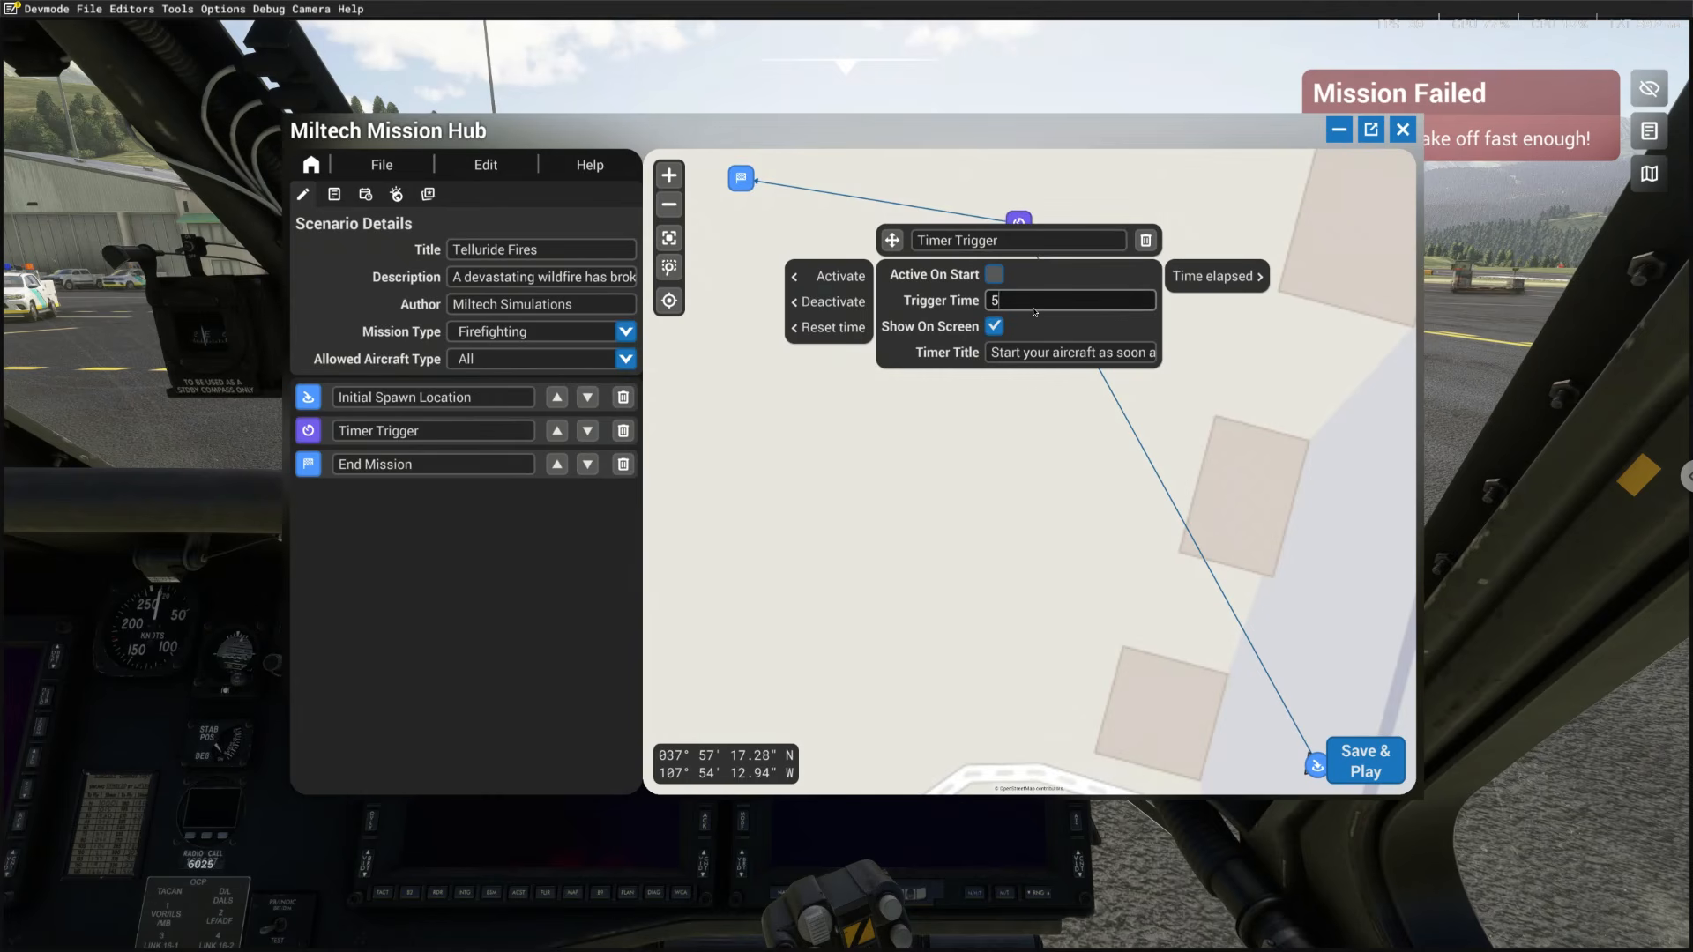
{"action": "key", "text": "BackSpace"}
{"action": "type", "text": "900"}
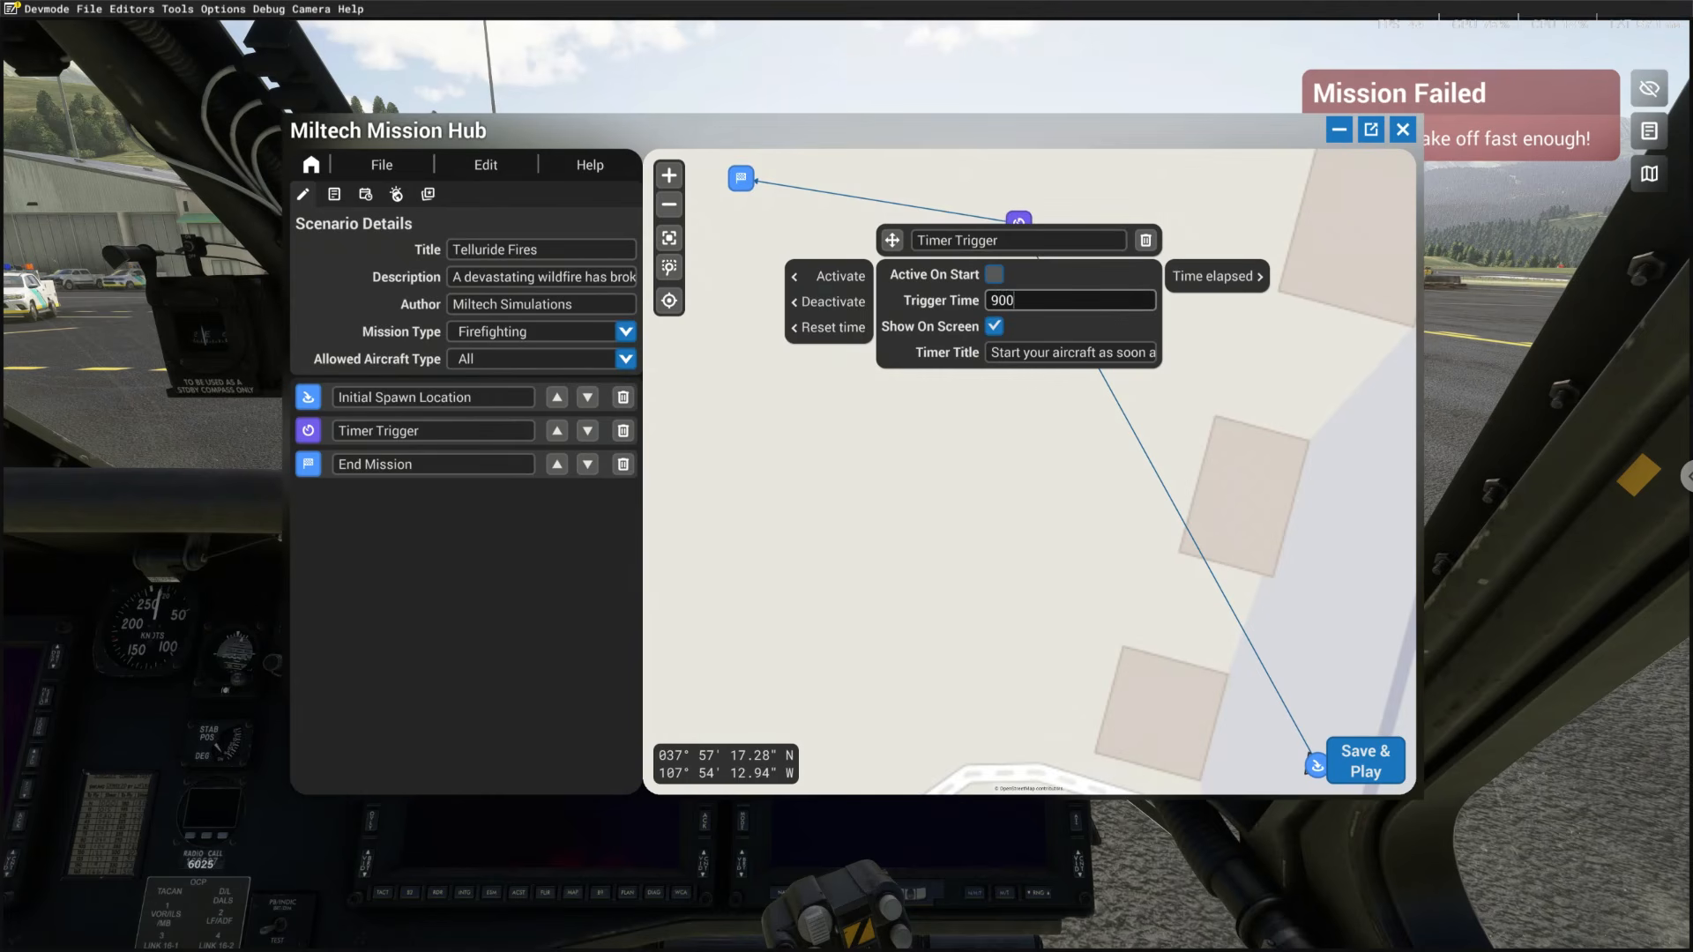
{"action": "left_click", "coordinate": [1065, 356]}
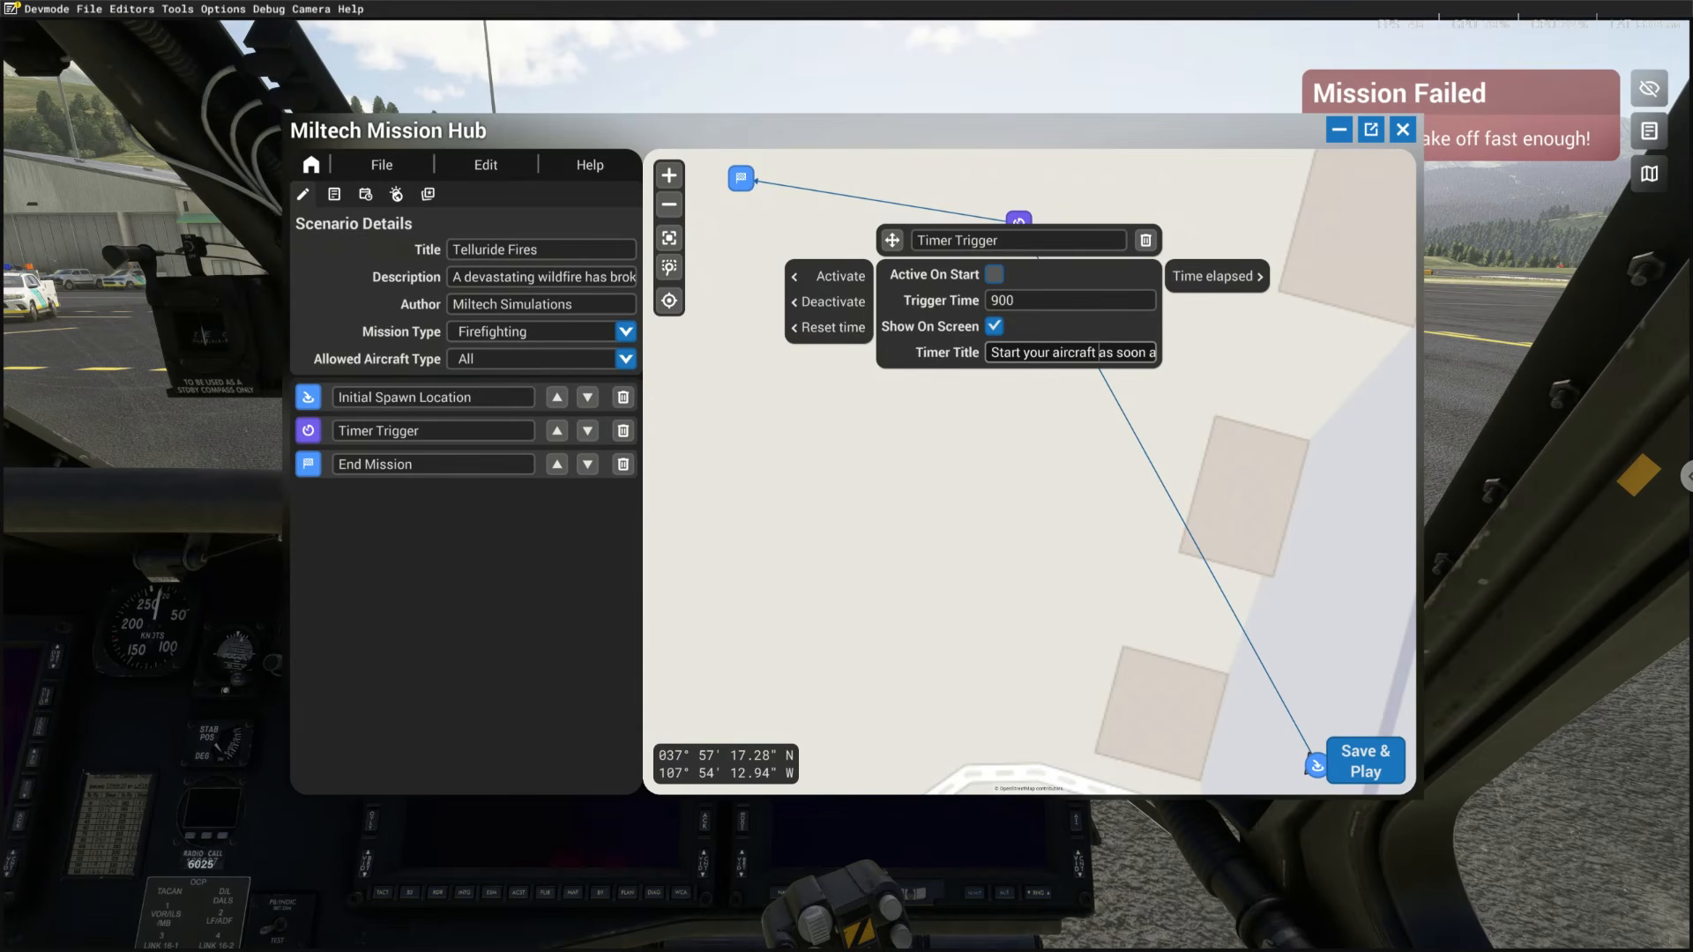
{"action": "type", "text": "and take off as soon as"}
{"action": "left_click", "coordinate": [1171, 421]}
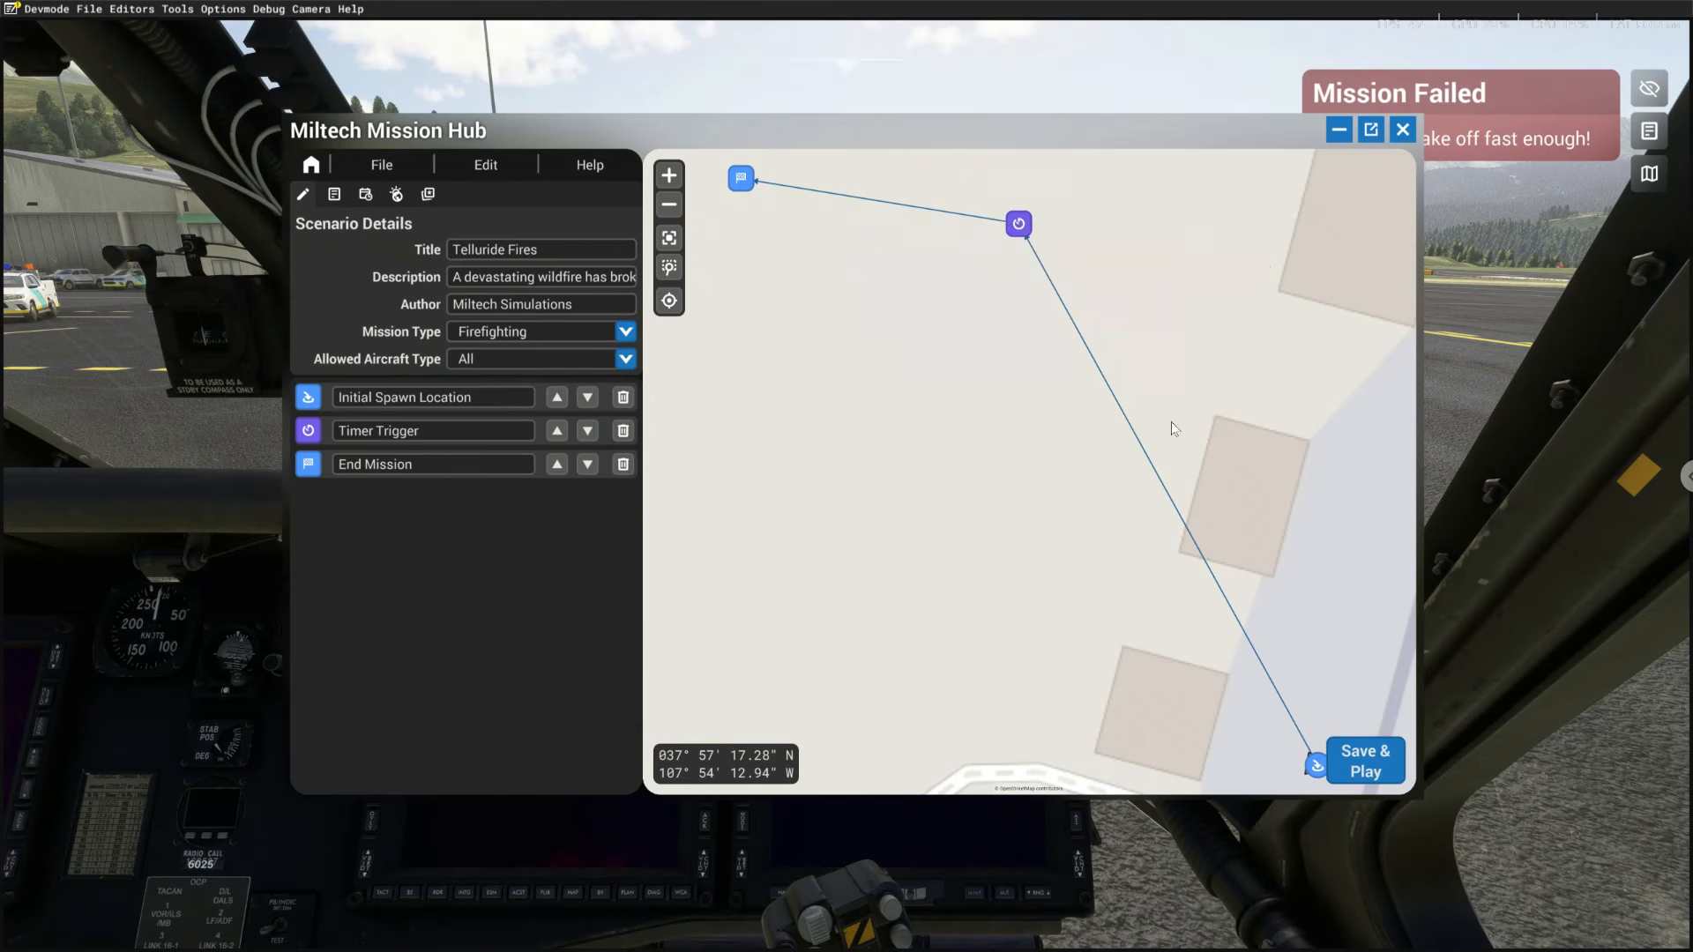
Add a Takeoff Trigger just west of the spawn location, north of the runway
{"action": "scroll", "coordinate": [957, 358], "scroll_direction": "up", "scroll_amount": 2}
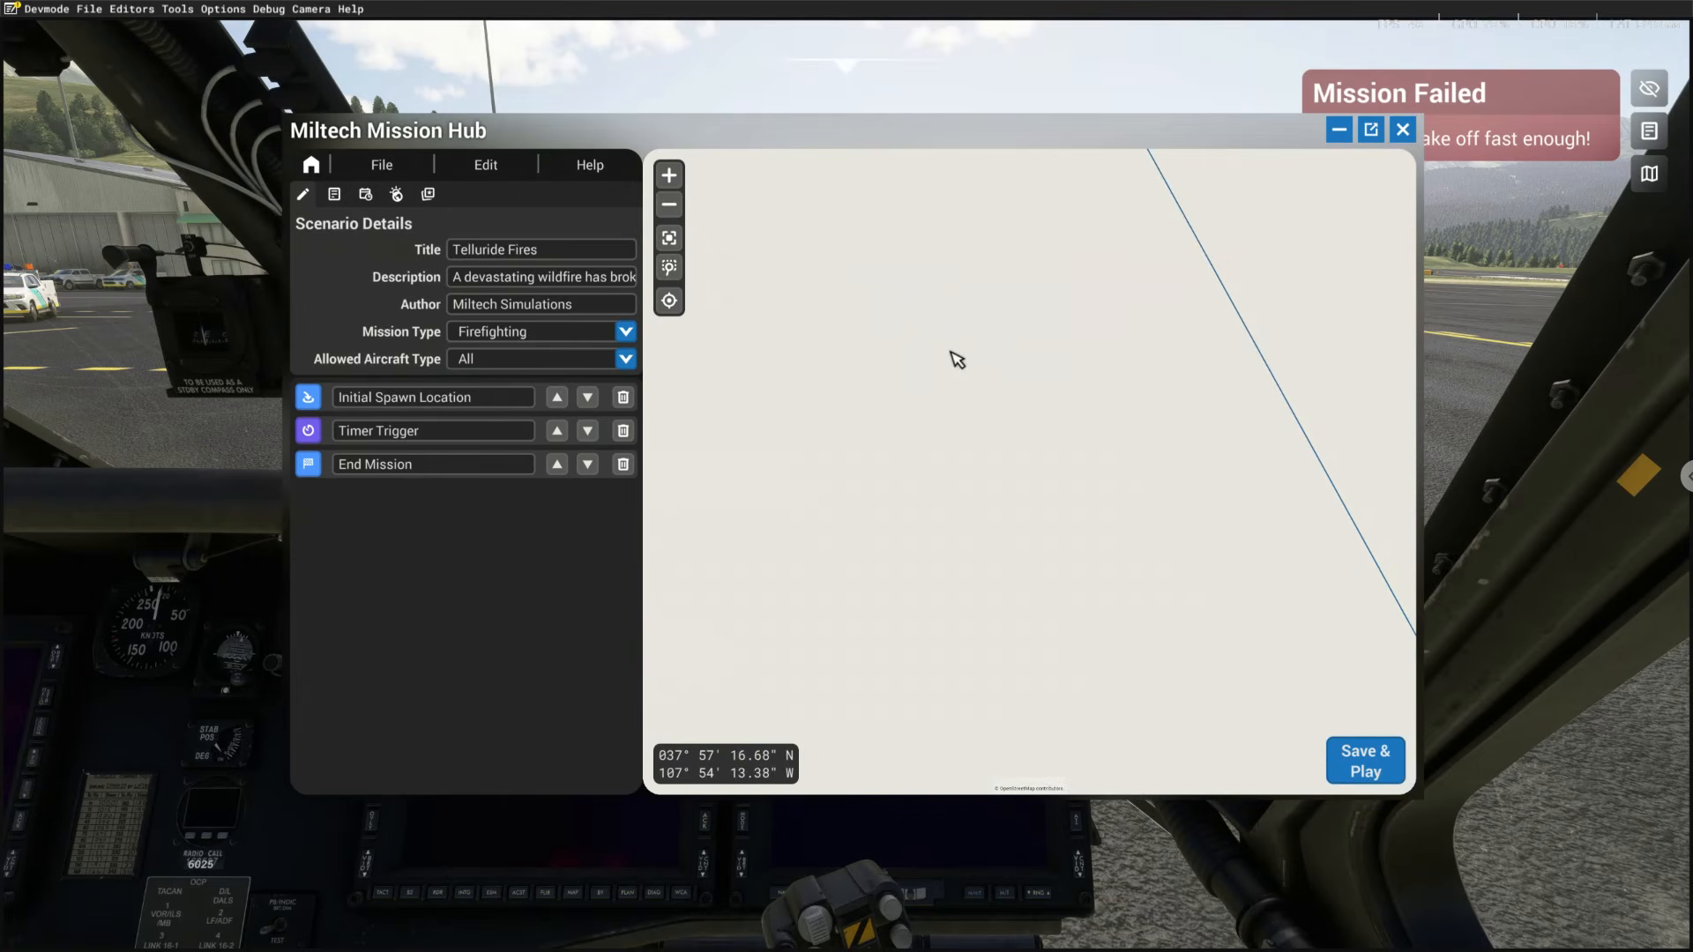
{"action": "scroll", "coordinate": [950, 352], "scroll_direction": "down", "scroll_amount": 2}
{"action": "left_click_drag", "start_coordinate": [1129, 320], "coordinate": [1026, 302]}
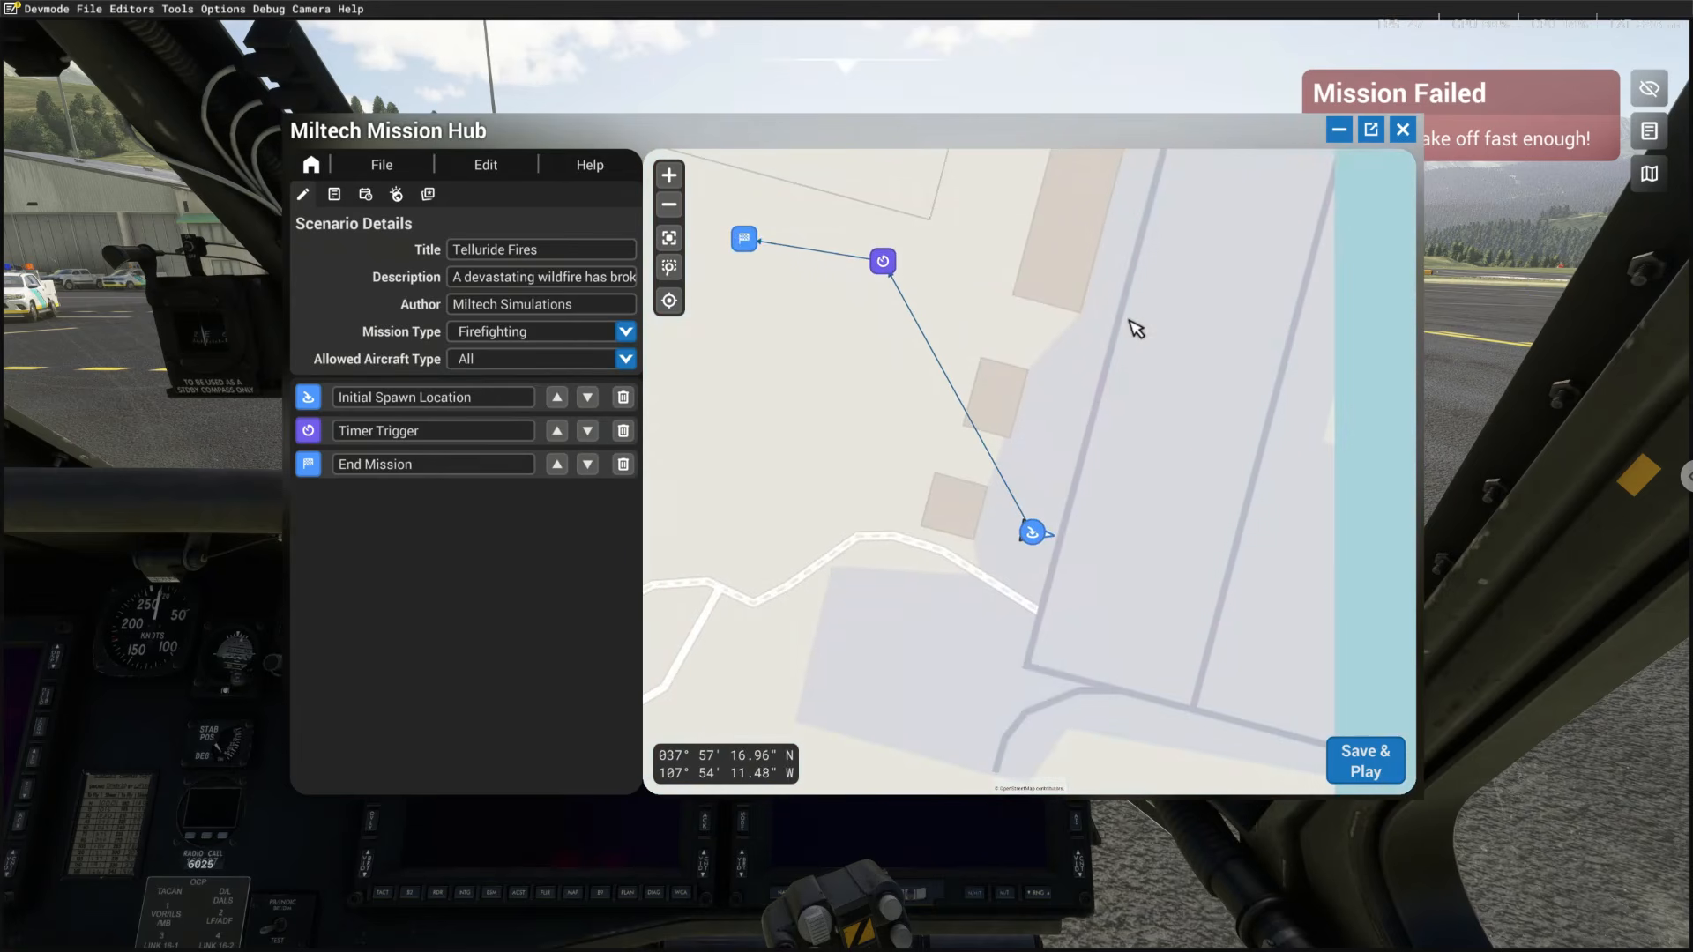
{"action": "left_click", "coordinate": [878, 266]}
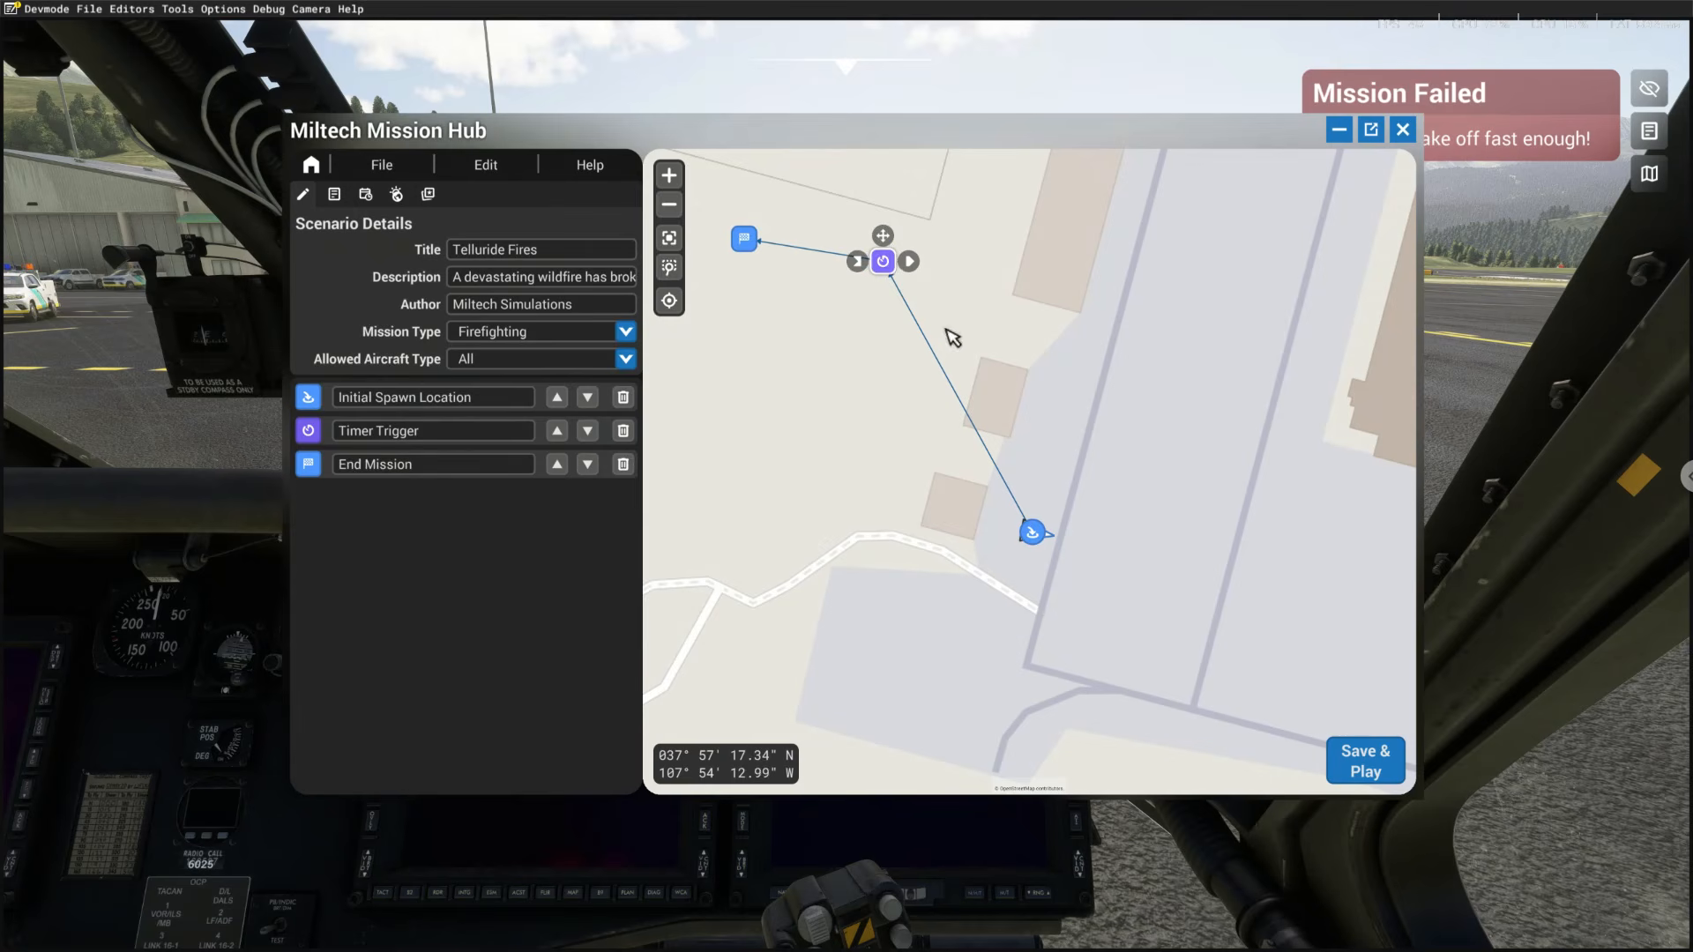
{"action": "left_click", "coordinate": [1032, 531]}
{"action": "scroll", "coordinate": [1083, 368], "scroll_direction": "down", "scroll_amount": 2}
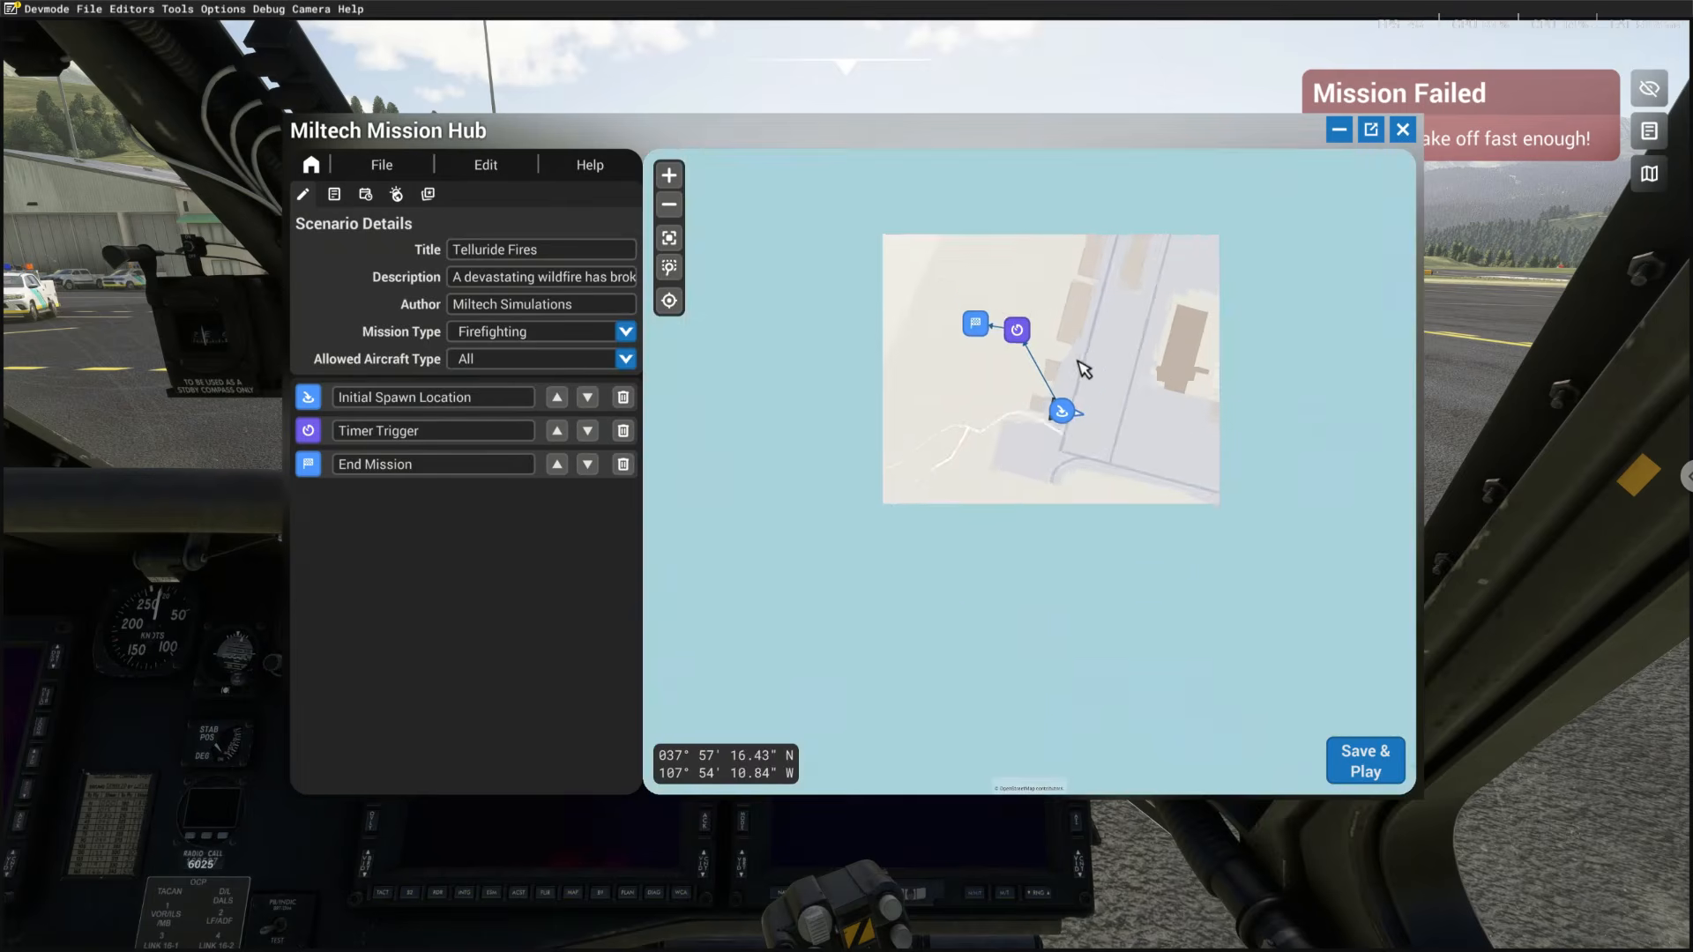
{"action": "scroll", "coordinate": [1077, 372], "scroll_direction": "down", "scroll_amount": 1}
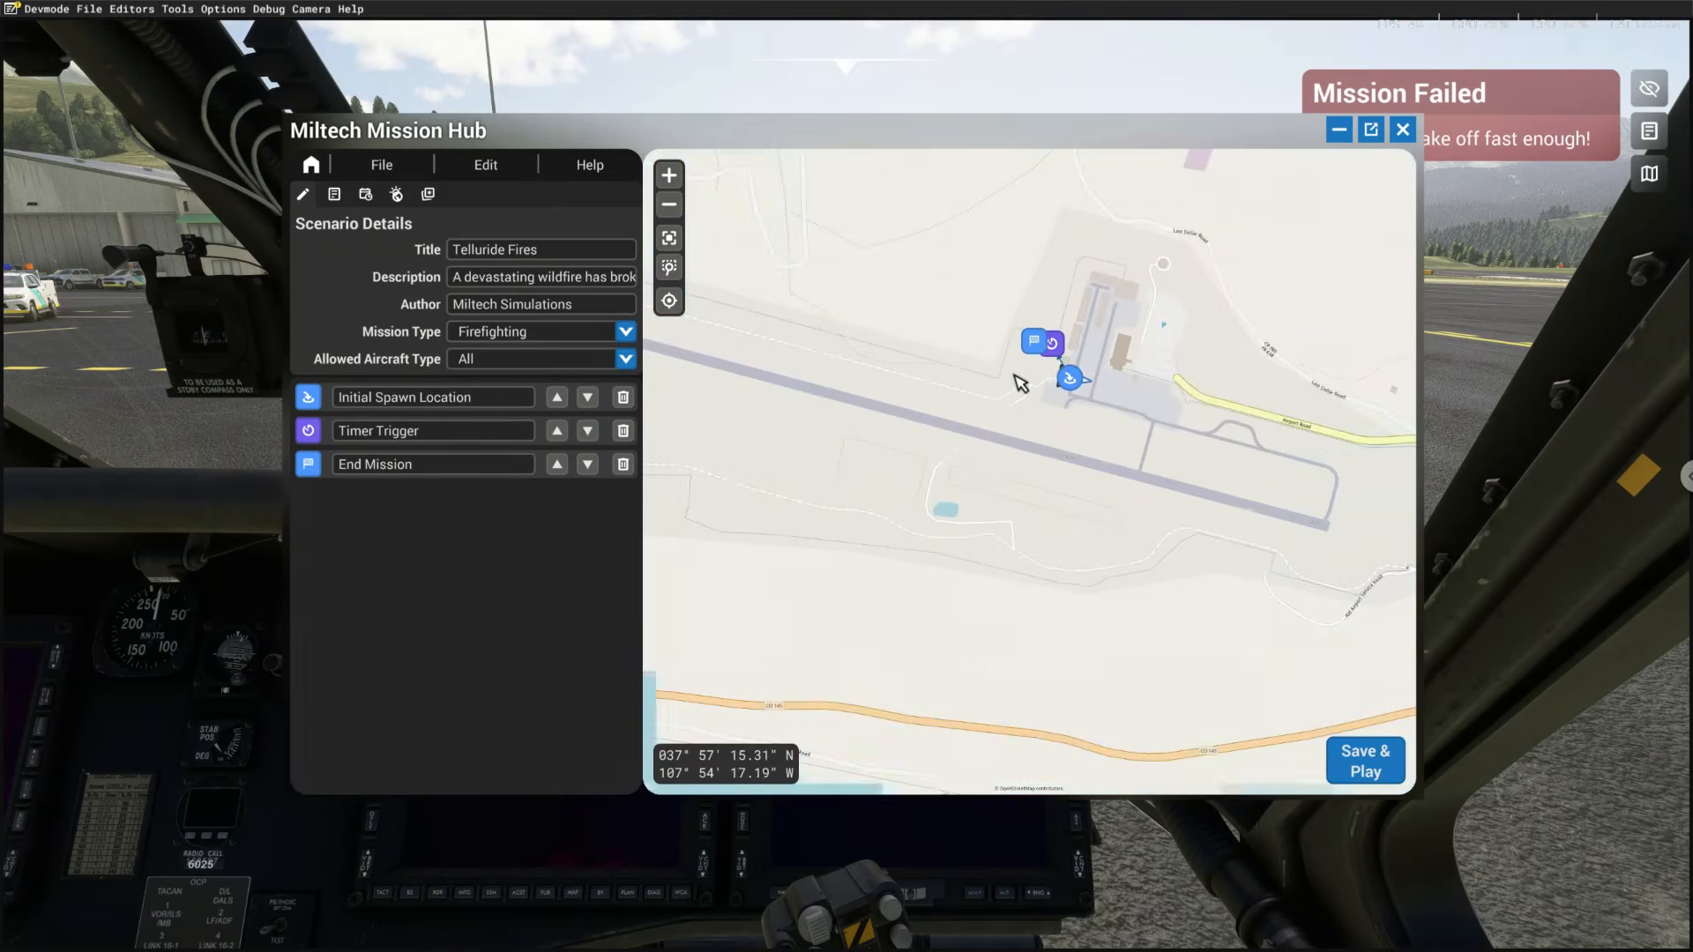
{"action": "right_click", "coordinate": [1006, 373]}
{"action": "mouse_move", "coordinate": [1035, 396]}
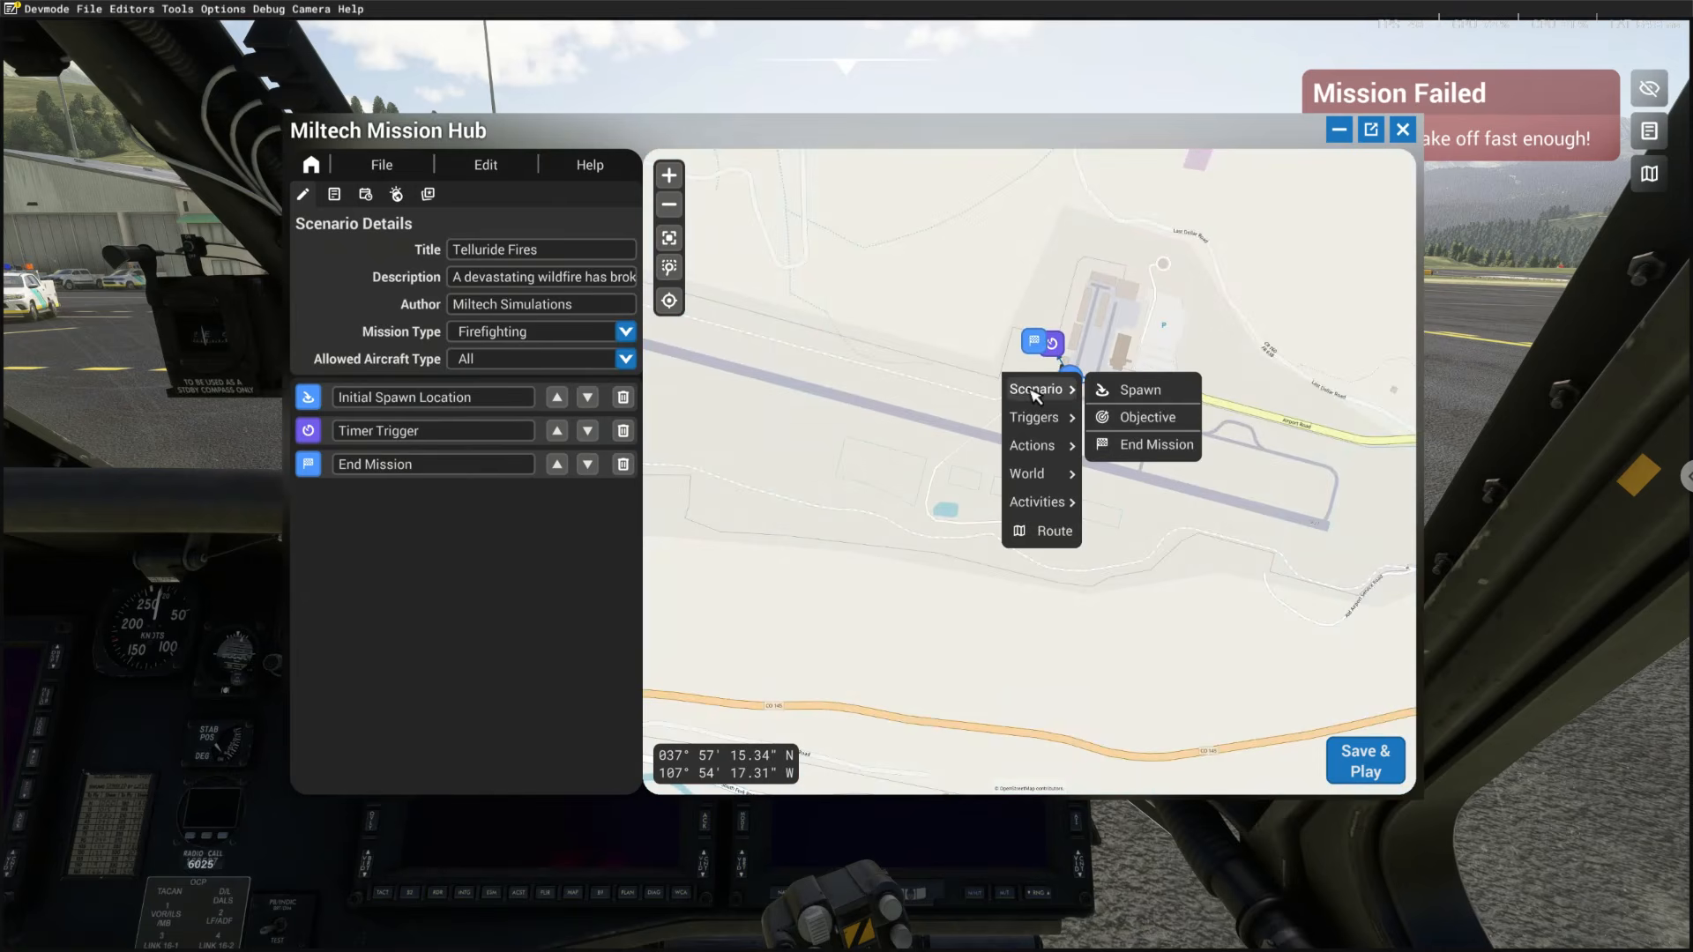
{"action": "mouse_move", "coordinate": [1066, 429]}
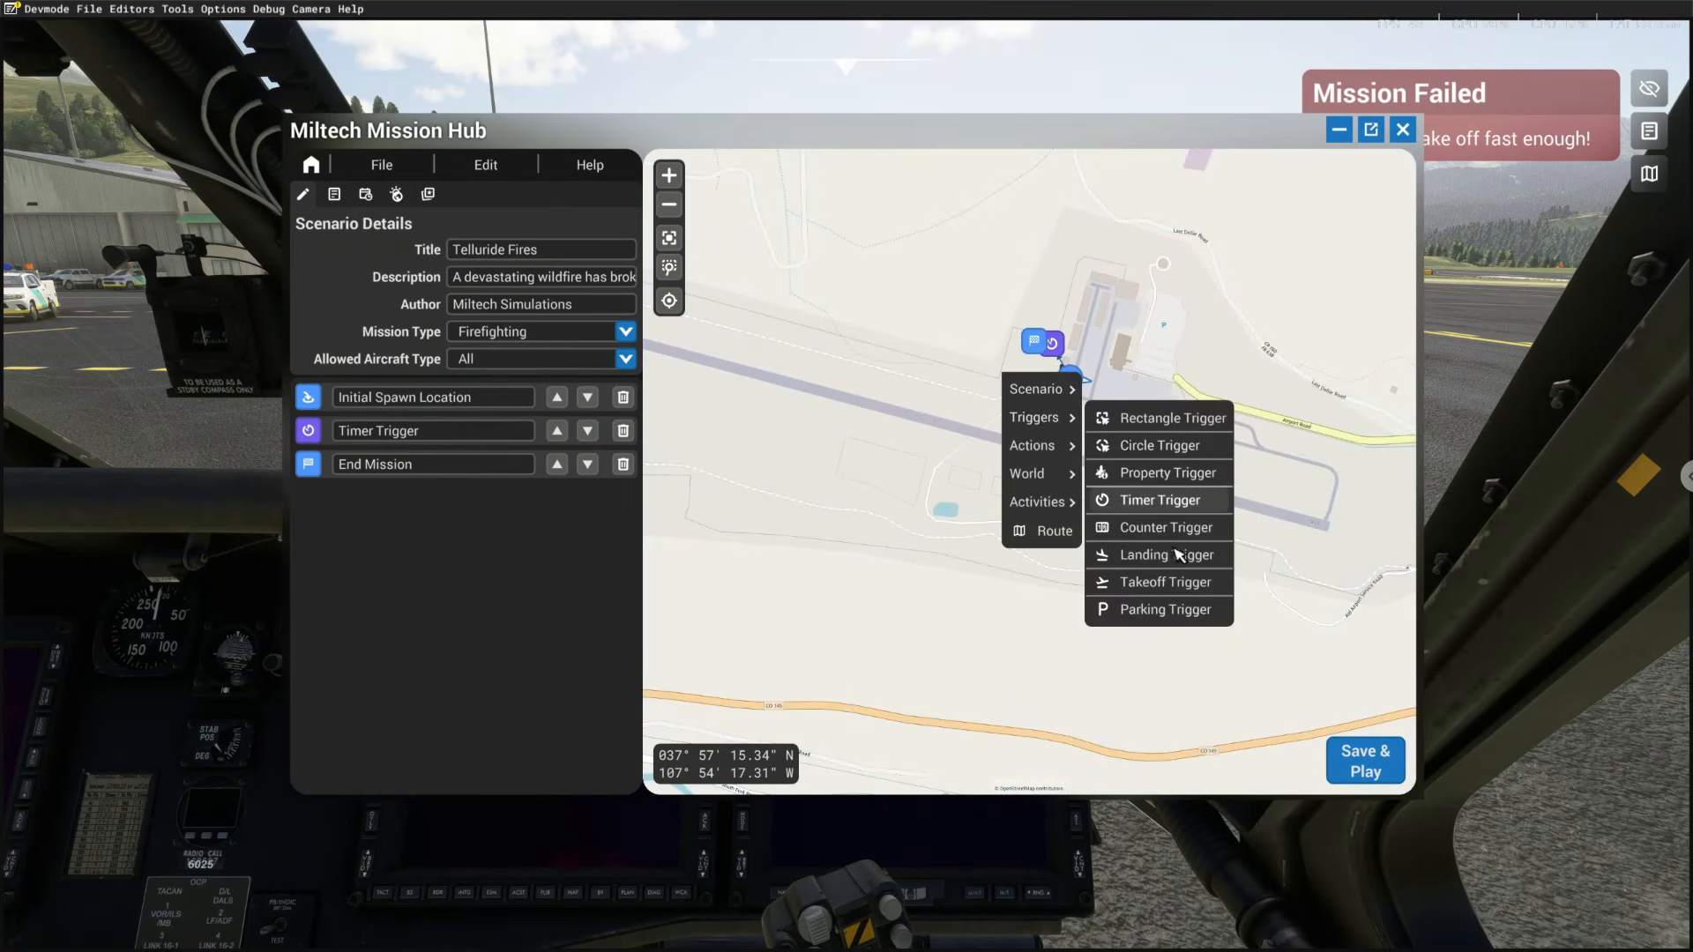
{"action": "left_click", "coordinate": [1191, 584]}
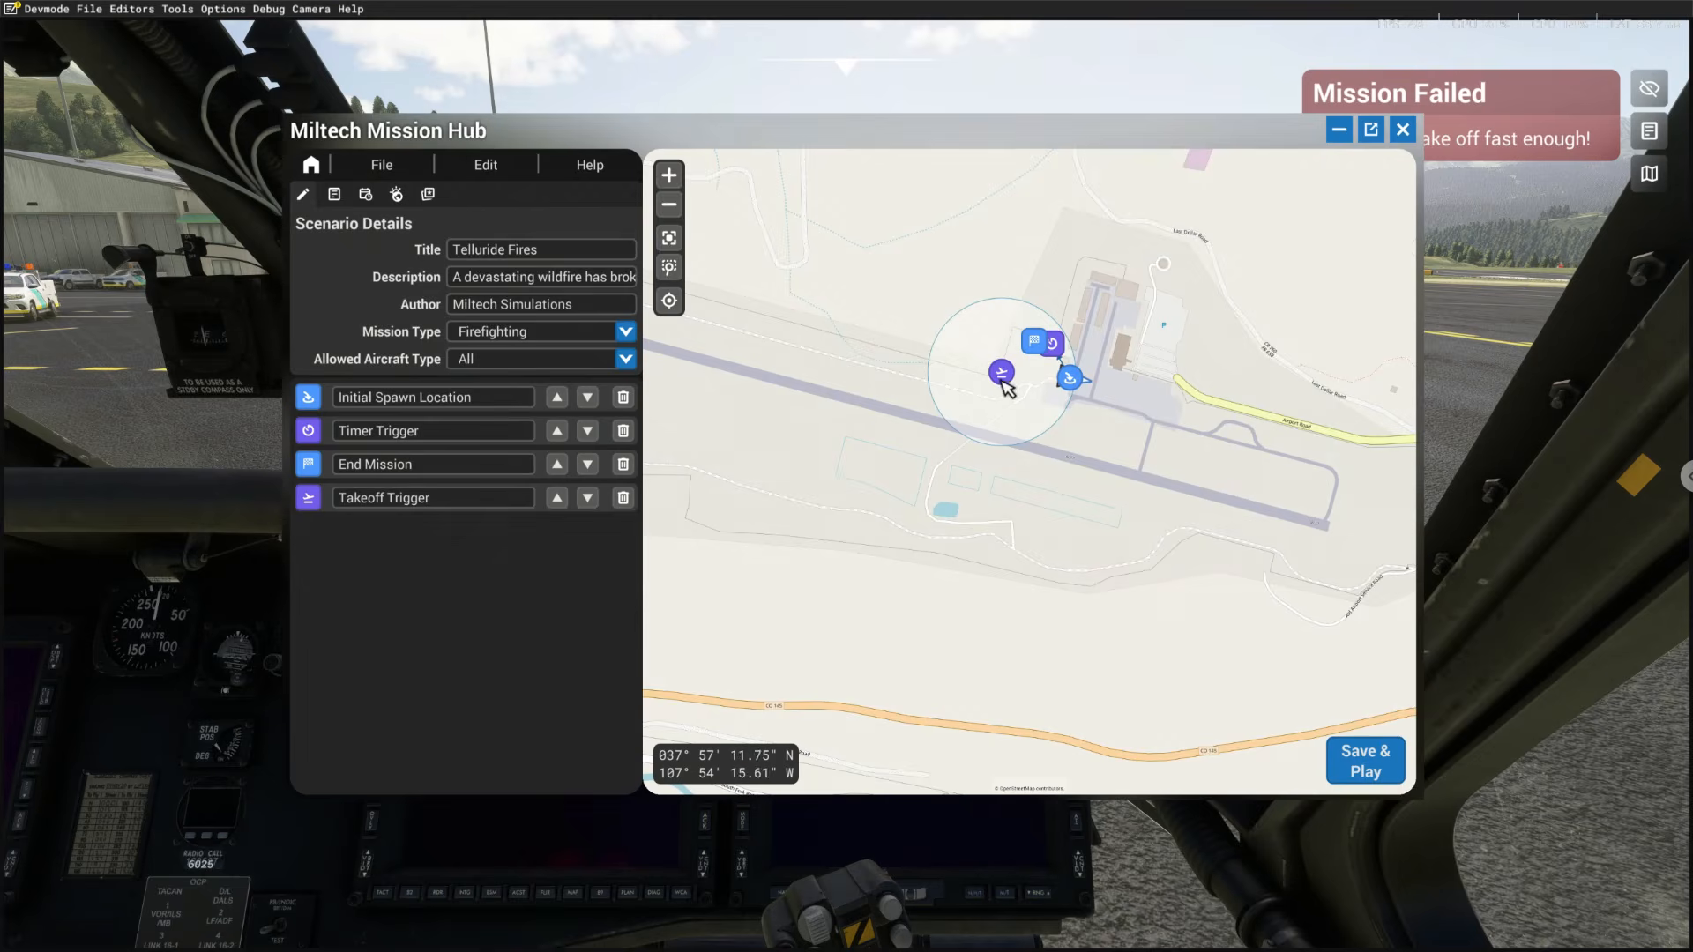
Set the Takeoff Trigger's radius to 2000 and check its coverage around the airport on the map
{"action": "left_click", "coordinate": [1003, 372]}
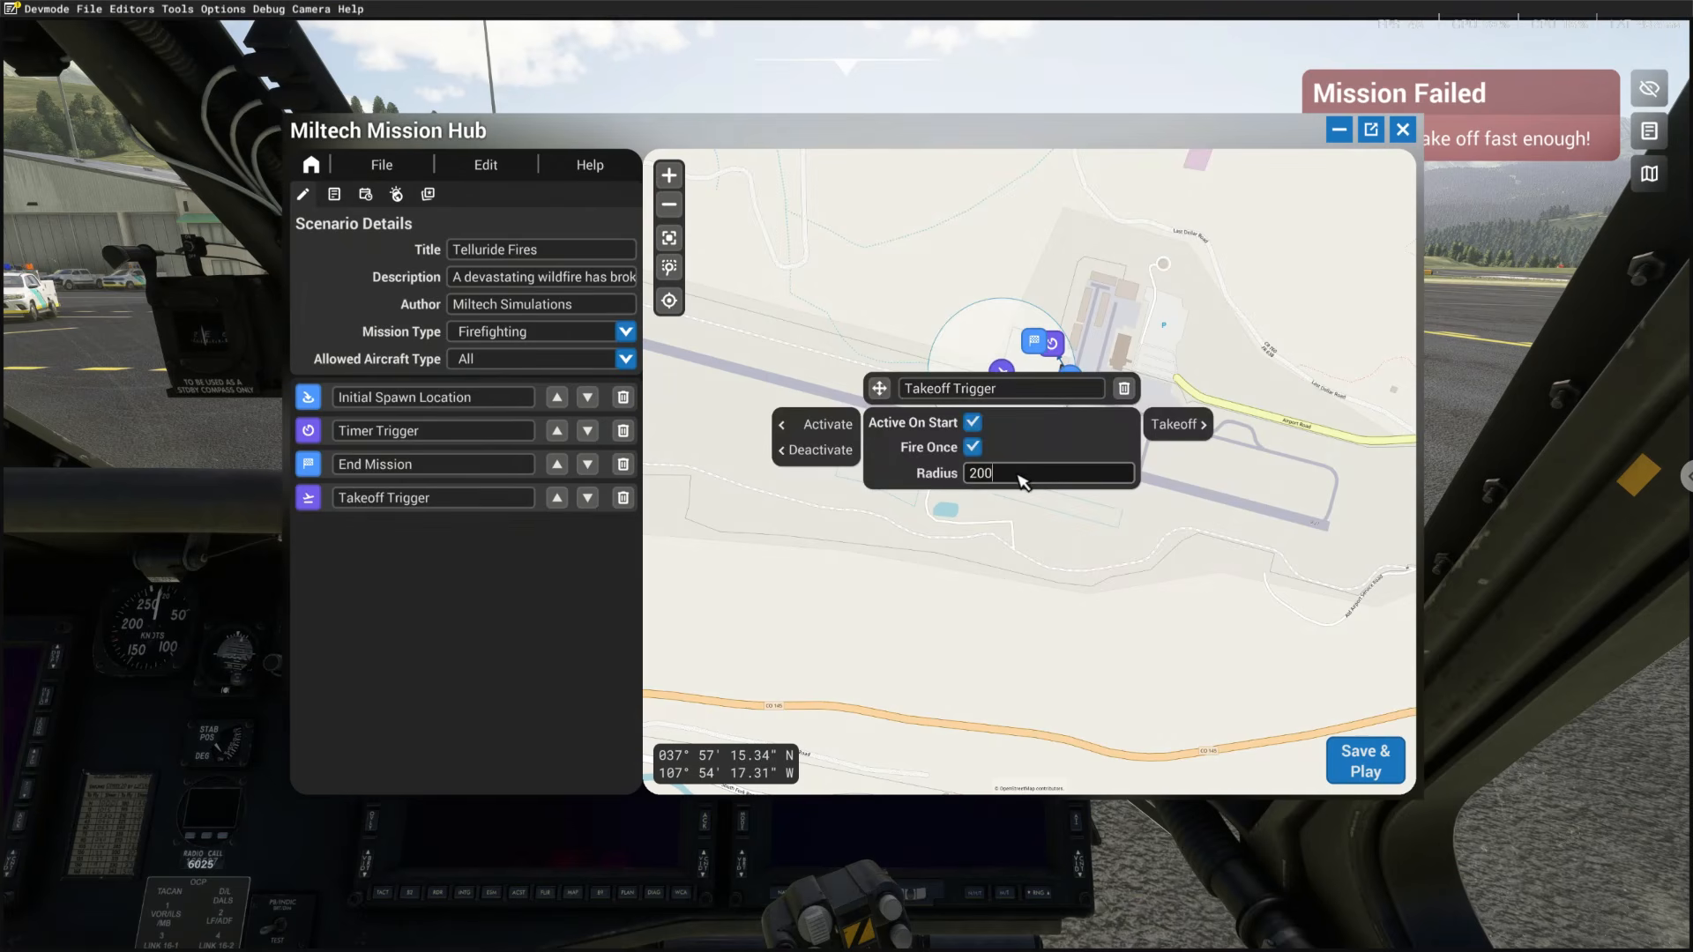
{"action": "left_click", "coordinate": [975, 560]}
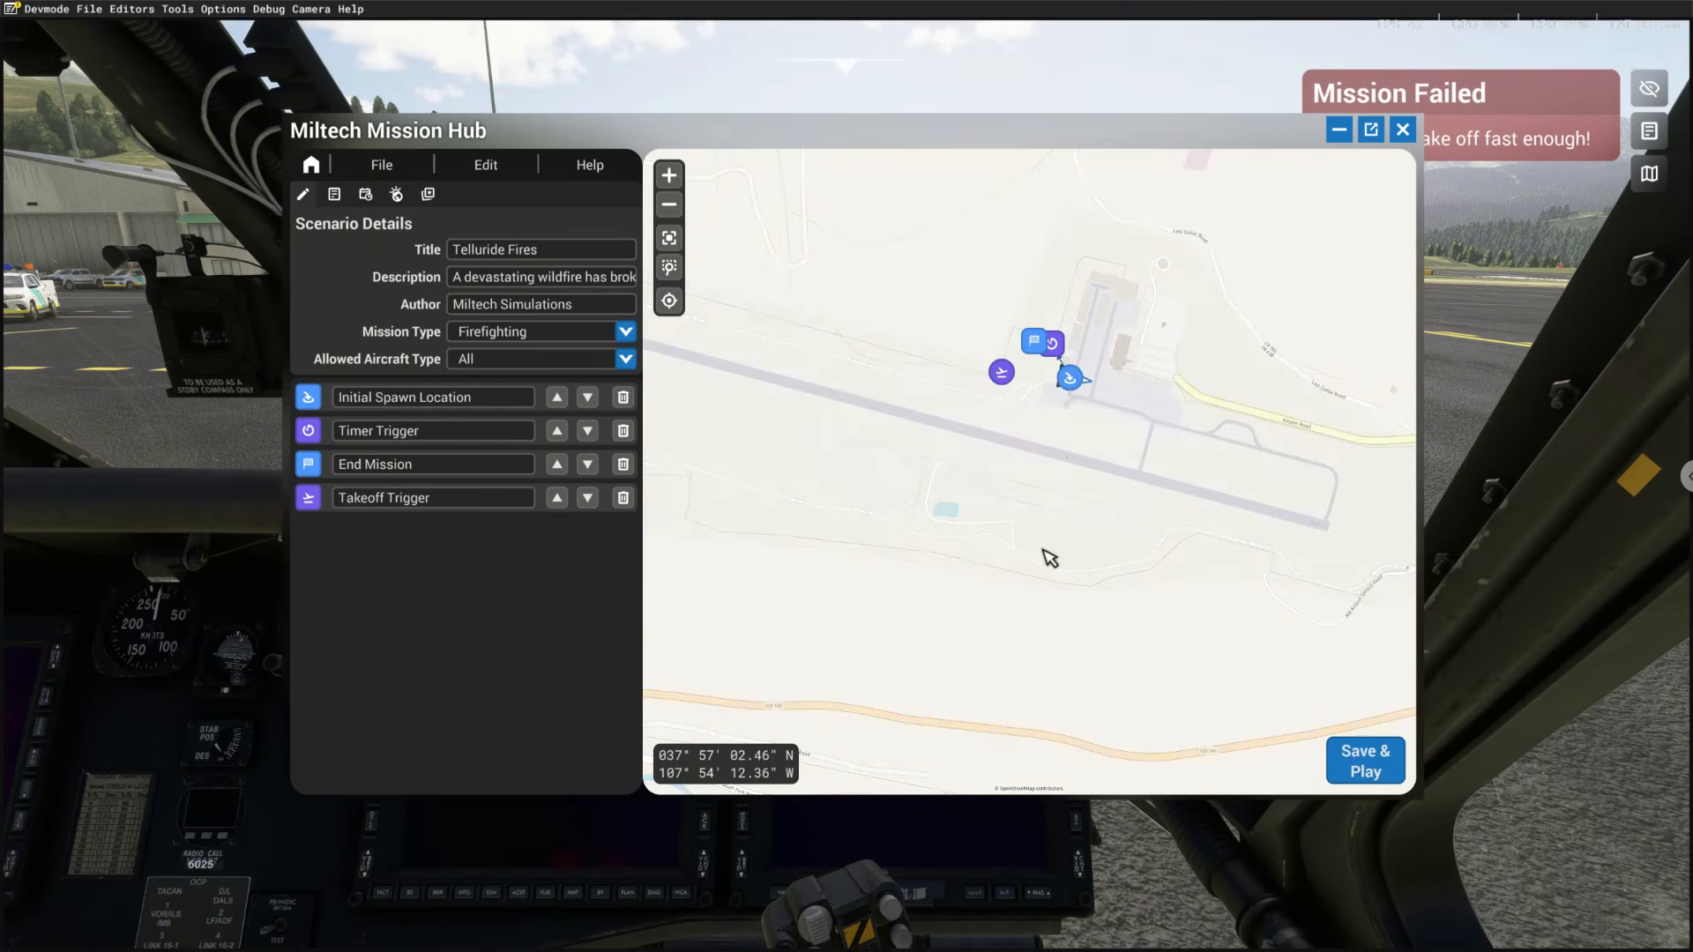
{"action": "scroll", "coordinate": [1048, 557], "scroll_direction": "down", "scroll_amount": 3}
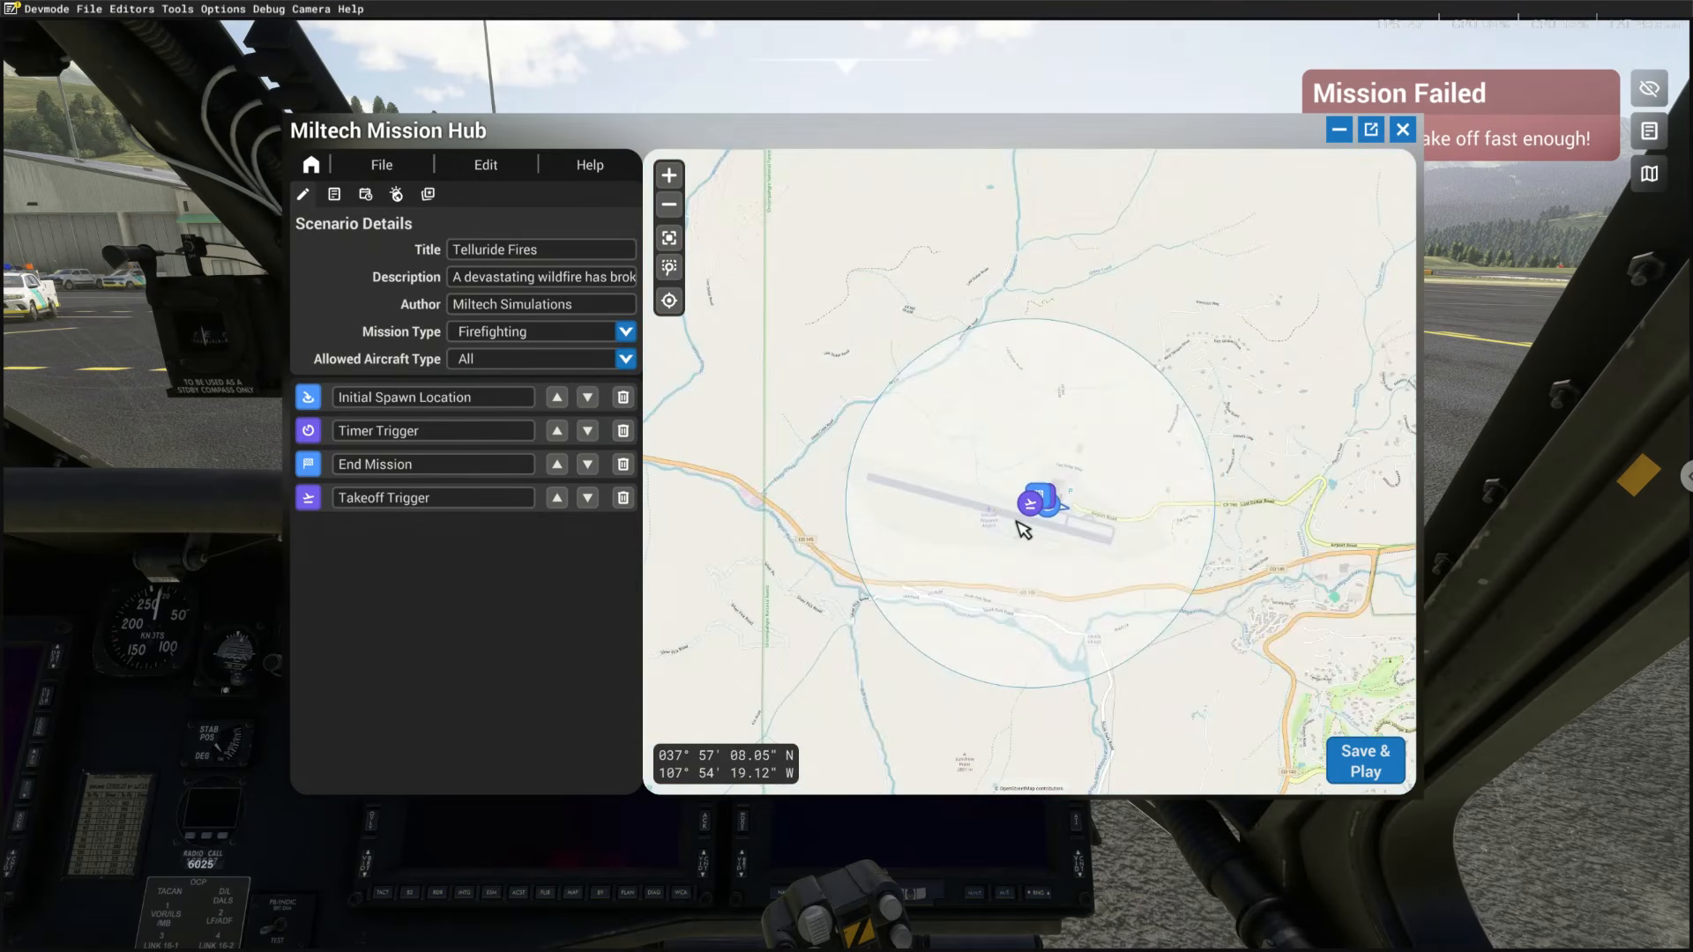
{"action": "scroll", "coordinate": [1019, 521], "scroll_direction": "up", "scroll_amount": 3}
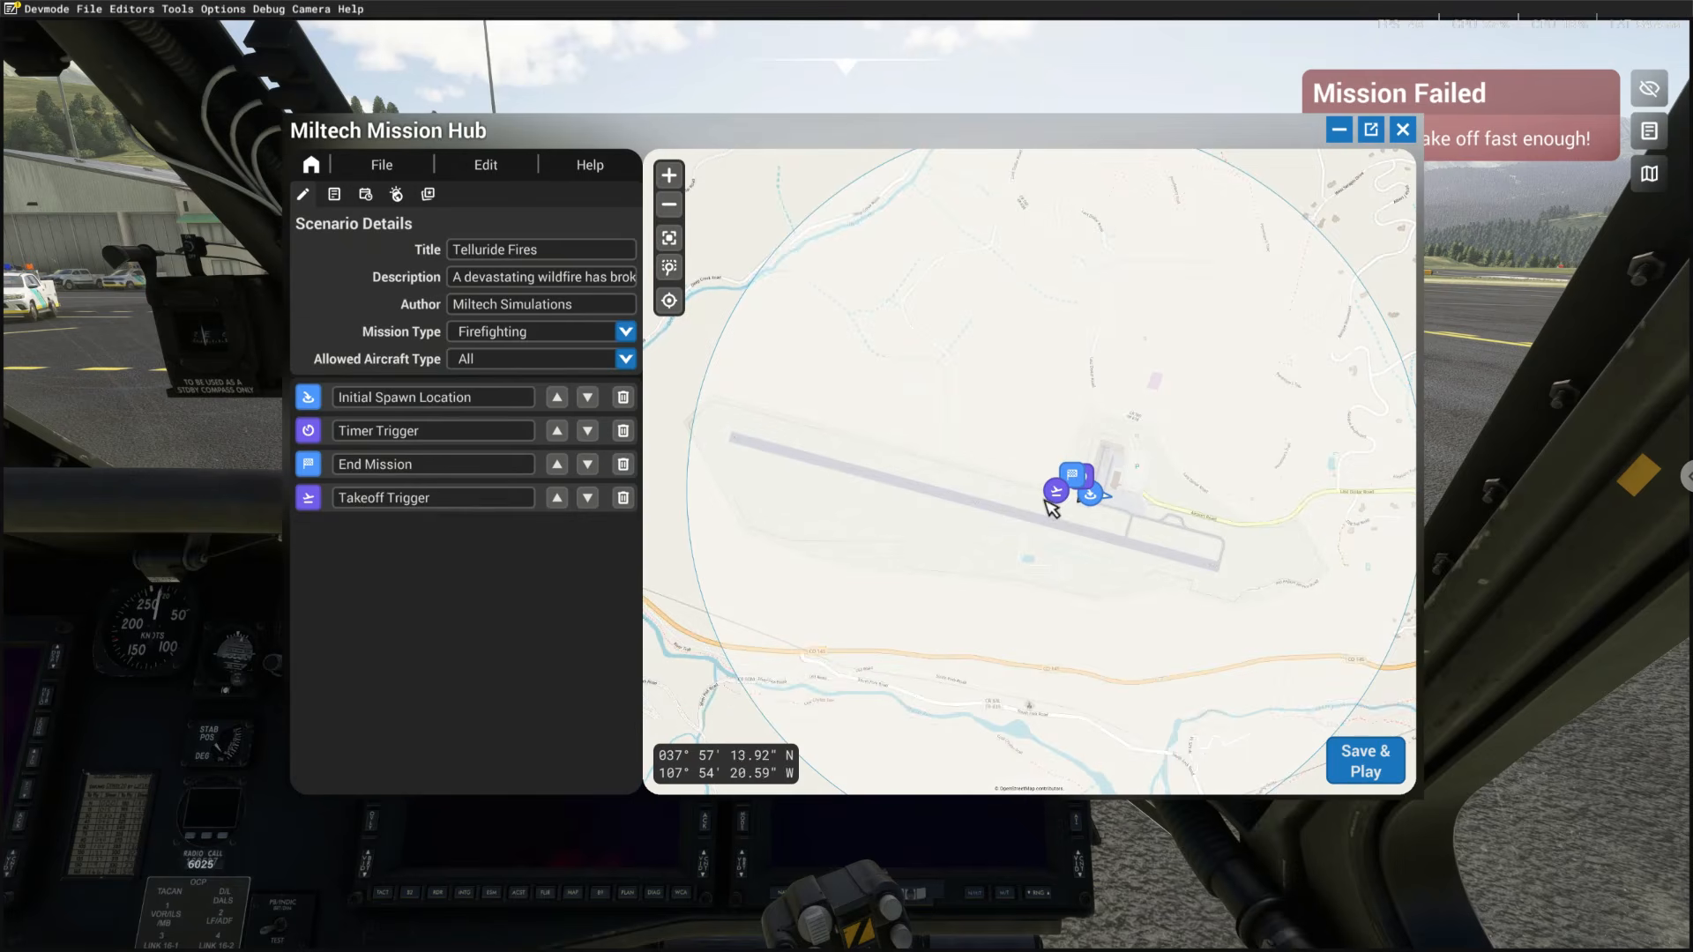
Move the Takeoff Trigger slightly northwest, clear of the End Mission and timer items
{"action": "left_click", "coordinate": [1056, 489]}
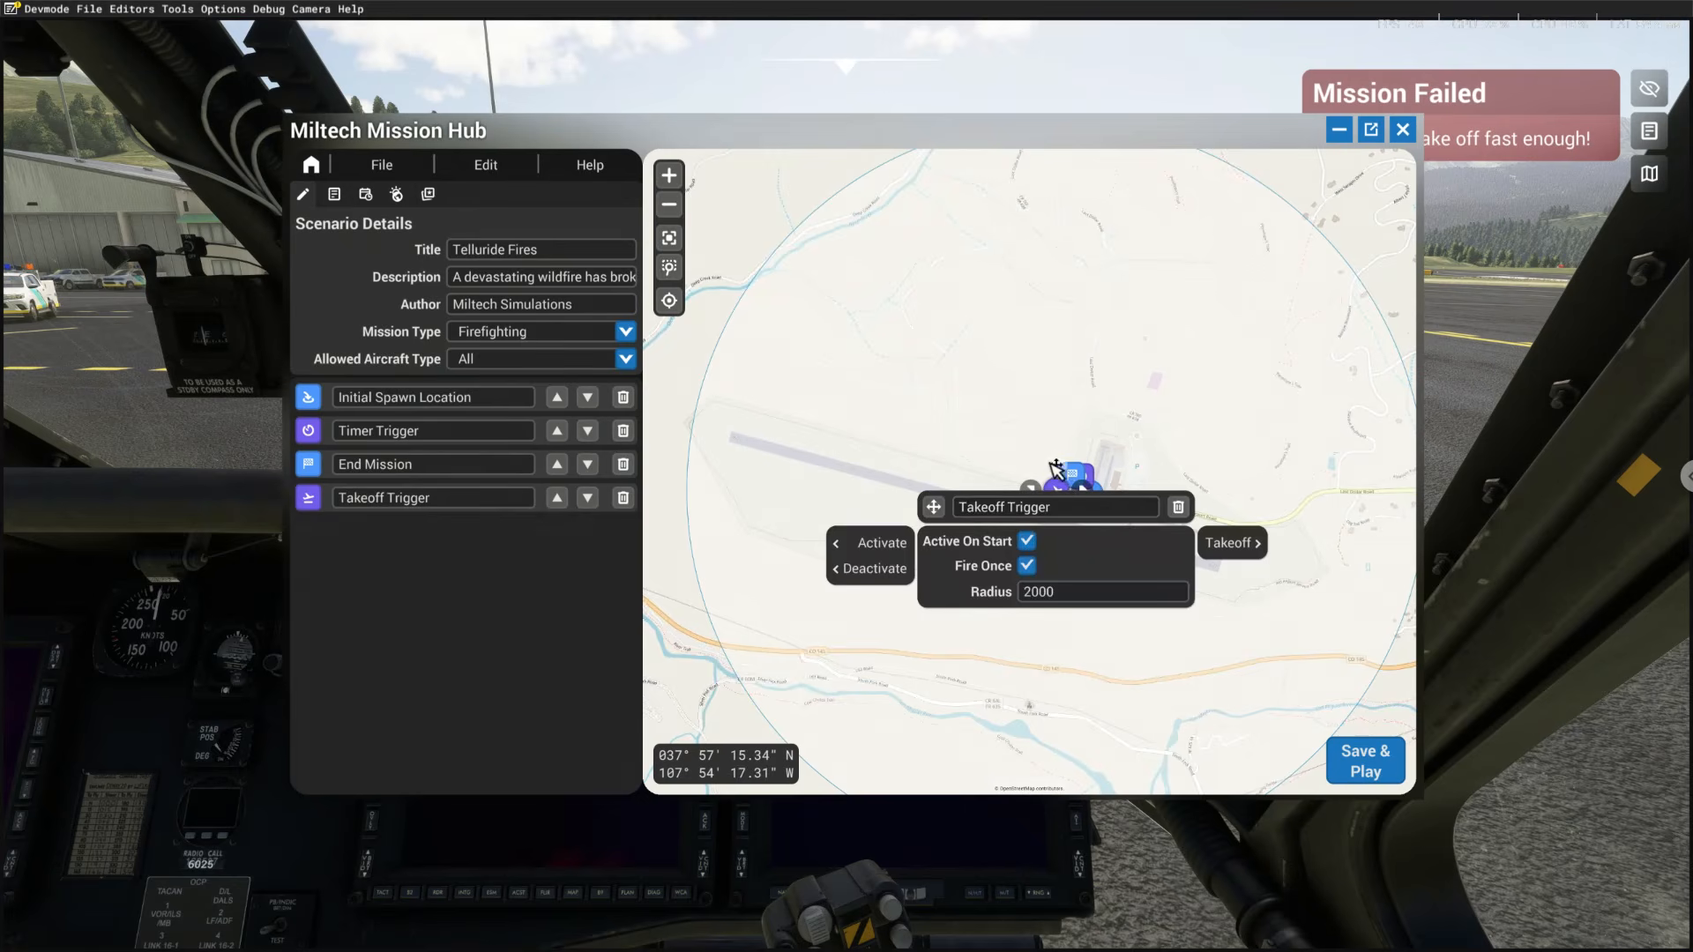
{"action": "left_click", "coordinate": [1056, 467]}
{"action": "left_click", "coordinate": [1026, 476]}
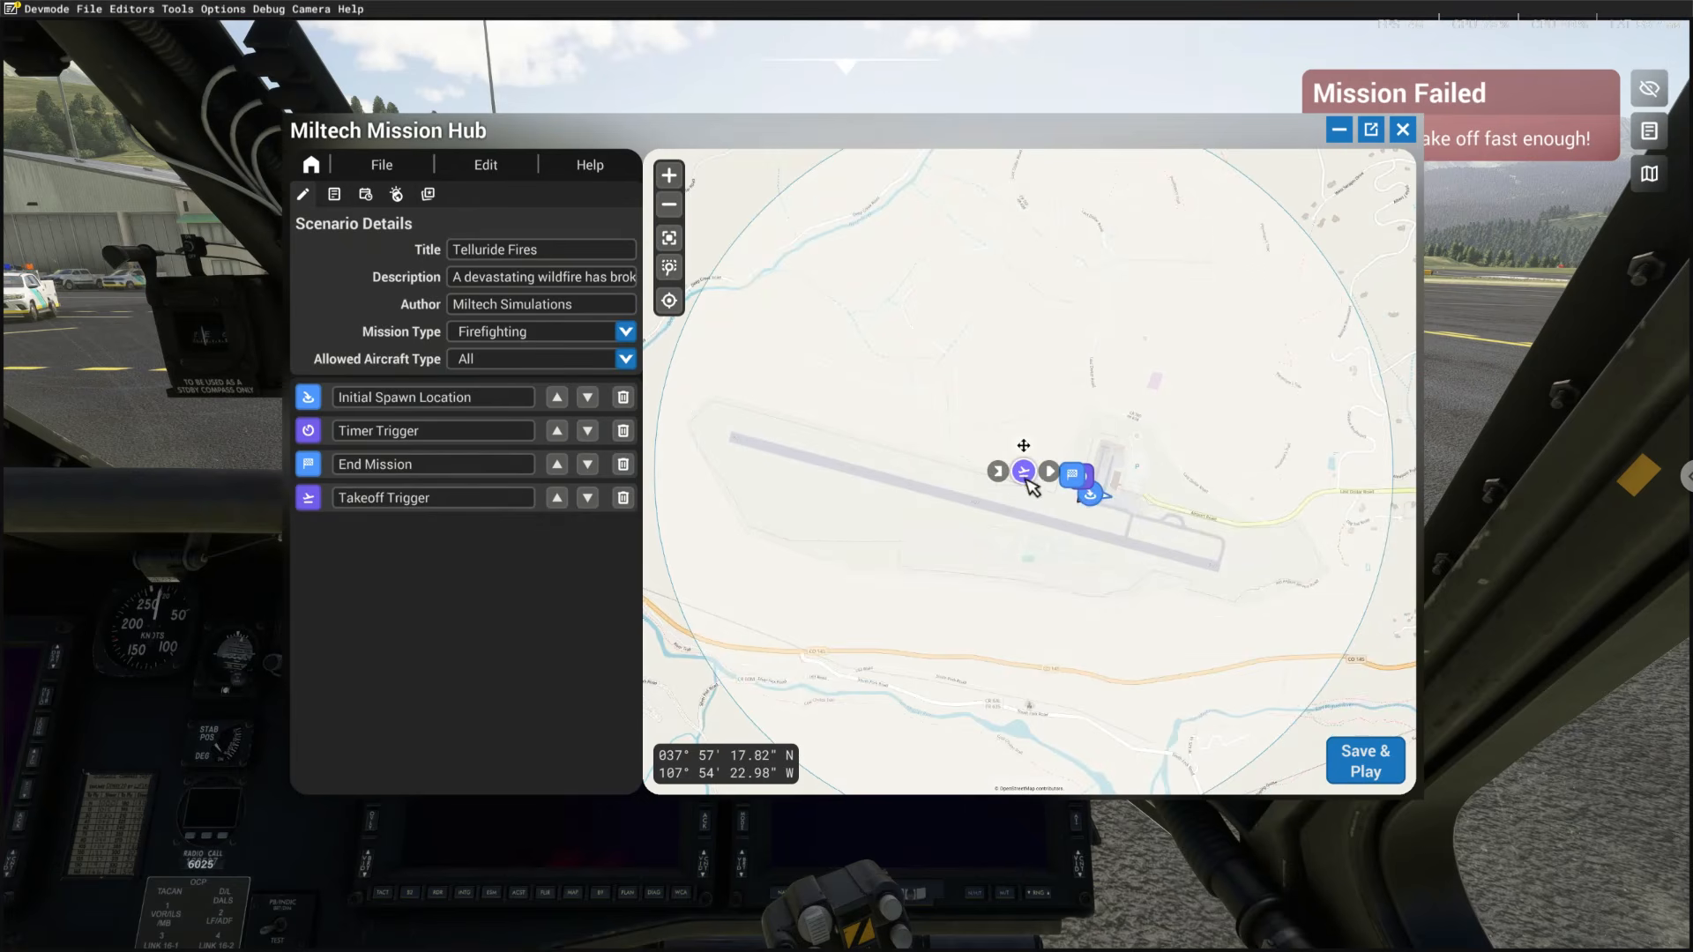
{"action": "scroll", "coordinate": [1049, 504], "scroll_direction": "up", "scroll_amount": 2}
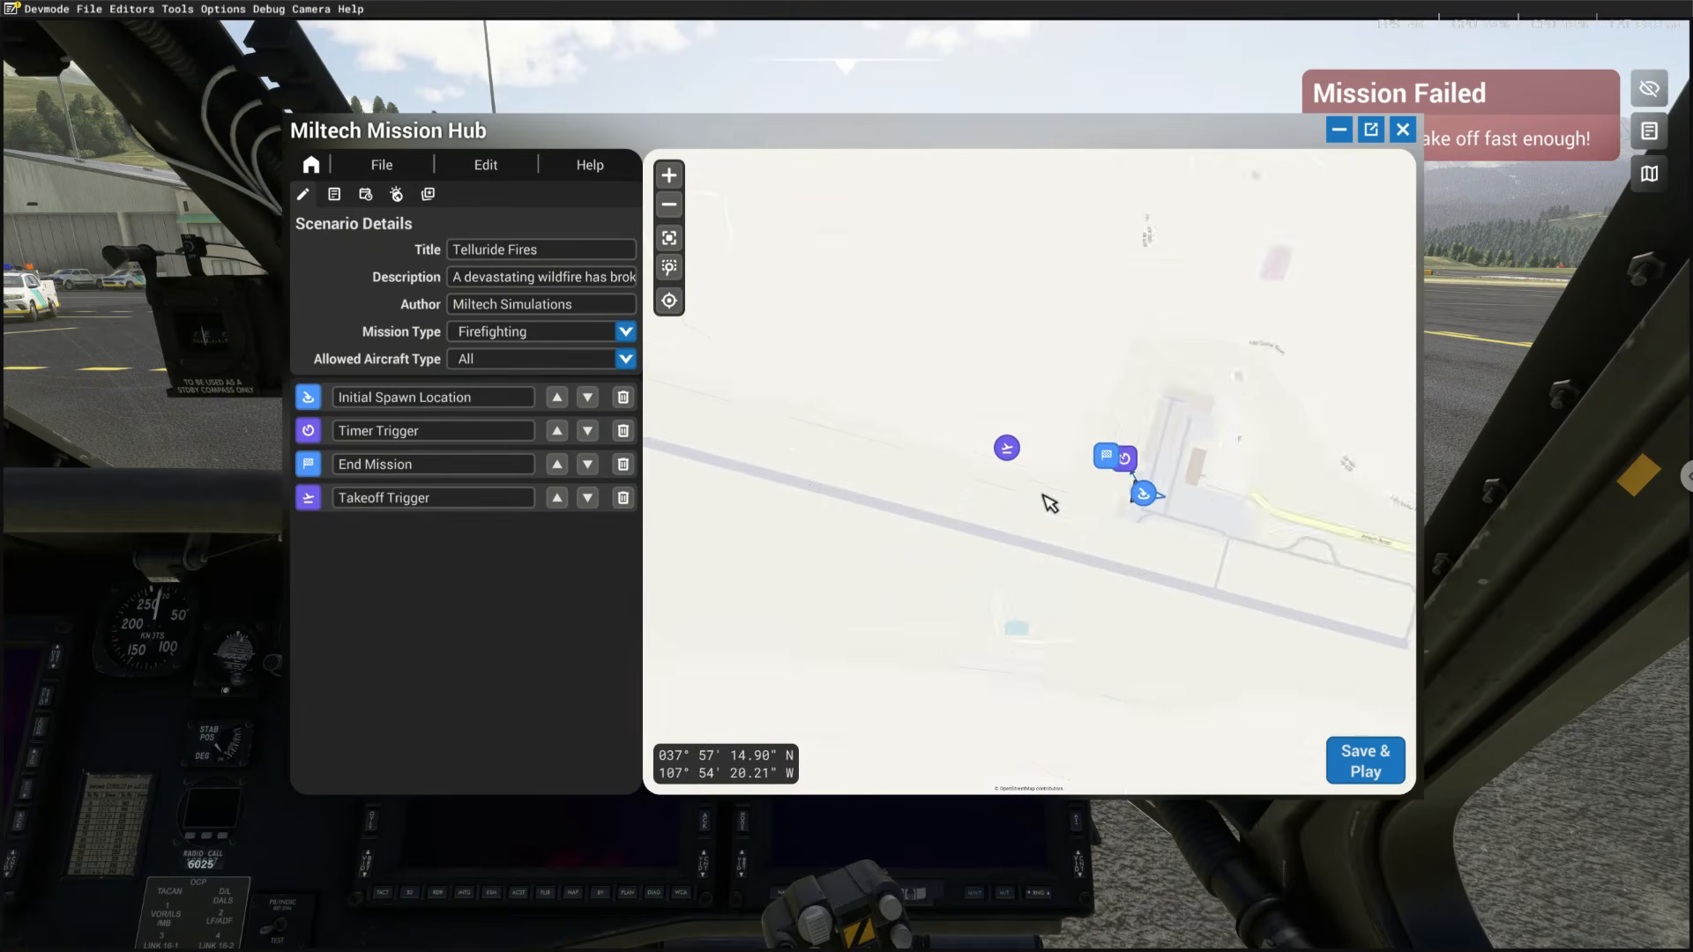
{"action": "scroll", "coordinate": [1049, 504], "scroll_direction": "up", "scroll_amount": 1}
Connect the Takeoff Trigger's Takeoff event to the timer trigger's Deactivate action
{"action": "left_click", "coordinate": [989, 416]}
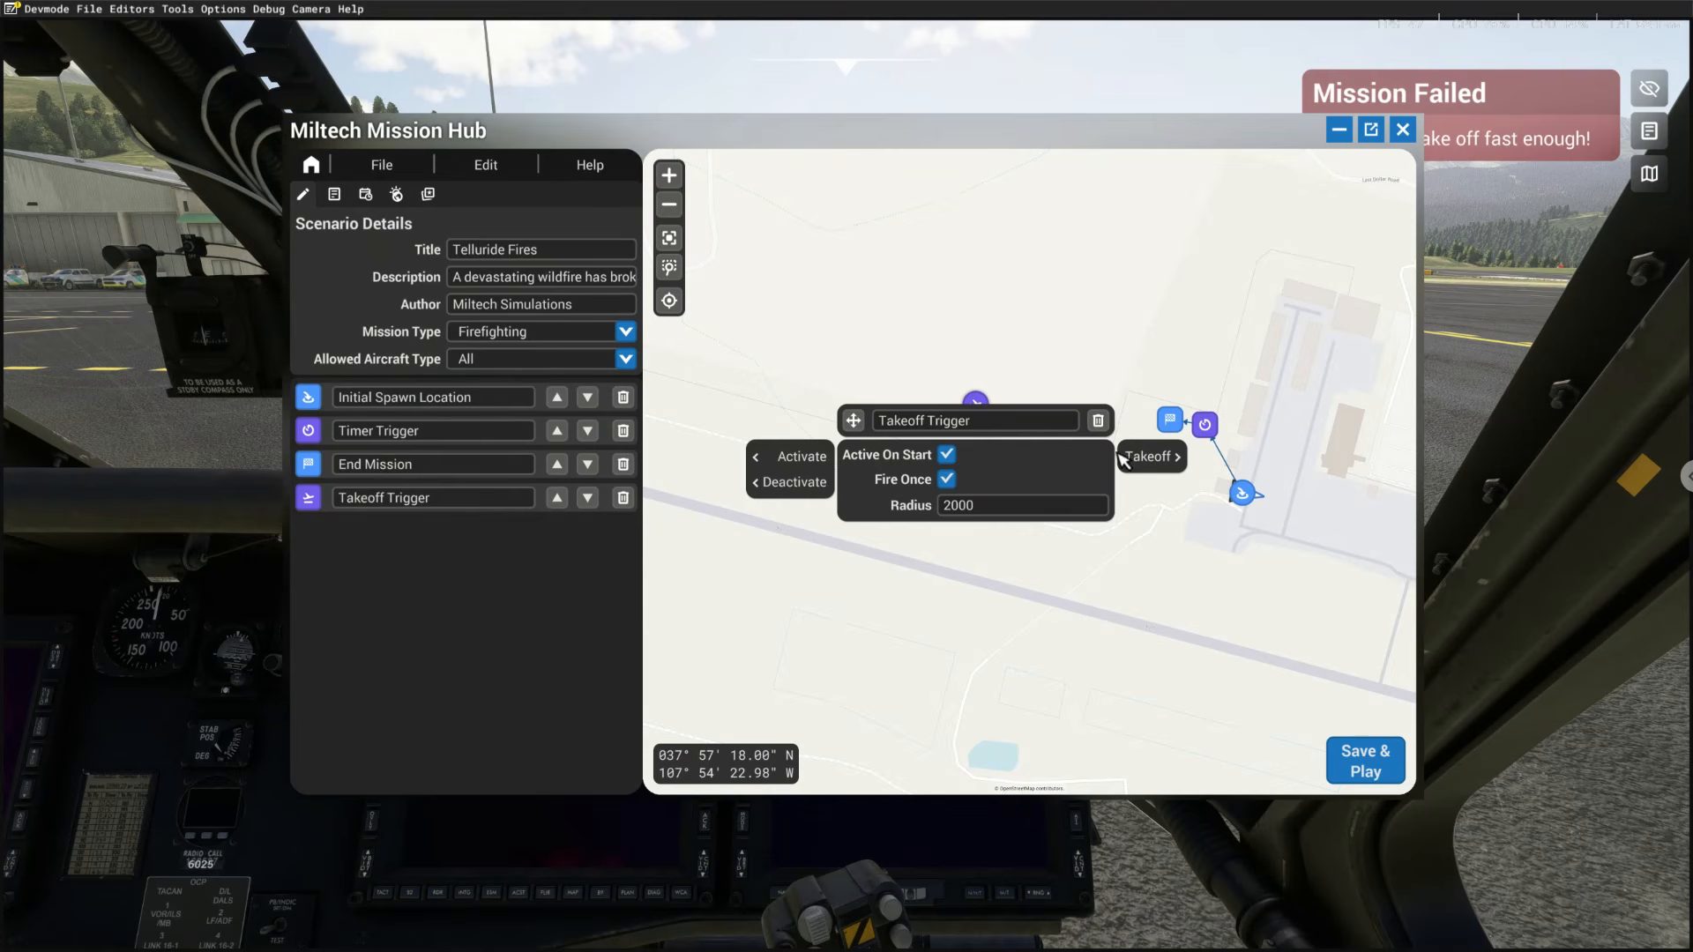
{"action": "left_click", "coordinate": [1150, 459]}
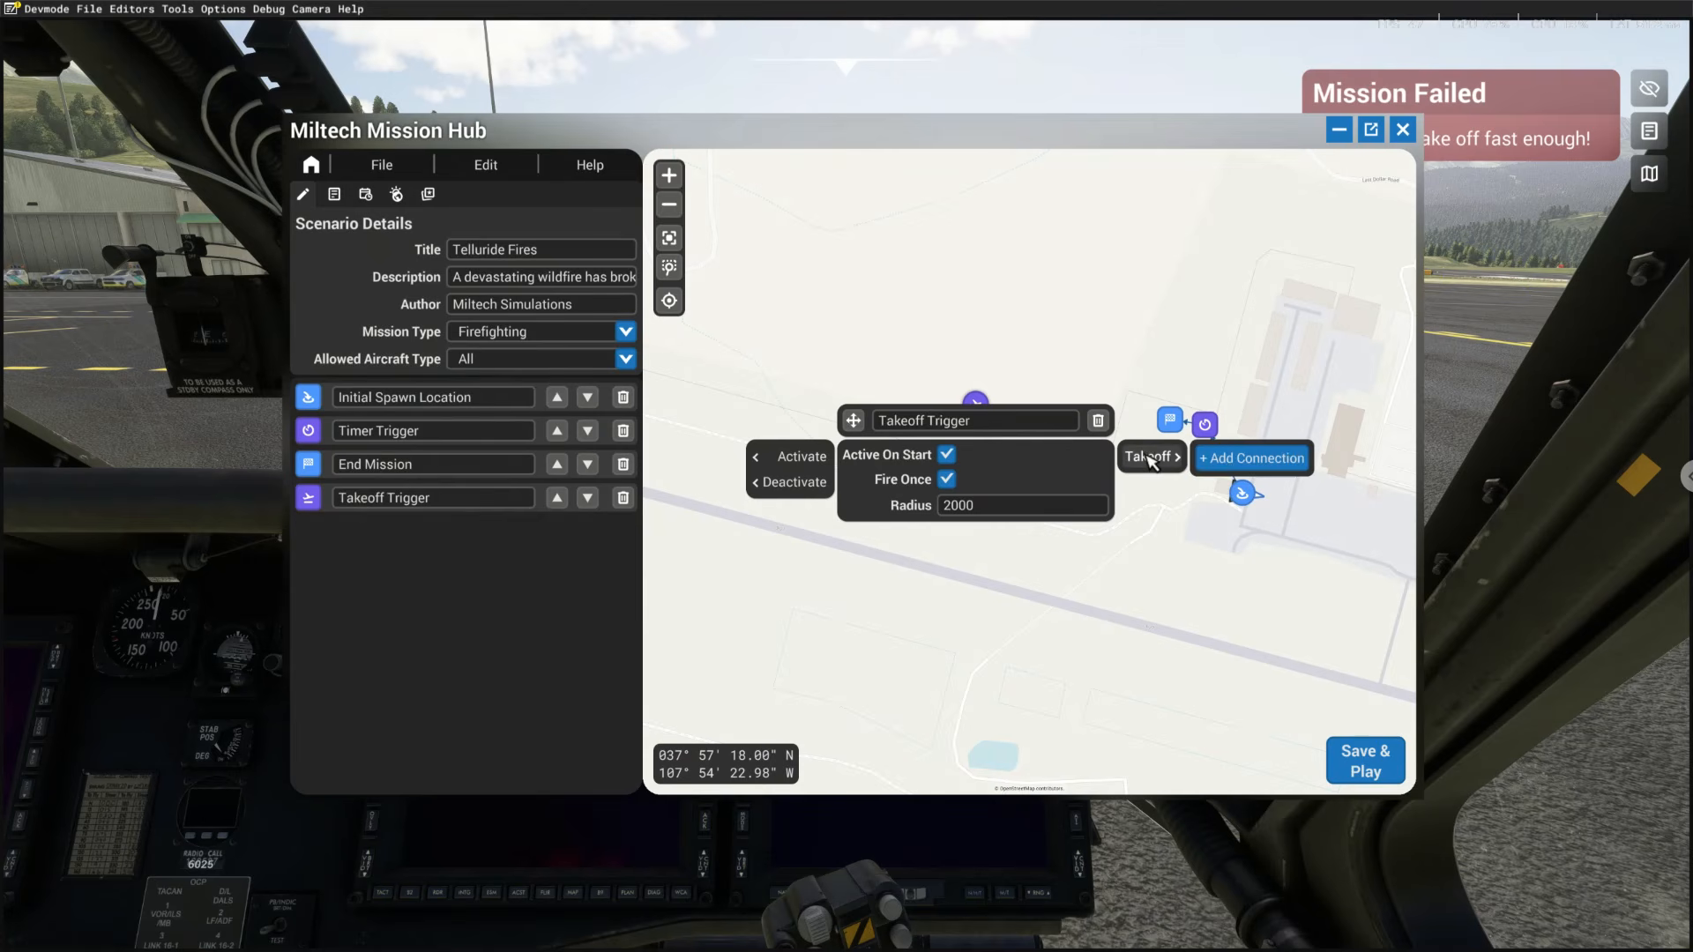
{"action": "left_click", "coordinate": [1214, 458]}
{"action": "left_click", "coordinate": [1210, 435]}
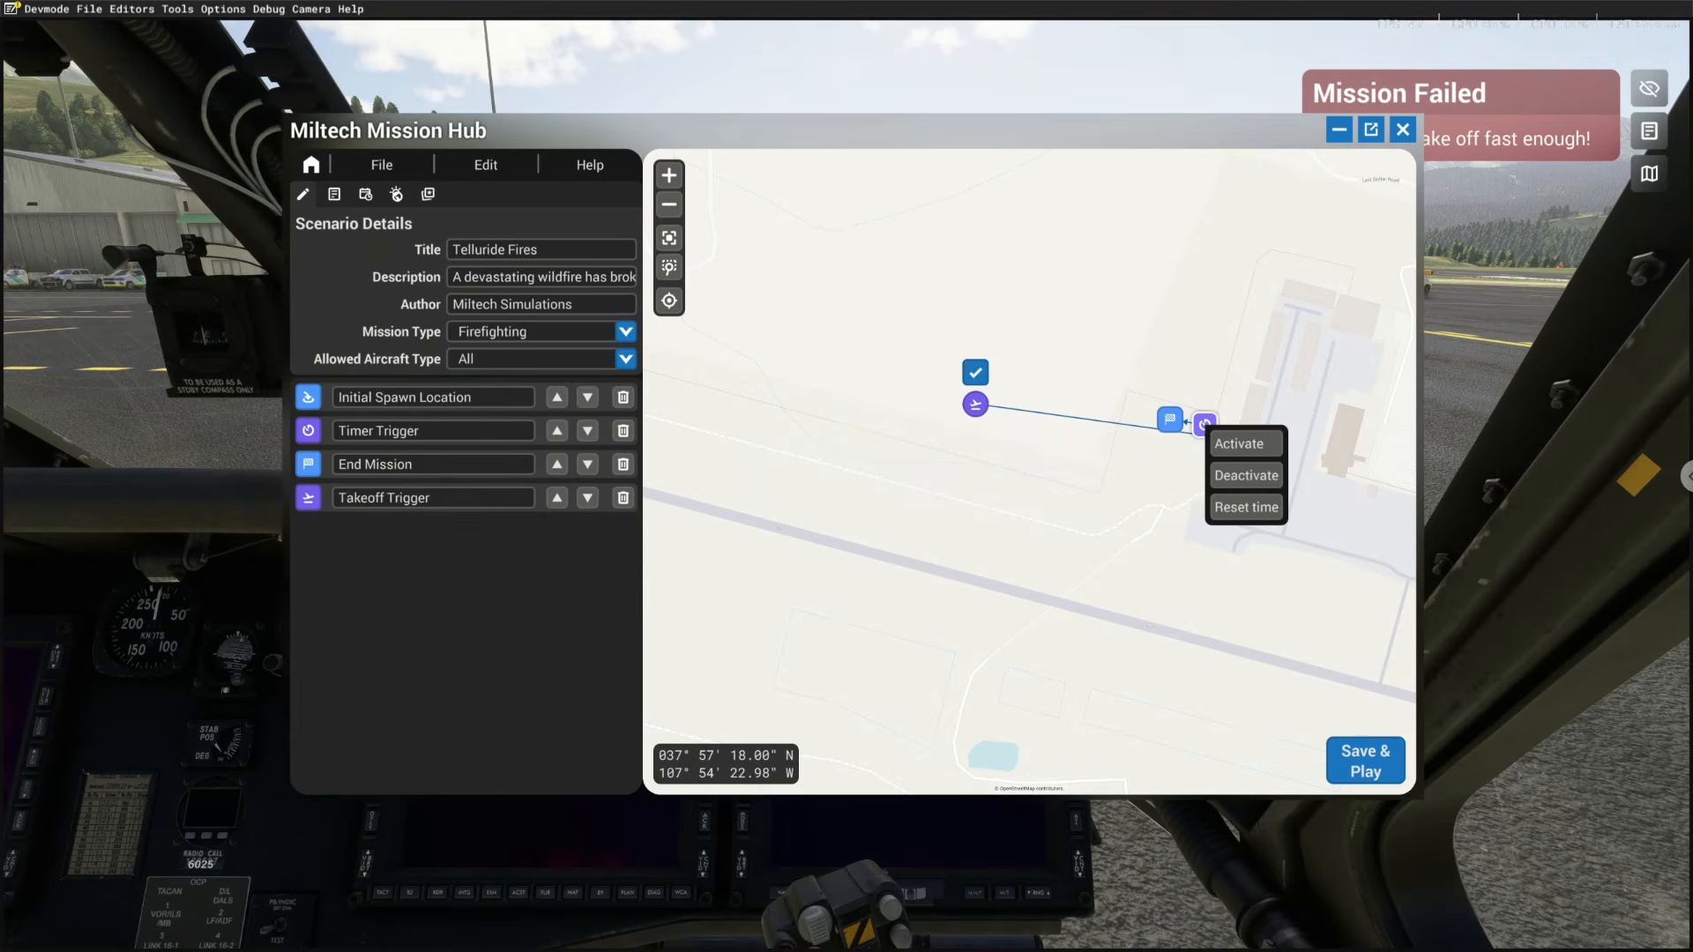
{"action": "left_click", "coordinate": [1162, 456]}
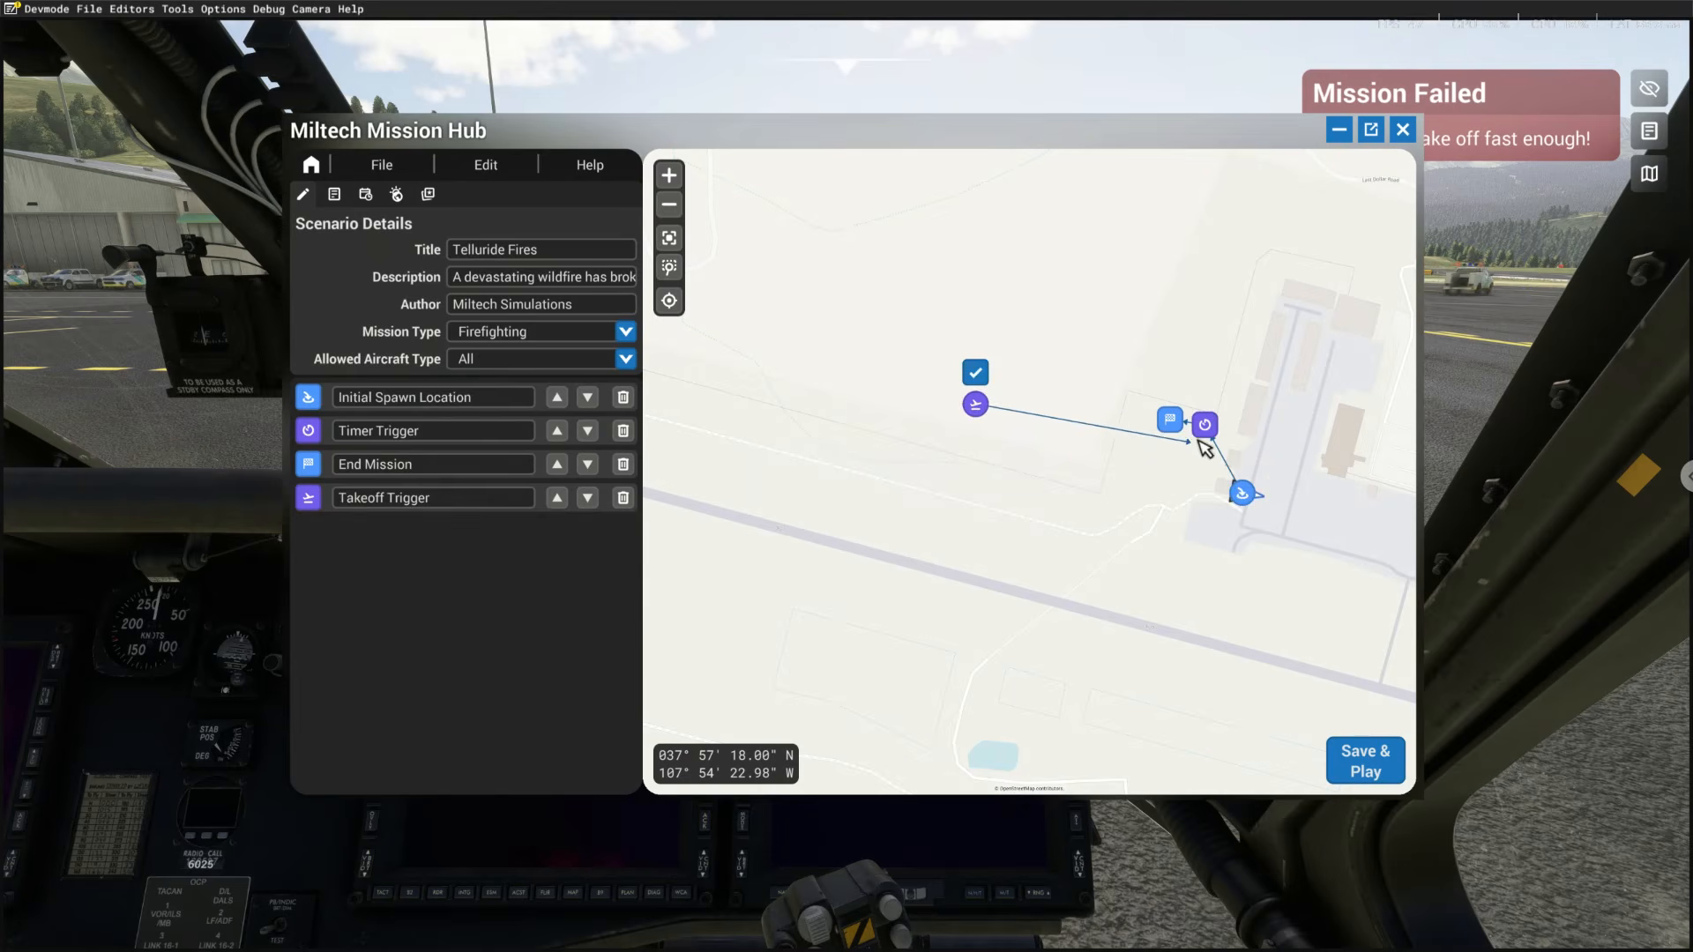
{"action": "left_click", "coordinate": [1201, 438]}
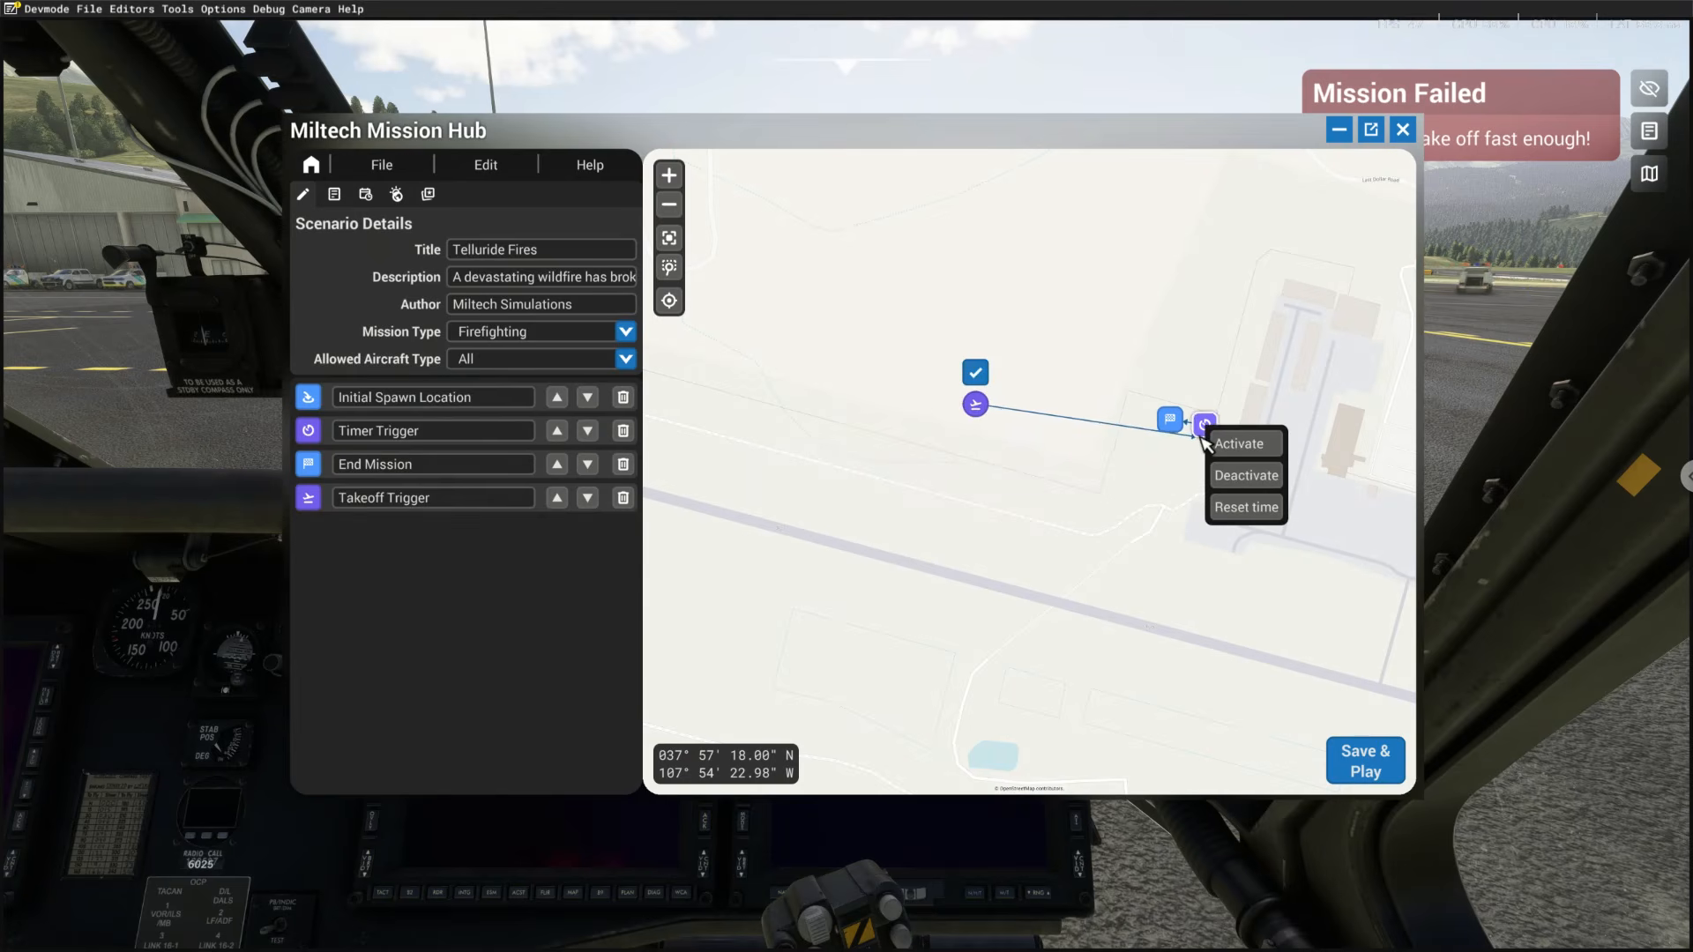
{"action": "left_click", "coordinate": [1246, 481]}
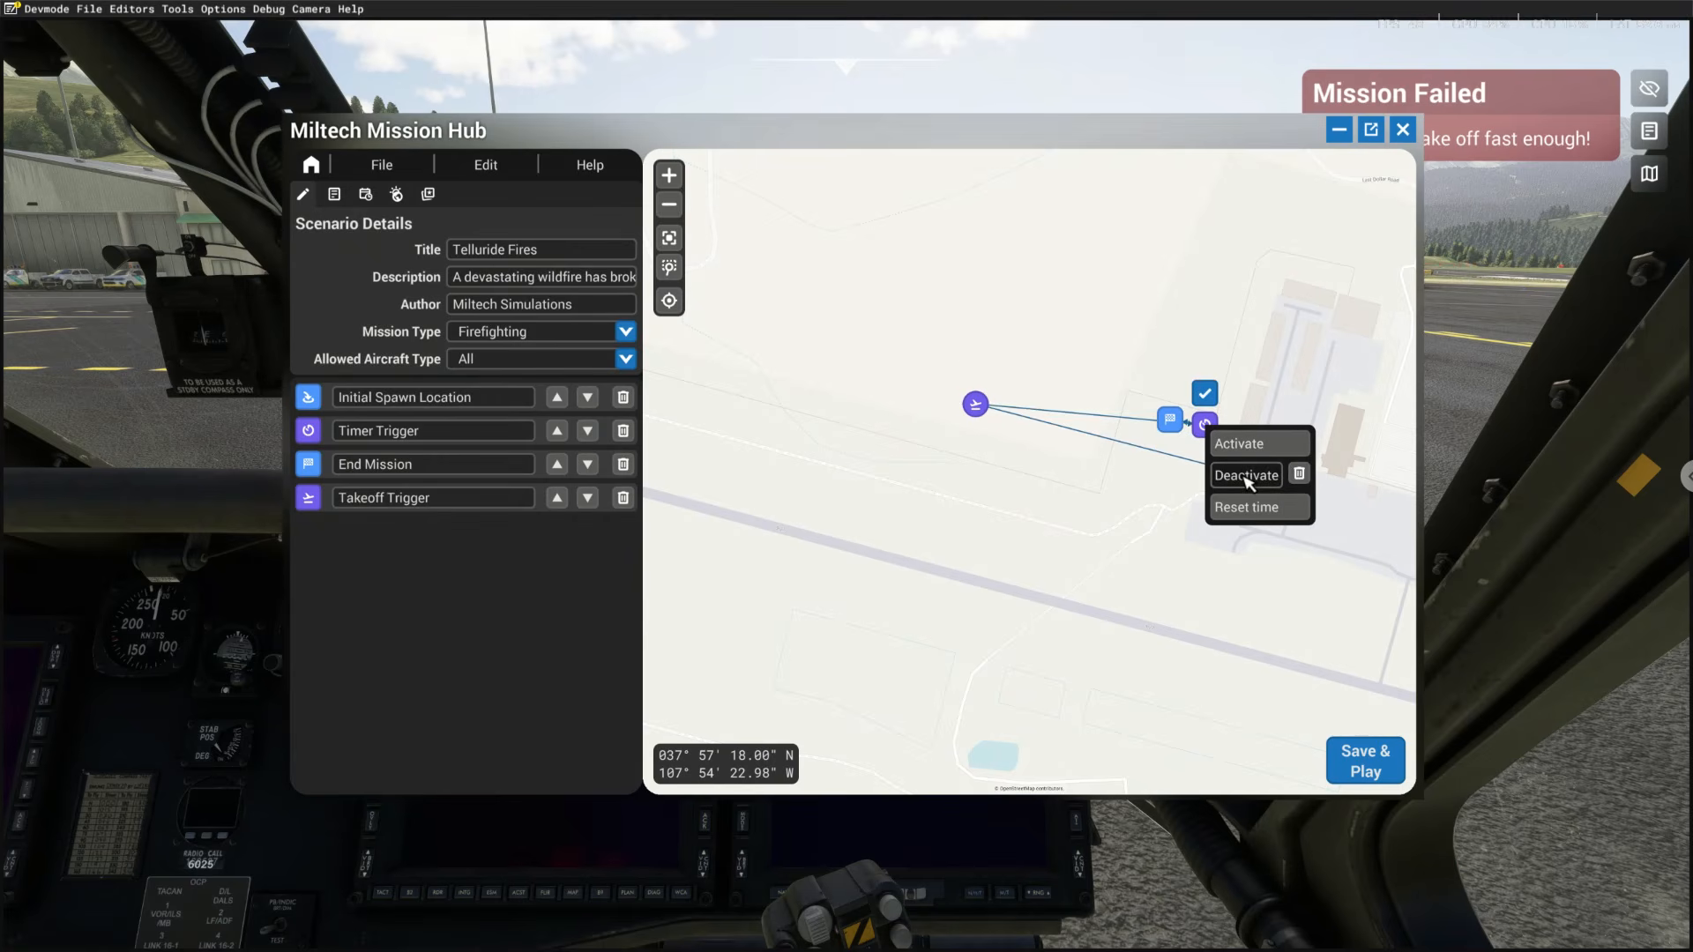
{"action": "left_click", "coordinate": [1225, 397]}
{"action": "left_click", "coordinate": [1210, 398]}
Move the End Mission item north, clear of the connection line between the Takeoff Trigger and the timer
{"action": "scroll", "coordinate": [1193, 459], "scroll_direction": "down", "scroll_amount": 1}
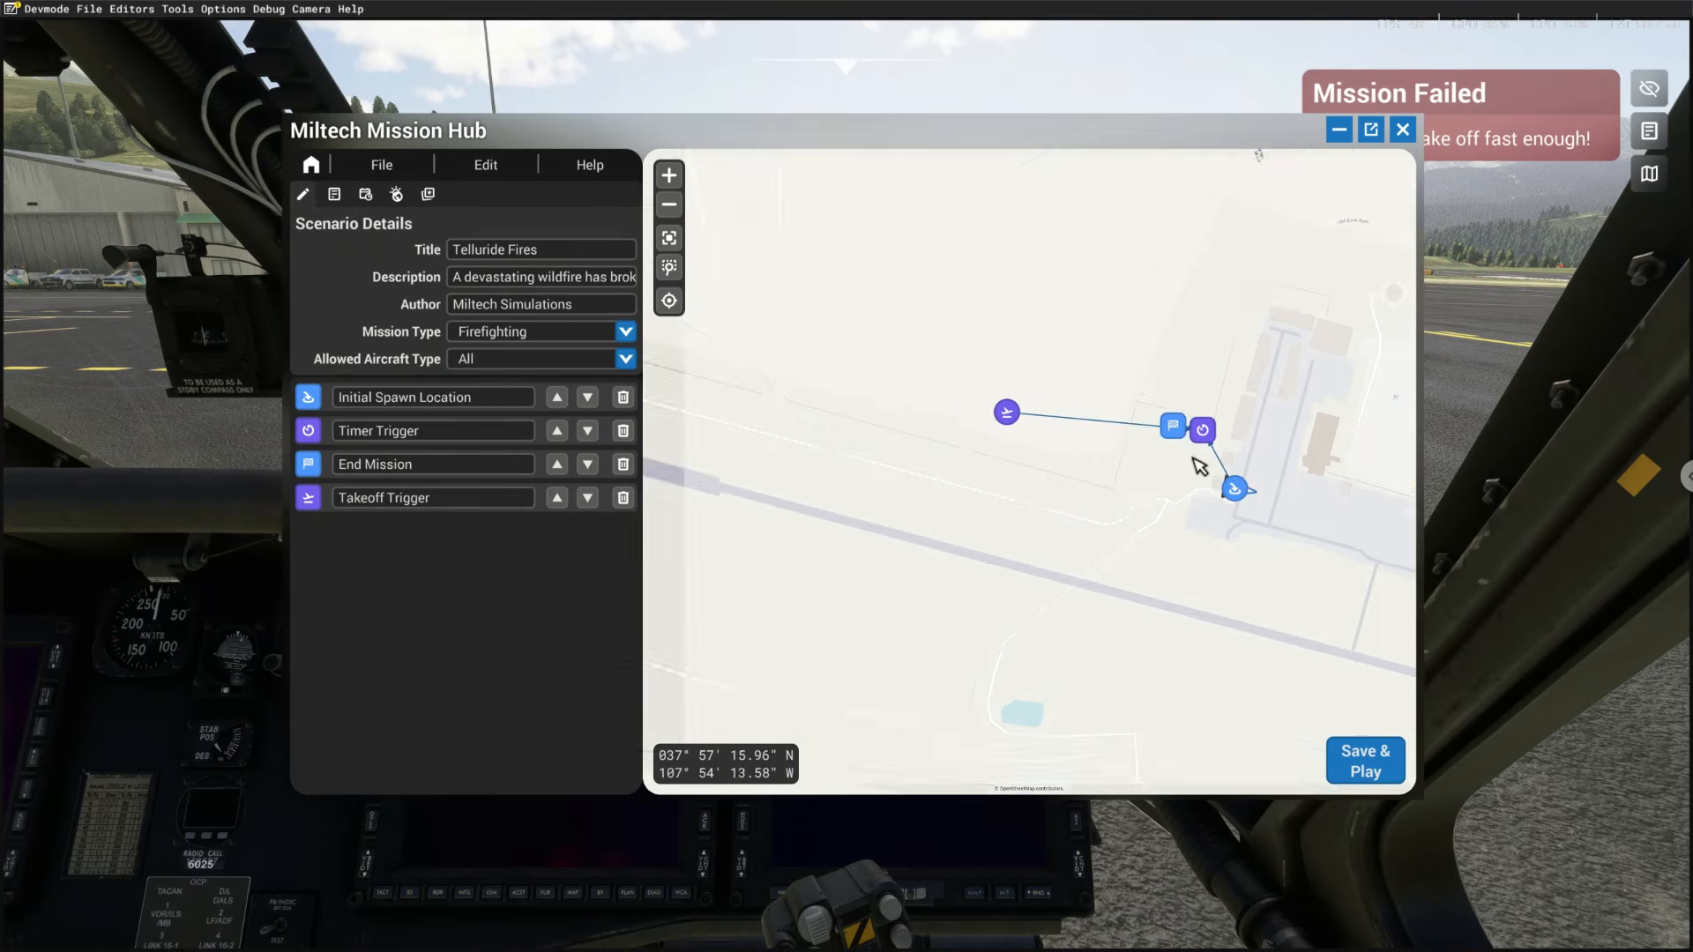
{"action": "scroll", "coordinate": [1225, 465], "scroll_direction": "down", "scroll_amount": 1}
{"action": "scroll", "coordinate": [1190, 463], "scroll_direction": "up", "scroll_amount": 3}
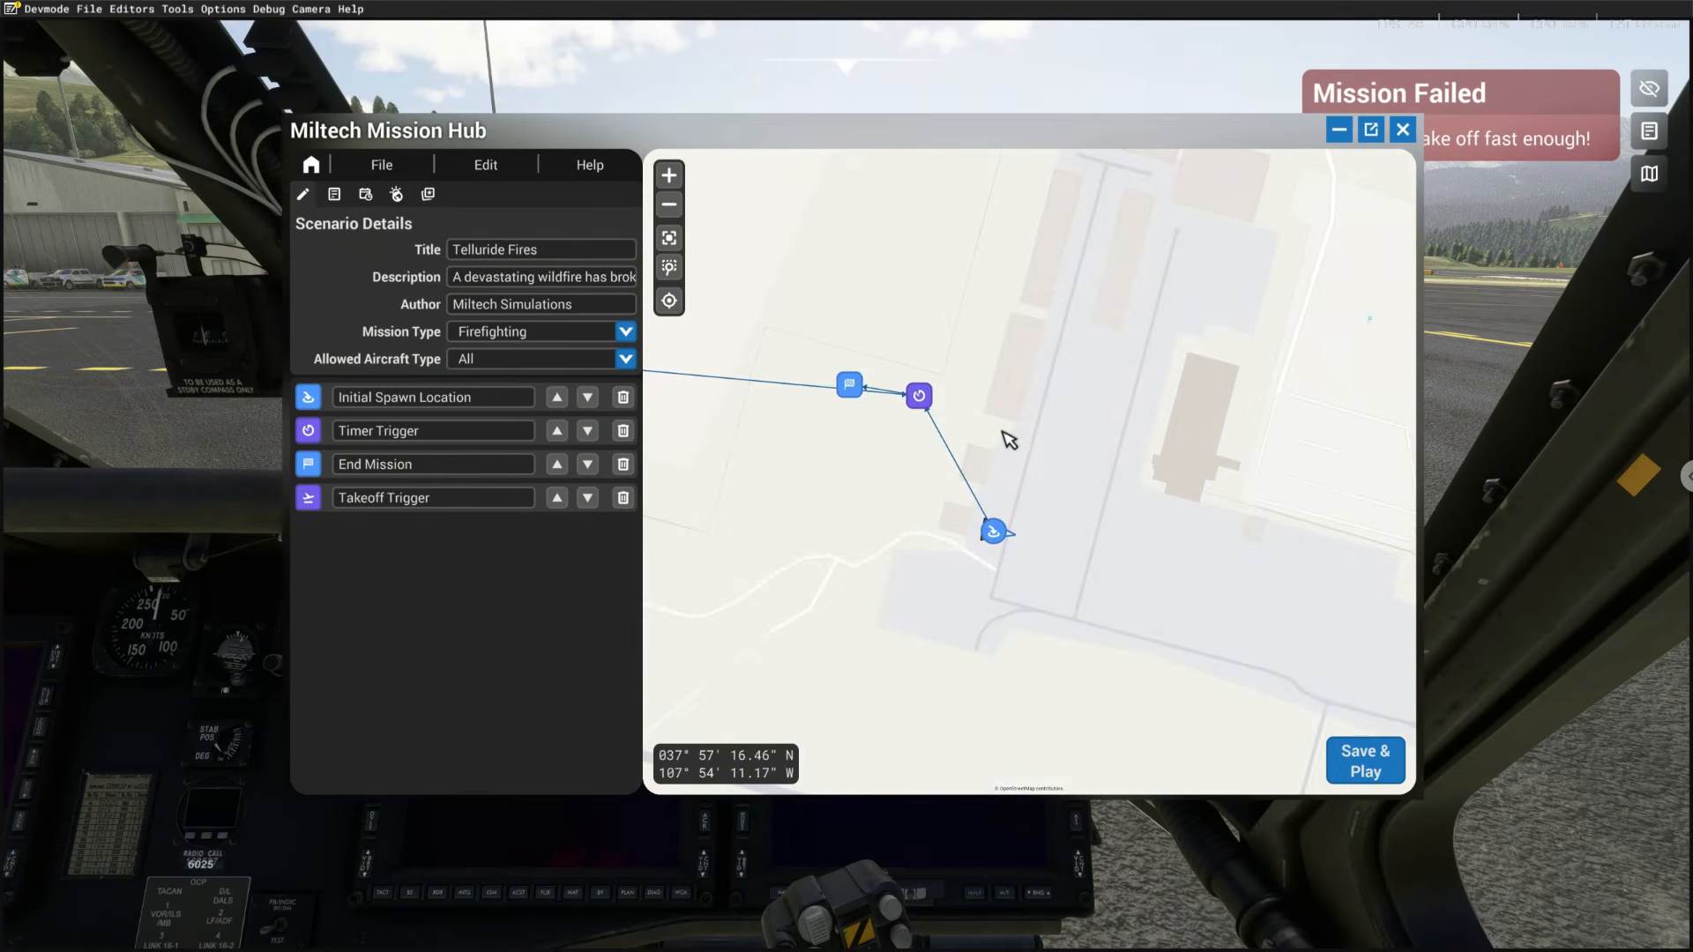
{"action": "left_click_drag", "start_coordinate": [998, 431], "coordinate": [1122, 431]}
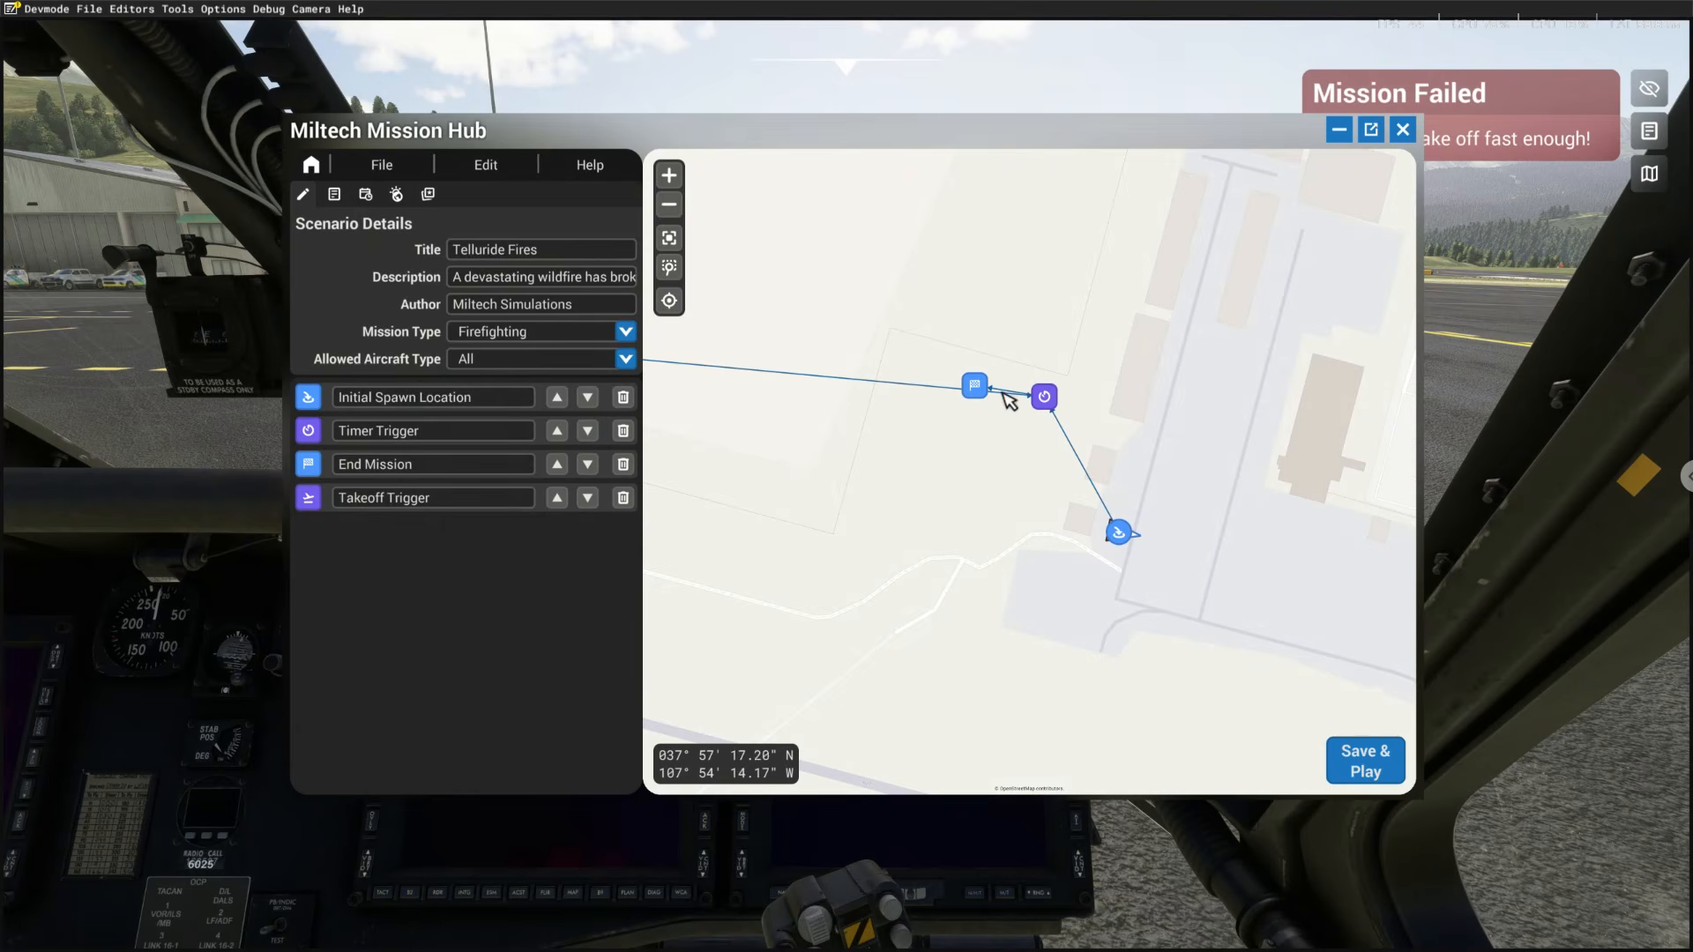
{"action": "left_click_drag", "start_coordinate": [977, 386], "coordinate": [983, 304]}
Rename the timer trigger to "Initial Take off Timer"
{"action": "right_click", "coordinate": [911, 526]}
{"action": "left_click_drag", "start_coordinate": [911, 526], "coordinate": [1021, 476]}
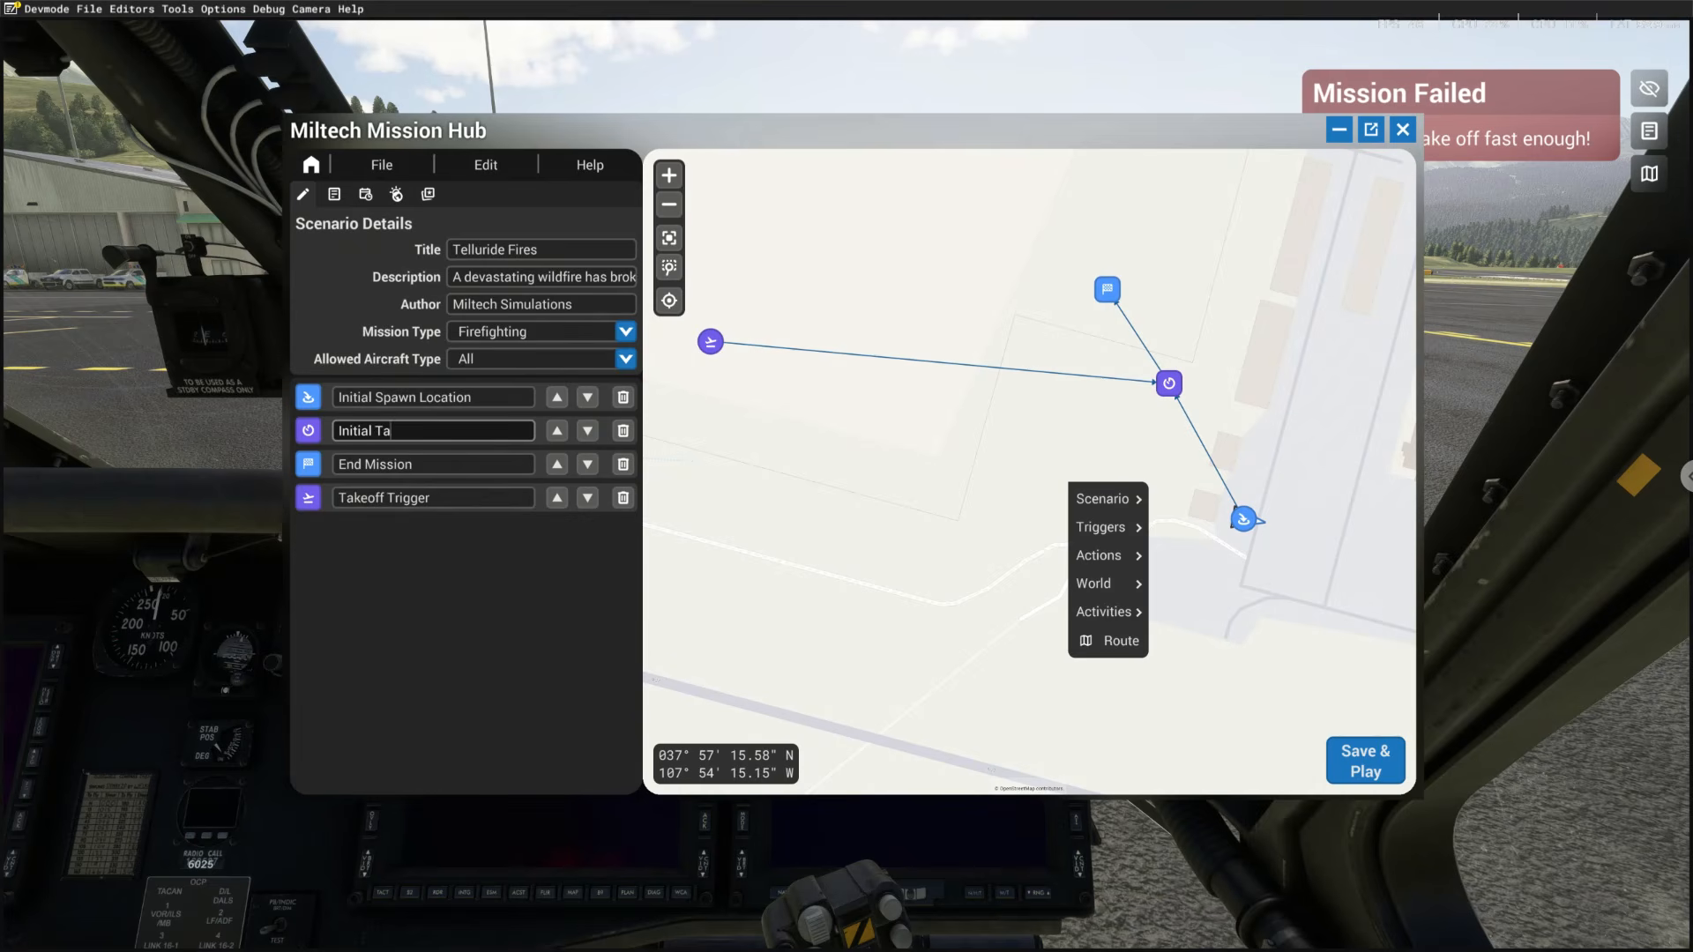
{"action": "type", "text": "ff Timer"}
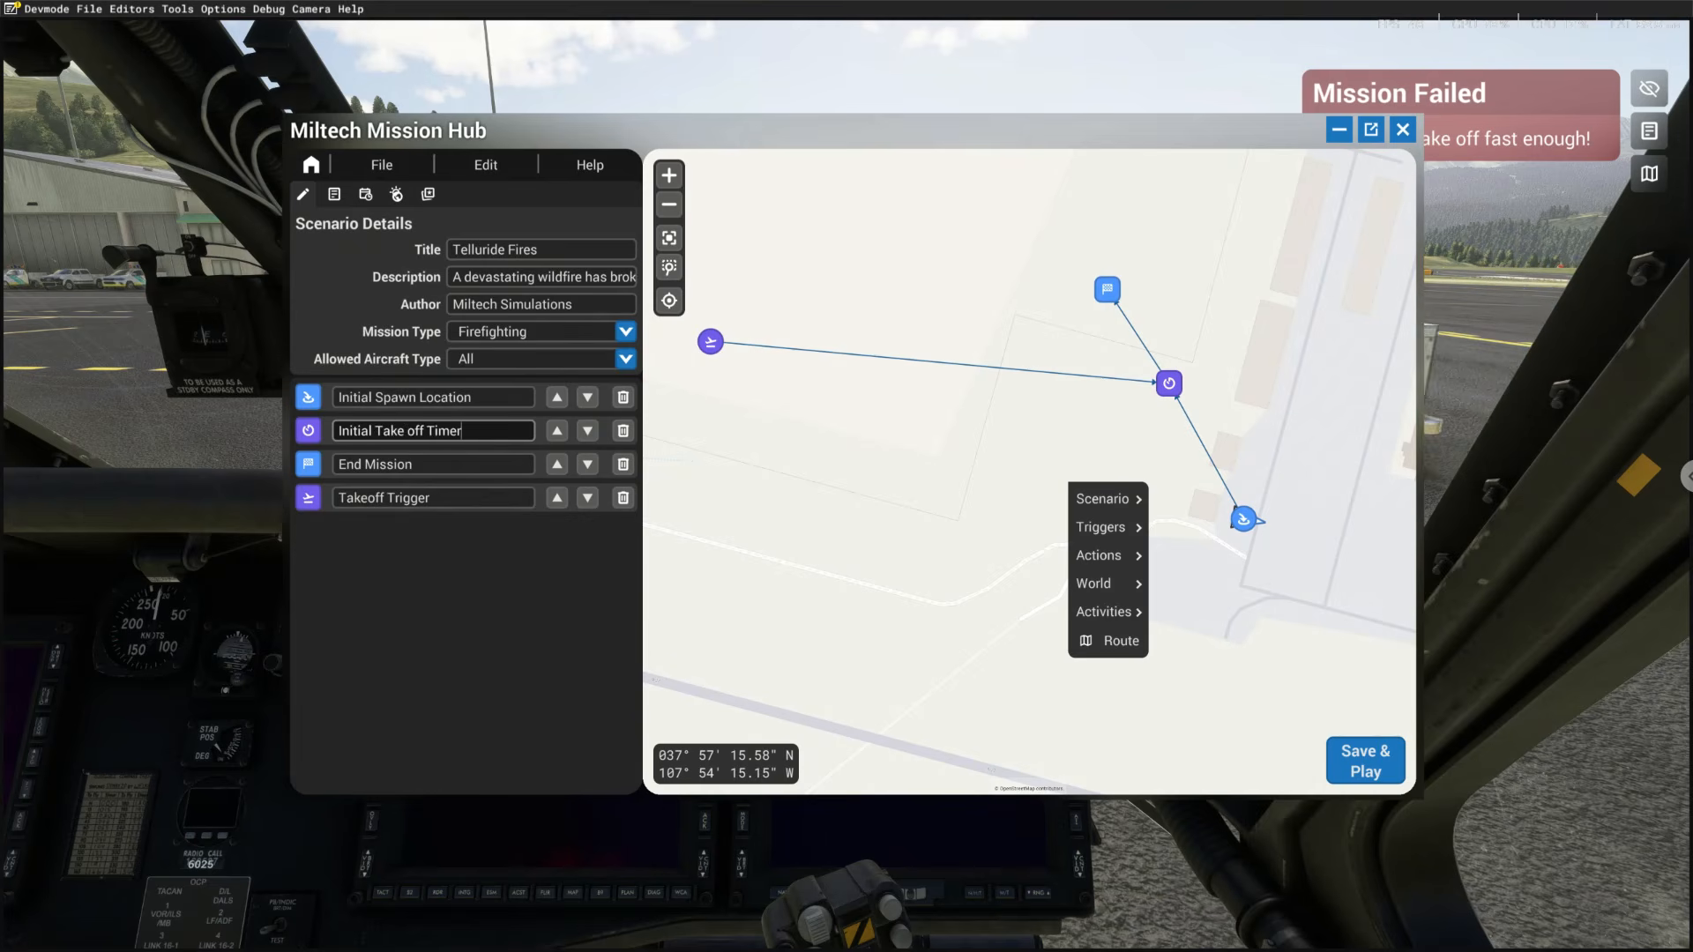
Rename the End Mission item to "End Mission - Failed Takeoff"
{"action": "left_click", "coordinate": [452, 465]}
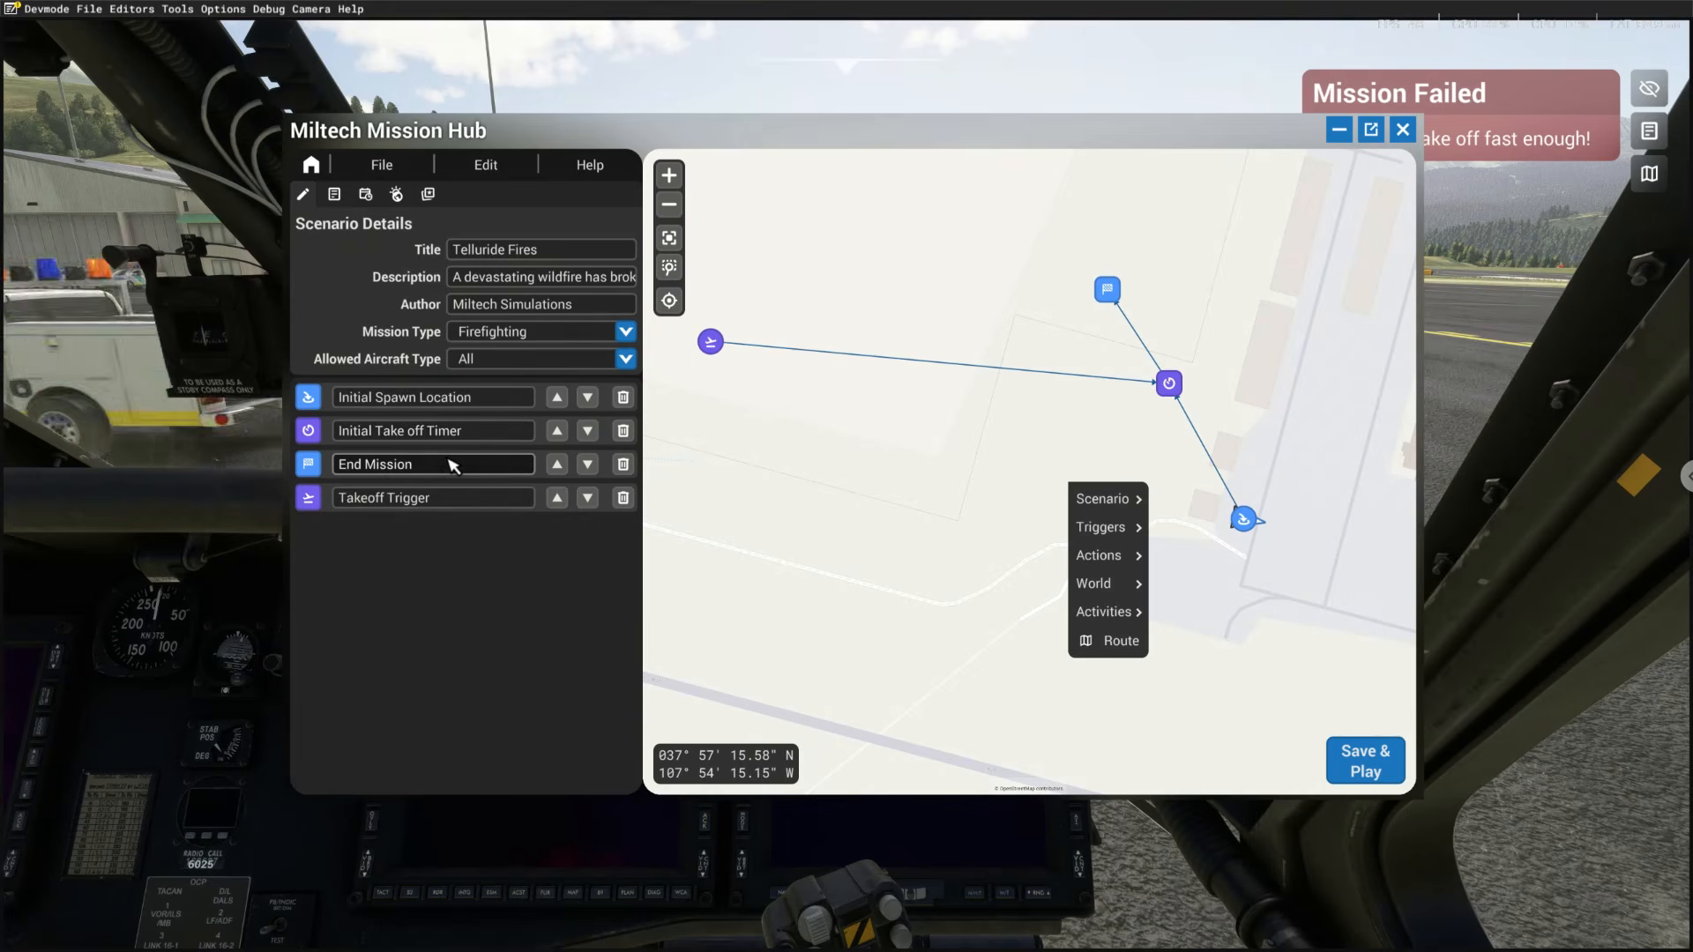
{"action": "type", "text": "- Failed "}
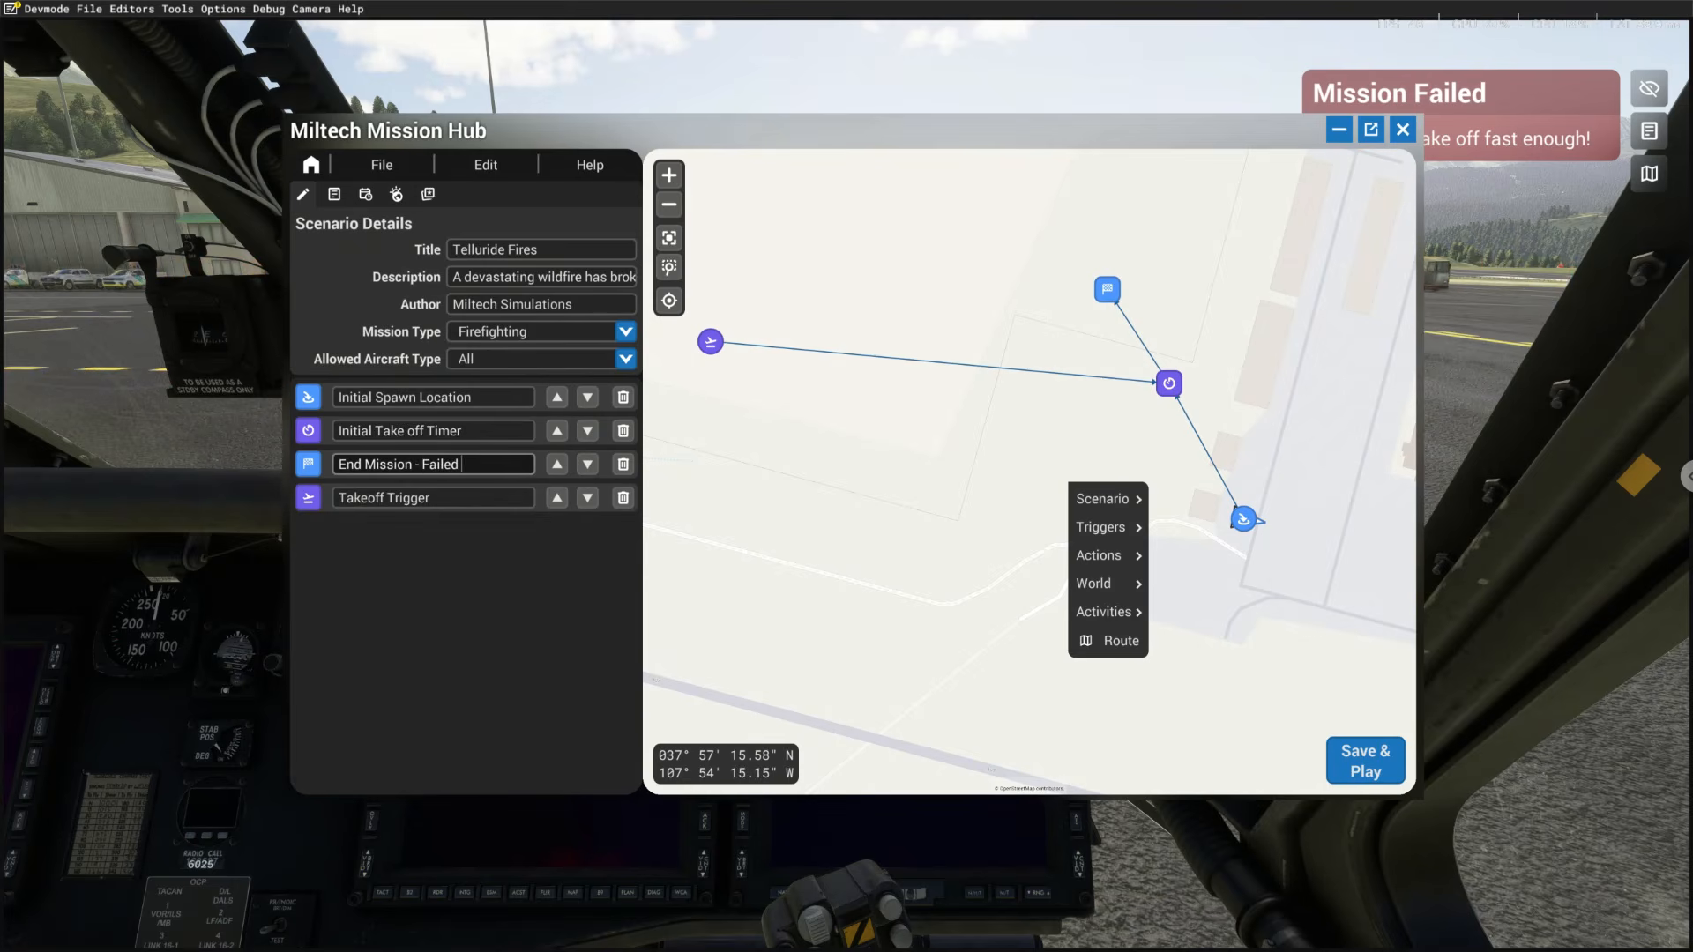
{"action": "type", "text": "Takoff"}
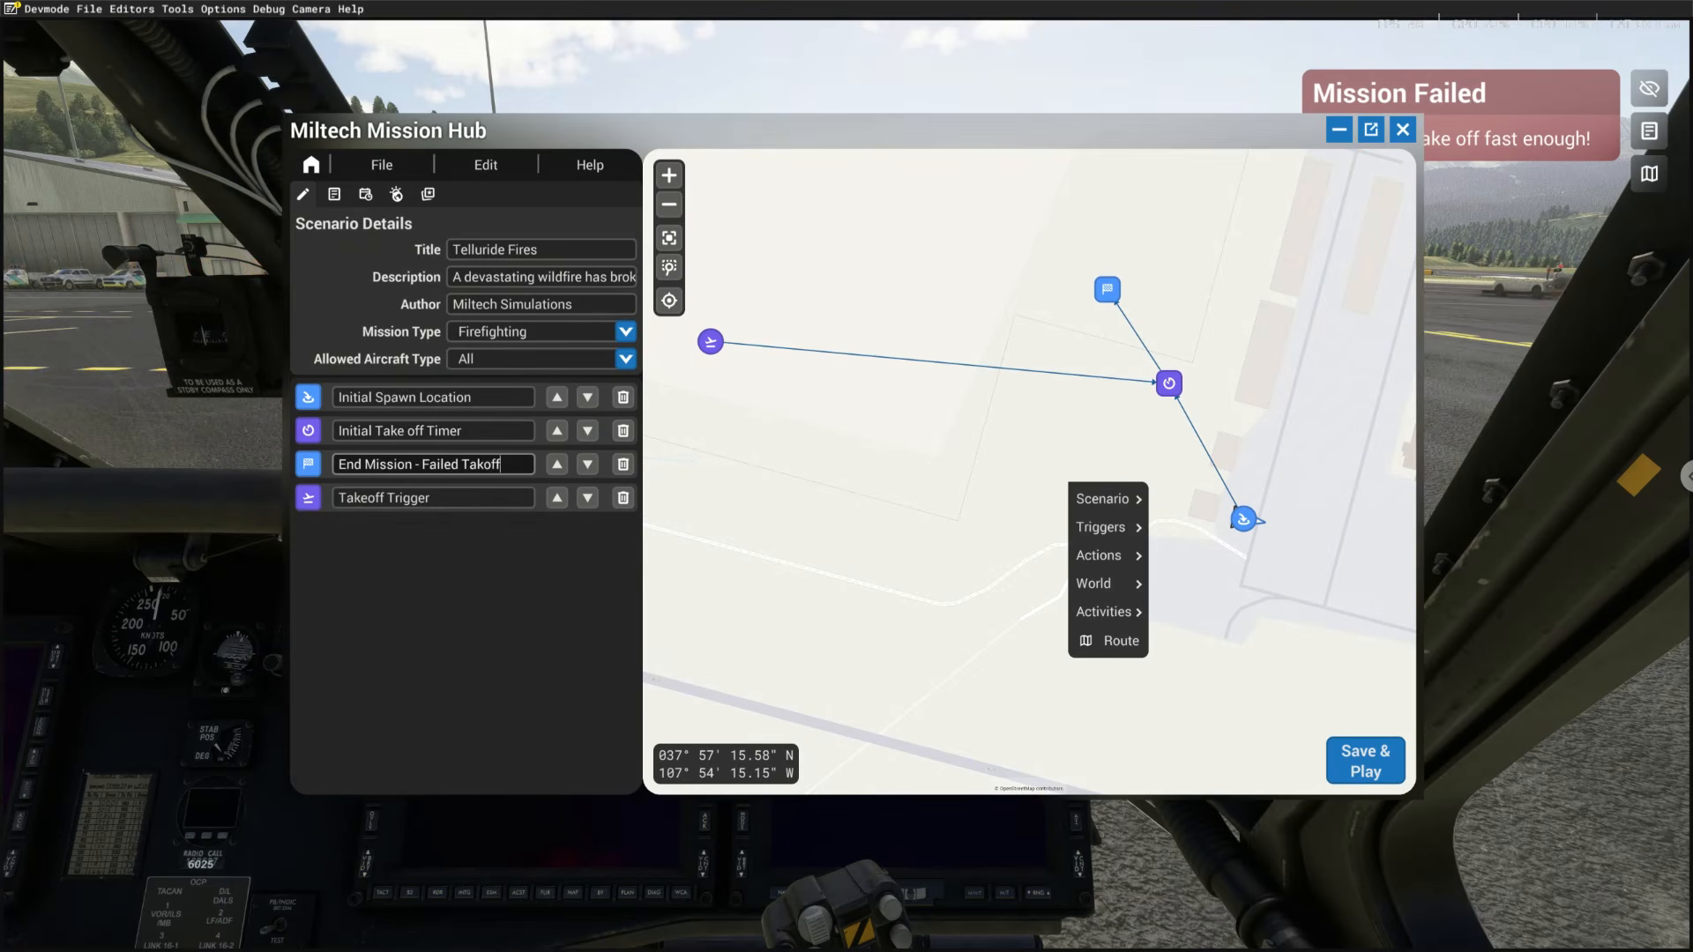
{"action": "left_click", "coordinate": [480, 467]}
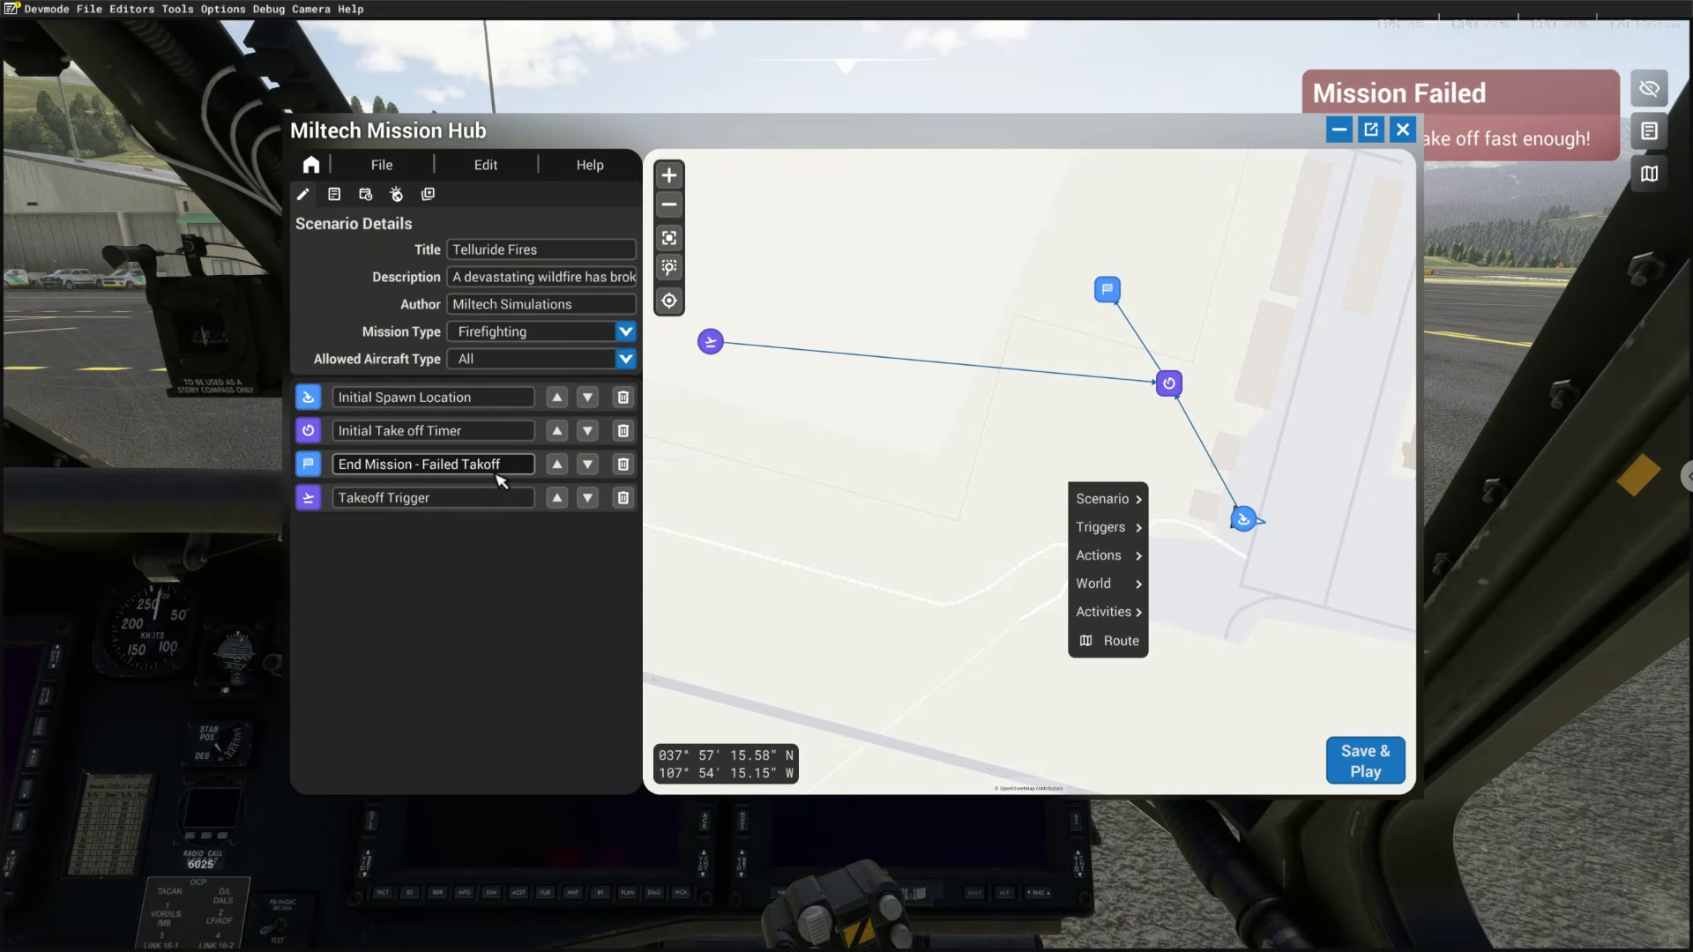
{"action": "left_click", "coordinate": [482, 500]}
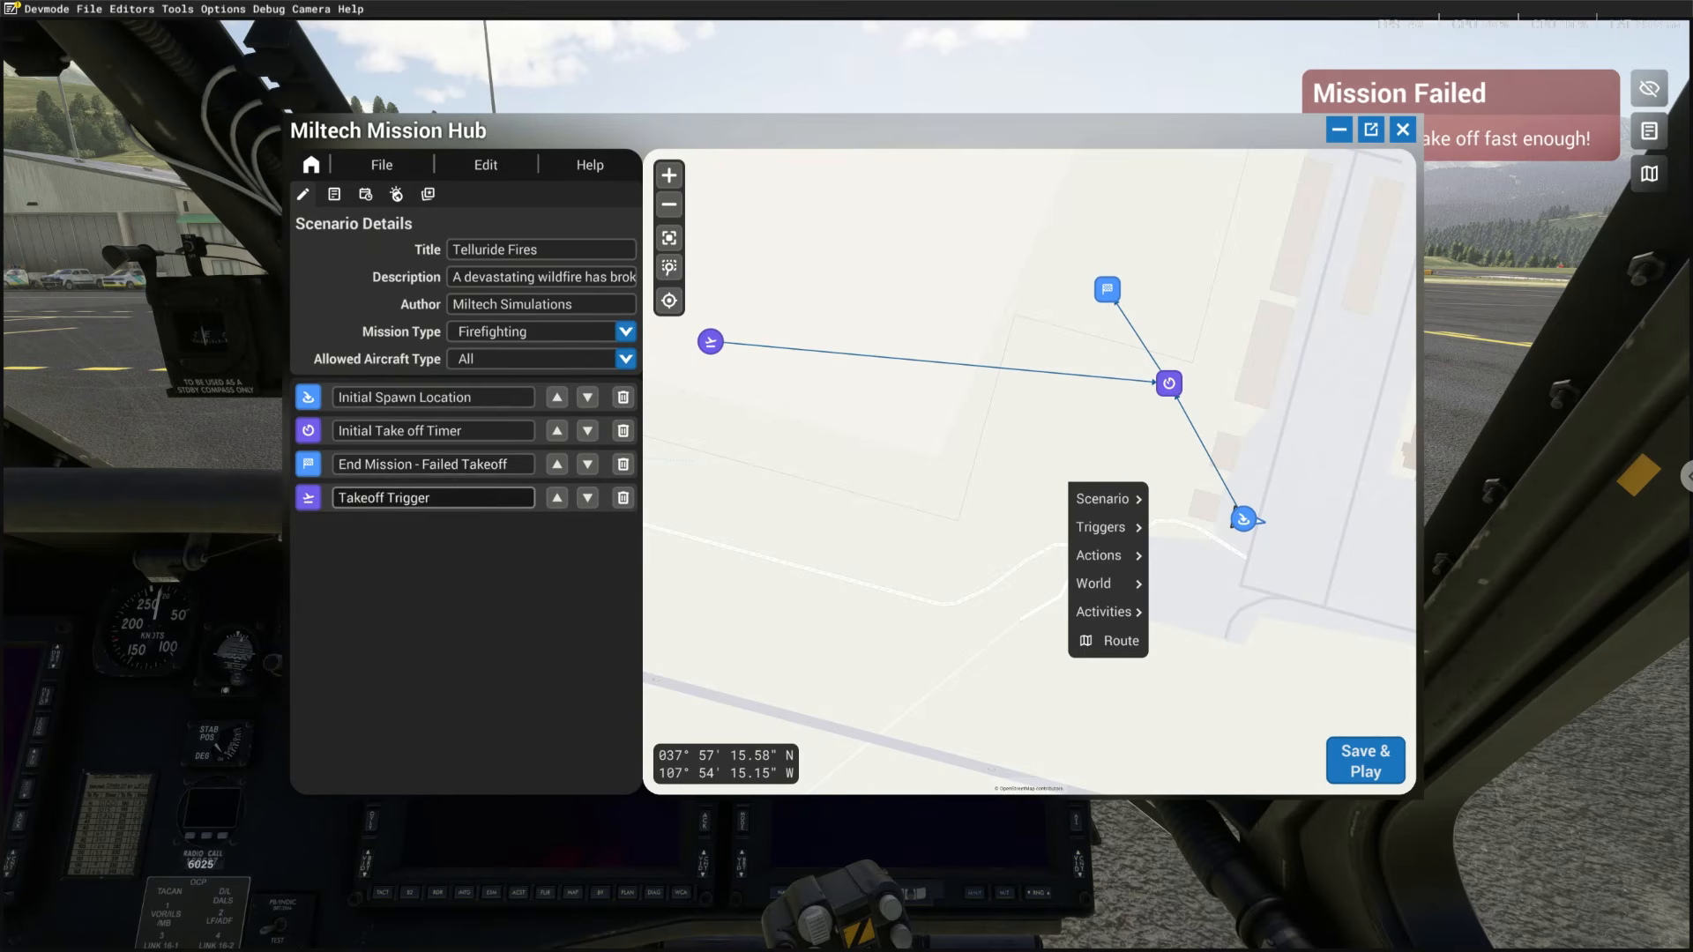
Save the scenario and play it, starting the flight once the helicopter is ready
{"action": "mouse_move", "coordinate": [1137, 526]}
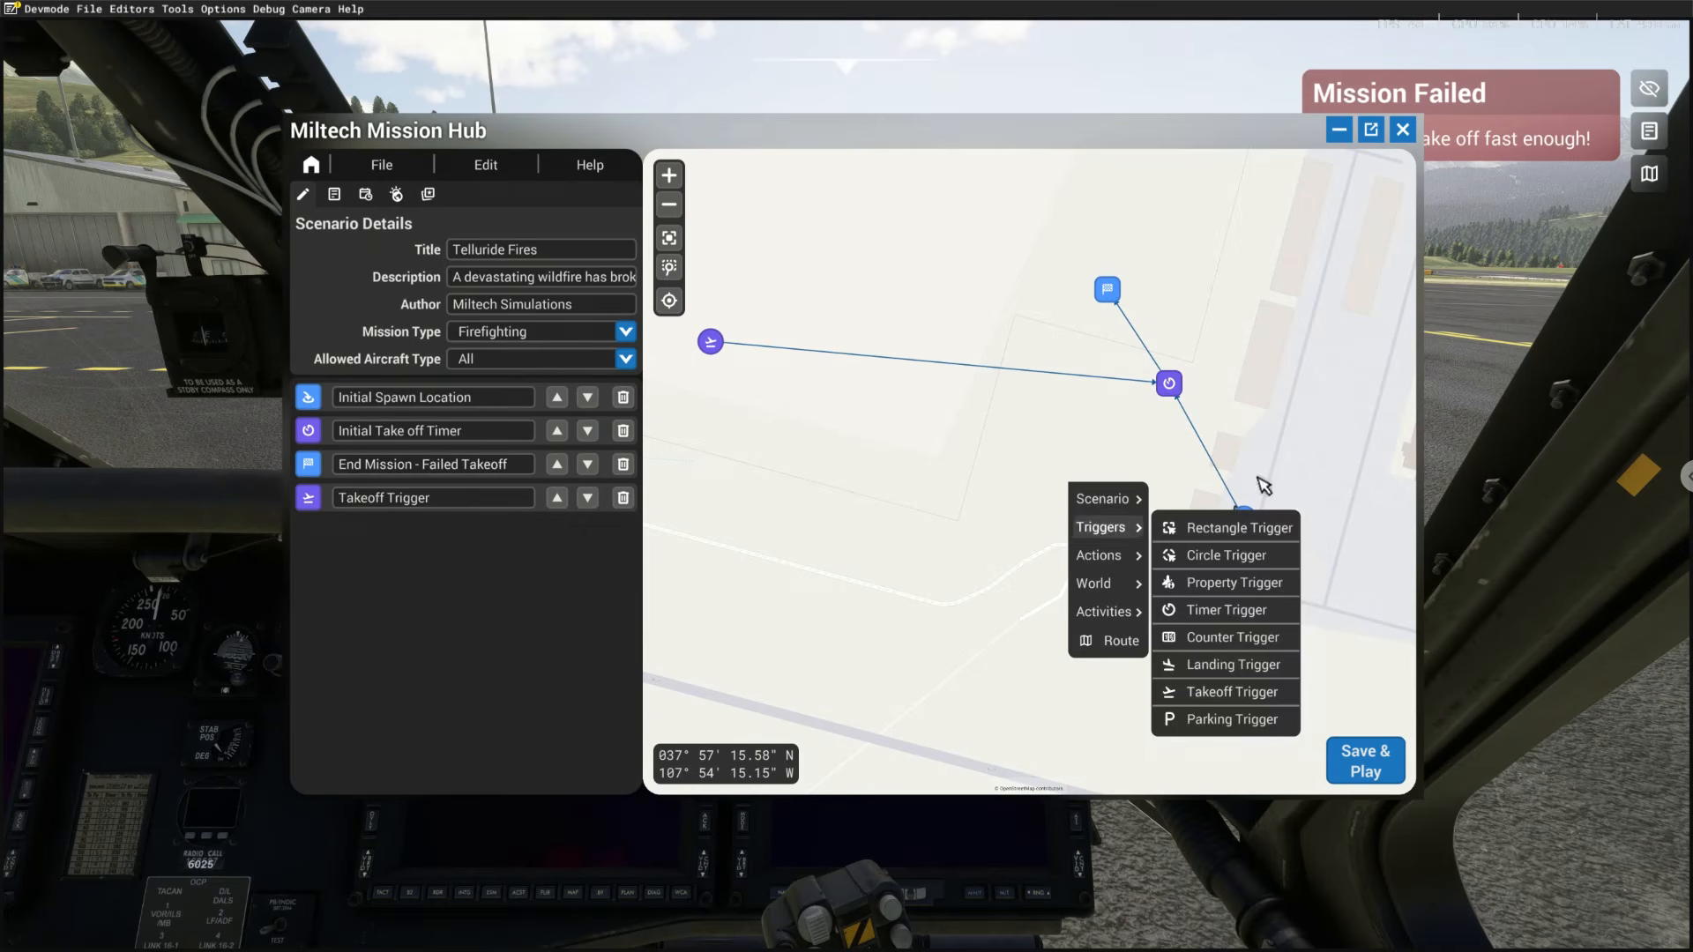
{"action": "left_click", "coordinate": [1235, 392]}
{"action": "mouse_move", "coordinate": [1250, 532]}
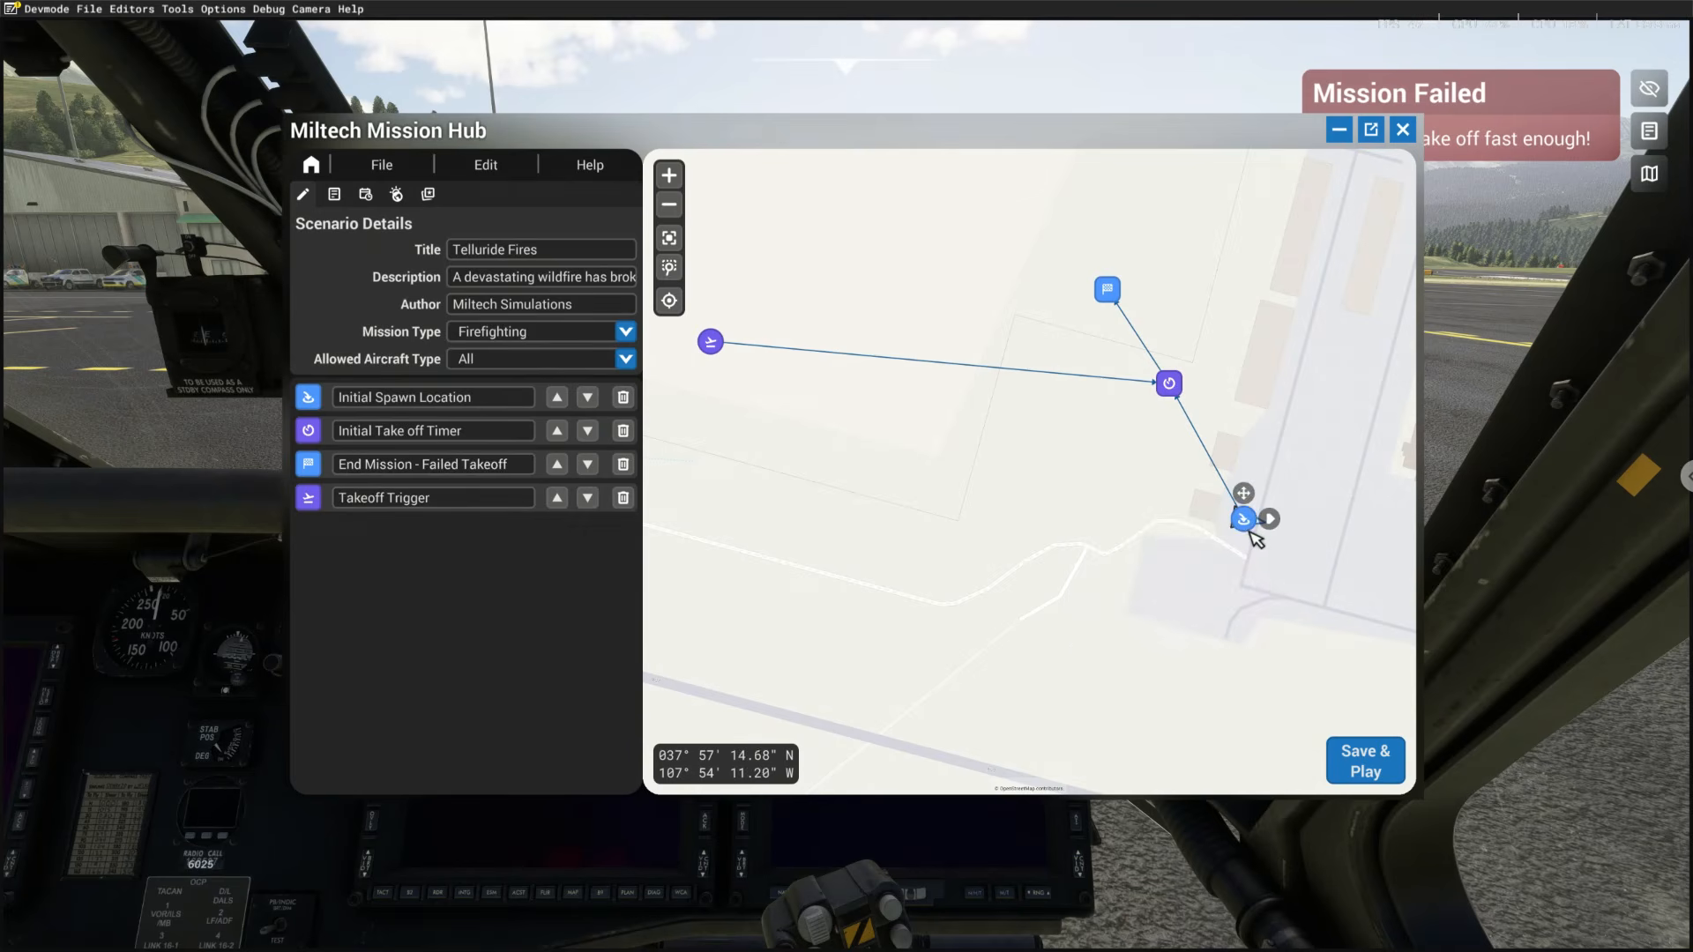
{"action": "mouse_move", "coordinate": [1182, 400]}
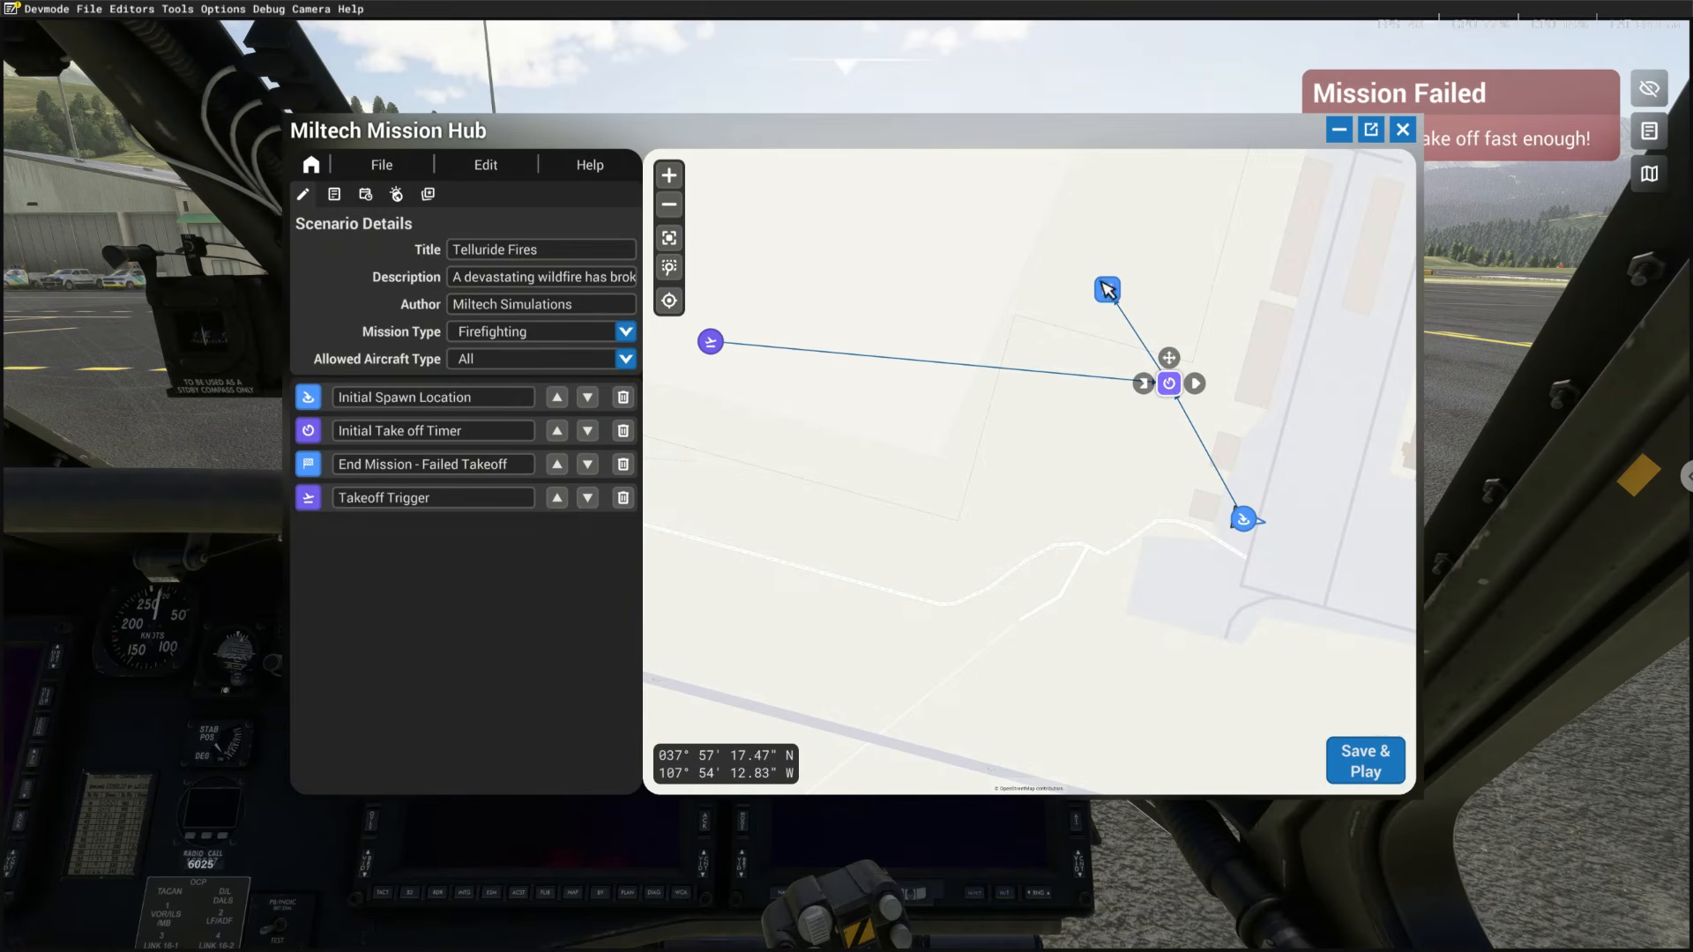
{"action": "mouse_move", "coordinate": [1116, 294]}
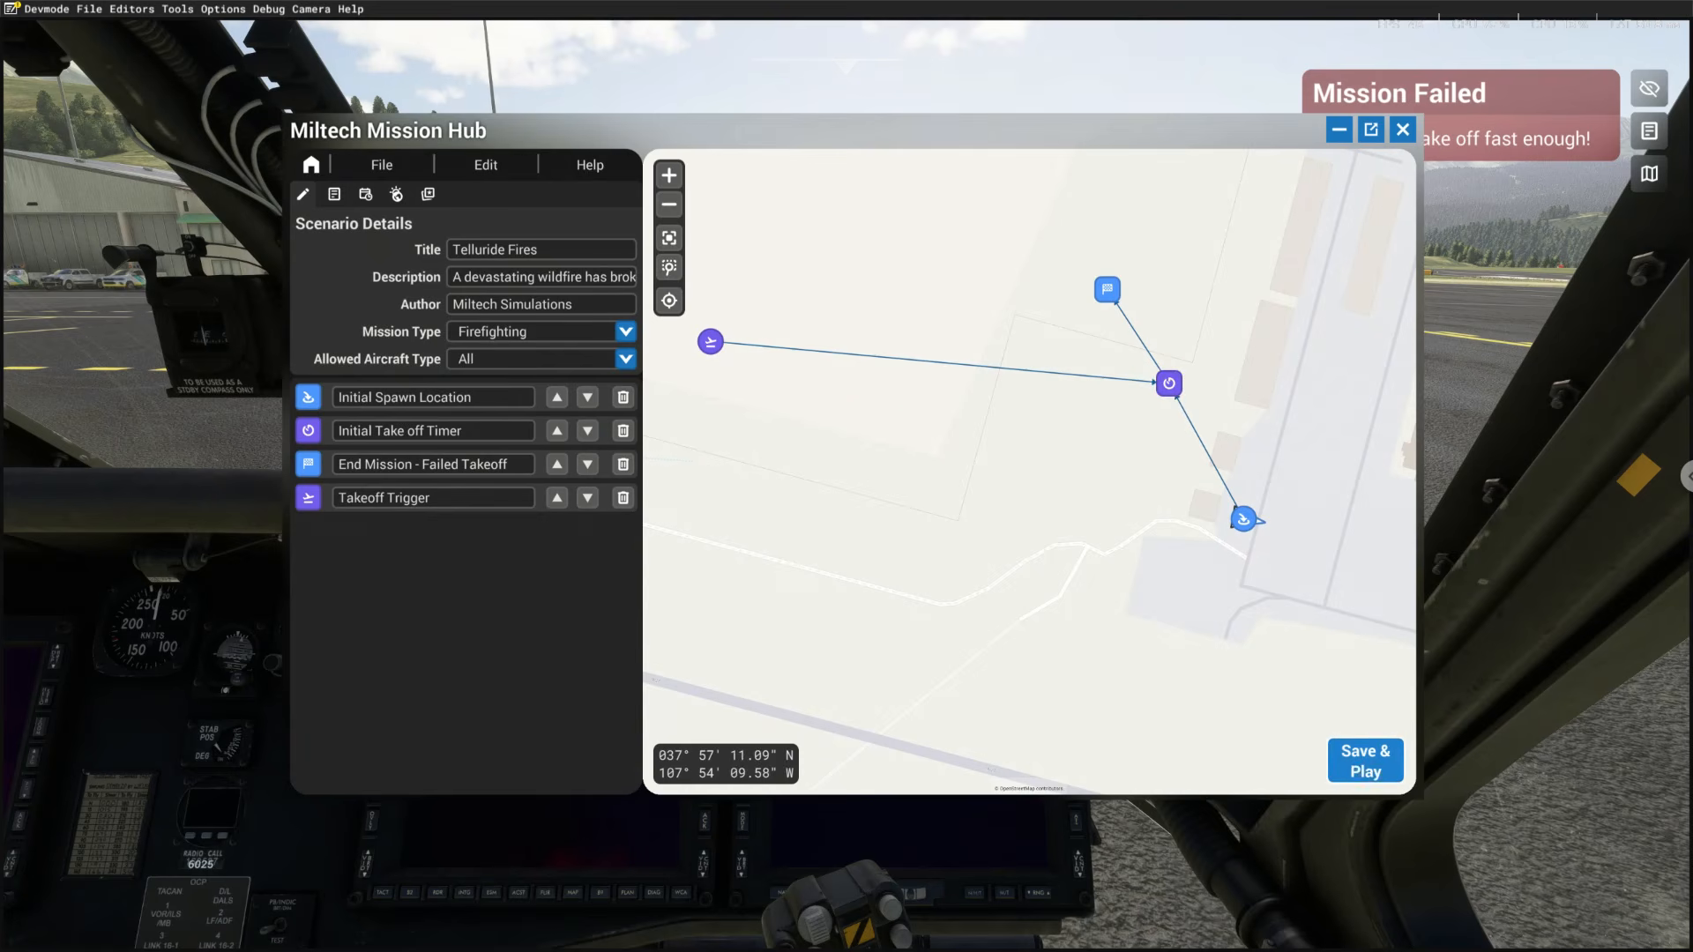
{"action": "left_click", "coordinate": [1365, 760]}
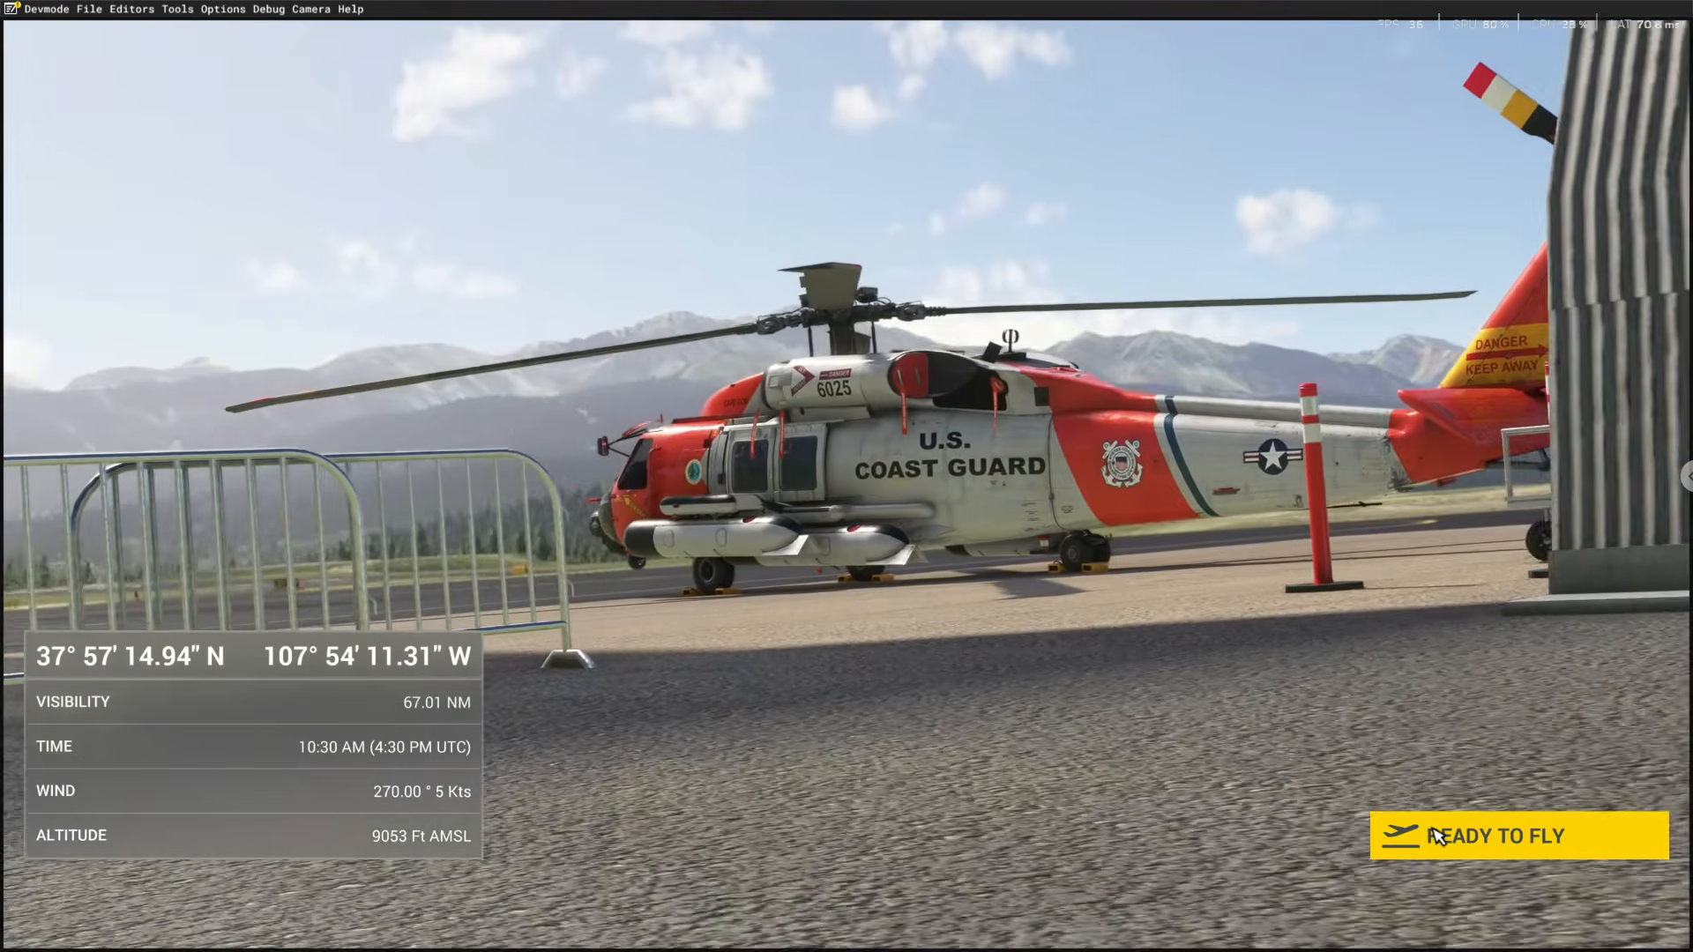
{"action": "left_click", "coordinate": [1435, 836]}
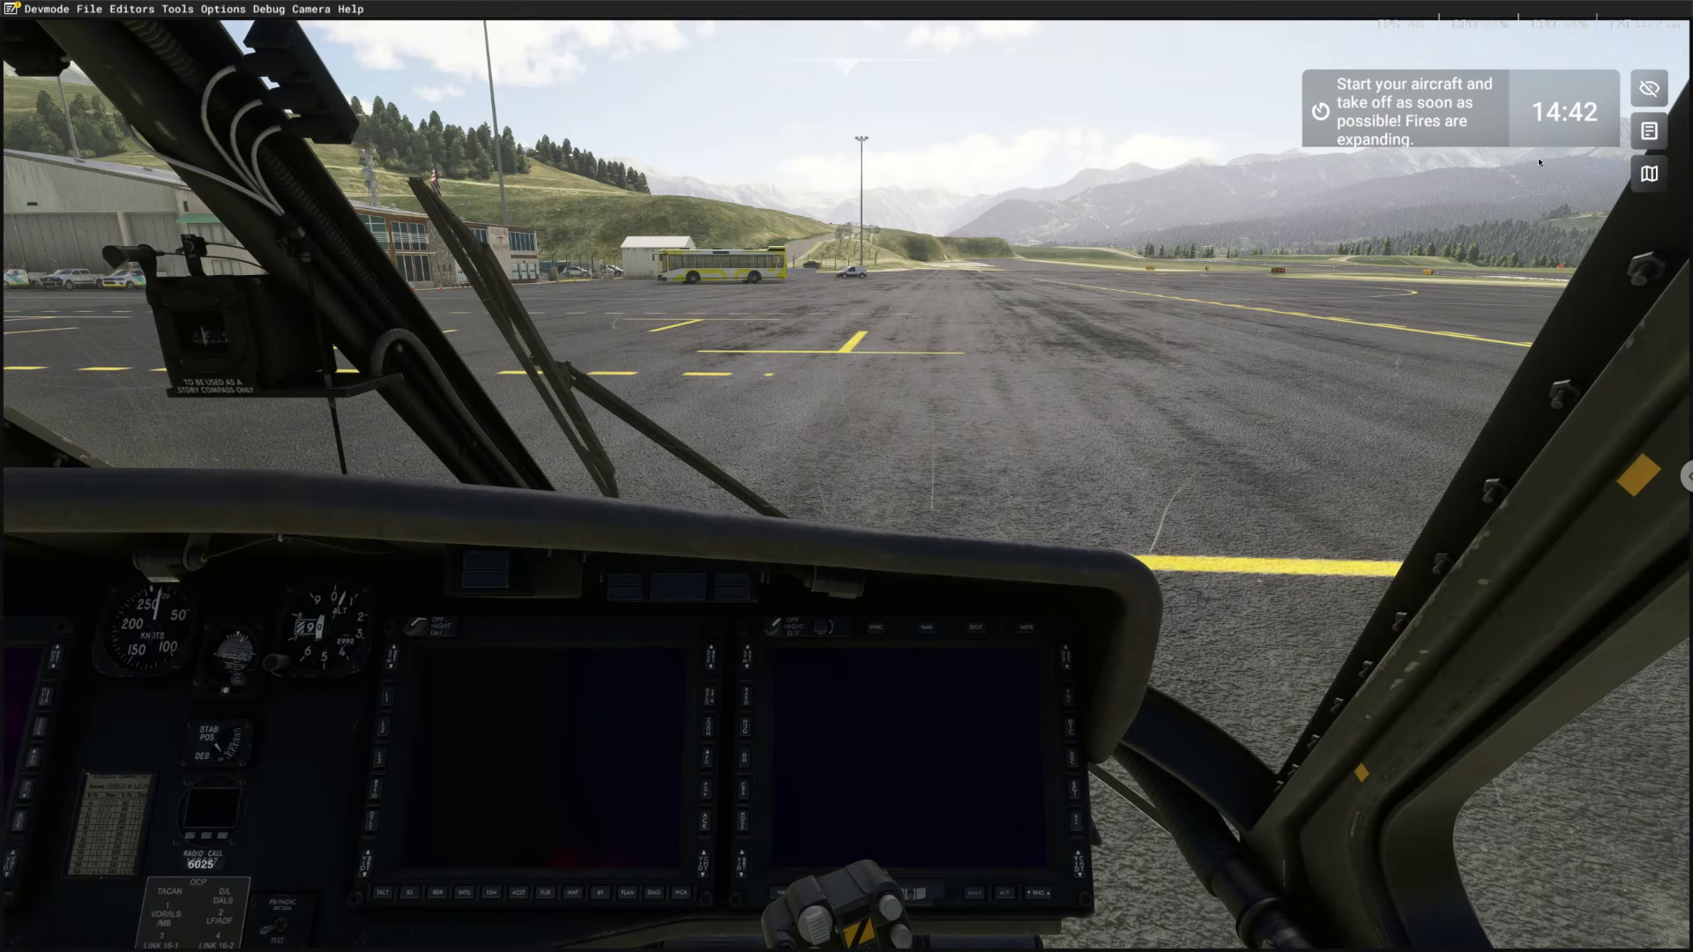
View the helicopter from outside, return to the cockpit, and reopen the Telluride Fires scenario for editing
{"action": "key", "text": "End"}
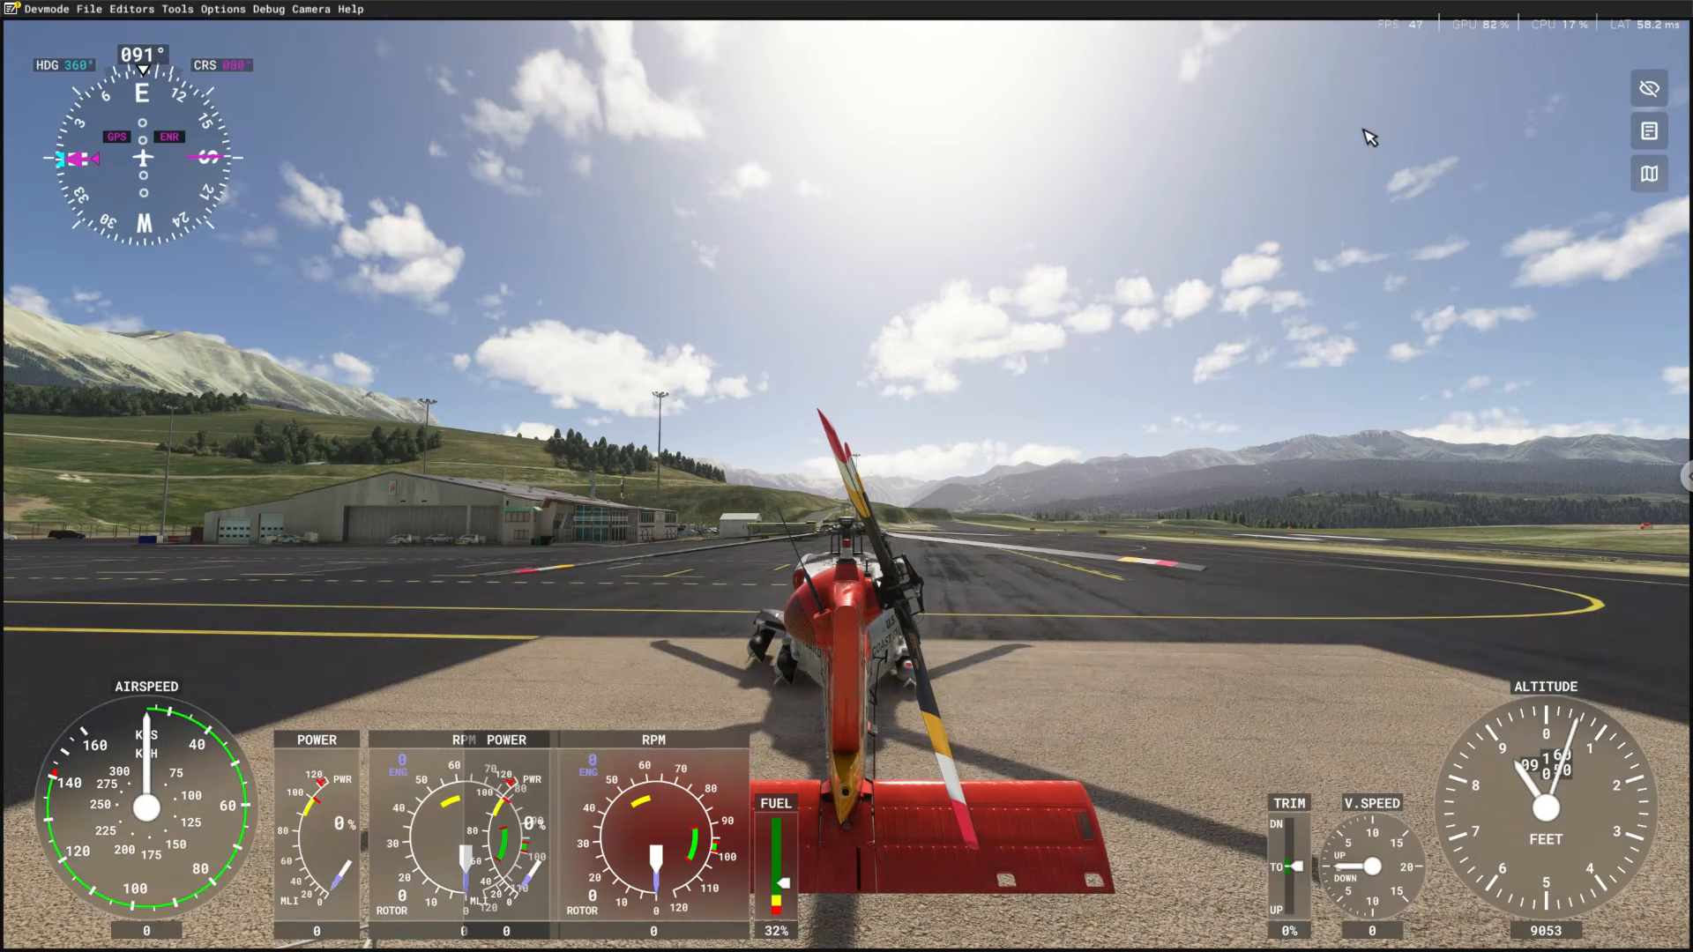
{"action": "key", "text": "End"}
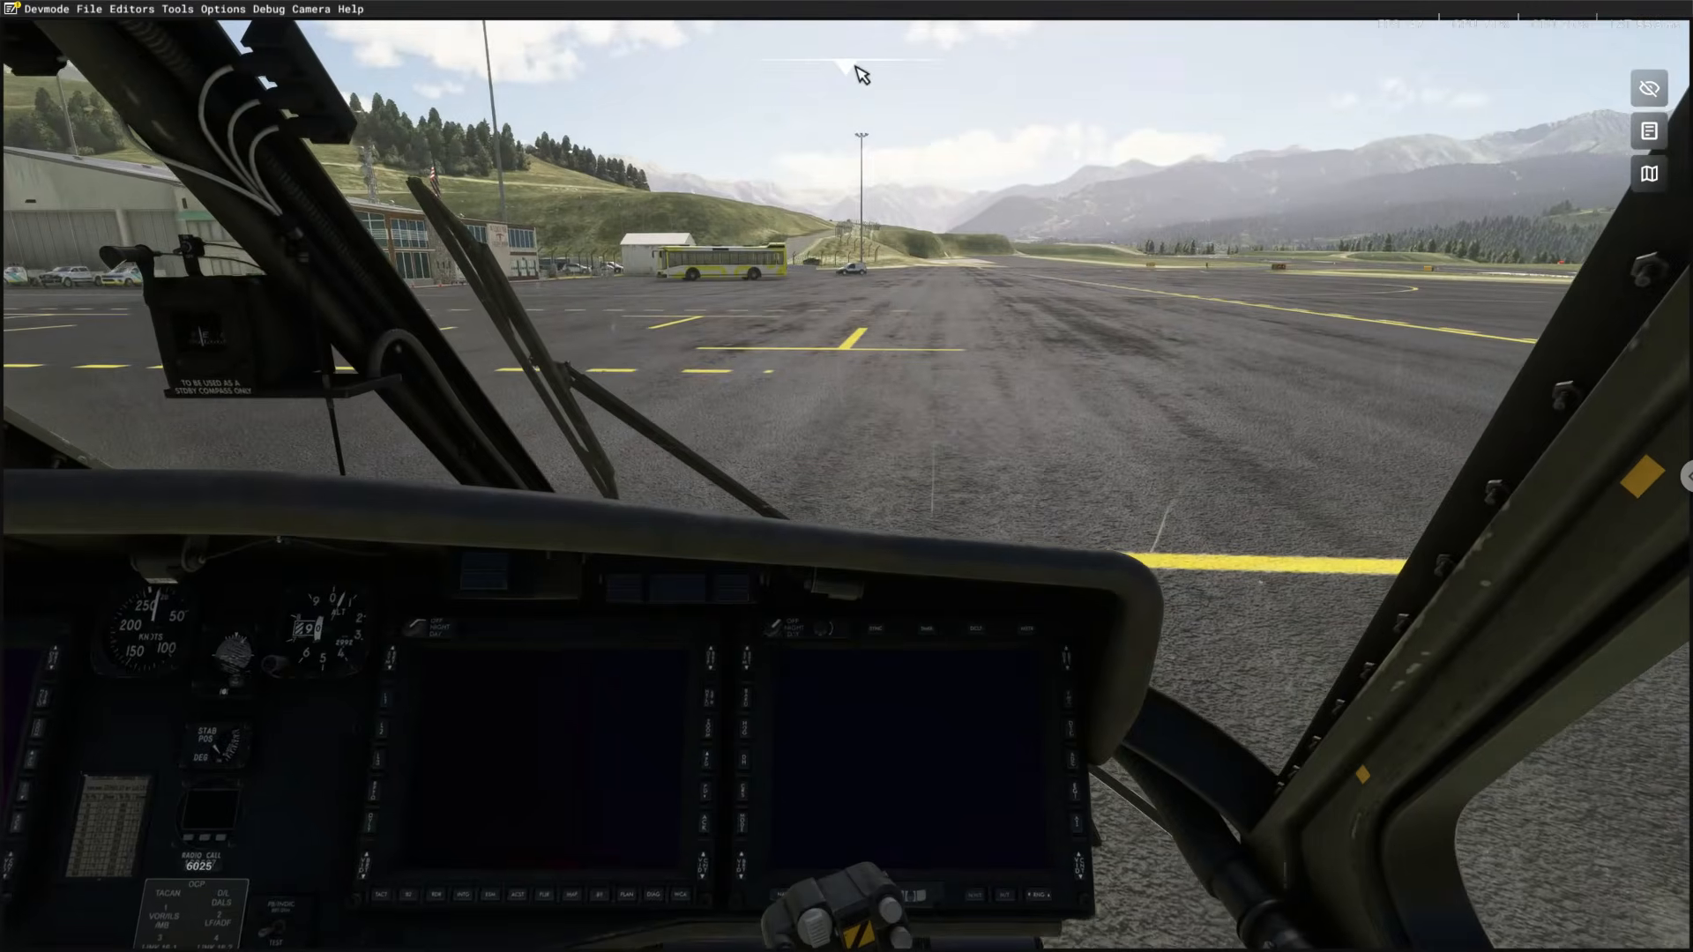
{"action": "mouse_move", "coordinate": [860, 75]}
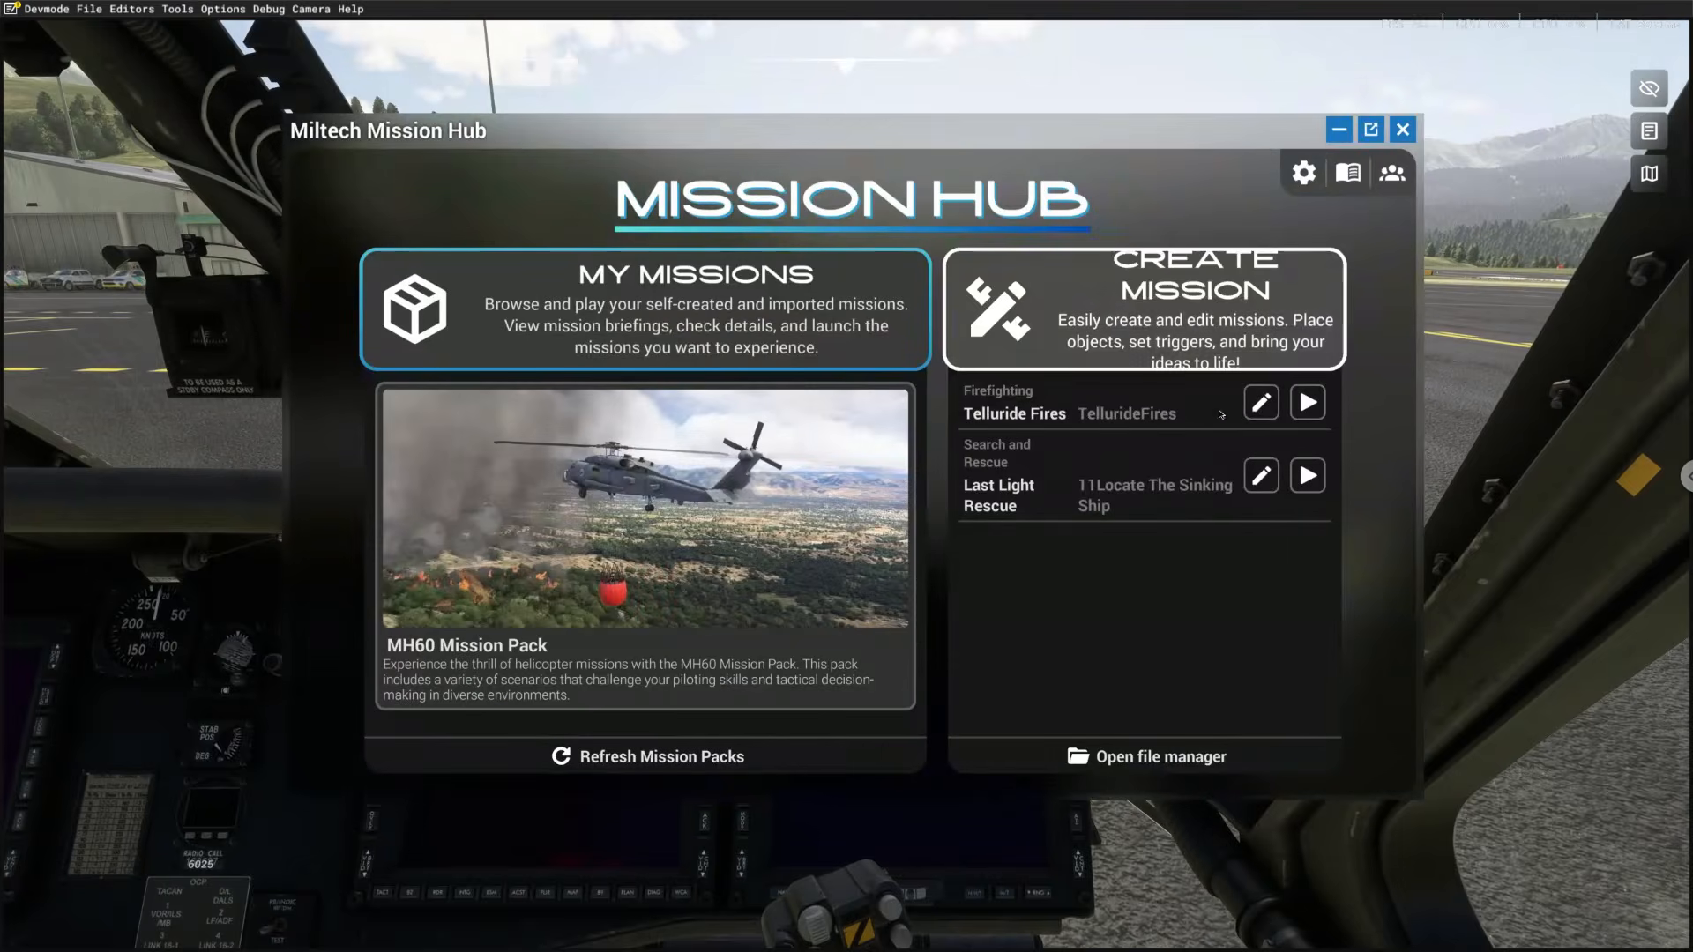
{"action": "left_click", "coordinate": [1261, 404]}
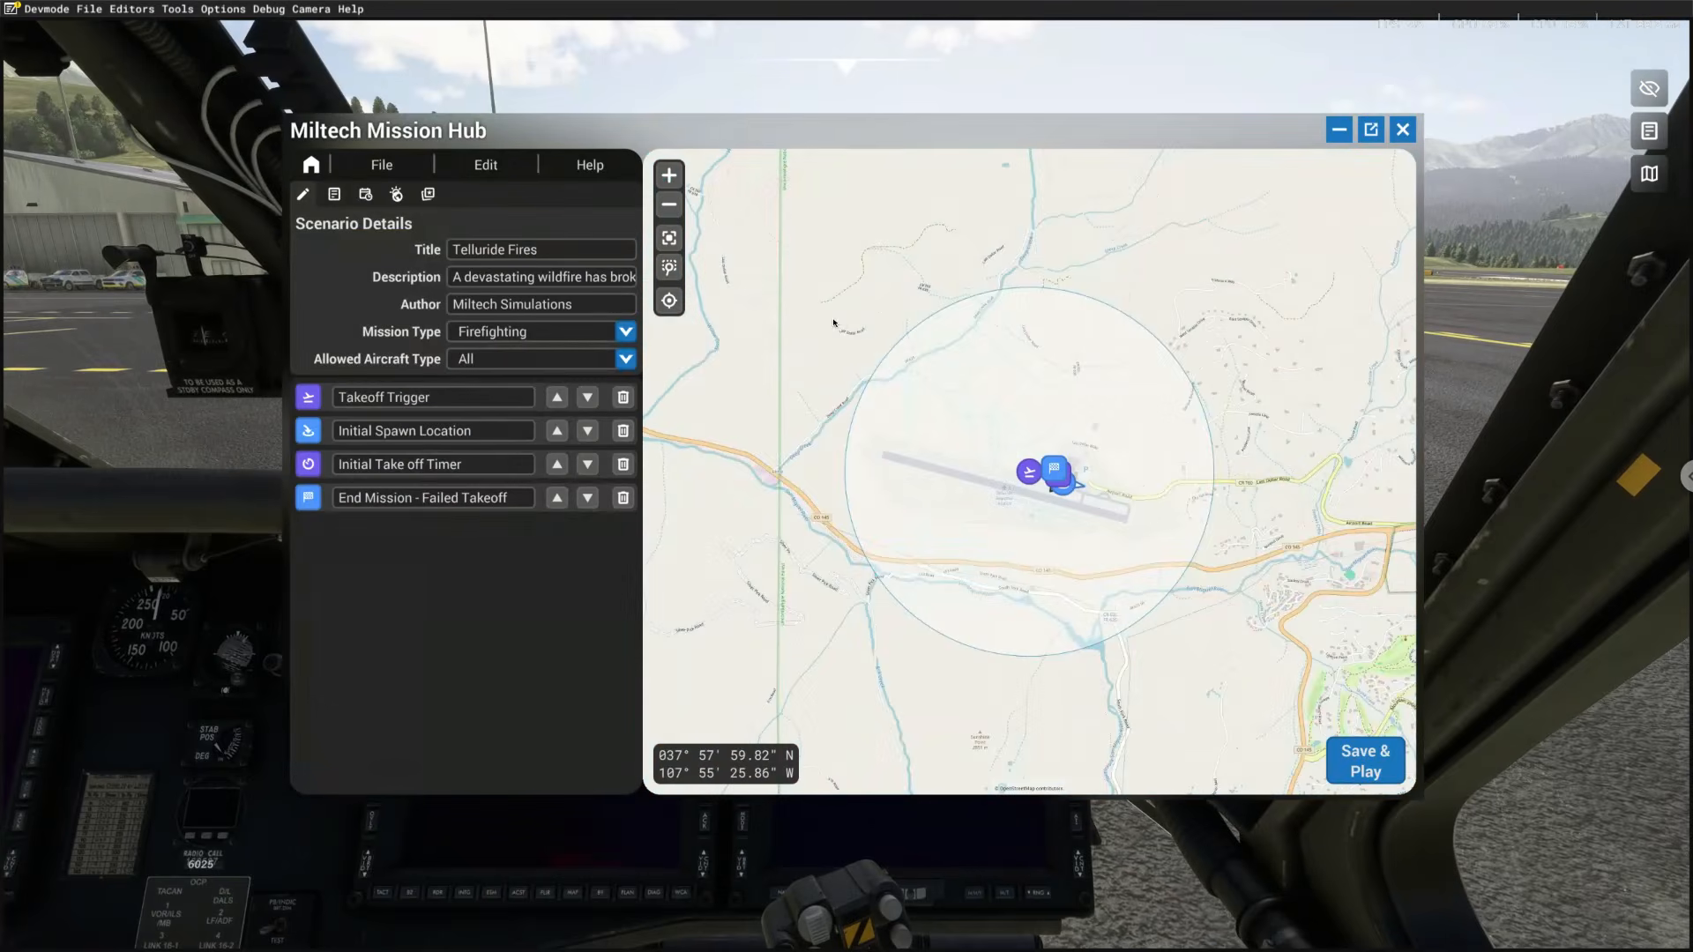
Add a Firefighting activity on the map in the hills north of the town of Telluride
{"action": "scroll", "coordinate": [833, 322], "scroll_direction": "up", "scroll_amount": 3}
{"action": "scroll", "coordinate": [834, 324], "scroll_direction": "down", "scroll_amount": 5}
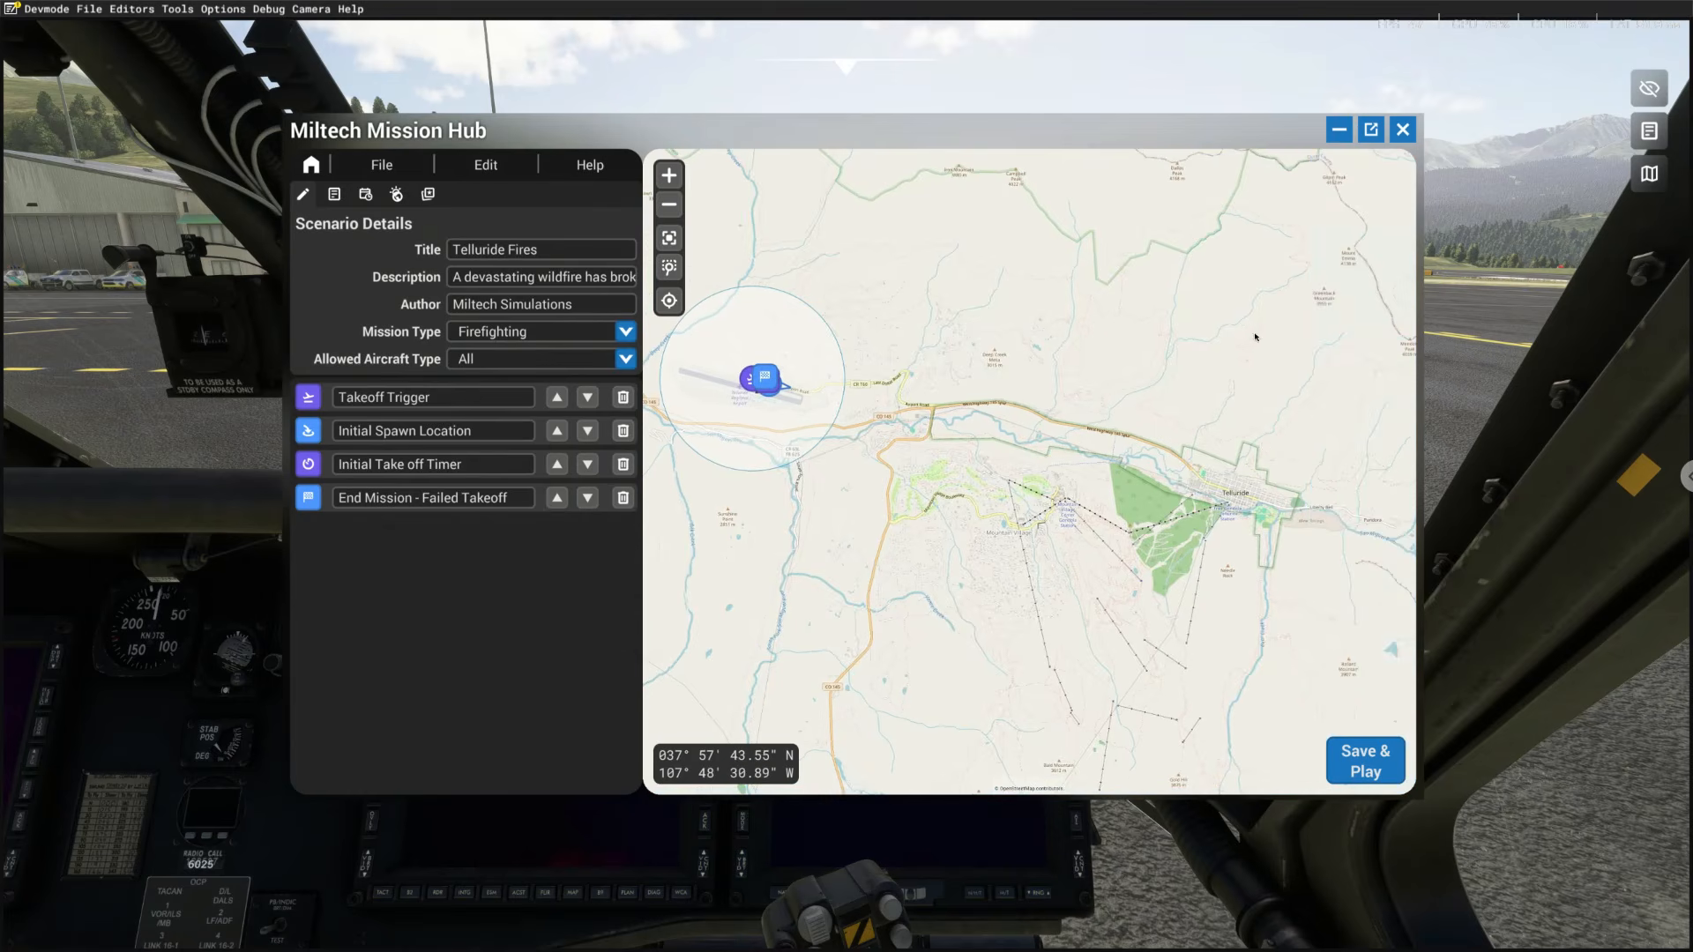
{"action": "right_click", "coordinate": [1261, 336]}
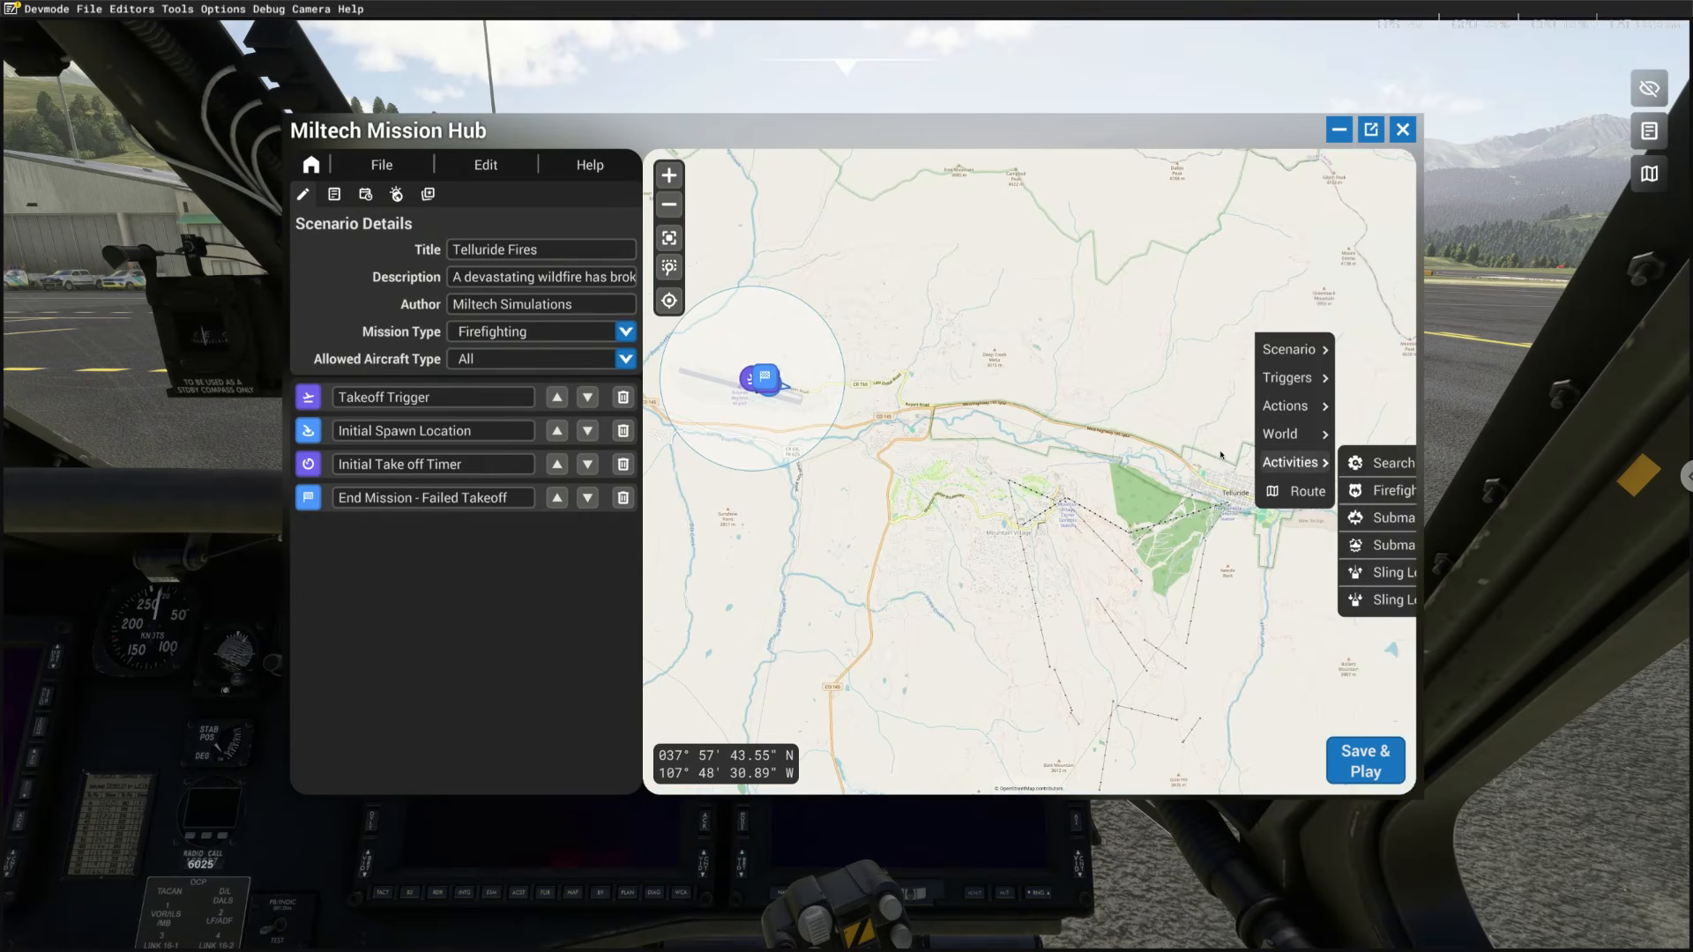
{"action": "left_click_drag", "start_coordinate": [1109, 439], "coordinate": [956, 425]}
{"action": "mouse_move", "coordinate": [1155, 463]}
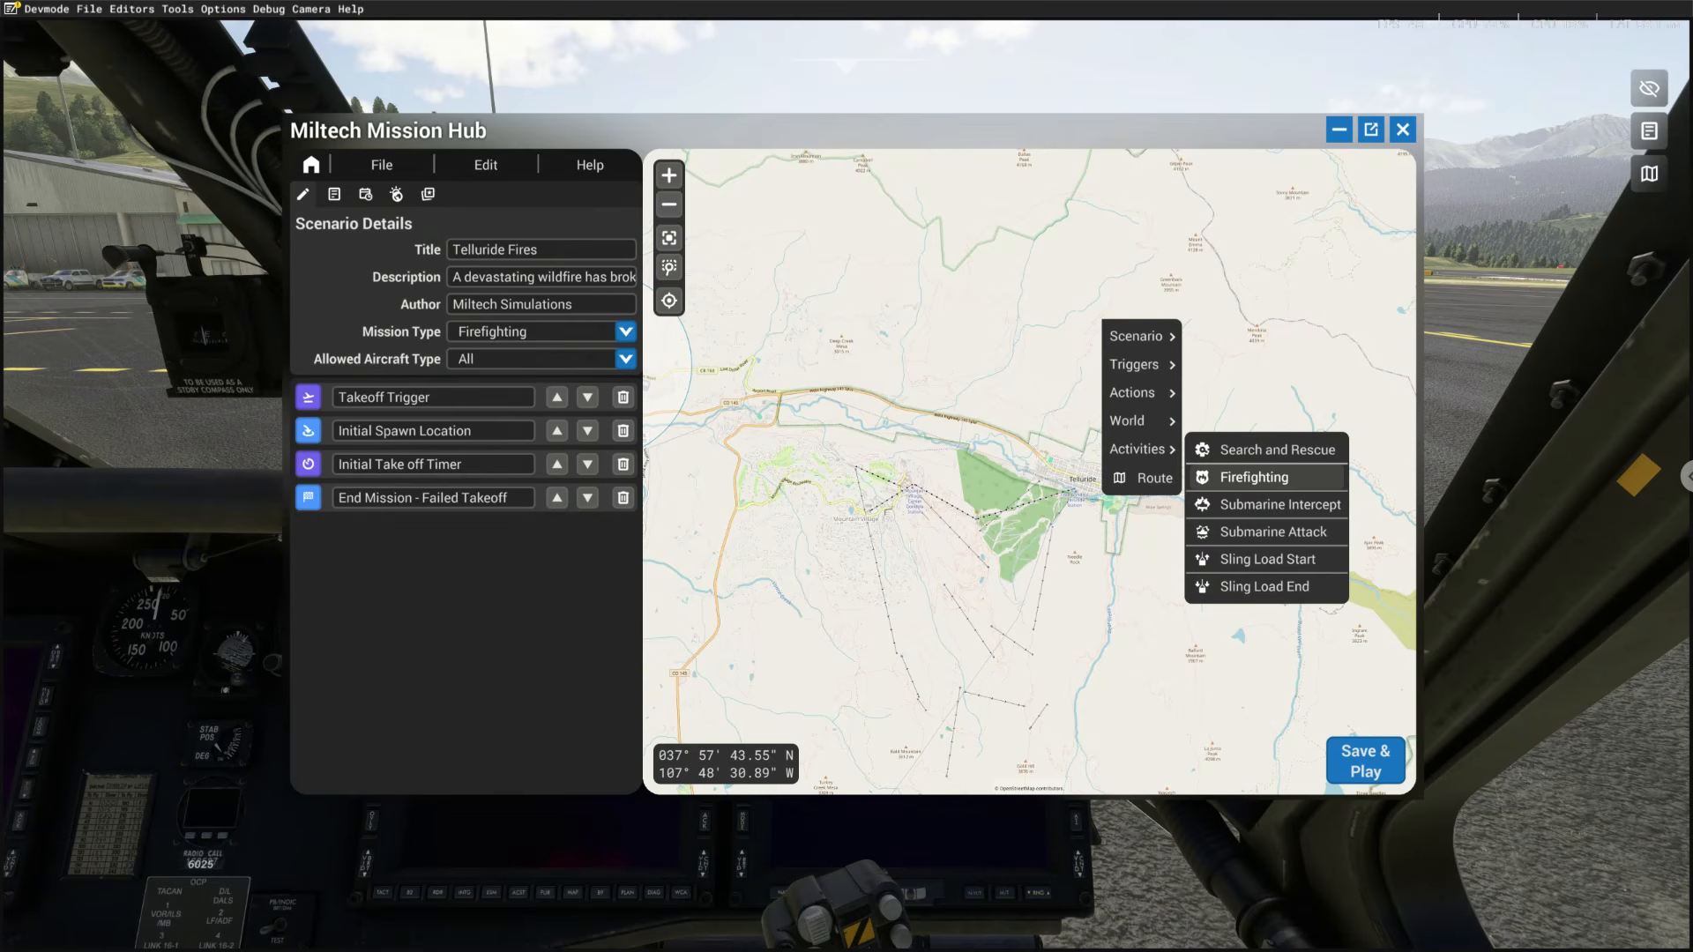
{"action": "left_click", "coordinate": [1265, 491]}
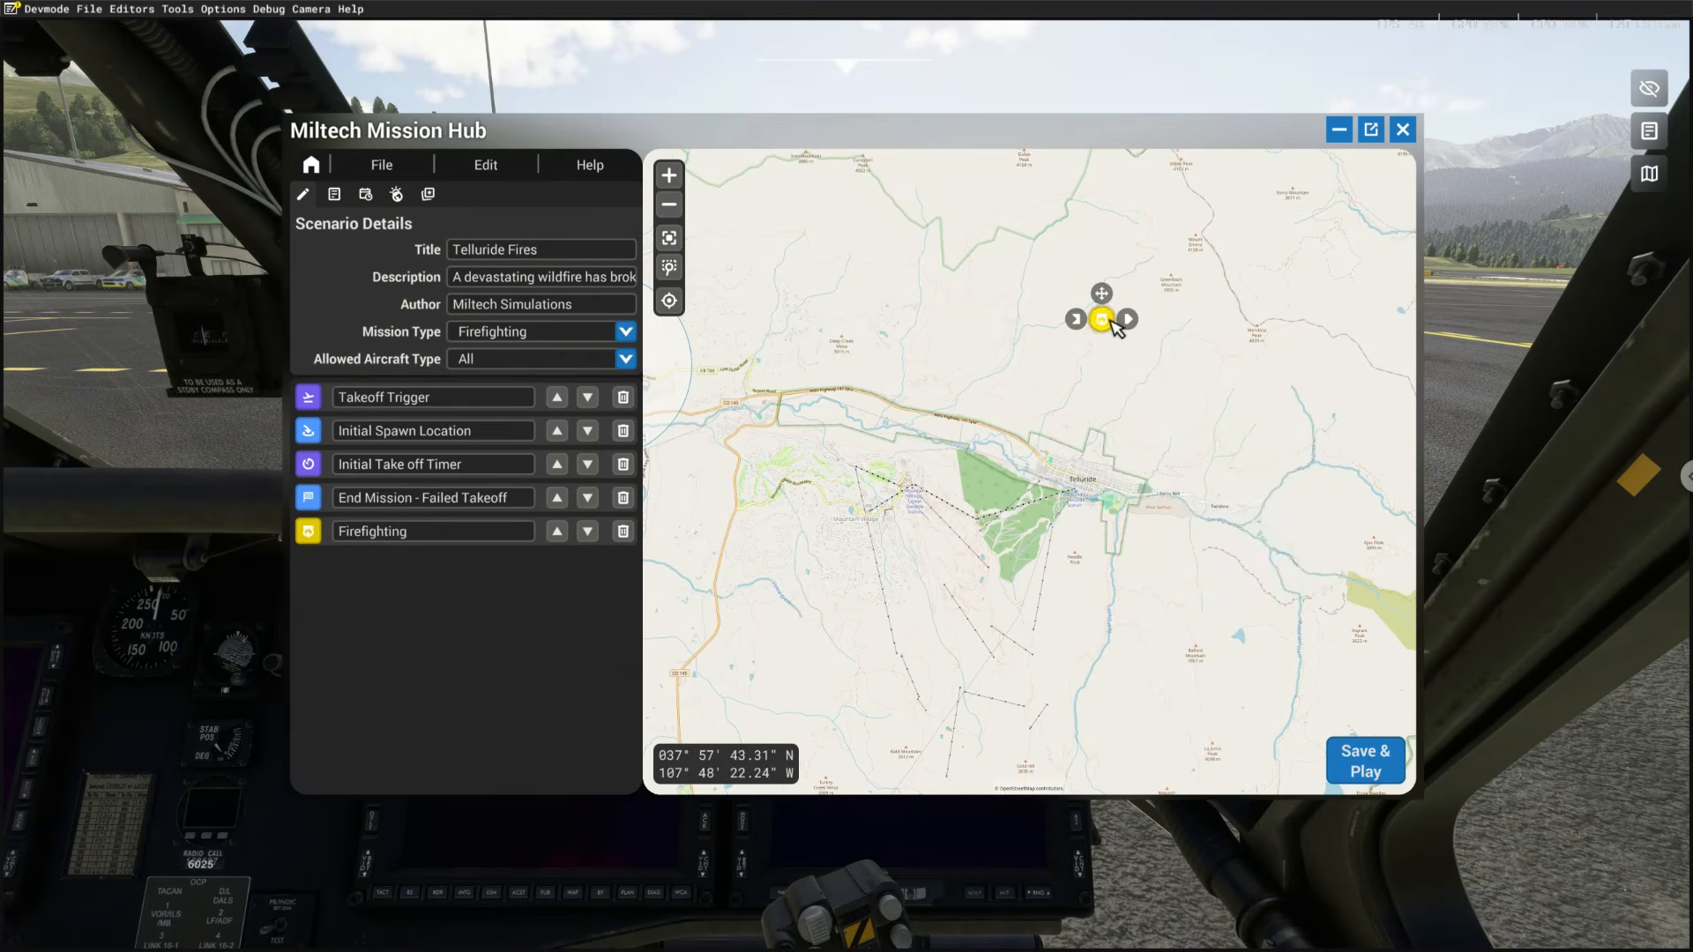
Set the Firefighting activity's Amount of Fires to 15
{"action": "left_click", "coordinate": [1102, 321]}
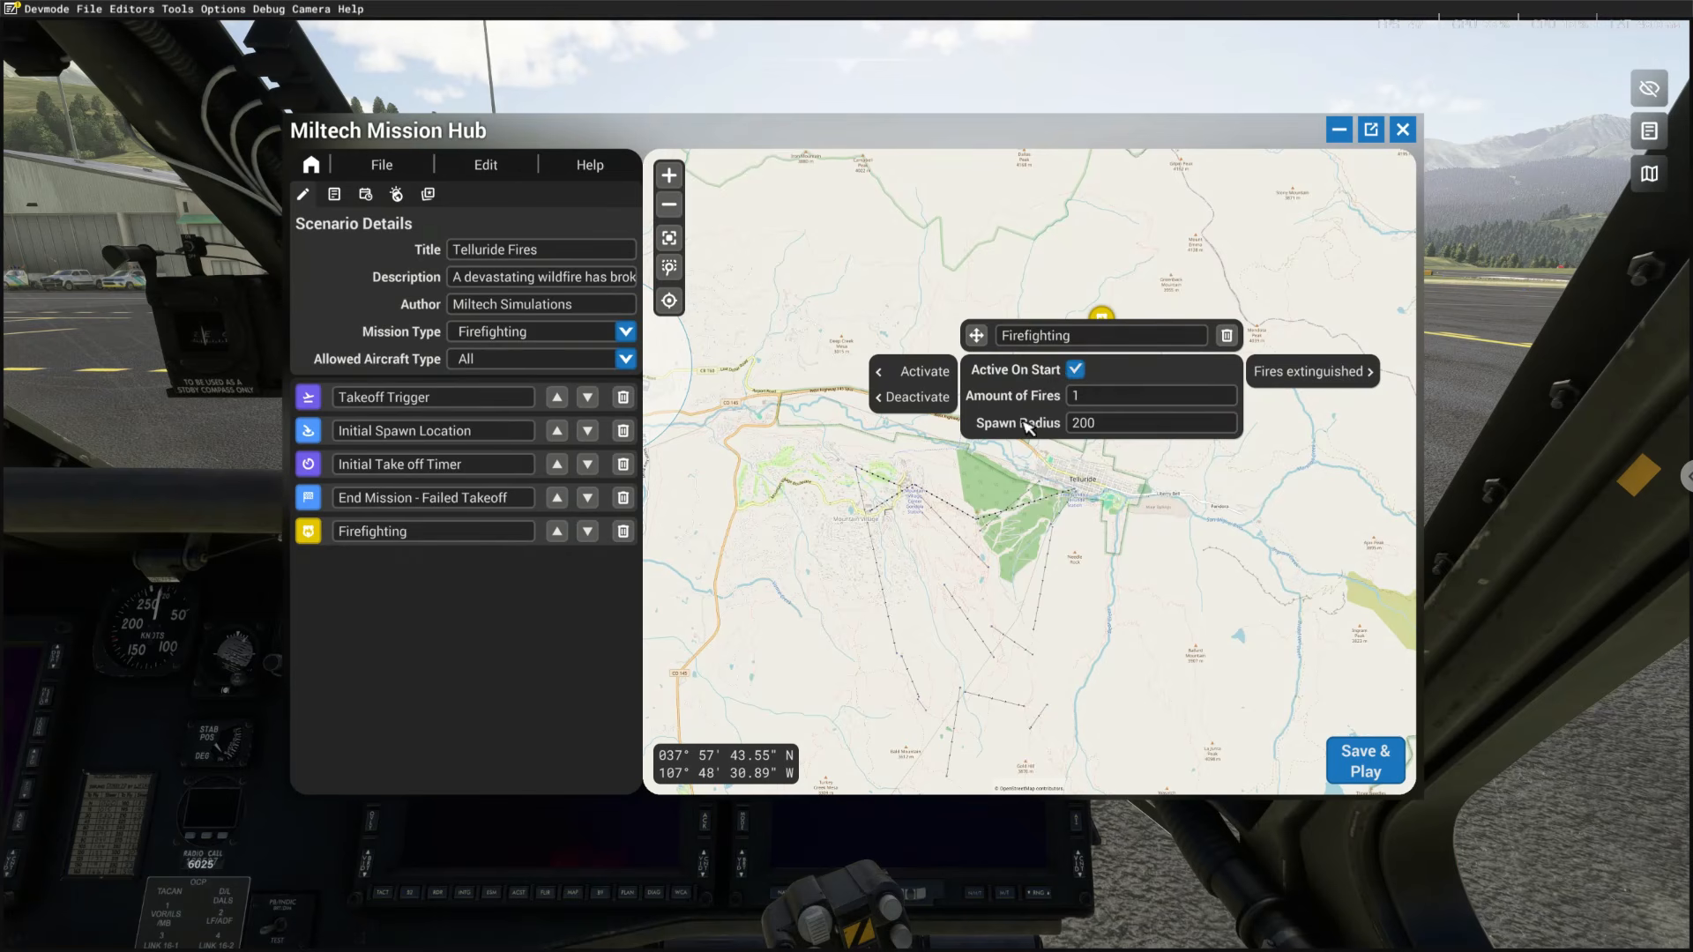
{"action": "left_click", "coordinate": [1120, 403]}
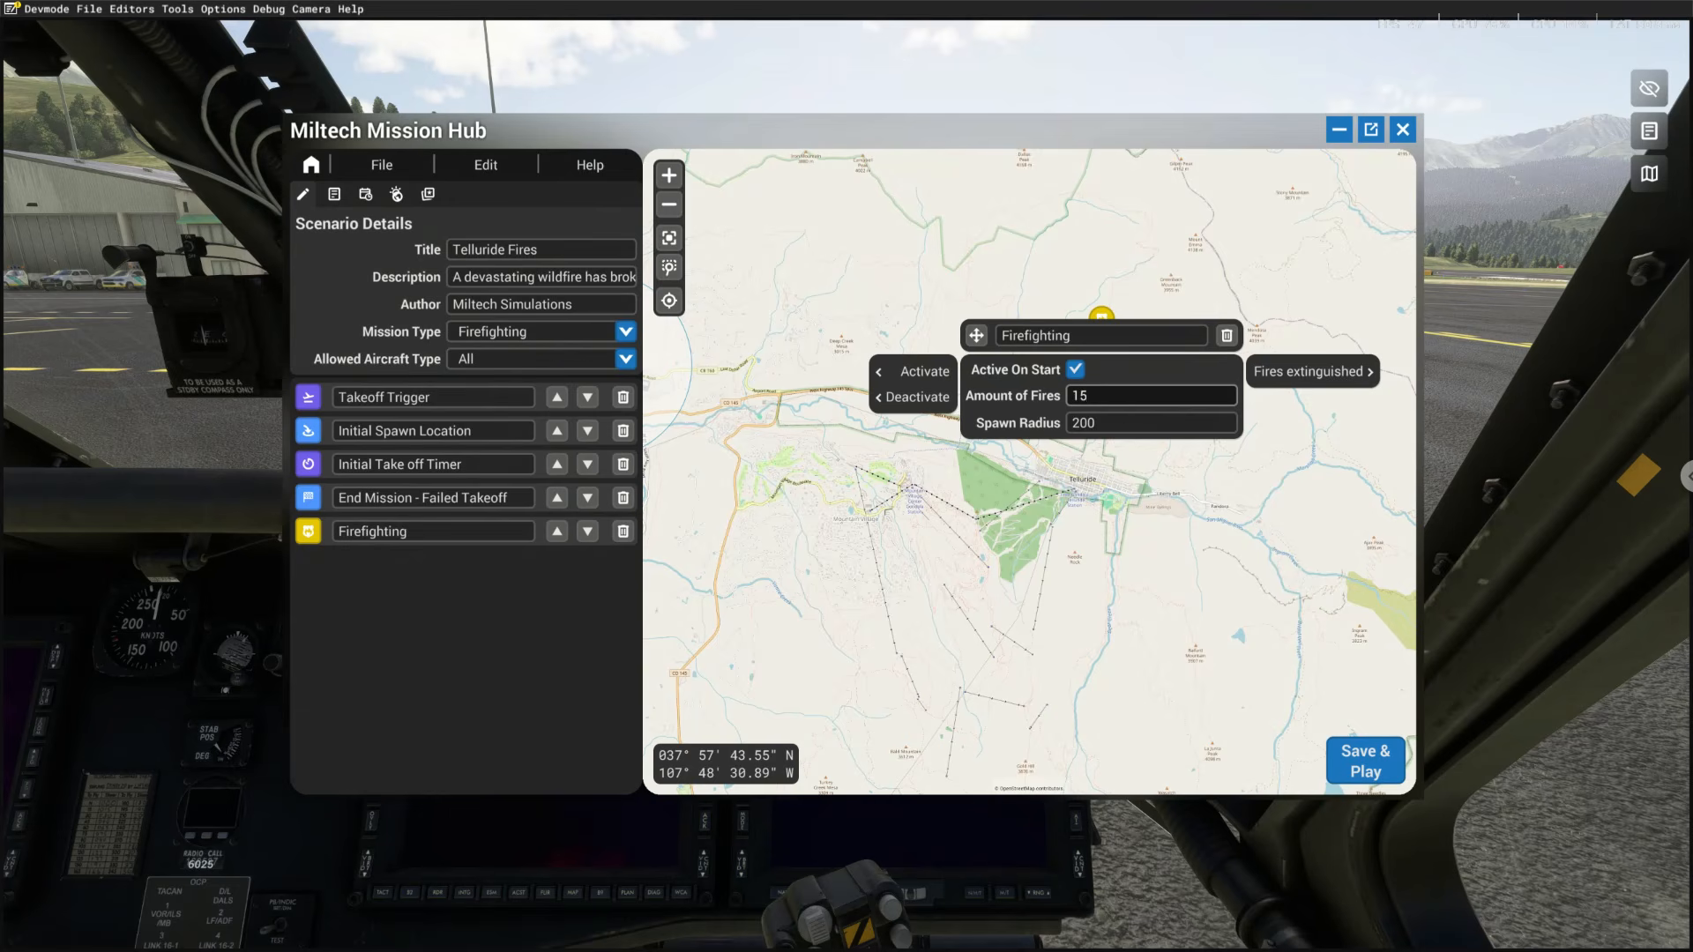
{"action": "left_click", "coordinate": [1115, 423]}
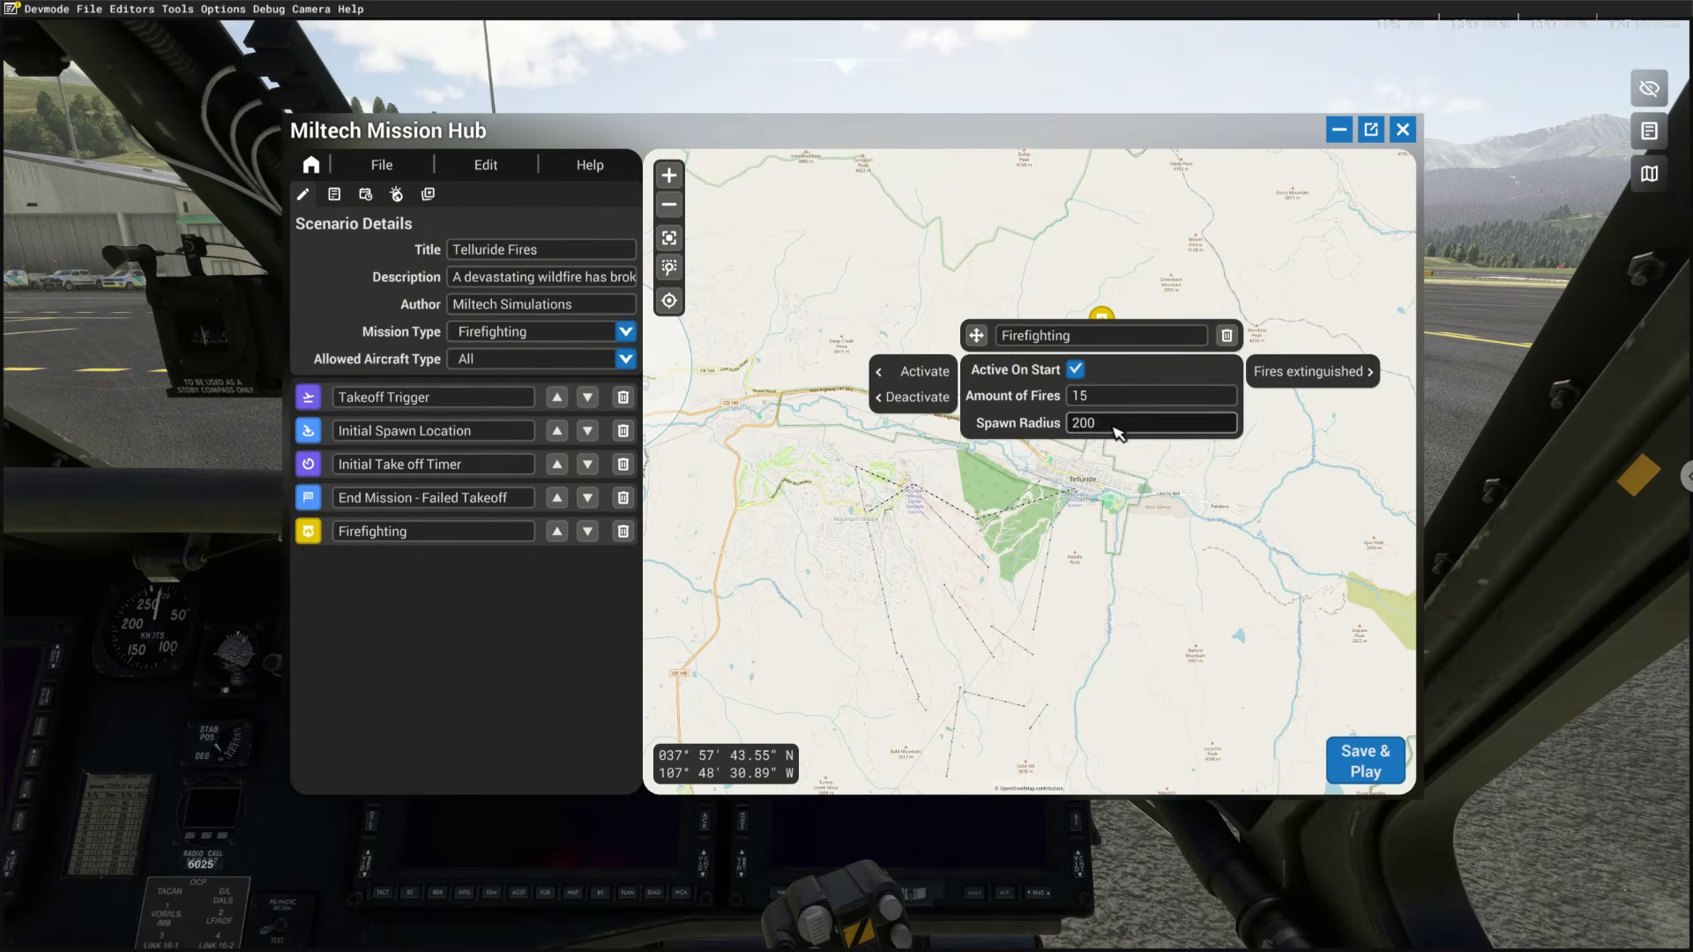
{"action": "left_click", "coordinate": [999, 426]}
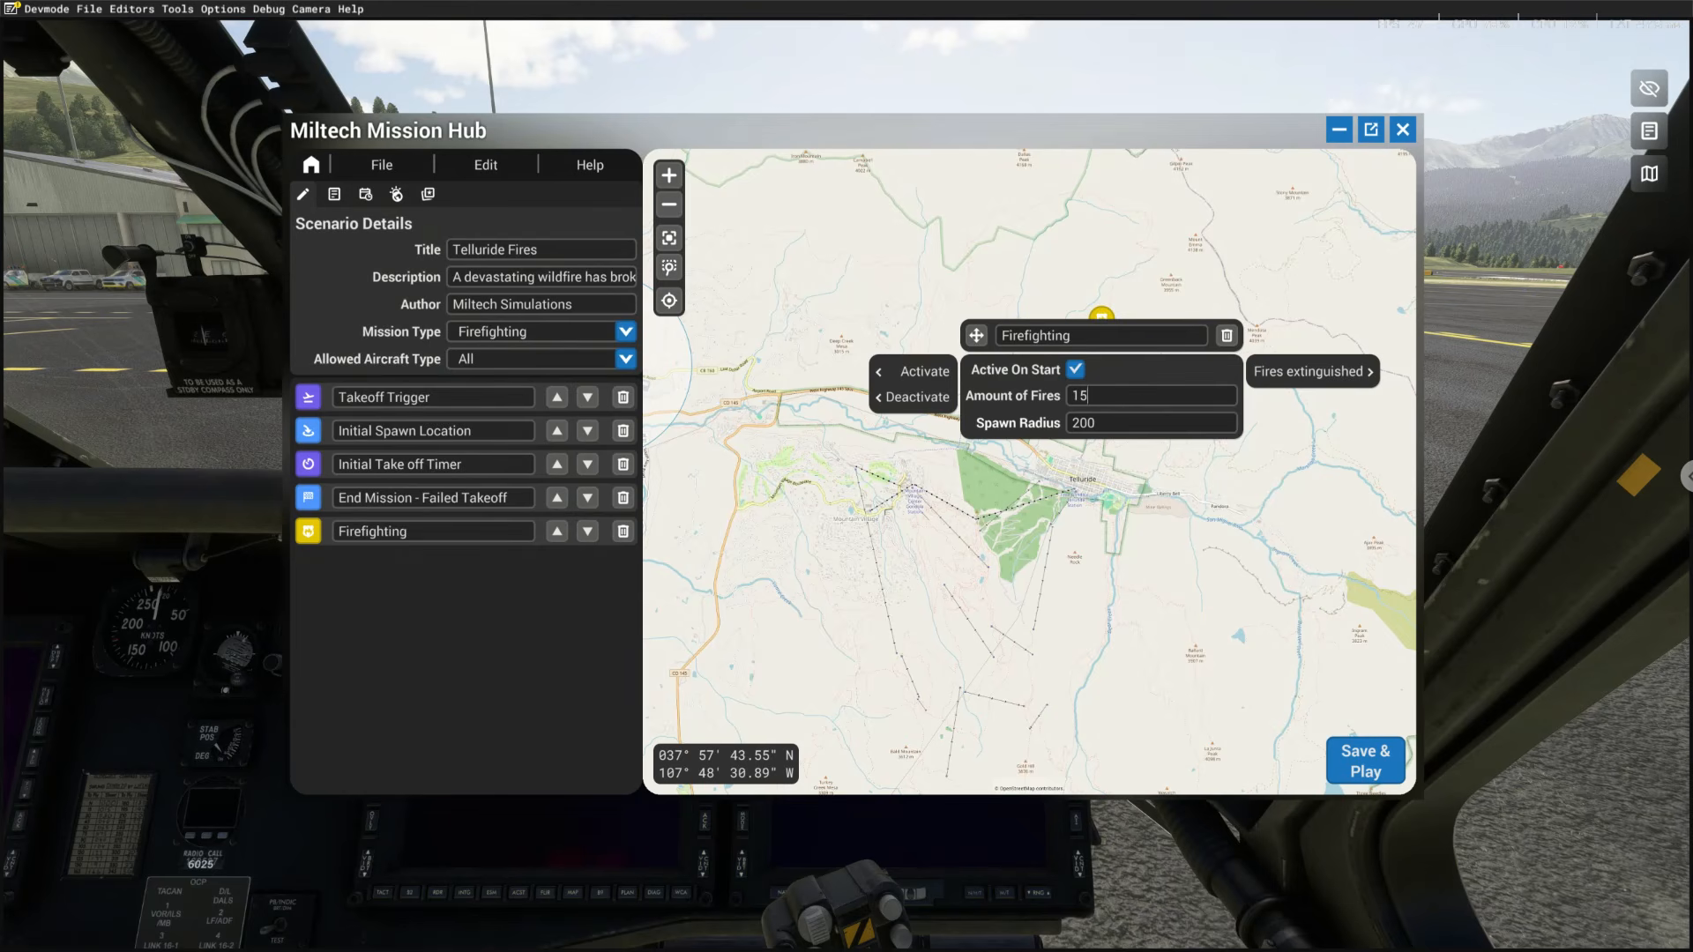
{"action": "left_click", "coordinate": [1168, 445]}
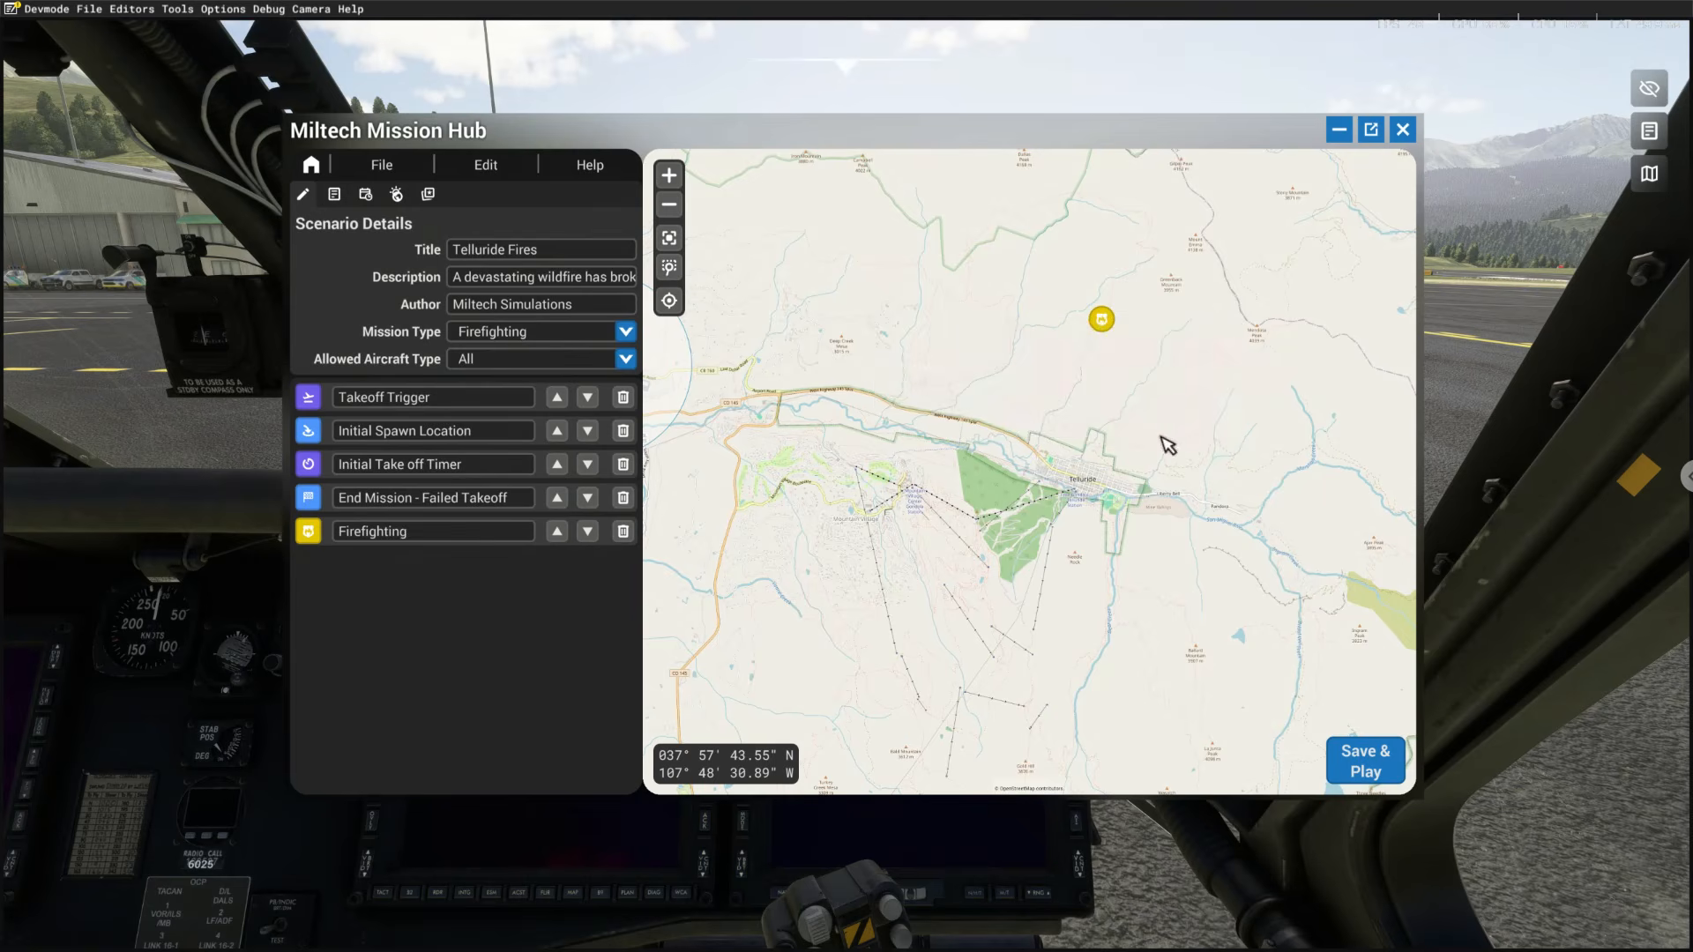
Move the Firefighting activity south, closer to the town of Telluride
{"action": "left_click", "coordinate": [1102, 320]}
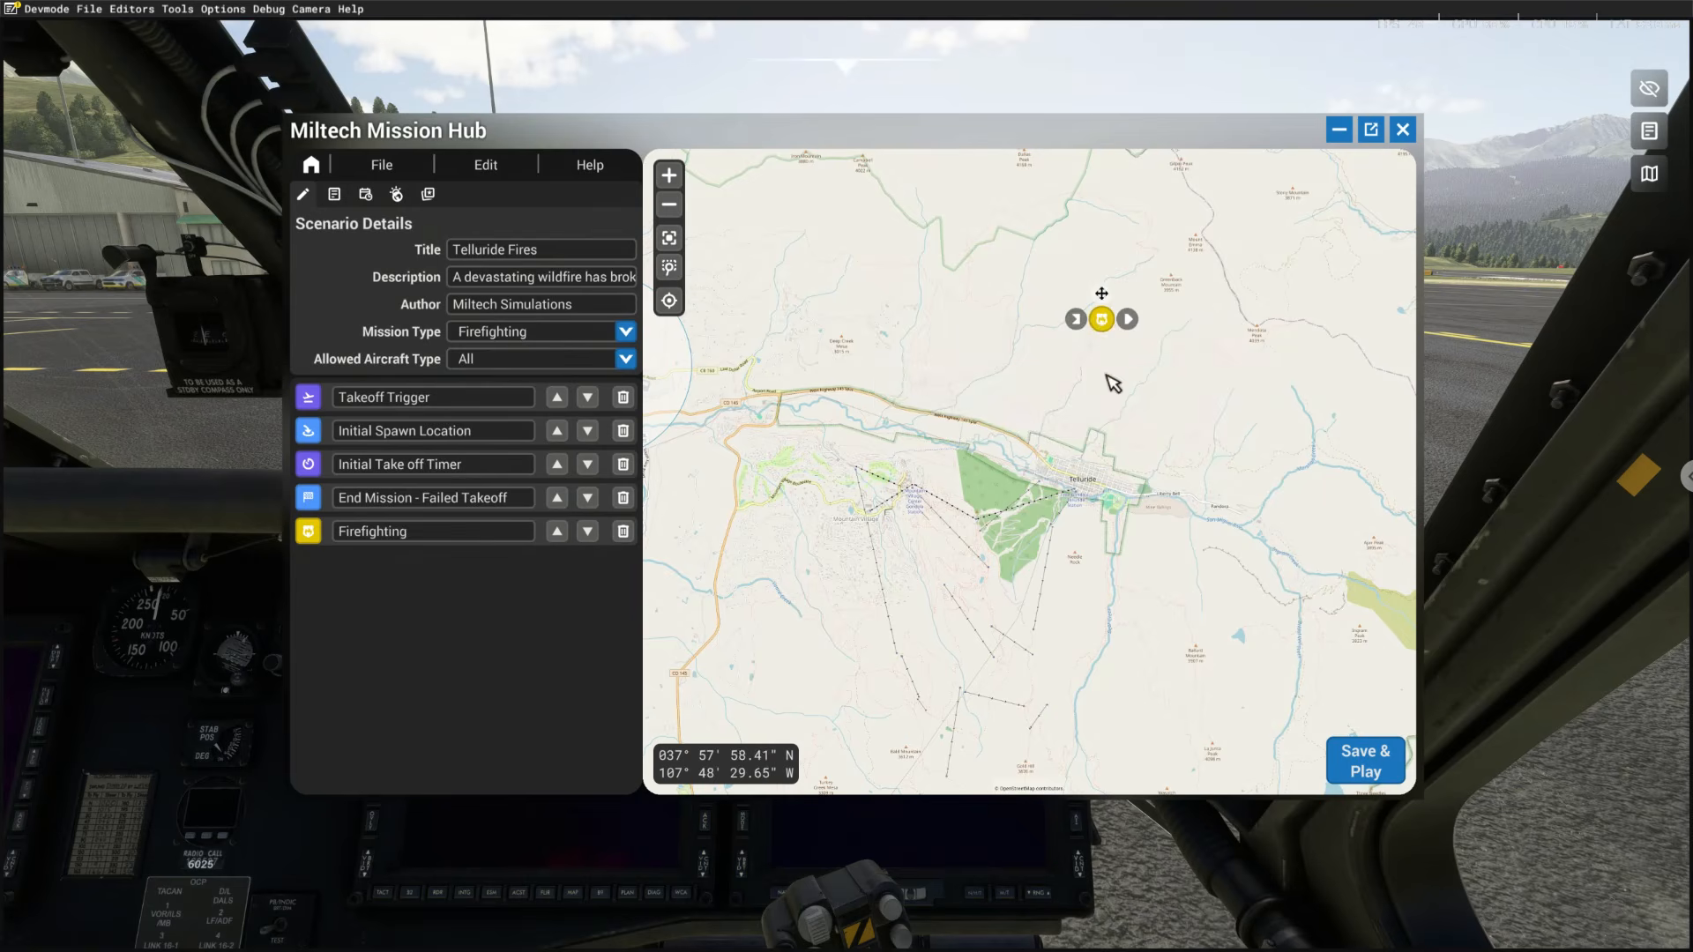
{"action": "left_click_drag", "start_coordinate": [1106, 376], "coordinate": [1110, 375]}
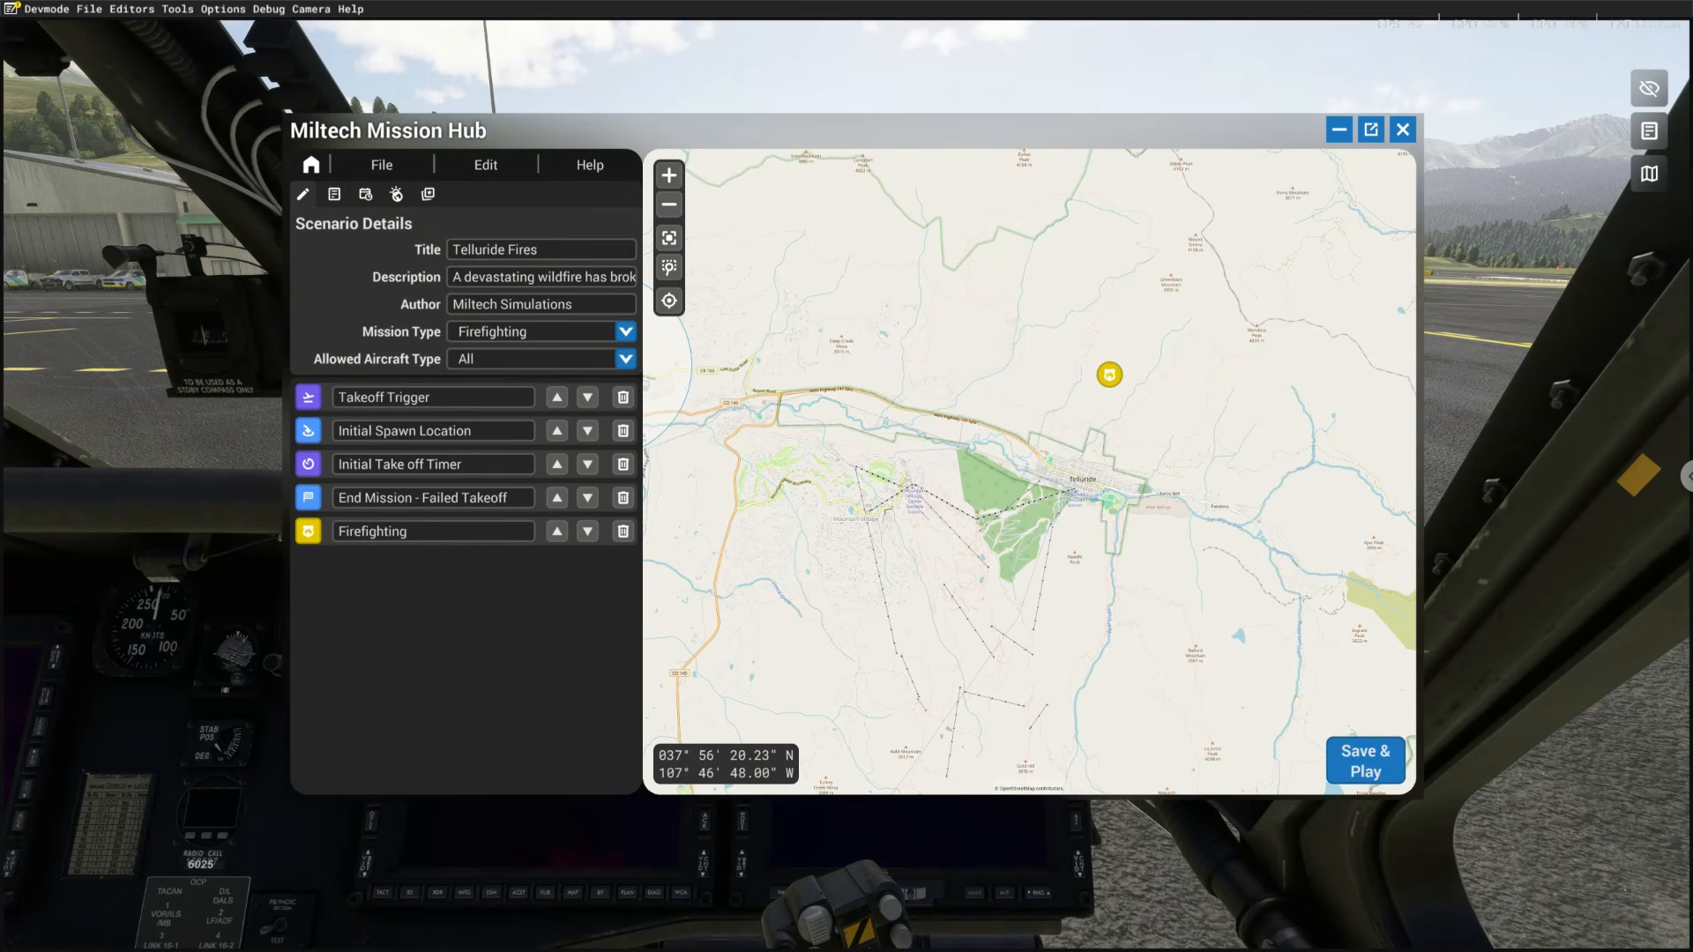
Add an Objective just northwest of the Firefighting activity and look at its settings
{"action": "left_click_drag", "start_coordinate": [1047, 447], "coordinate": [1240, 429]}
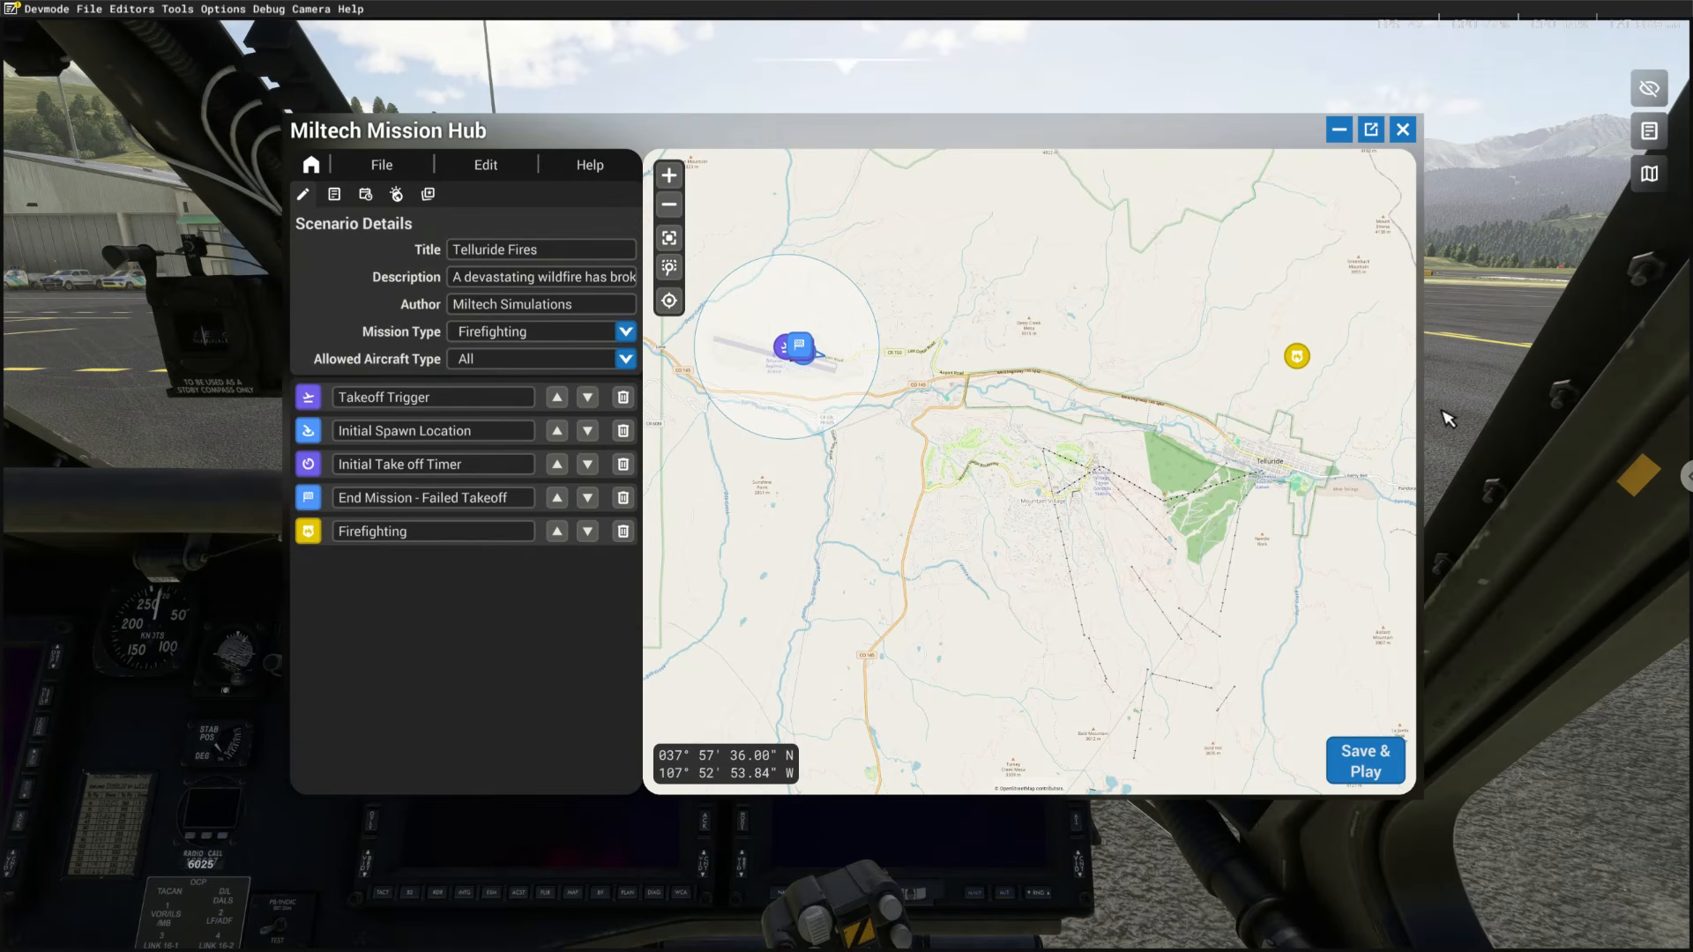
{"action": "right_click", "coordinate": [1271, 314]}
{"action": "mouse_move", "coordinate": [1323, 335]}
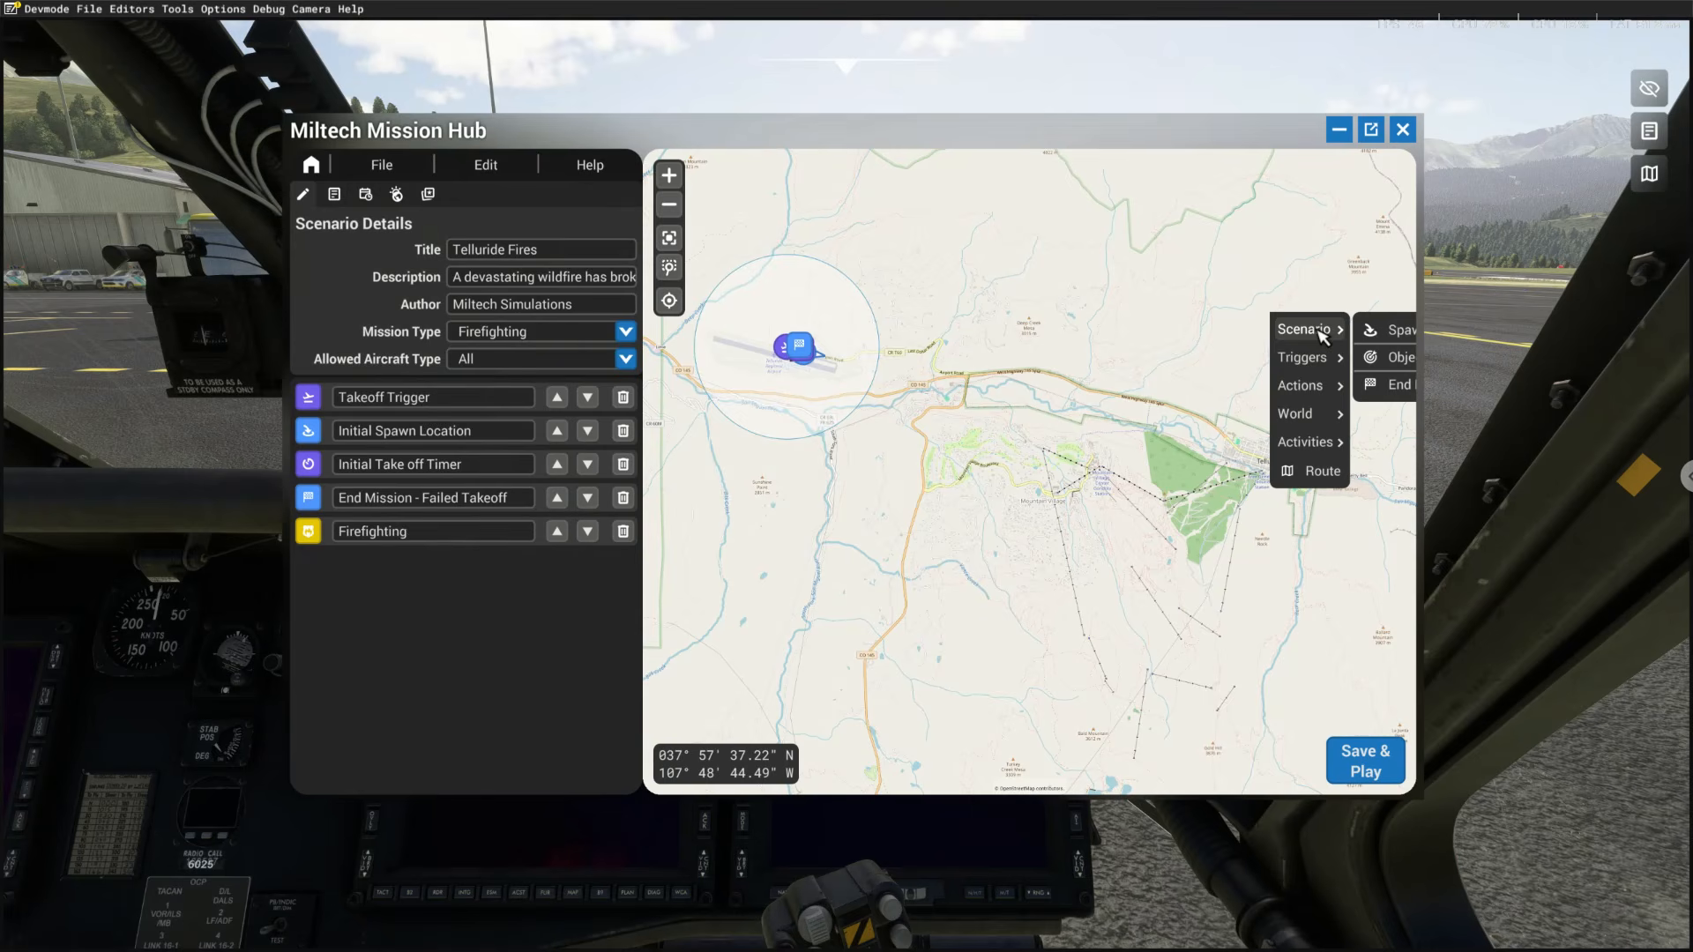
{"action": "left_click_drag", "start_coordinate": [1182, 439], "coordinate": [974, 436]}
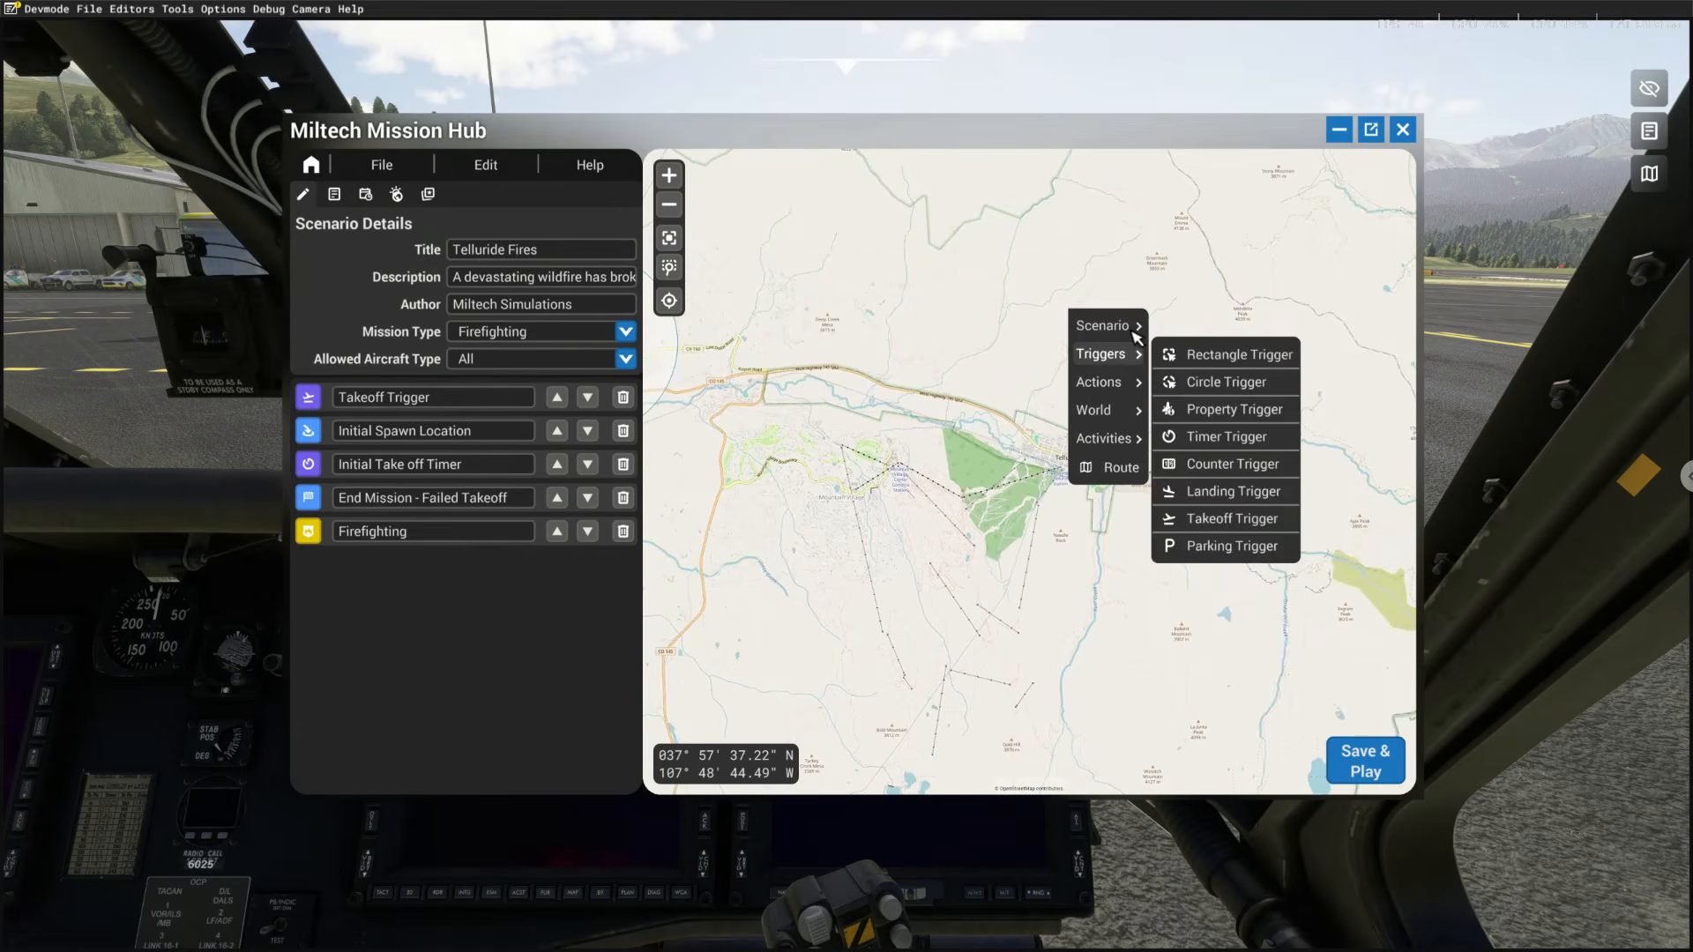
{"action": "mouse_move", "coordinate": [1137, 336]}
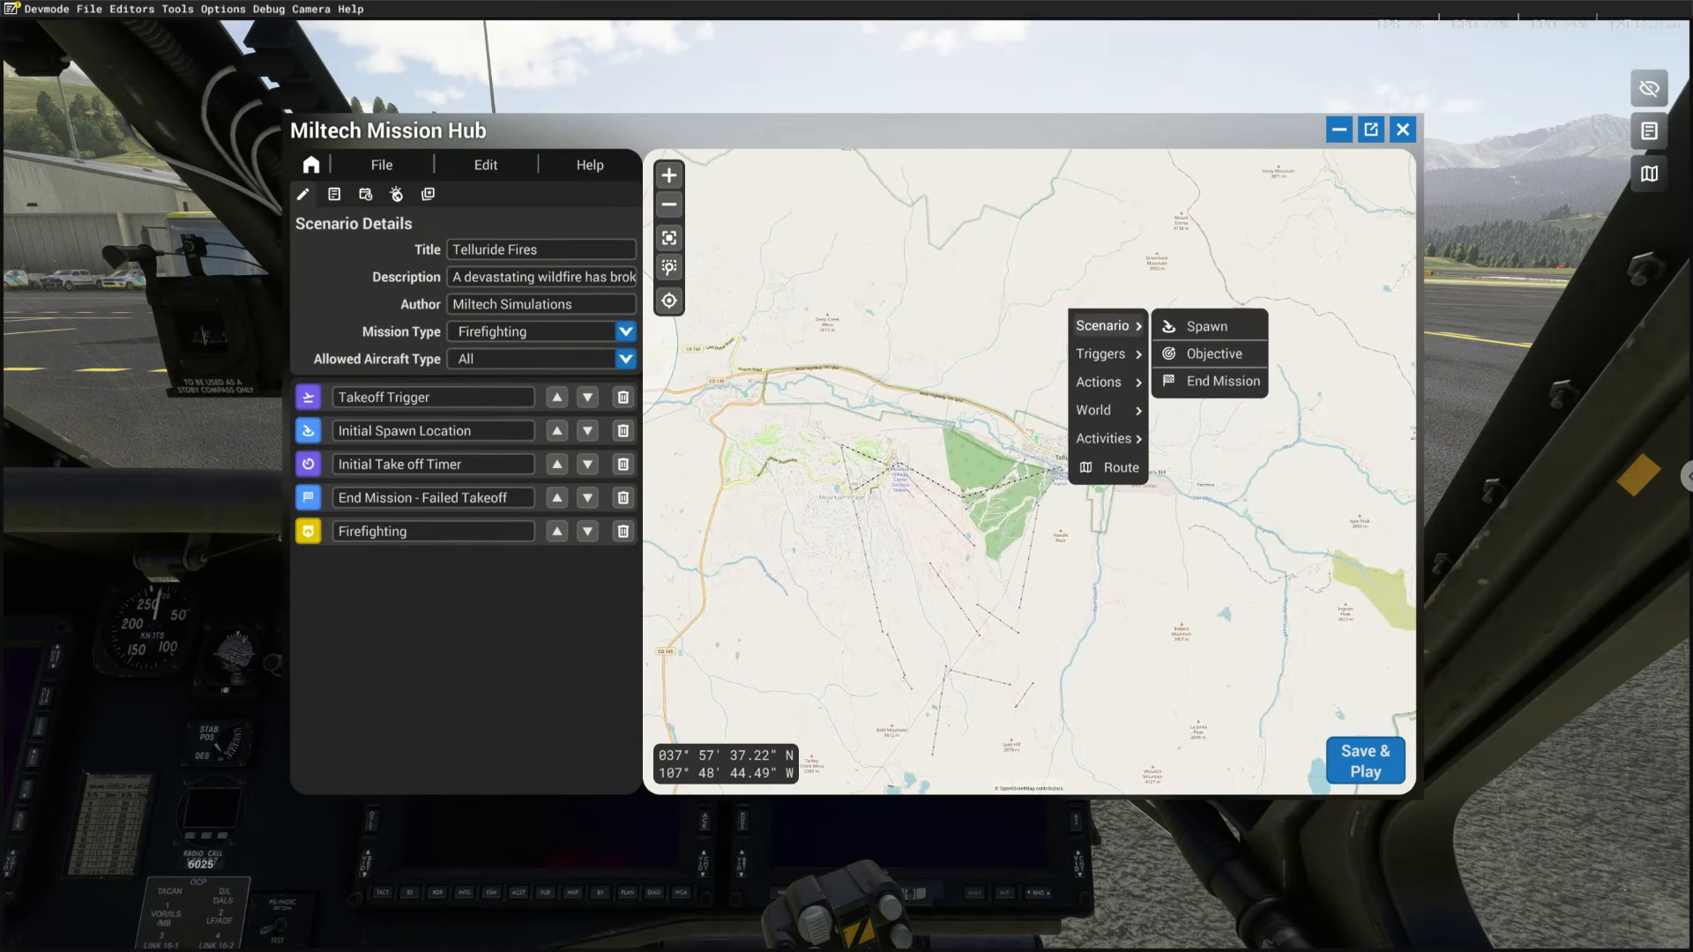
{"action": "left_click", "coordinate": [1201, 353]}
{"action": "left_click", "coordinate": [1075, 313]}
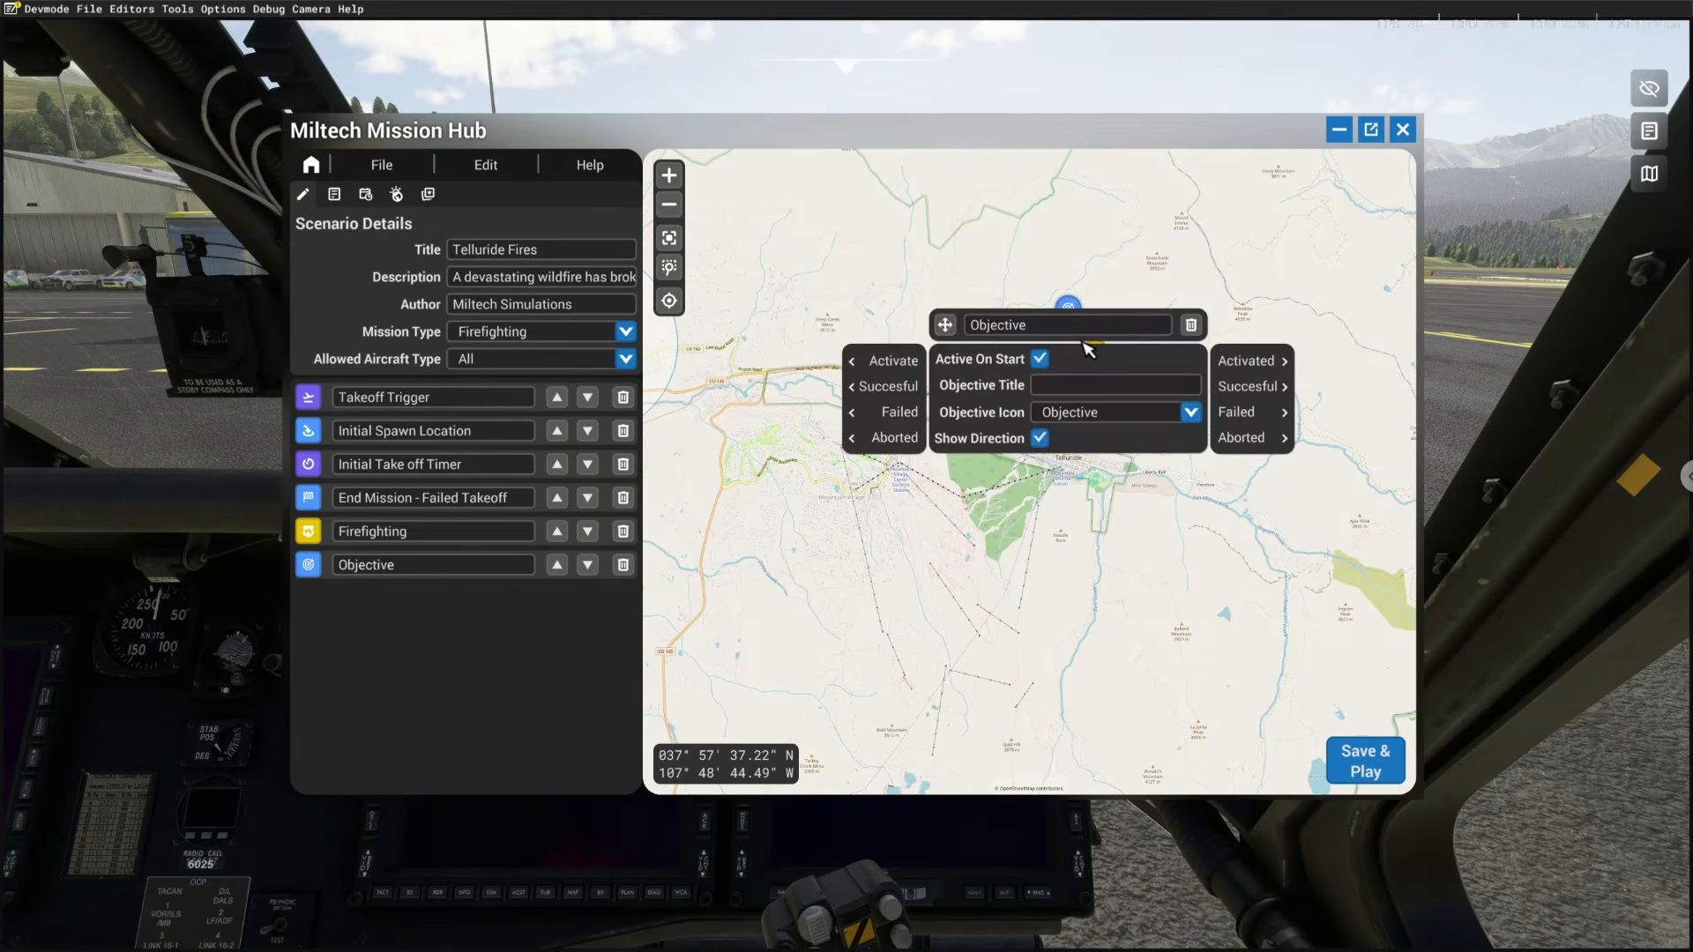
{"action": "mouse_move", "coordinate": [1077, 308]}
{"action": "left_click", "coordinate": [850, 515]}
Link the Takeoff Trigger's Takeoff event to the Objective's Activate input
{"action": "left_click_drag", "start_coordinate": [851, 516], "coordinate": [1065, 519]}
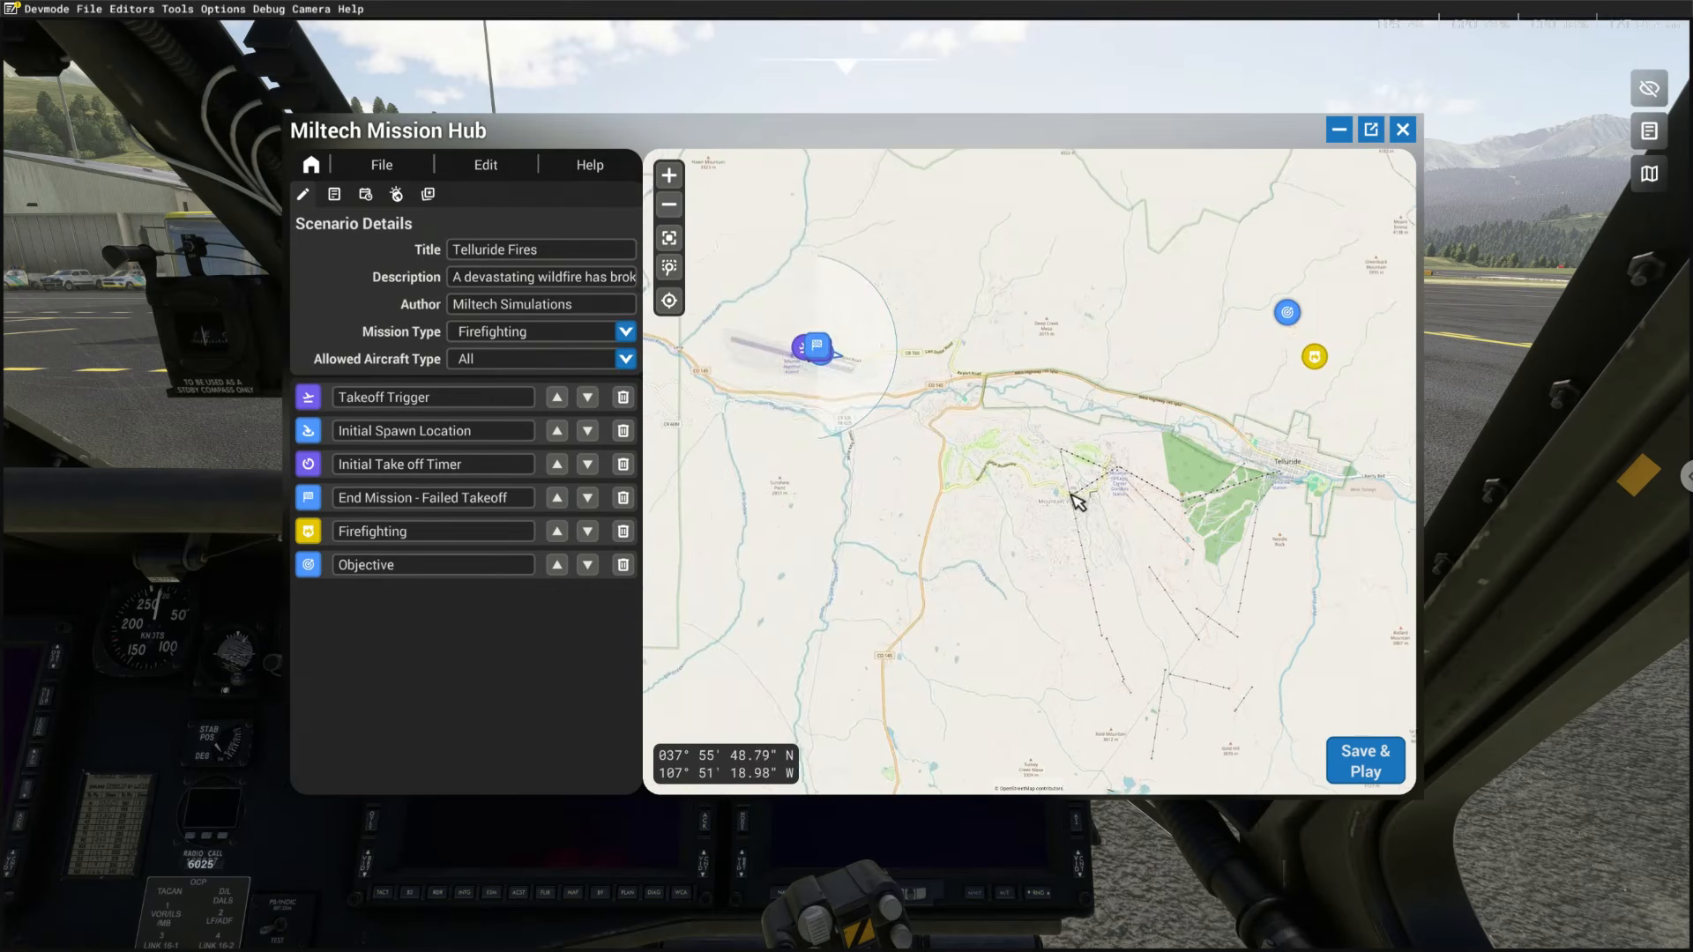
{"action": "mouse_move", "coordinate": [838, 357]}
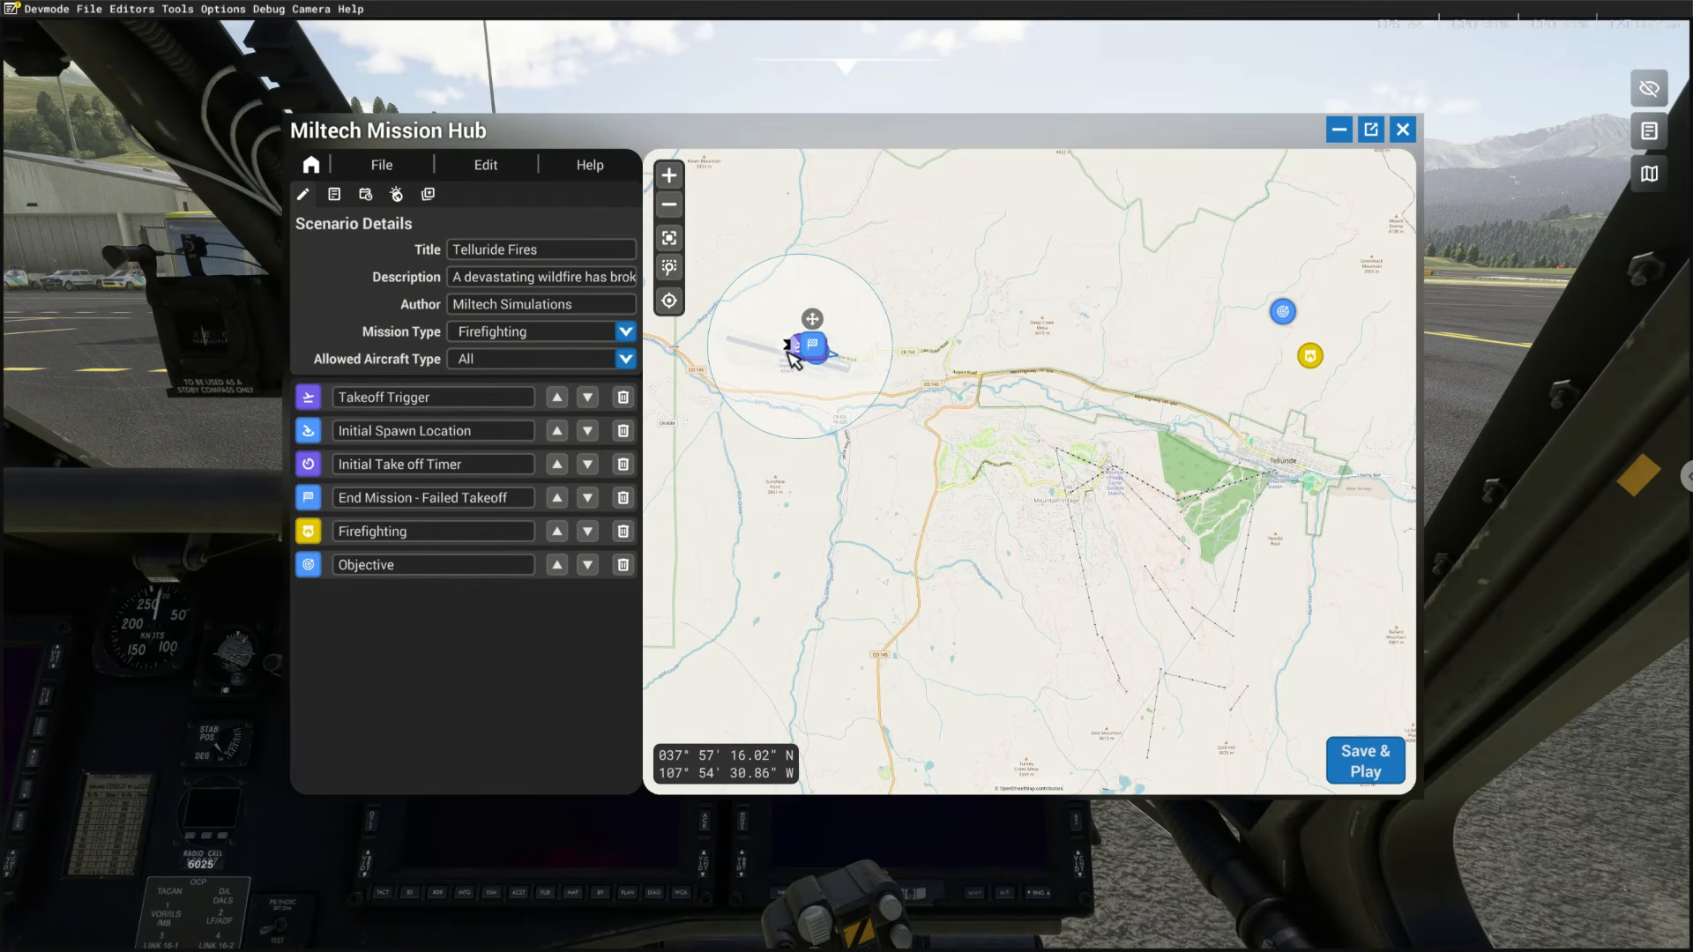
{"action": "scroll", "coordinate": [783, 360], "scroll_direction": "up", "scroll_amount": 1}
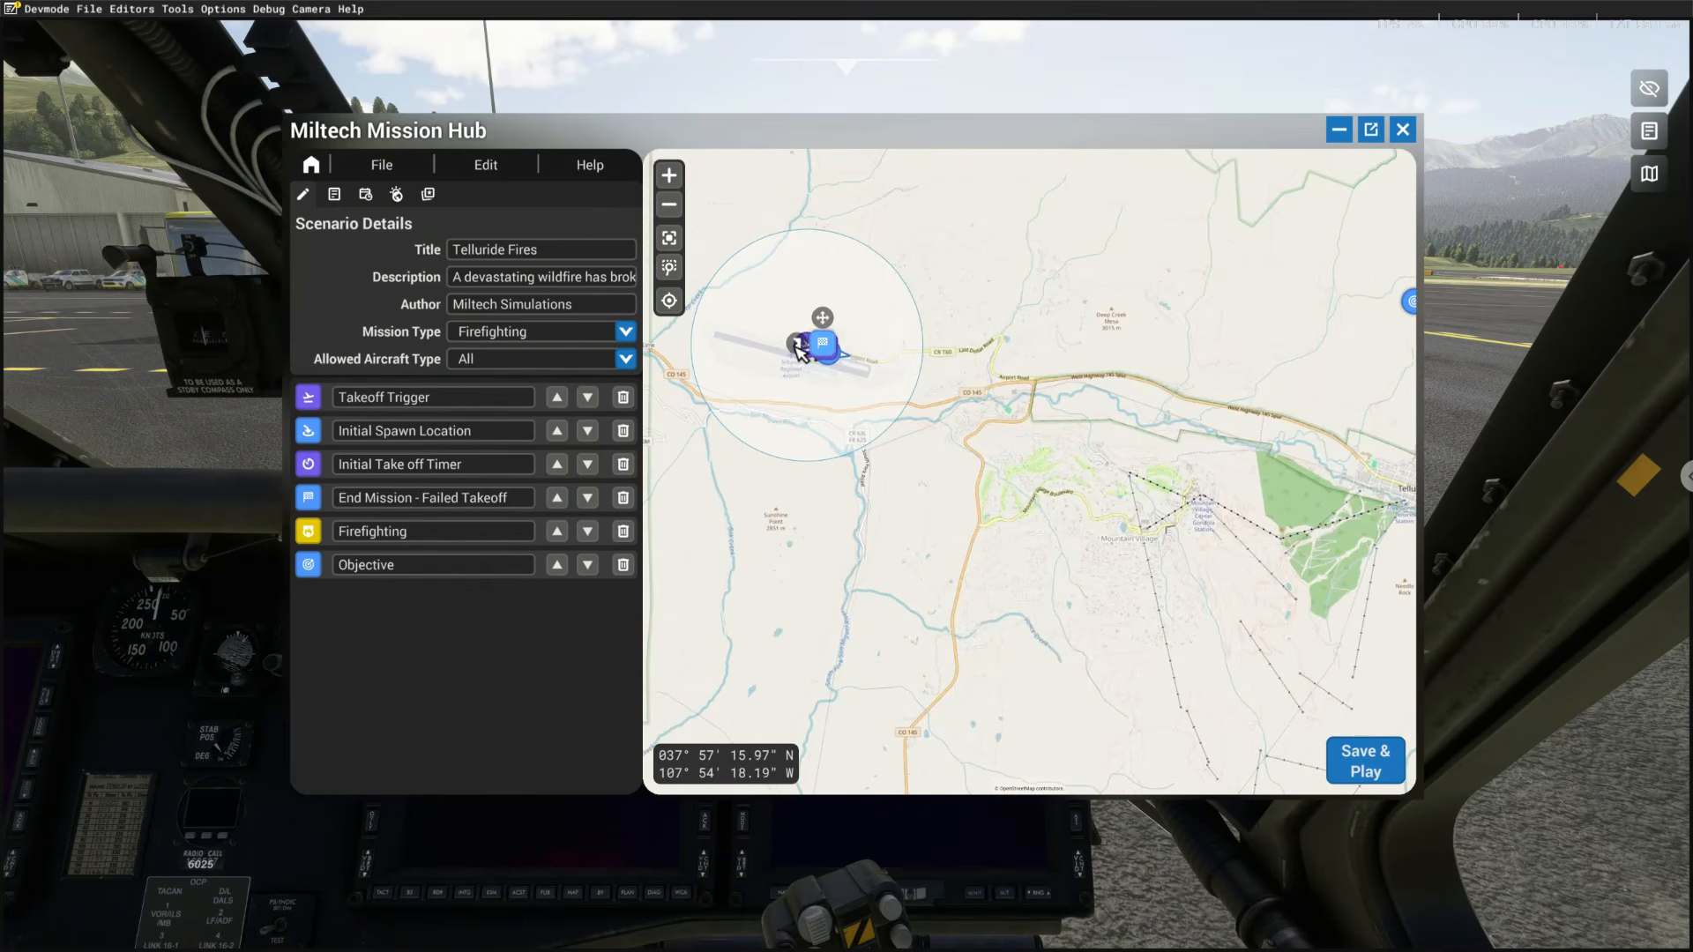
{"action": "left_click", "coordinate": [845, 354]}
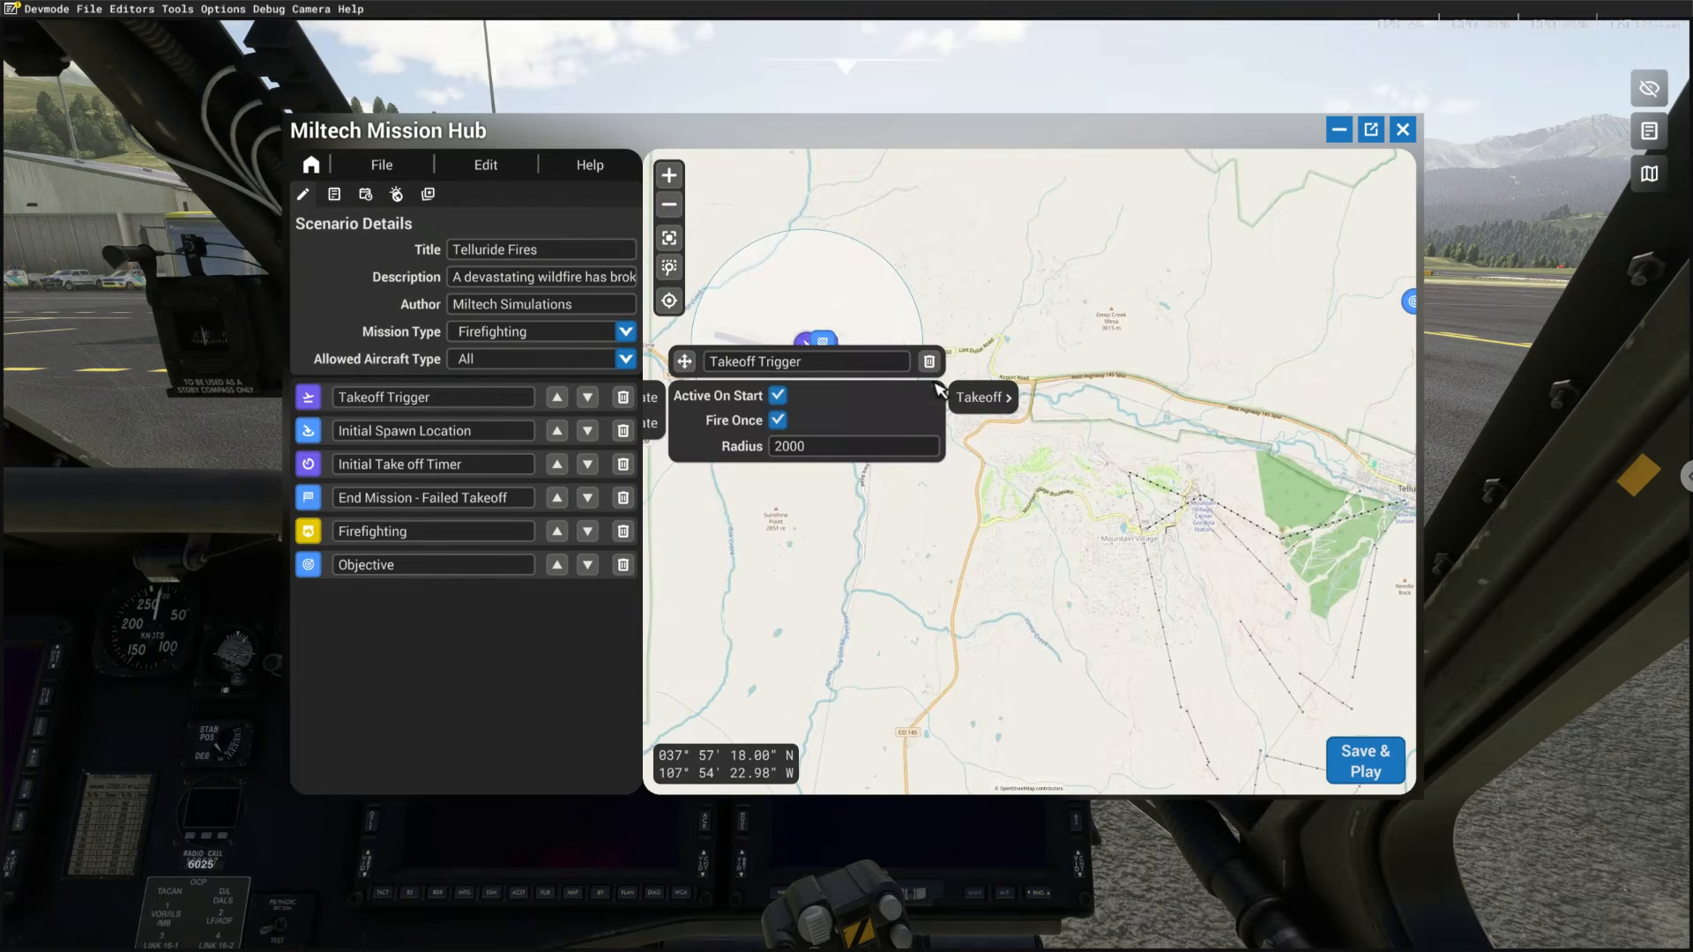
{"action": "left_click", "coordinate": [981, 398]}
{"action": "left_click", "coordinate": [1126, 397]}
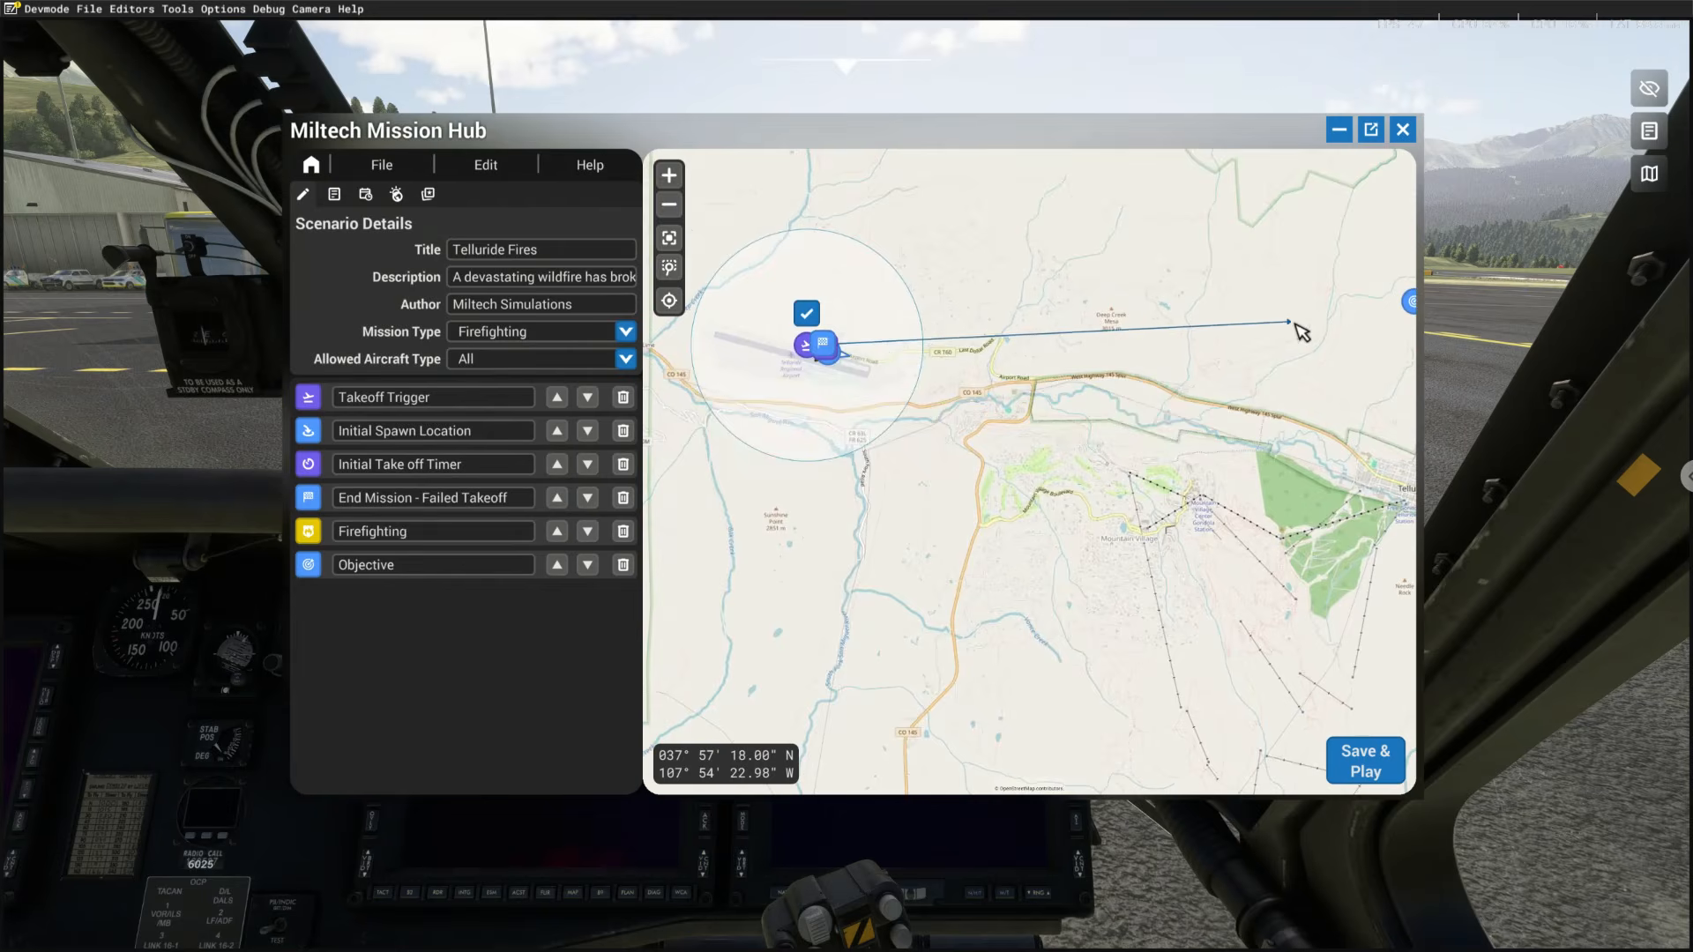
{"action": "left_click", "coordinate": [1198, 313]}
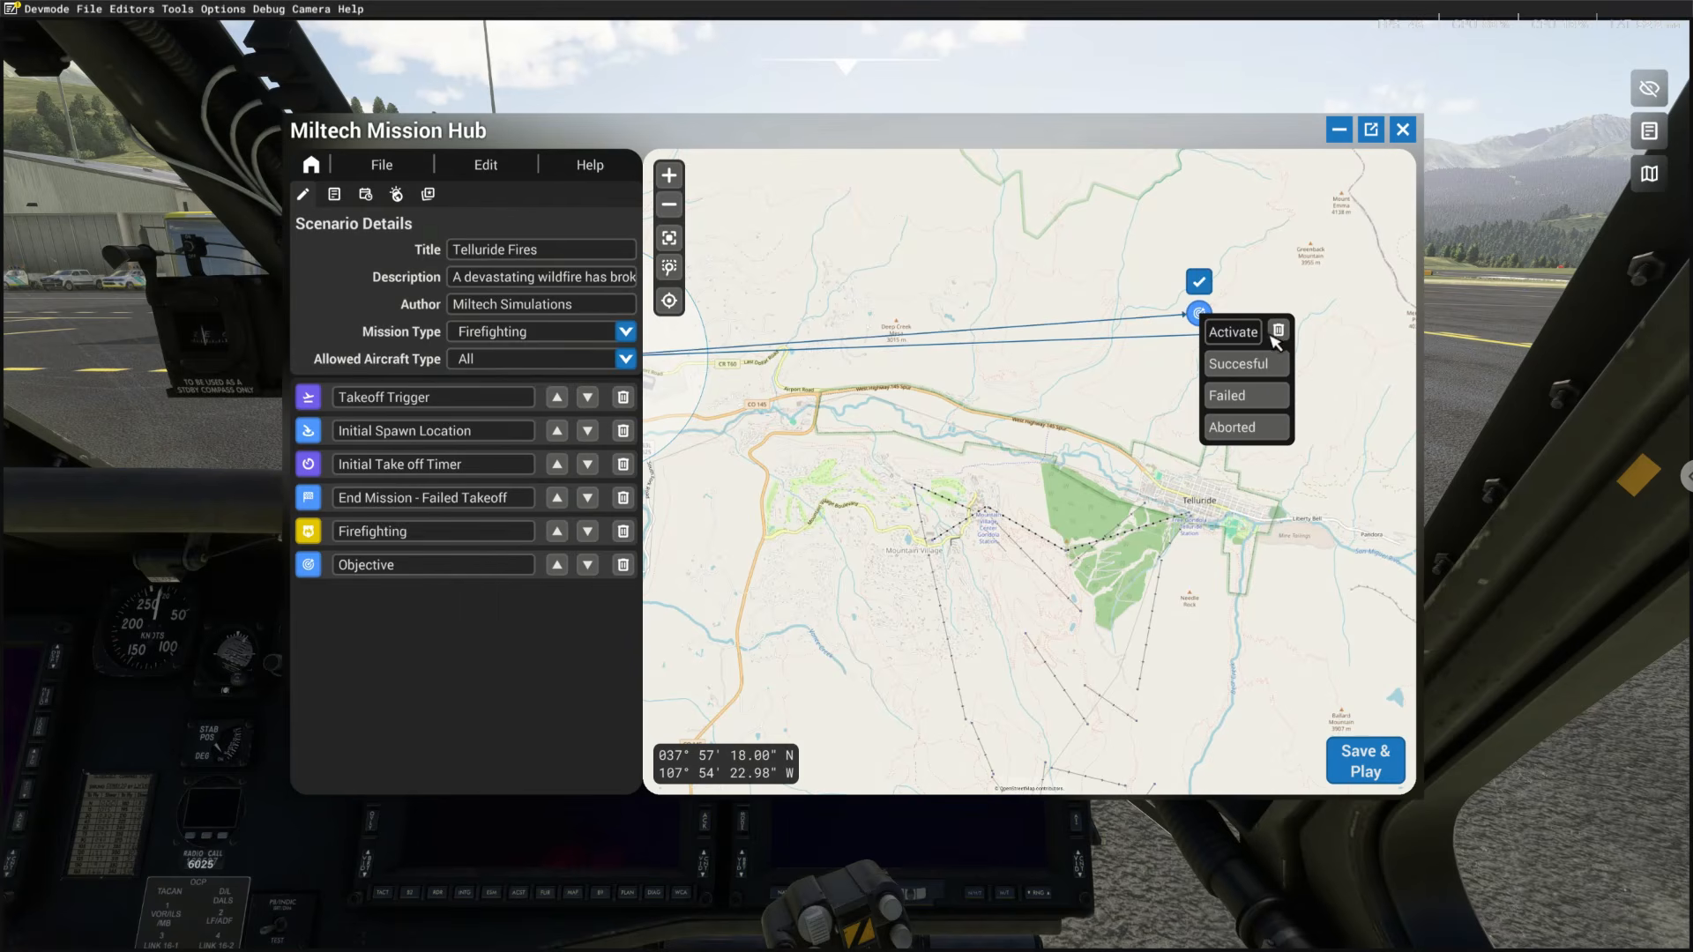
{"action": "left_click", "coordinate": [1269, 335]}
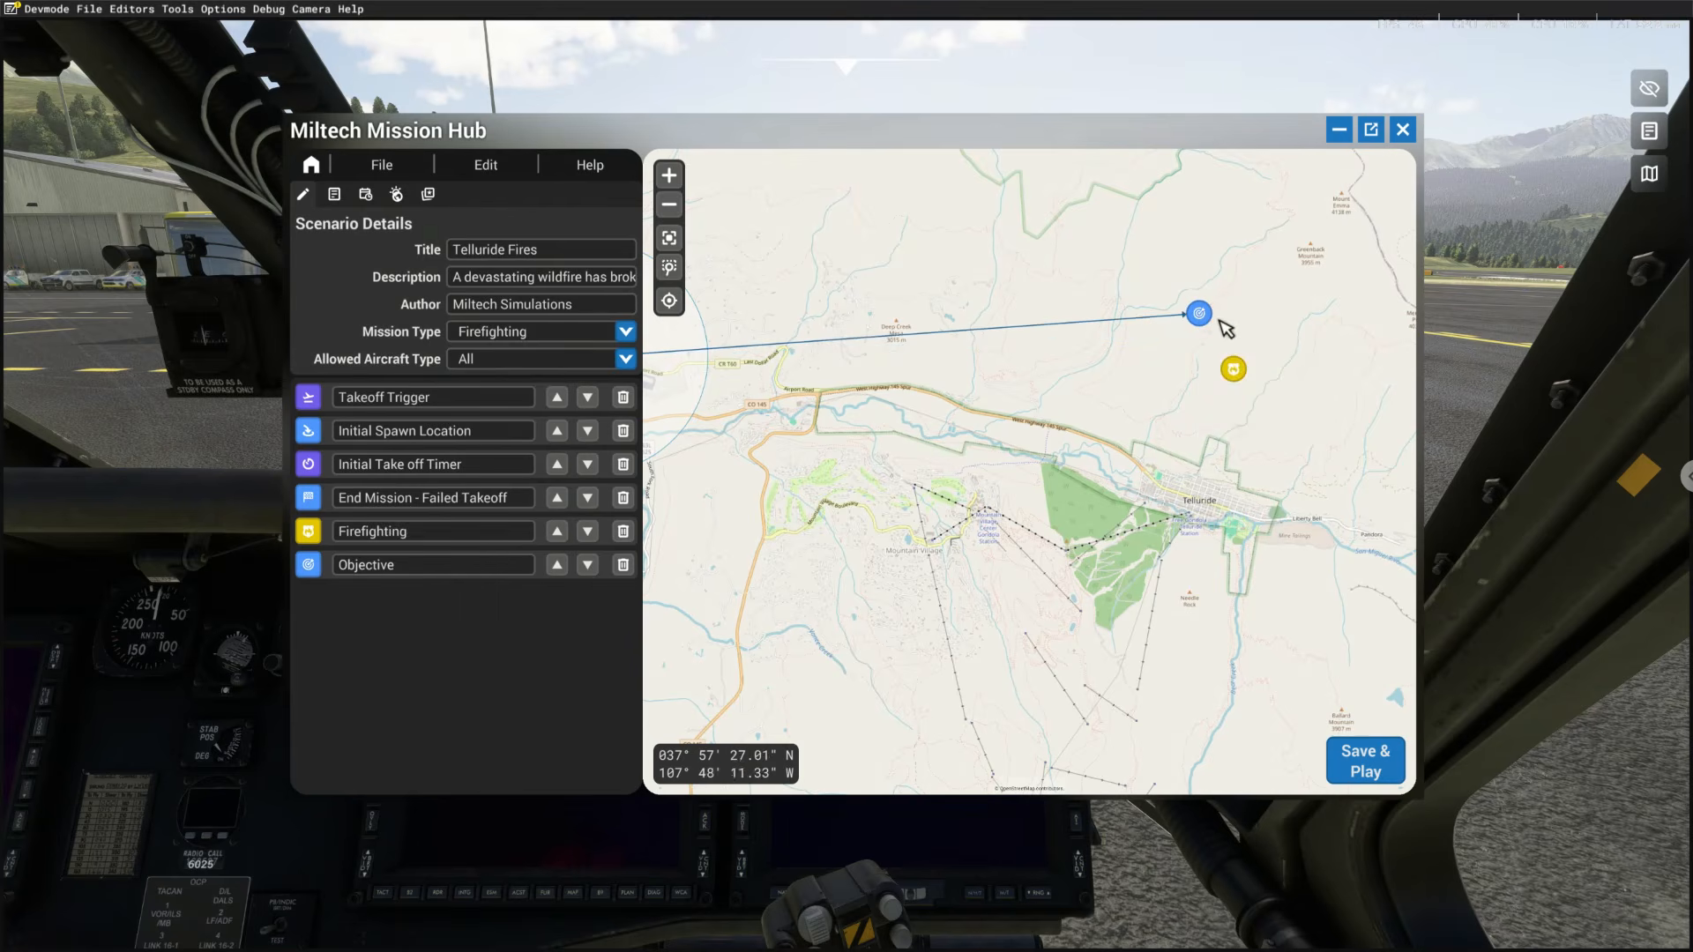
Move the Objective southeast so it sits just east of the Firefighting activity
{"action": "scroll", "coordinate": [1284, 354], "scroll_direction": "up", "scroll_amount": 1}
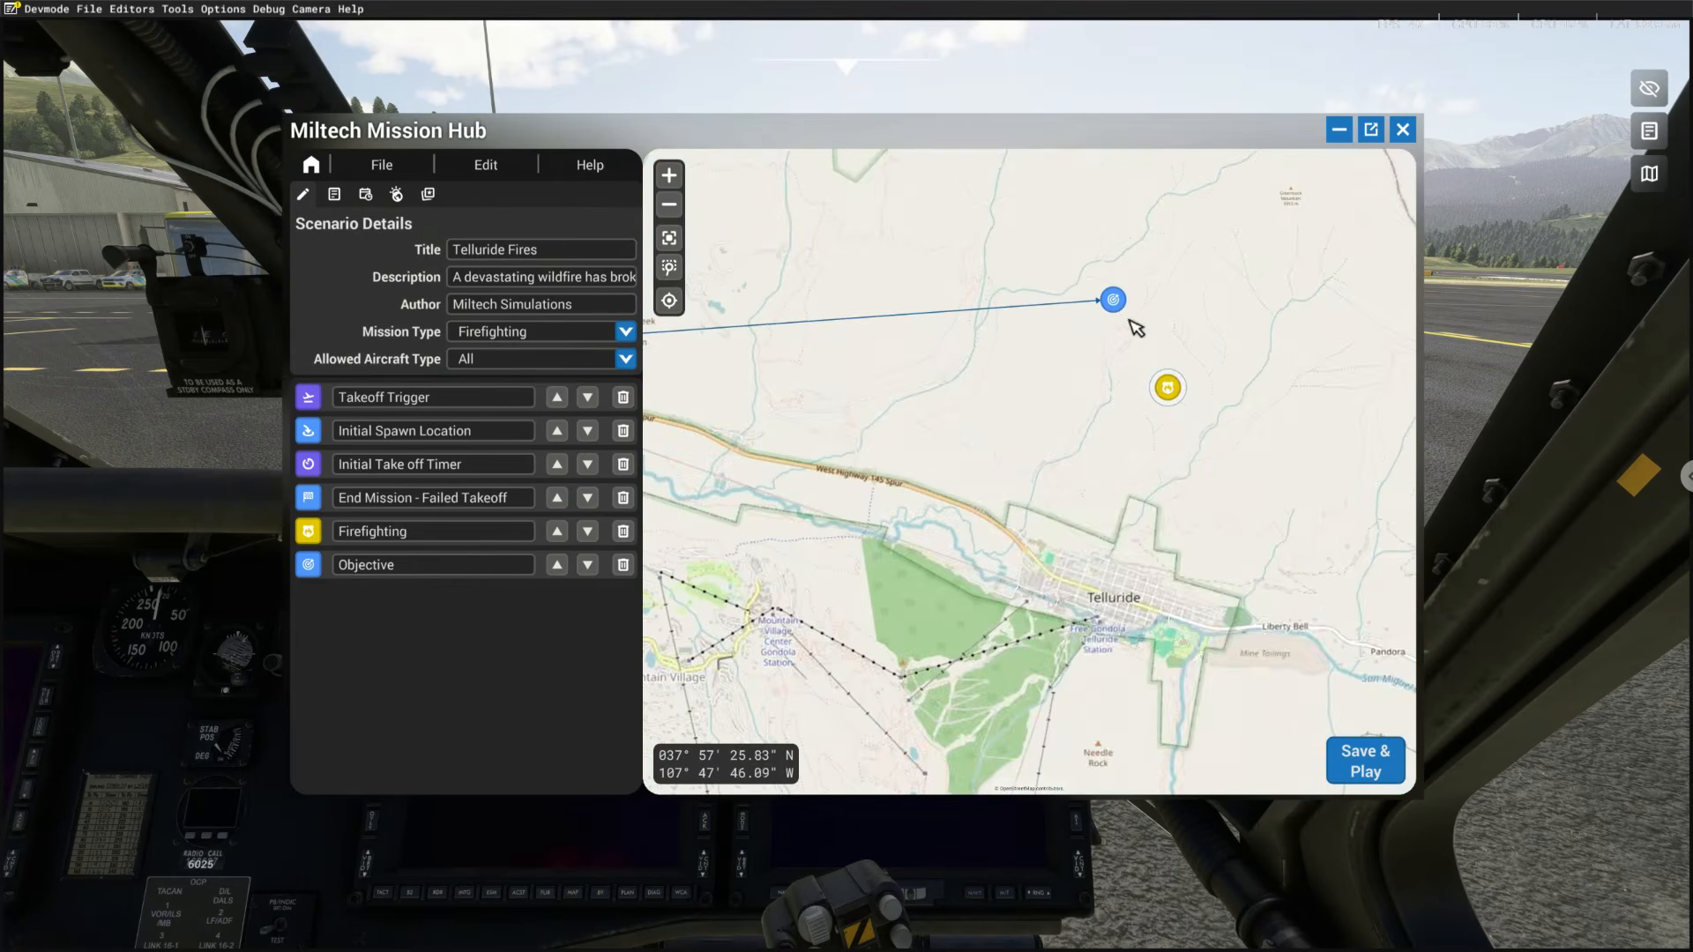
{"action": "left_click", "coordinate": [1113, 300]}
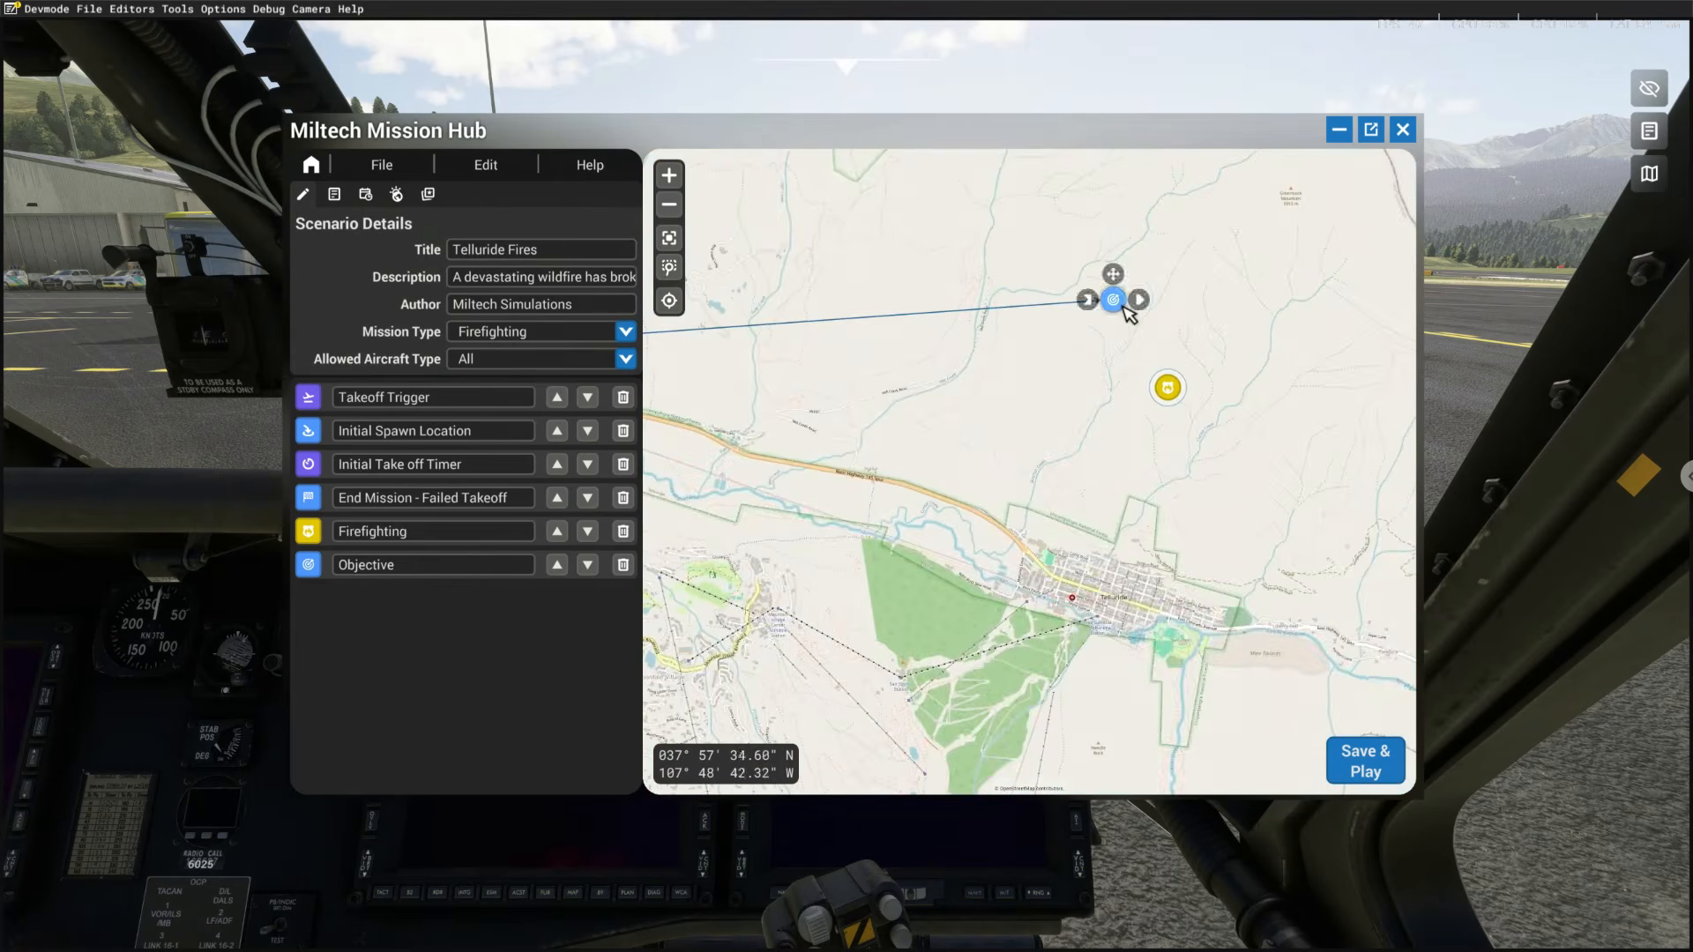
{"action": "left_click", "coordinate": [1202, 386]}
{"action": "left_click", "coordinate": [1208, 394]}
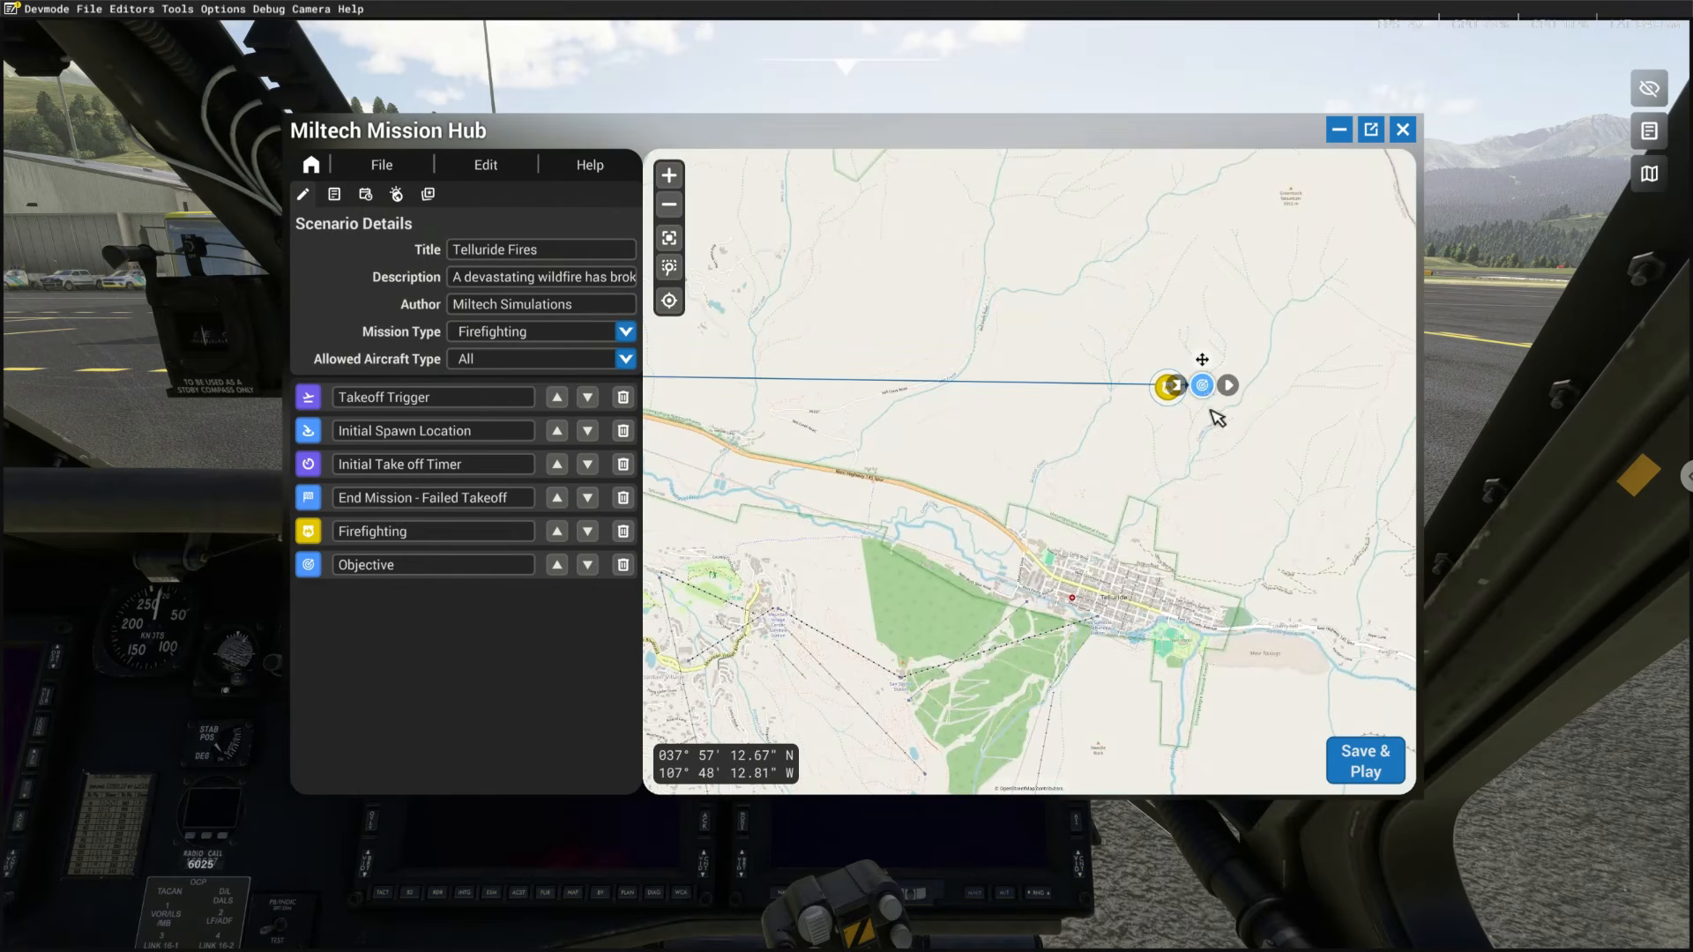
Configure the Objective with the title "Fly towards the fires and extinguish them all", the FireFighting icon and Show Direction turned off
{"action": "left_click_drag", "start_coordinate": [1222, 296], "coordinate": [1193, 288]}
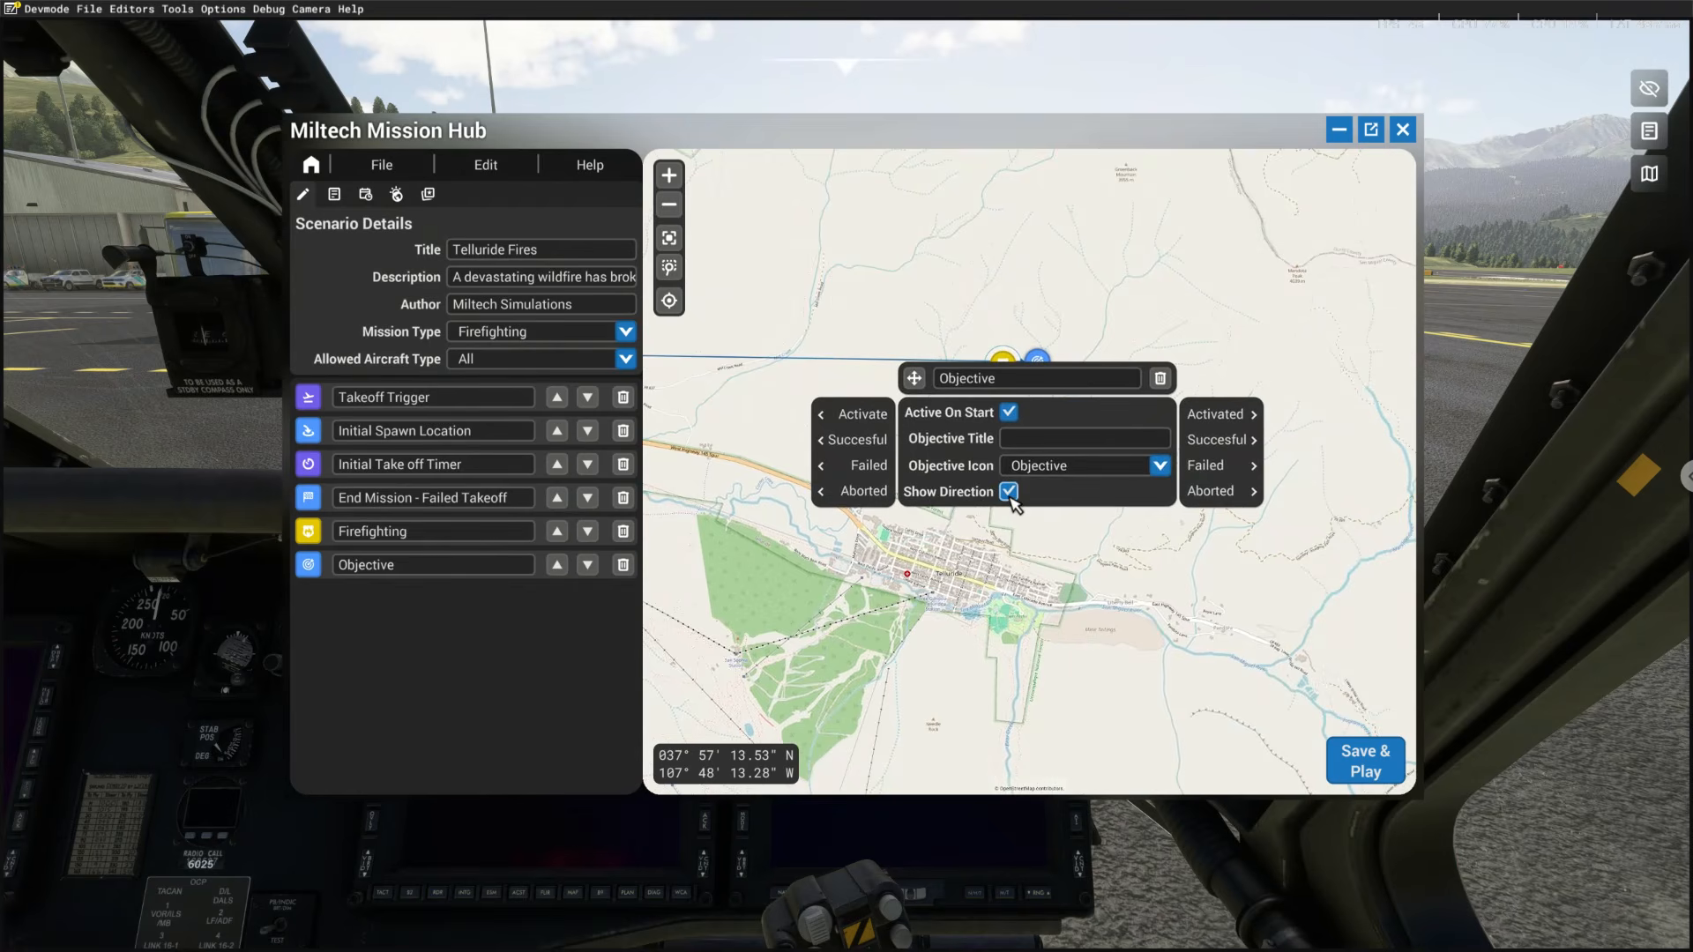
{"action": "left_click", "coordinate": [1009, 497]}
{"action": "left_click", "coordinate": [1042, 468]}
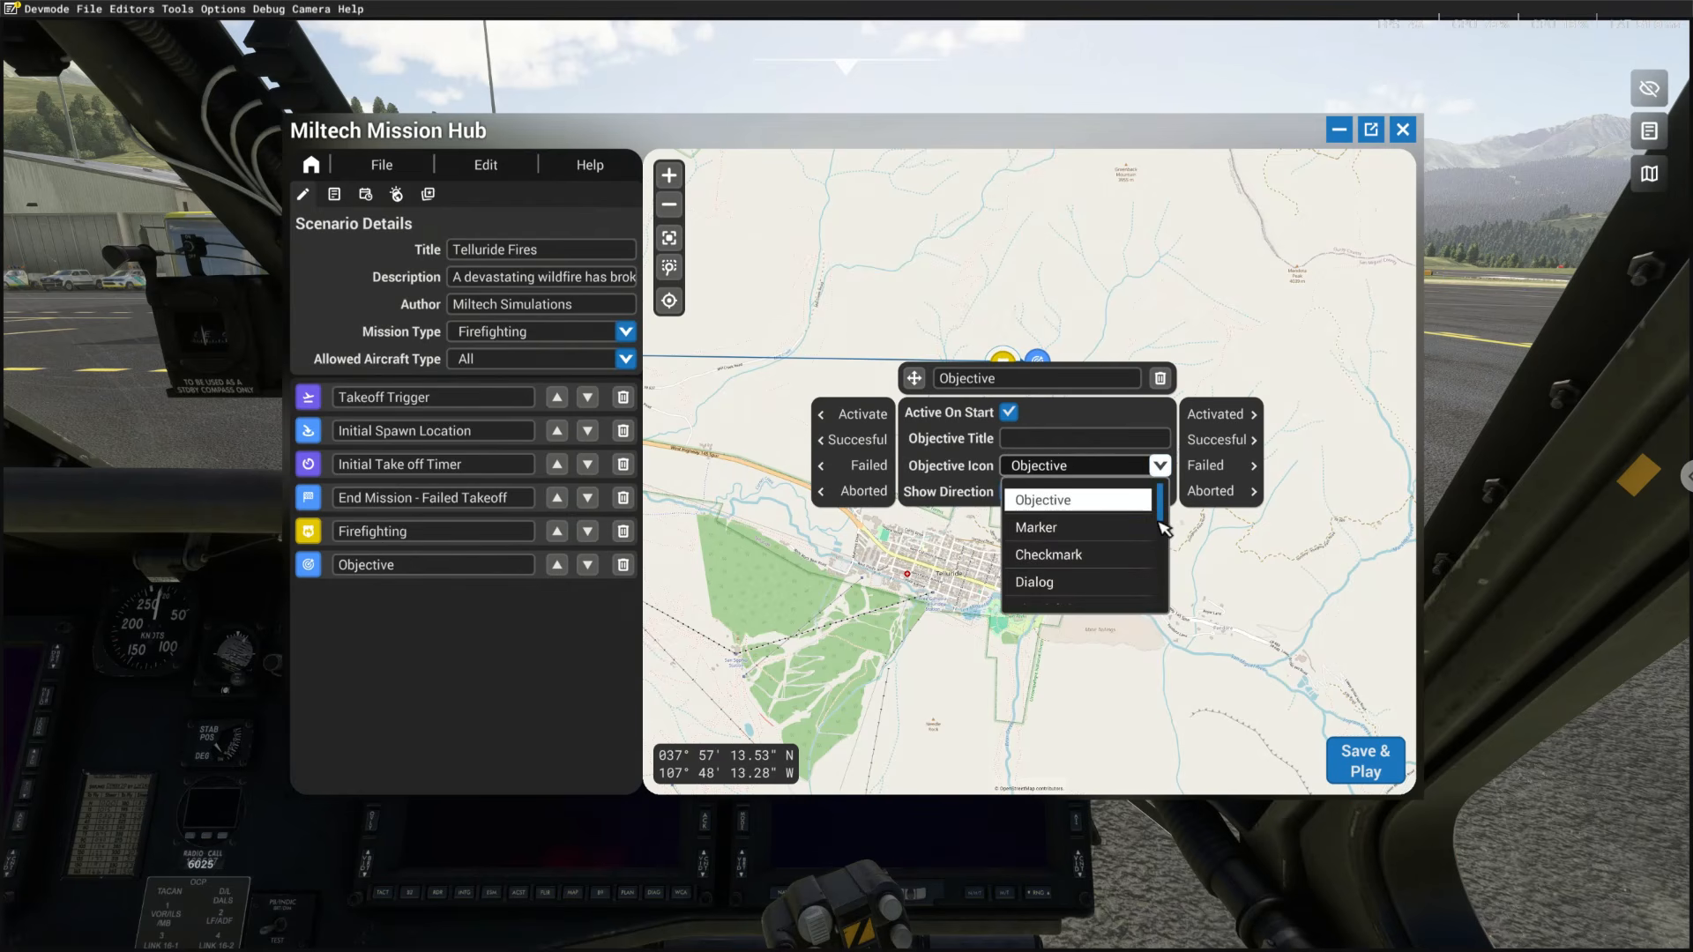
{"action": "scroll", "coordinate": [1160, 522], "scroll_direction": "down", "scroll_amount": 4}
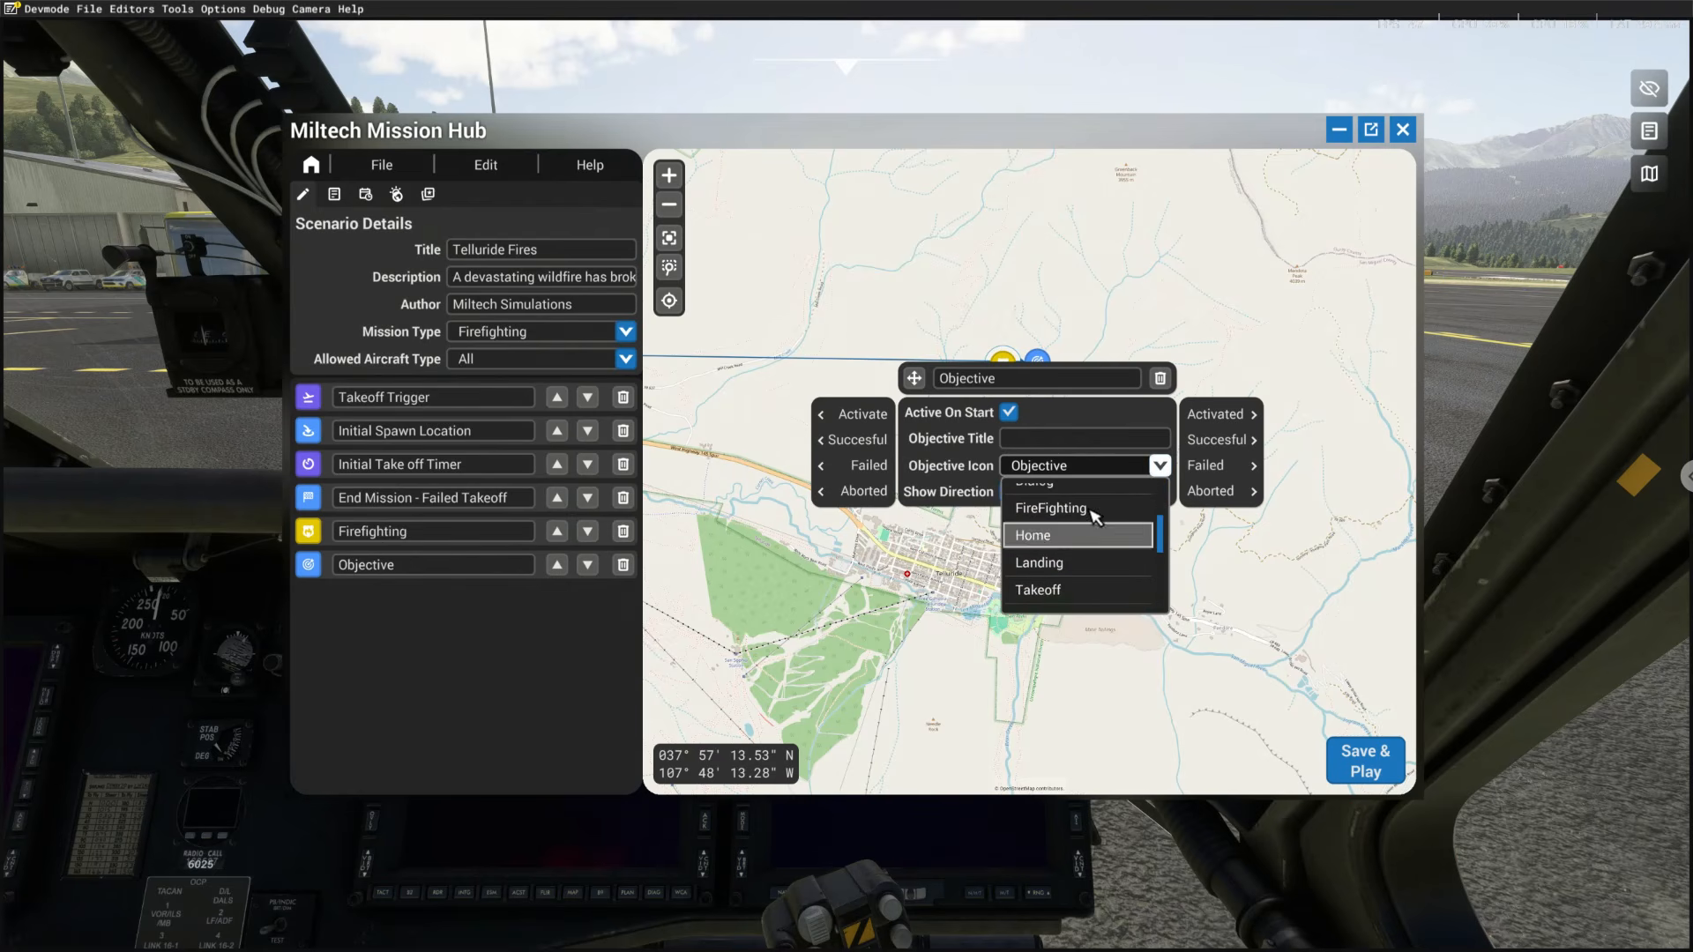
{"action": "left_click", "coordinate": [1051, 508]}
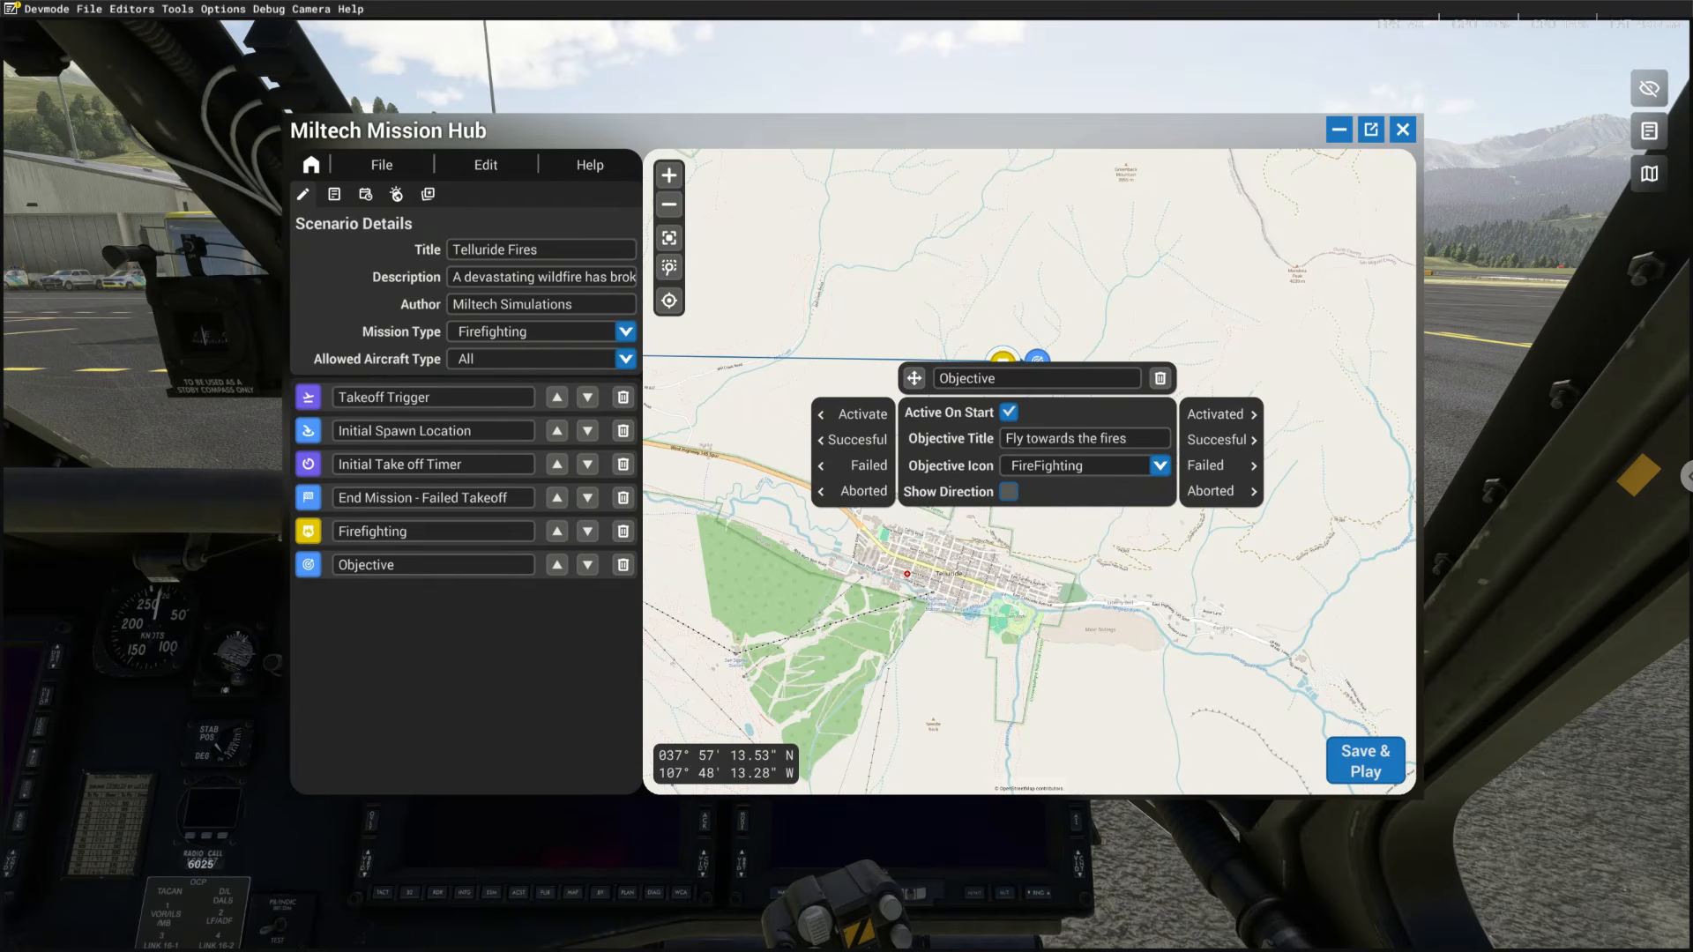
{"action": "type", "text": "nd extinguis"}
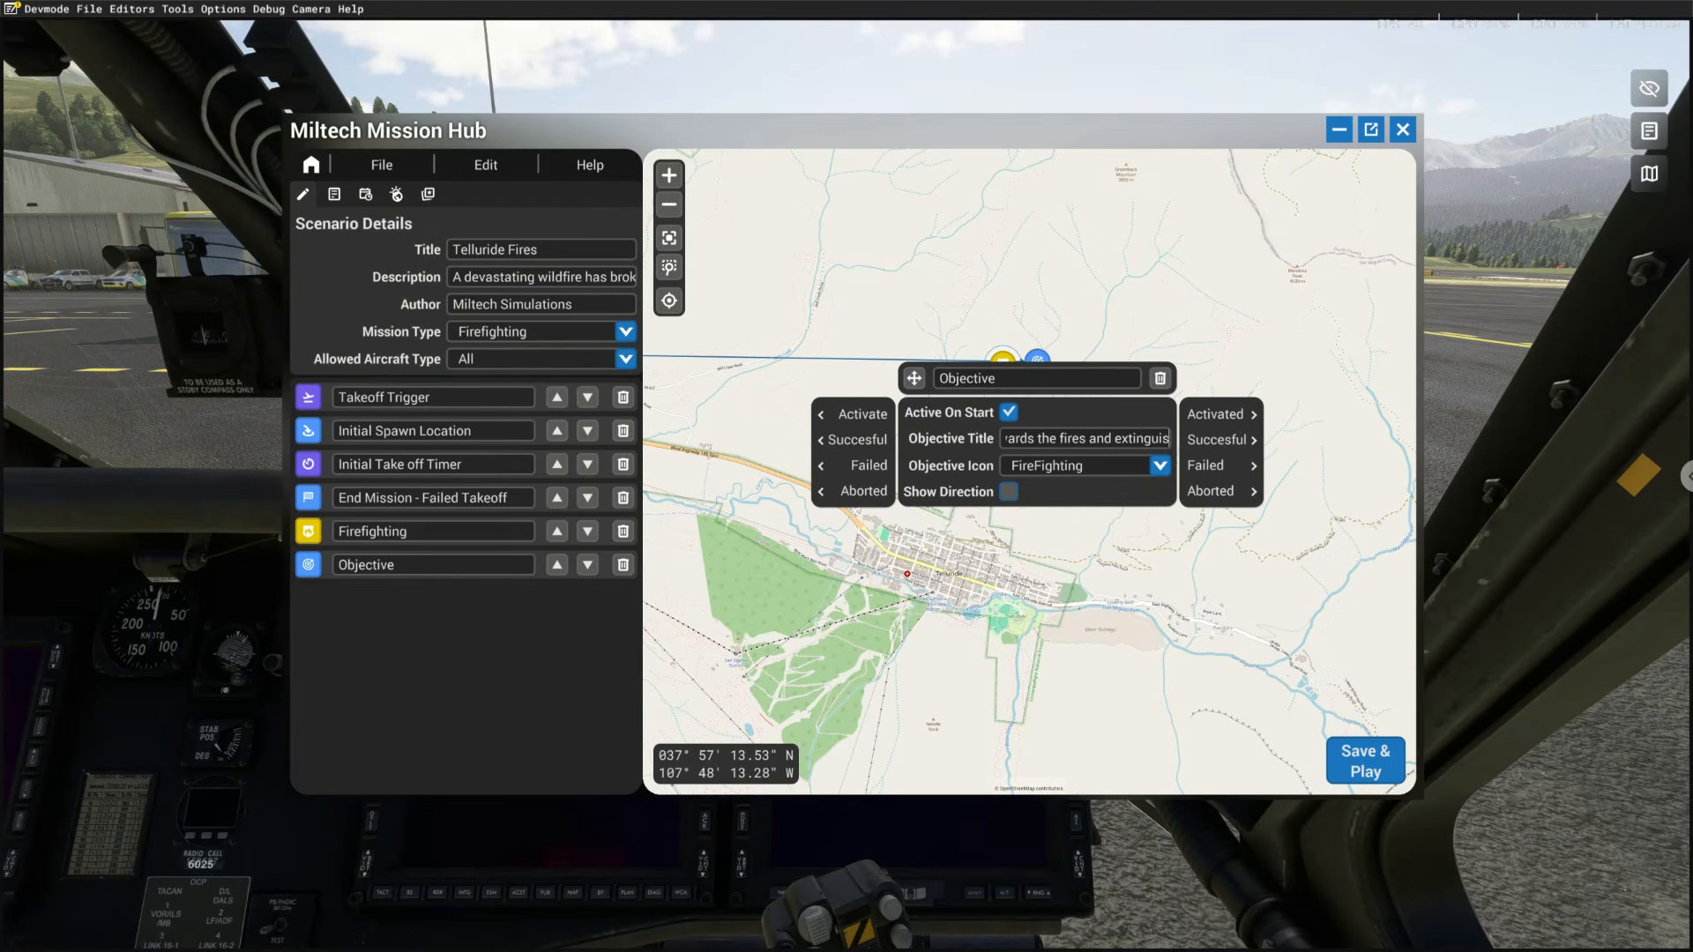
{"action": "type", "text": "h them all"}
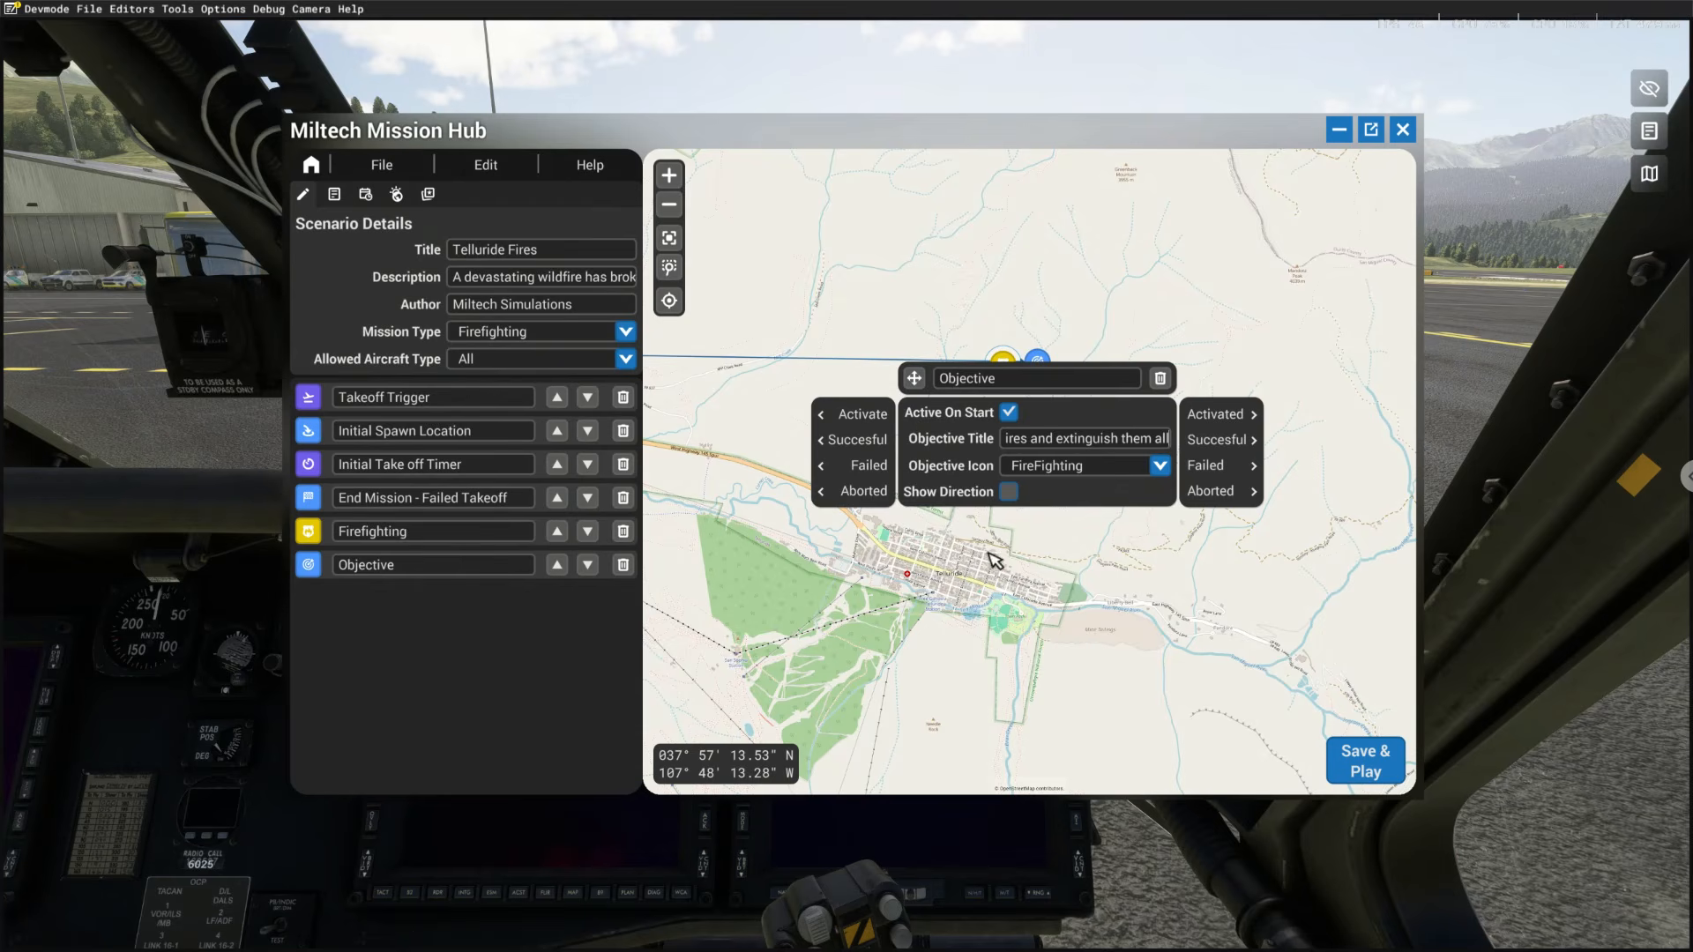
{"action": "left_click", "coordinate": [1146, 627]}
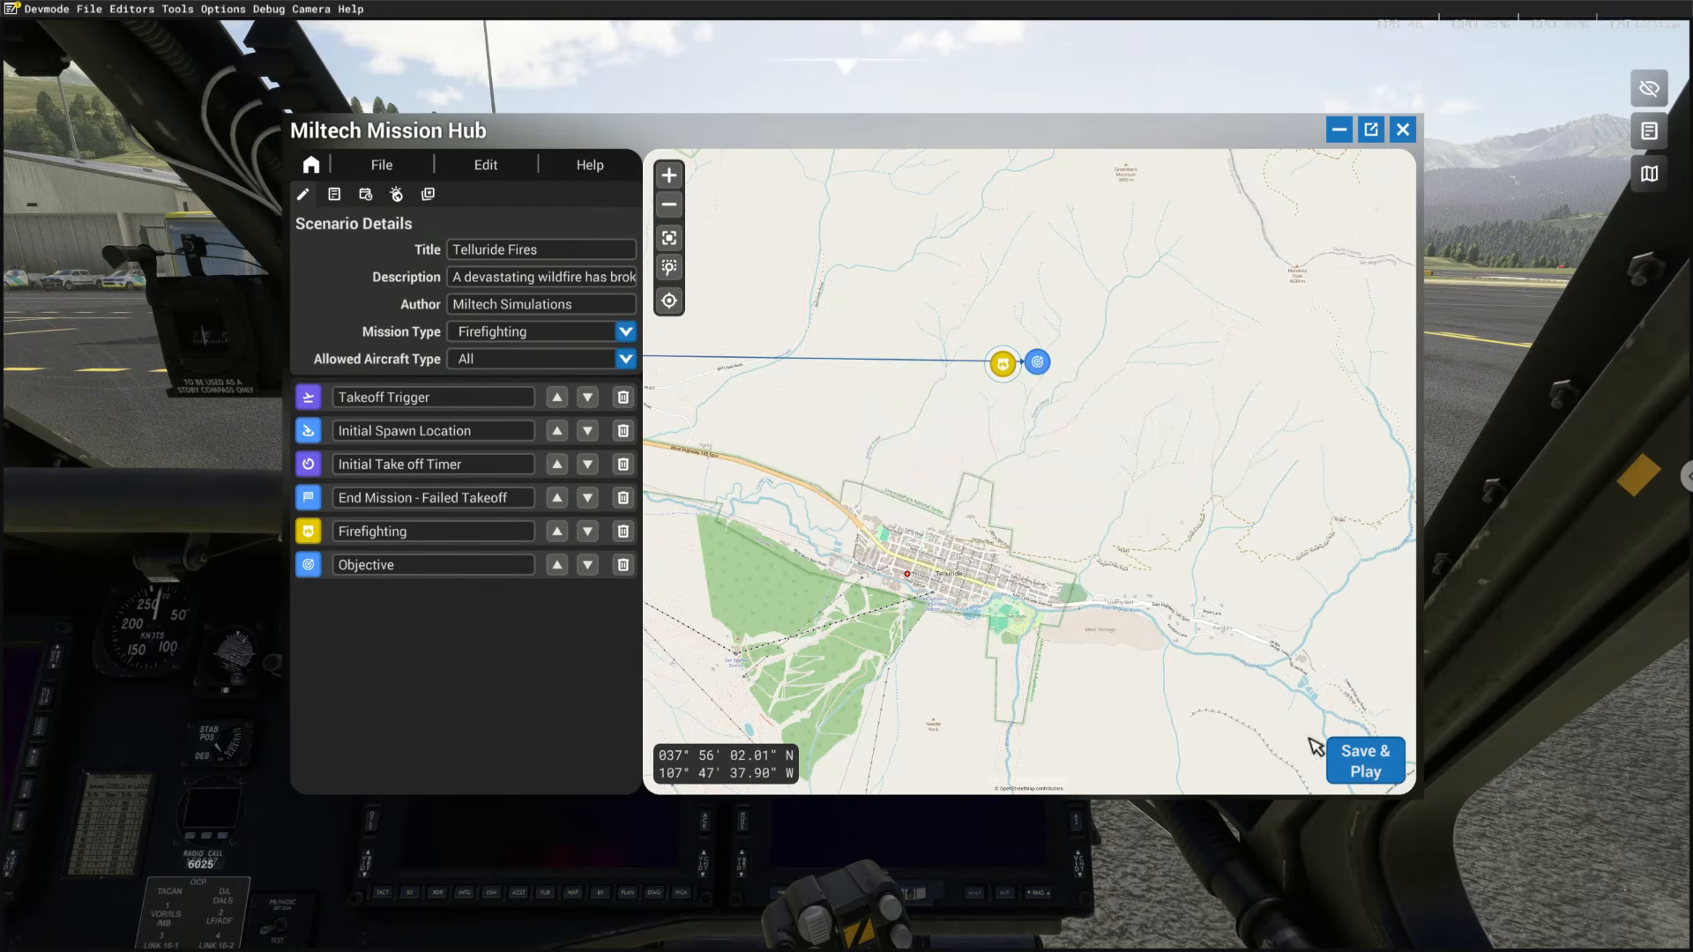
Save and play the scenario, start the flight and look ahead from the cockpit towards the mountains
{"action": "left_click", "coordinate": [1349, 764]}
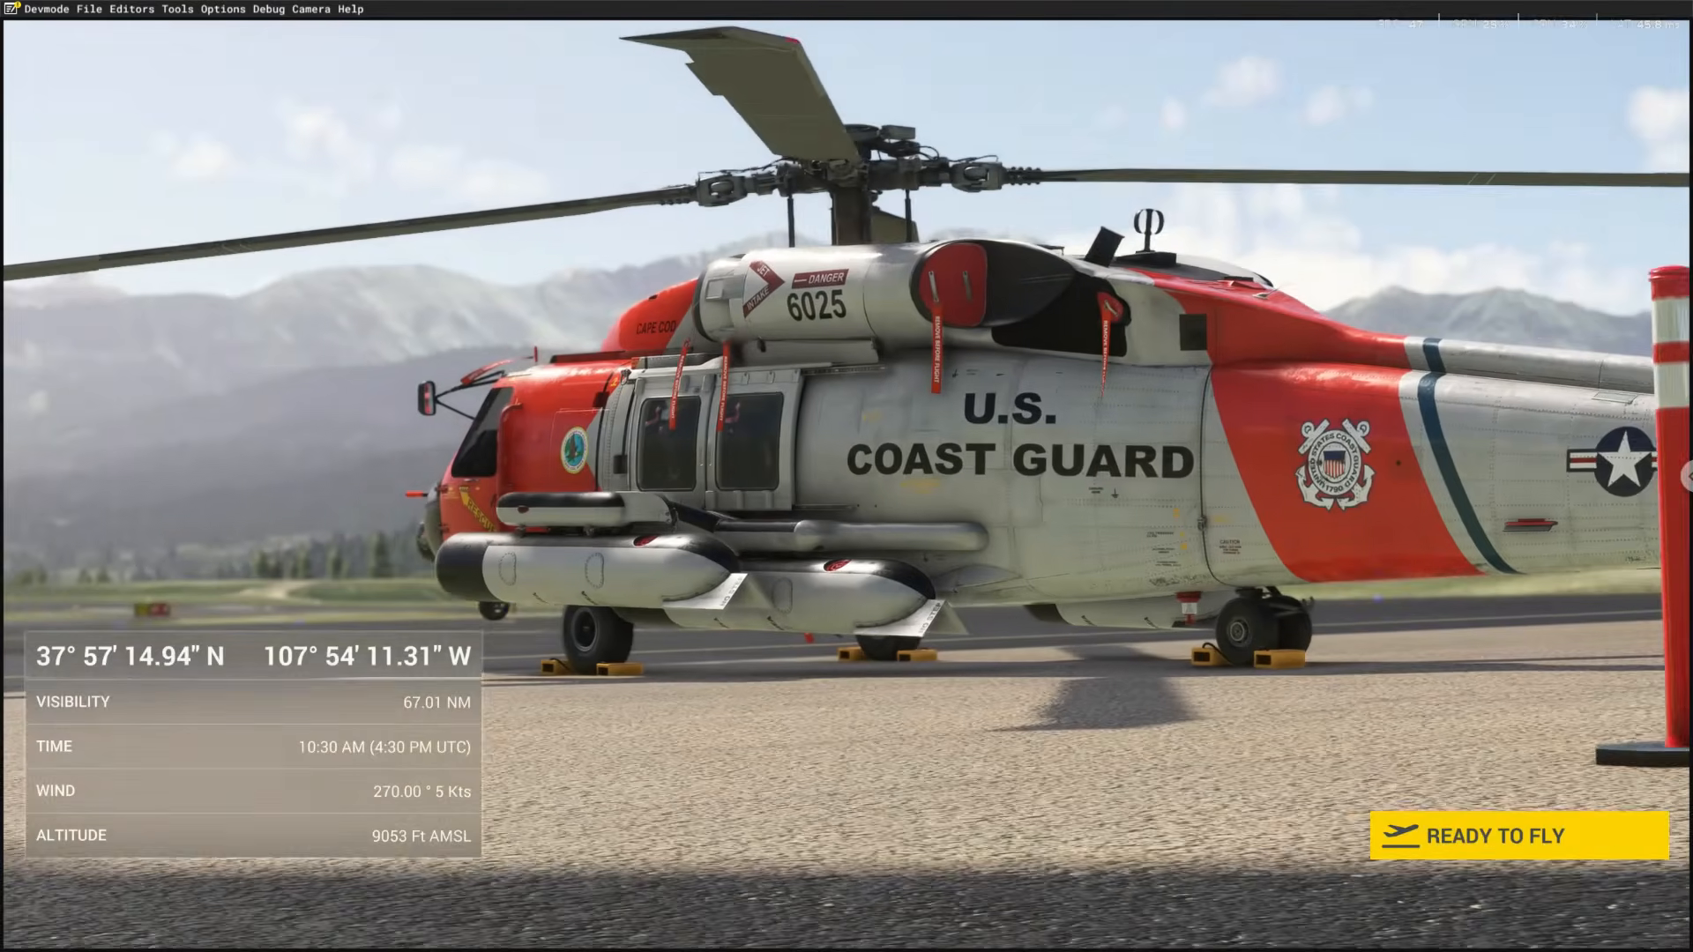
{"action": "left_click", "coordinate": [1419, 842]}
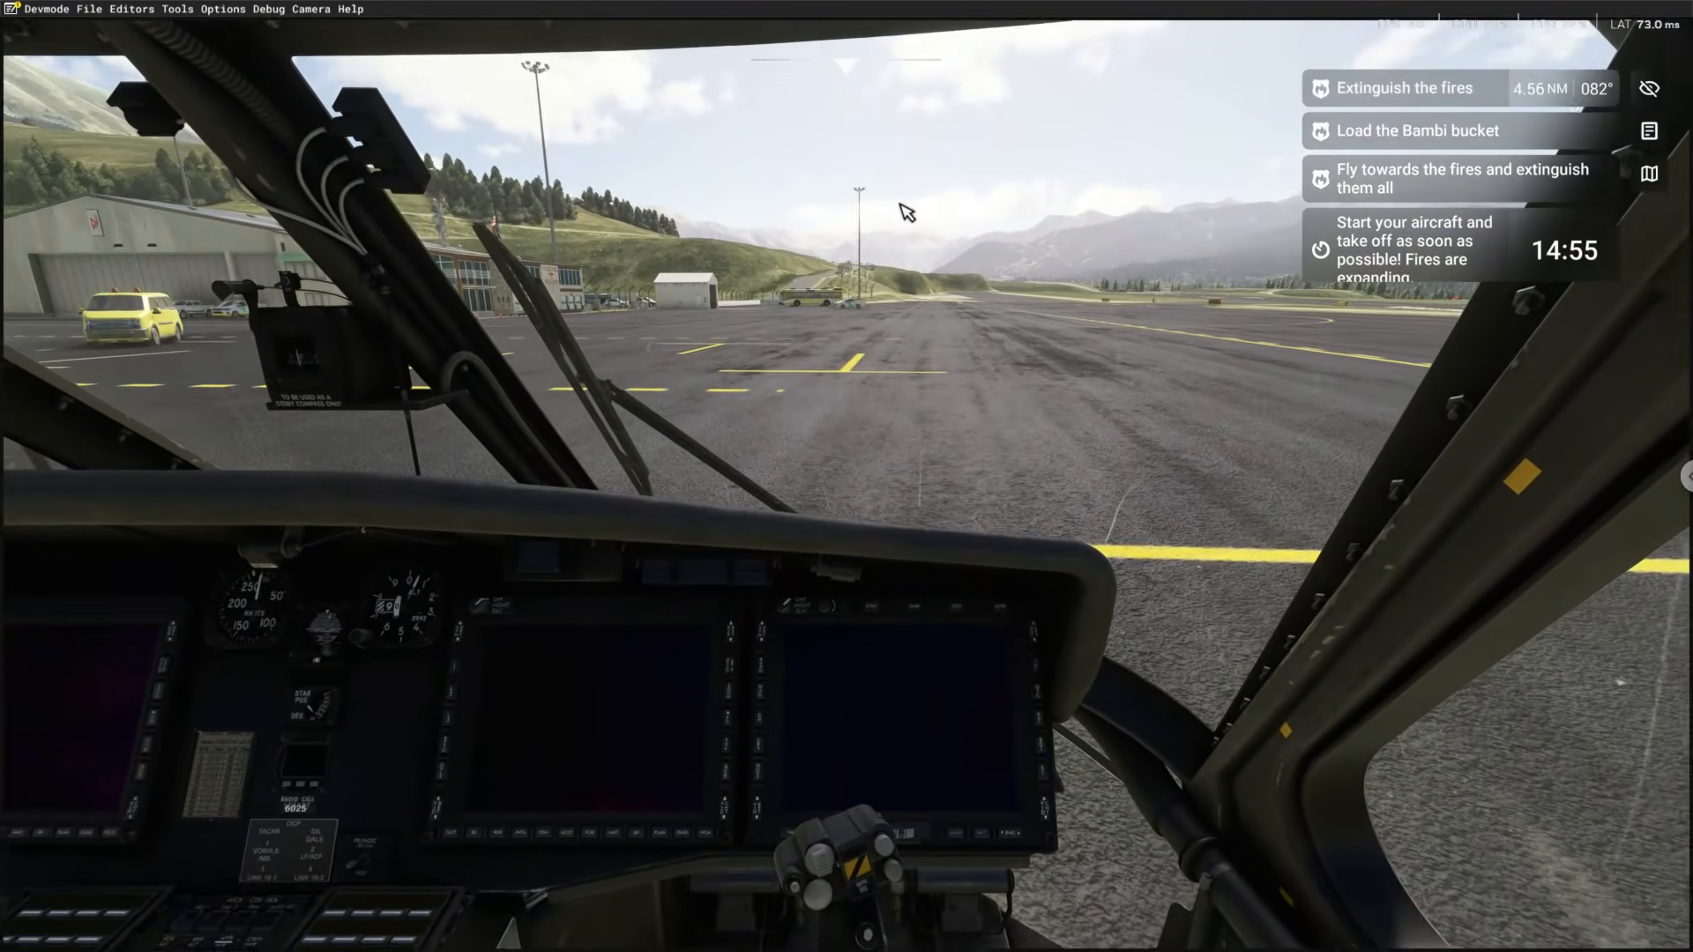
{"action": "scroll", "coordinate": [900, 205], "scroll_direction": "up", "scroll_amount": 5}
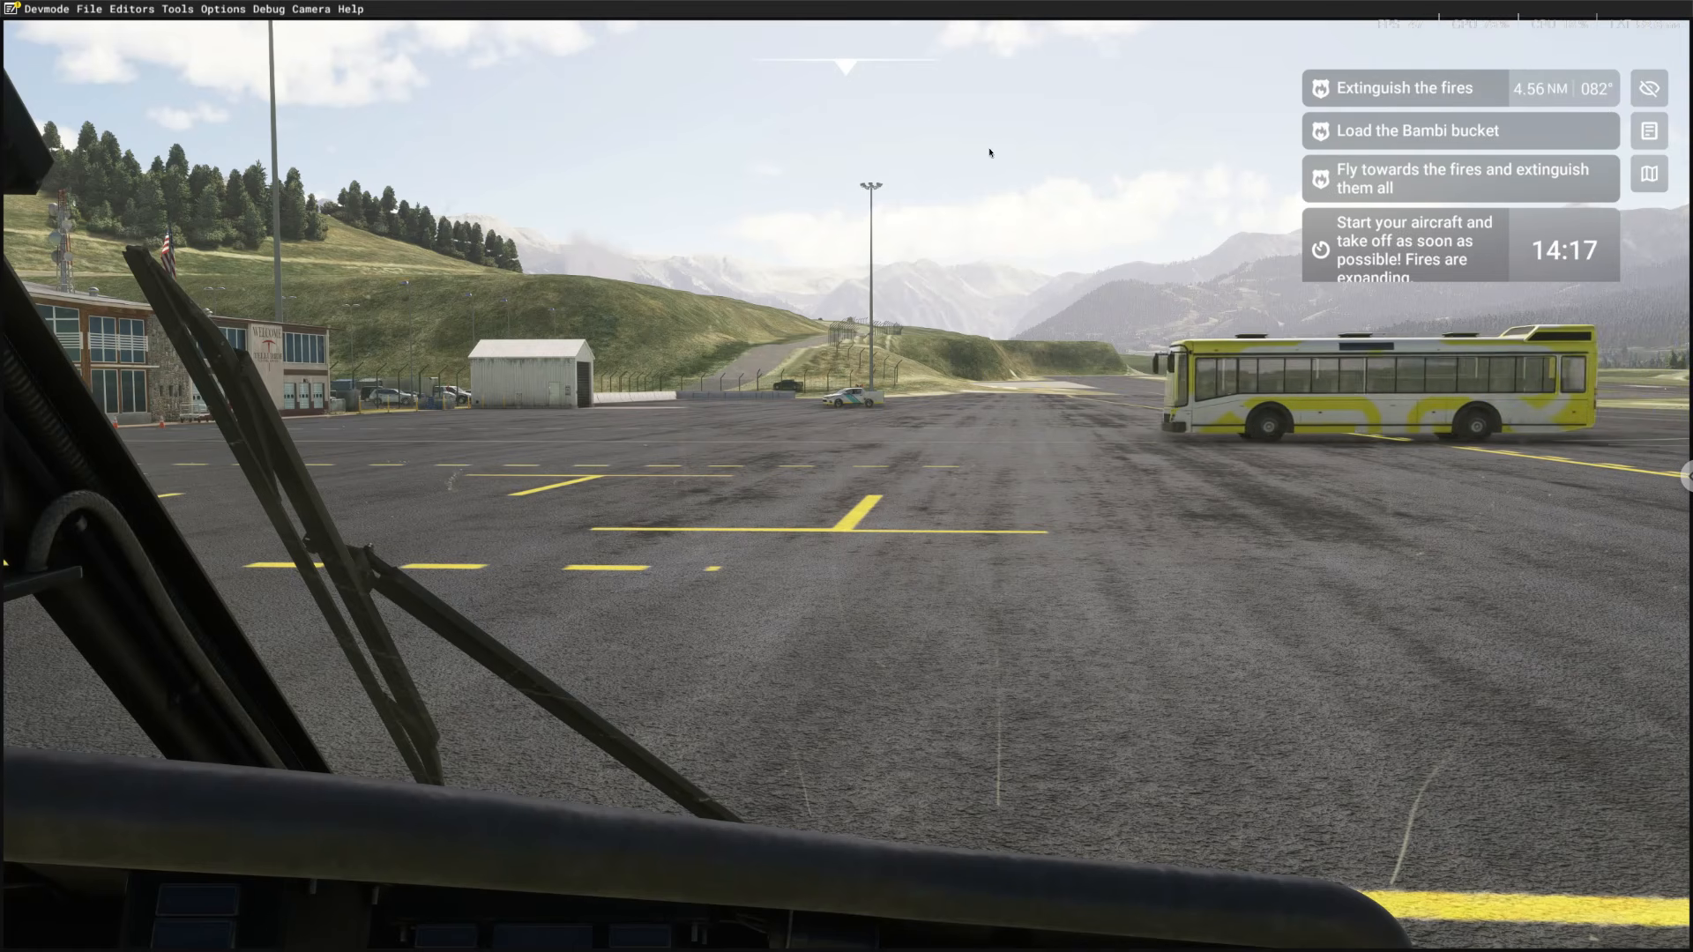
{"action": "scroll", "coordinate": [593, 240], "scroll_direction": "up", "scroll_amount": 5}
{"action": "scroll", "coordinate": [590, 236], "scroll_direction": "up", "scroll_amount": 5}
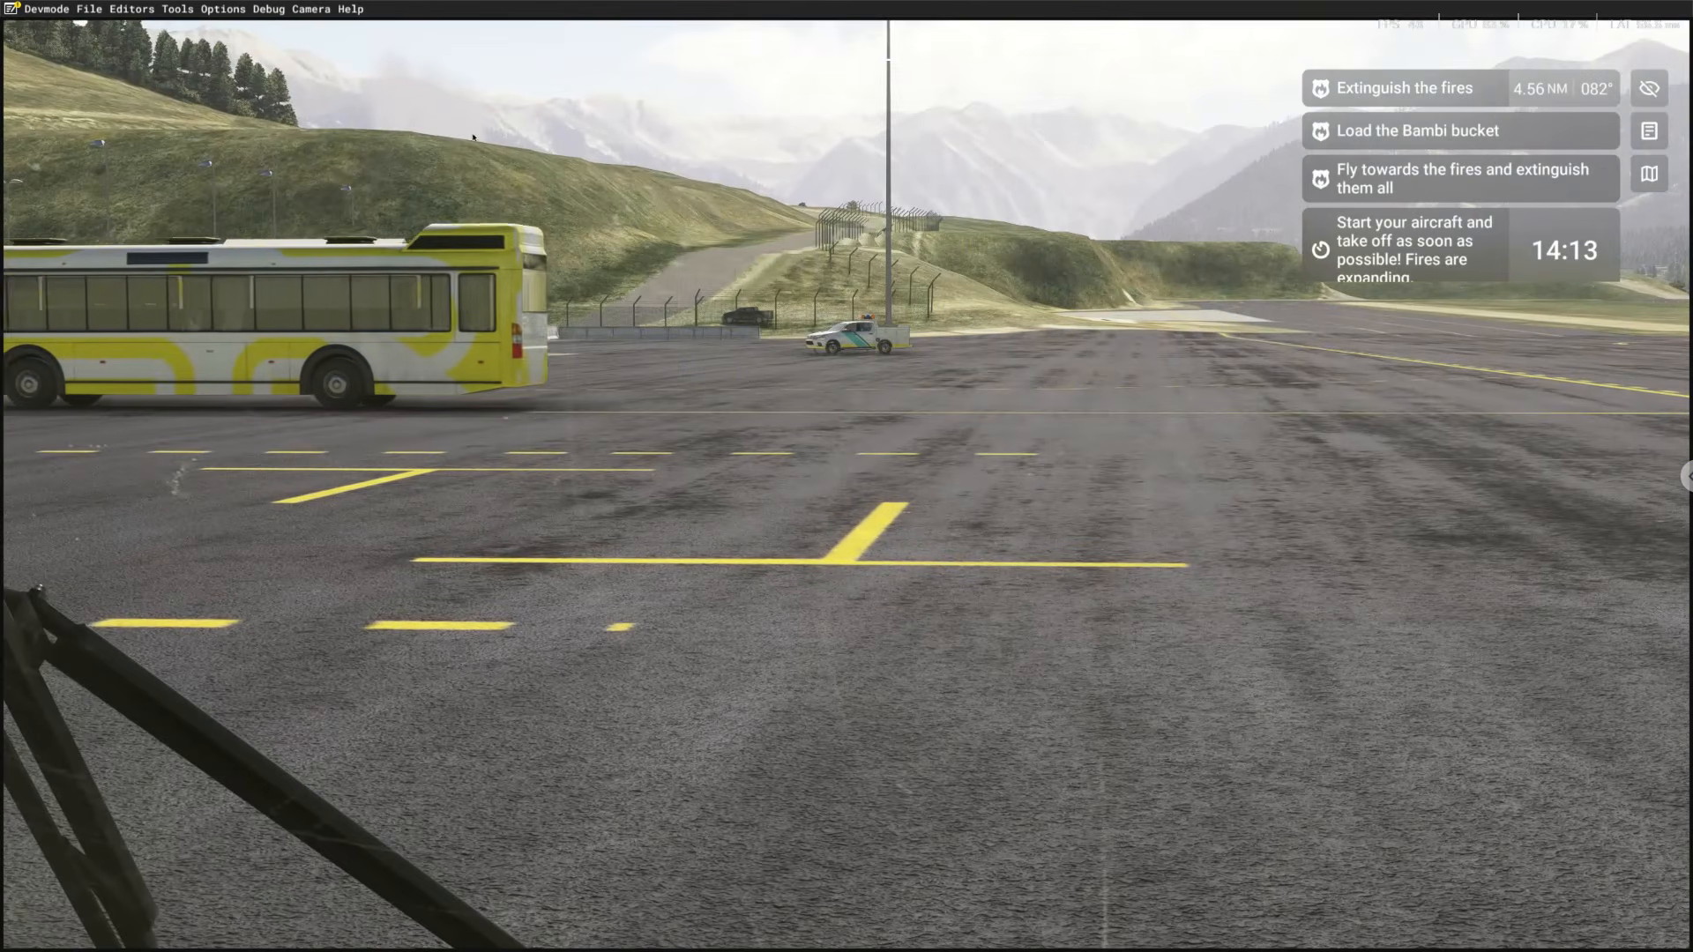
{"action": "scroll", "coordinate": [744, 238], "scroll_direction": "down", "scroll_amount": 5}
{"action": "scroll", "coordinate": [744, 236], "scroll_direction": "down", "scroll_amount": 8}
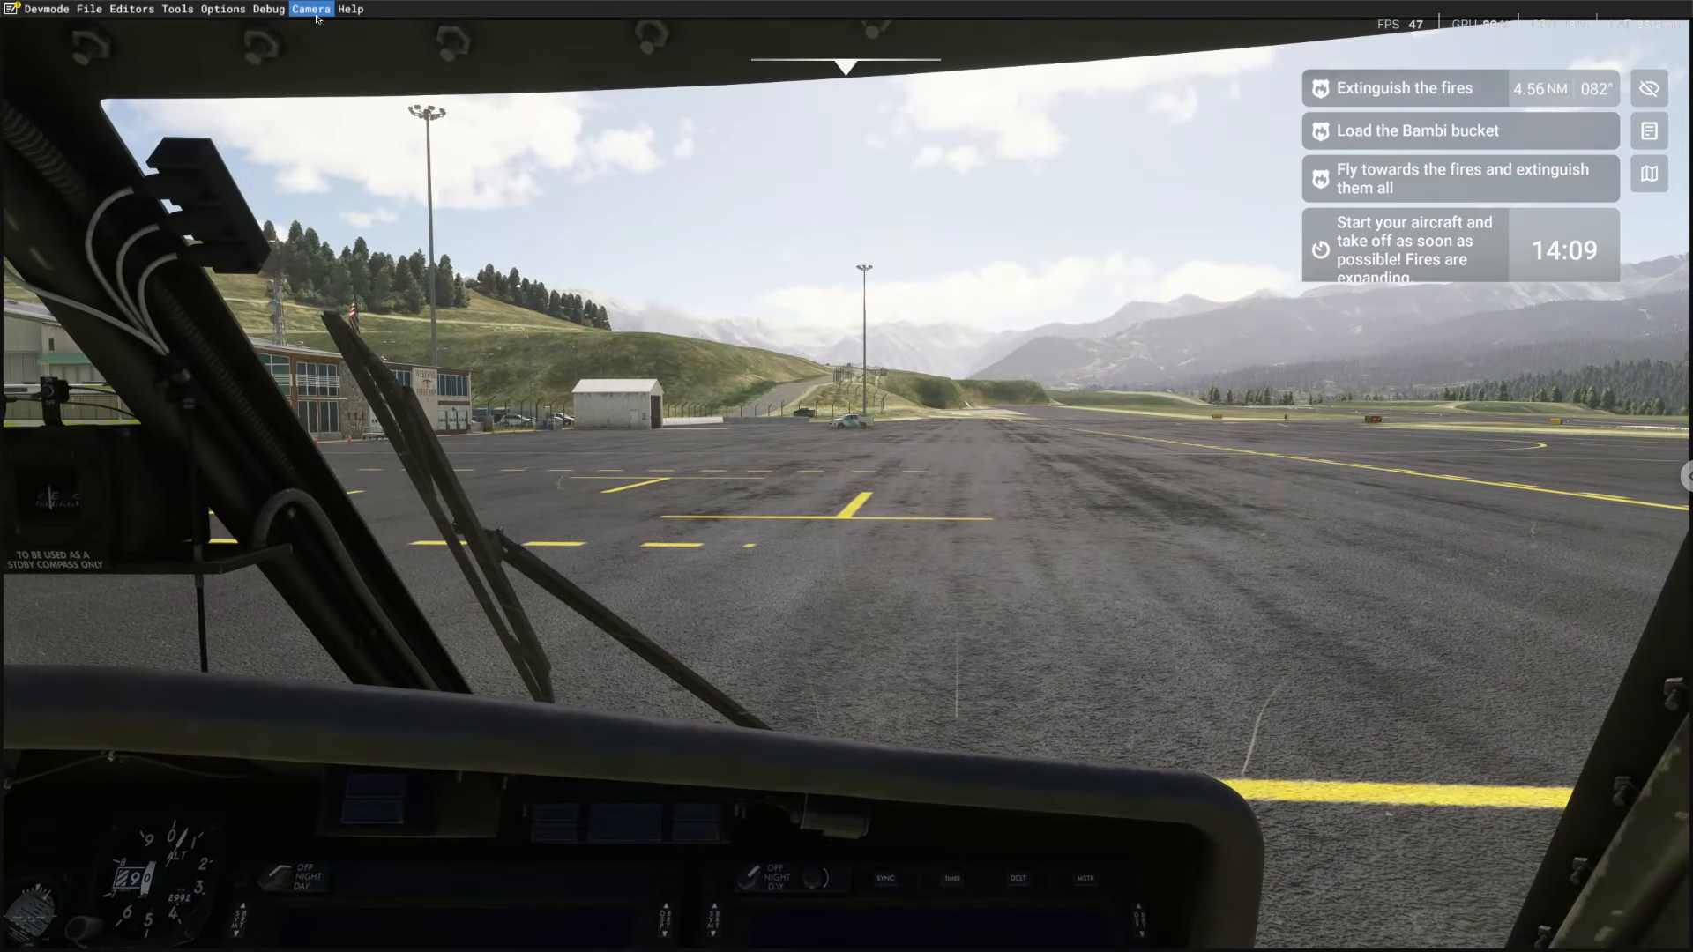
Switch to the Developer Camera and fly it east up the valley to inspect the fires in the hills above Telluride
{"action": "left_click", "coordinate": [312, 10]}
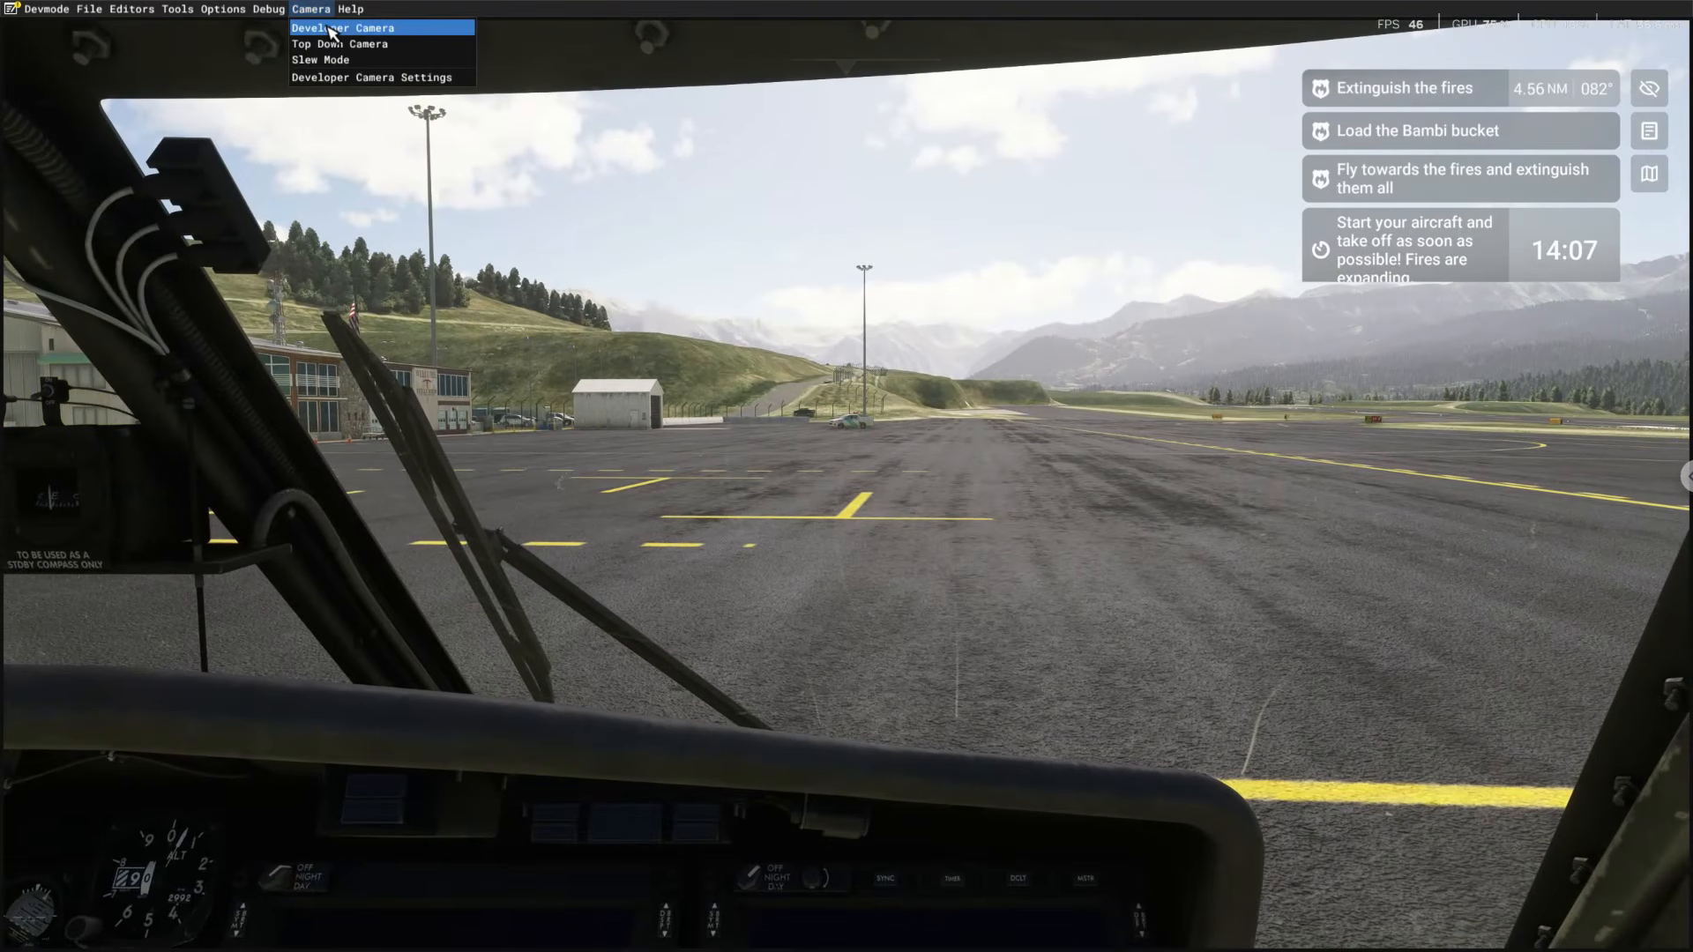
{"action": "left_click", "coordinate": [332, 28]}
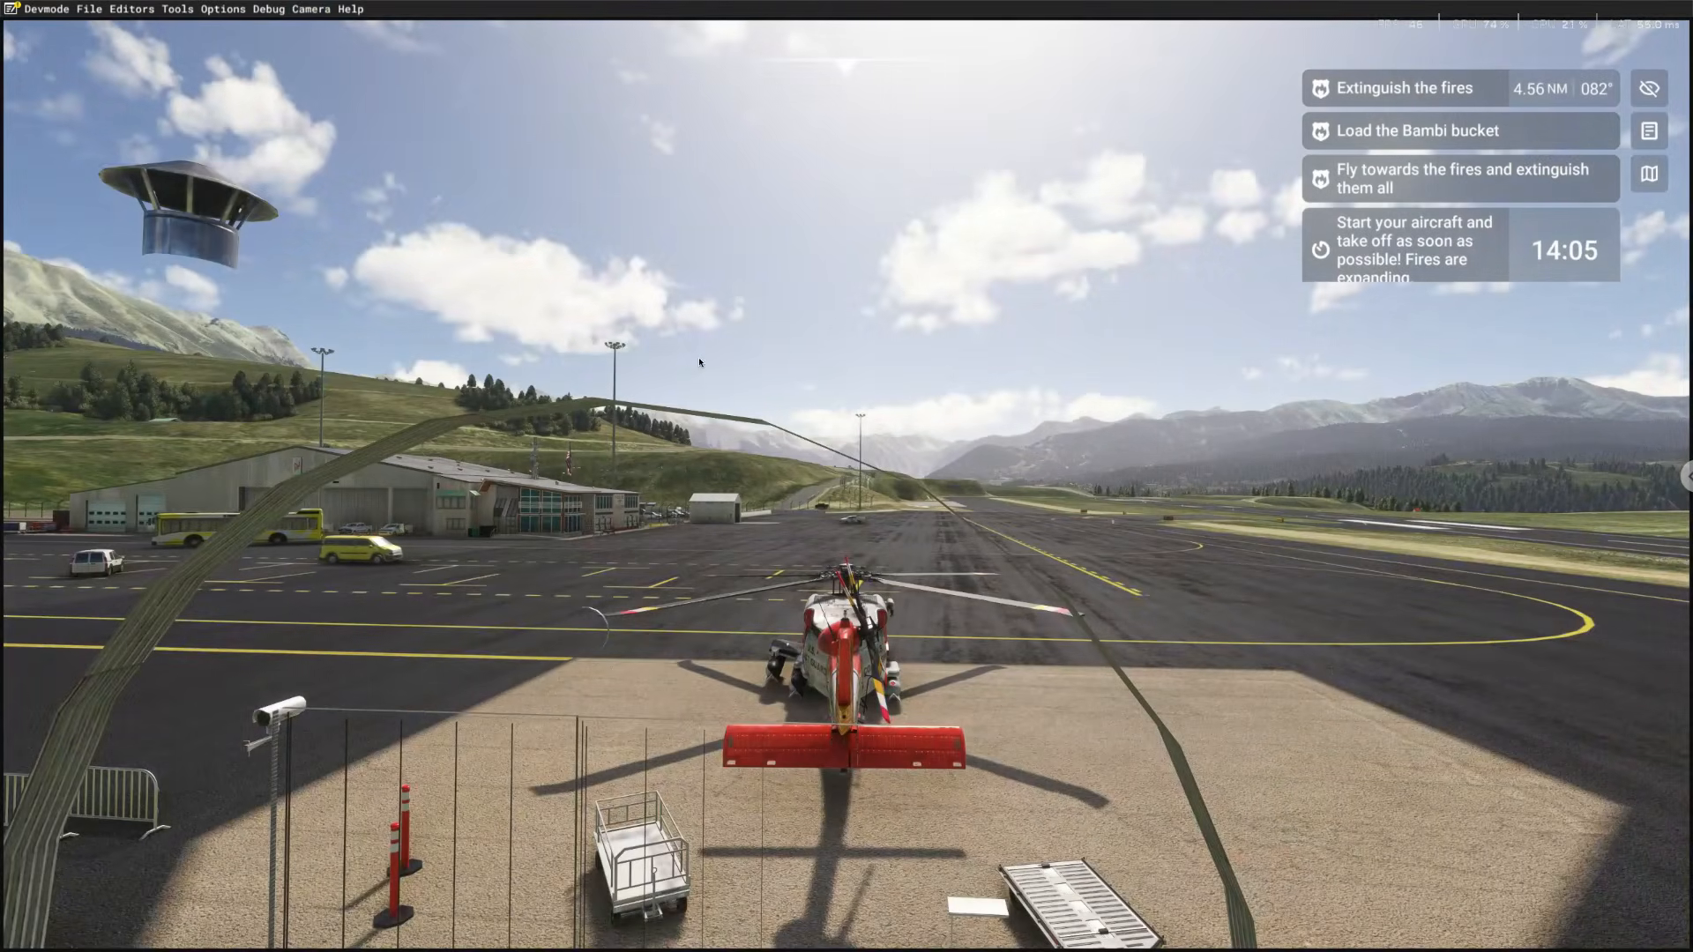
{"action": "key", "text": "w"}
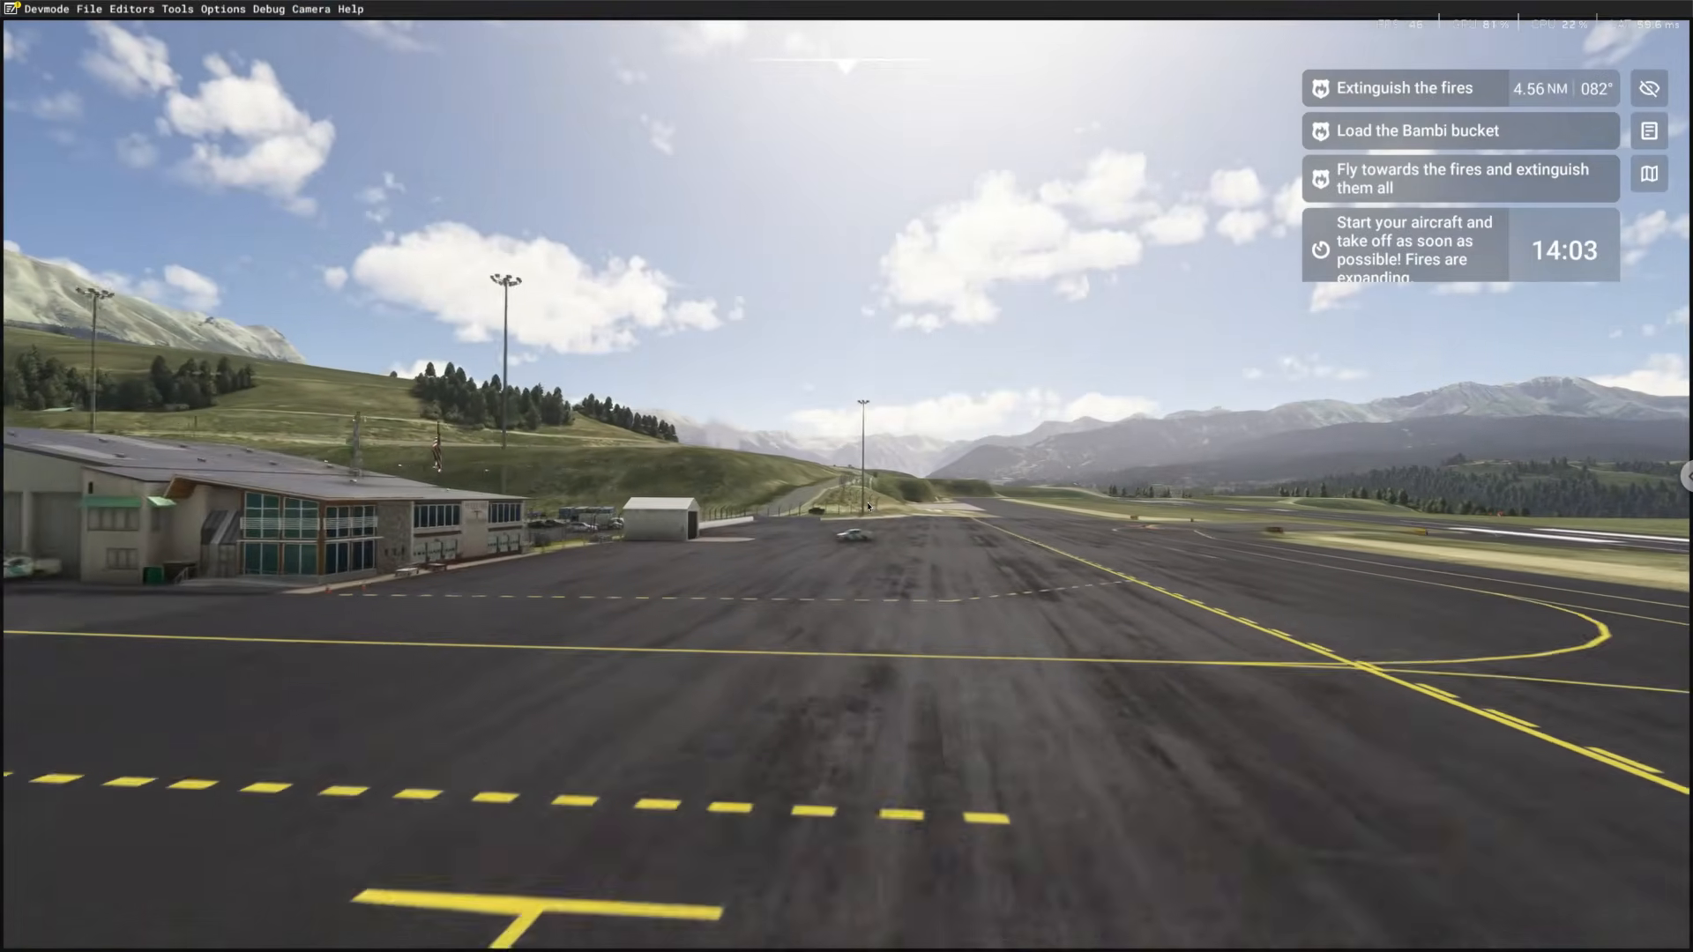
{"action": "key", "text": "w"}
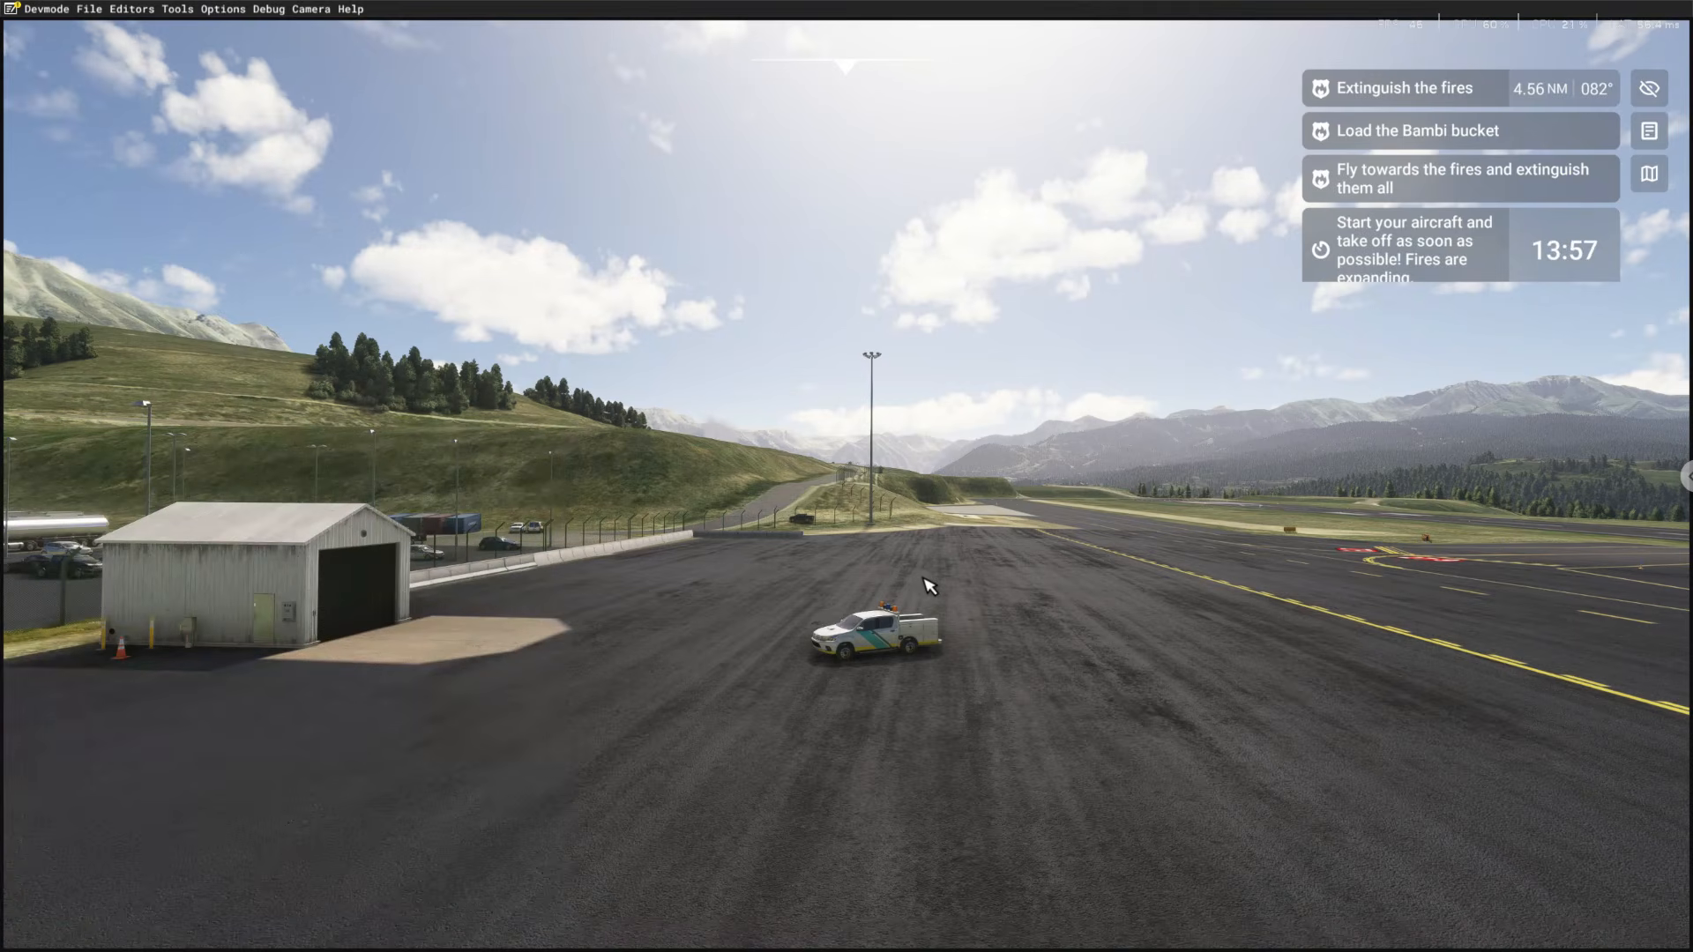
{"action": "key", "text": "w"}
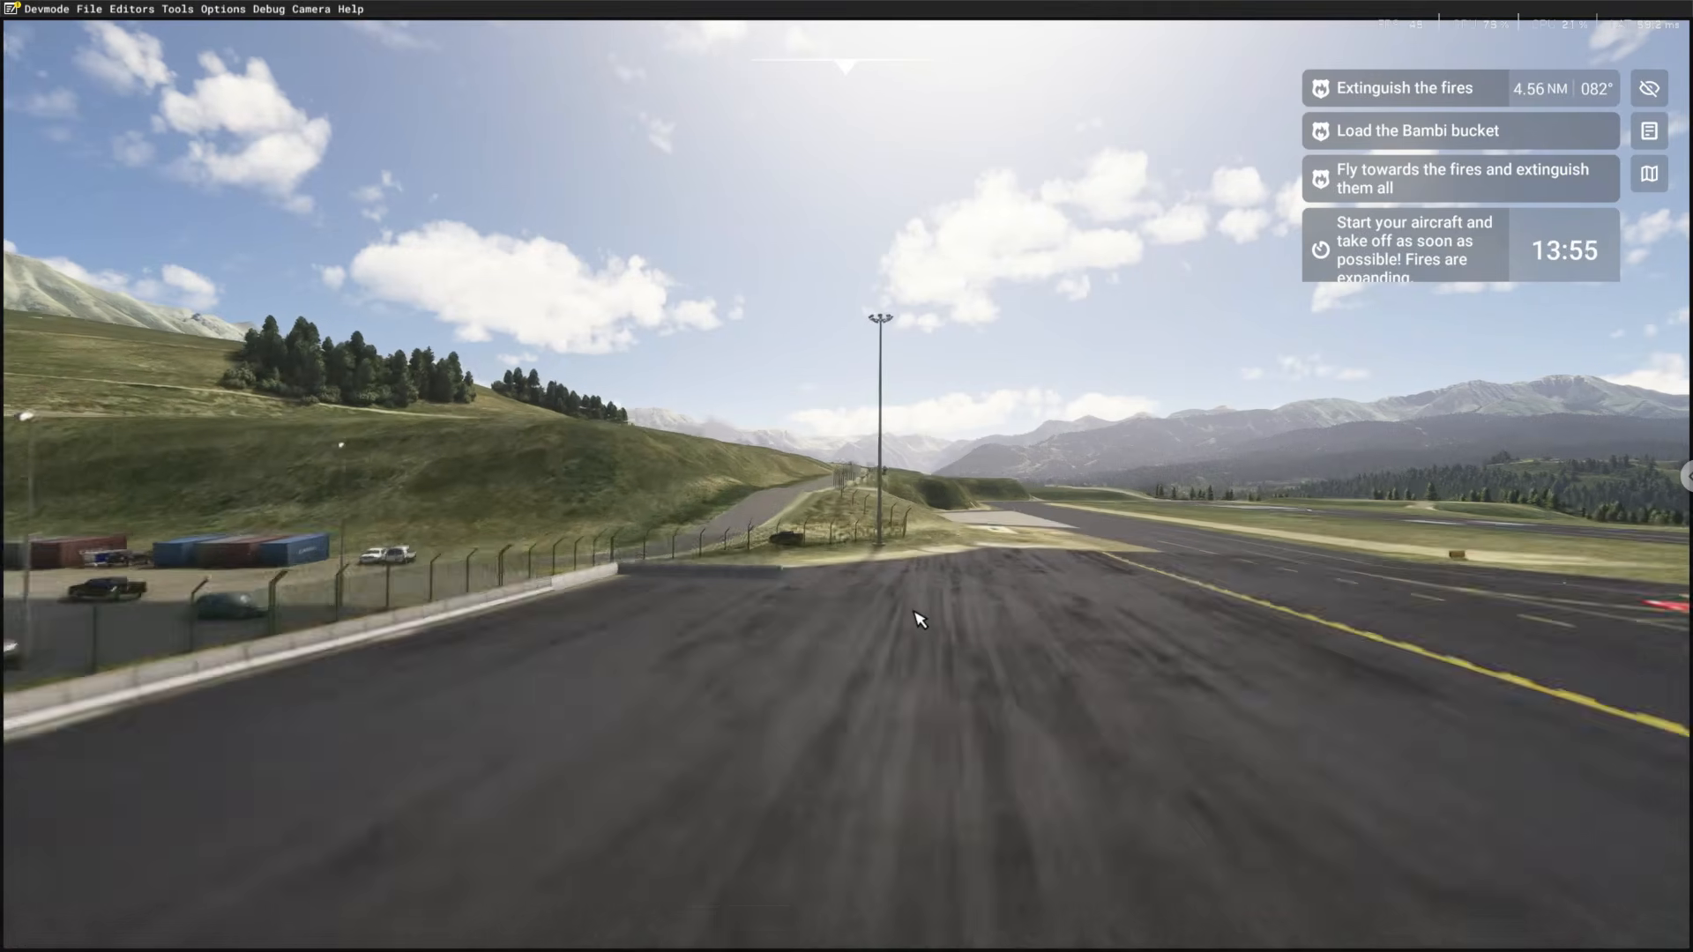
{"action": "key", "text": "w"}
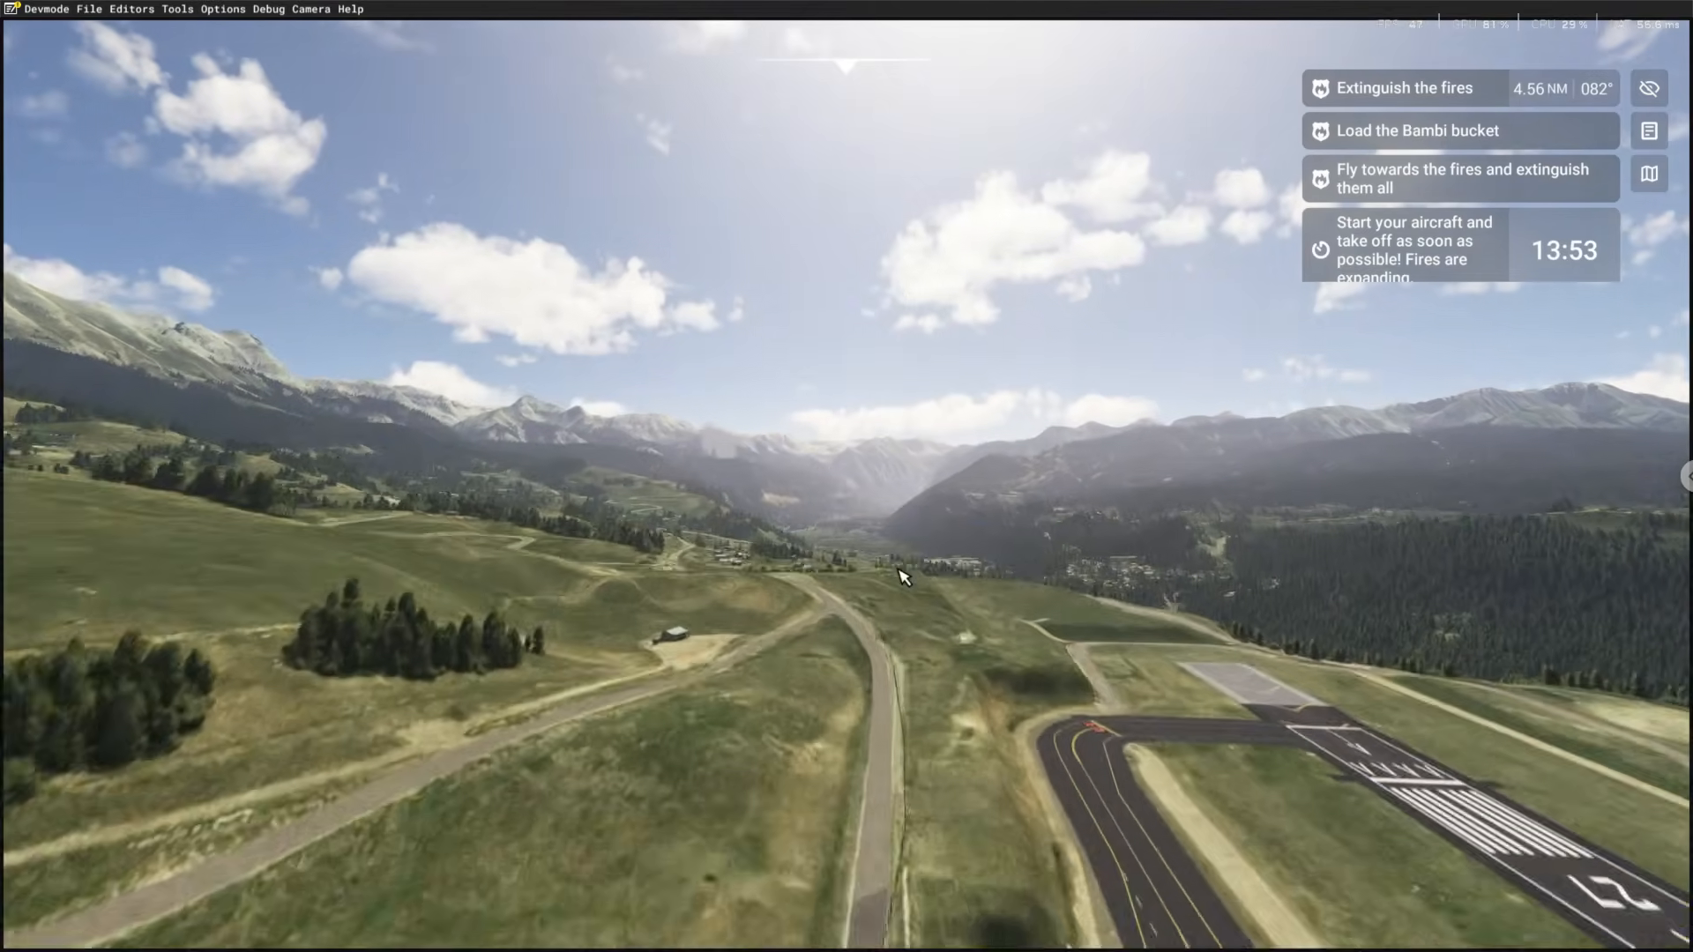
{"action": "key", "text": "w"}
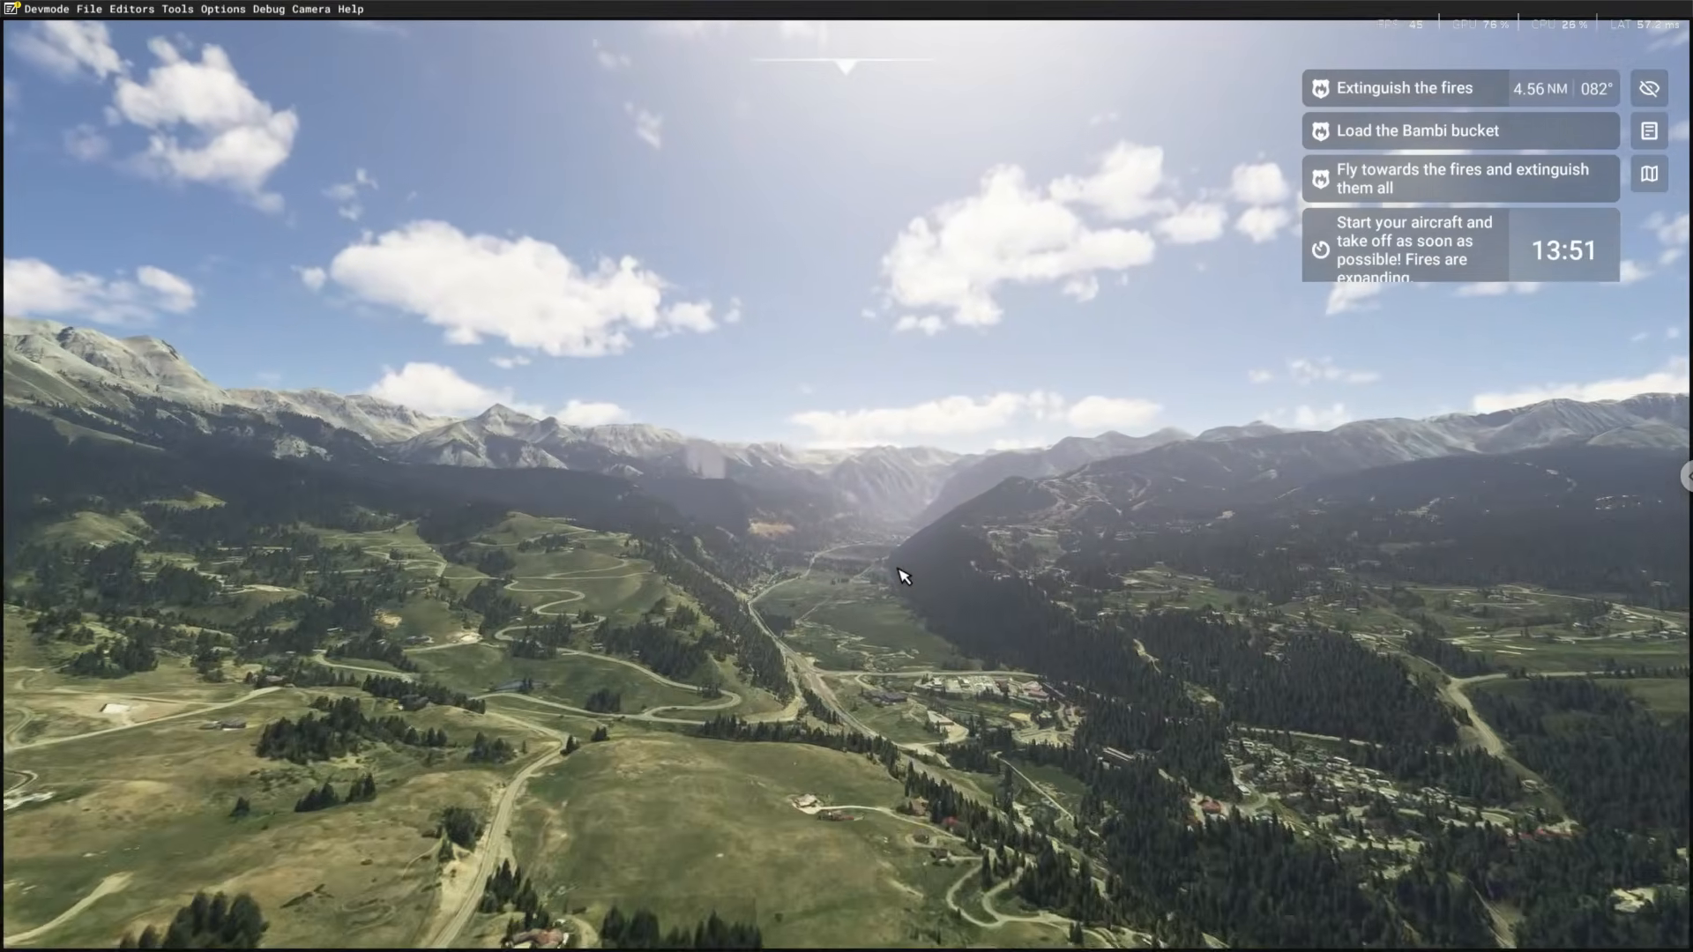
{"action": "key", "text": "w"}
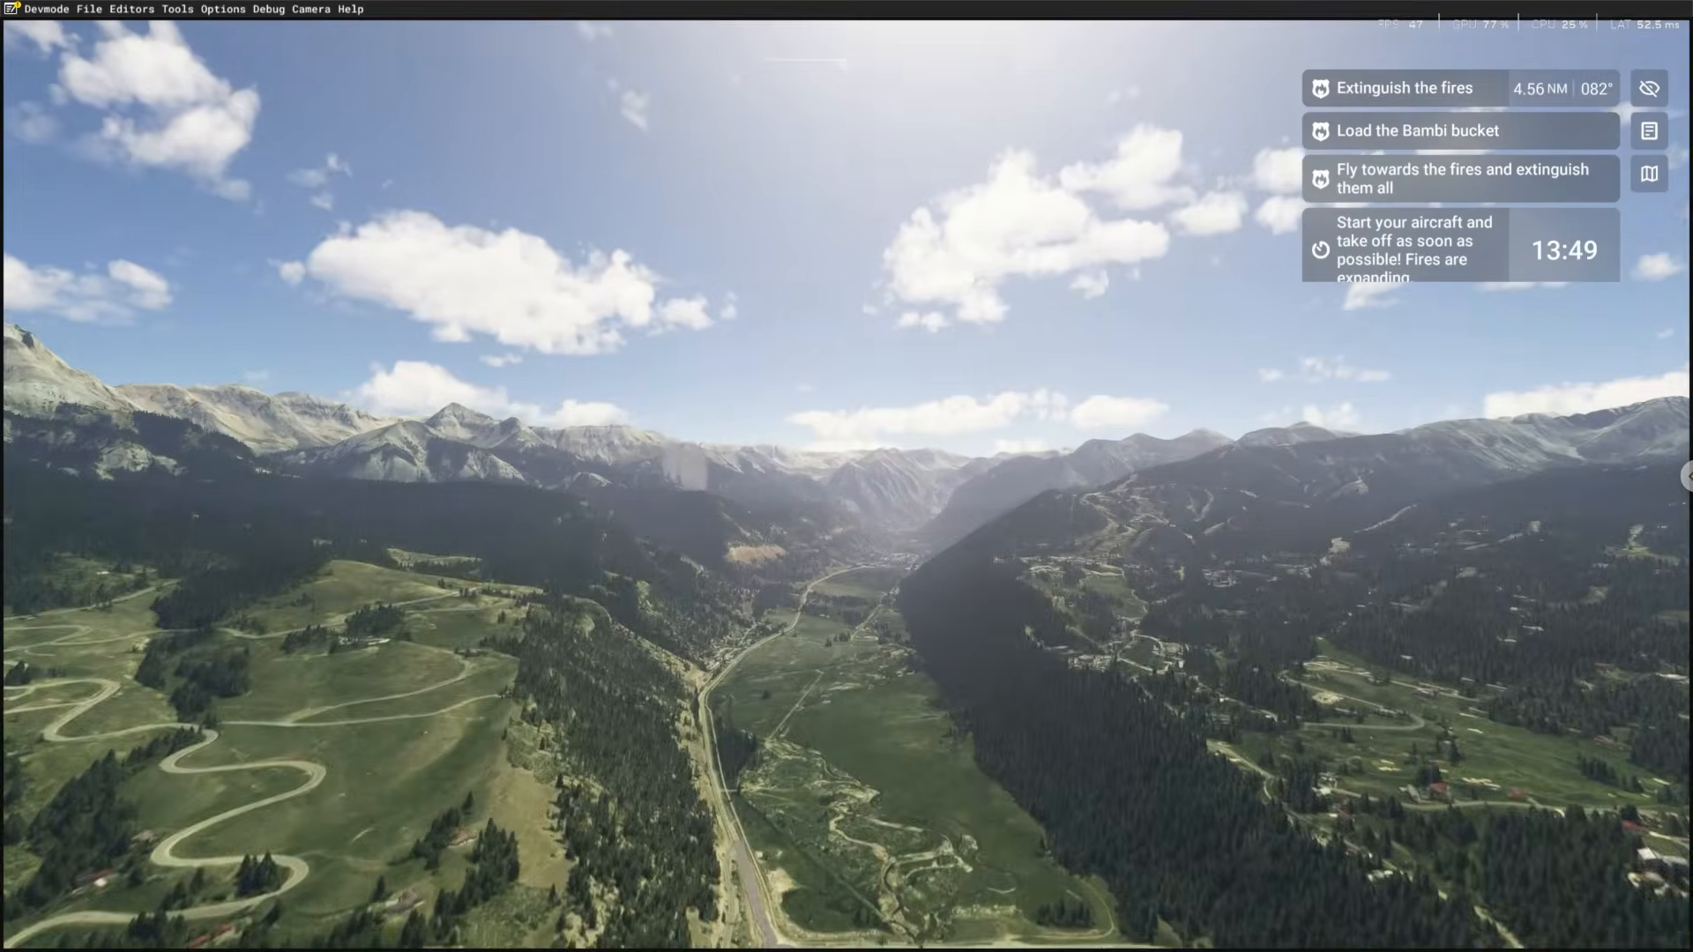
{"action": "key", "text": "a"}
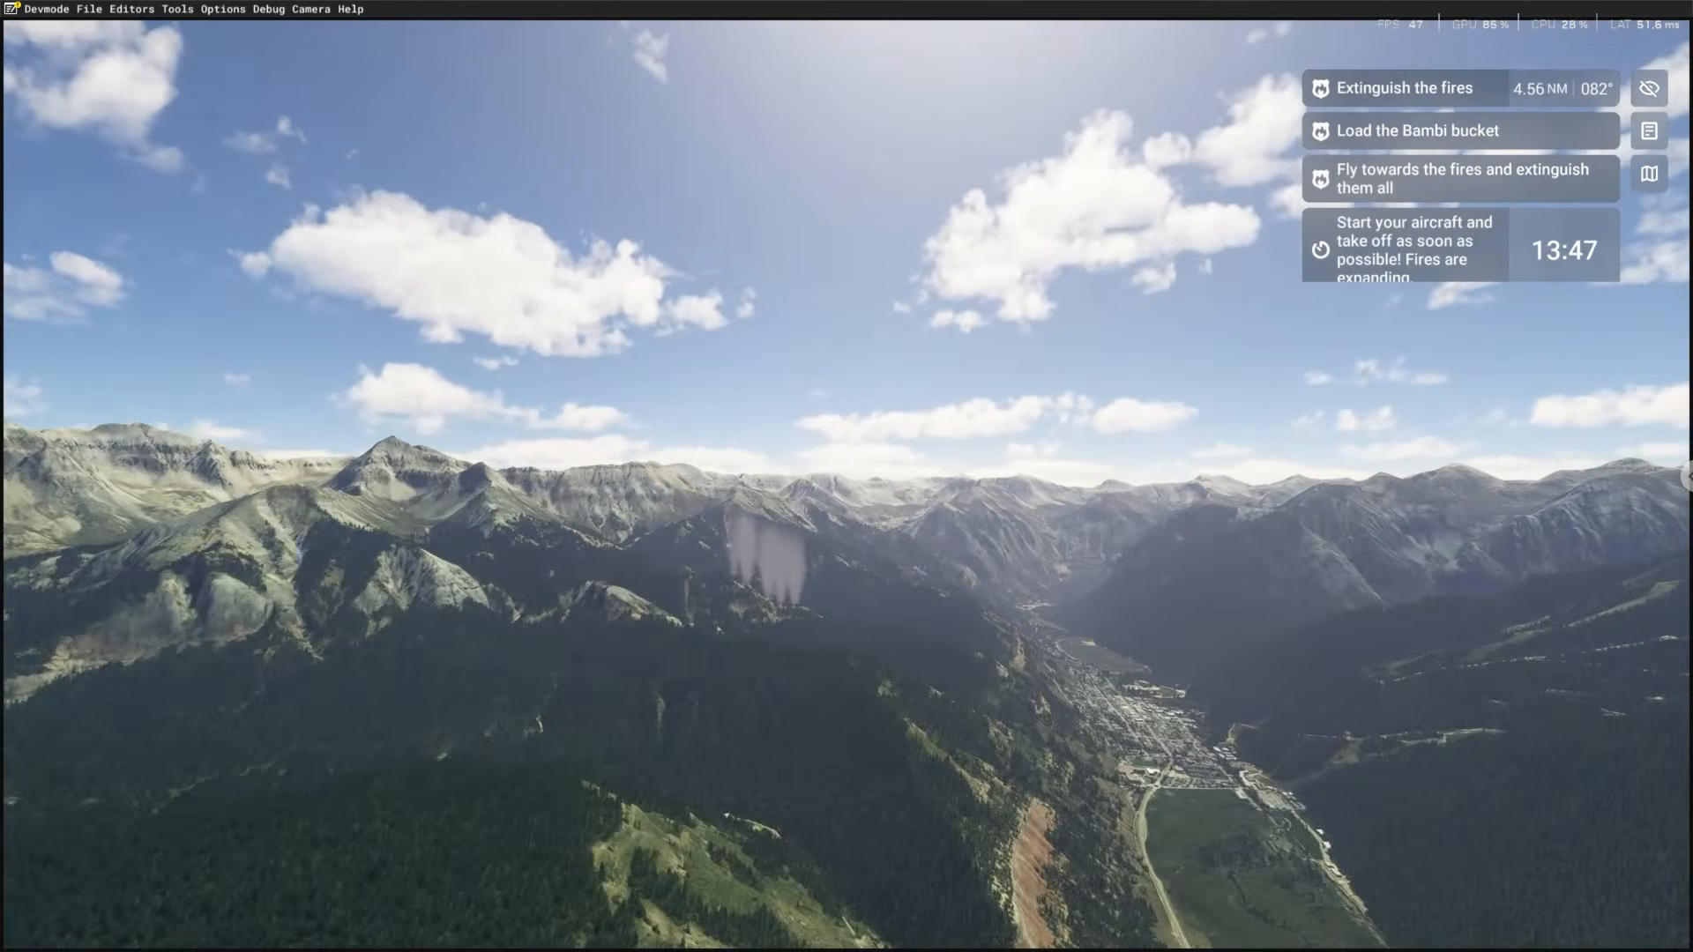
{"action": "key", "text": "w"}
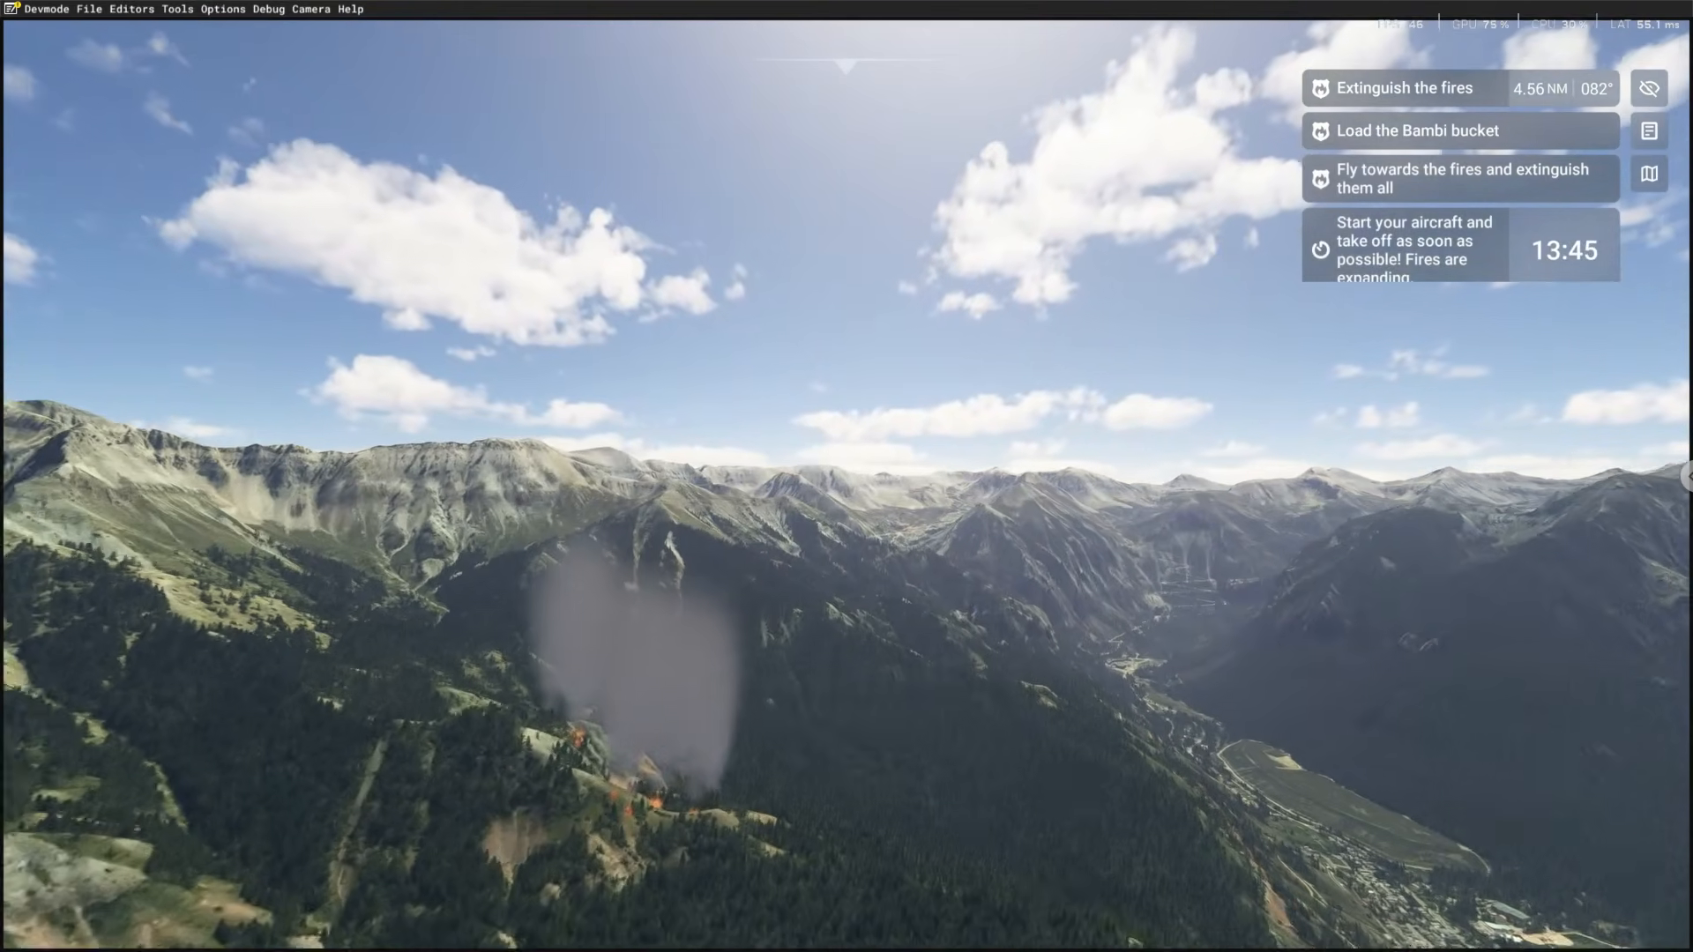
{"action": "key", "text": "a"}
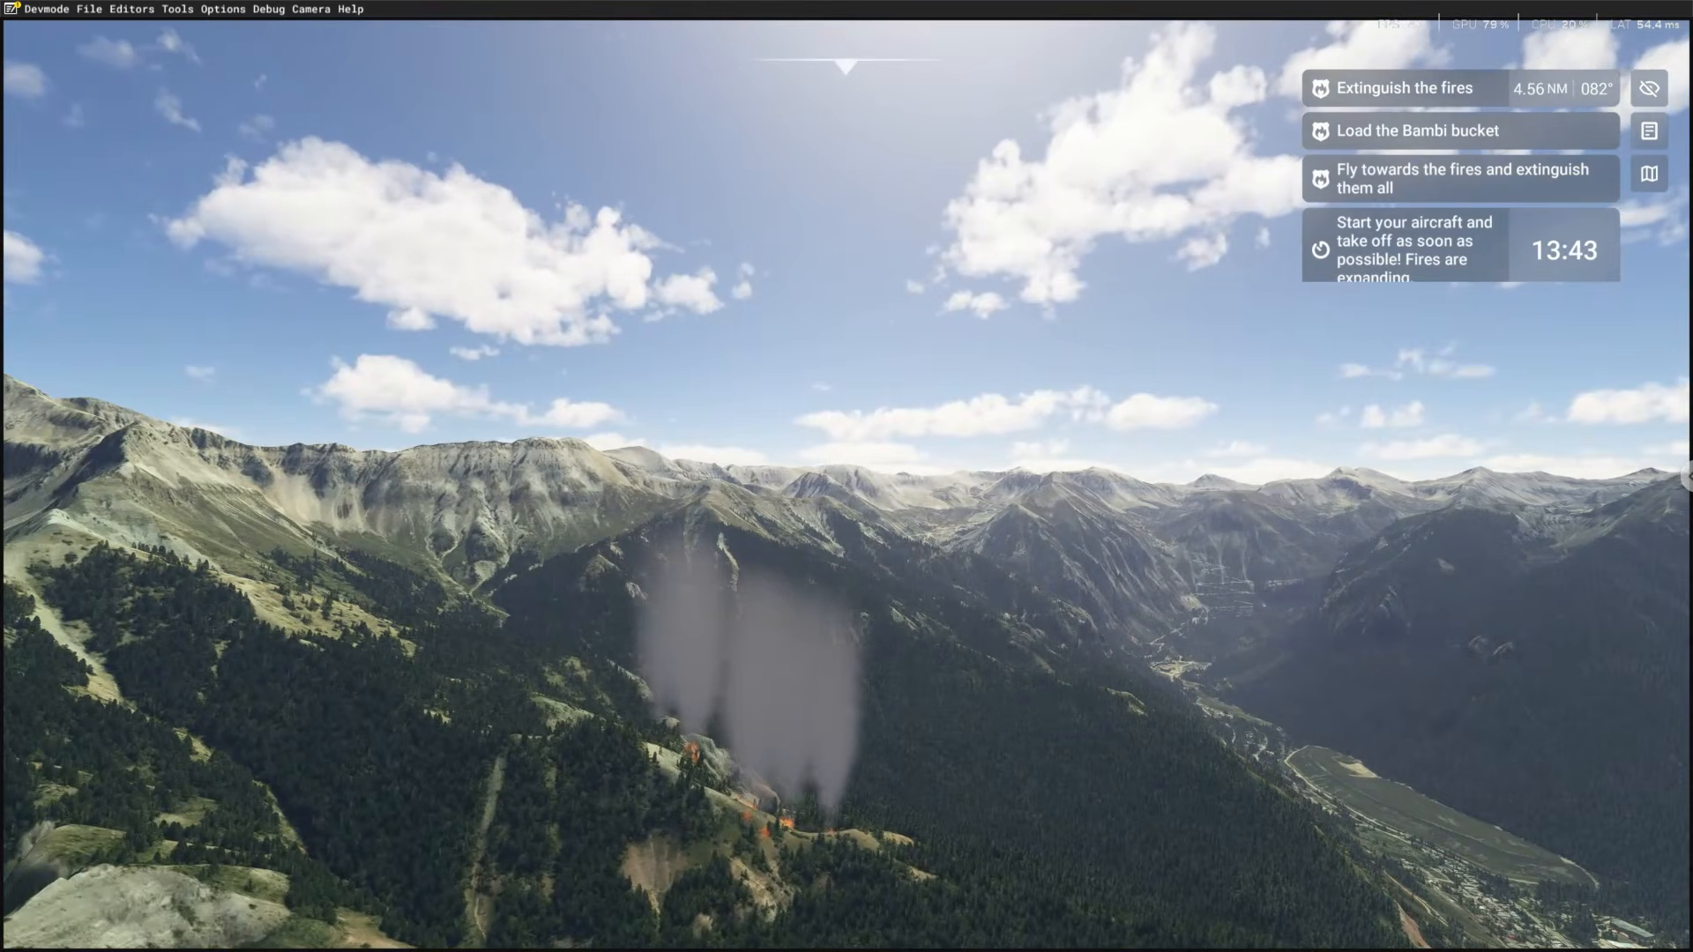
{"action": "key", "text": "w"}
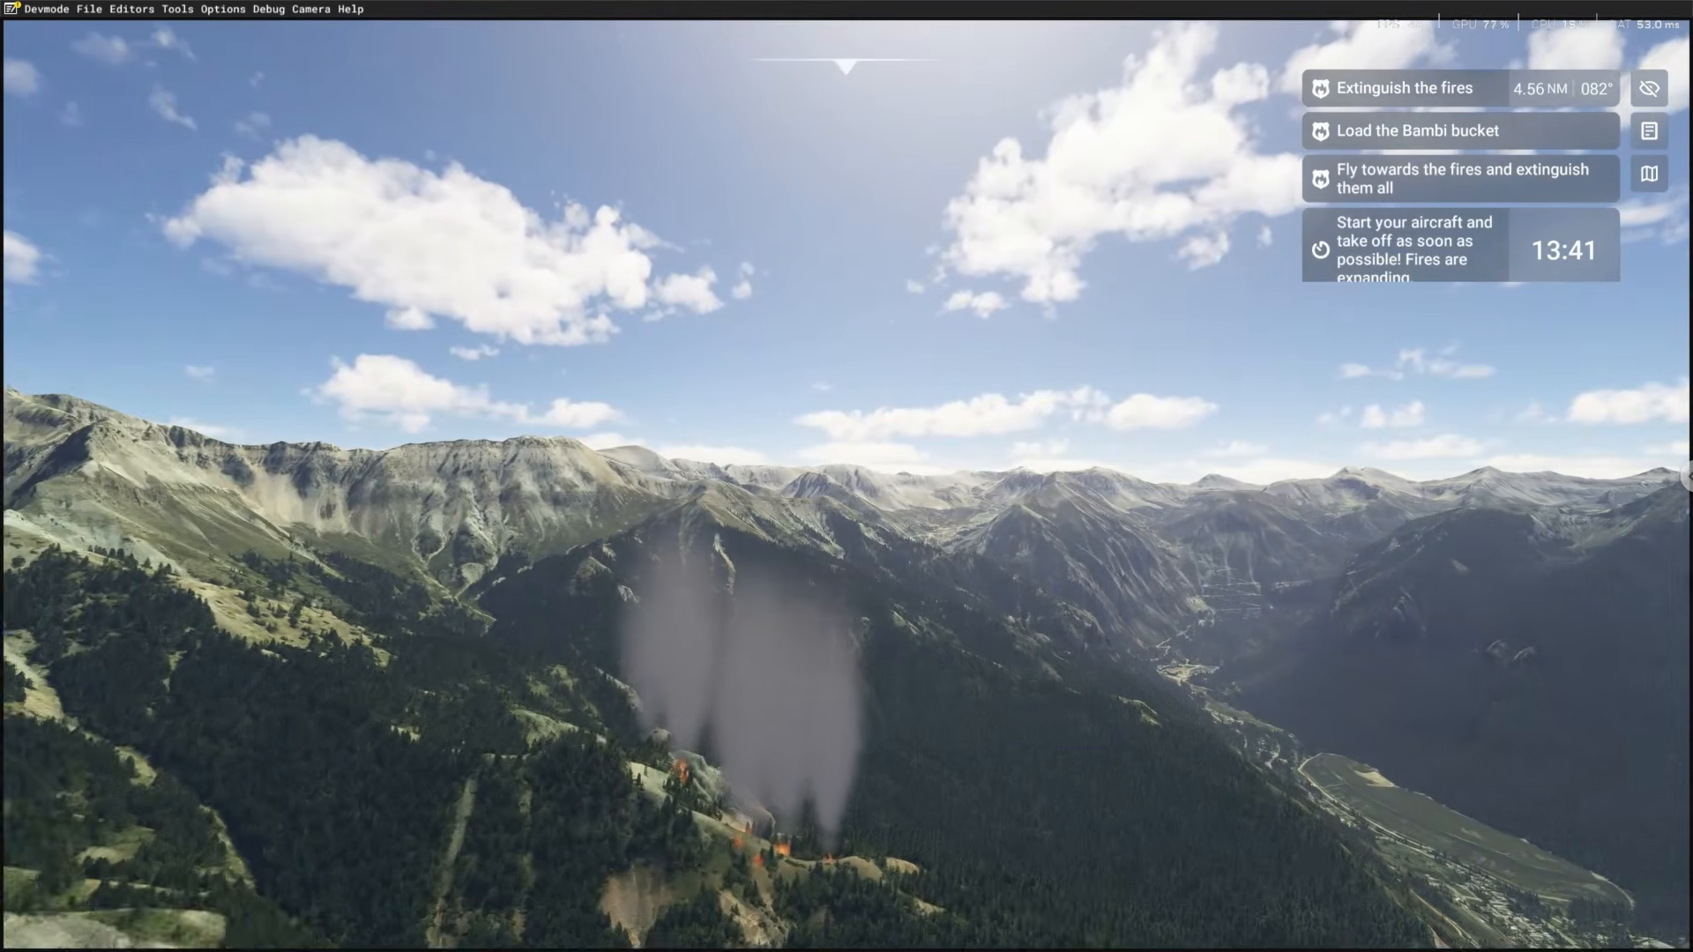
{"action": "key", "text": "s"}
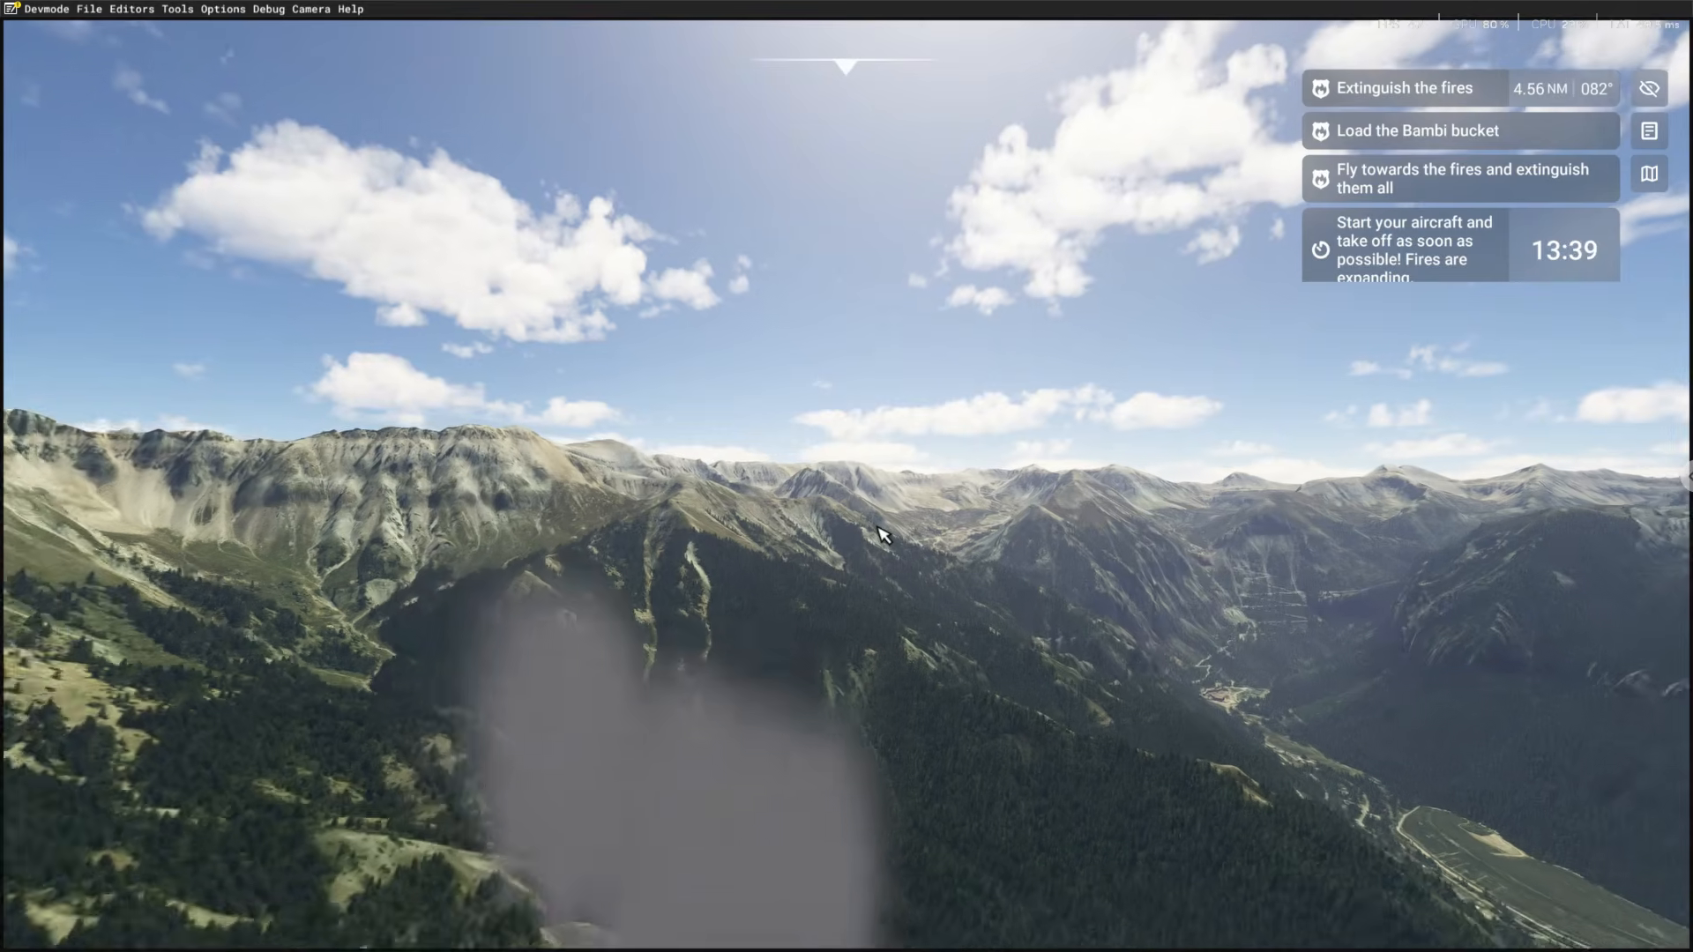
Back the Developer Camera away from the smoke to view the fires on the ridge, and return to the cockpit view
{"action": "key", "text": "s"}
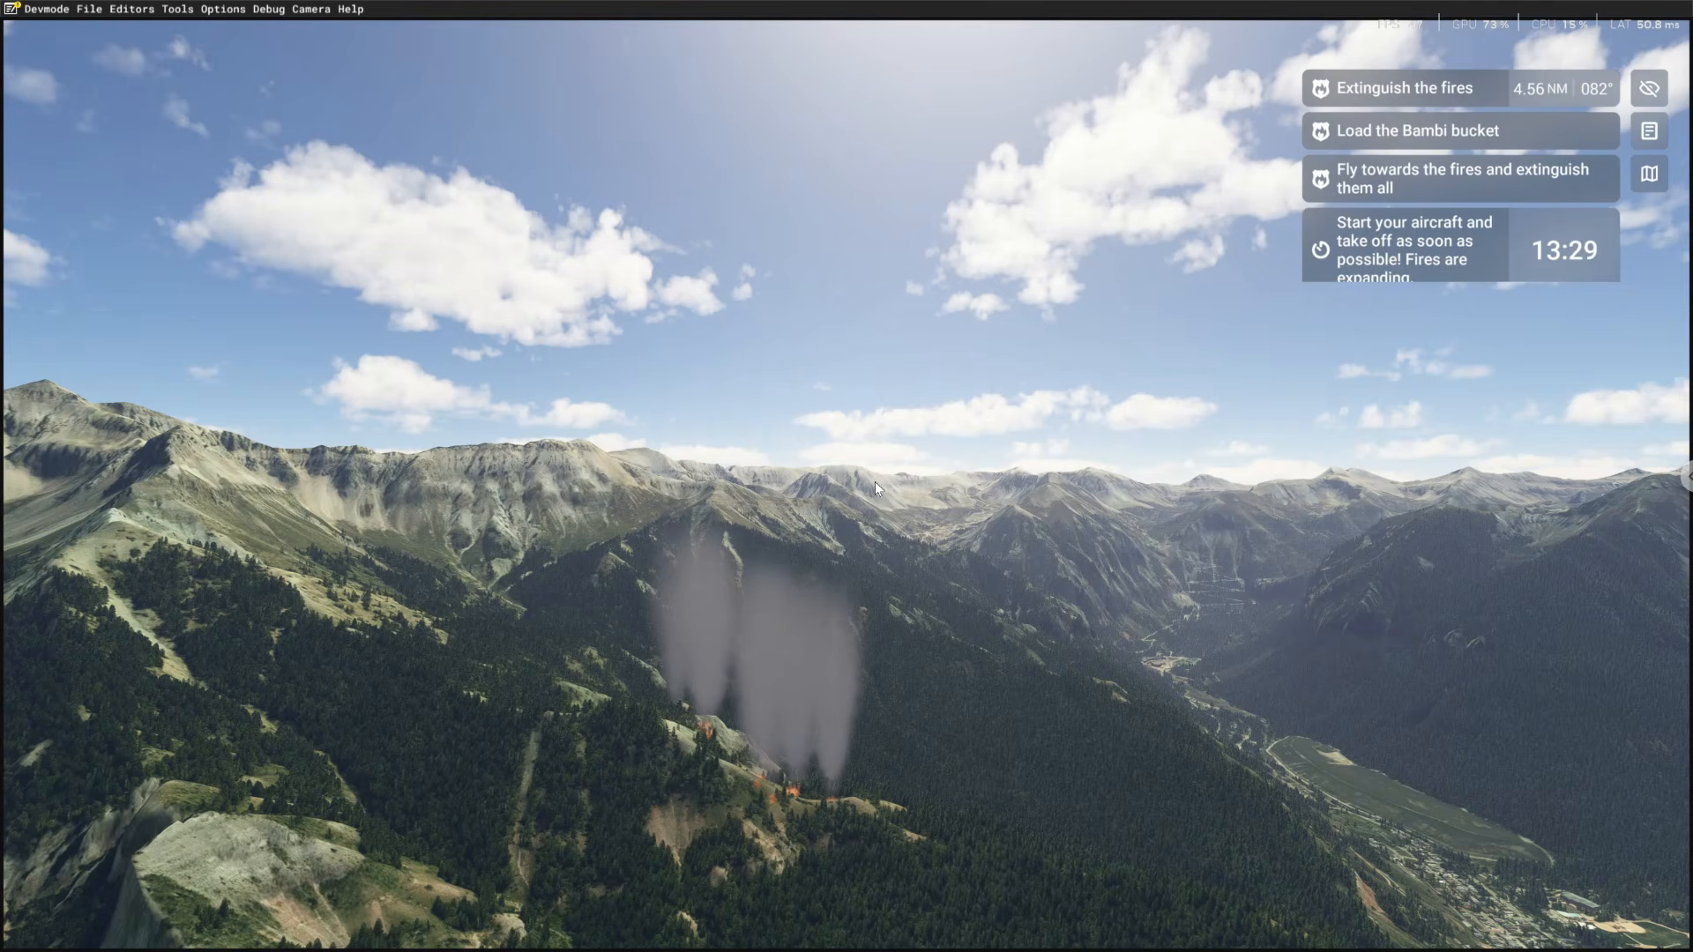
{"action": "left_click", "coordinate": [320, 10]}
{"action": "left_click", "coordinate": [340, 31]}
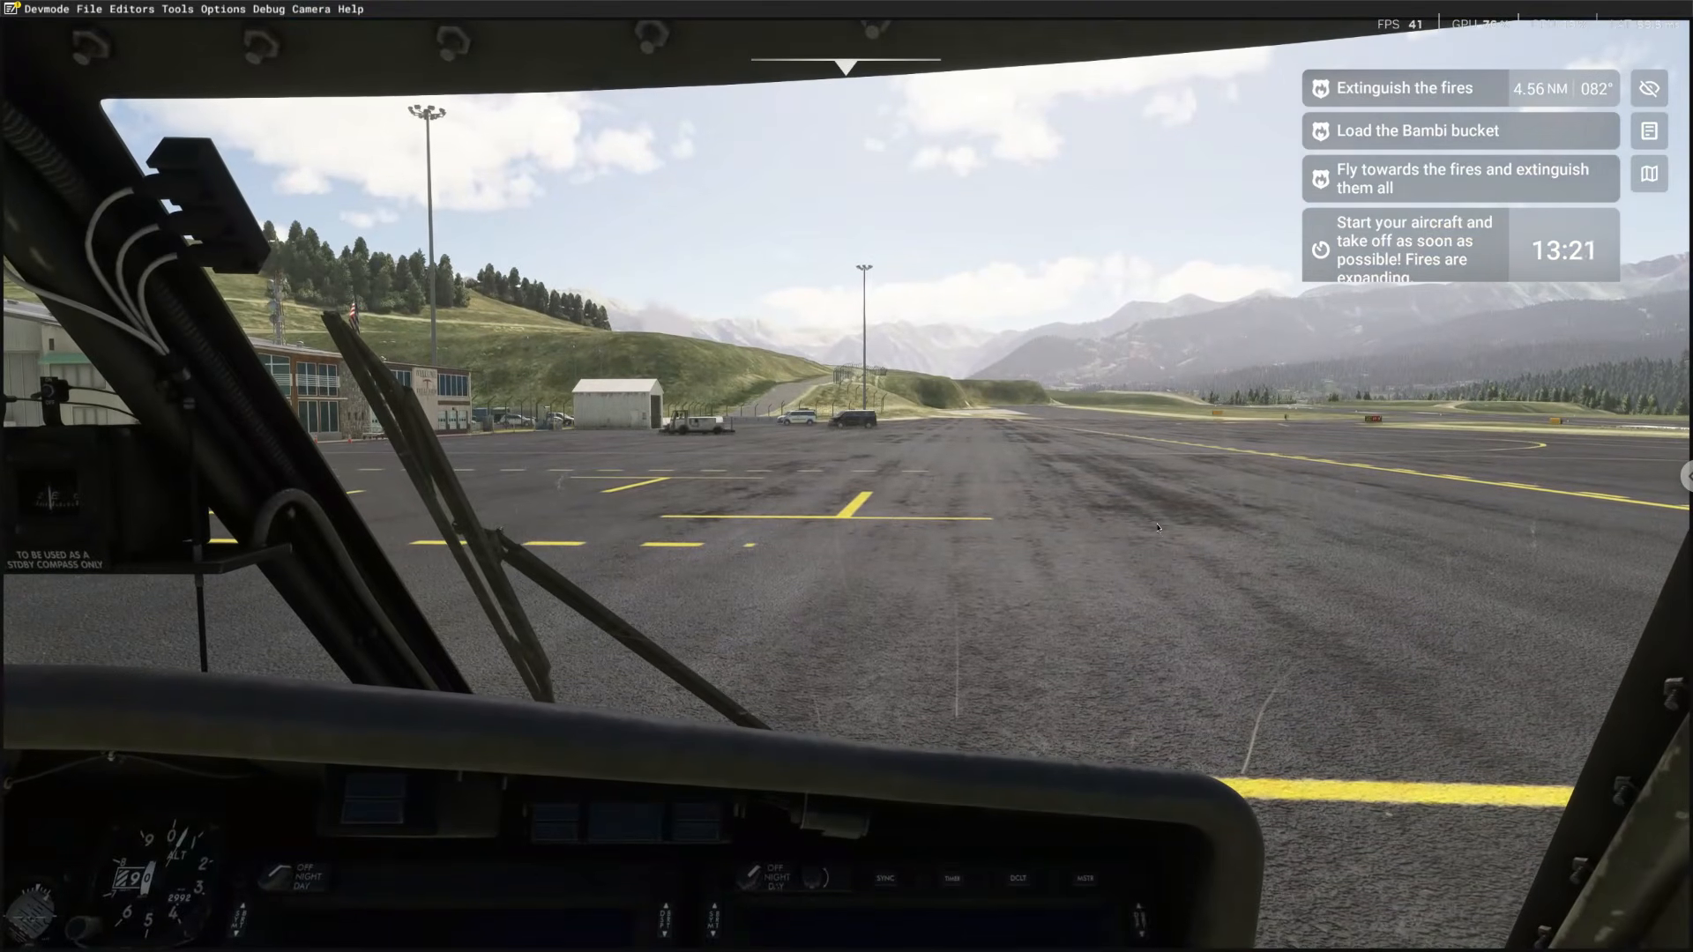
Switch to the external aircraft view and raise the helicopter to about 12,445 feet above the valley
{"action": "key", "text": "End"}
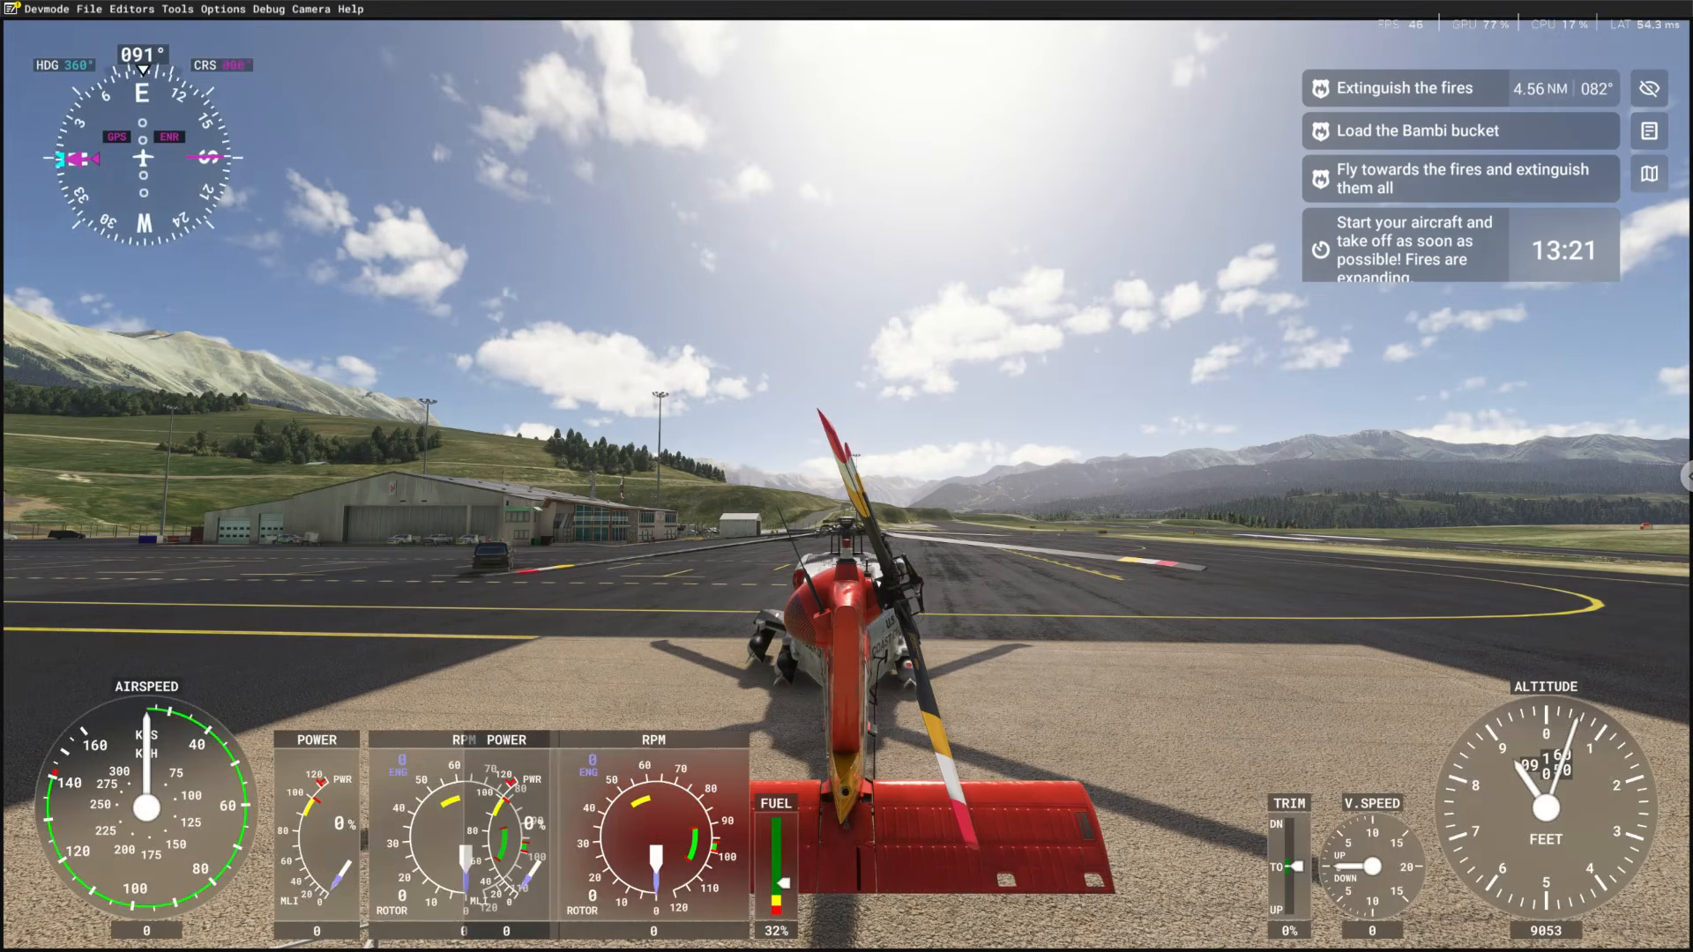
{"action": "key", "text": "F4"}
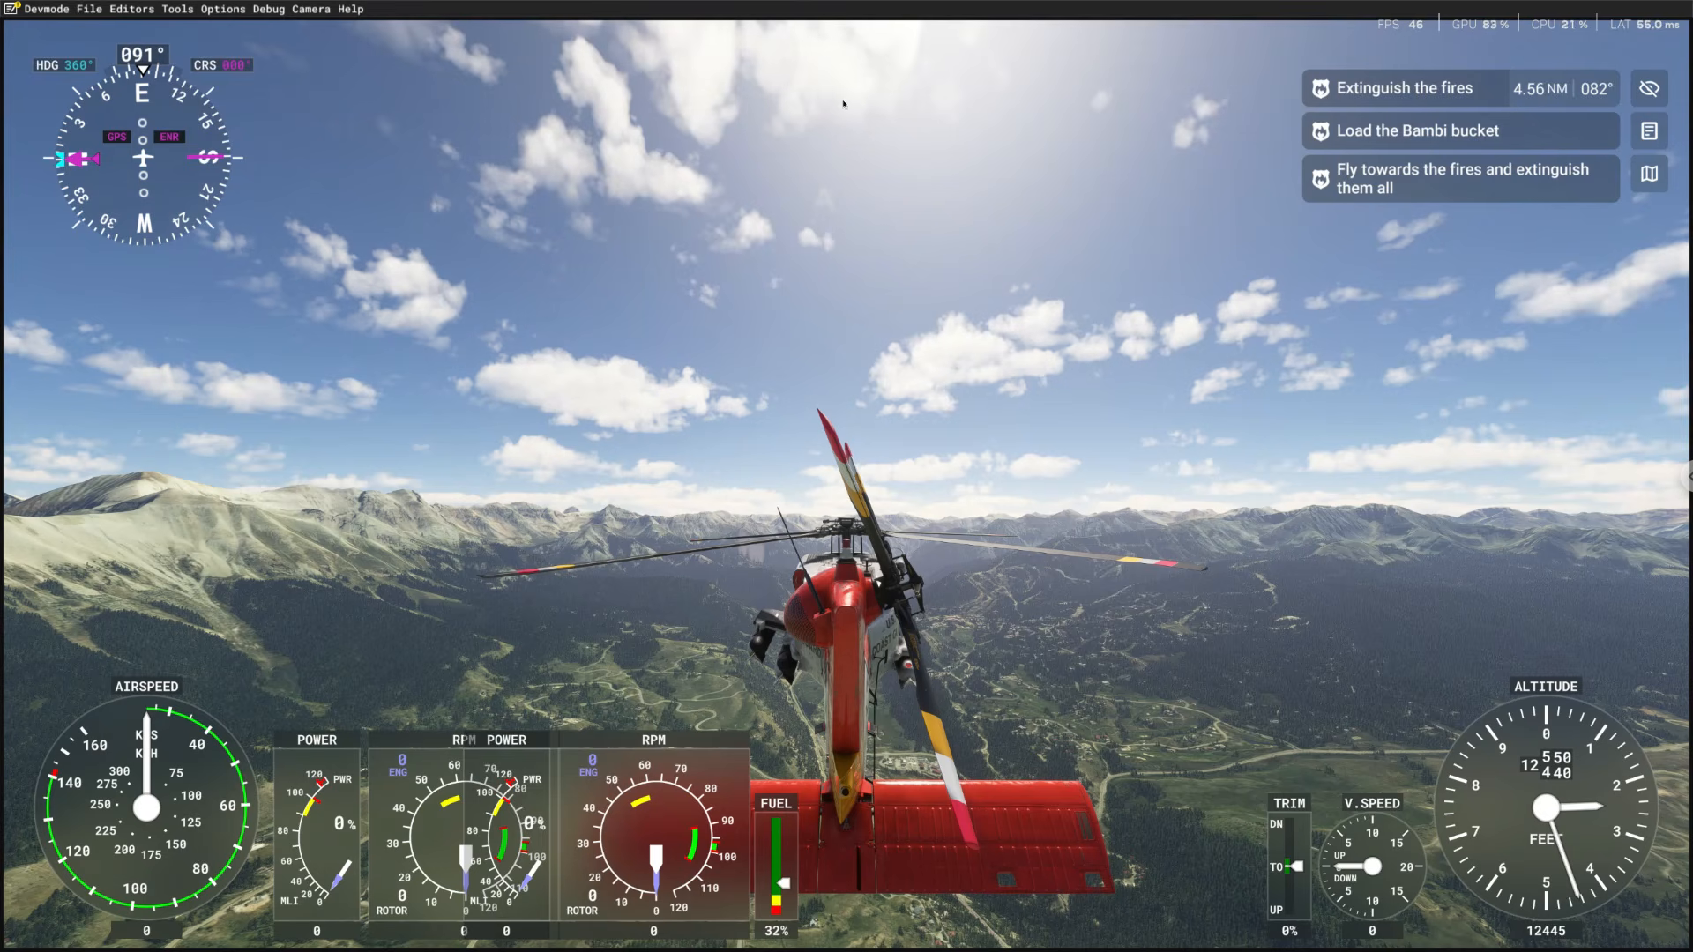
Open the Telluride Fires scenario for editing and add a Property Trigger north of the line between the airport and the fires
{"action": "mouse_move", "coordinate": [848, 111]}
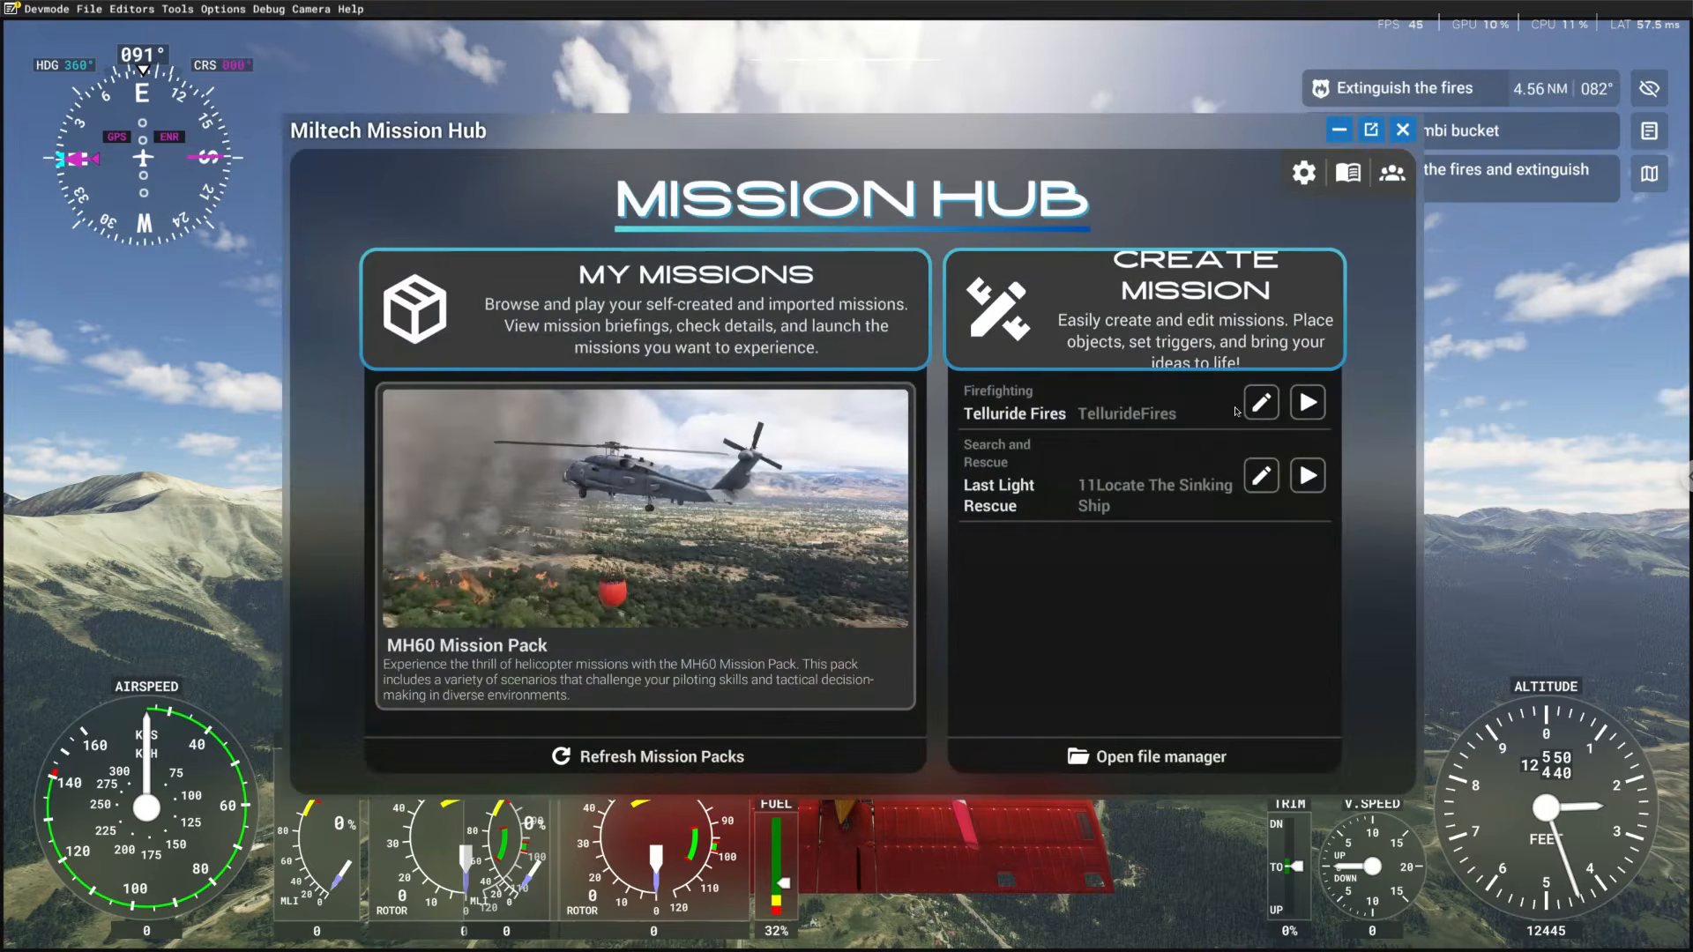
{"action": "left_click", "coordinate": [1262, 403]}
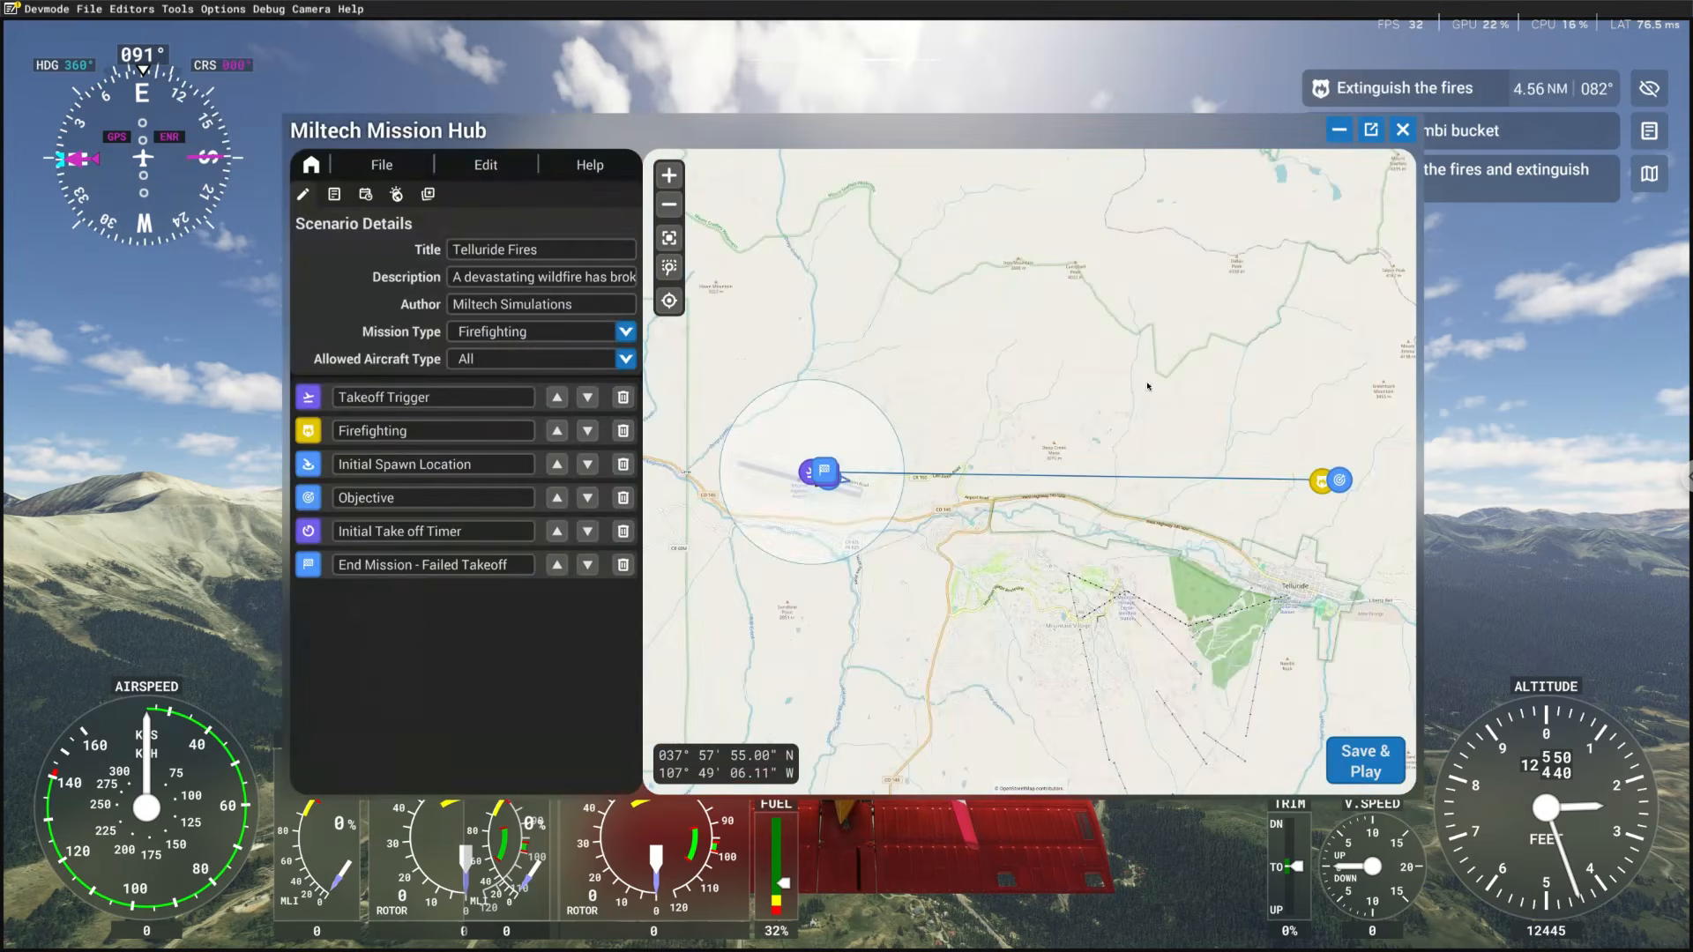
{"action": "right_click", "coordinate": [1038, 350]}
{"action": "mouse_move", "coordinate": [1082, 394]}
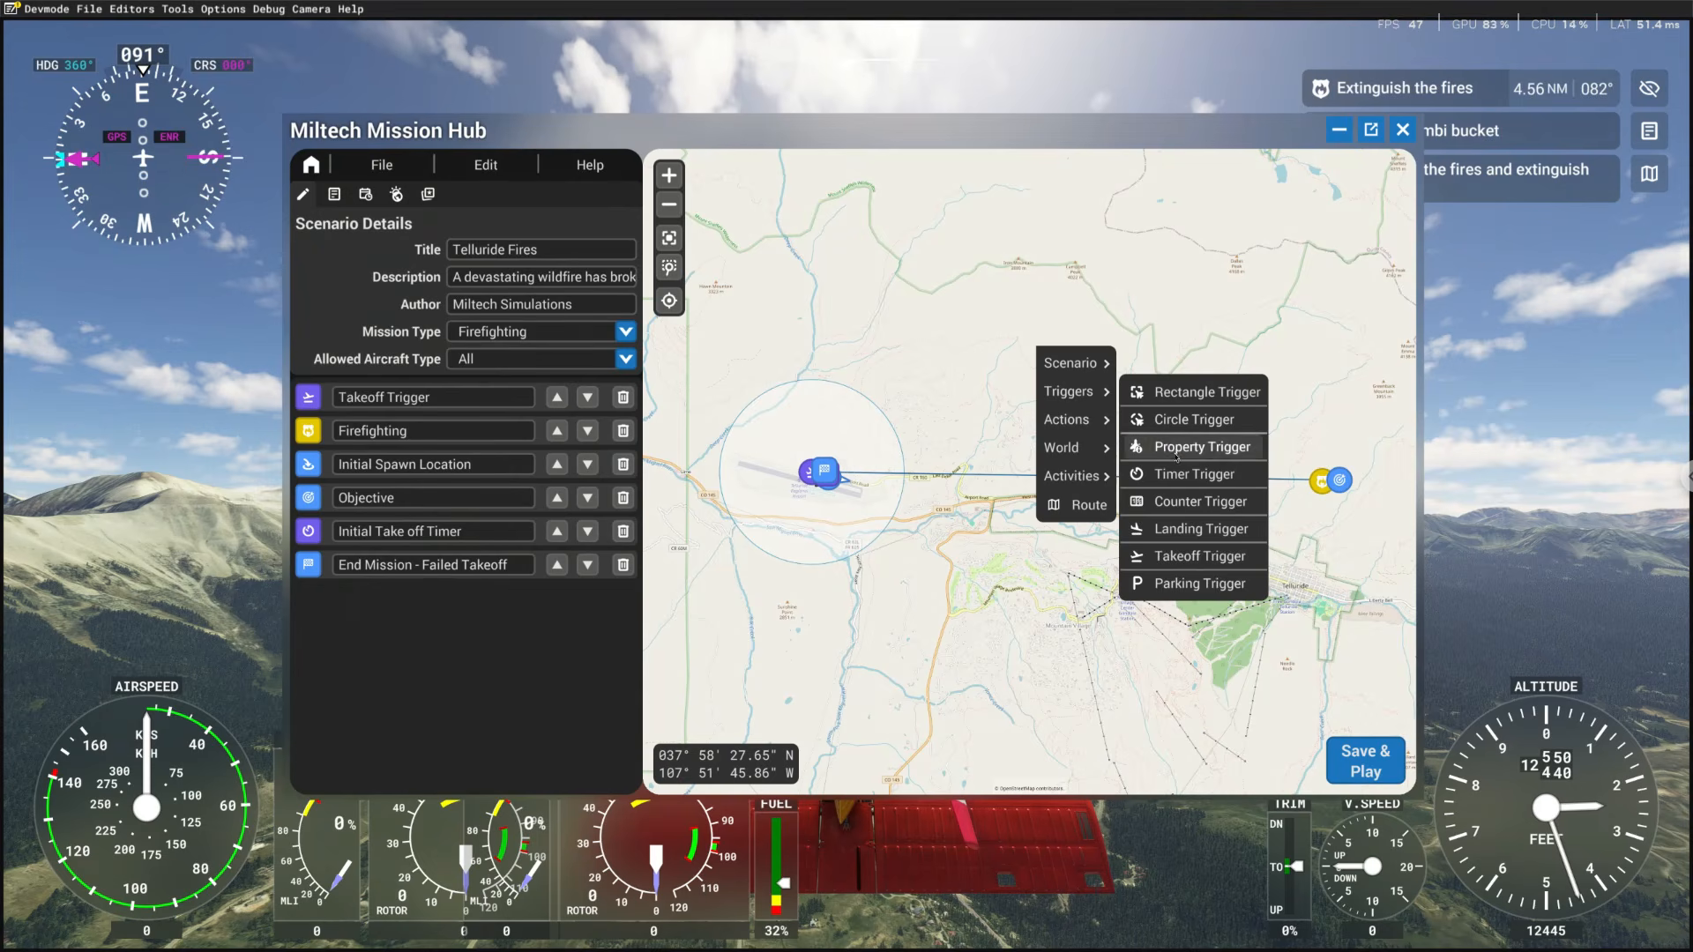
{"action": "left_click", "coordinate": [1201, 447]}
{"action": "left_click", "coordinate": [1033, 354]}
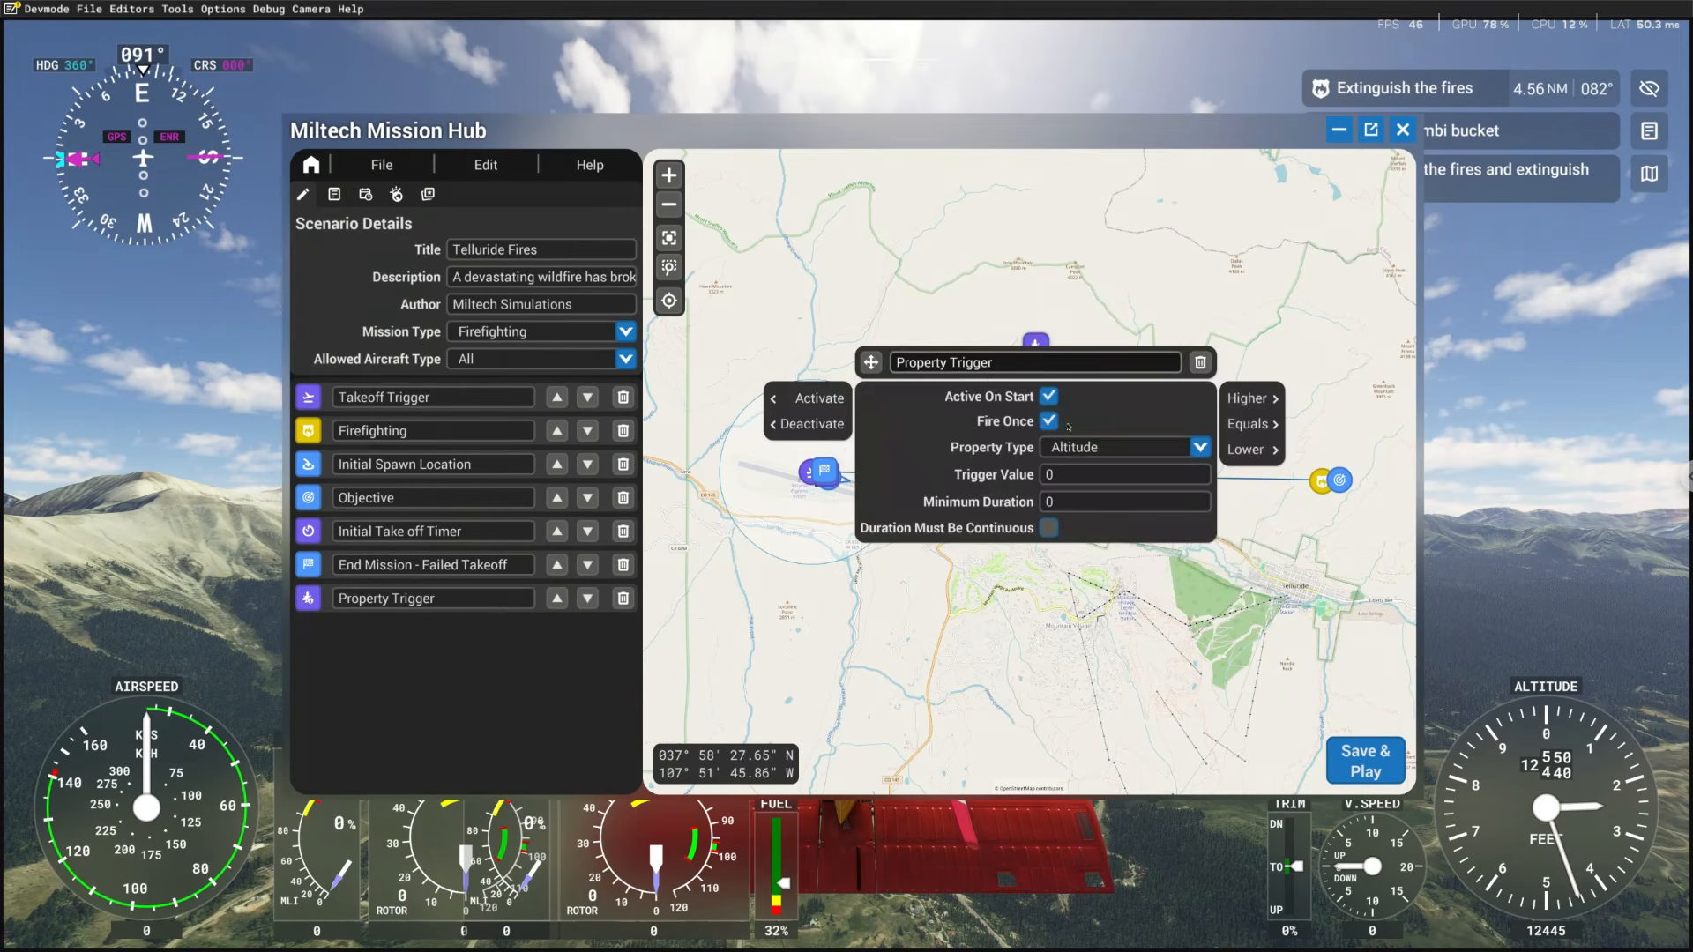
Configure the Property Trigger for Altitude with Trigger Value 12000, Minimum Duration 5 and Duration Must Be Continuous enabled
{"action": "left_click", "coordinate": [1096, 456]}
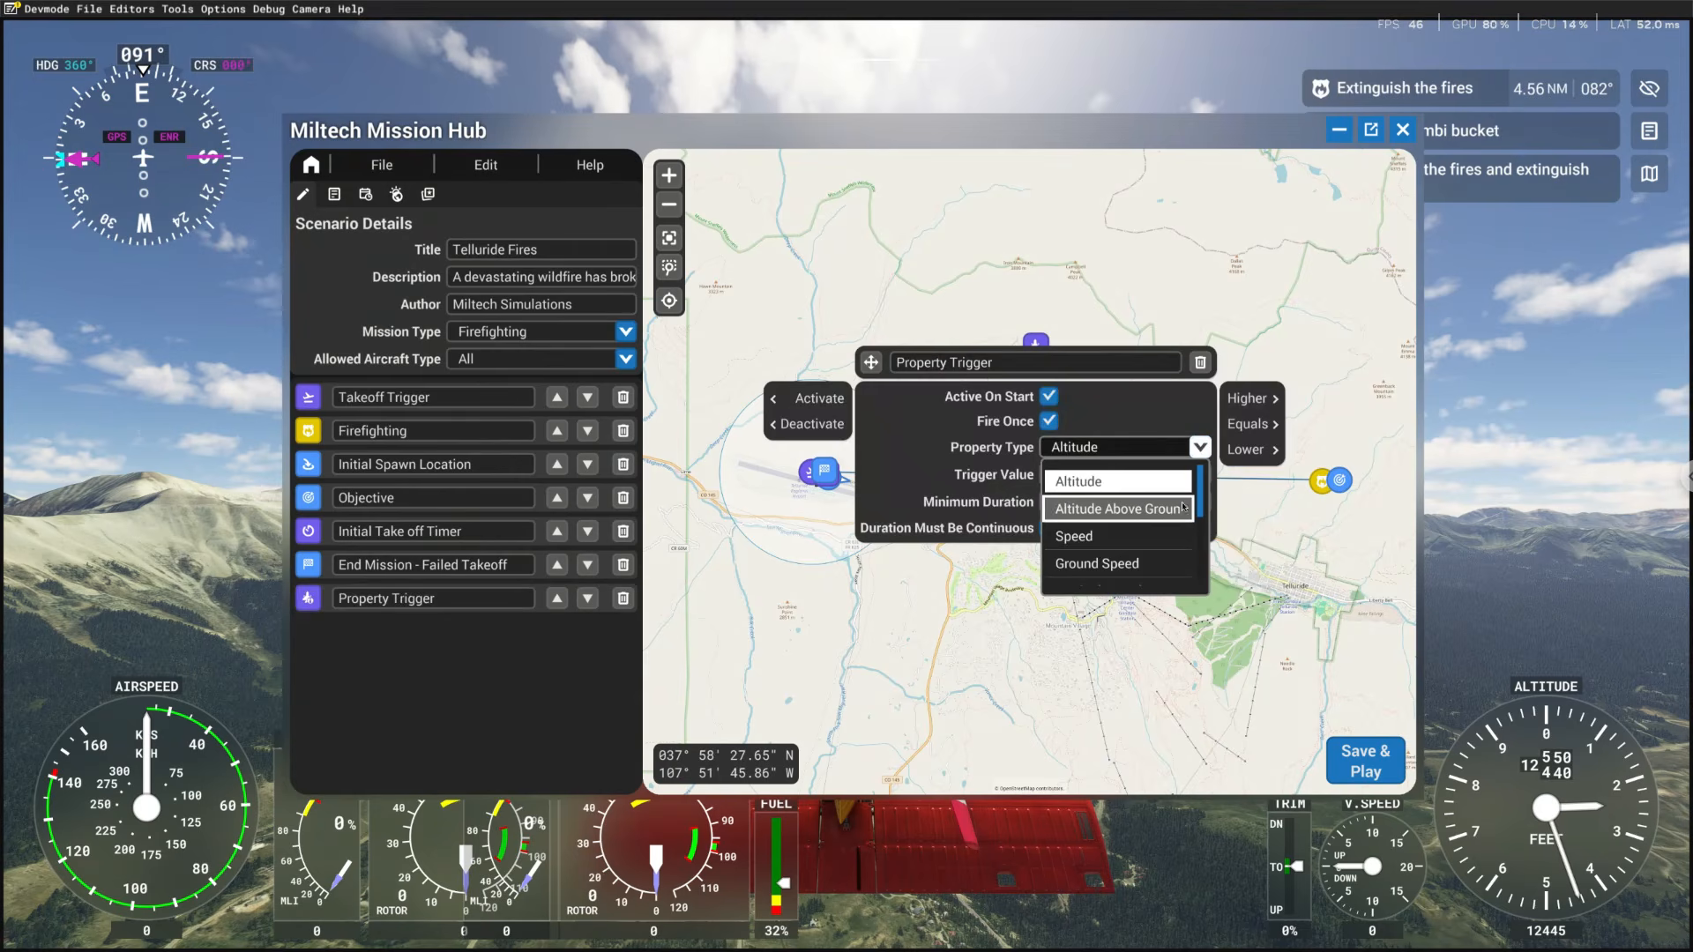
{"action": "mouse_move", "coordinate": [1201, 490]}
{"action": "left_mouse_down"}
{"action": "mouse_move", "coordinate": [1202, 557]}
{"action": "mouse_move", "coordinate": [1191, 487]}
{"action": "left_mouse_up"}
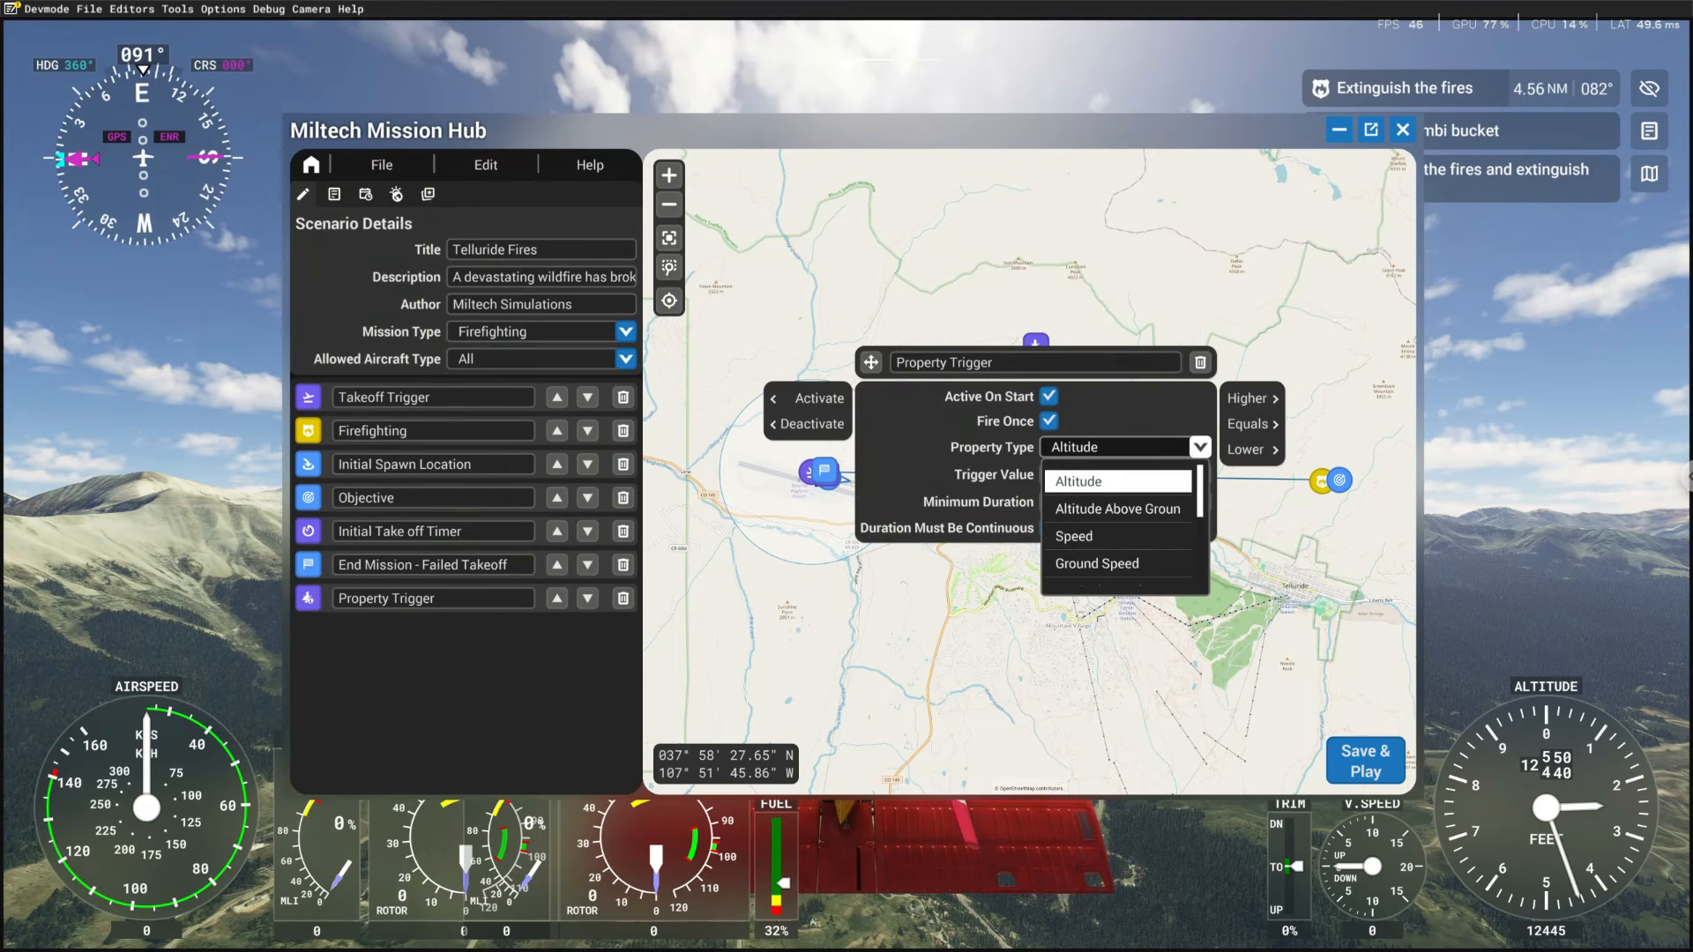
{"action": "left_click", "coordinate": [1088, 490]}
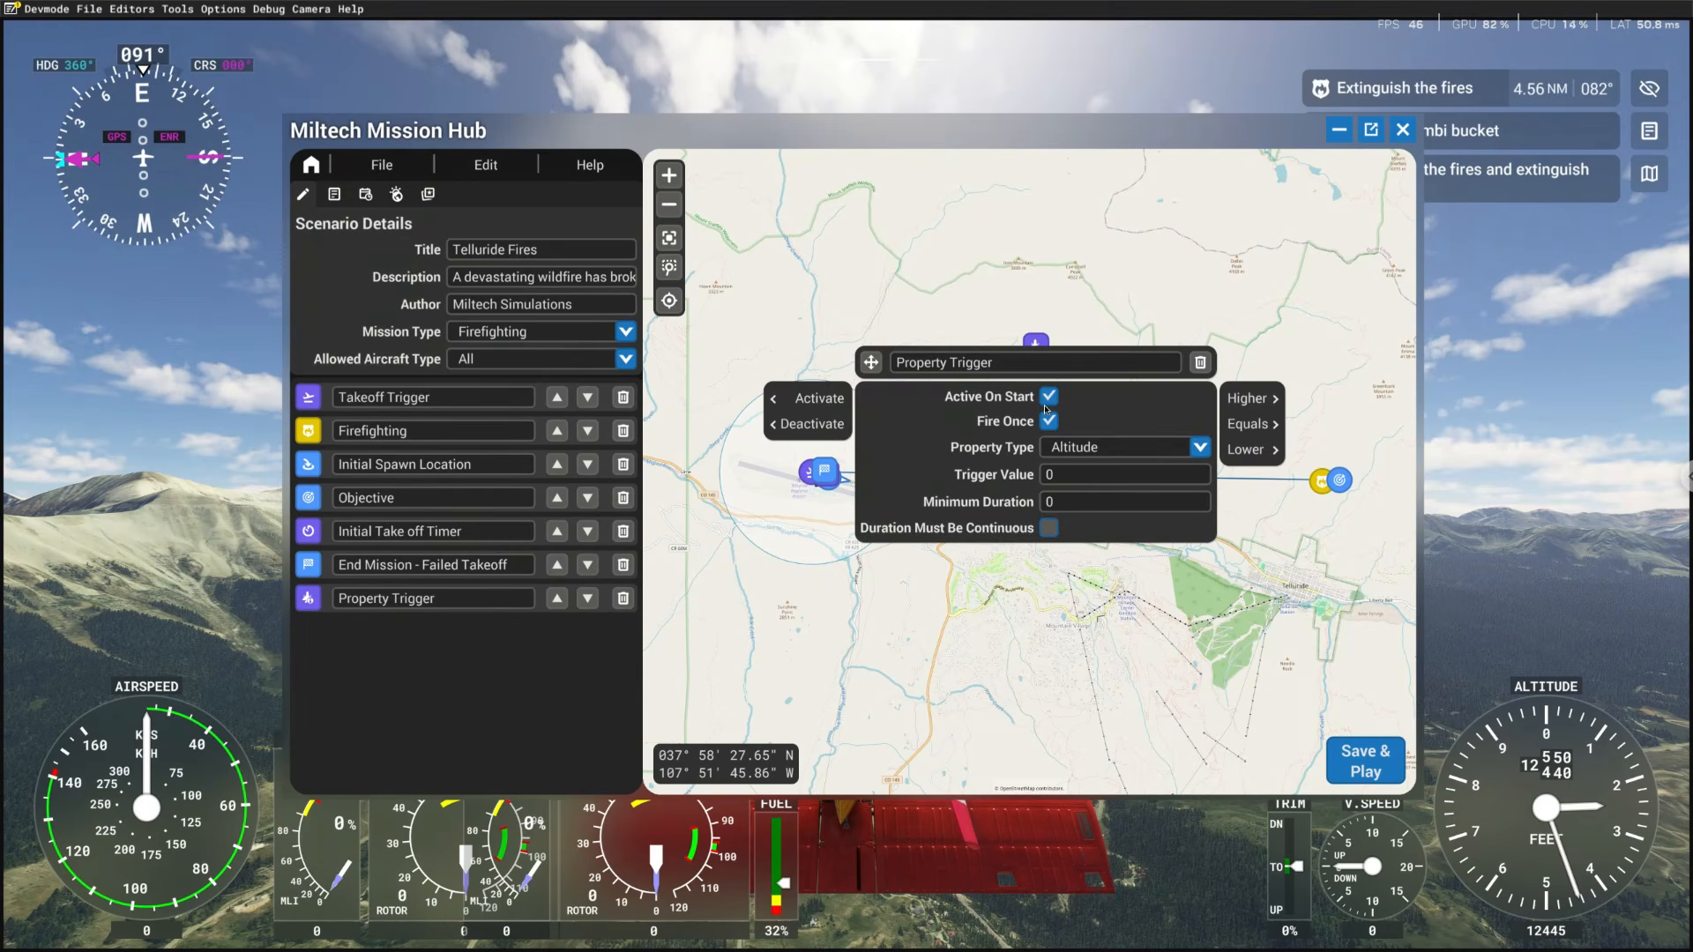
{"action": "left_click", "coordinate": [1067, 481]}
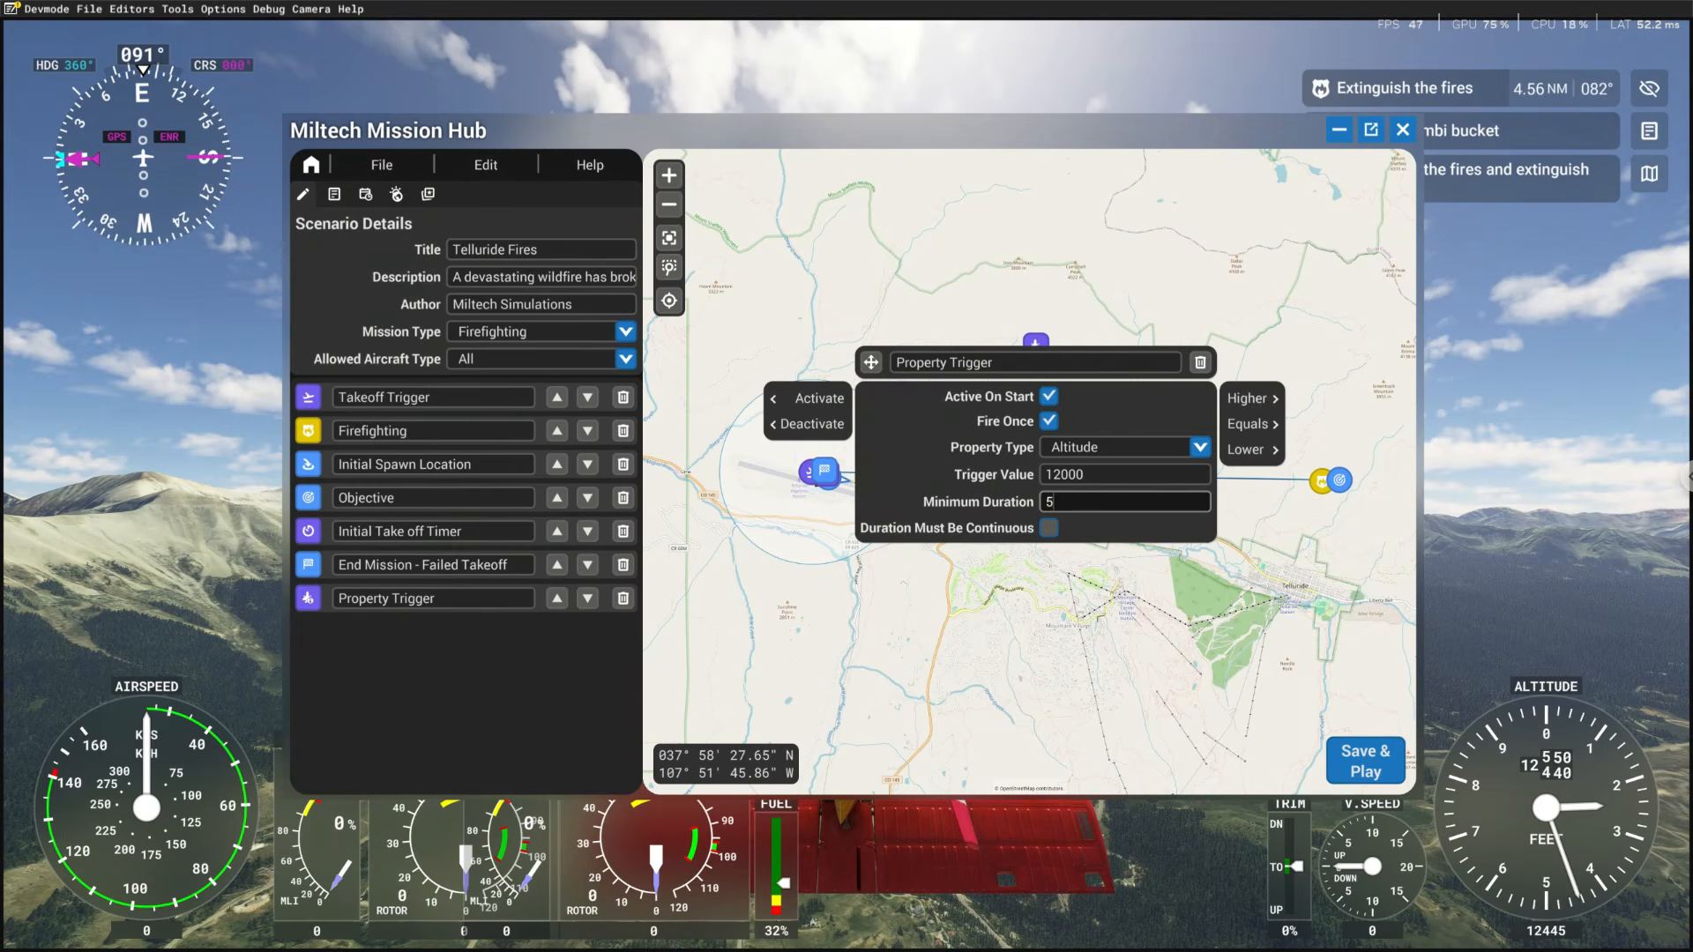
{"action": "left_click", "coordinate": [1048, 527]}
{"action": "left_click", "coordinate": [1068, 504]}
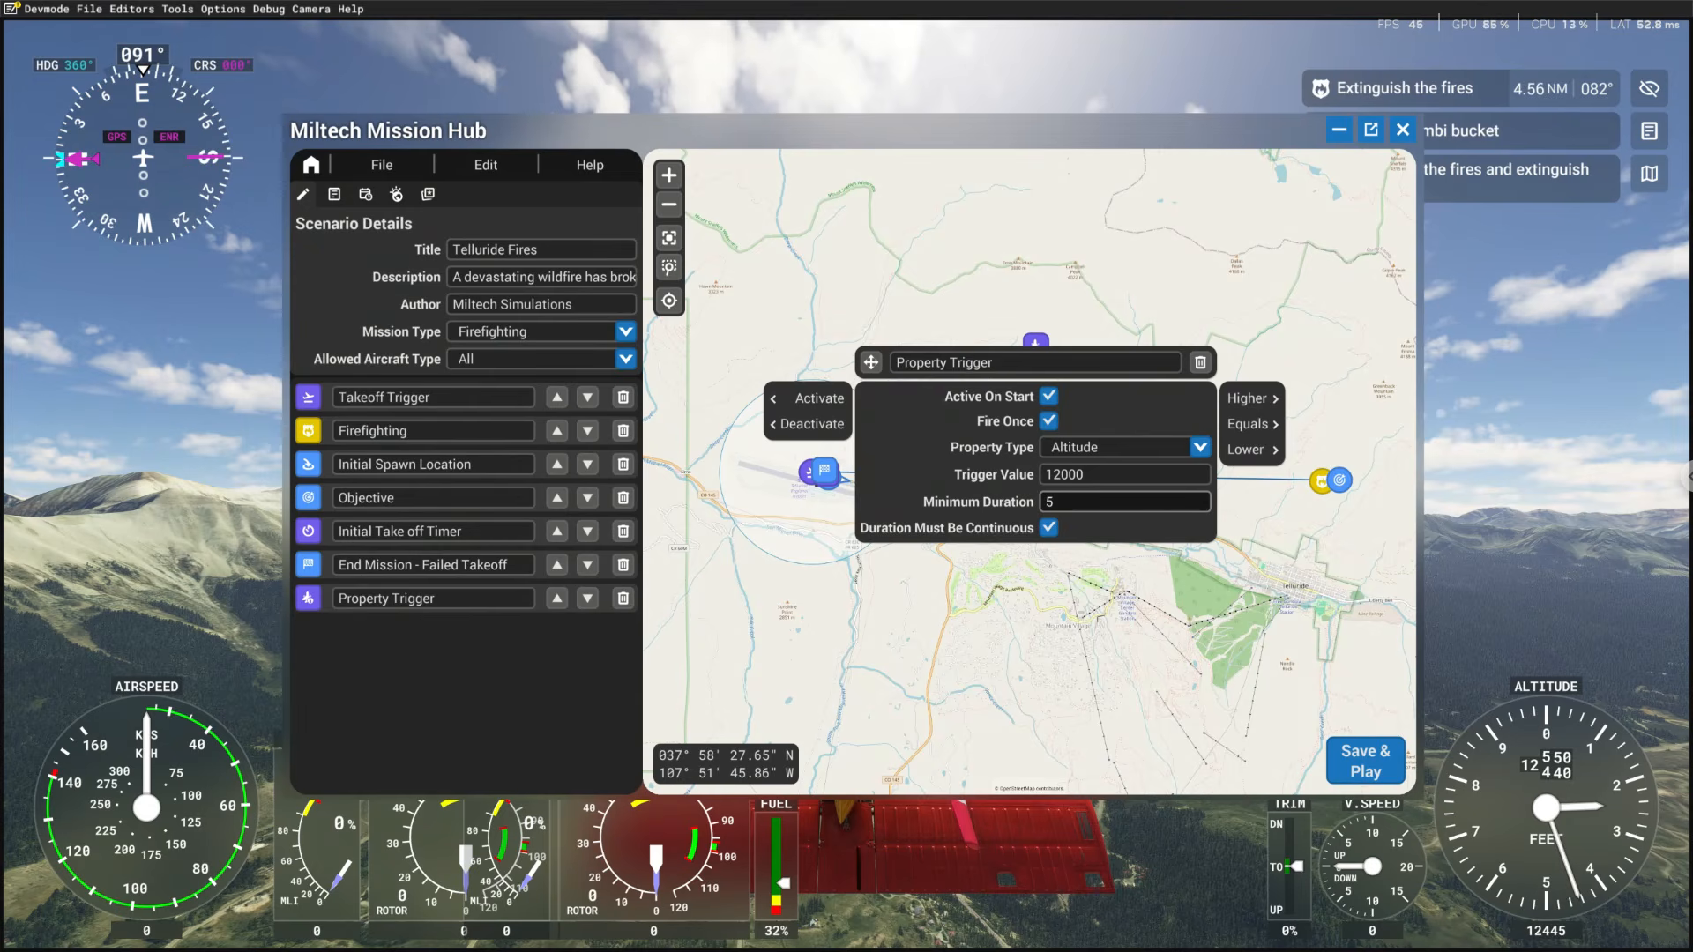
{"action": "left_click", "coordinate": [898, 545]}
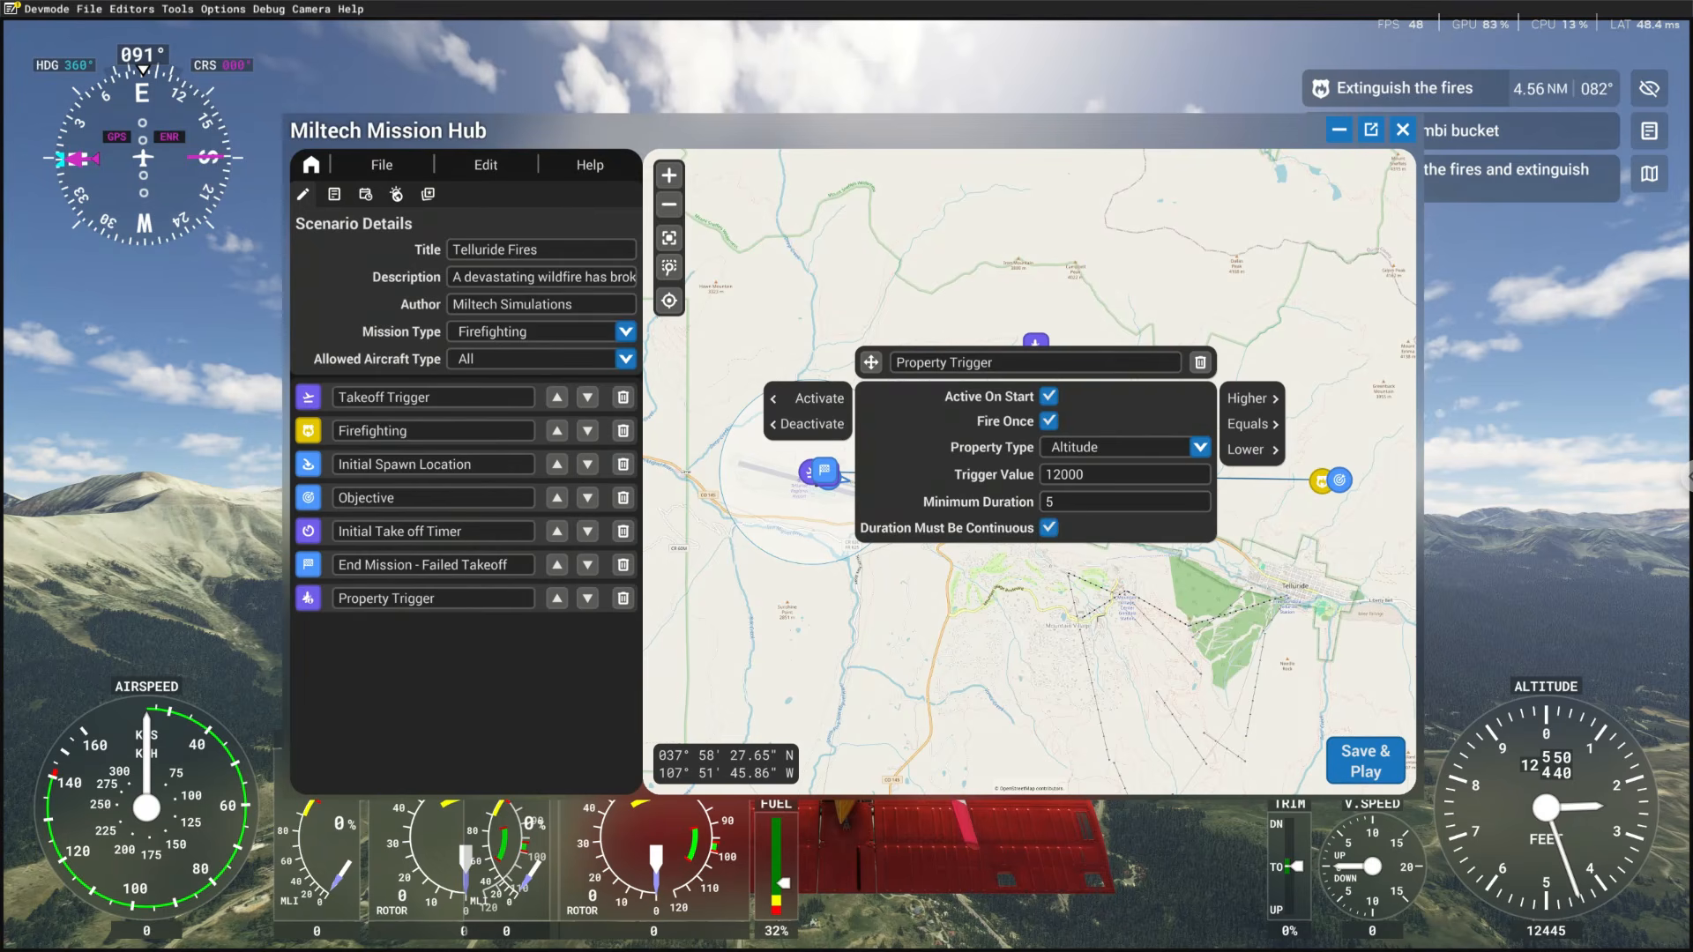
{"action": "left_click", "coordinate": [1133, 308]}
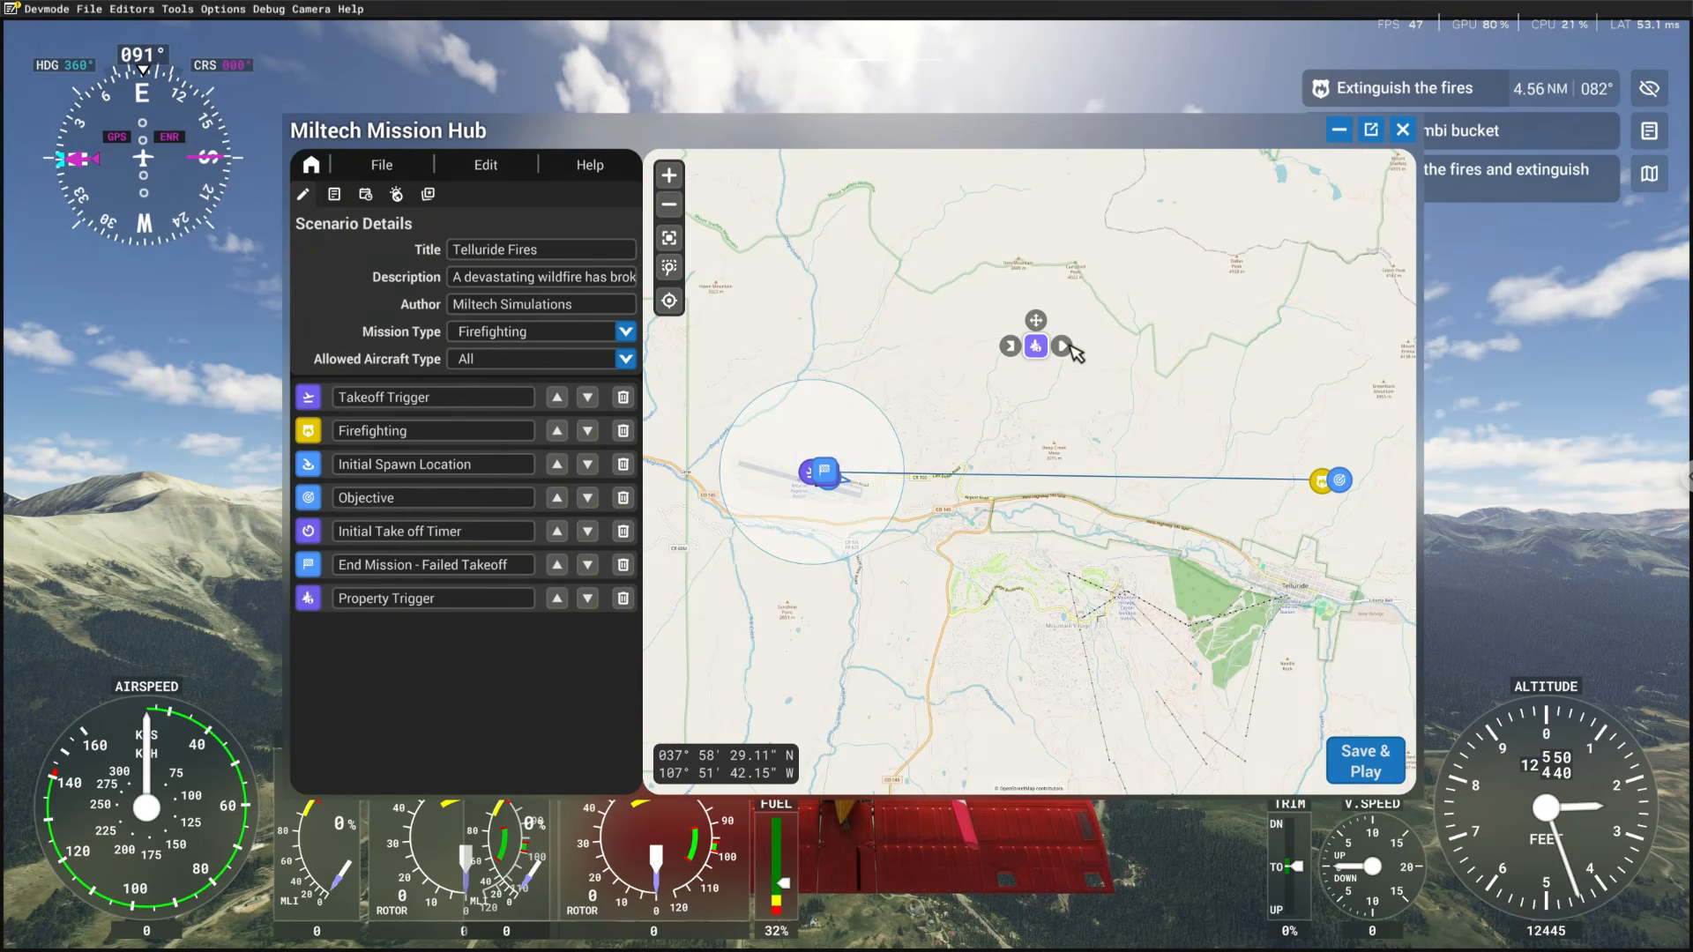
{"action": "right_click", "coordinate": [1065, 347]}
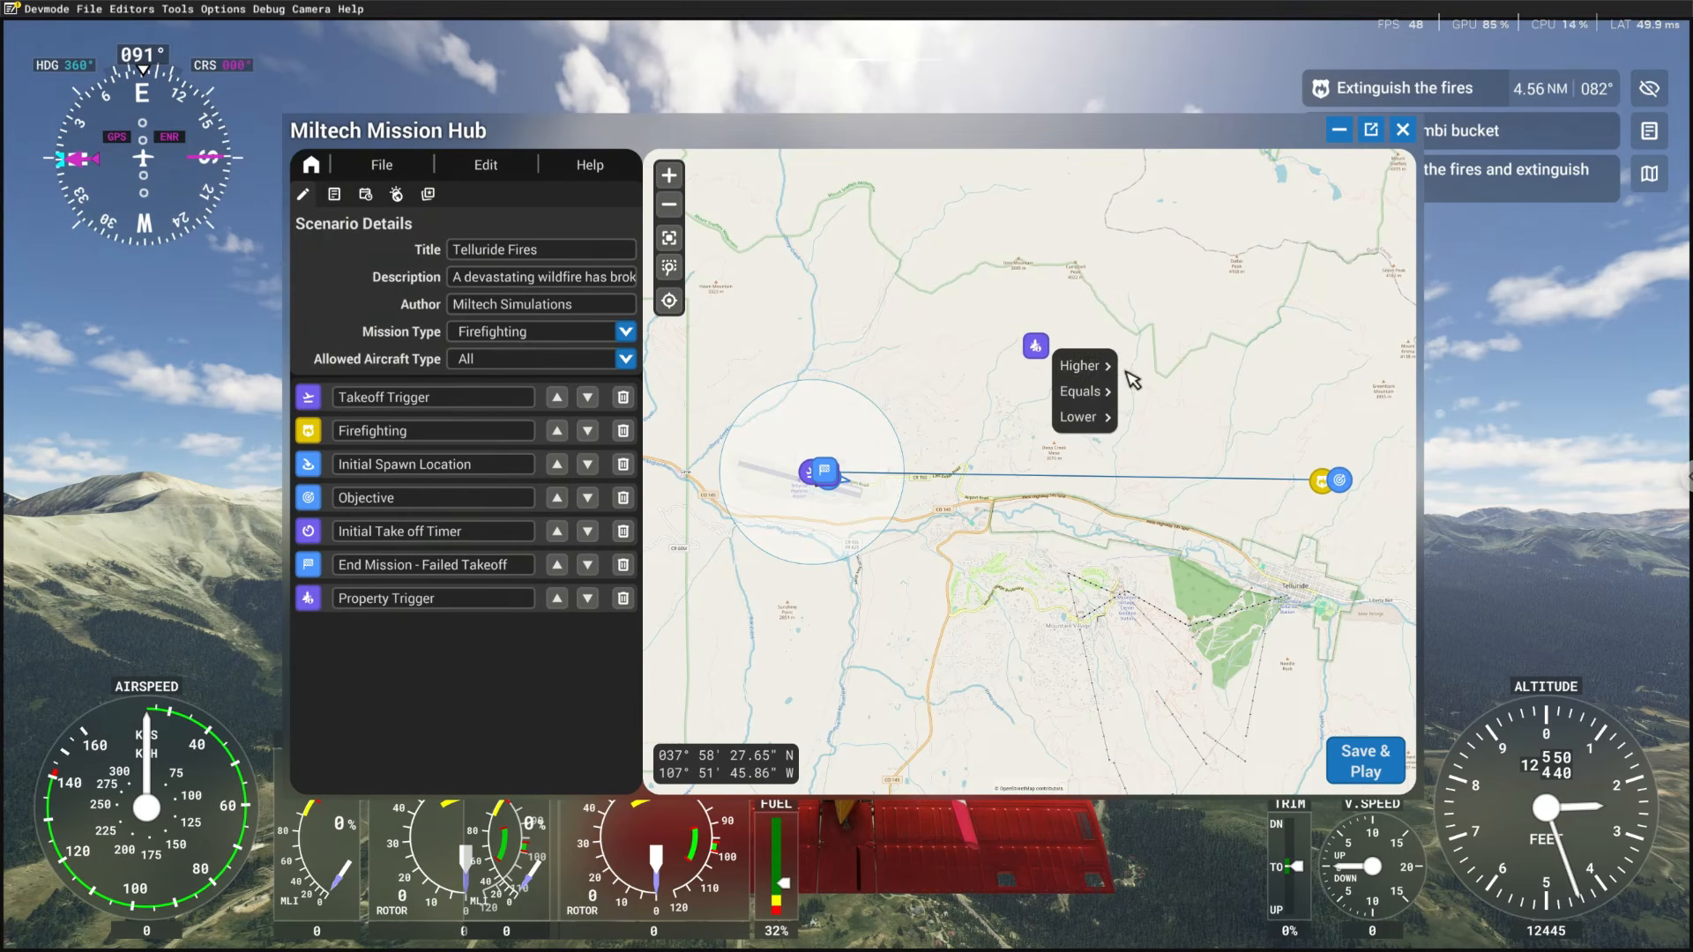
{"action": "mouse_move", "coordinate": [1113, 367]}
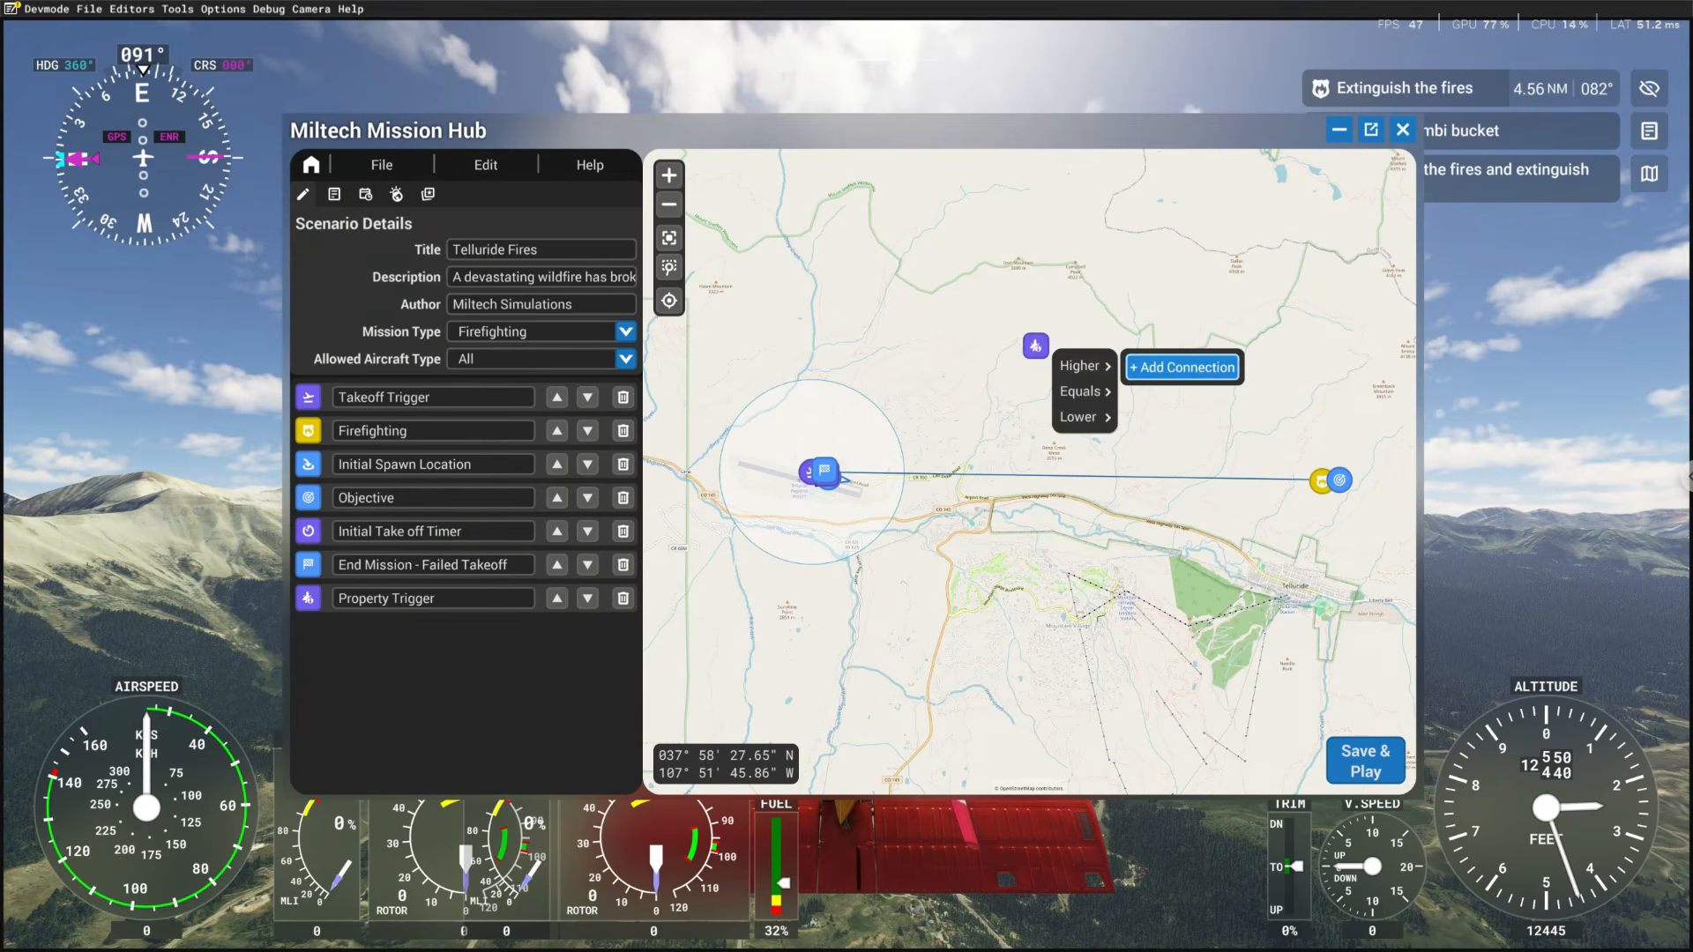
{"action": "left_click", "coordinate": [1158, 307]}
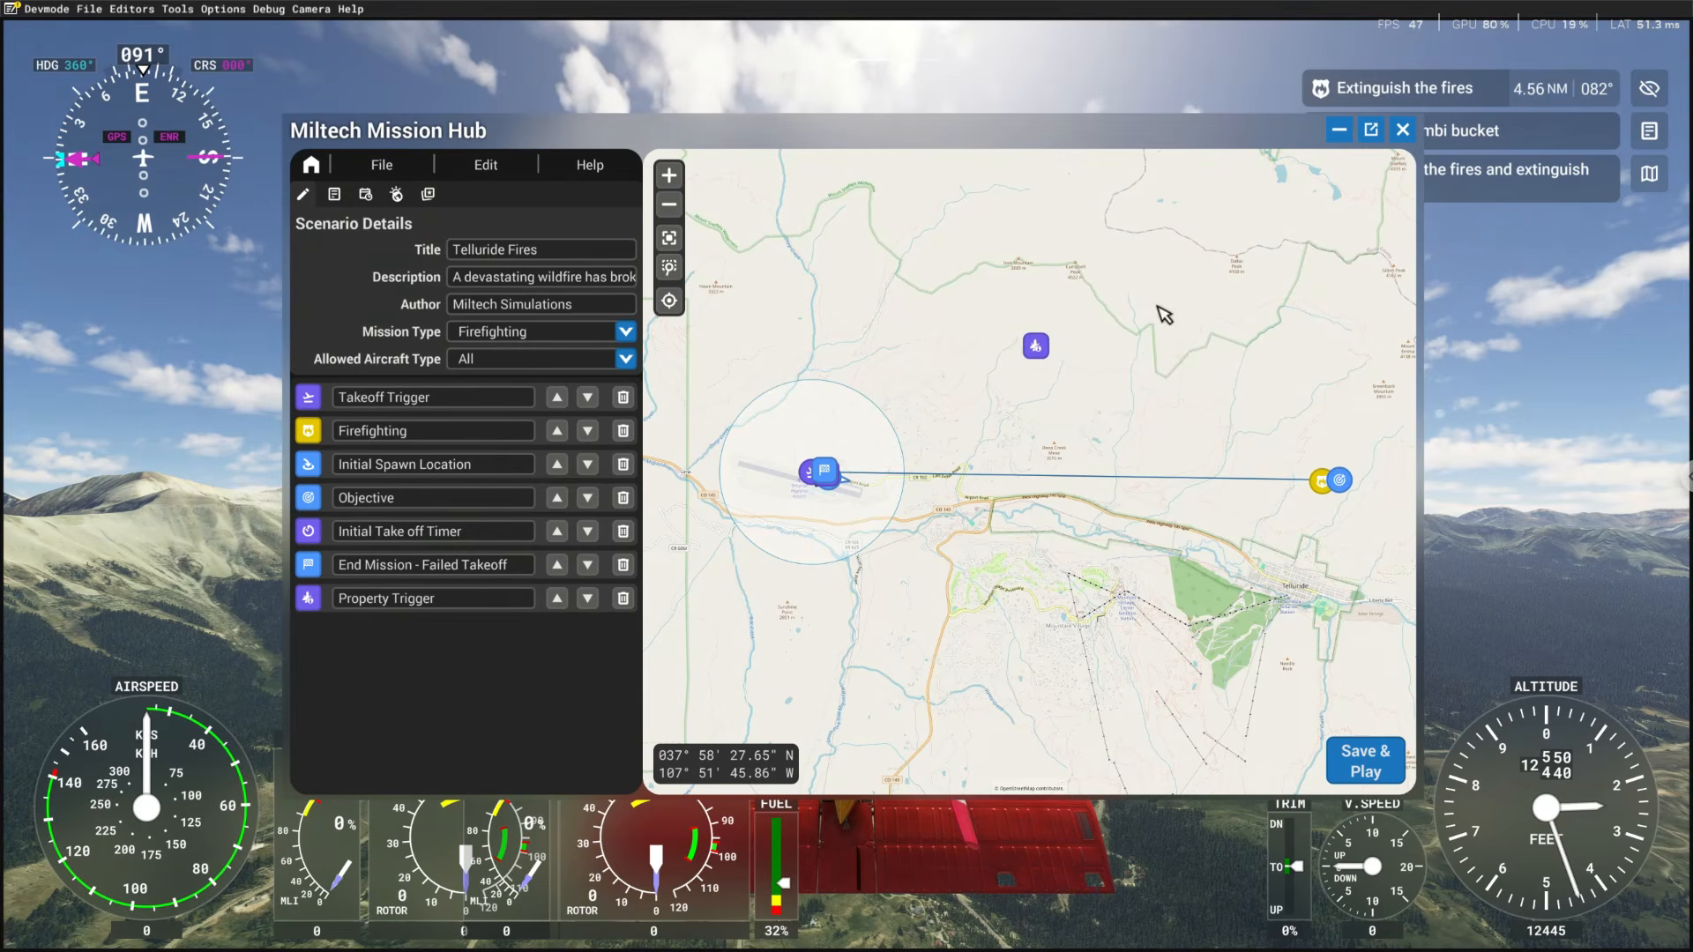
Add an End Mission element on the map just northeast of the Property Trigger
{"action": "right_click", "coordinate": [1111, 318]}
{"action": "mouse_move", "coordinate": [1137, 336]}
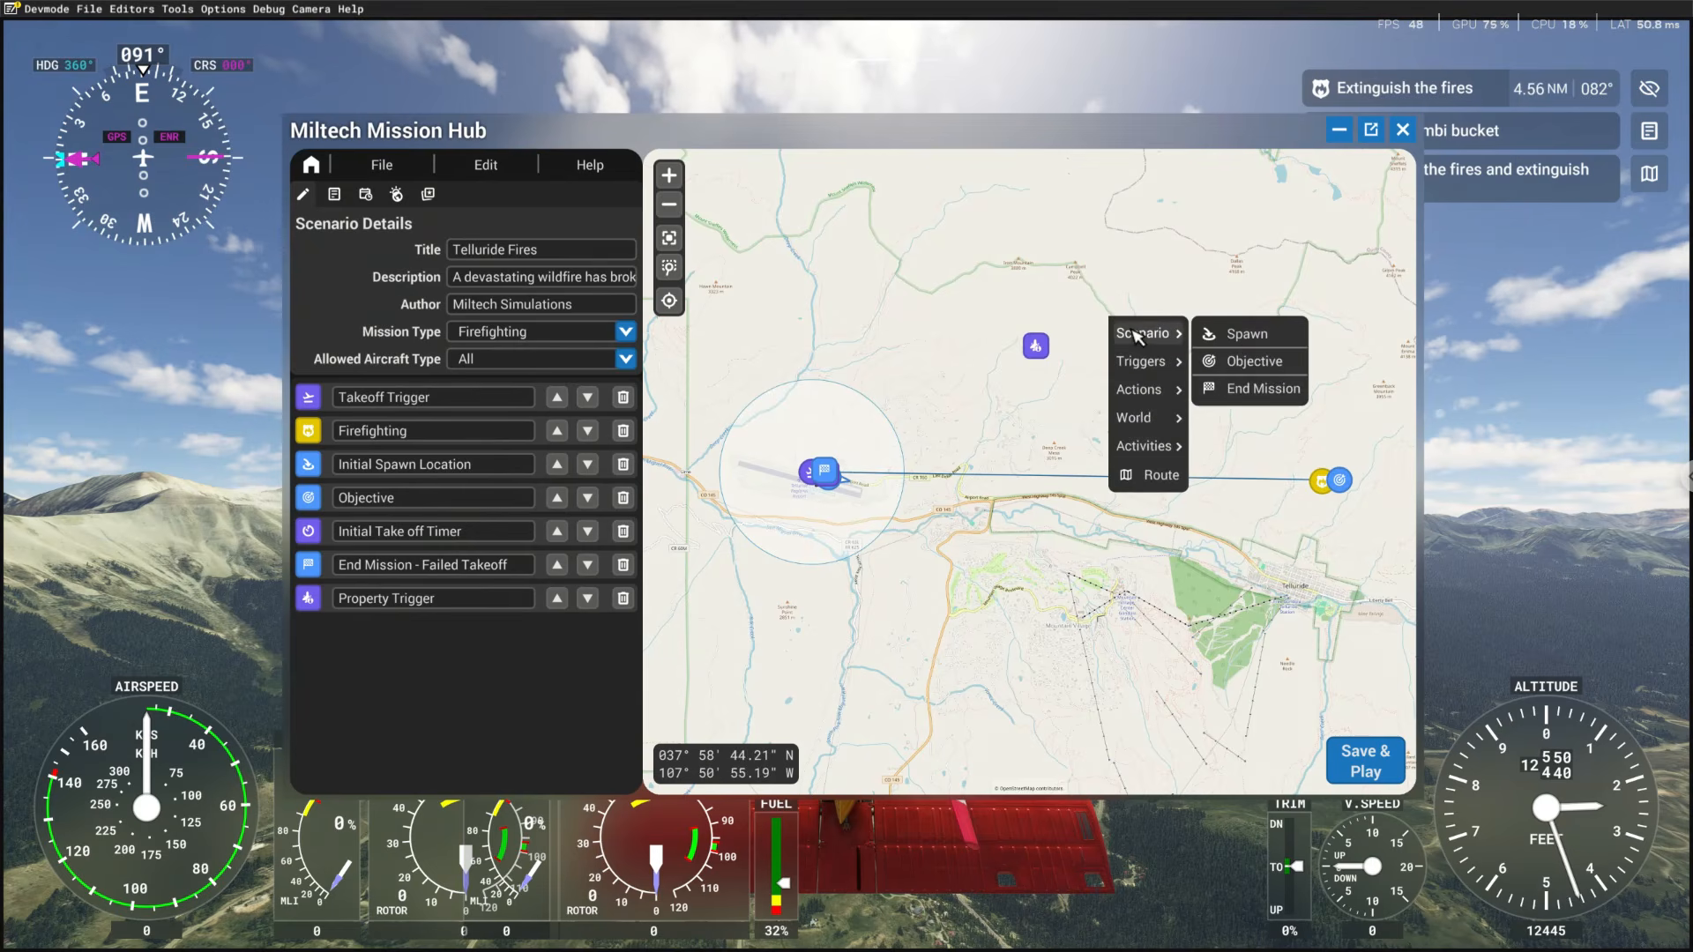
{"action": "left_click", "coordinate": [1243, 389]}
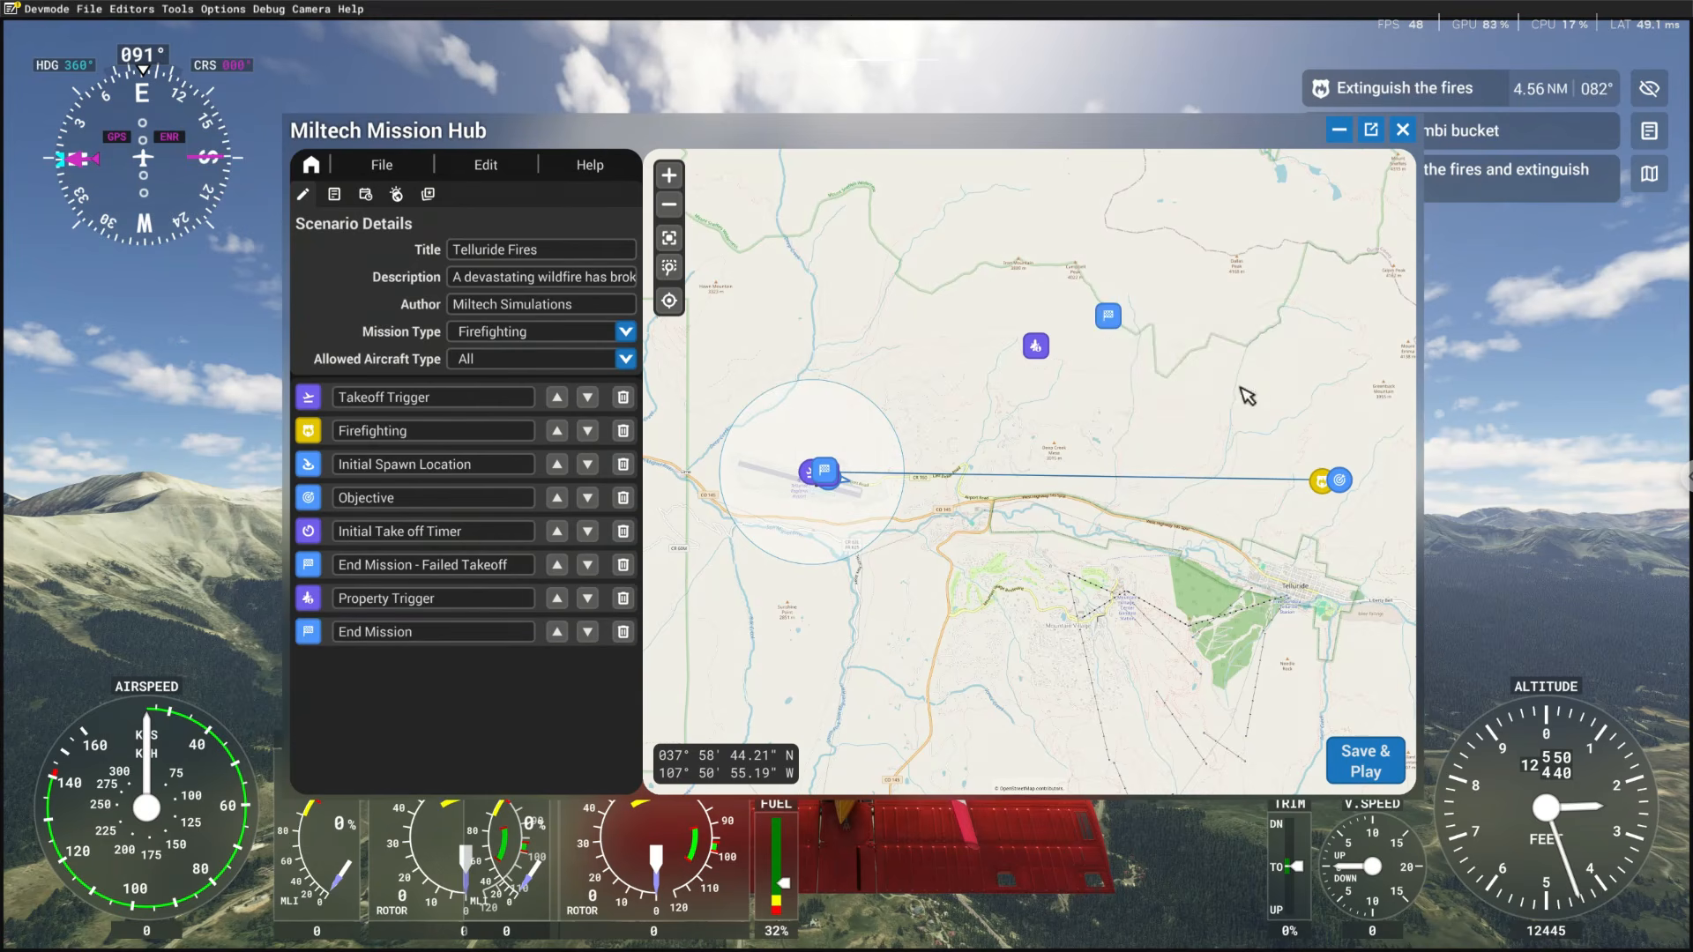
Name the new End Mission "End Mission - Altitude" and set its message to "You went above the altitude ceiling for this aircraft"
{"action": "left_click", "coordinate": [832, 481]}
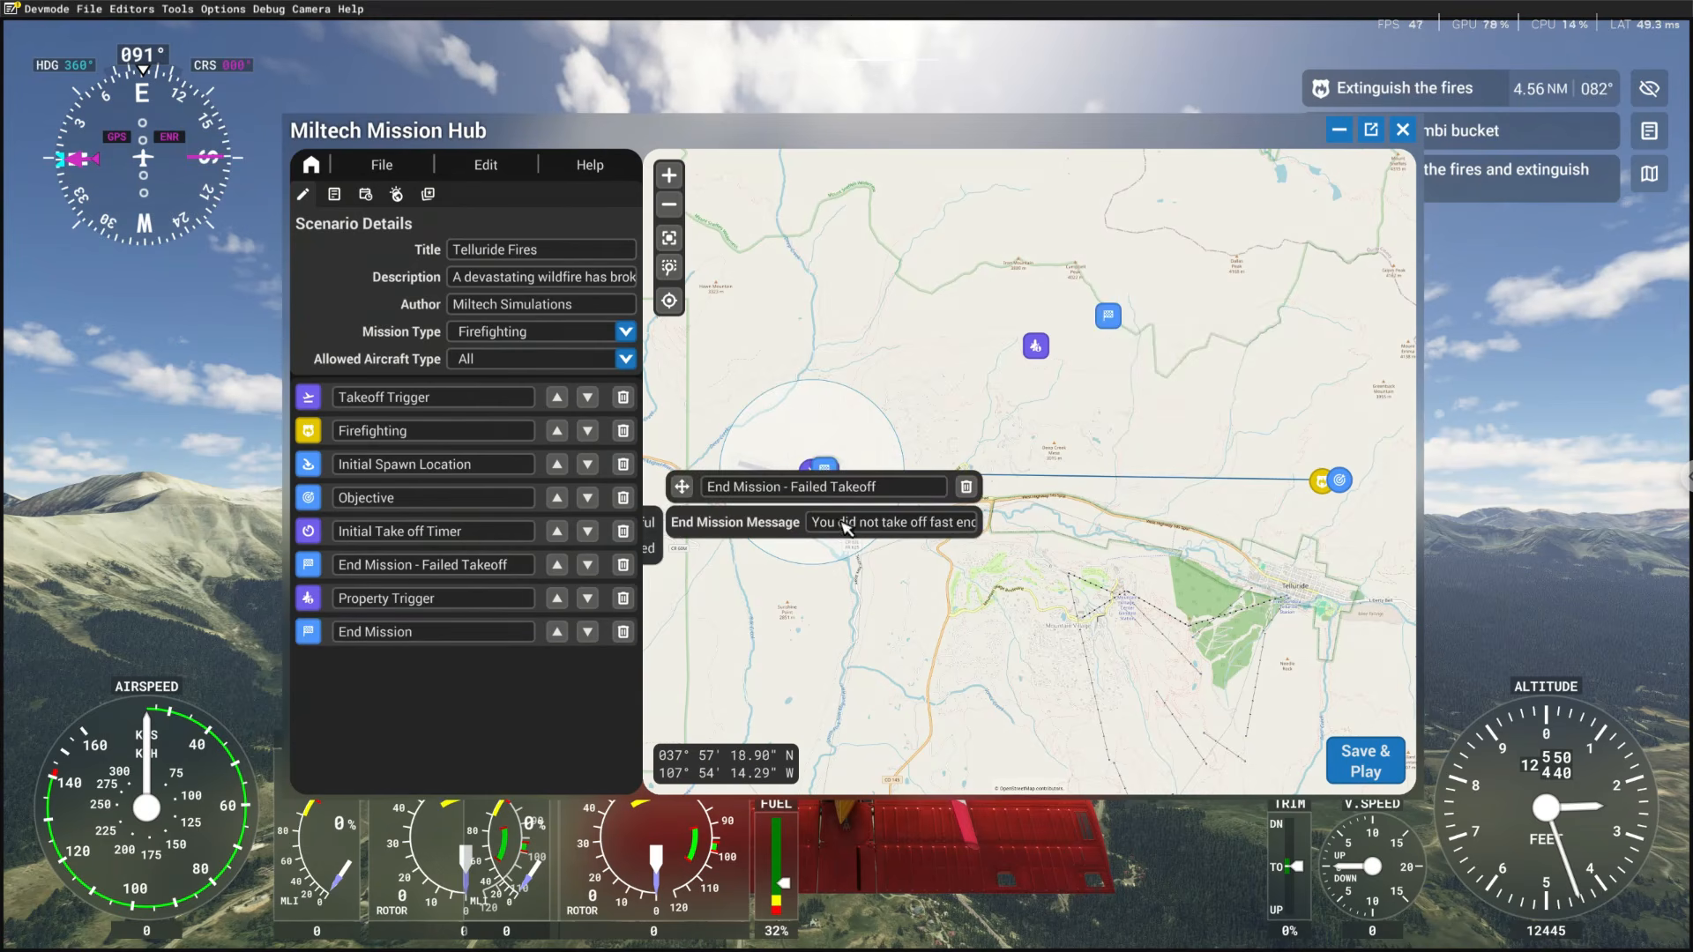
{"action": "left_click", "coordinate": [1113, 319]}
{"action": "left_click", "coordinate": [1091, 338]}
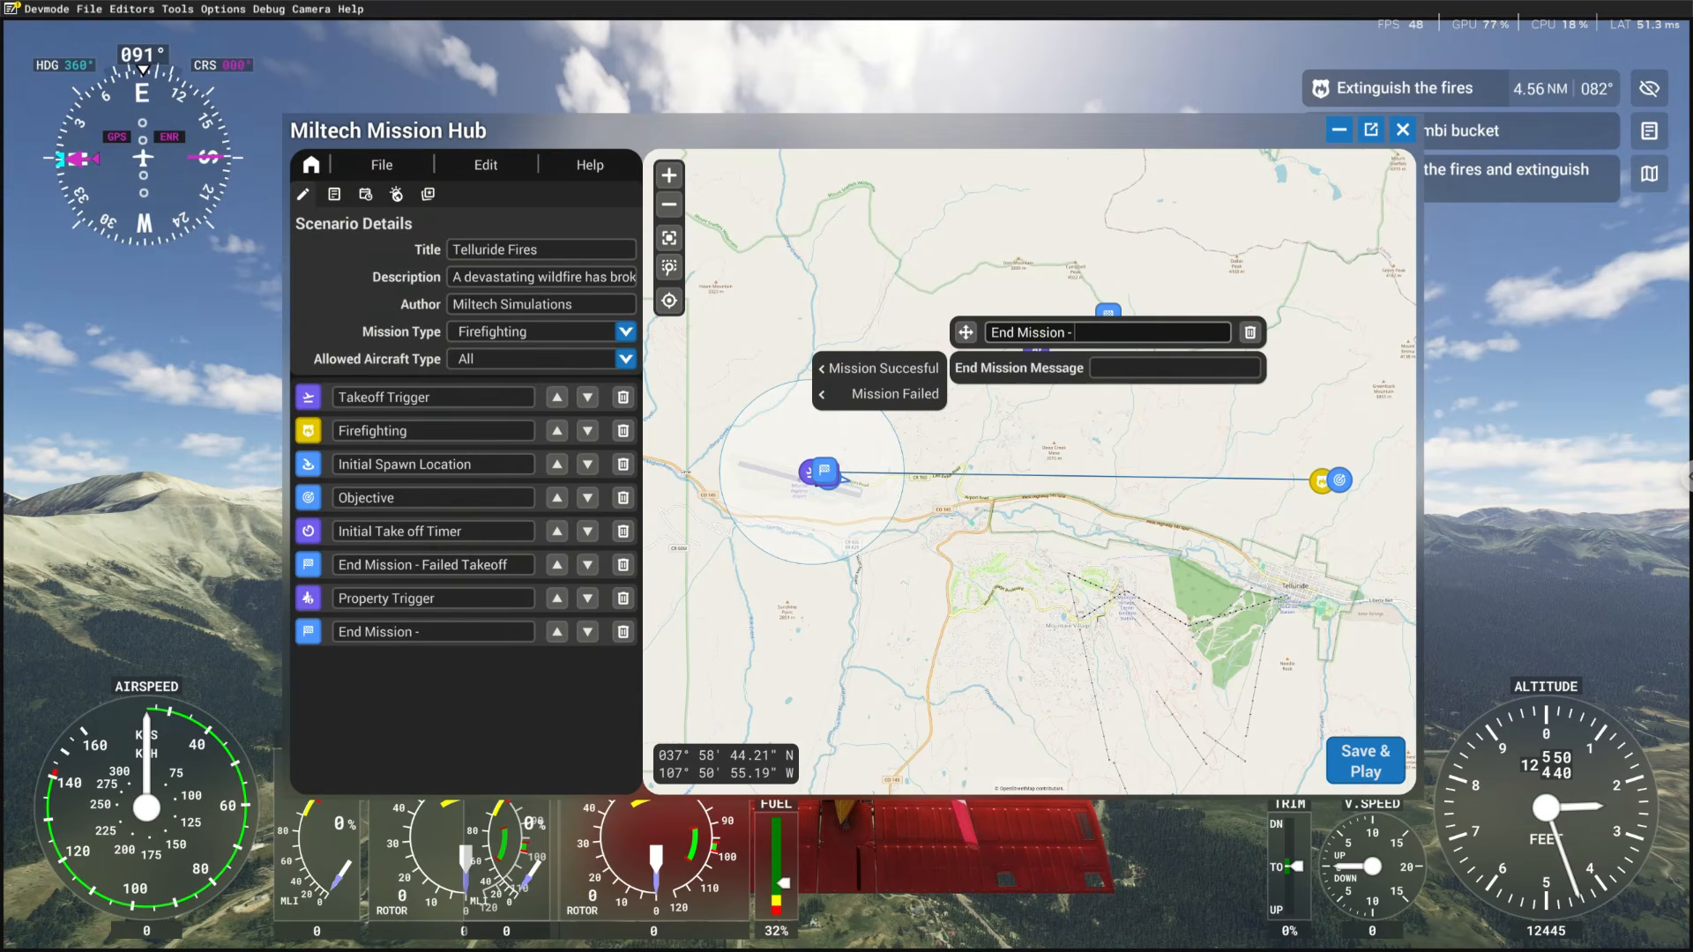
{"action": "type", "text": "- Altitude"}
{"action": "left_click", "coordinate": [1127, 374]}
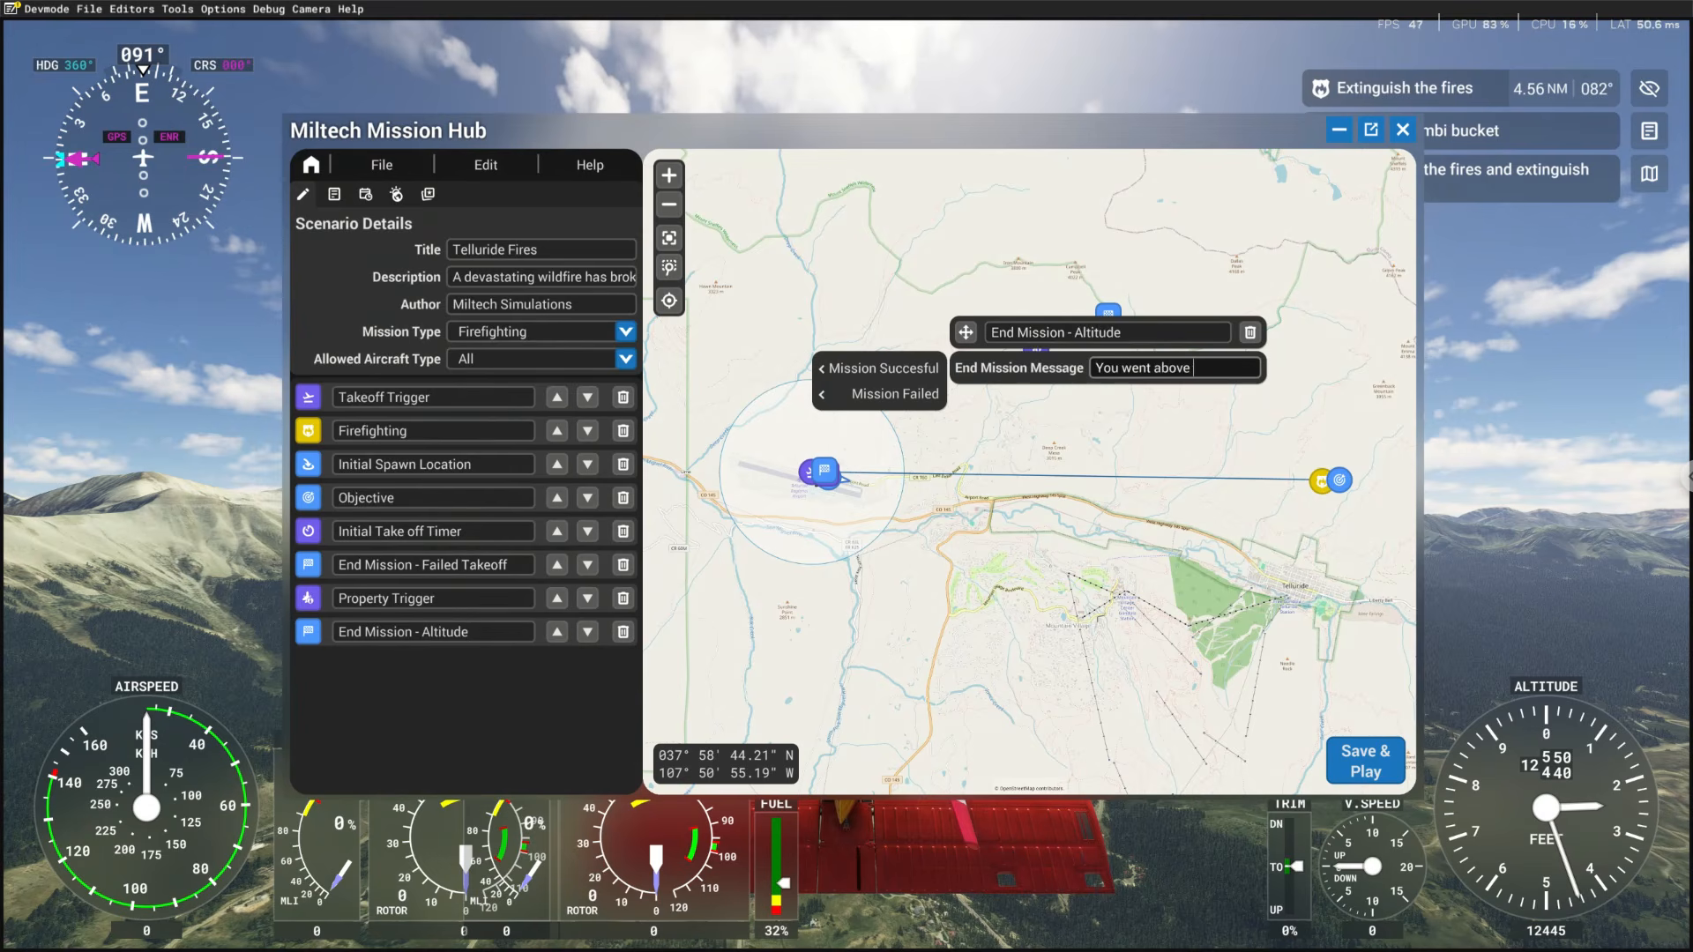
{"action": "type", "text": "de ceiling for this aircraft"}
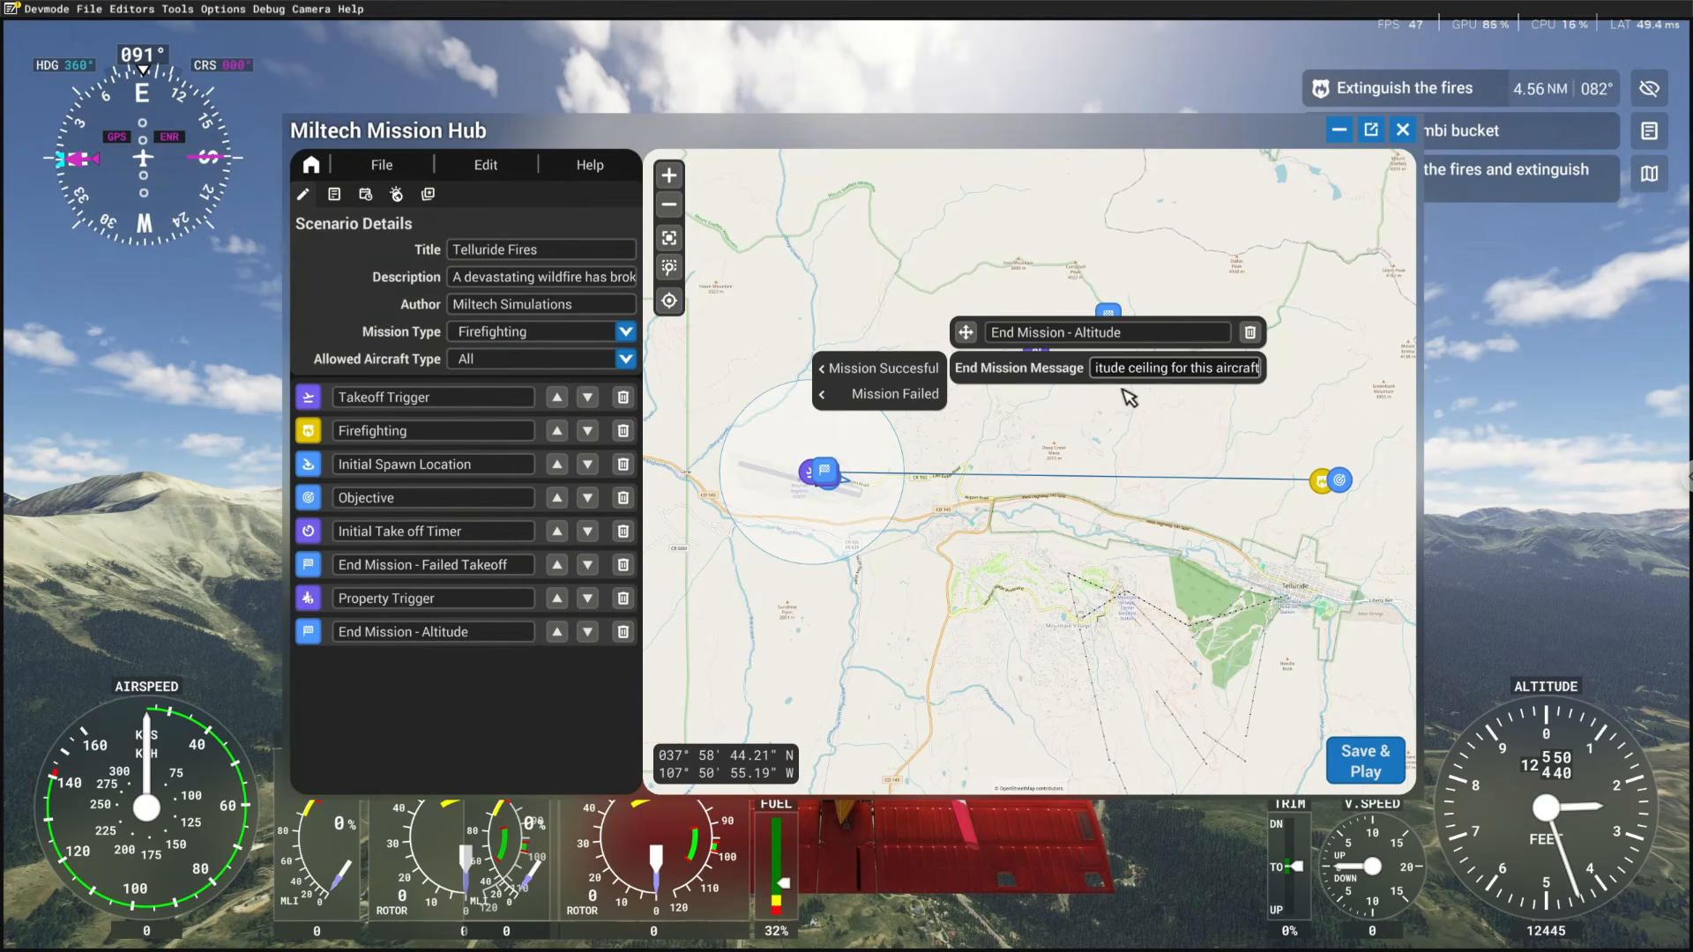
{"action": "left_click", "coordinate": [1122, 430]}
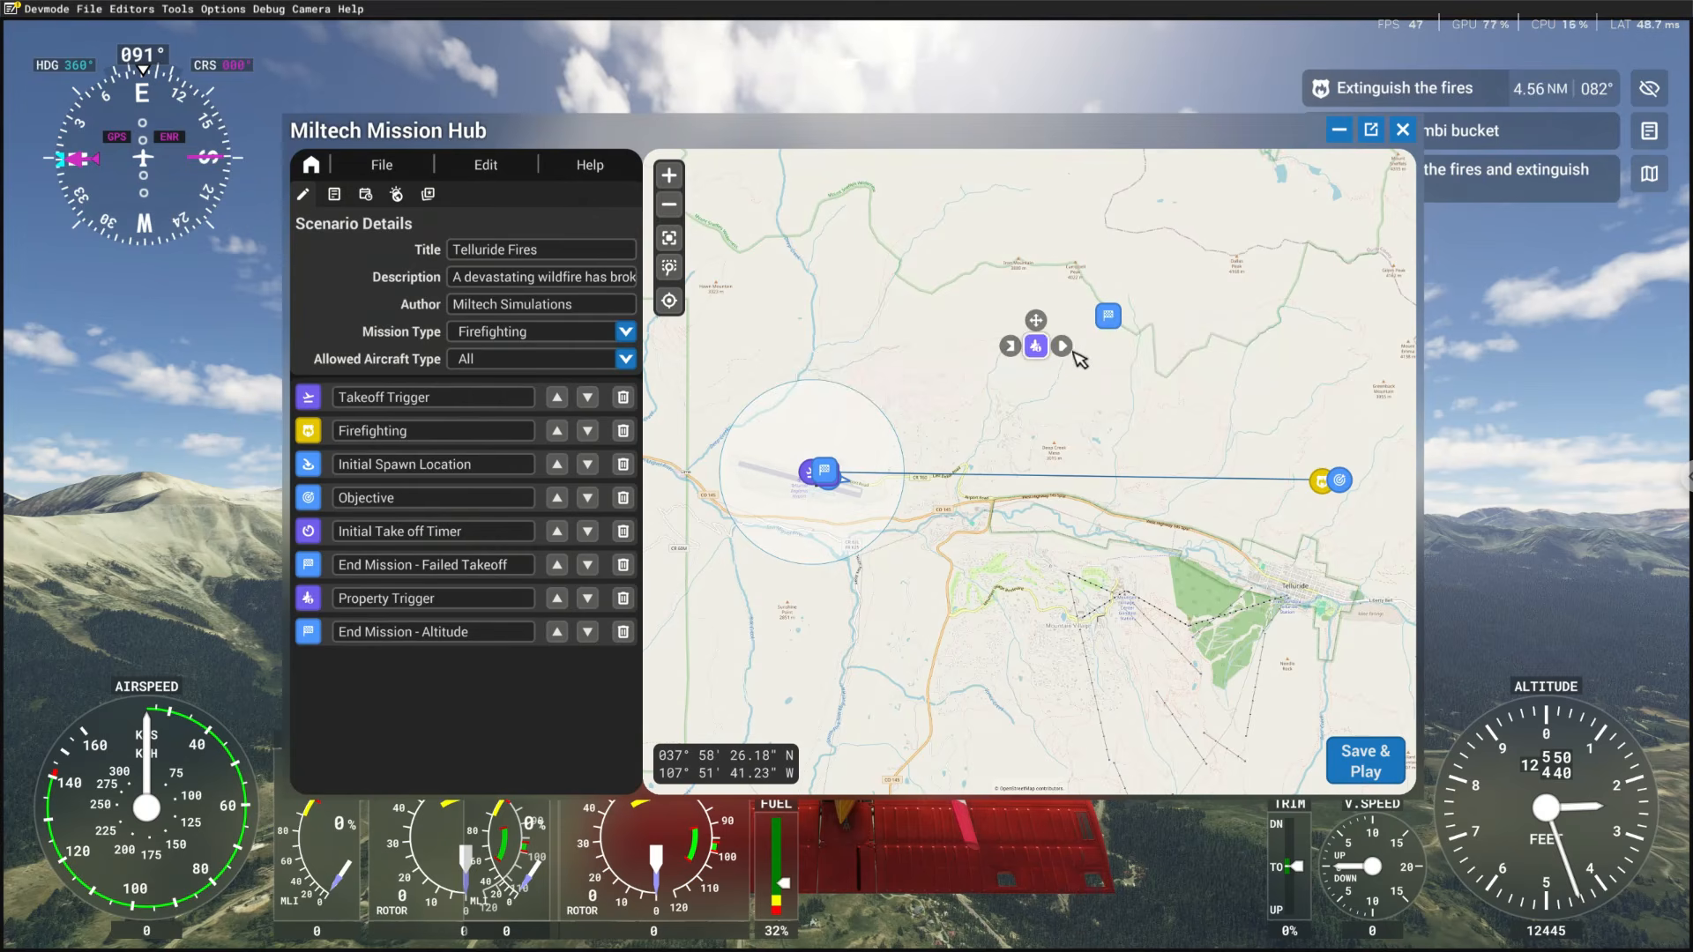
Connect the Property Trigger's Higher output to Mission Failed on End Mission - Altitude, and review that element's message
{"action": "right_click", "coordinate": [1055, 346]}
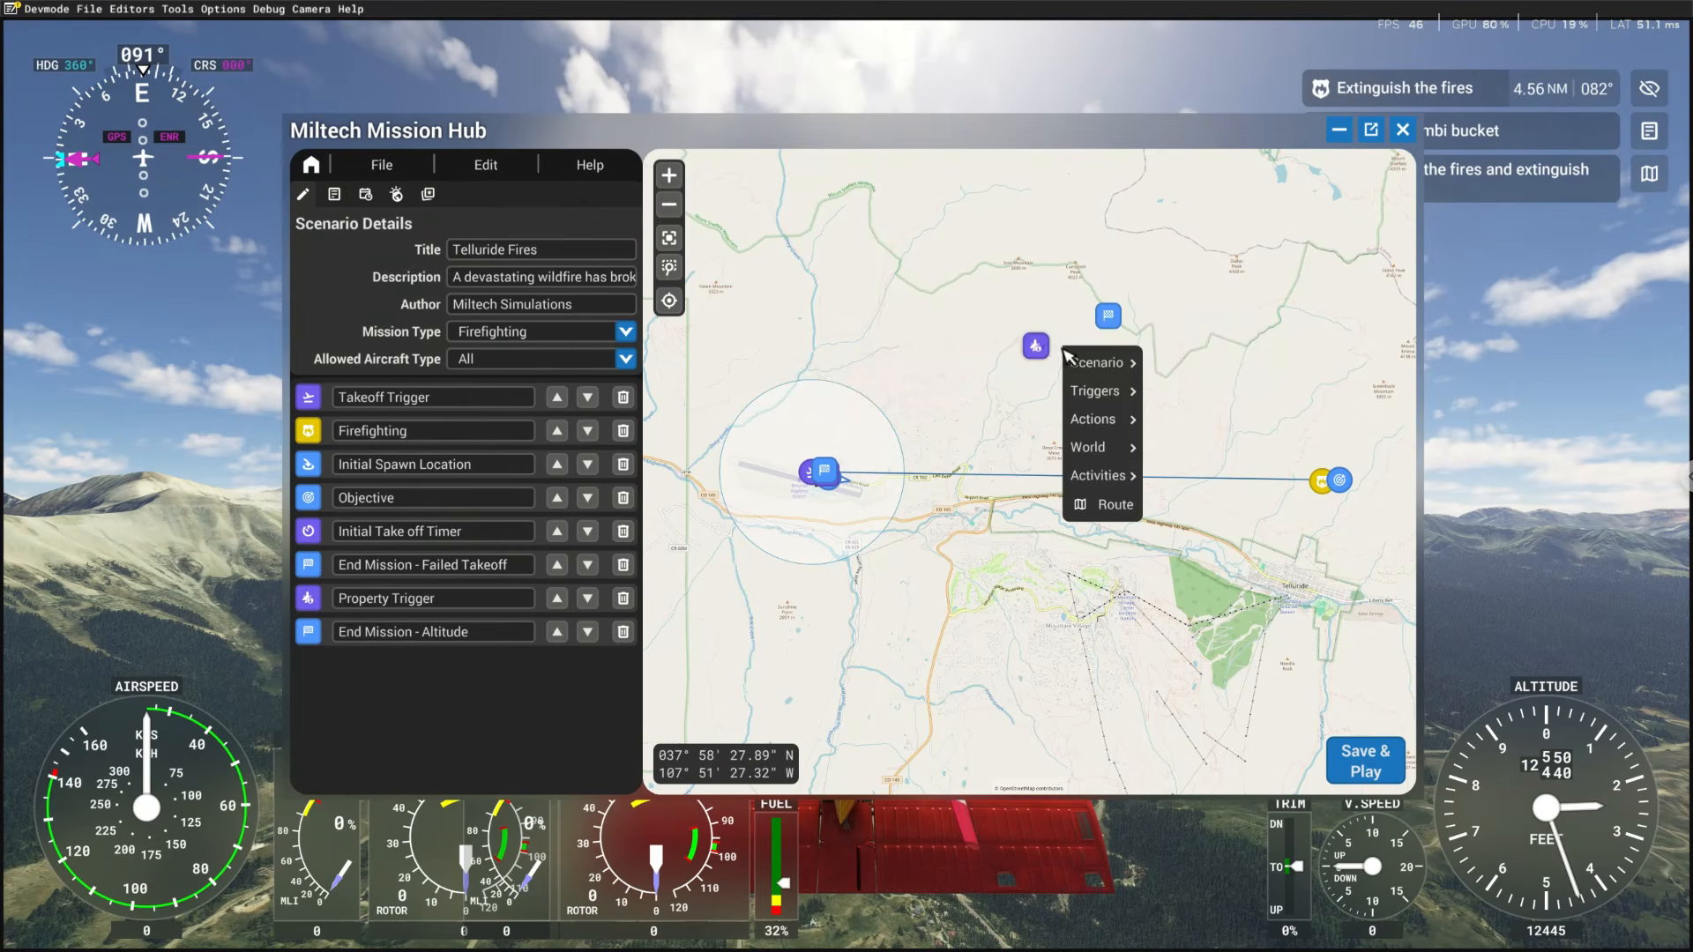
{"action": "left_click", "coordinate": [1034, 309]}
{"action": "left_click", "coordinate": [1036, 347]}
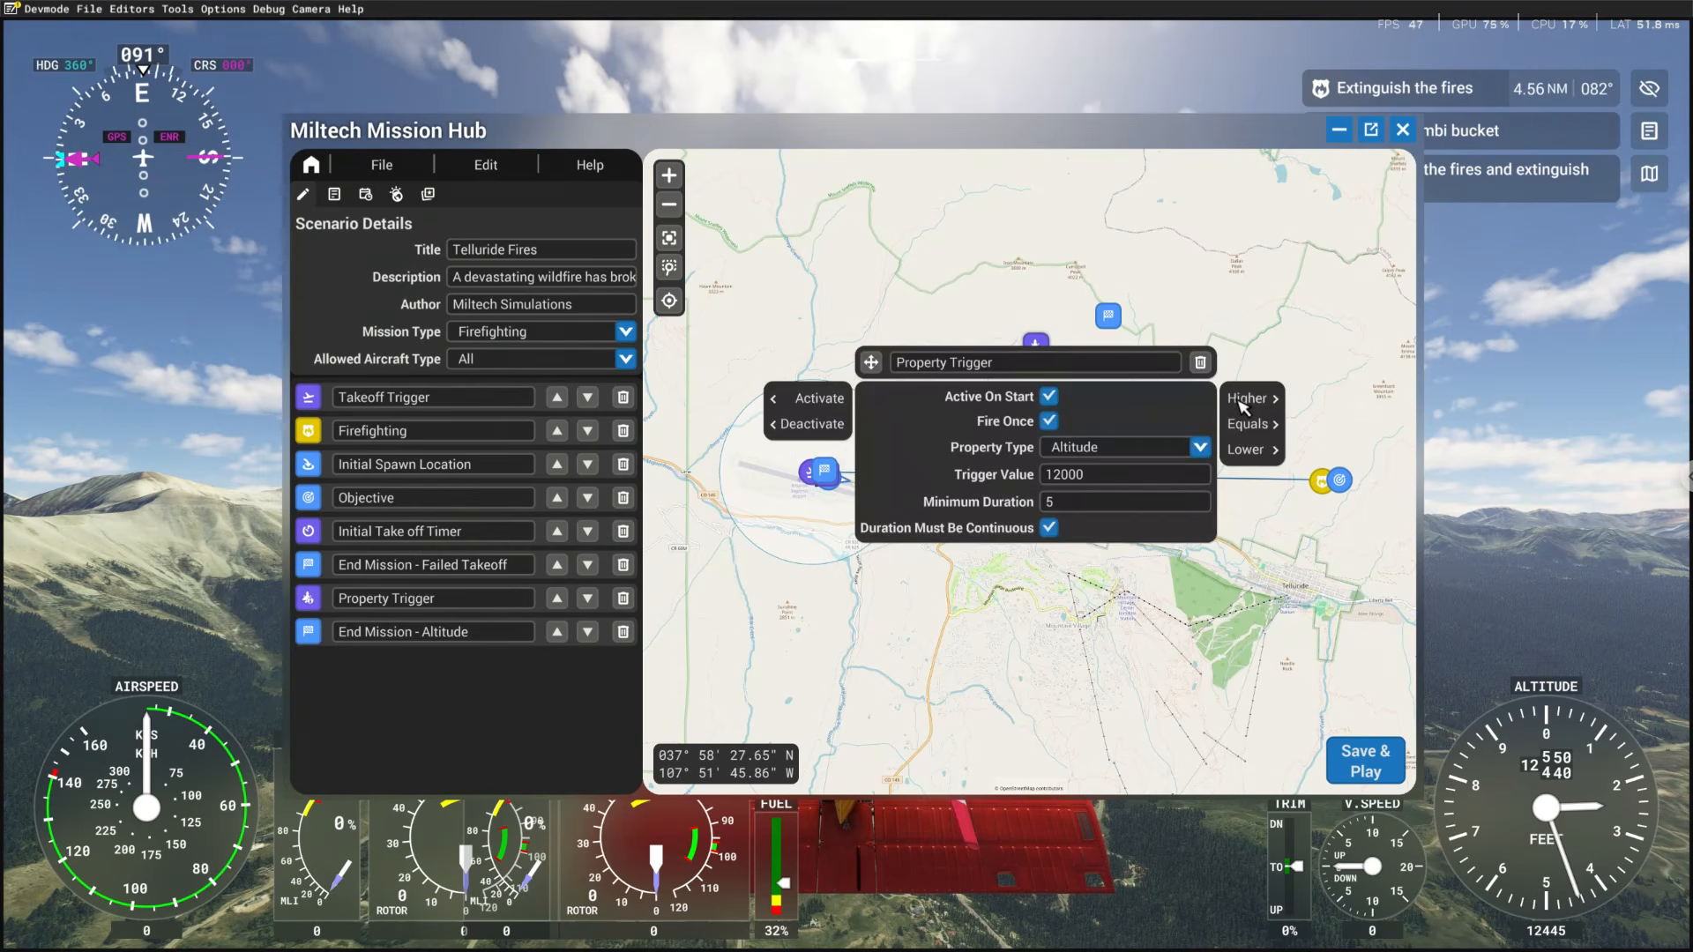
{"action": "mouse_move", "coordinate": [1265, 404]}
{"action": "left_click", "coordinate": [1338, 401]}
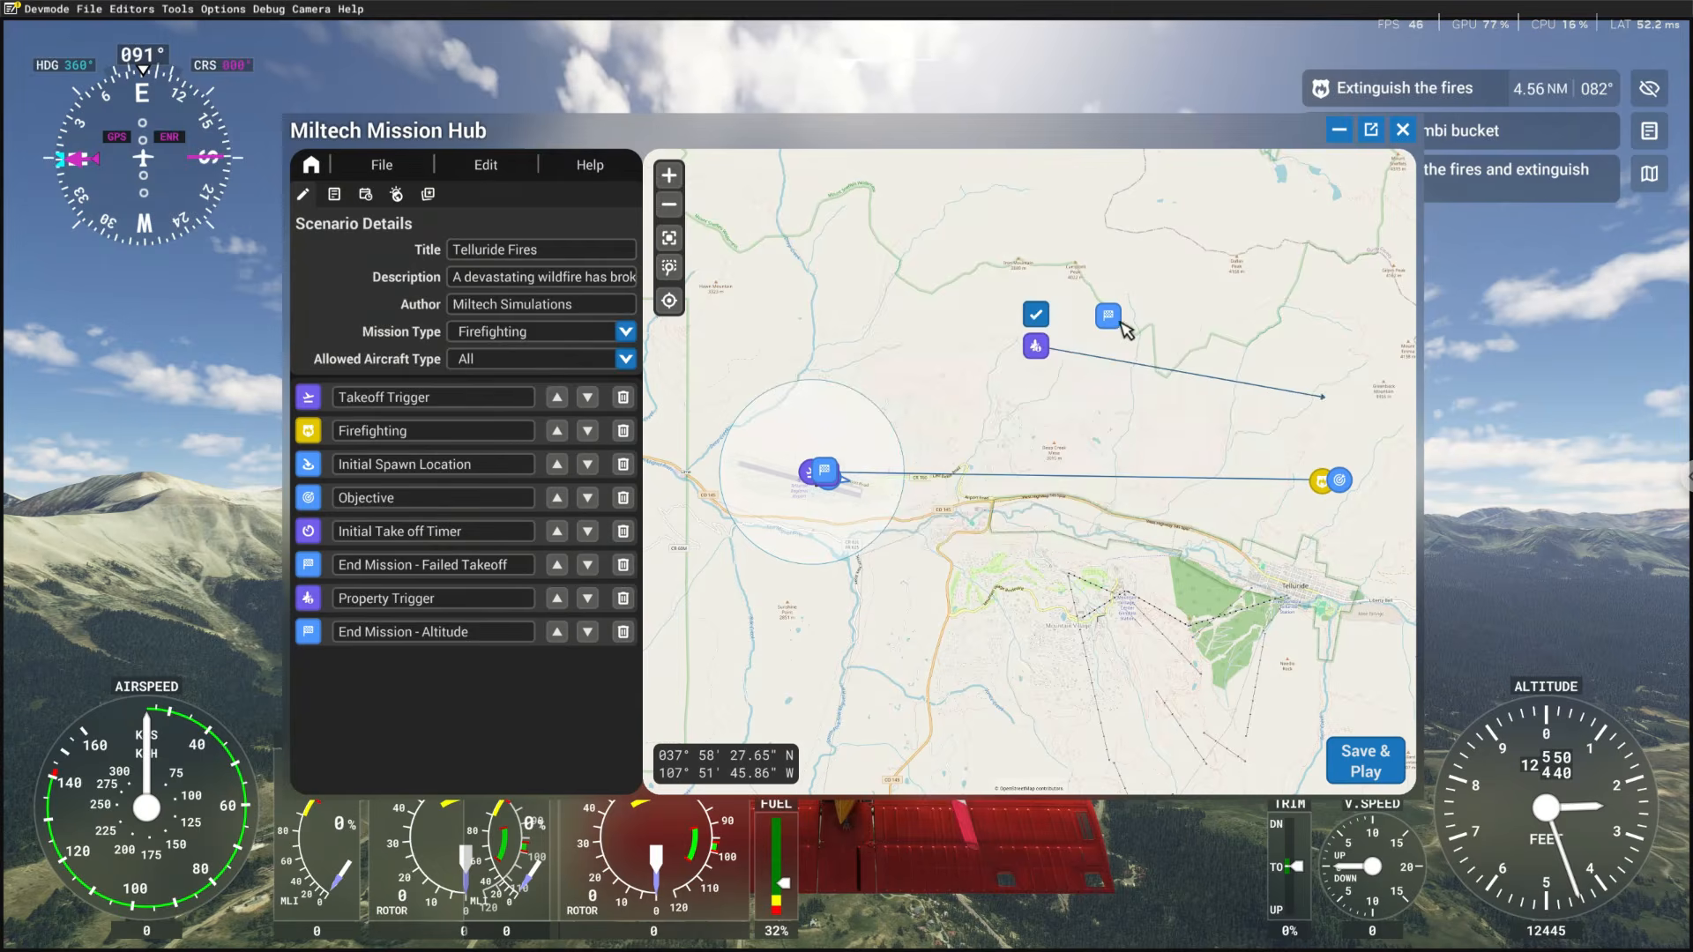
{"action": "left_click", "coordinate": [1113, 323]}
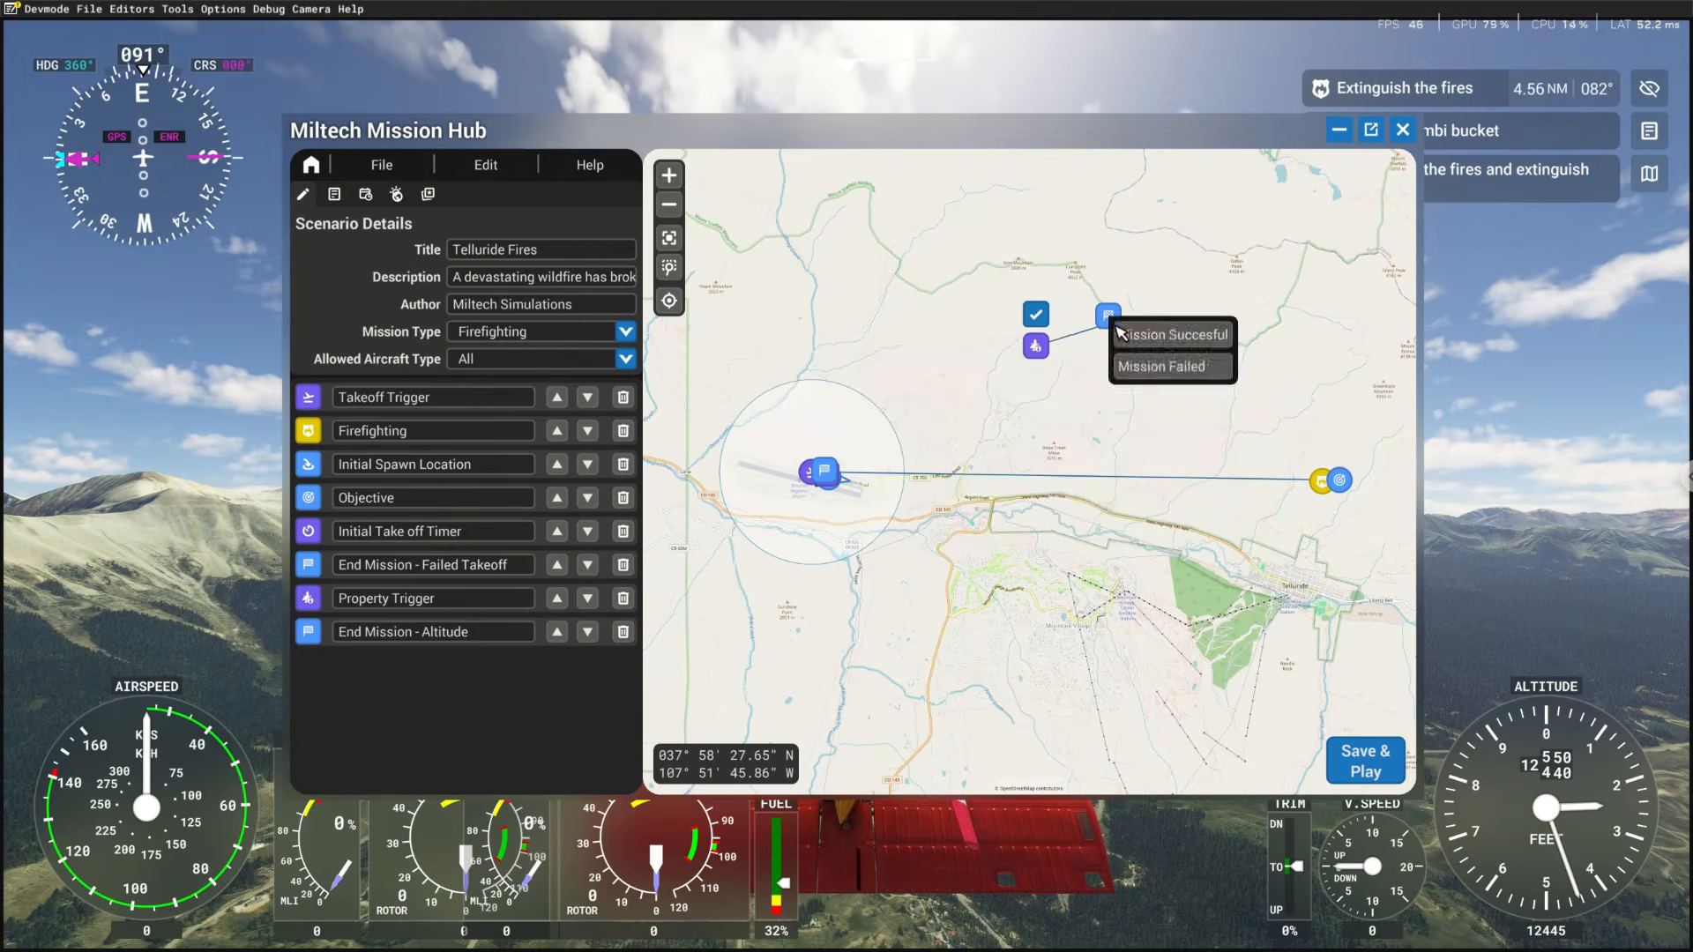
{"action": "left_click", "coordinate": [1162, 367]}
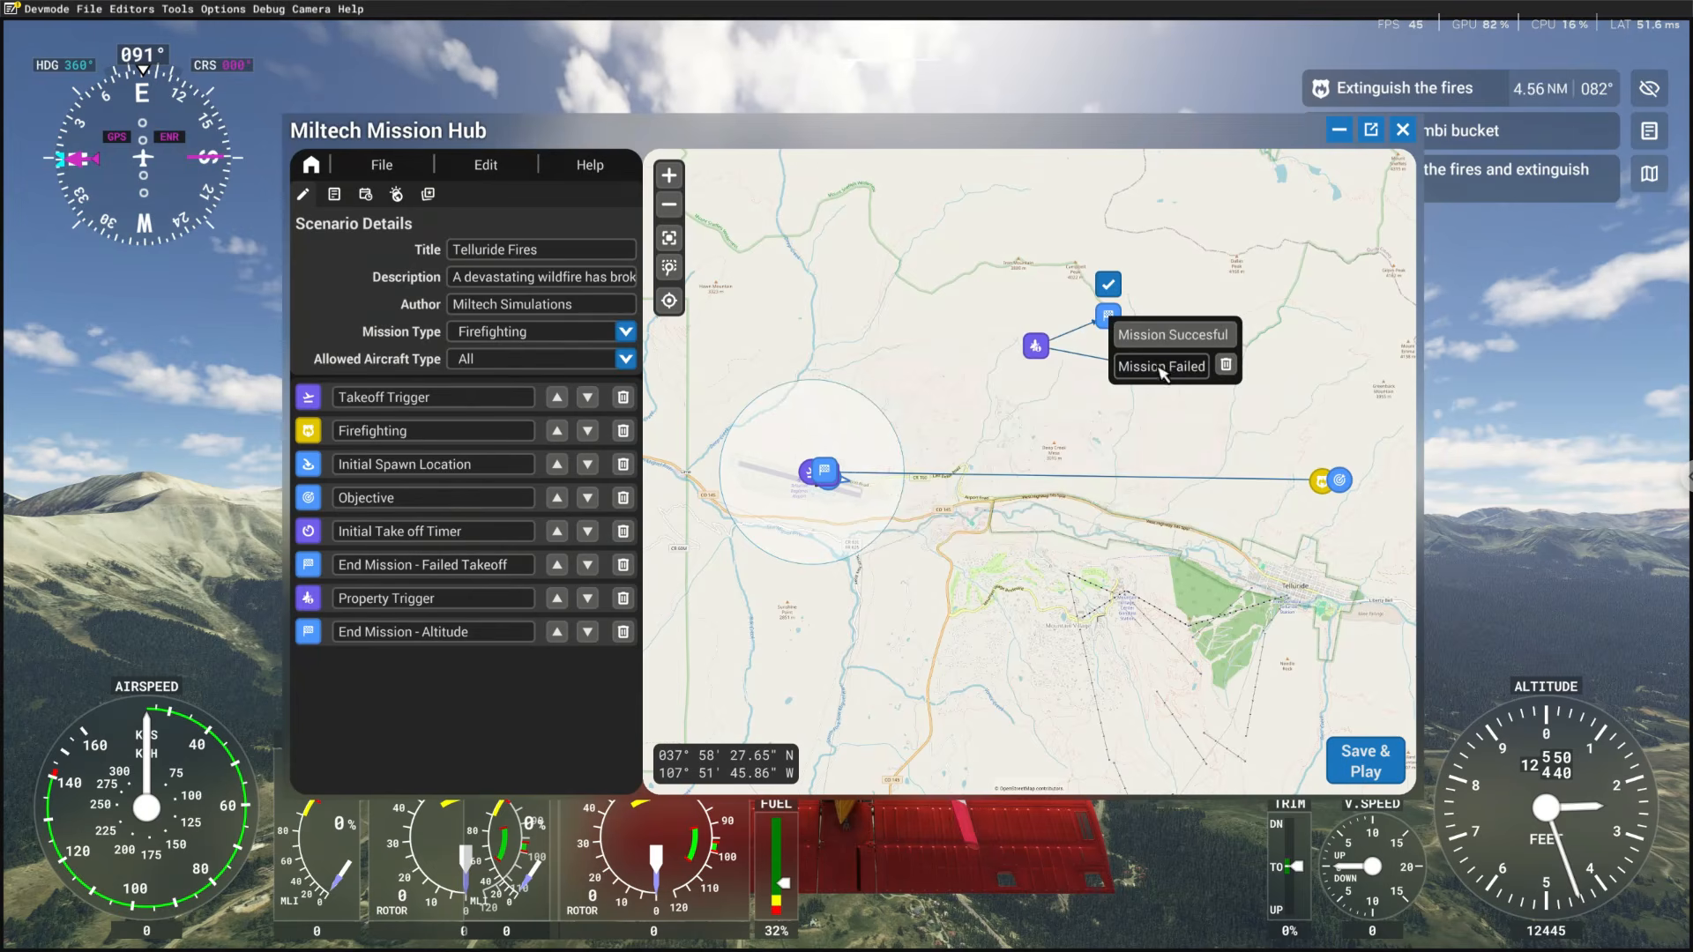
{"action": "left_click", "coordinate": [1110, 314]}
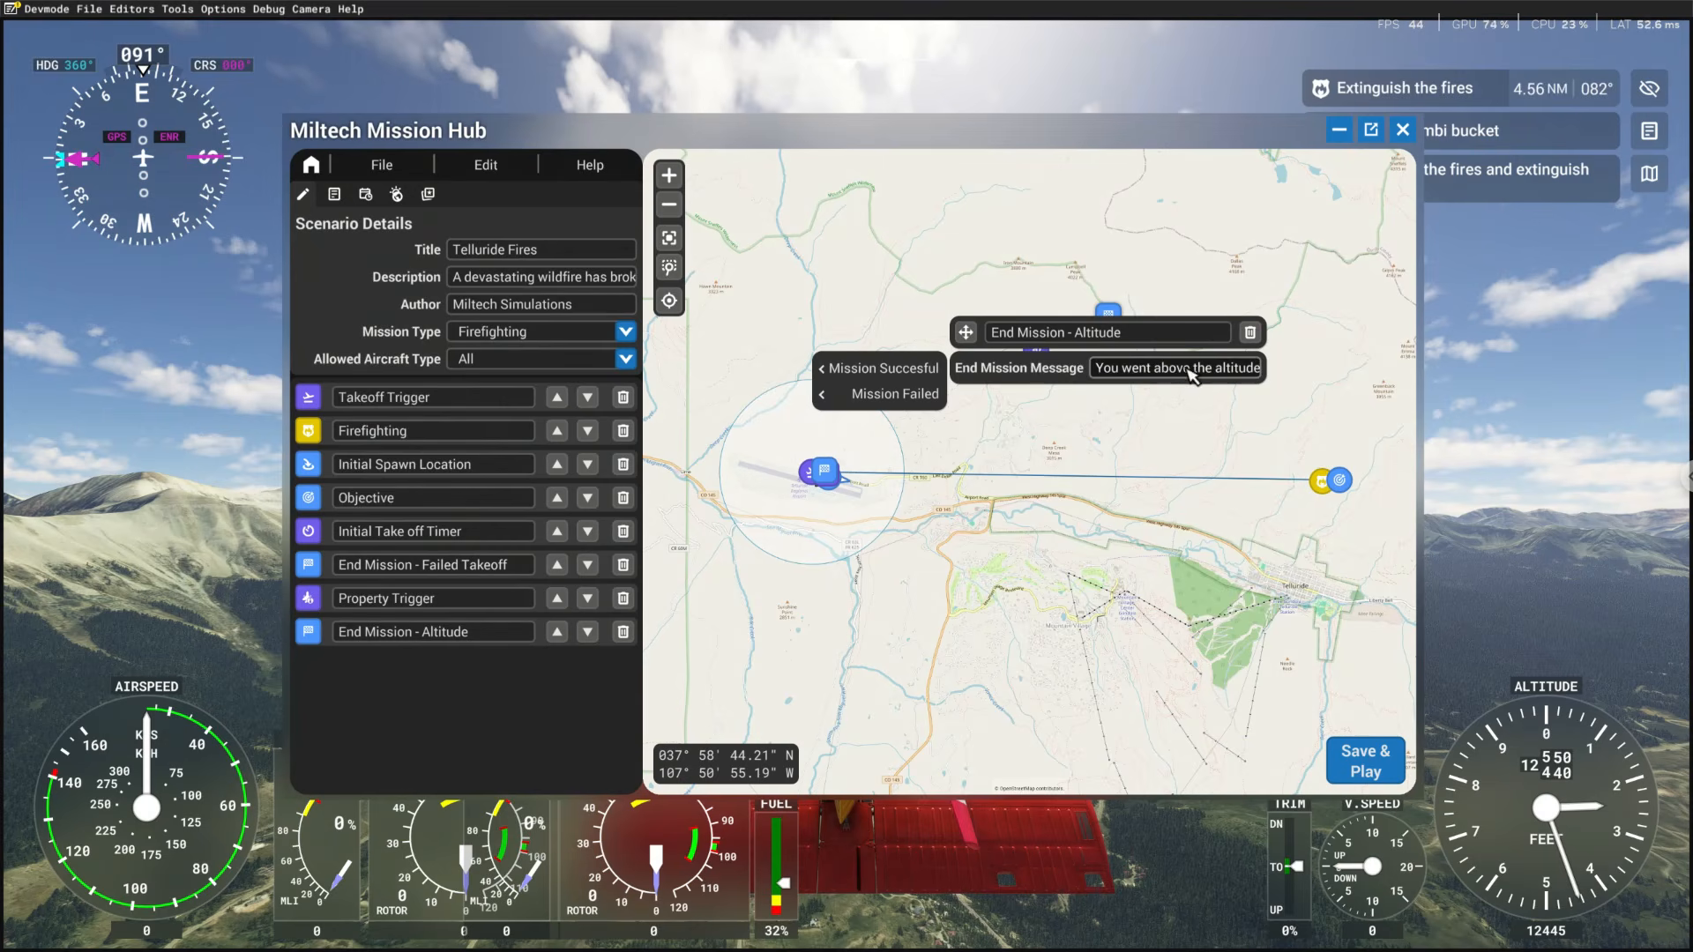
{"action": "left_click", "coordinate": [1292, 406]}
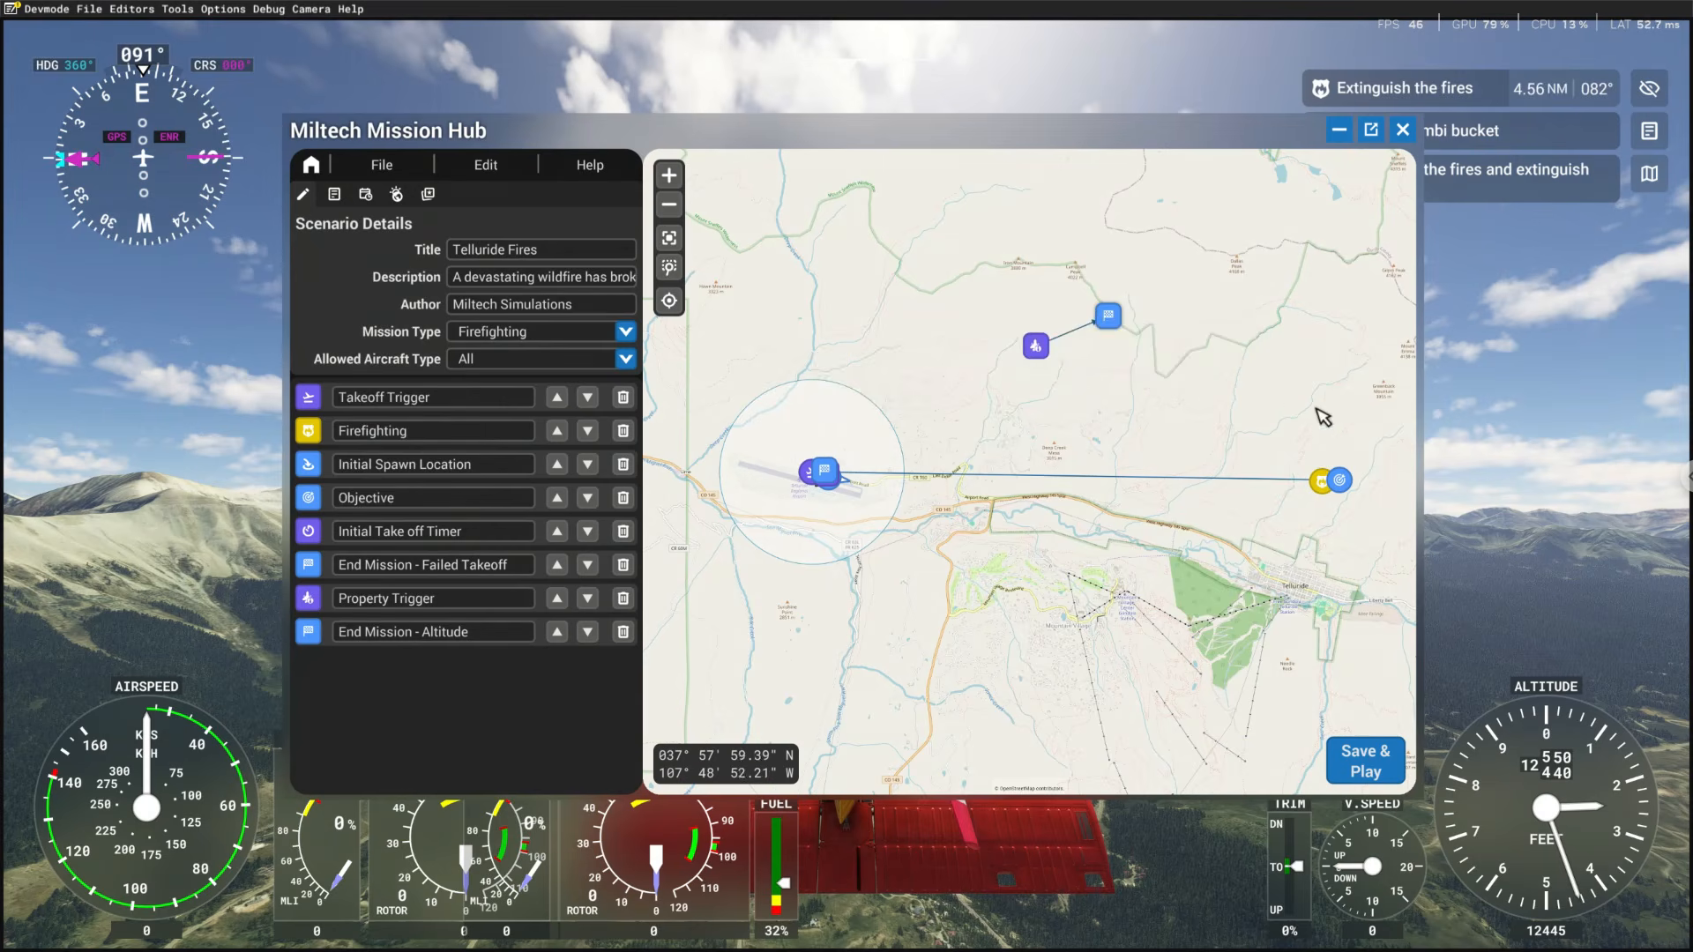
Move the Objective marker slightly north so it sits clear of the Firefighting marker
{"action": "mouse_move", "coordinate": [1037, 349]}
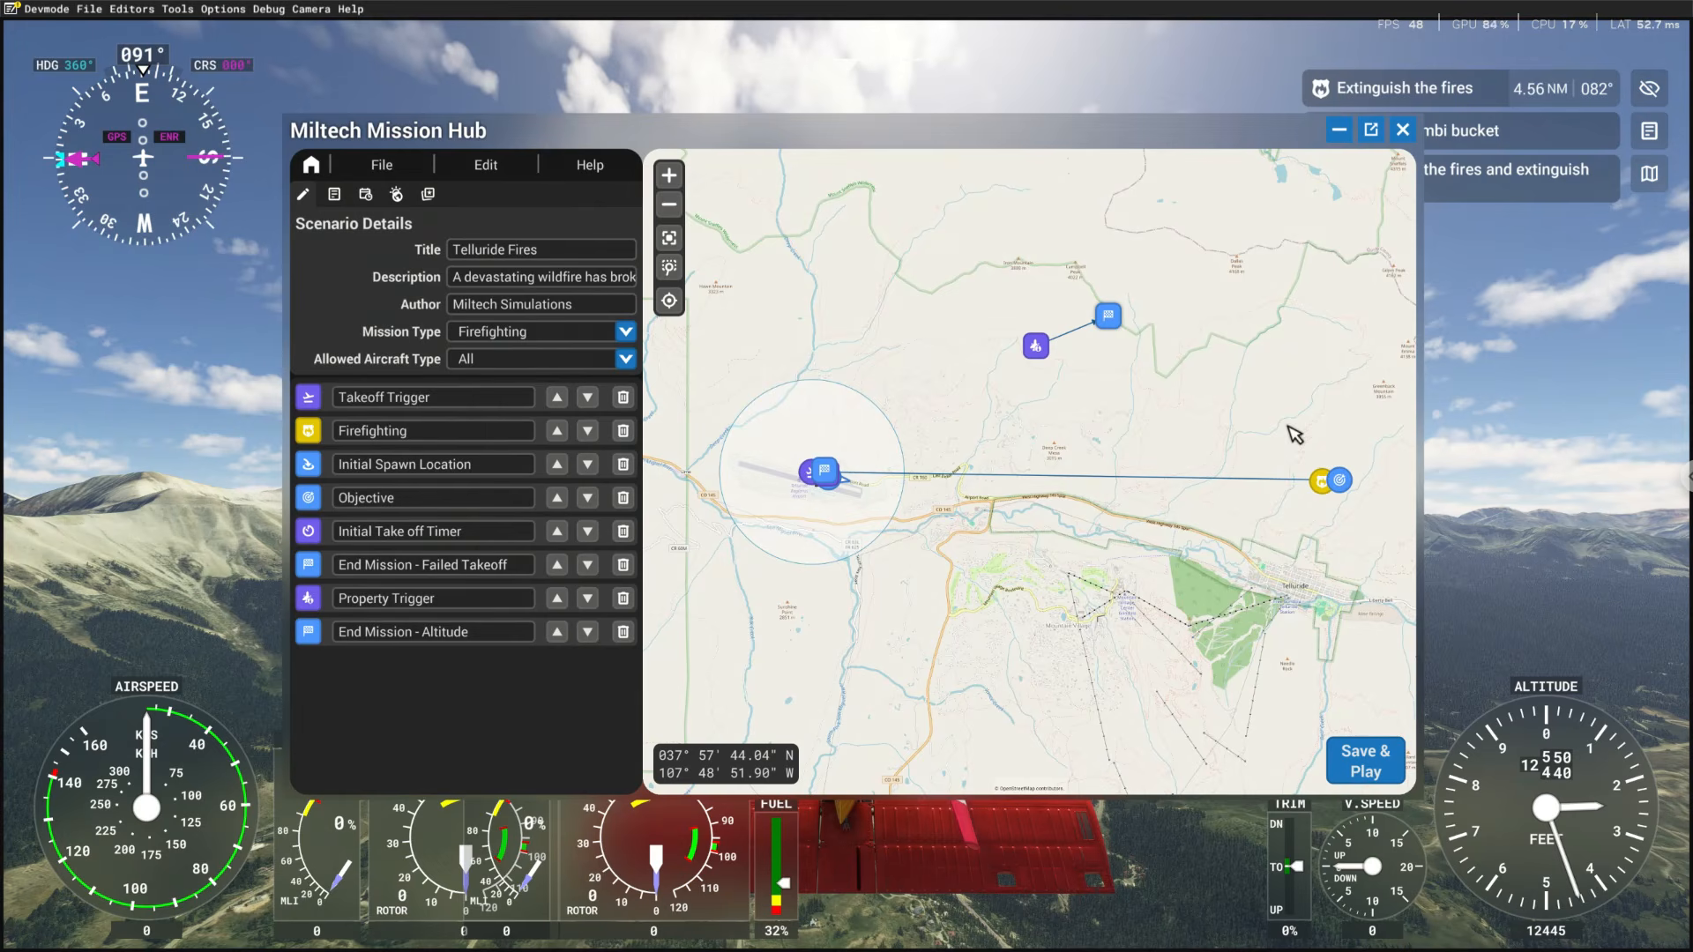
{"action": "mouse_move", "coordinate": [1322, 483]}
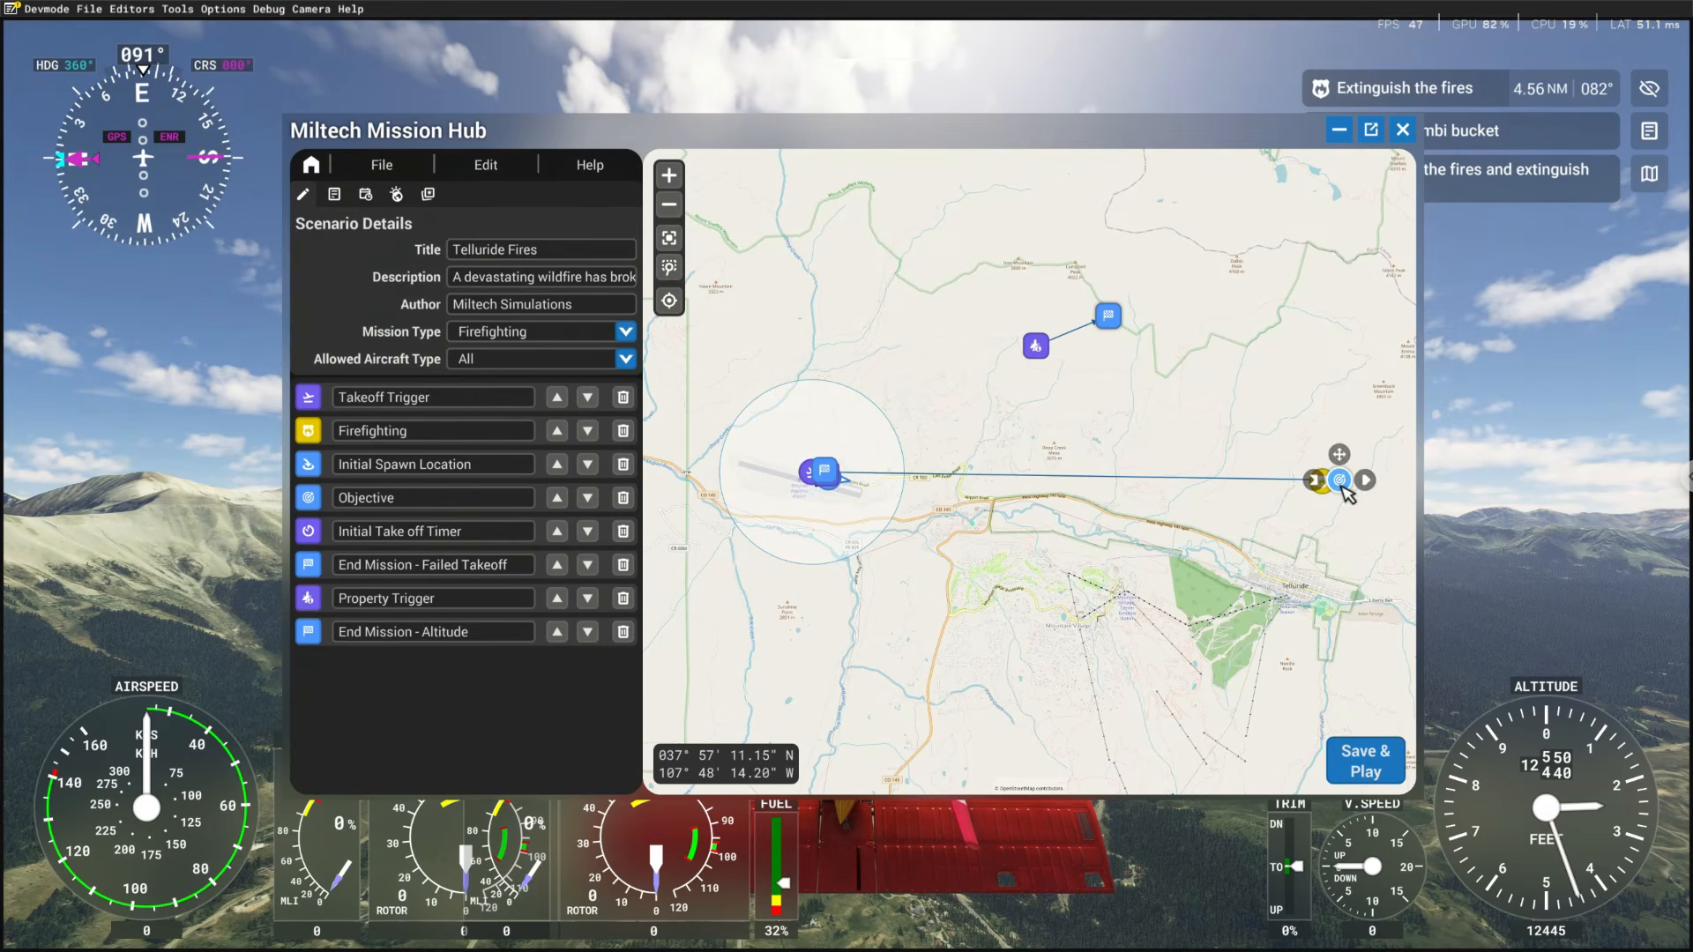
{"action": "left_click", "coordinate": [1342, 485]}
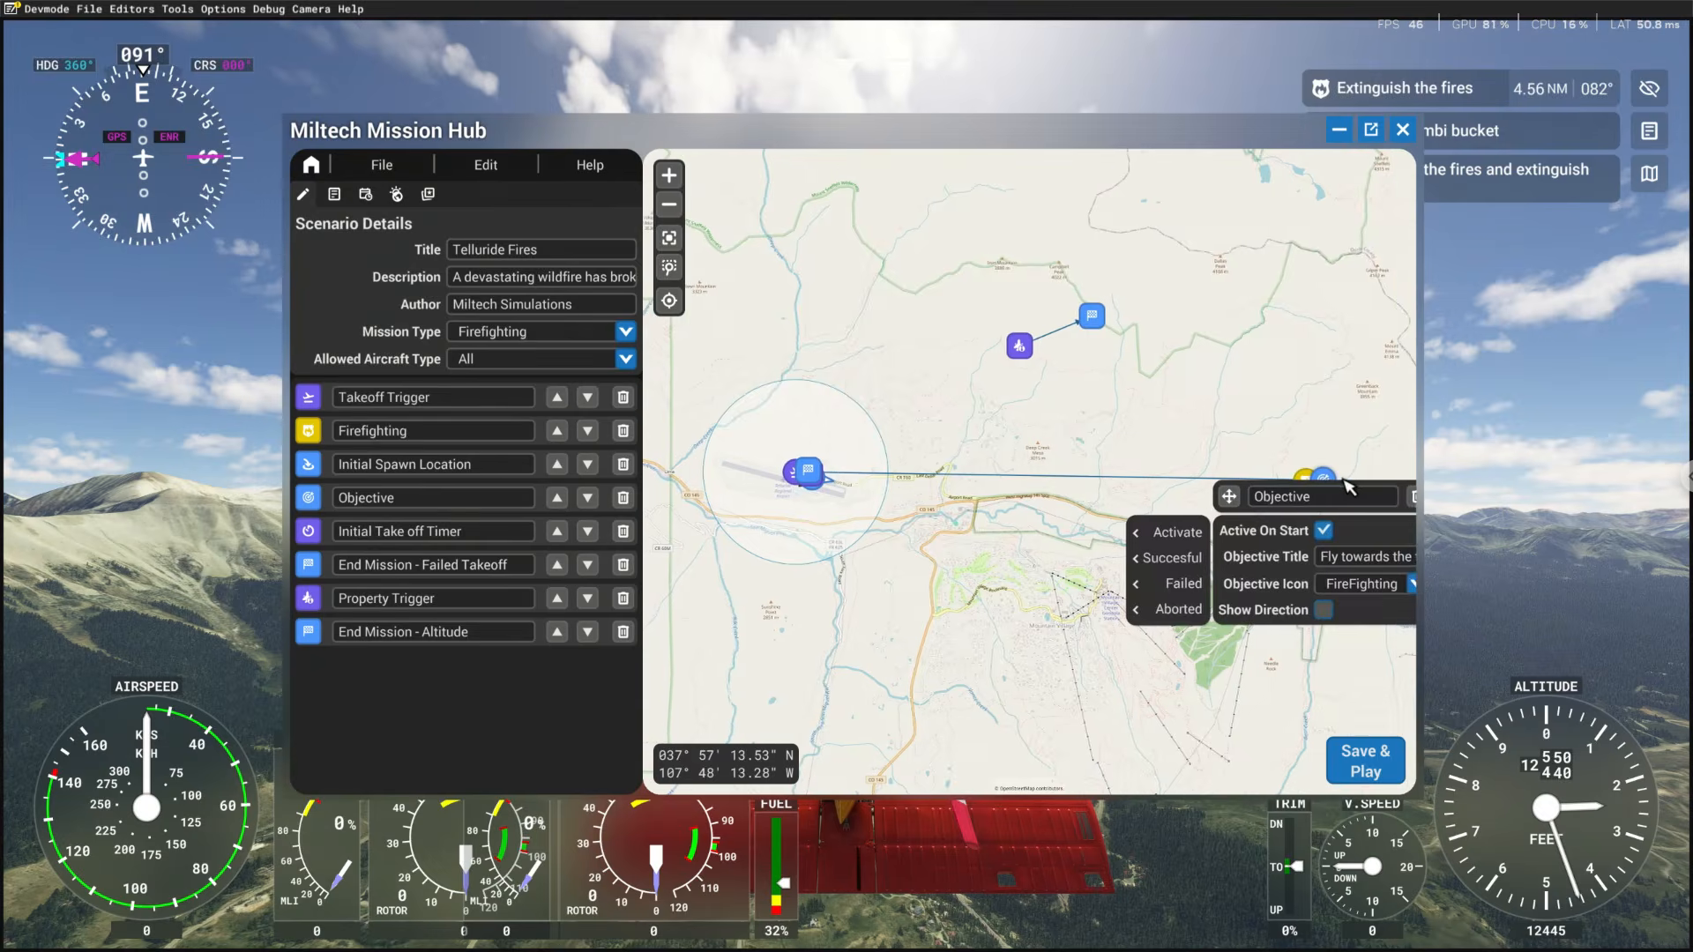
{"action": "left_click", "coordinate": [1327, 475]}
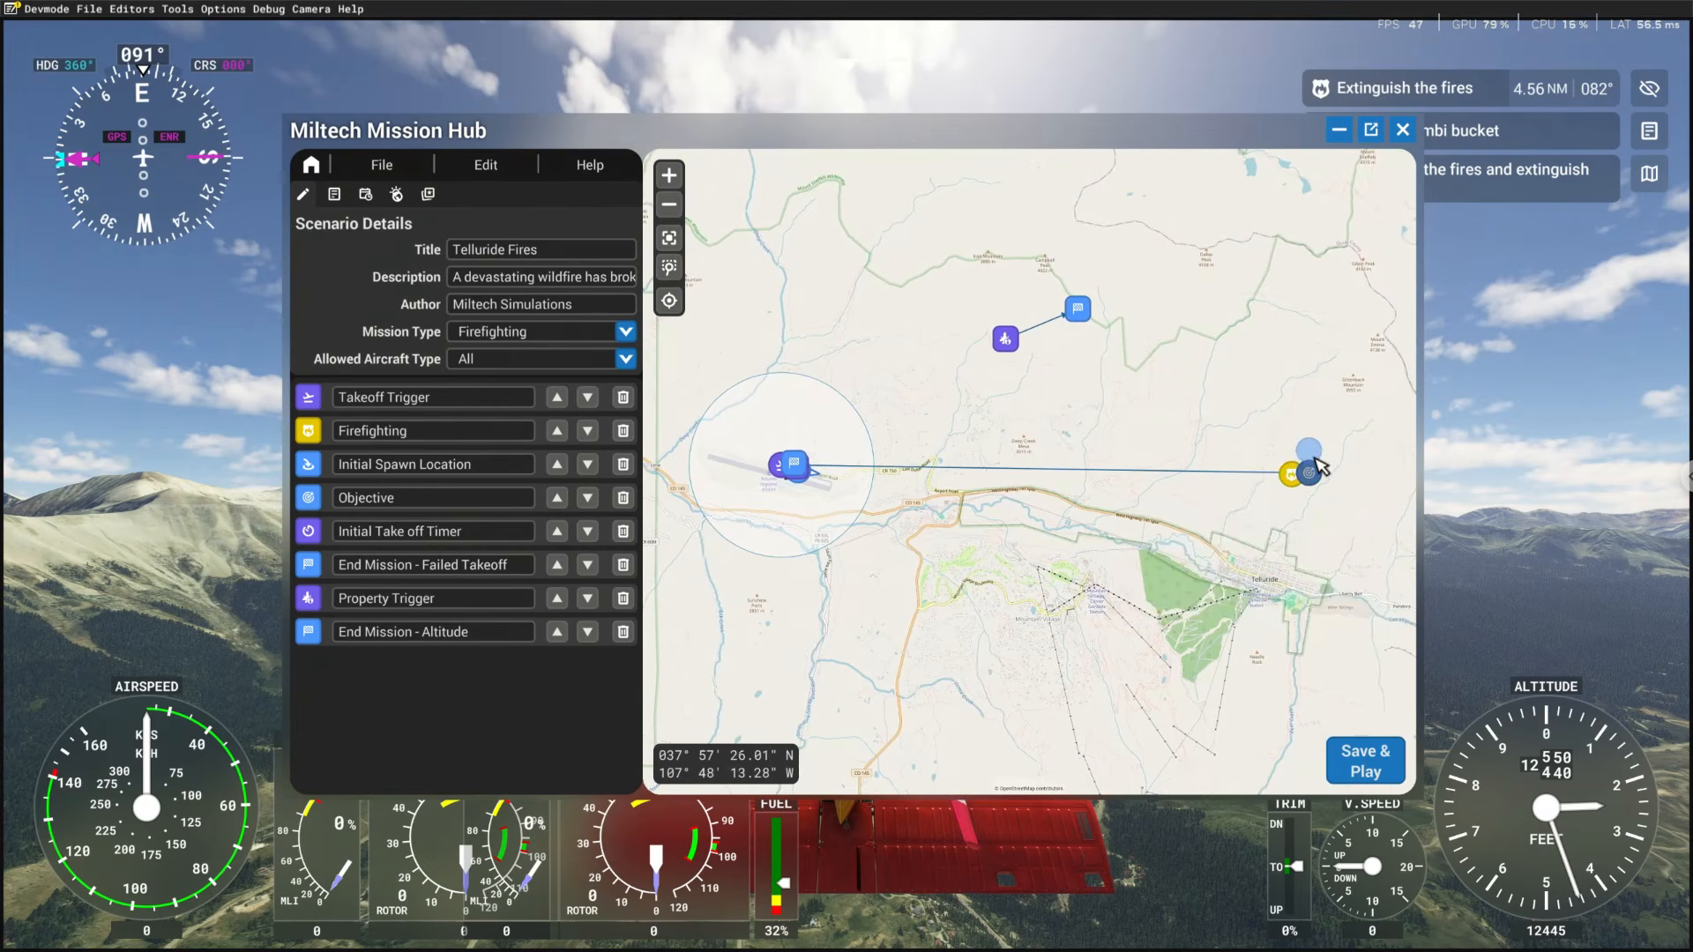
{"action": "left_click", "coordinate": [1325, 468]}
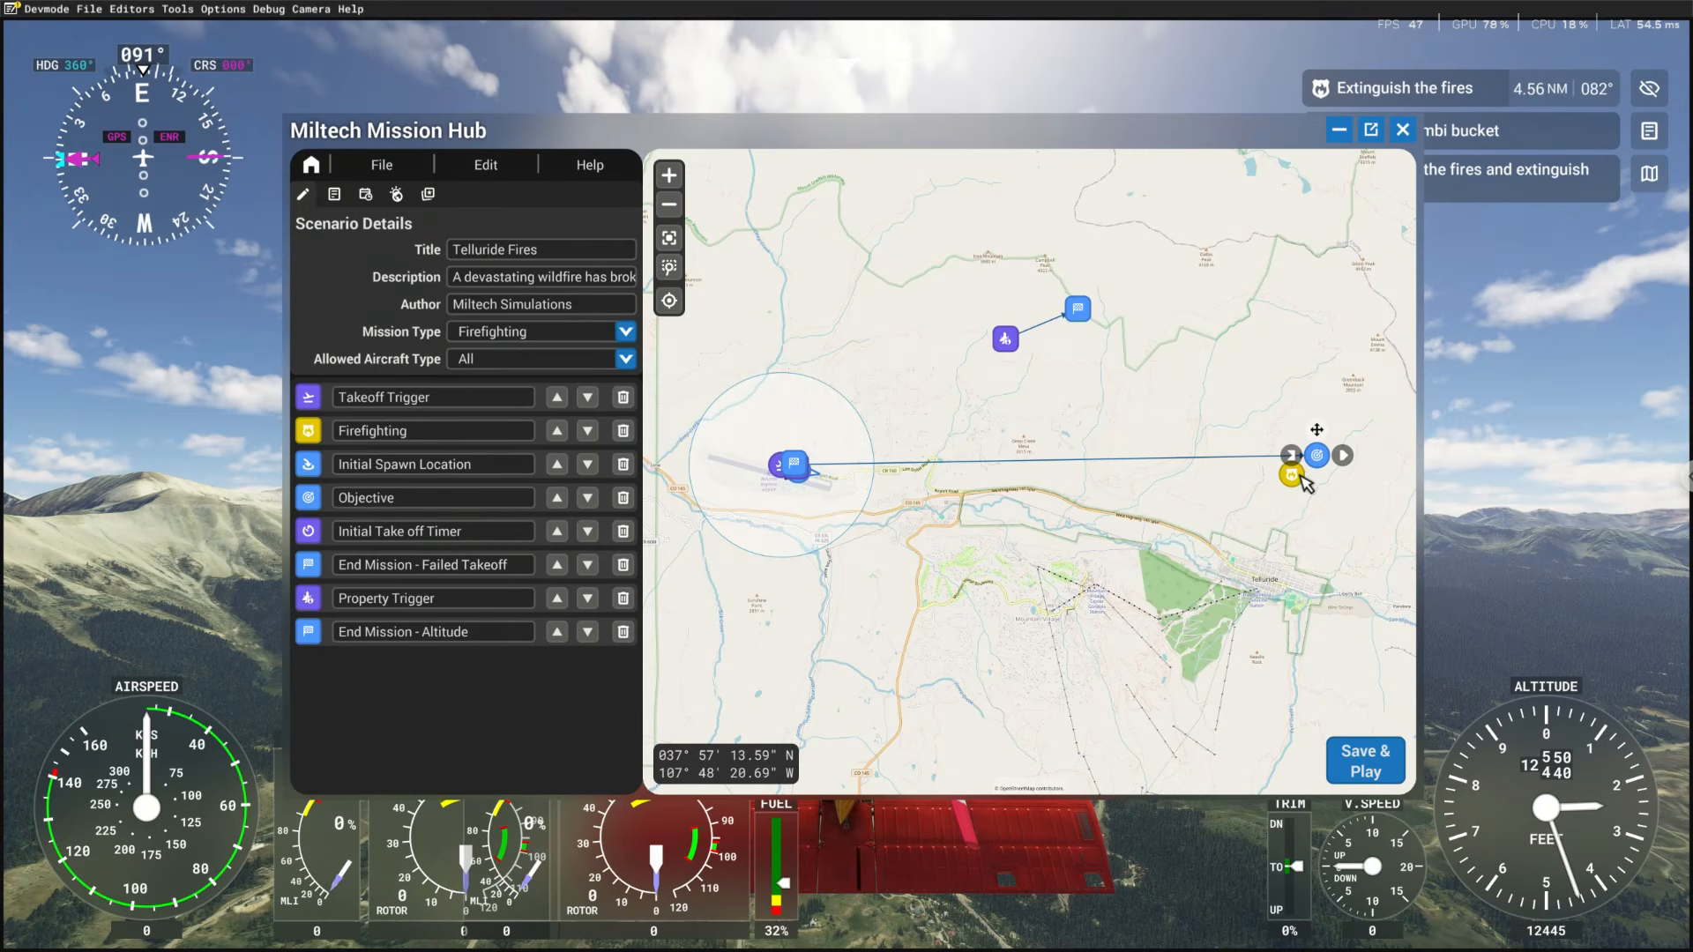
Turn off Active On Start for the Objective next to the Firefighting activity
{"action": "left_click", "coordinate": [1302, 477]}
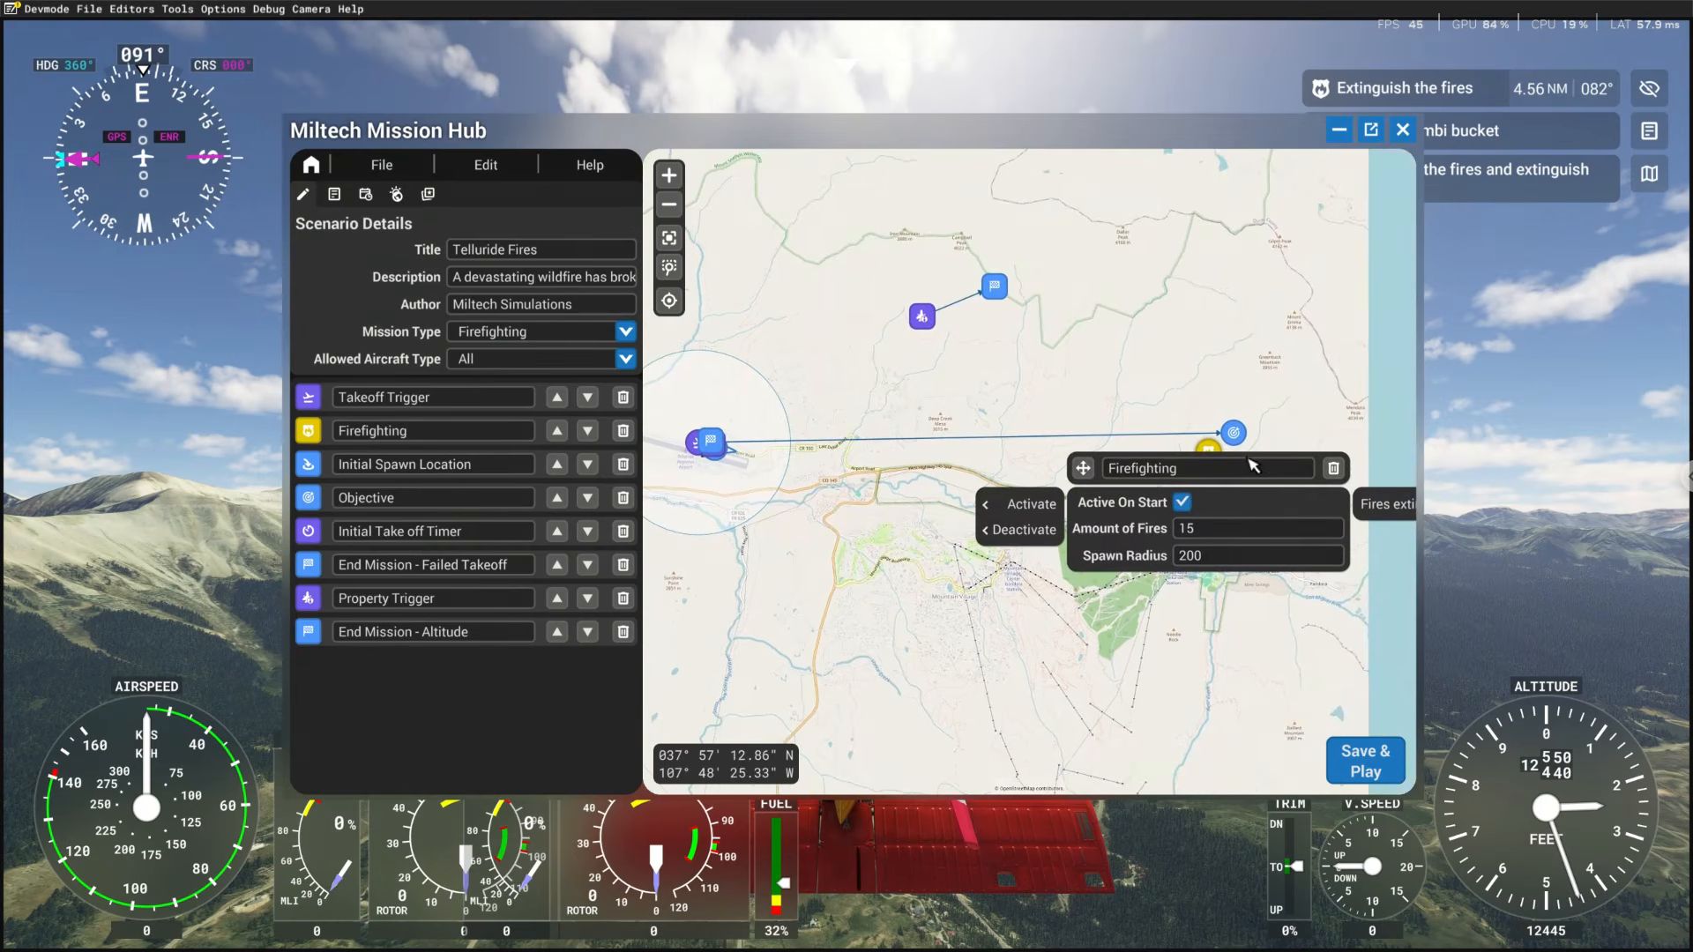
{"action": "left_click", "coordinate": [1234, 431]}
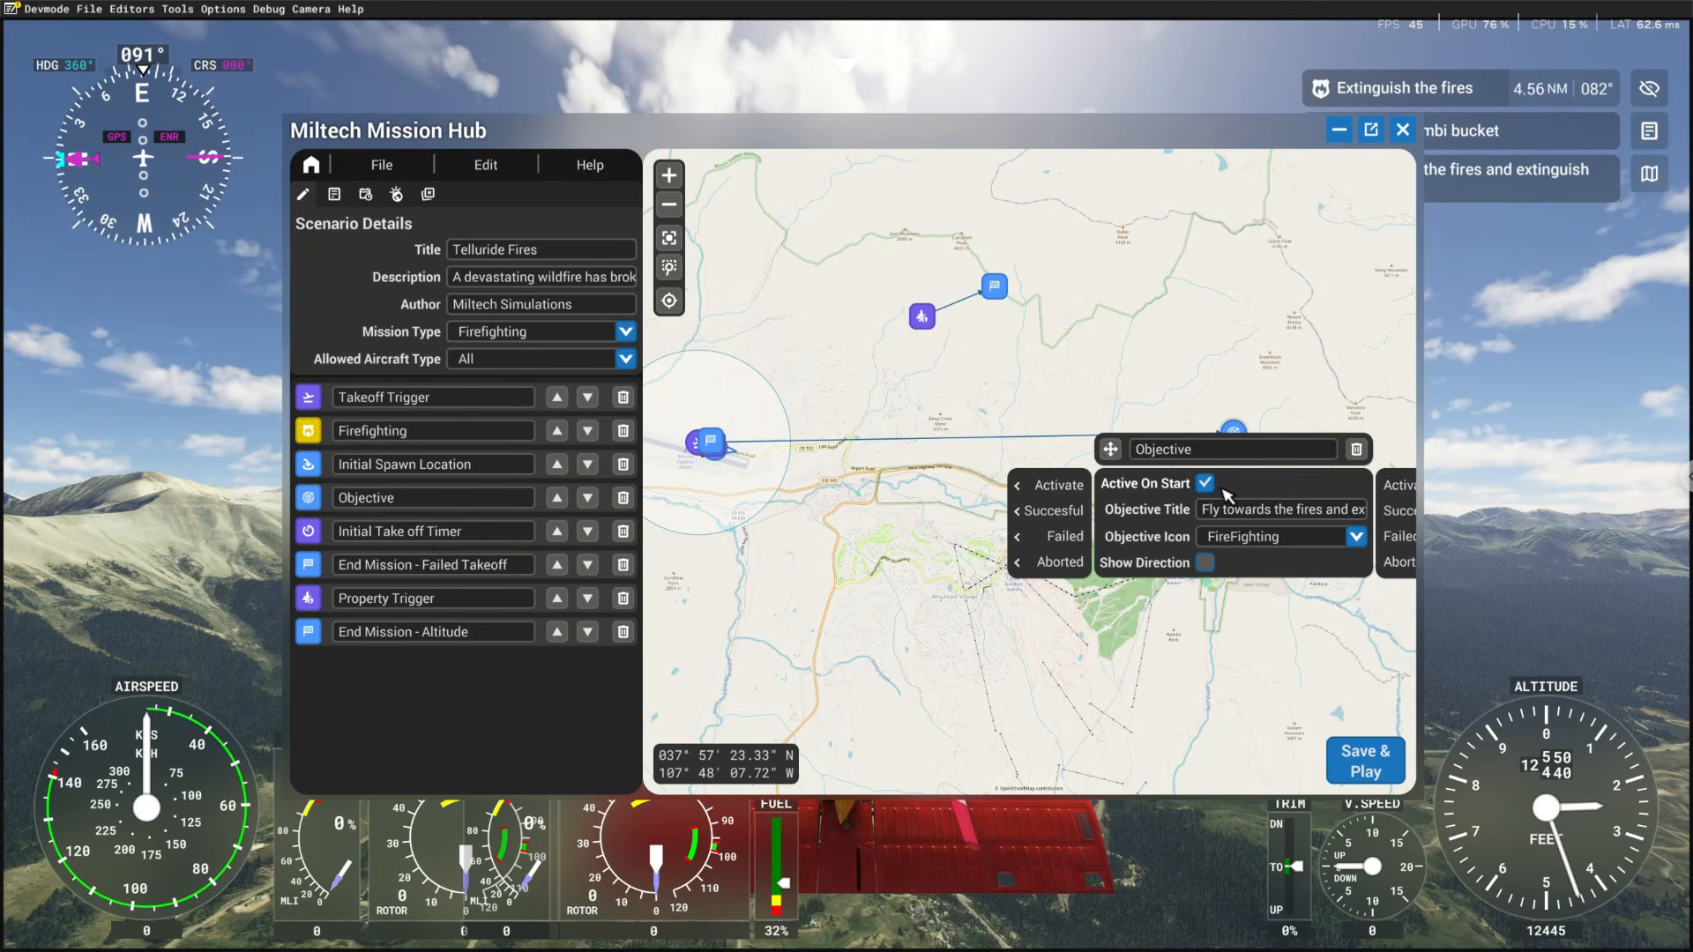
{"action": "left_click", "coordinate": [1204, 483]}
Review the connections on the Takeoff Trigger's Takeoff output and check the Objective's Active On Start setting
{"action": "left_click", "coordinate": [699, 447]}
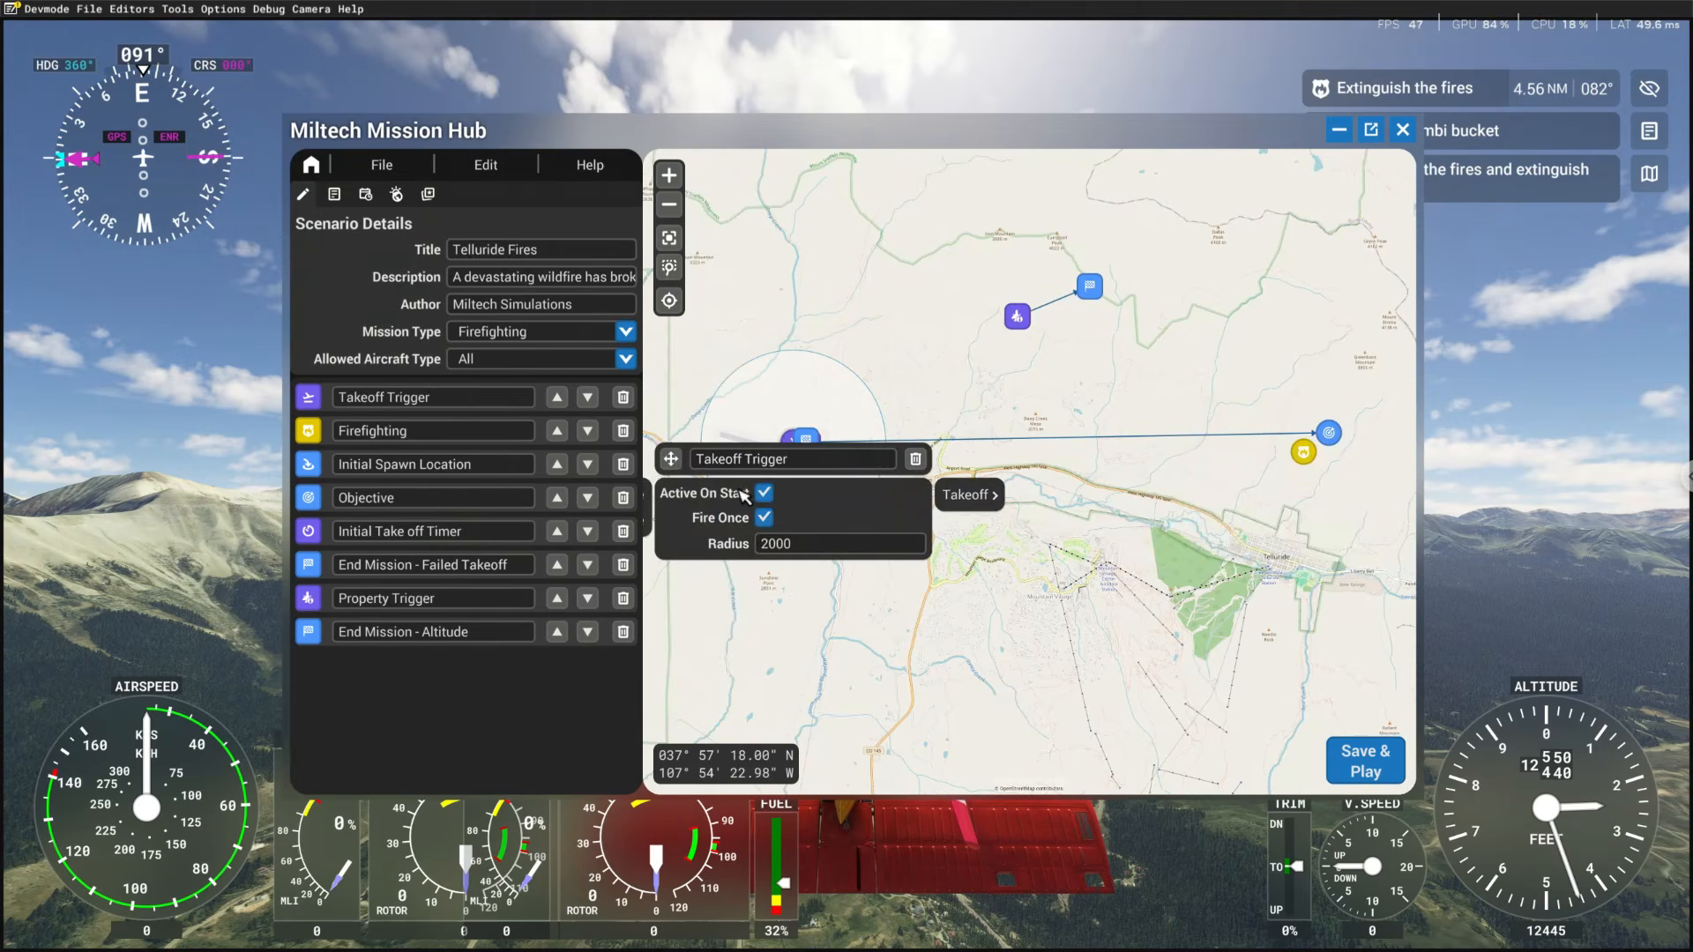
{"action": "left_click", "coordinate": [970, 494]}
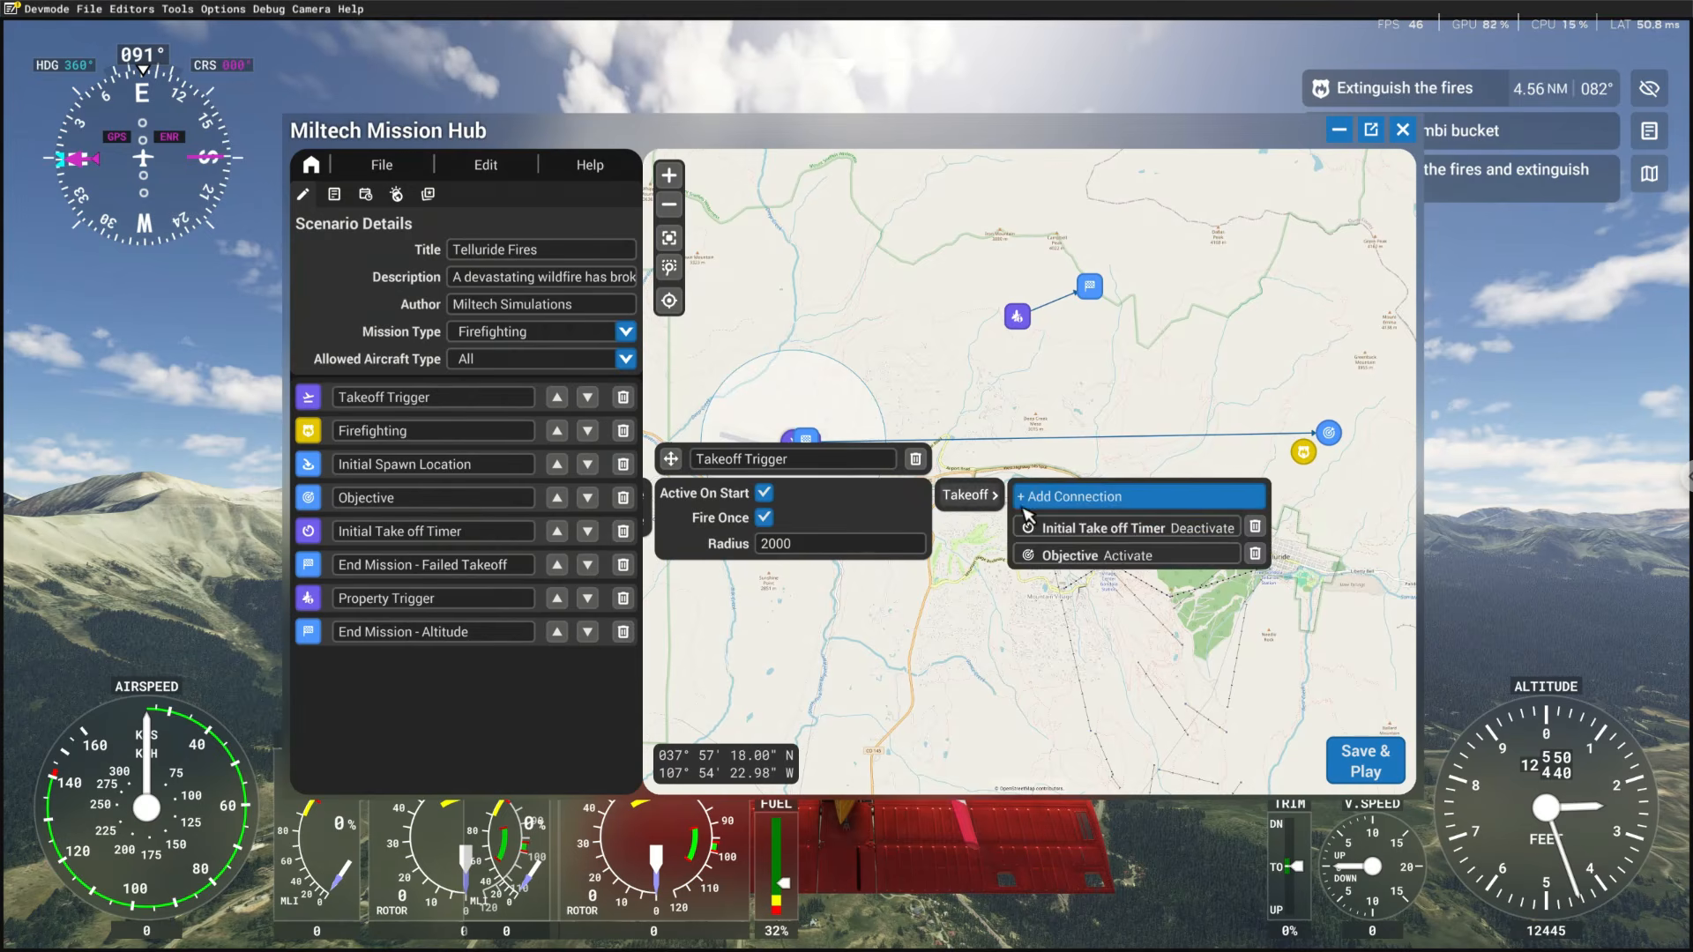
{"action": "left_click", "coordinate": [1332, 434]}
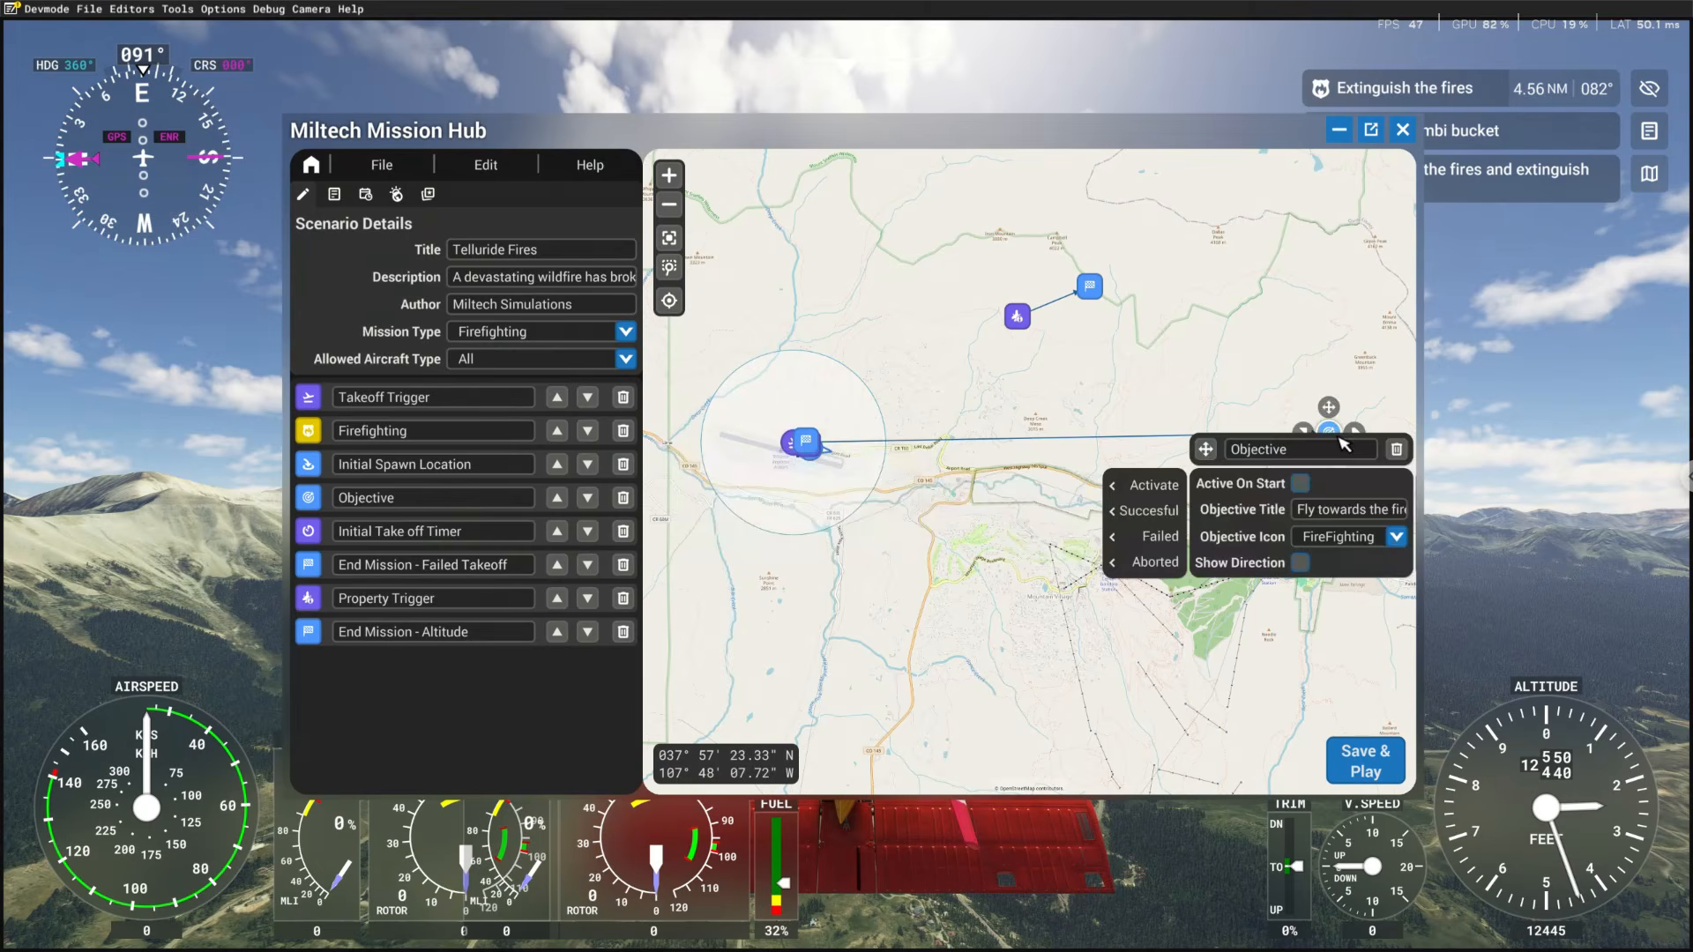
{"action": "left_click", "coordinate": [1058, 543]}
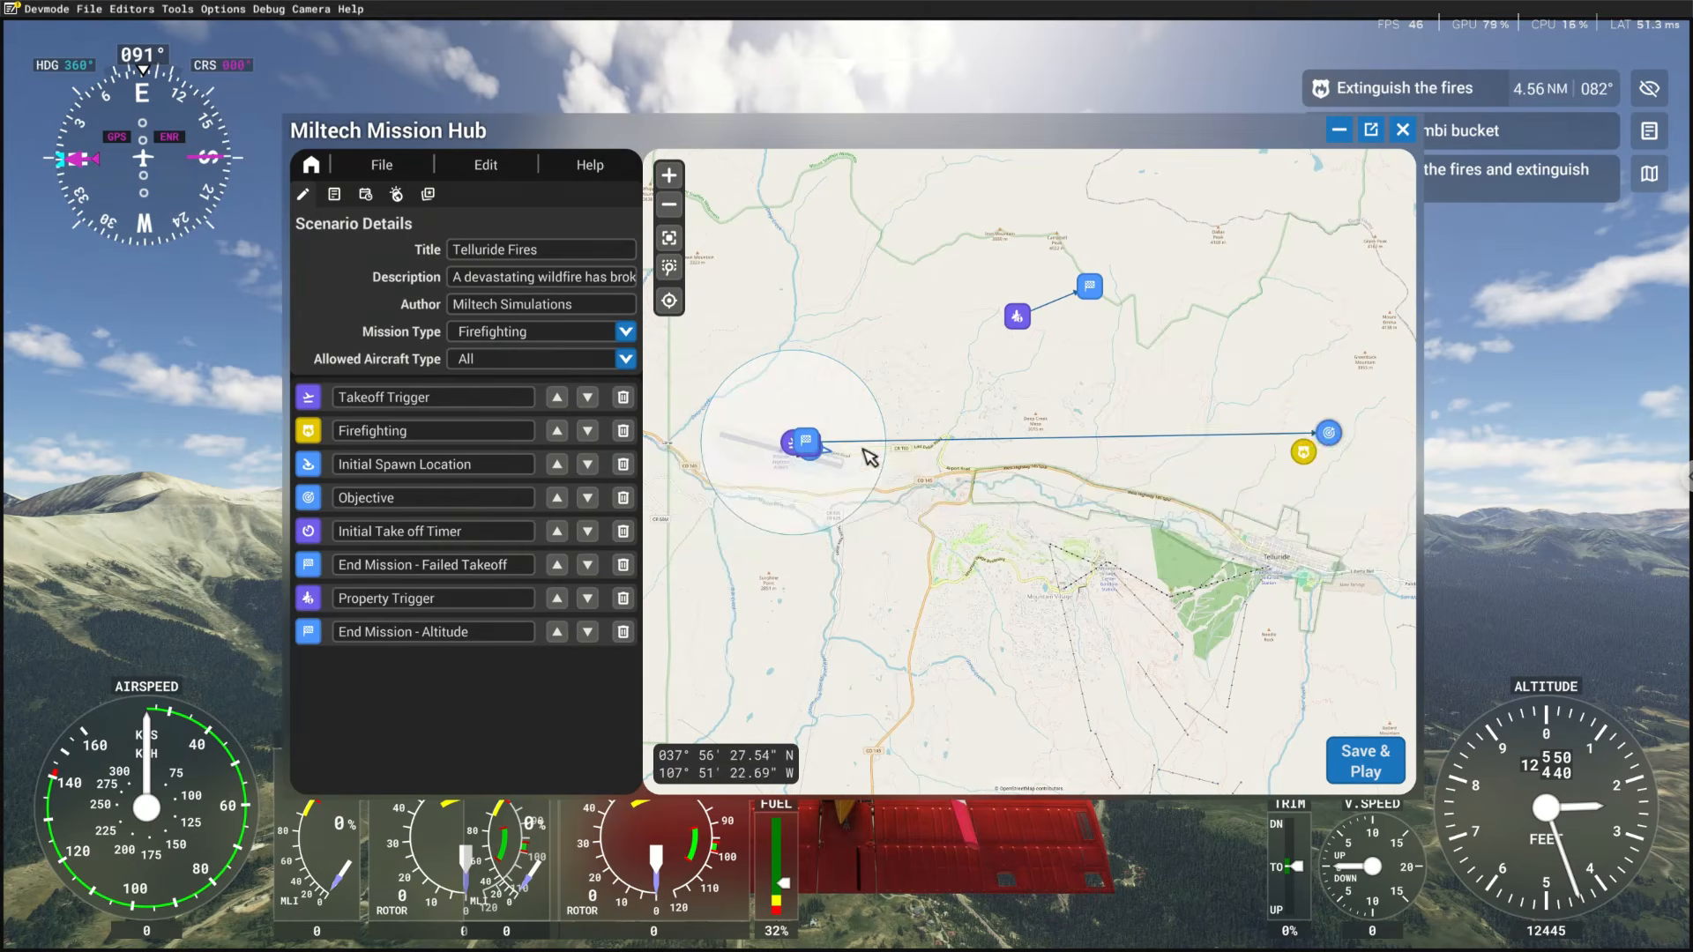
Turn Active On Start off and back on for the Firefighting activity
{"action": "left_click", "coordinate": [1304, 451]}
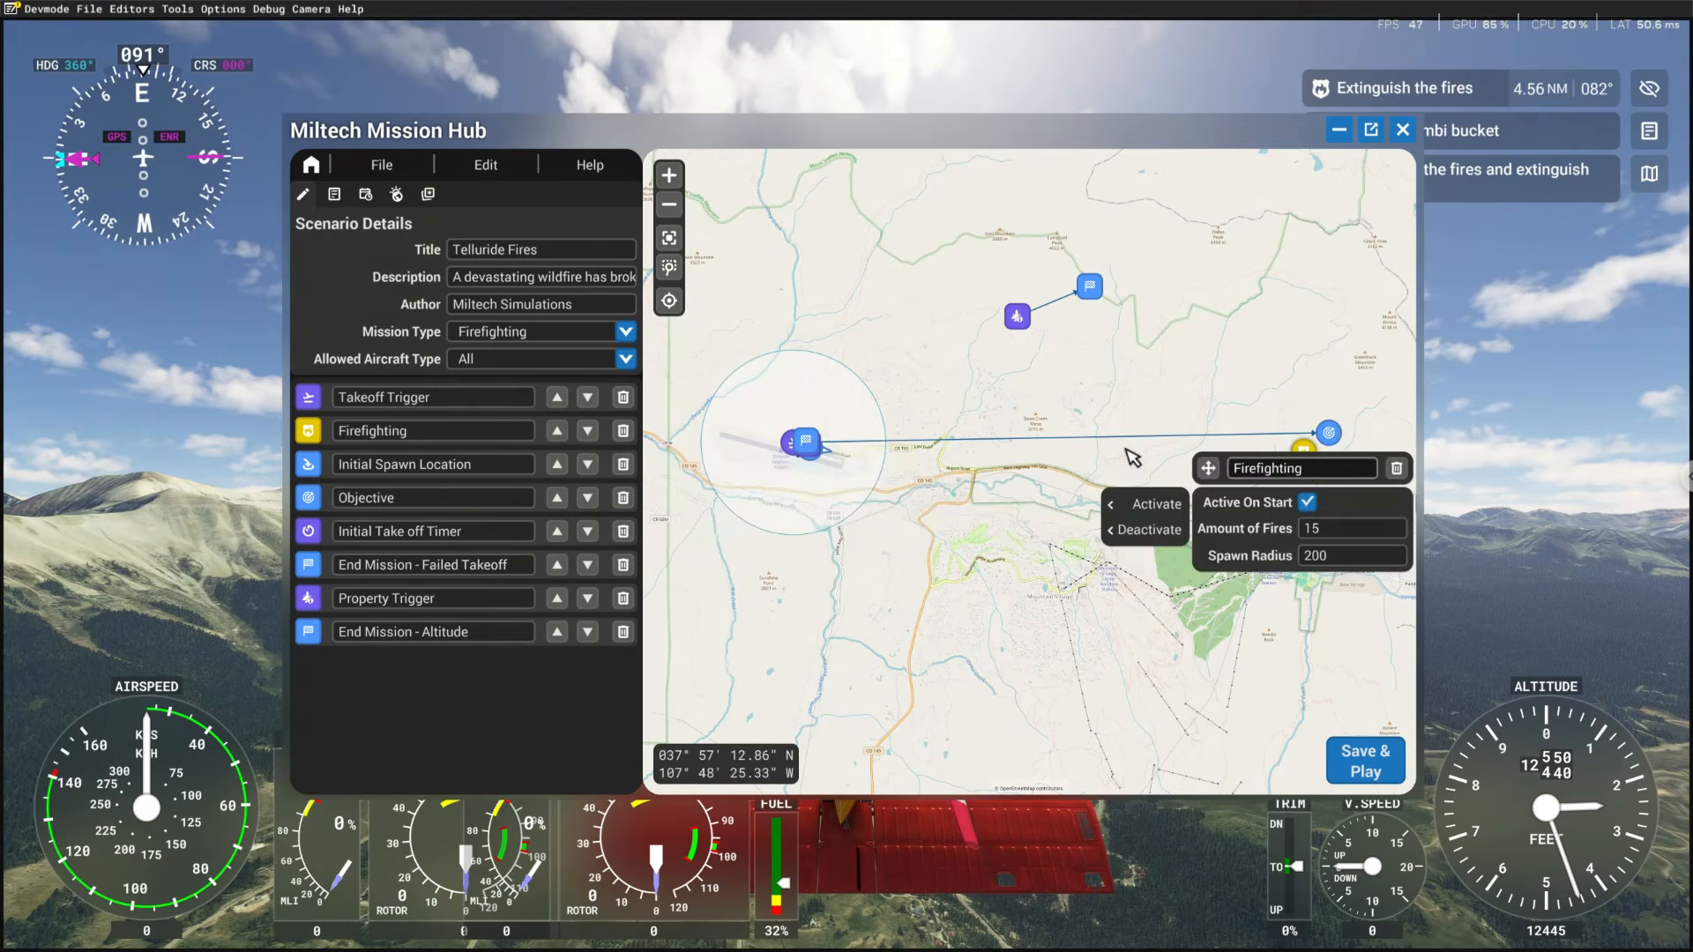
{"action": "left_click", "coordinate": [1310, 502]}
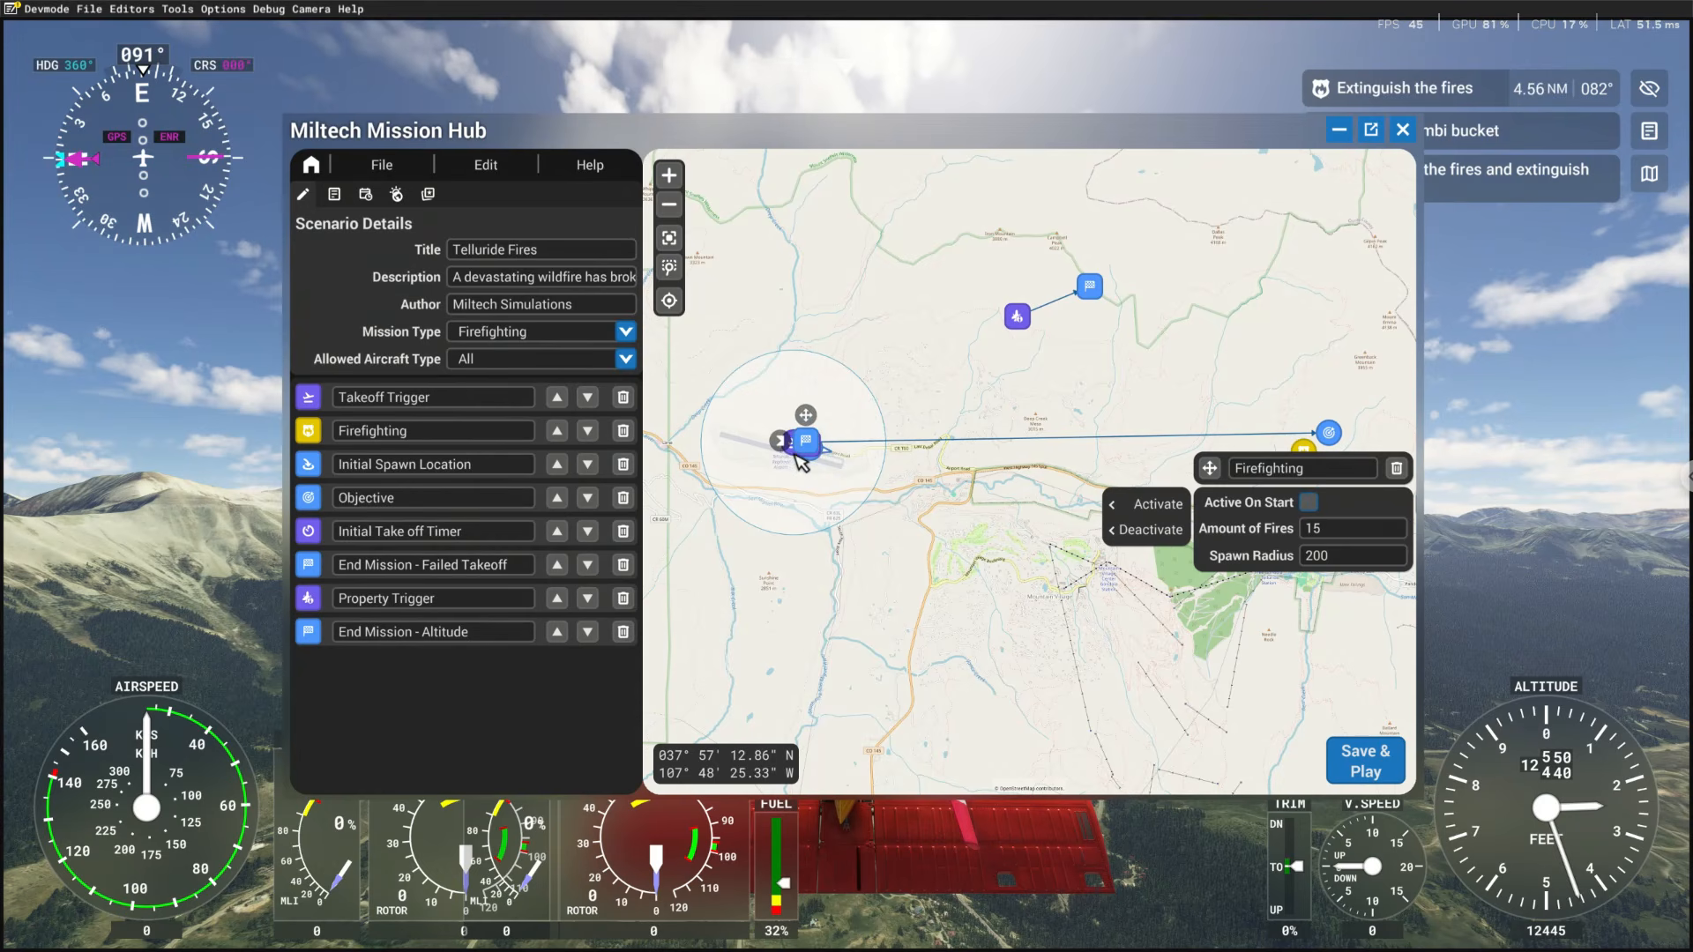
{"action": "left_click", "coordinate": [1310, 502]}
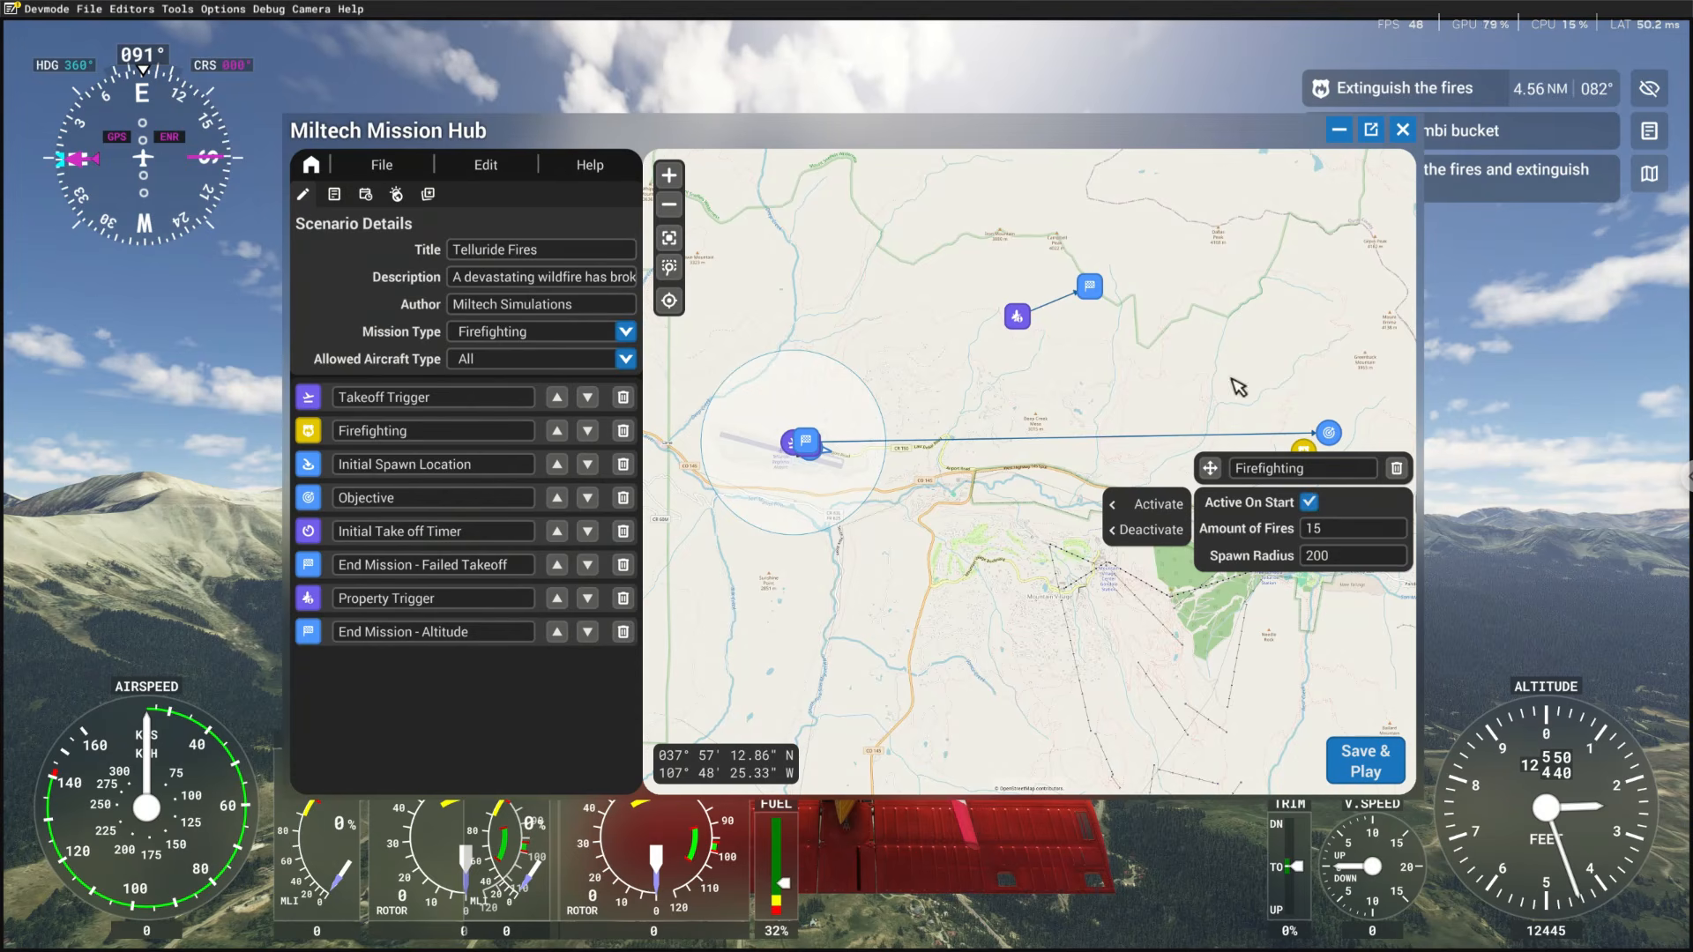
{"action": "left_click_drag", "start_coordinate": [1246, 333], "coordinate": [1258, 294]}
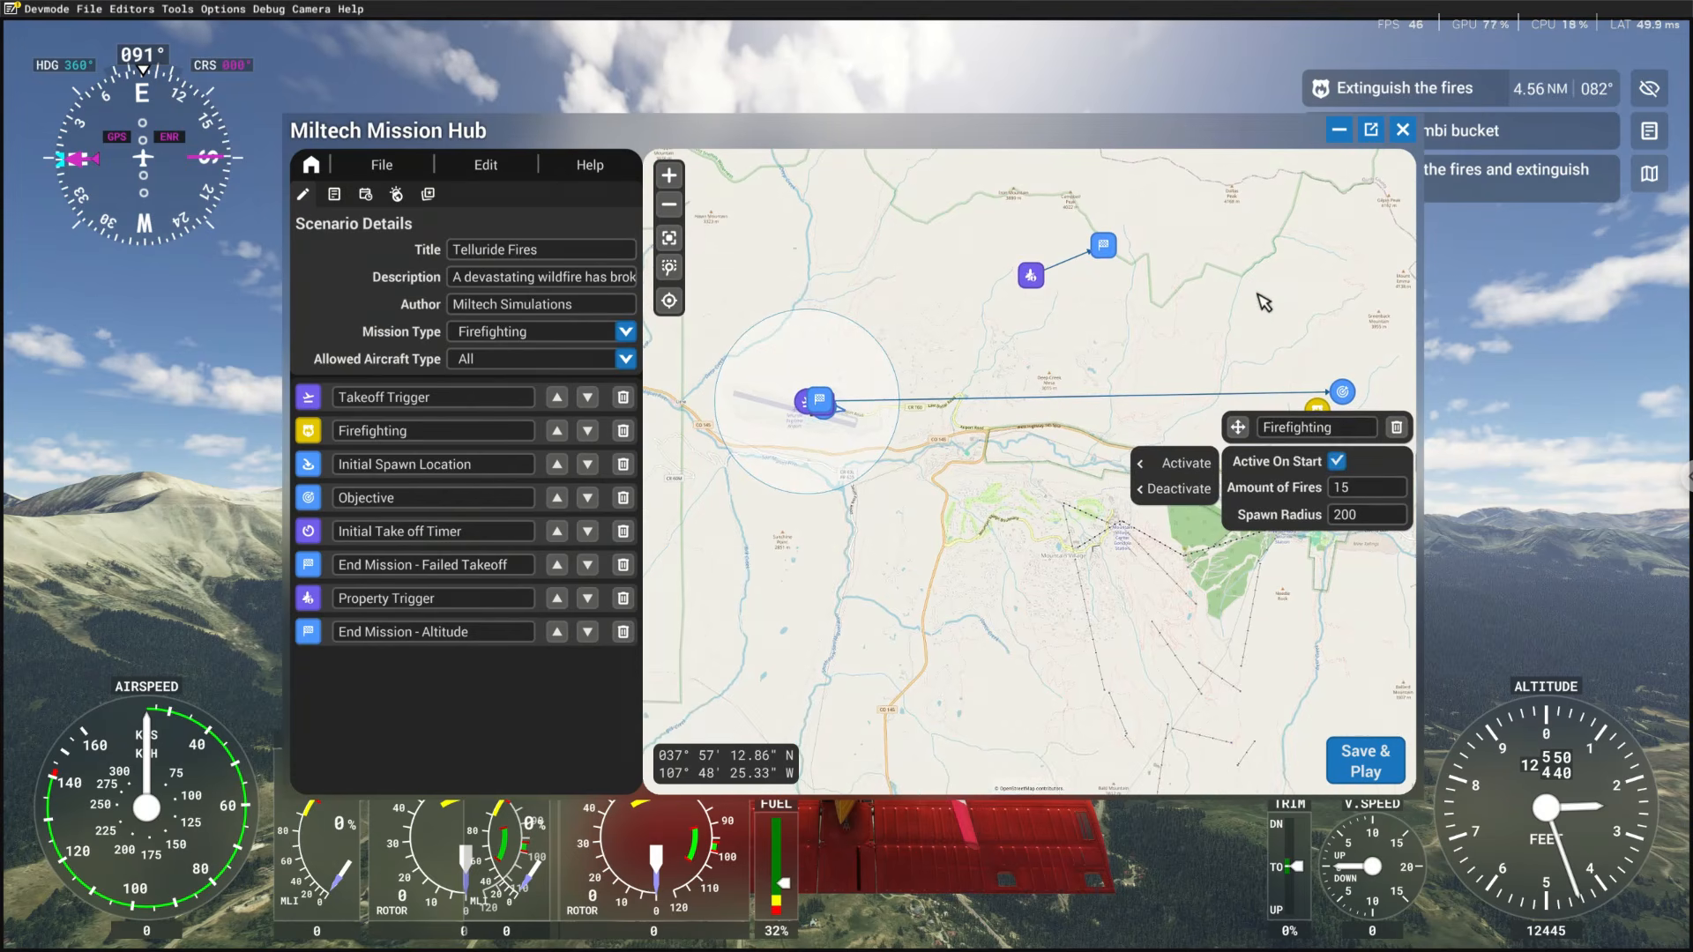
{"action": "left_click", "coordinate": [1264, 302]}
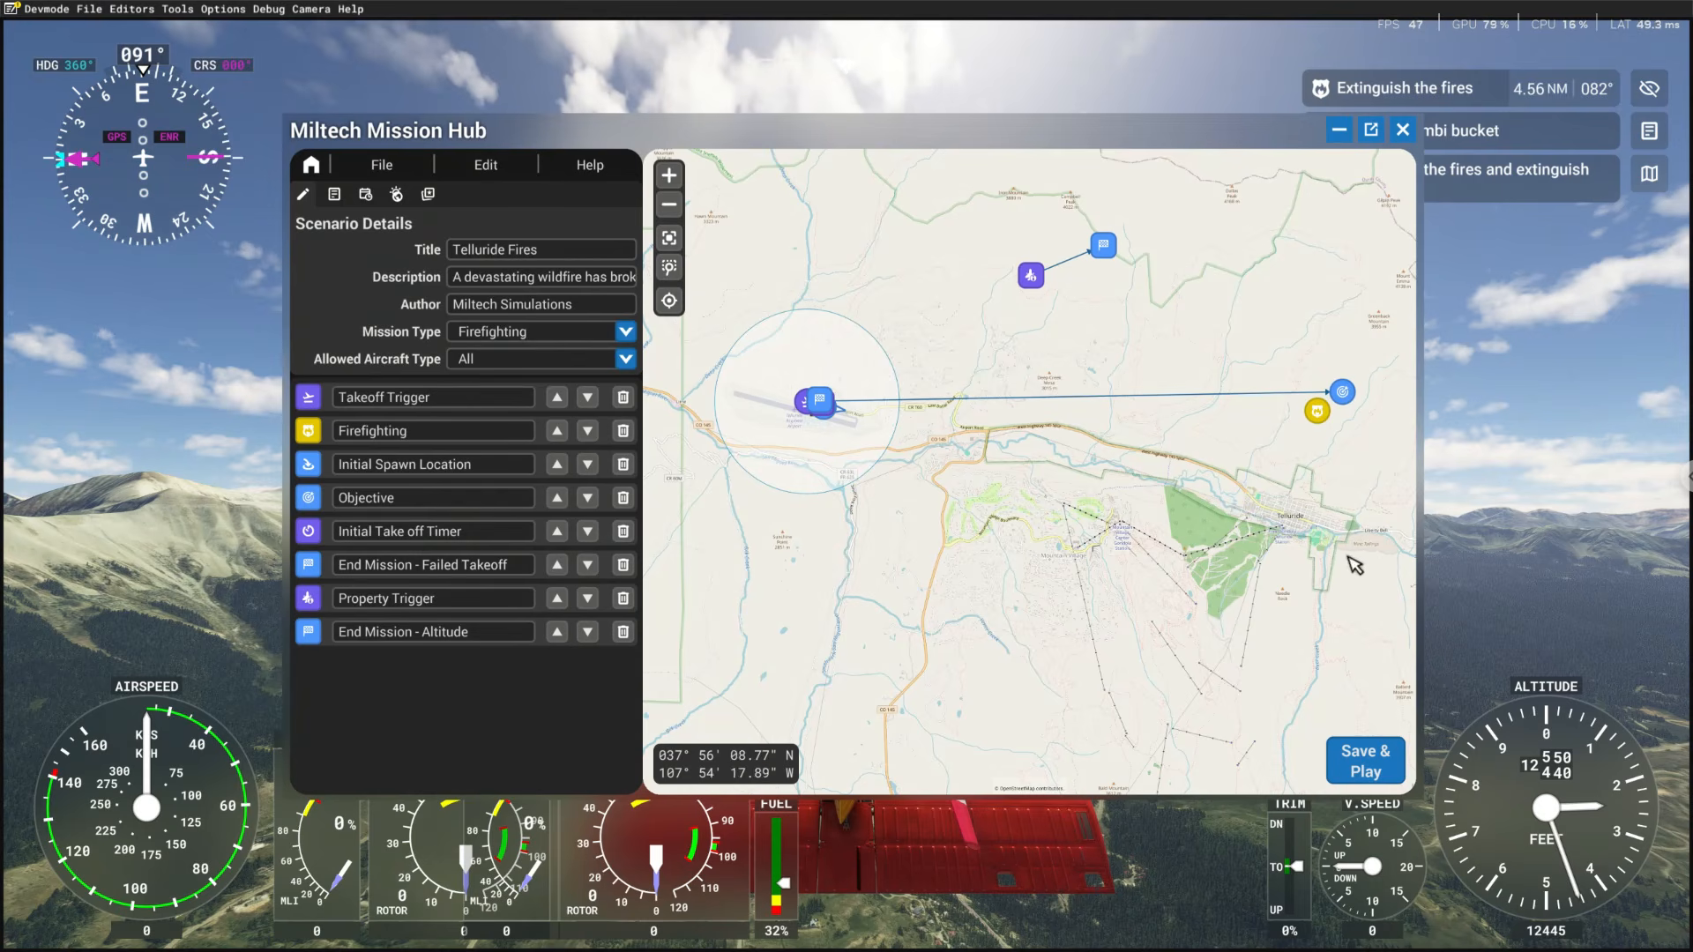
Add another Objective in the park at Telluride's southeastern edge, just east of the pond
{"action": "scroll", "coordinate": [1364, 553], "scroll_direction": "up", "scroll_amount": 1}
{"action": "scroll", "coordinate": [1365, 554], "scroll_direction": "up", "scroll_amount": 1}
{"action": "scroll", "coordinate": [1258, 534], "scroll_direction": "up", "scroll_amount": 2}
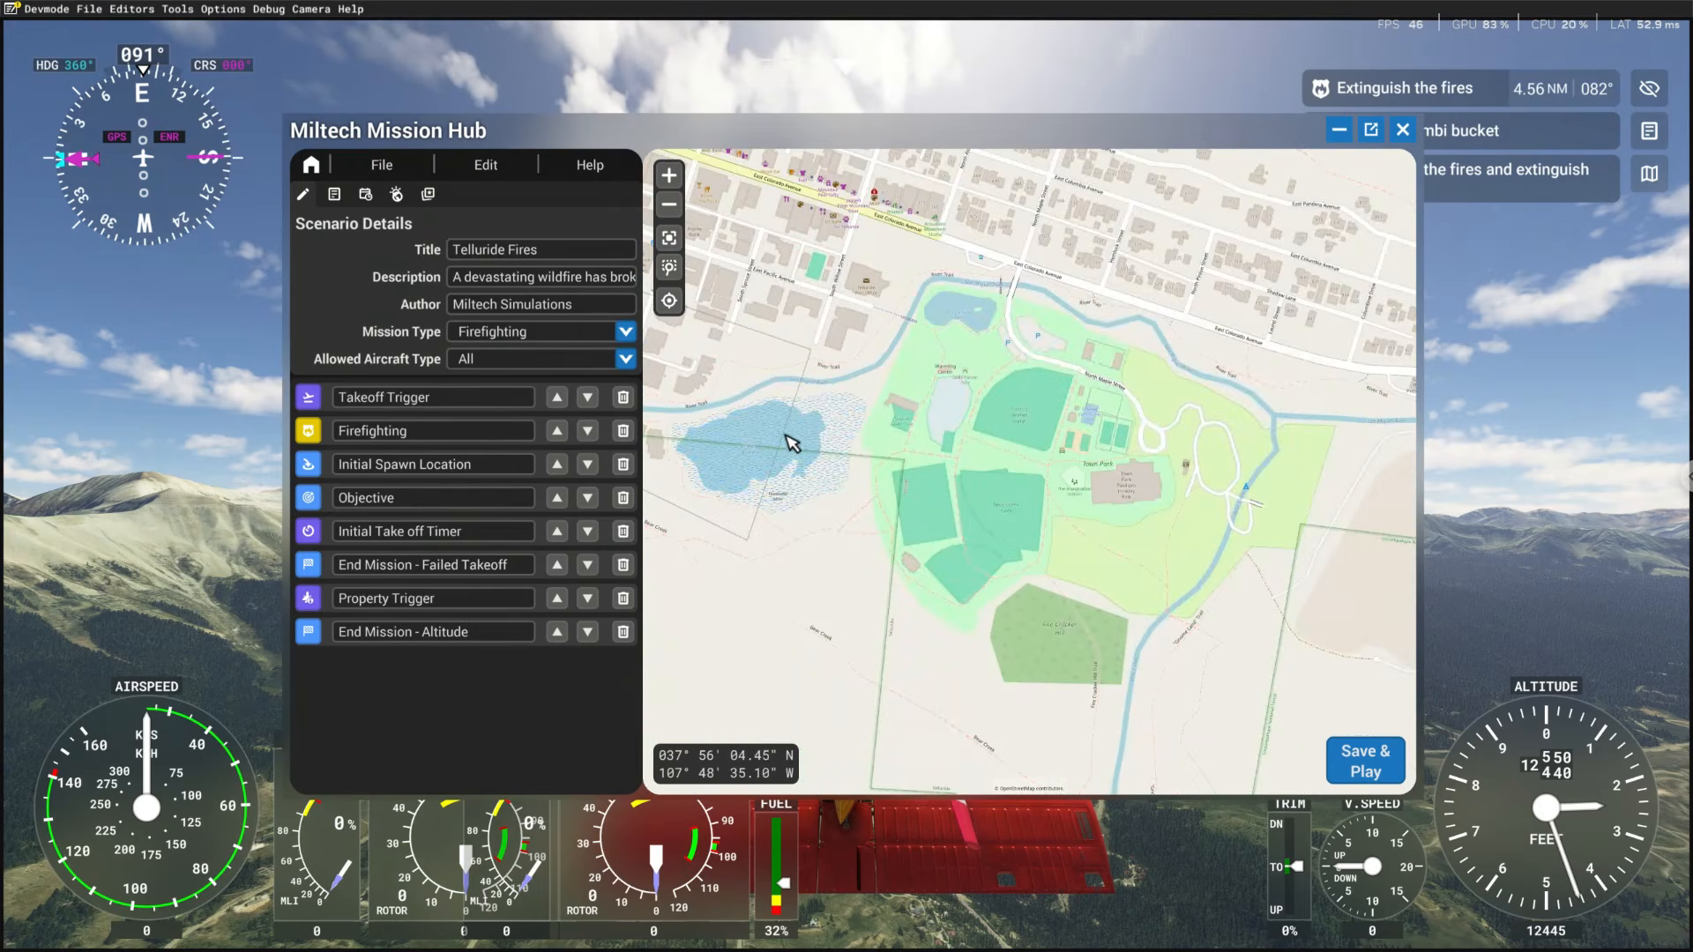
{"action": "left_click_drag", "start_coordinate": [999, 469], "coordinate": [1037, 477]}
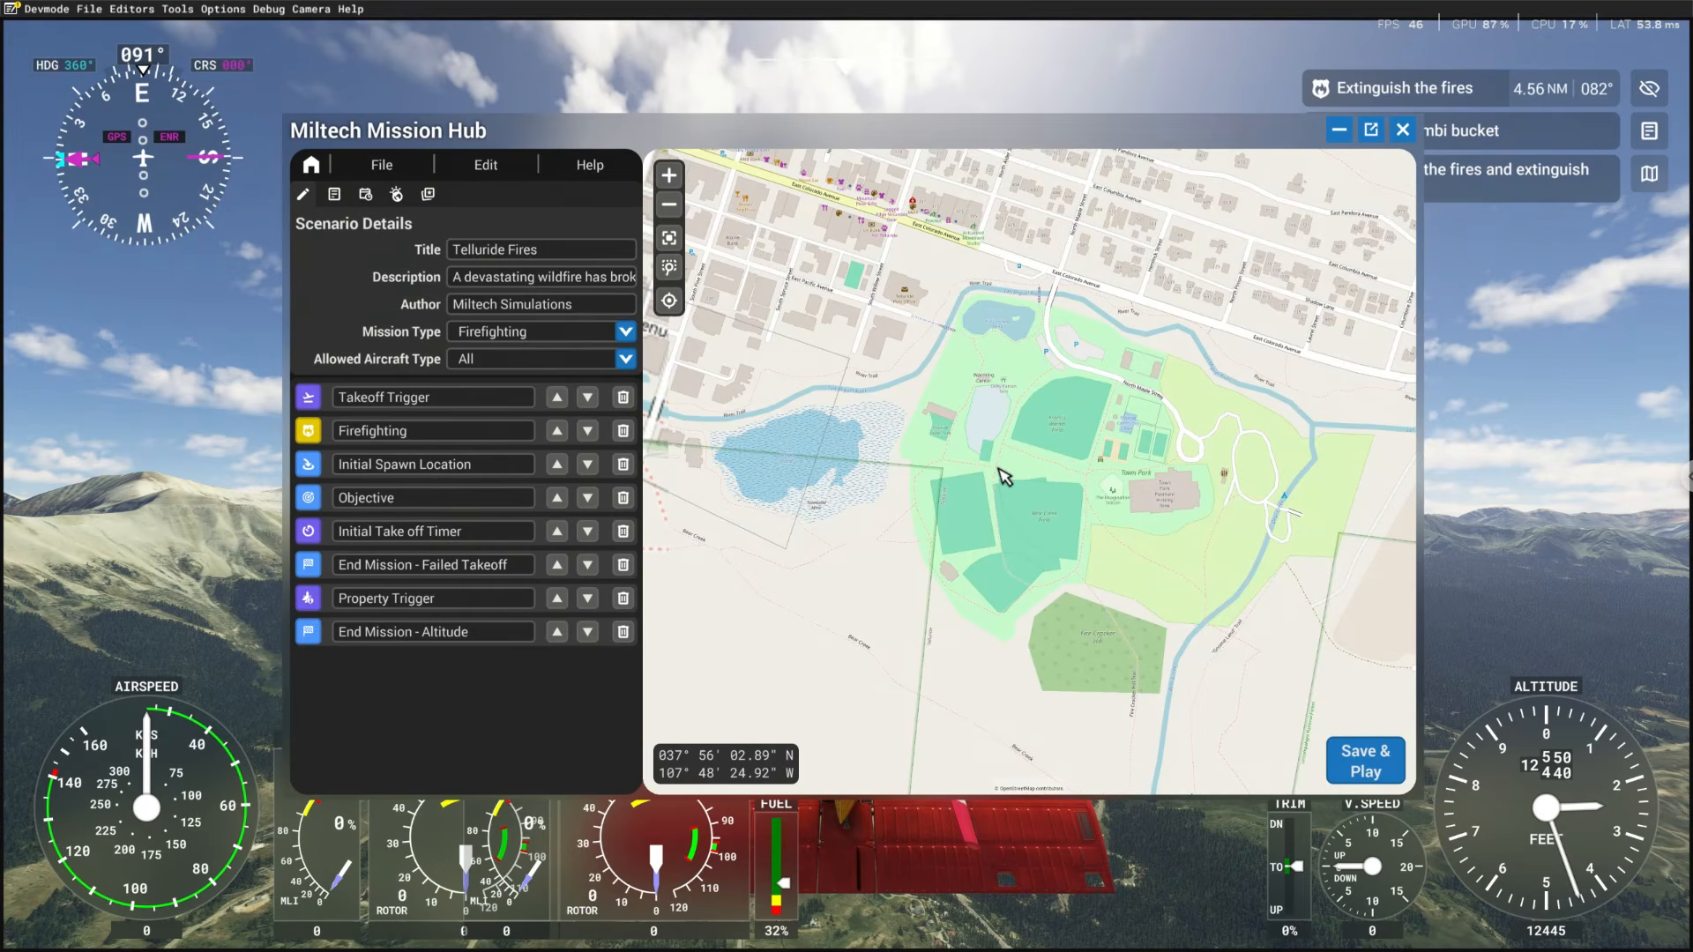
{"action": "scroll", "coordinate": [1003, 477], "scroll_direction": "down", "scroll_amount": 4}
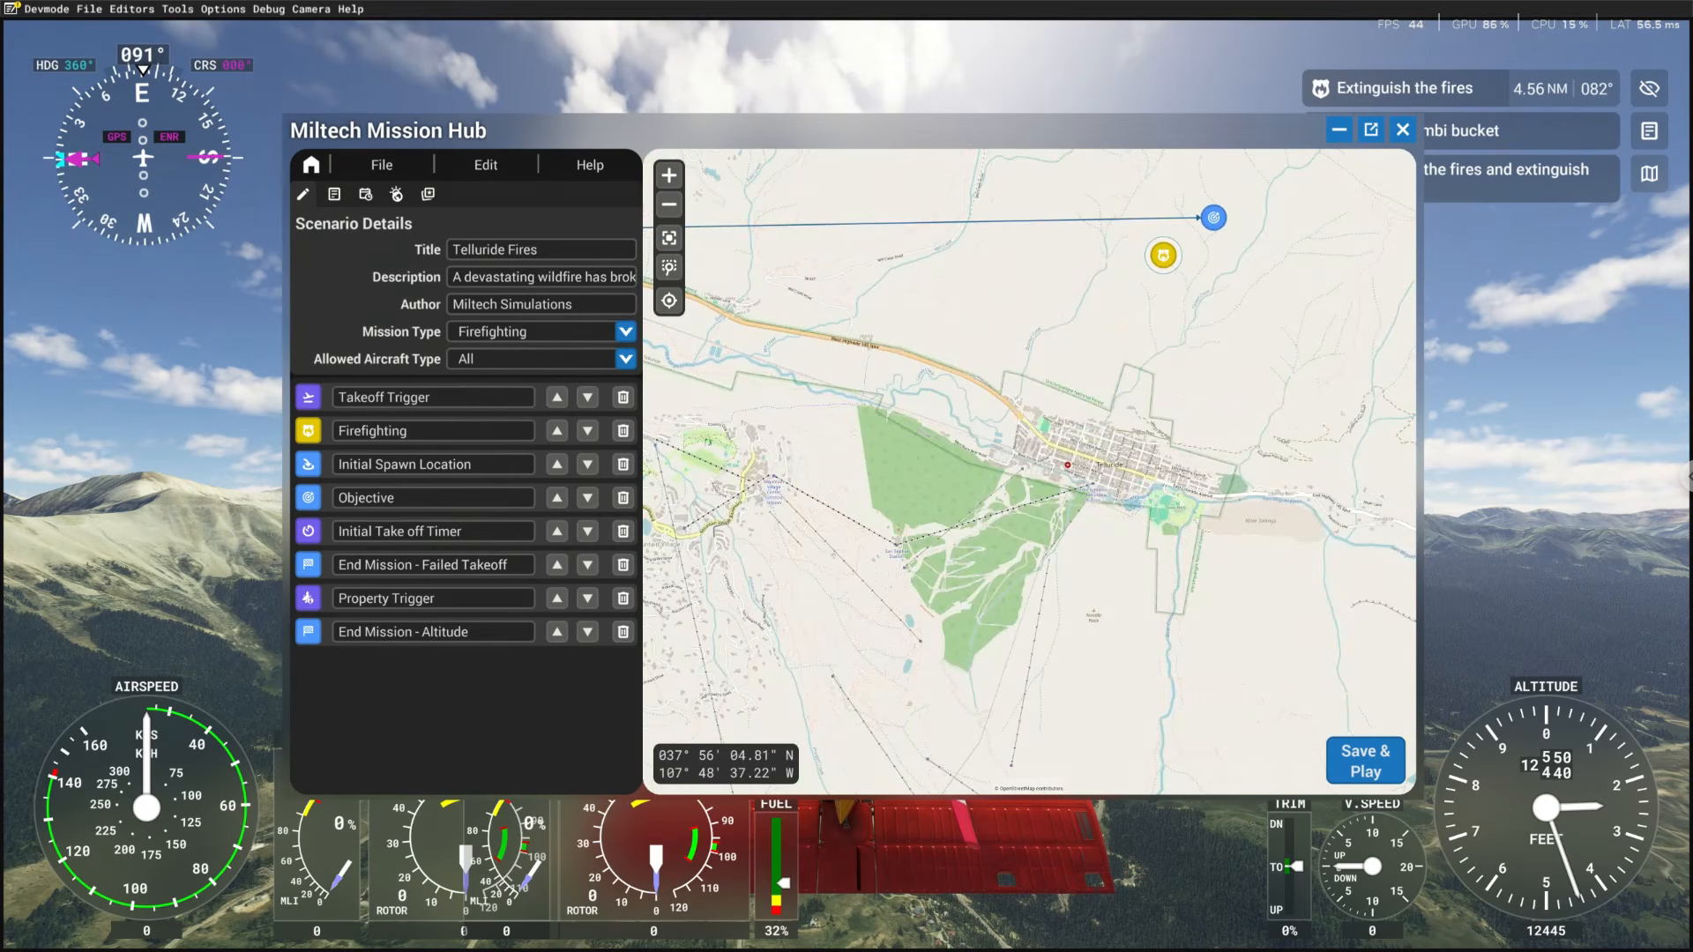
{"action": "left_click_drag", "start_coordinate": [1076, 556], "coordinate": [1161, 538]}
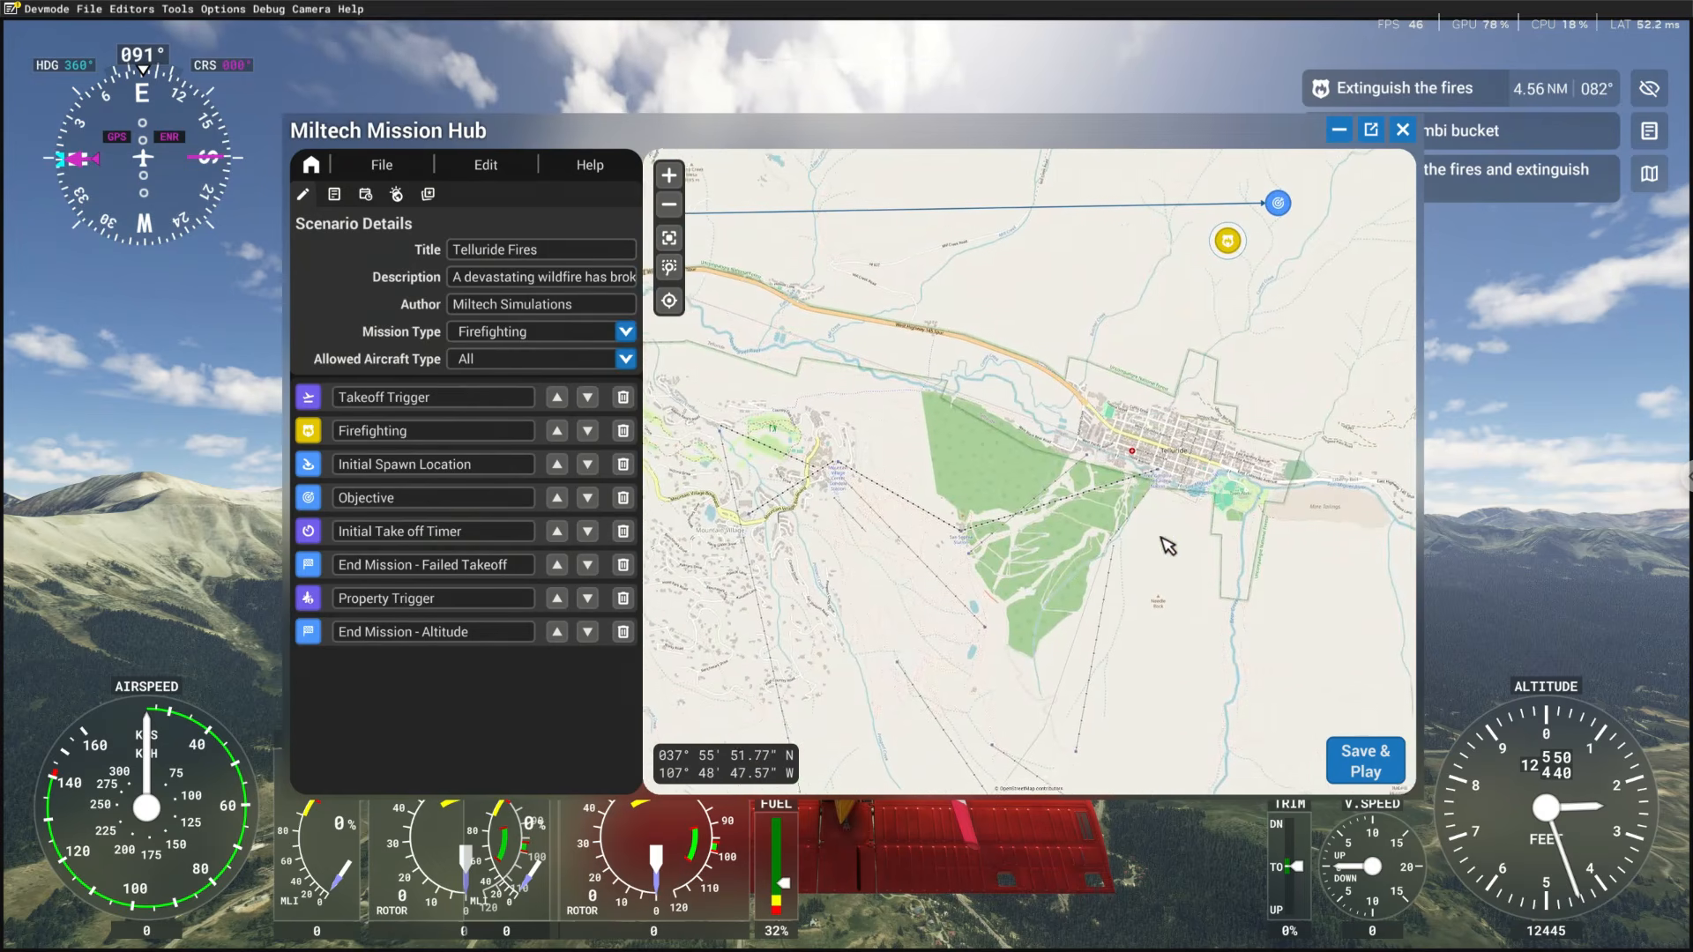
{"action": "scroll", "coordinate": [1217, 490], "scroll_direction": "up", "scroll_amount": 1}
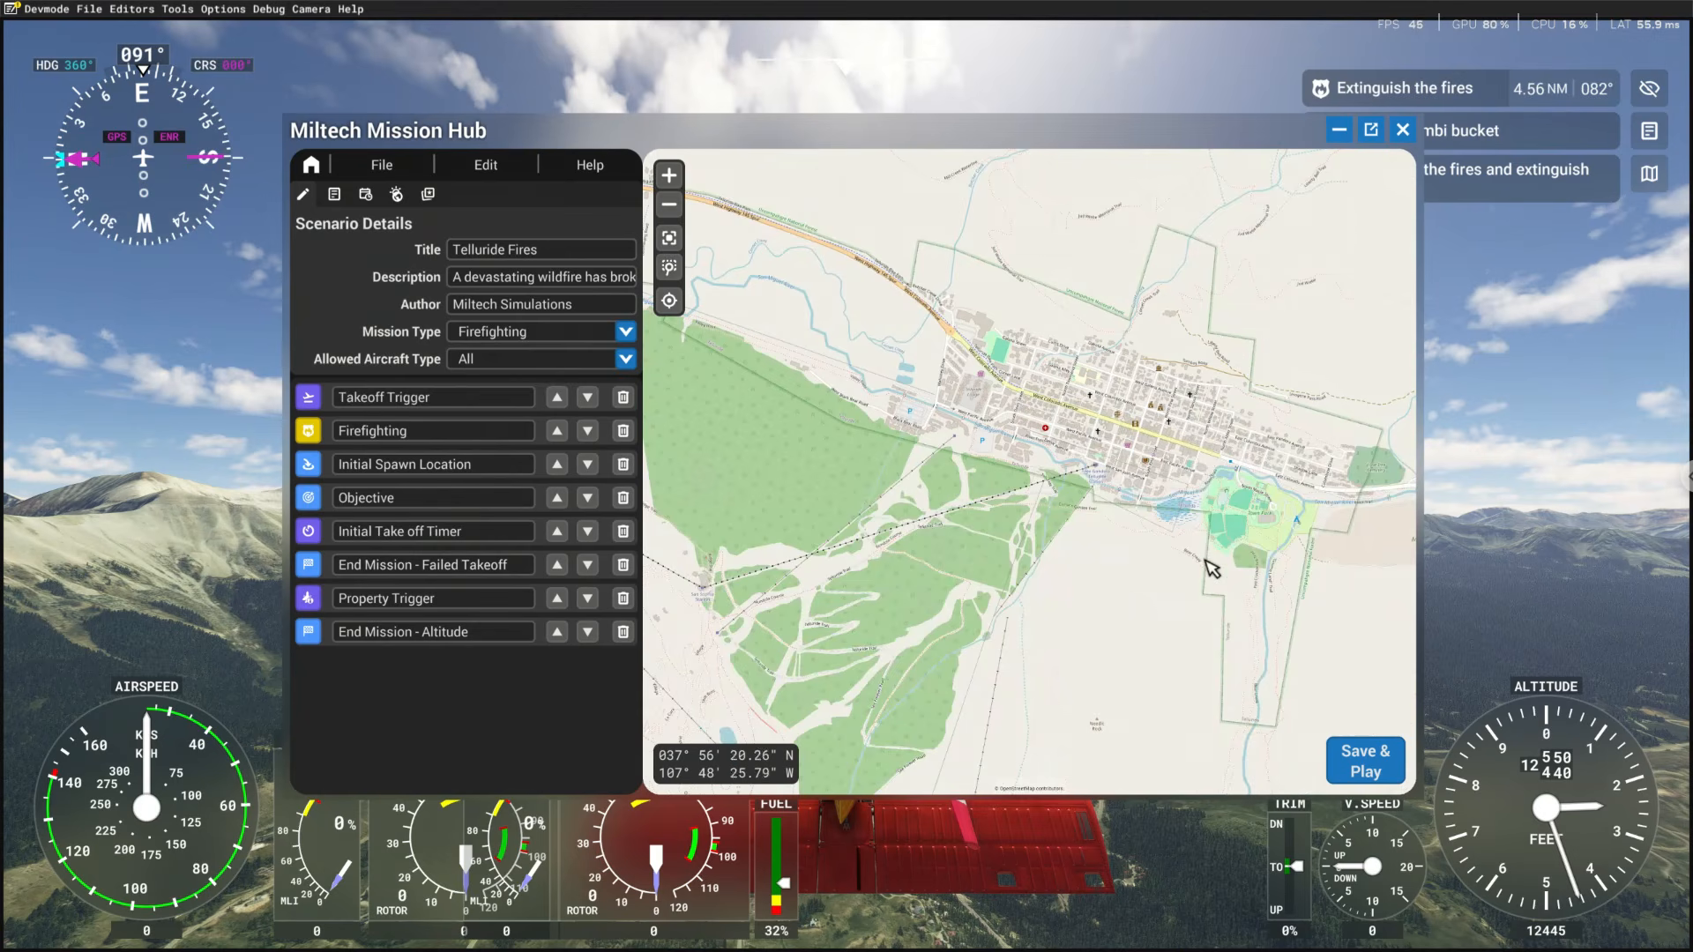
{"action": "right_click", "coordinate": [1183, 530]}
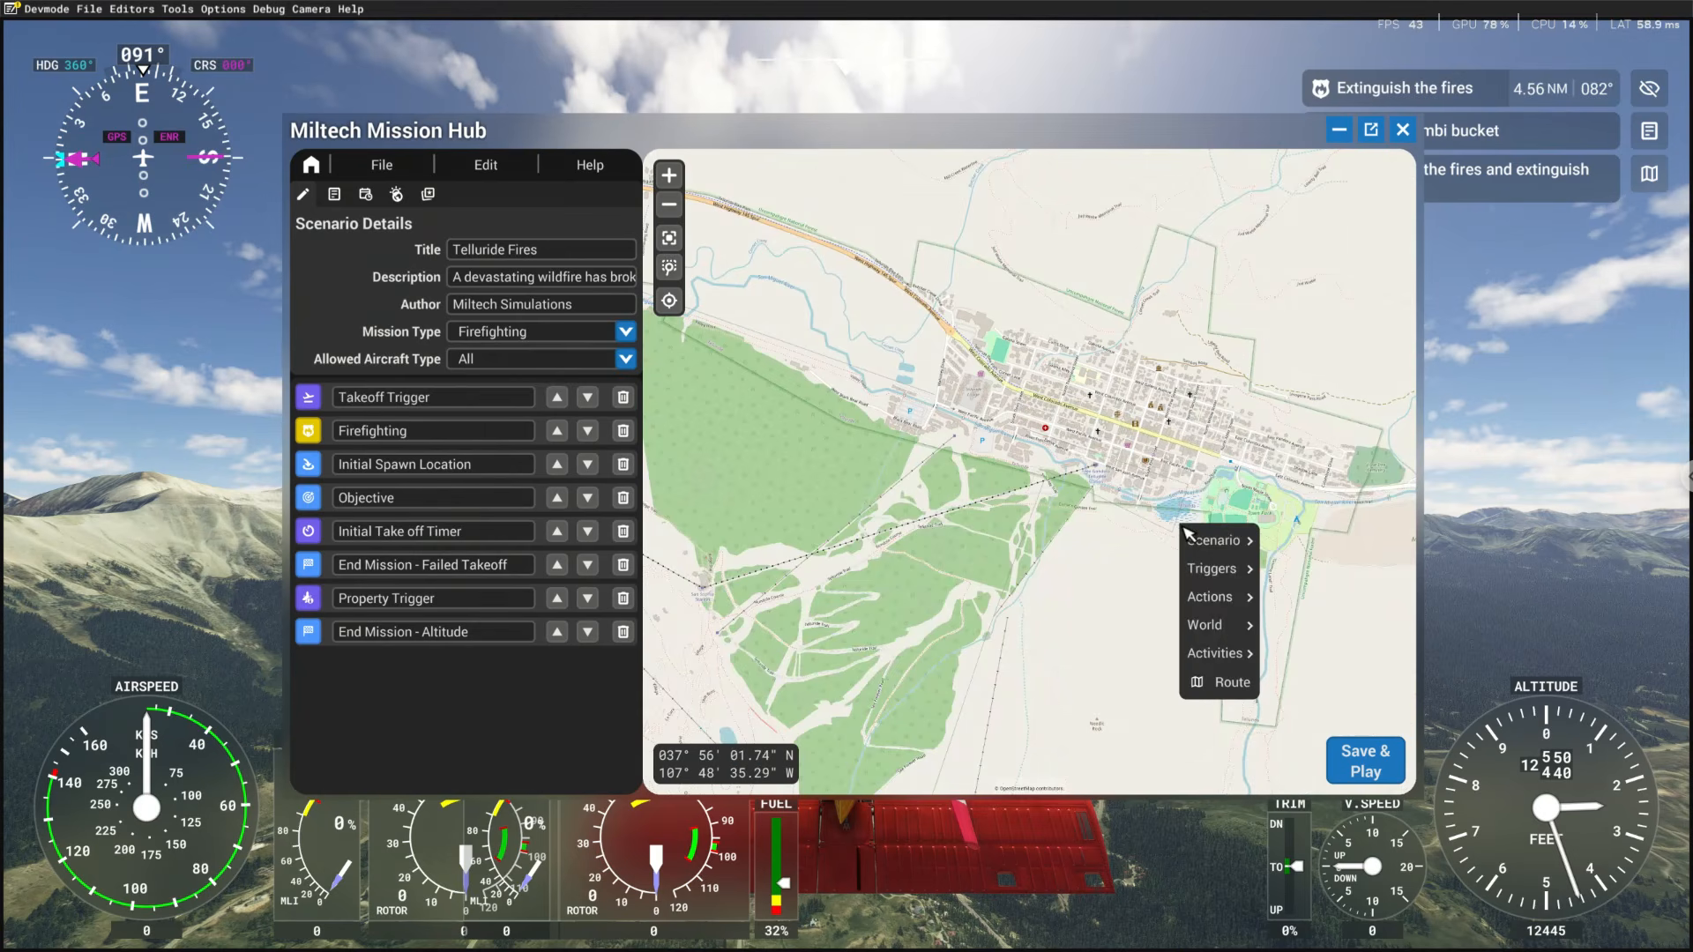
{"action": "left_click", "coordinate": [1239, 523]}
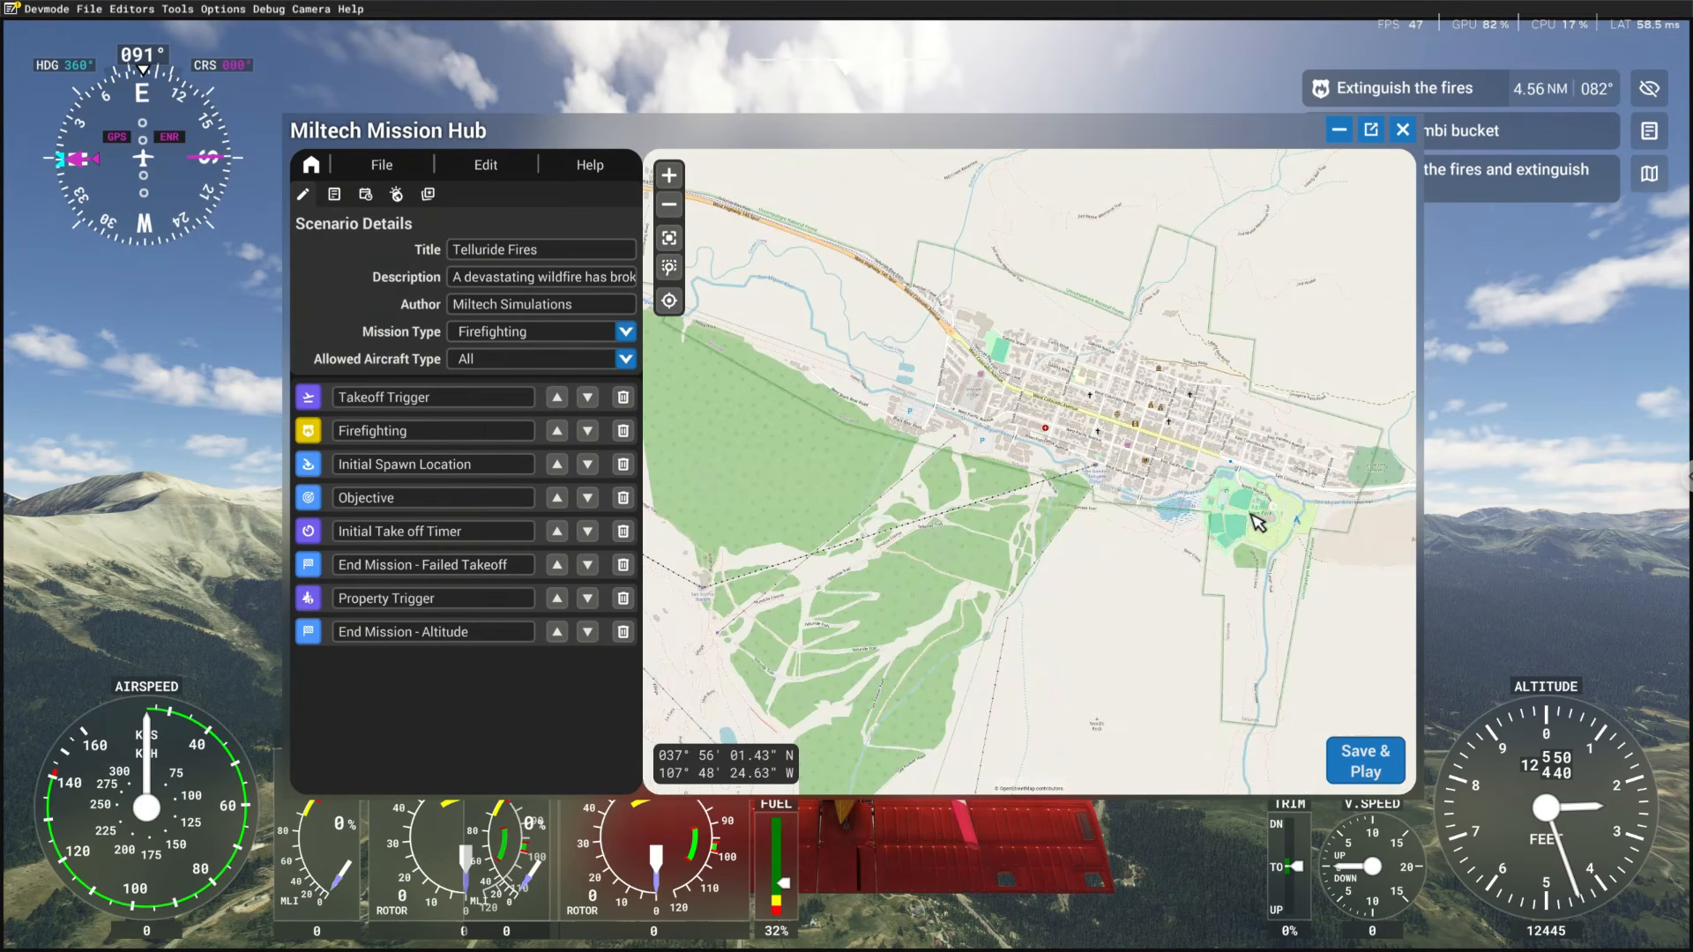
{"action": "right_click", "coordinate": [1256, 522]}
{"action": "mouse_move", "coordinate": [1285, 530]}
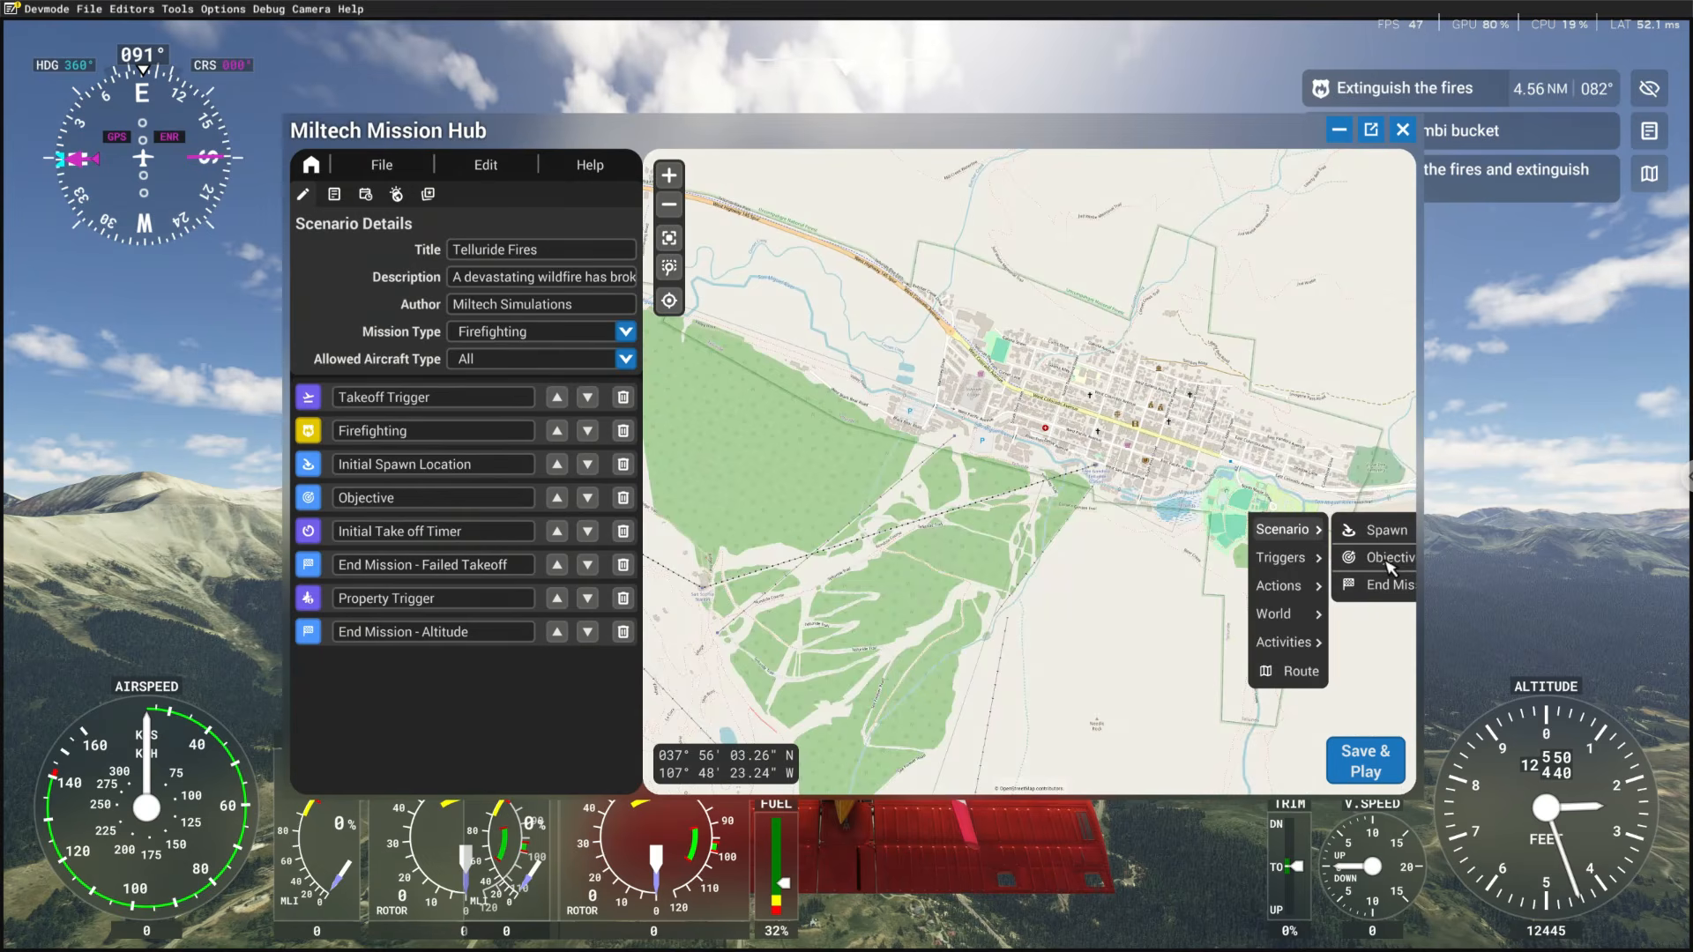
{"action": "left_click", "coordinate": [1390, 559]}
Turn off Active On Start for the new objective, set its icon to Marker and keep Show Direction enabled
{"action": "left_click", "coordinate": [1248, 512]}
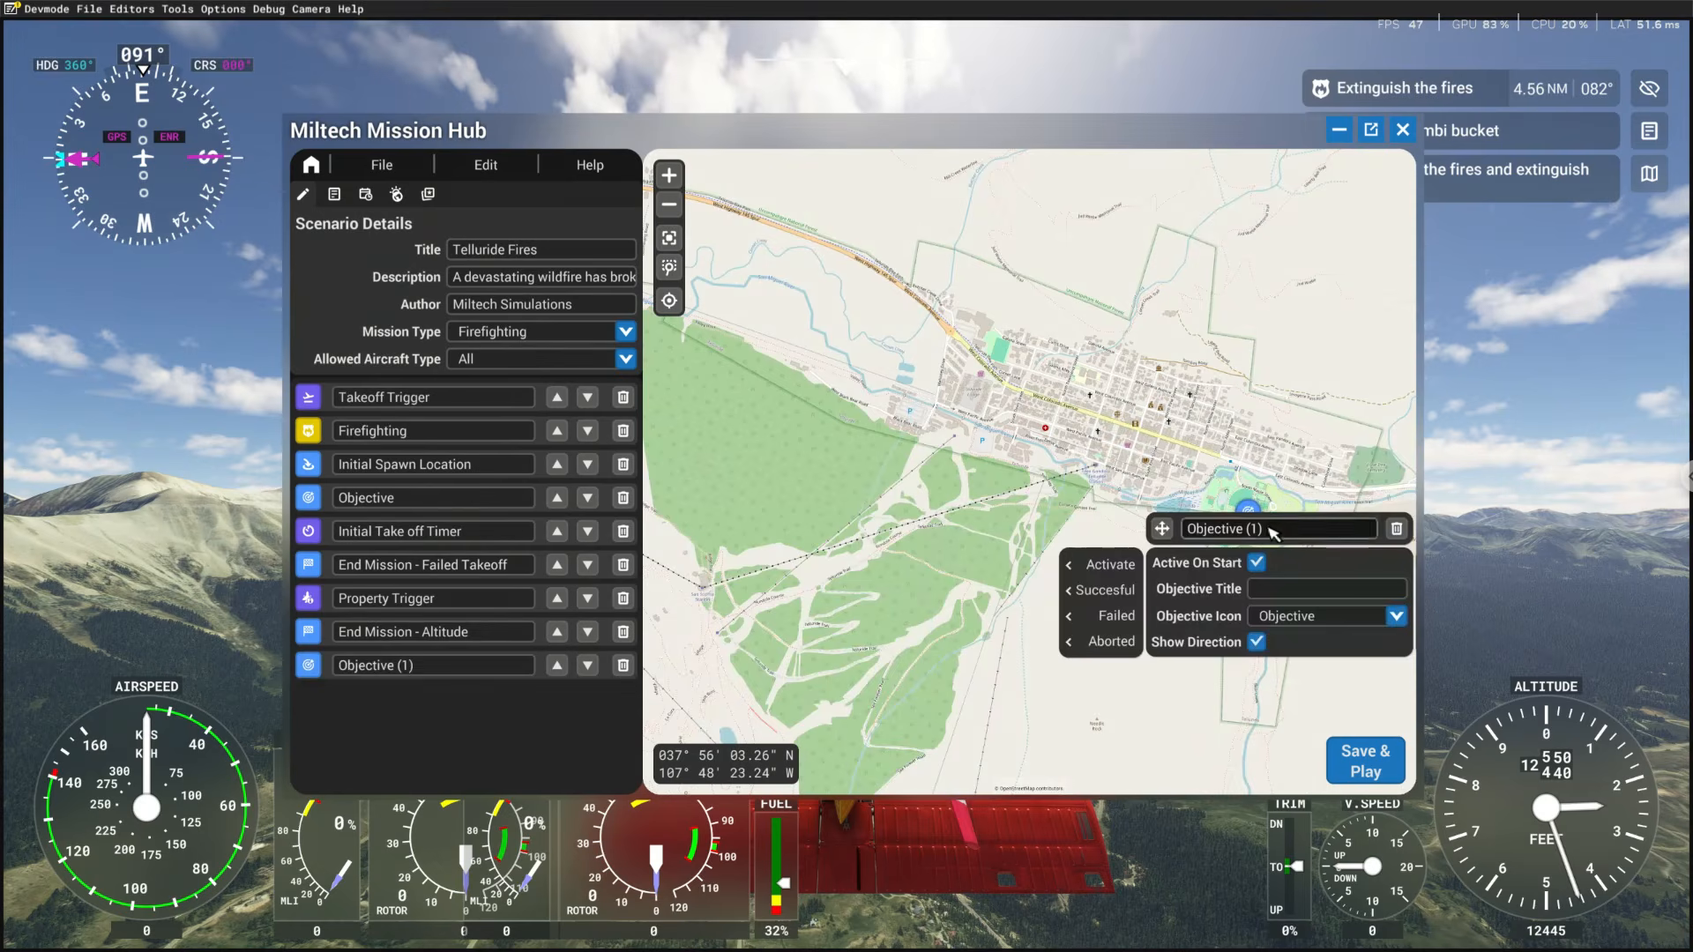
{"action": "left_click", "coordinate": [1287, 586]}
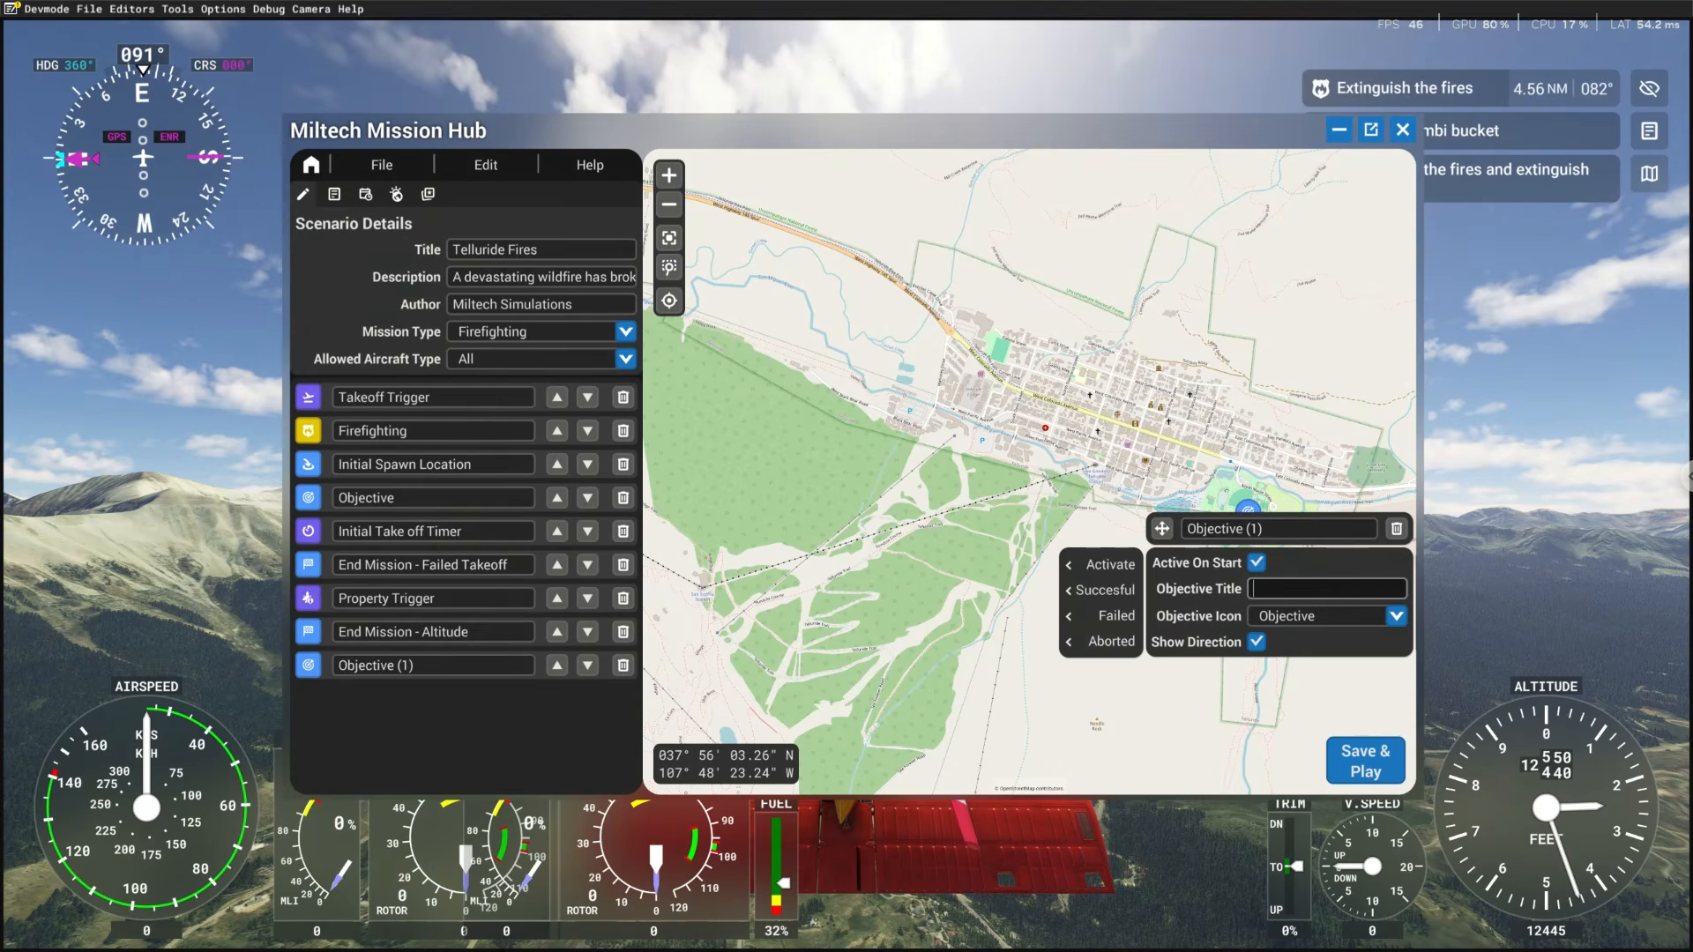
{"action": "left_click", "coordinate": [1257, 565]}
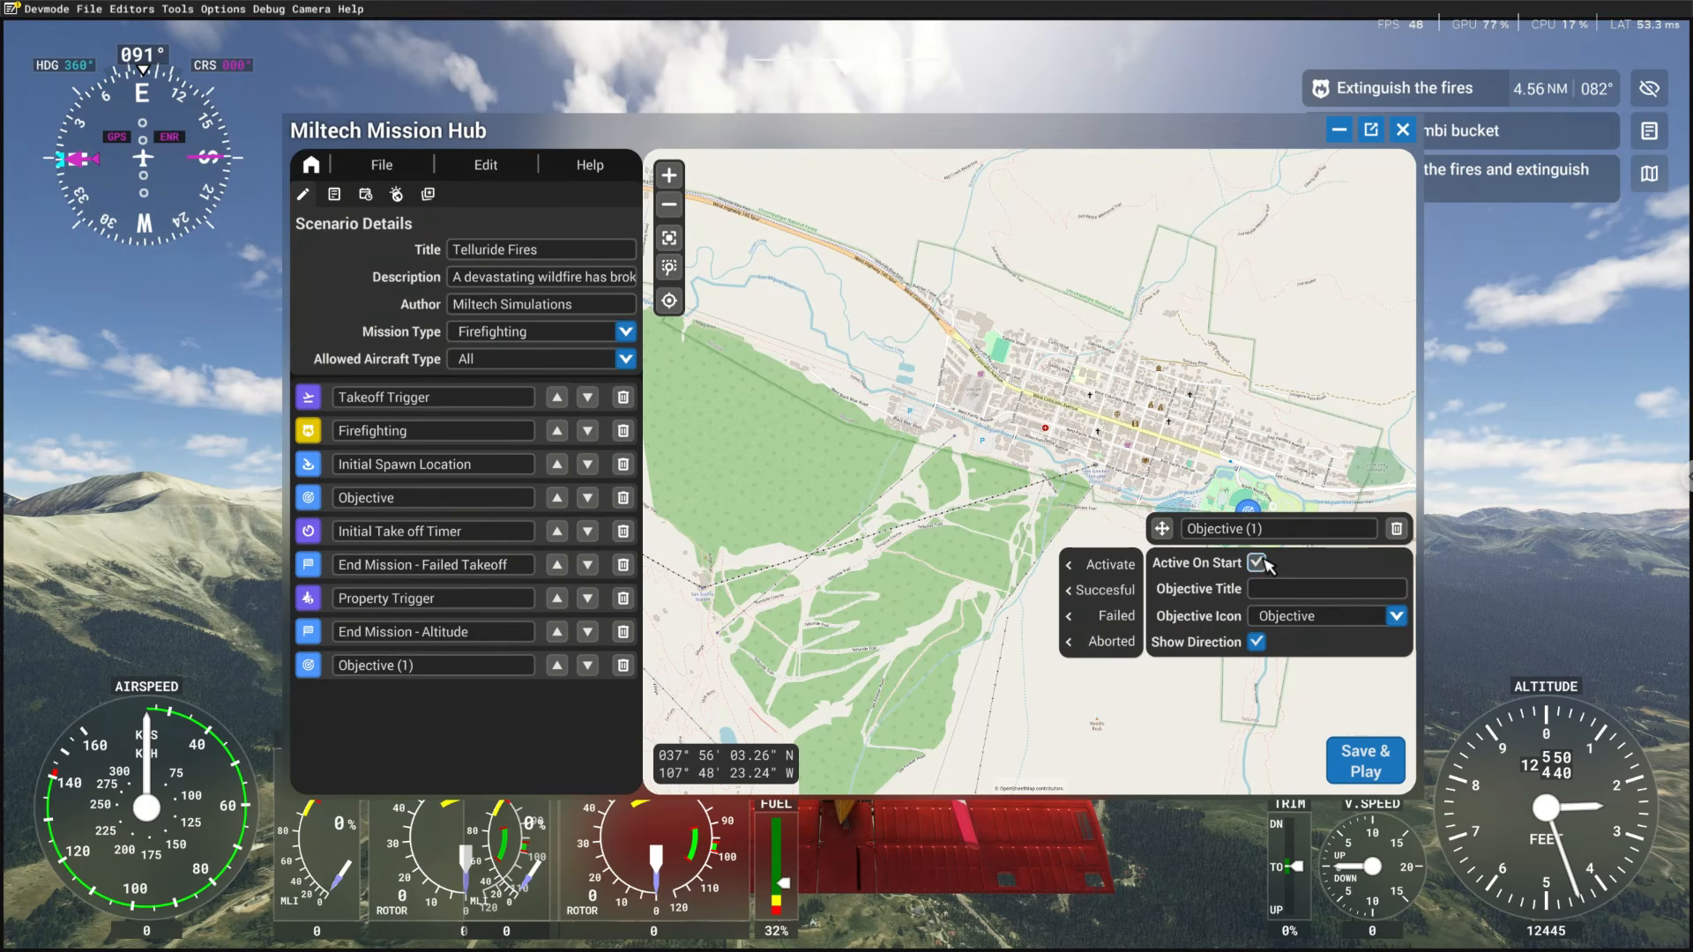
{"action": "left_click", "coordinate": [1304, 619]}
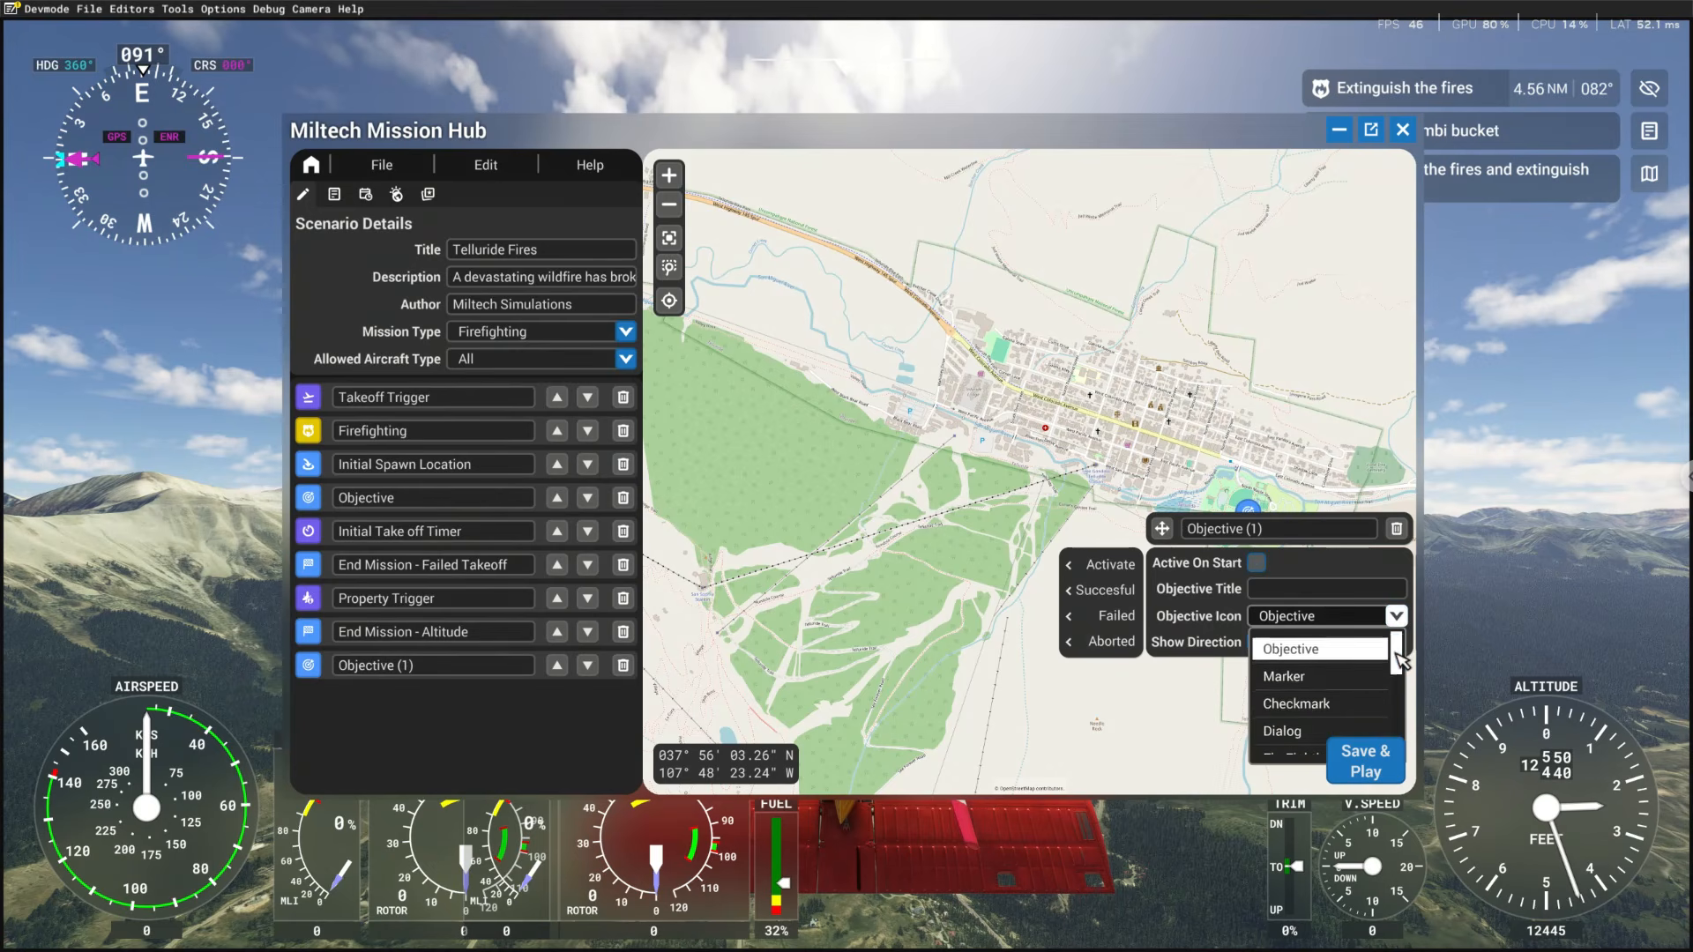
{"action": "scroll", "coordinate": [1399, 659], "scroll_direction": "down", "scroll_amount": 1}
{"action": "left_click", "coordinate": [1291, 658]}
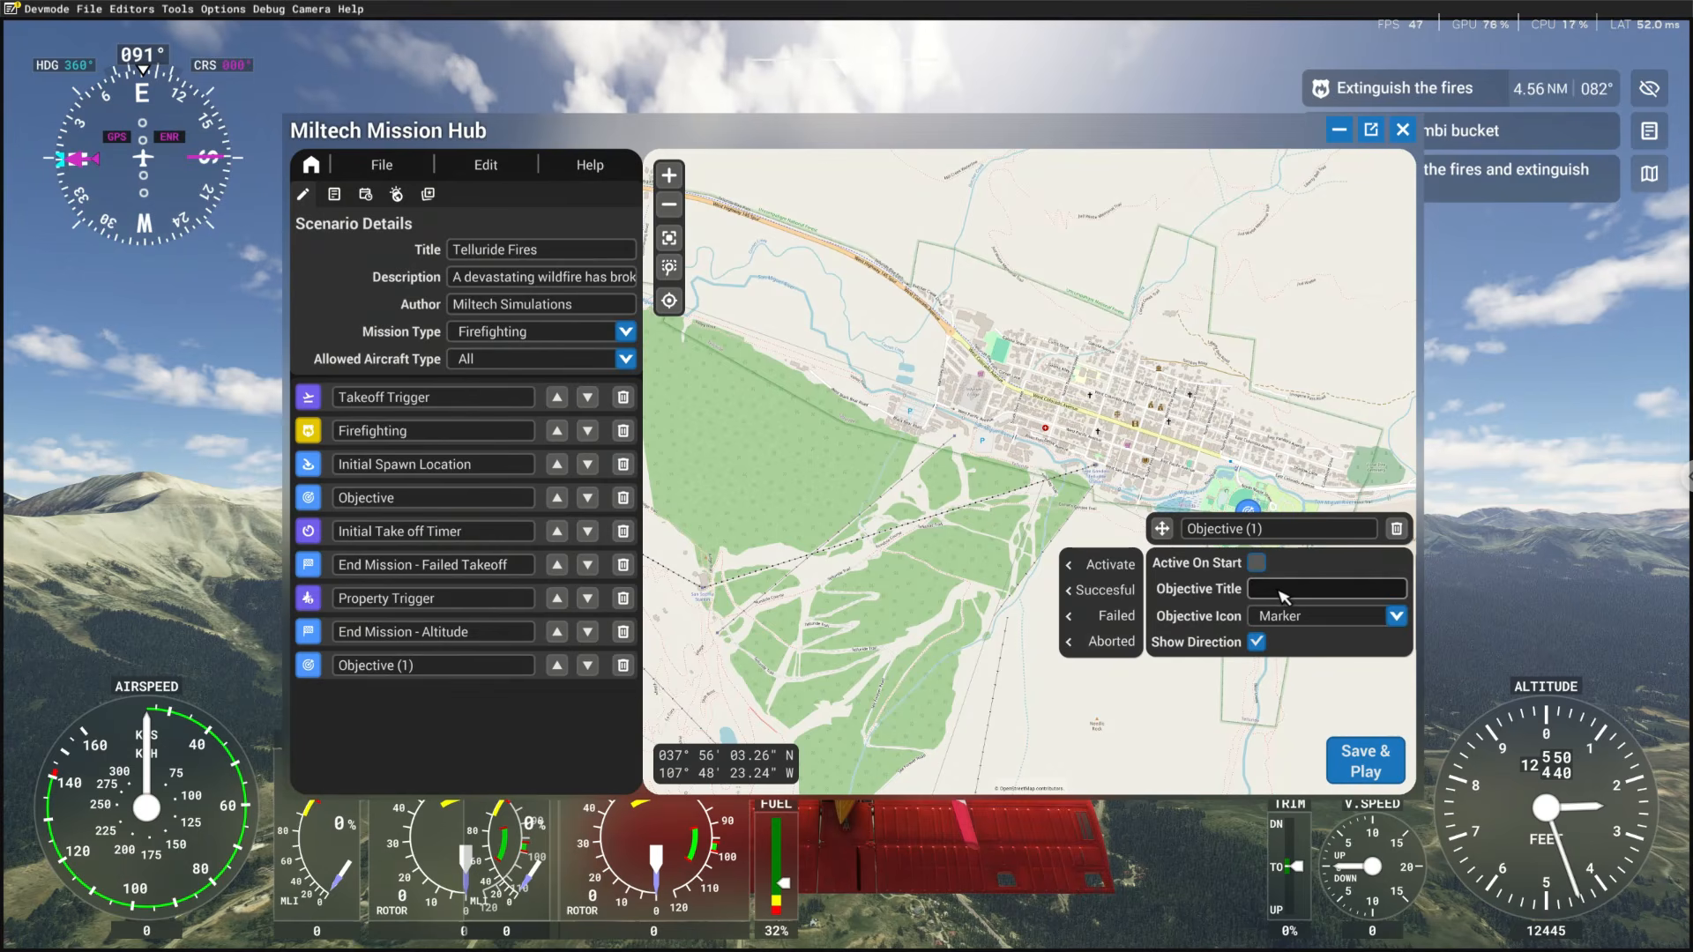
{"action": "left_click", "coordinate": [1257, 642]}
{"action": "left_click", "coordinate": [1256, 642]}
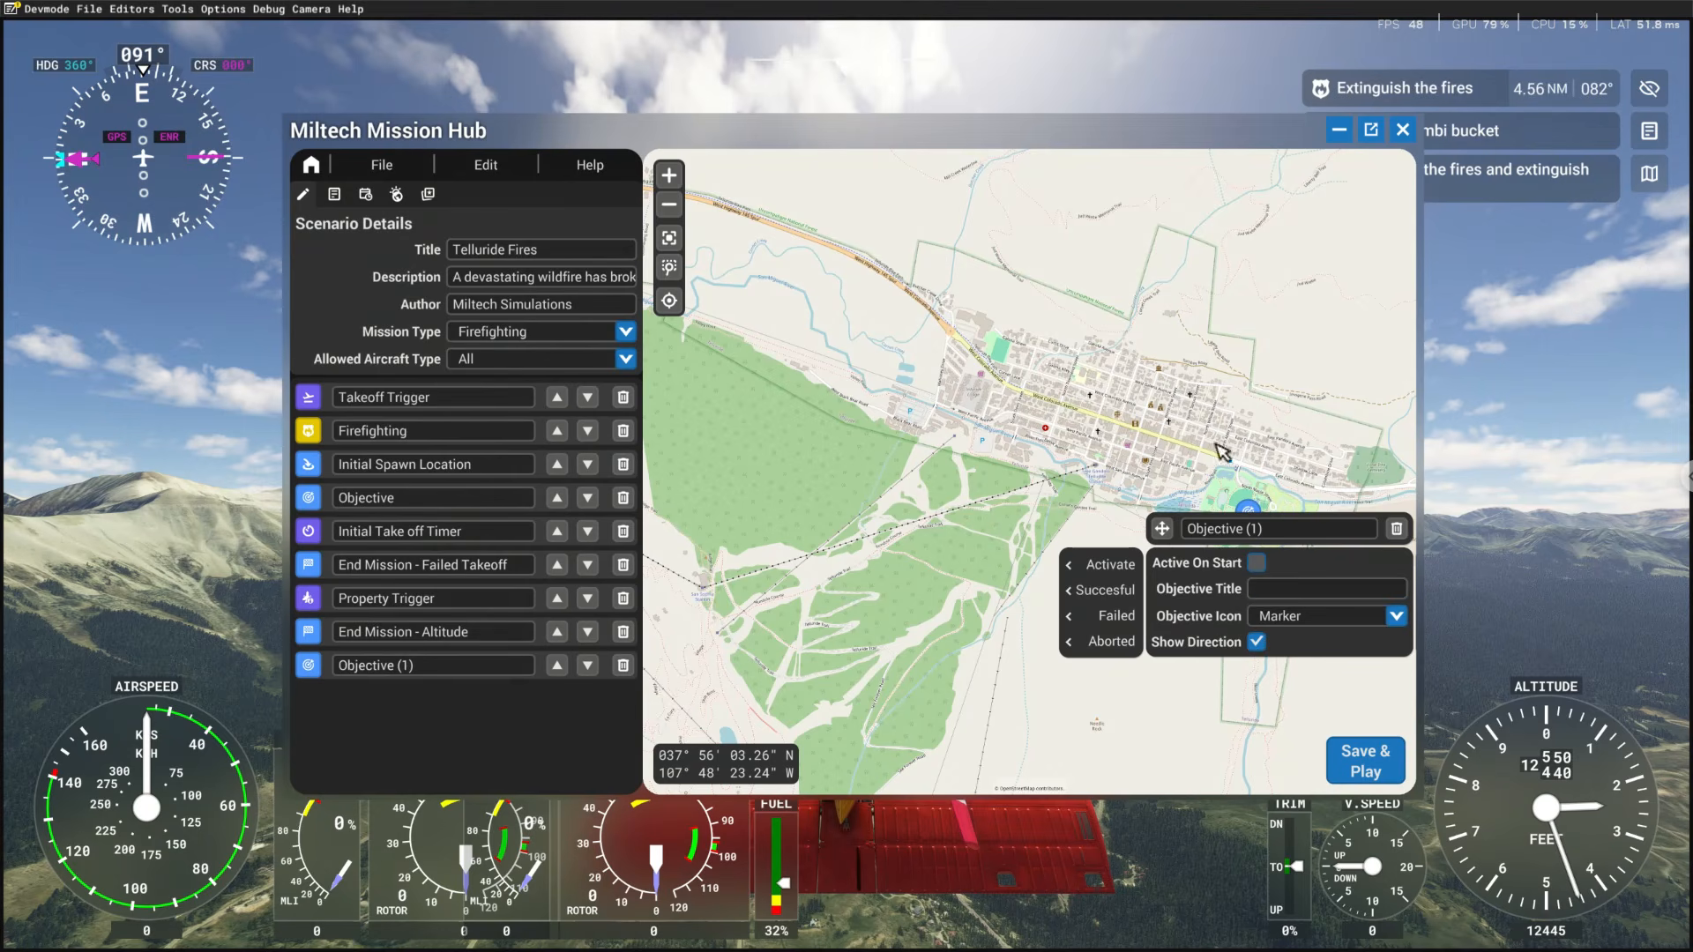
Set the new objective's title to "Find a water source near the town" and name the element "Objective - water source"
{"action": "left_click", "coordinate": [1274, 588]}
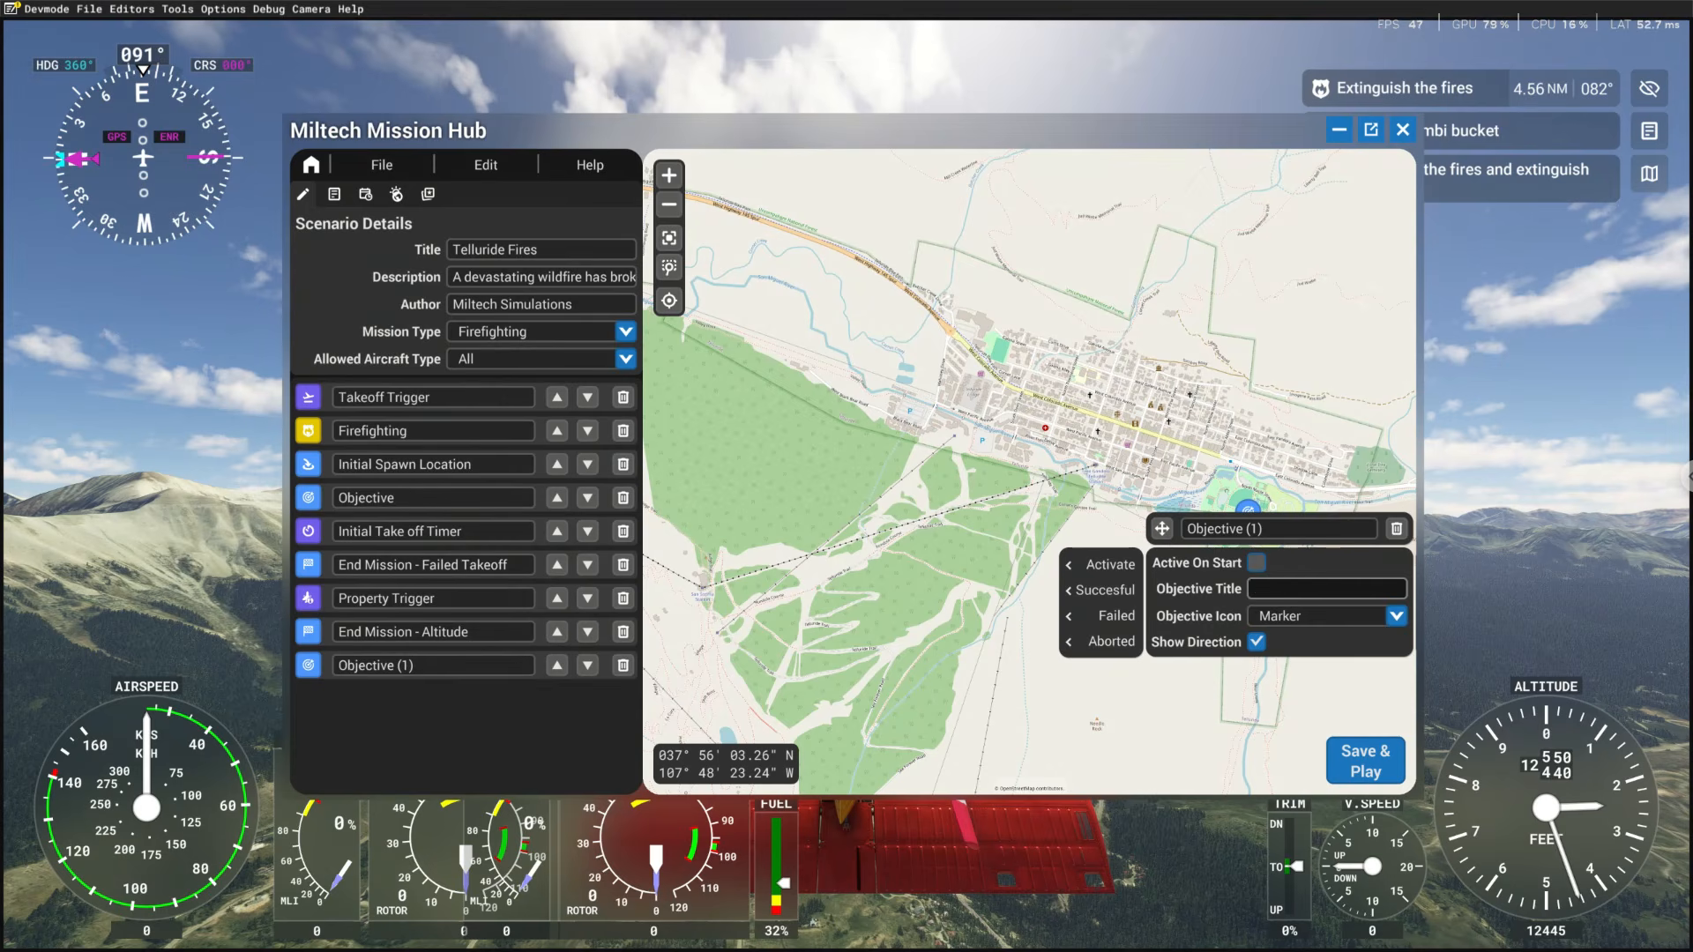
{"action": "type", "text": "Find a water source near y"}
{"action": "key", "text": "BackSpace"}
{"action": "type", "text": "the town"}
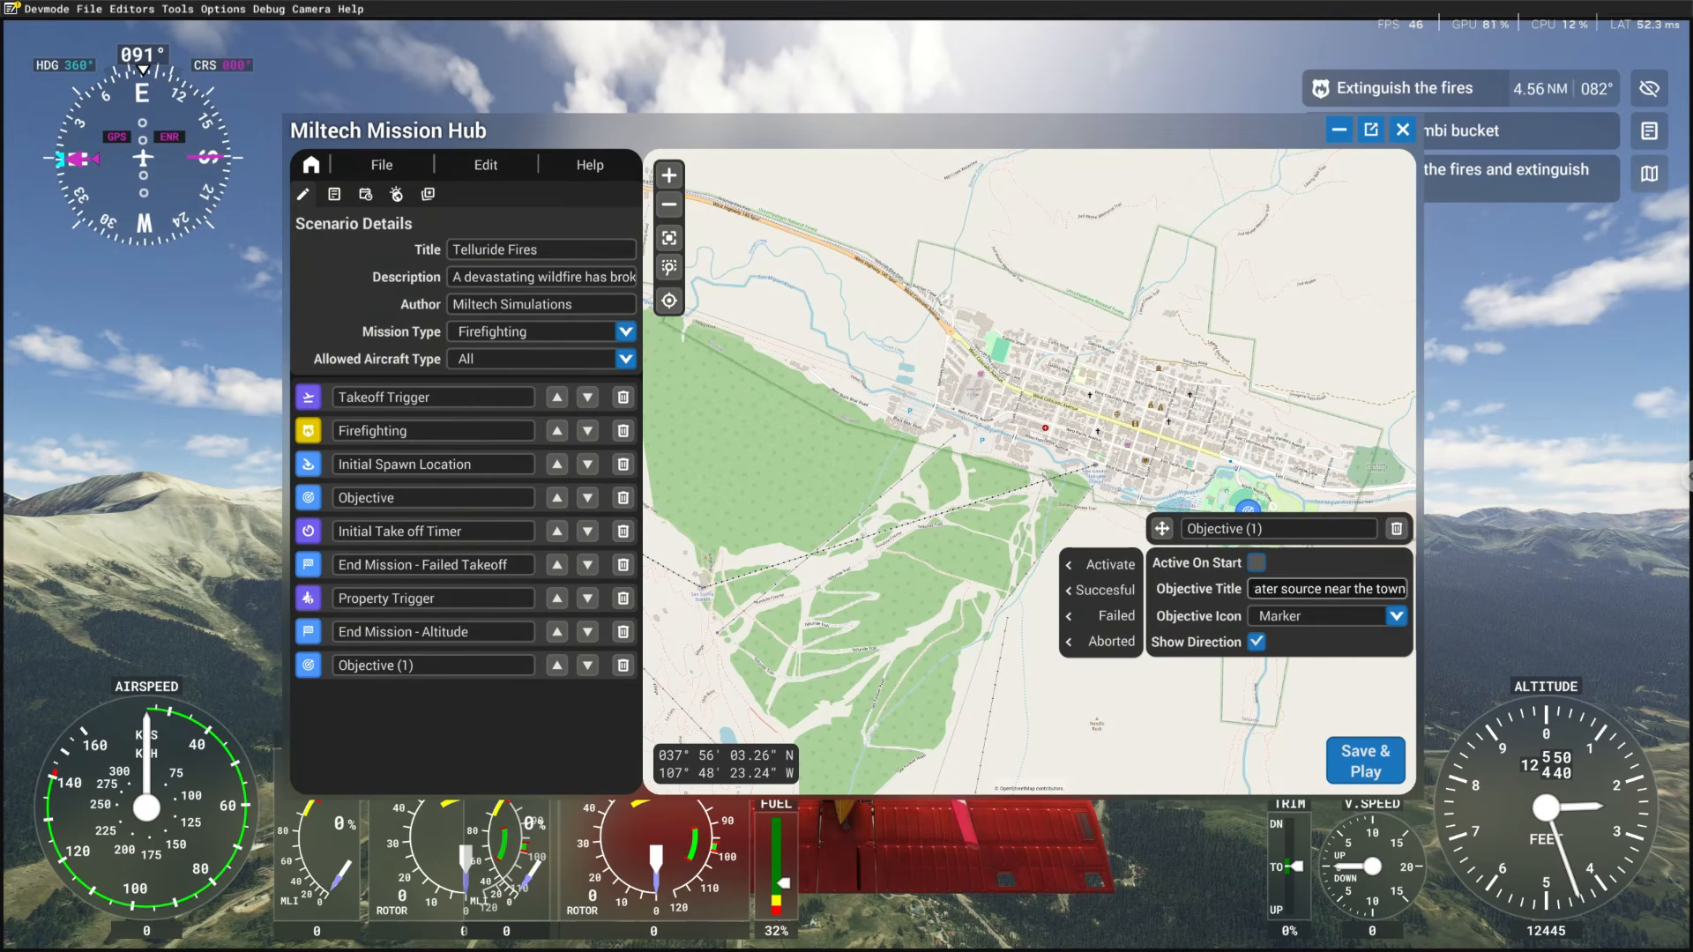
{"action": "left_click", "coordinate": [1261, 533]}
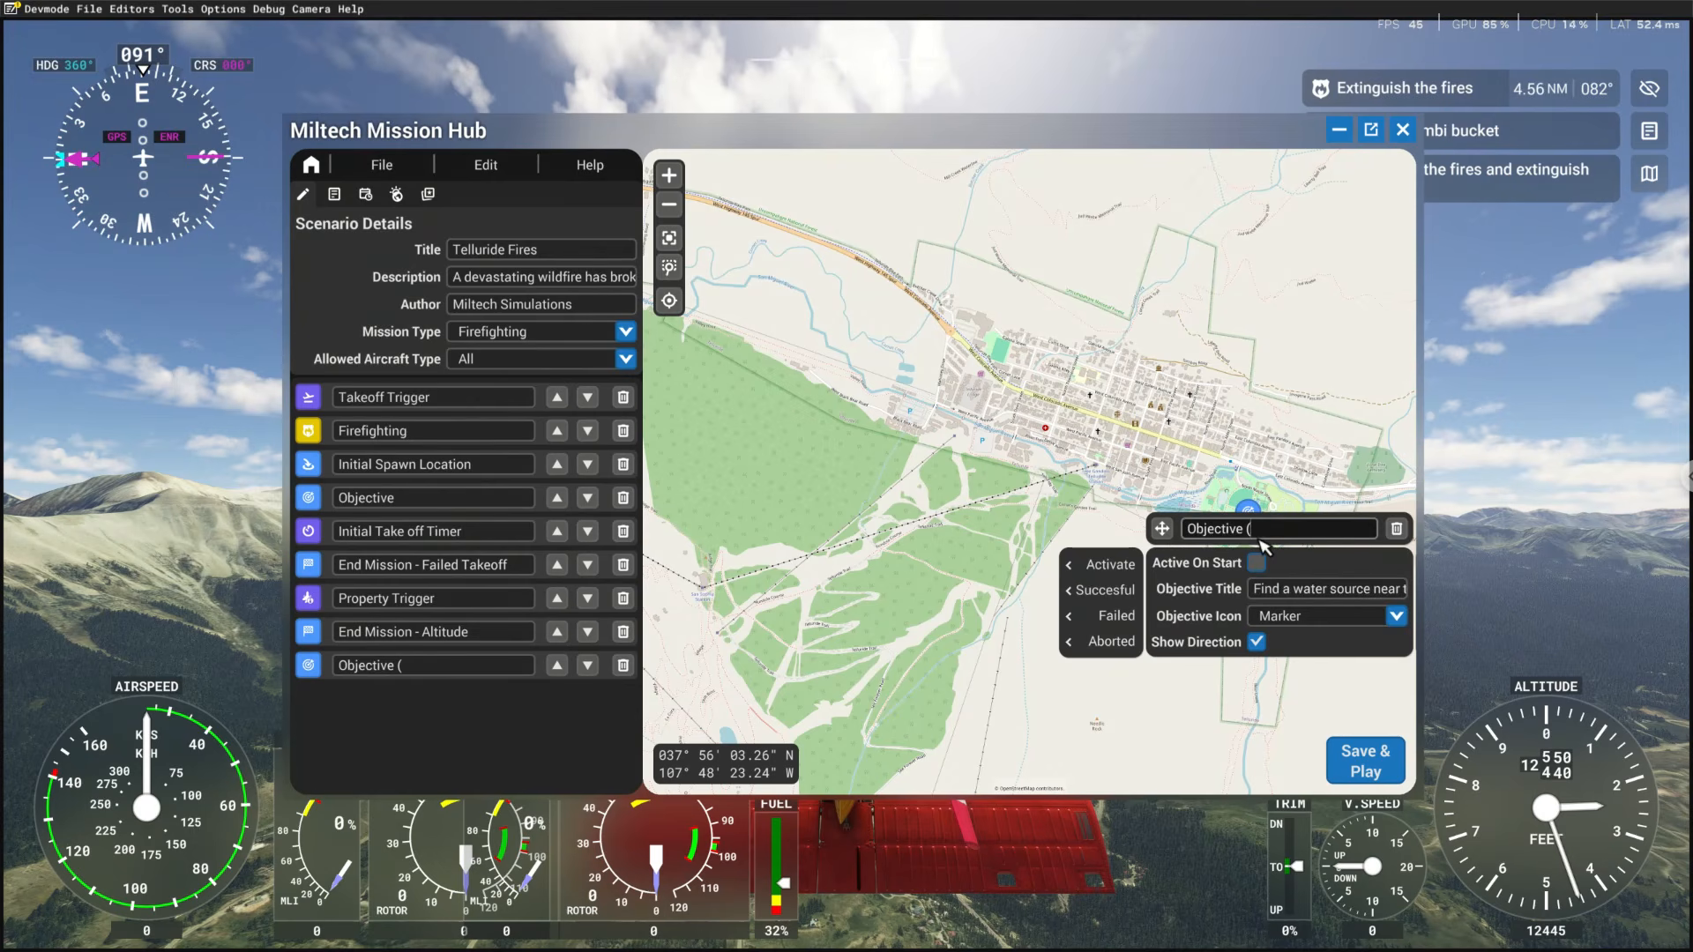
{"action": "type", "text": "- water source"}
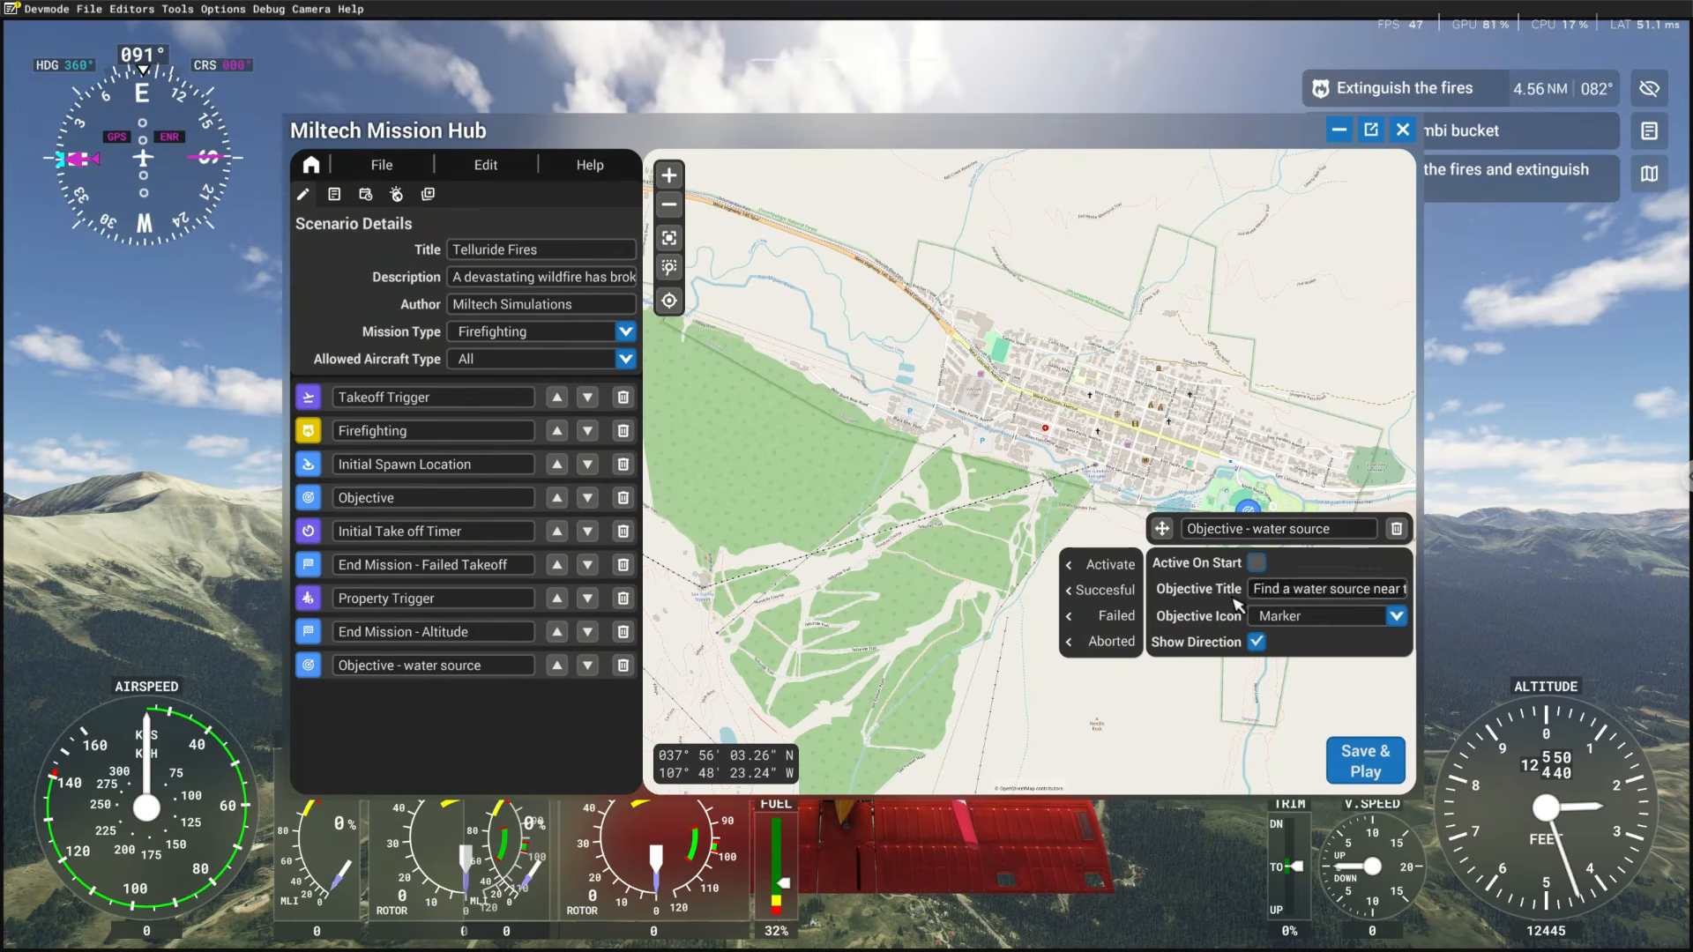
{"action": "left_click", "coordinate": [1282, 599]}
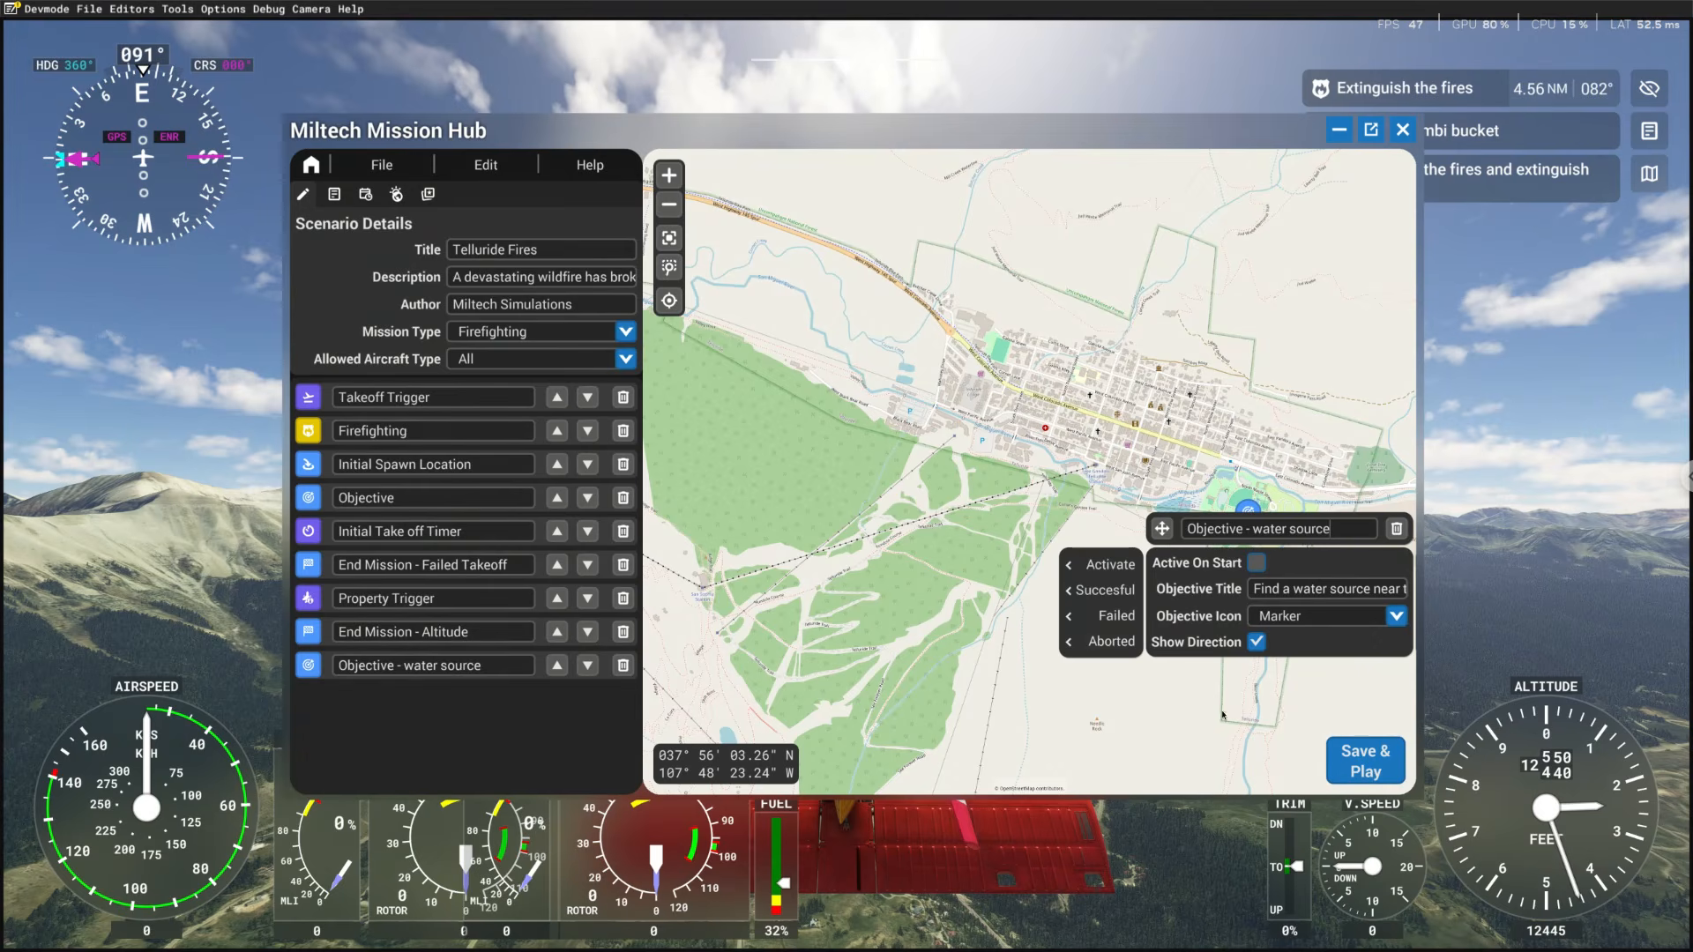
Close the water source objective's settings and examine how the scenario elements and their links are laid out across the map
{"action": "scroll", "coordinate": [1223, 716], "scroll_direction": "down", "scroll_amount": 2}
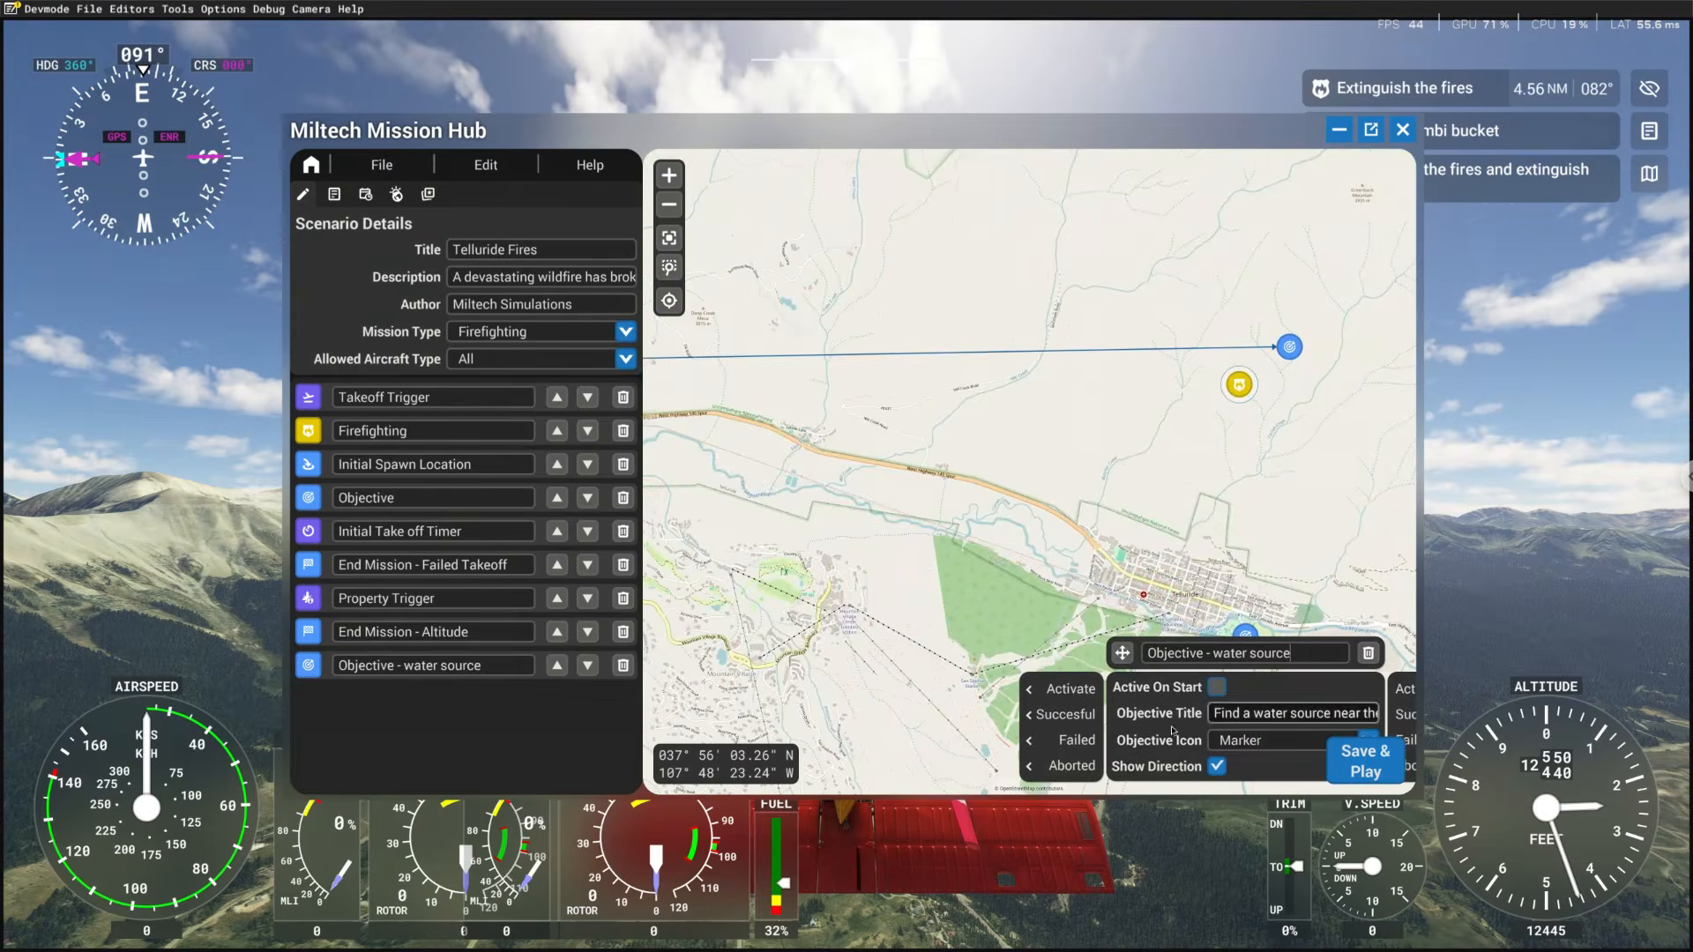
{"action": "scroll", "coordinate": [1317, 460], "scroll_direction": "down", "scroll_amount": 2}
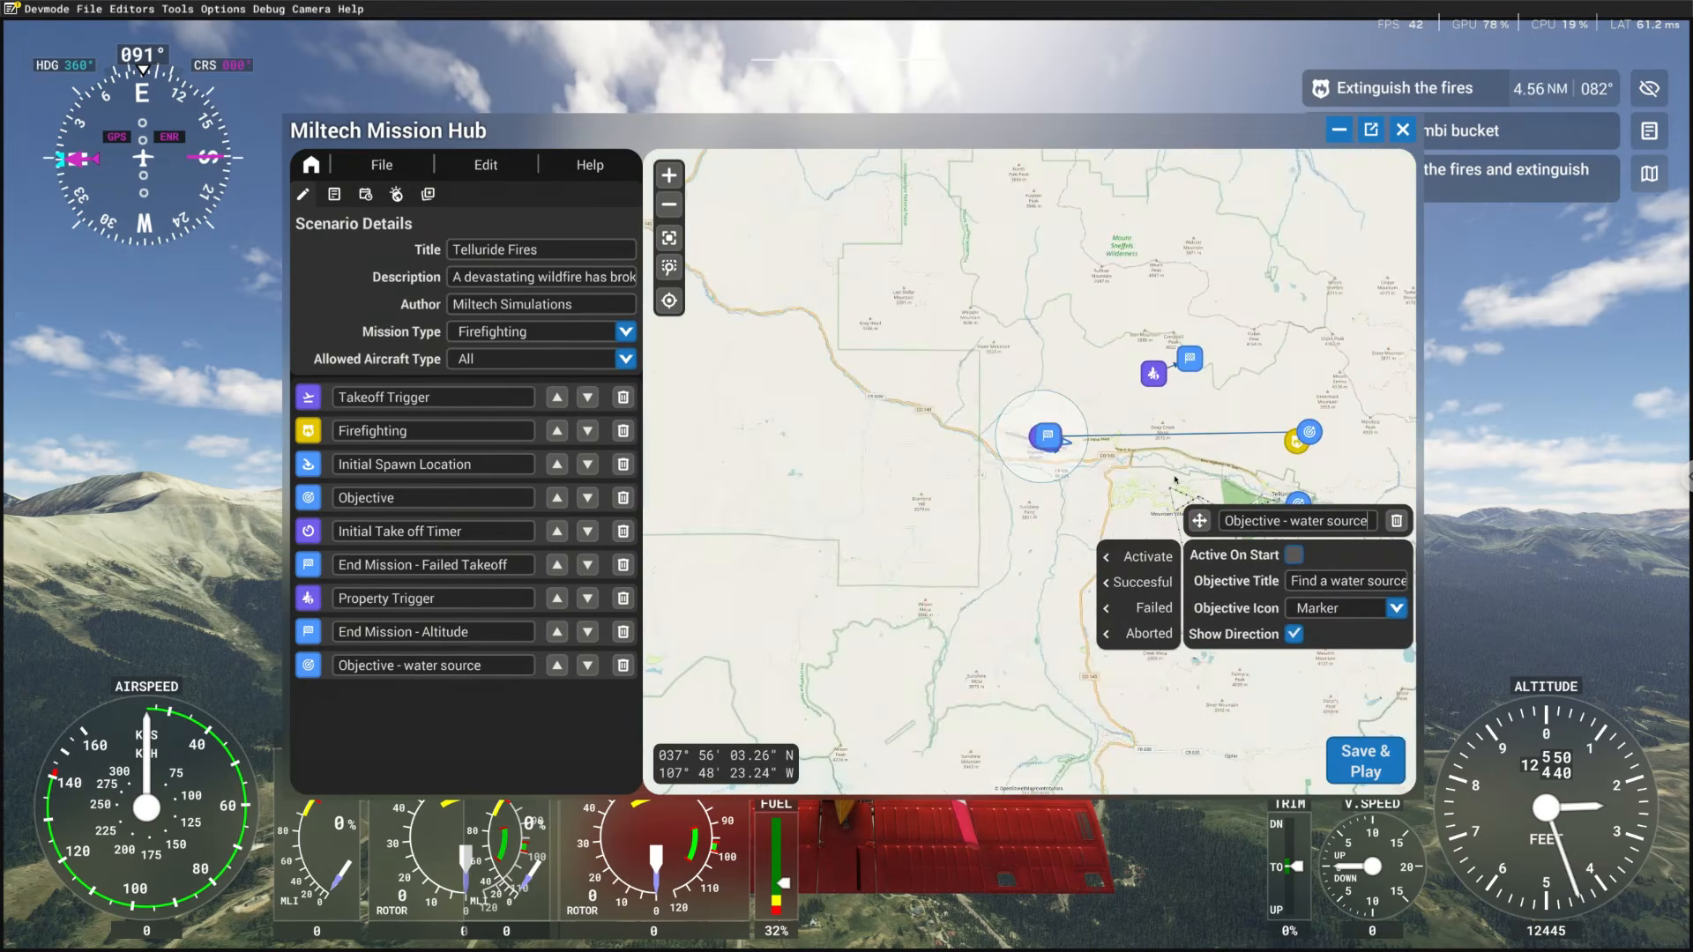
{"action": "scroll", "coordinate": [1239, 470], "scroll_direction": "up", "scroll_amount": 4}
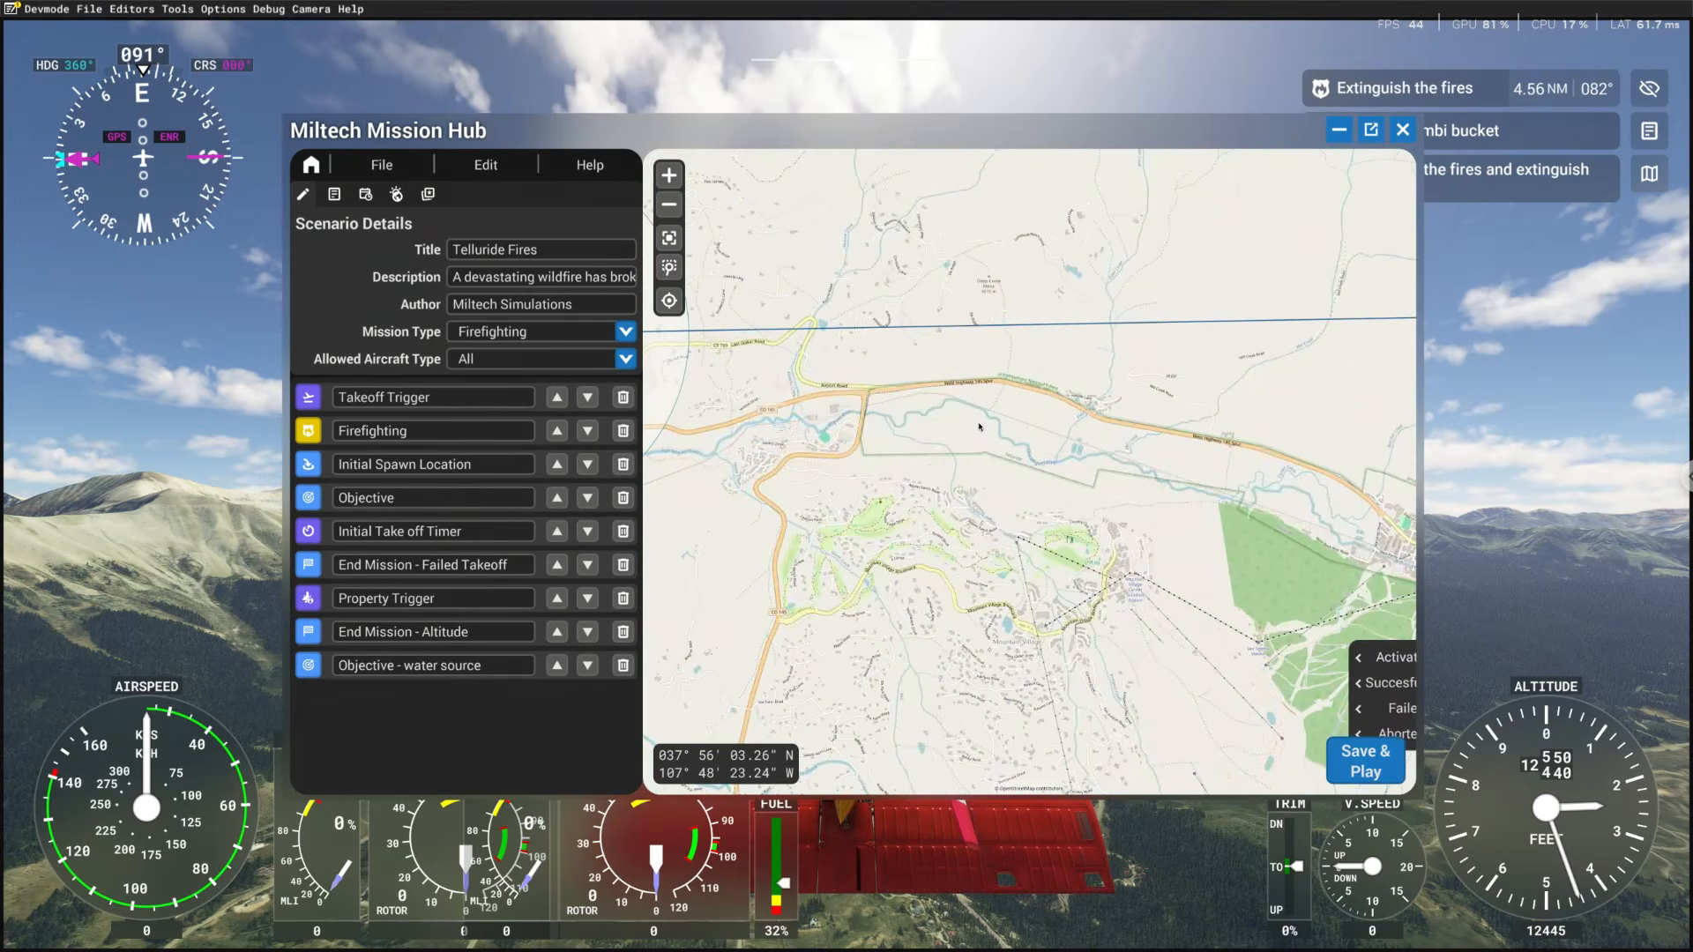
{"action": "scroll", "coordinate": [979, 427], "scroll_direction": "down", "scroll_amount": 3}
{"action": "left_click", "coordinate": [1221, 496]}
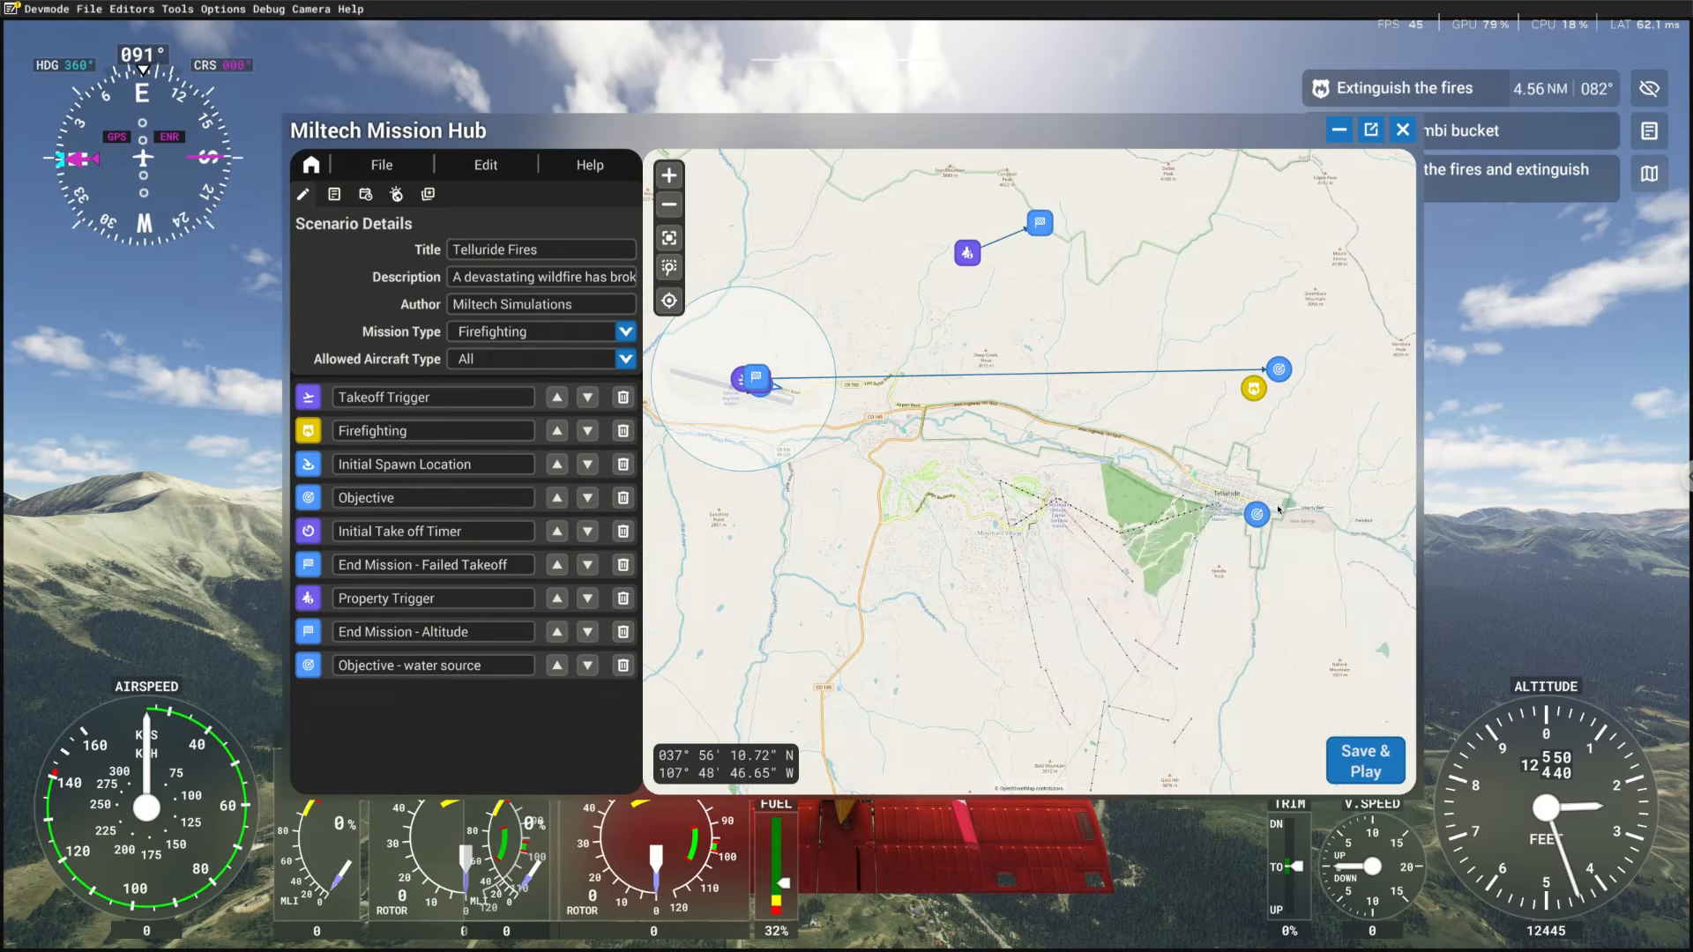
{"action": "mouse_move", "coordinate": [1269, 517]}
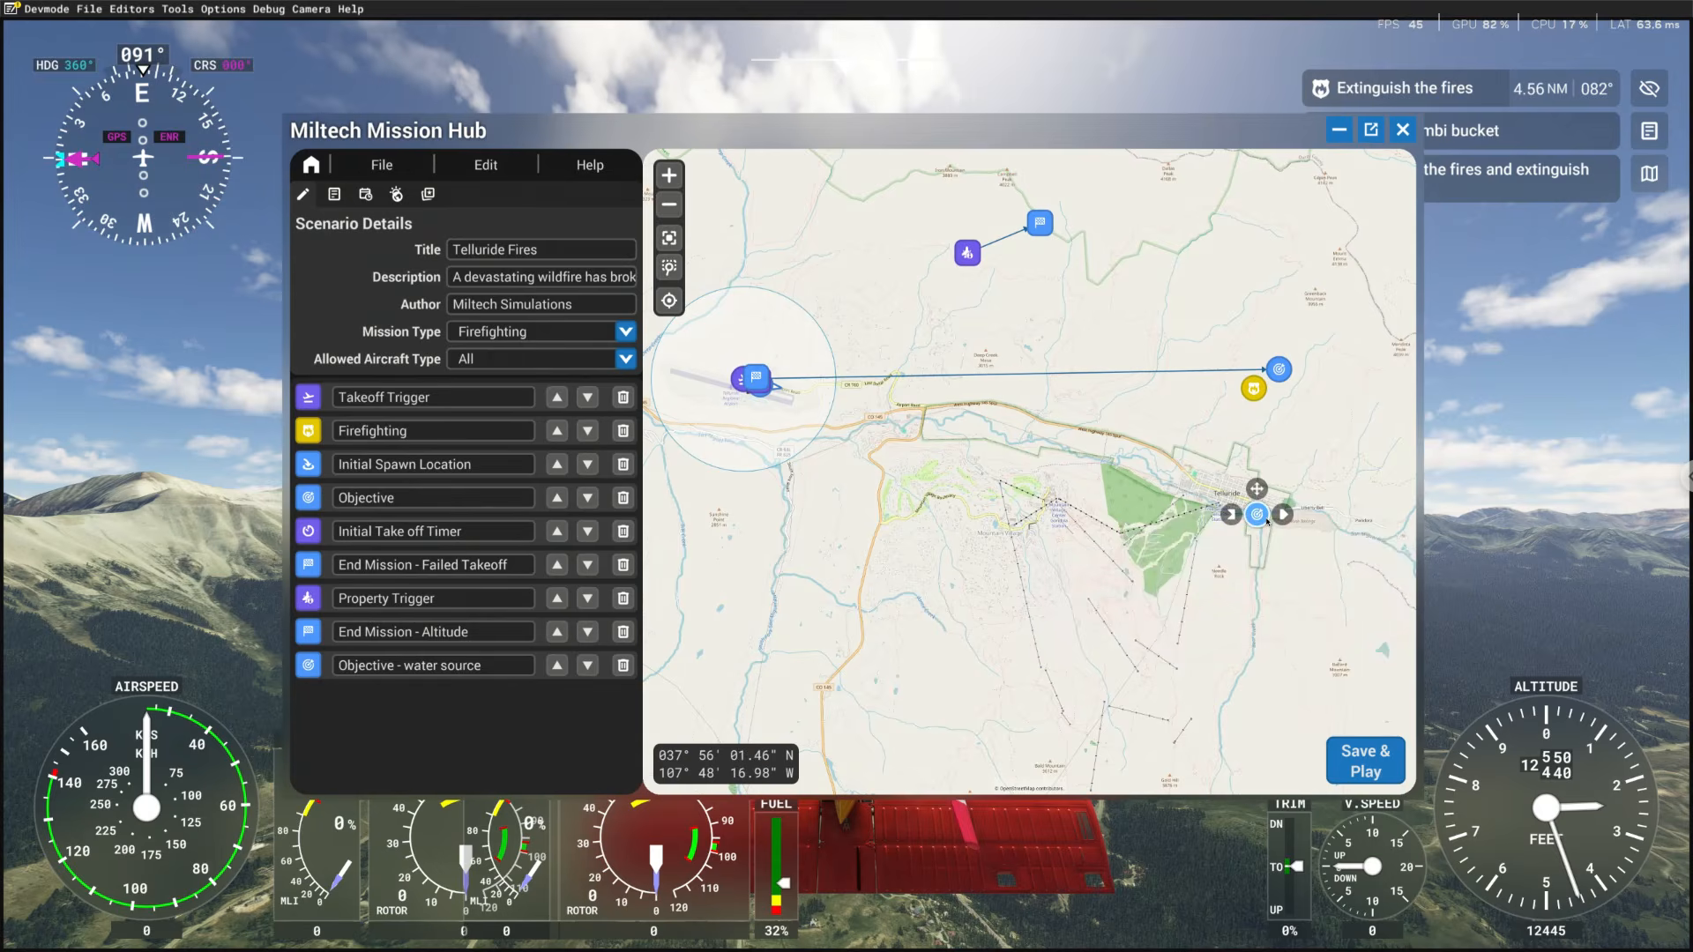
{"action": "mouse_move", "coordinate": [1253, 391]}
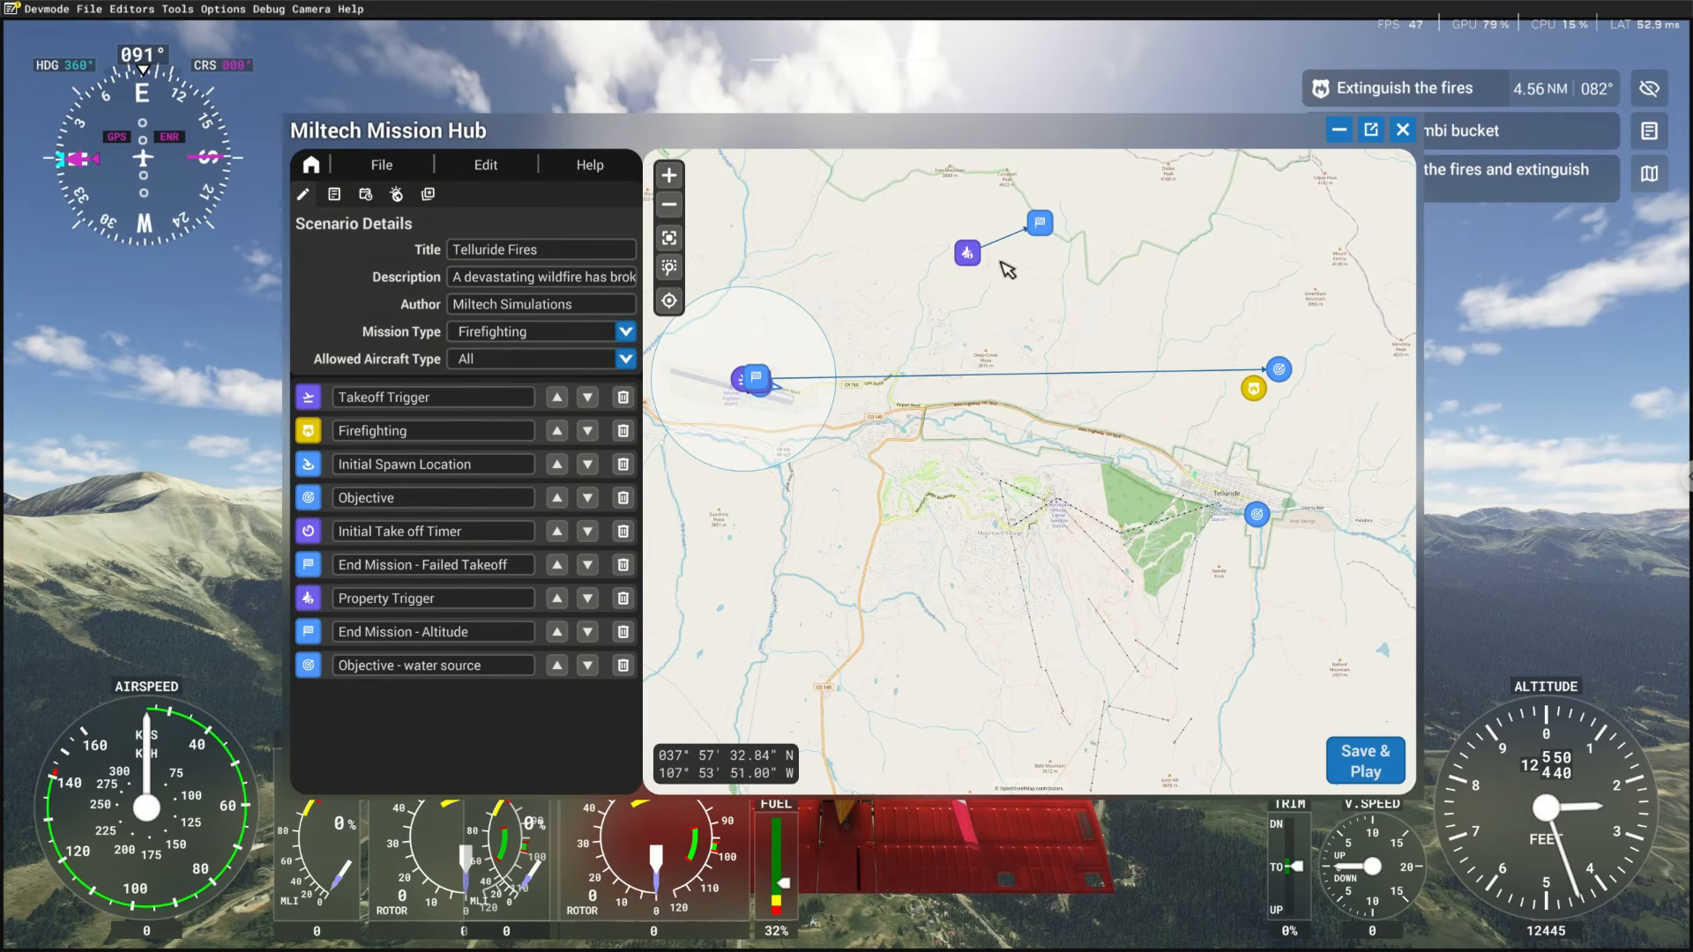
{"action": "mouse_move", "coordinate": [1052, 238]}
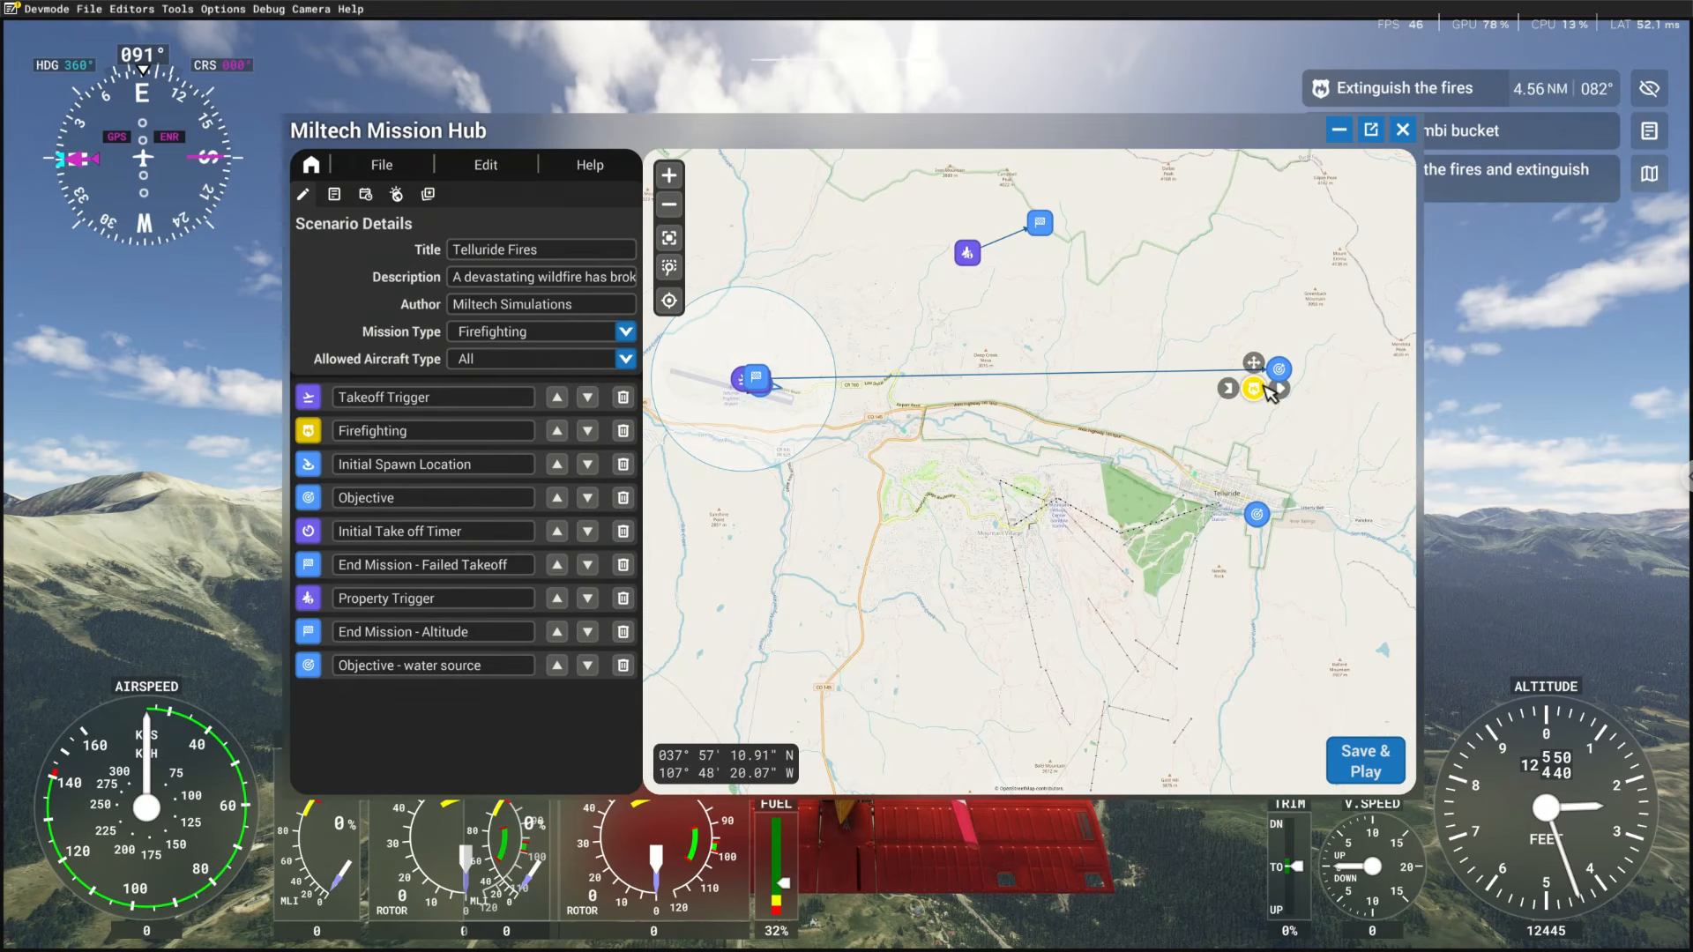
Add an End Mission element just southeast of the Firefighting activity, north of Telluride
{"action": "right_click", "coordinate": [1317, 421]}
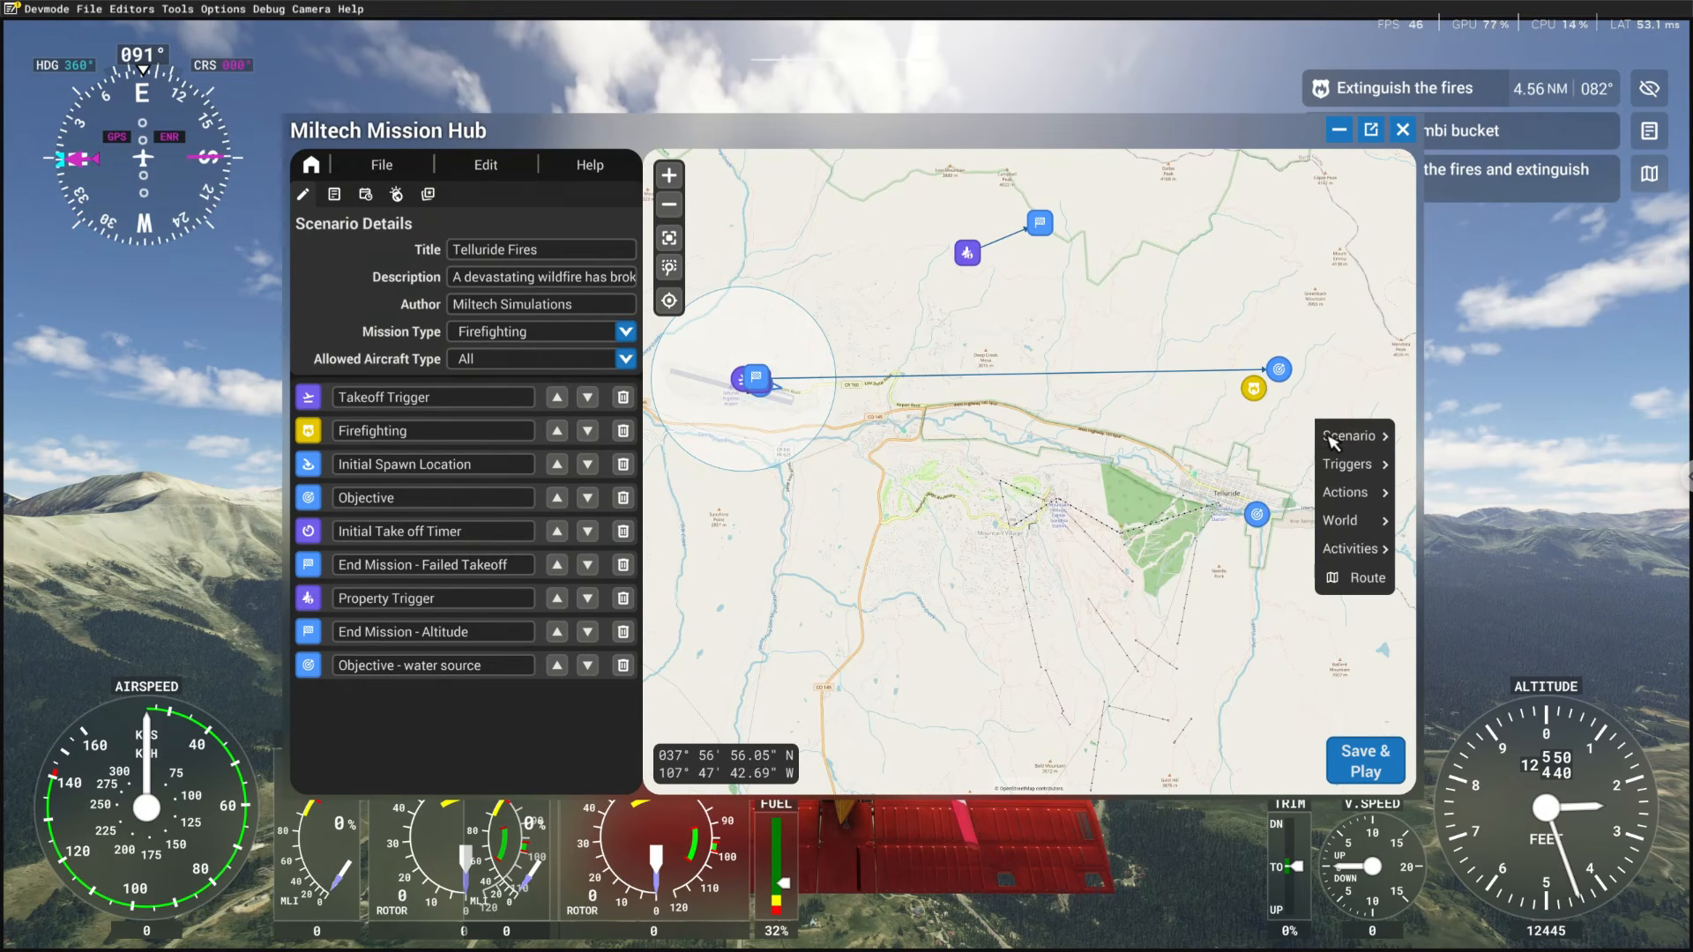
{"action": "mouse_move", "coordinate": [1331, 441]}
{"action": "left_click_drag", "start_coordinate": [1275, 416], "coordinate": [1140, 420]}
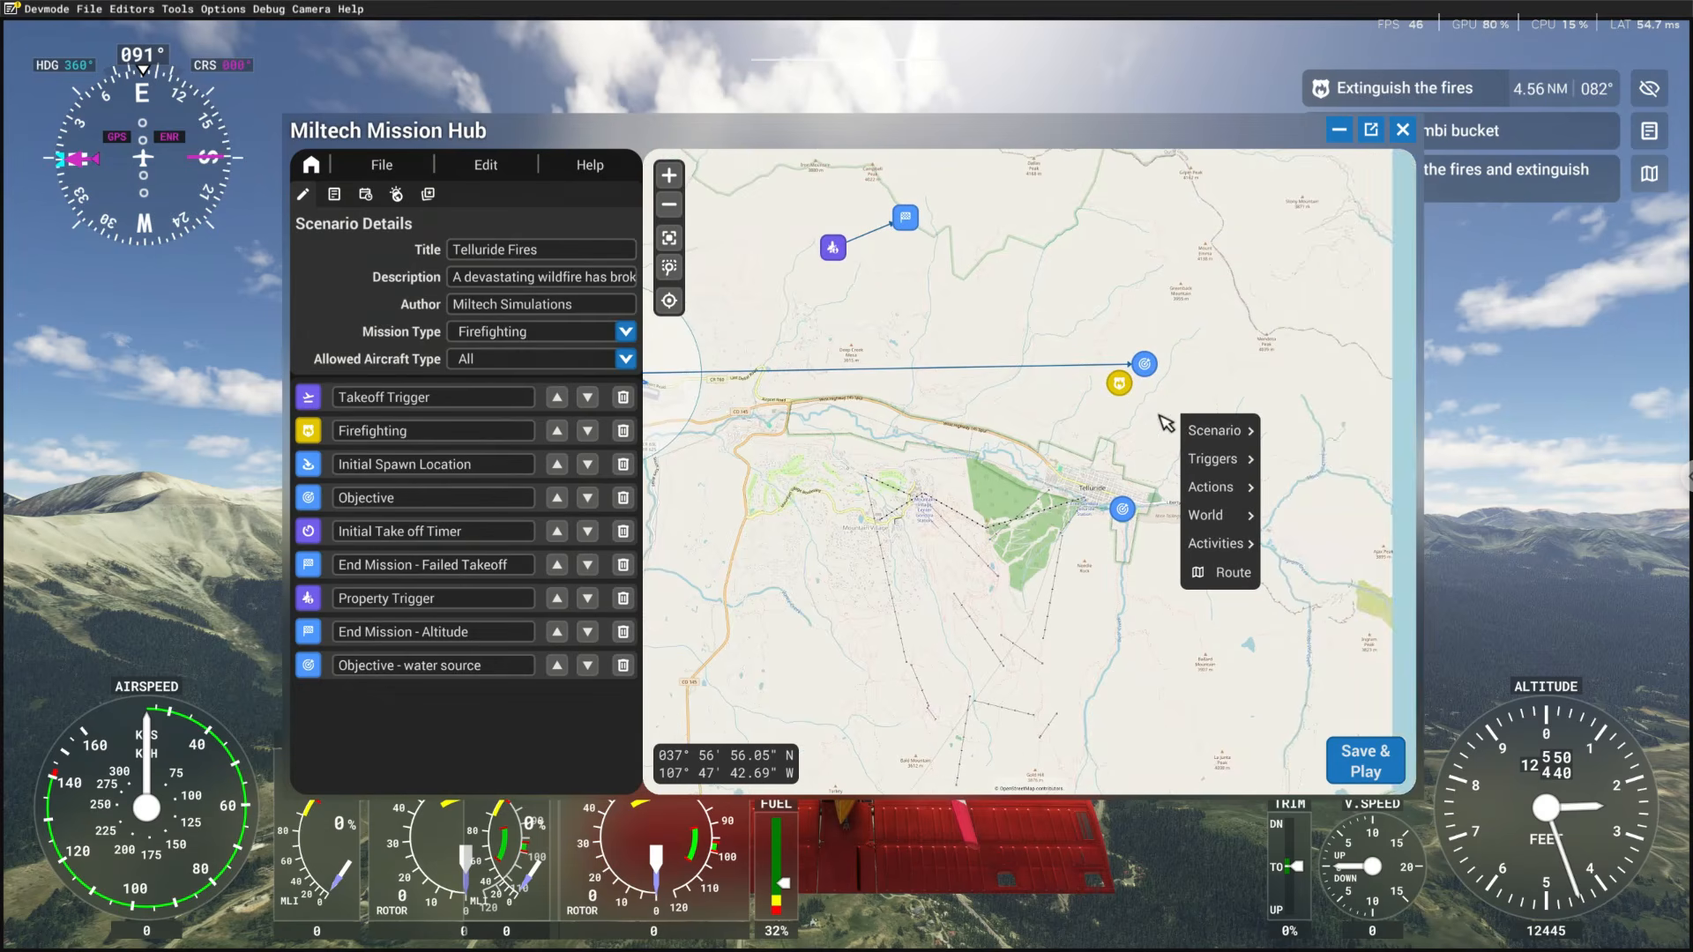
{"action": "mouse_move", "coordinate": [1246, 432]}
{"action": "left_click", "coordinate": [1327, 486]}
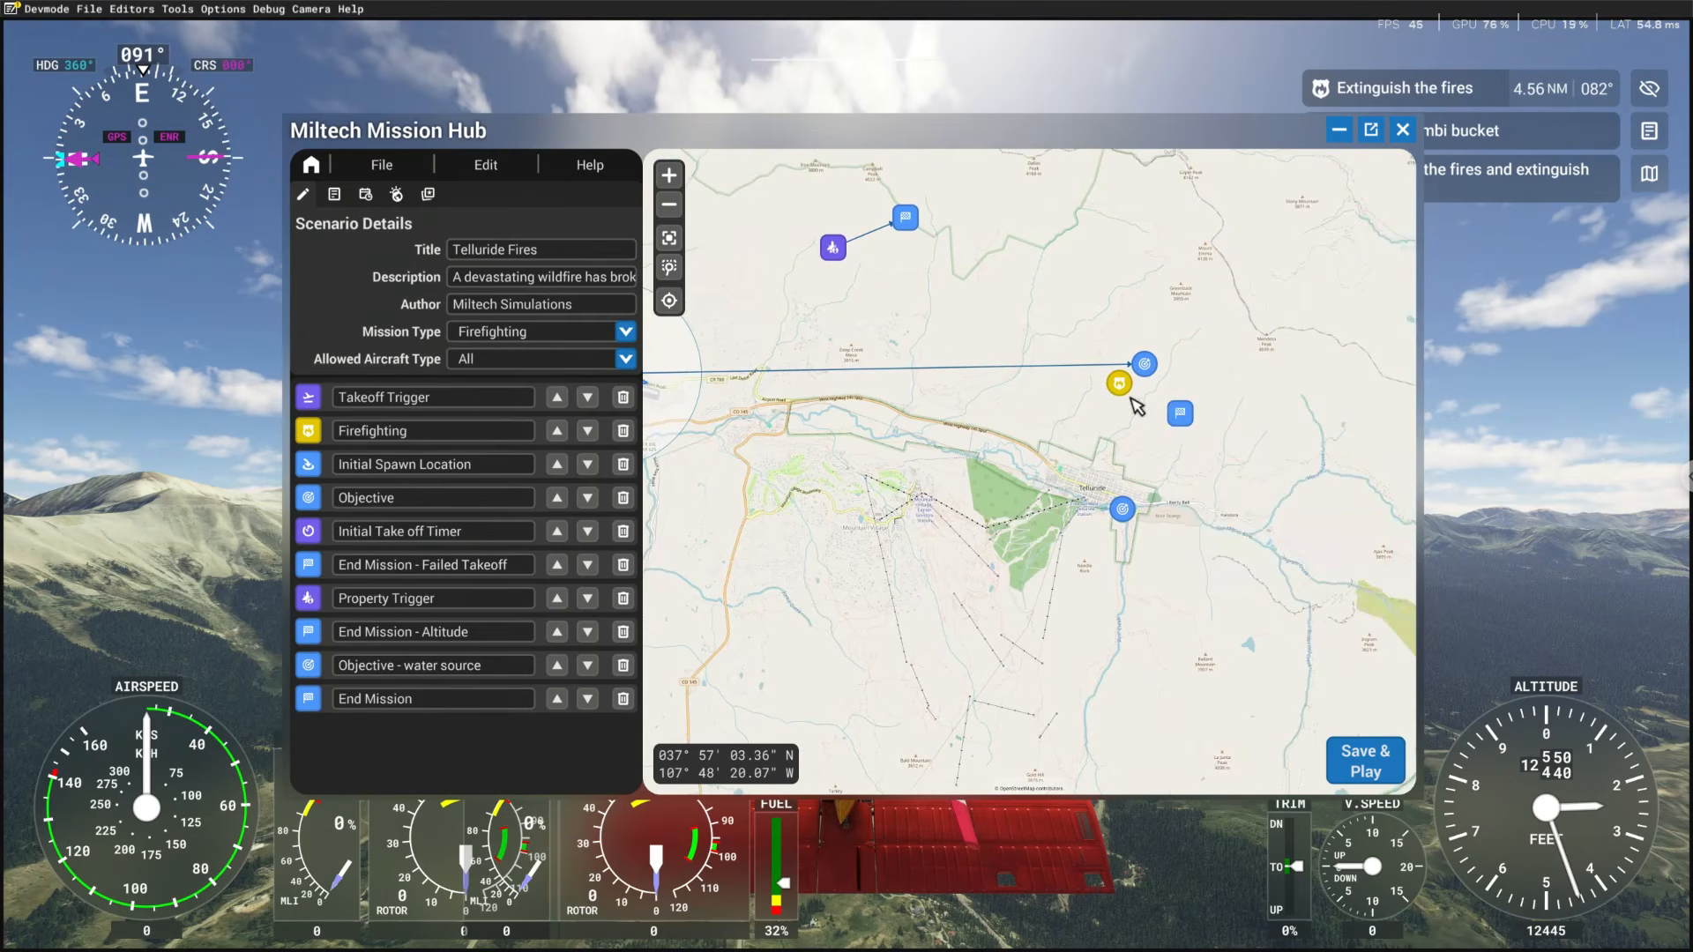
Link the Firefighting activity's Fires extinguished output to the new End Mission element as Mission Succesful
{"action": "mouse_move", "coordinate": [1130, 394]}
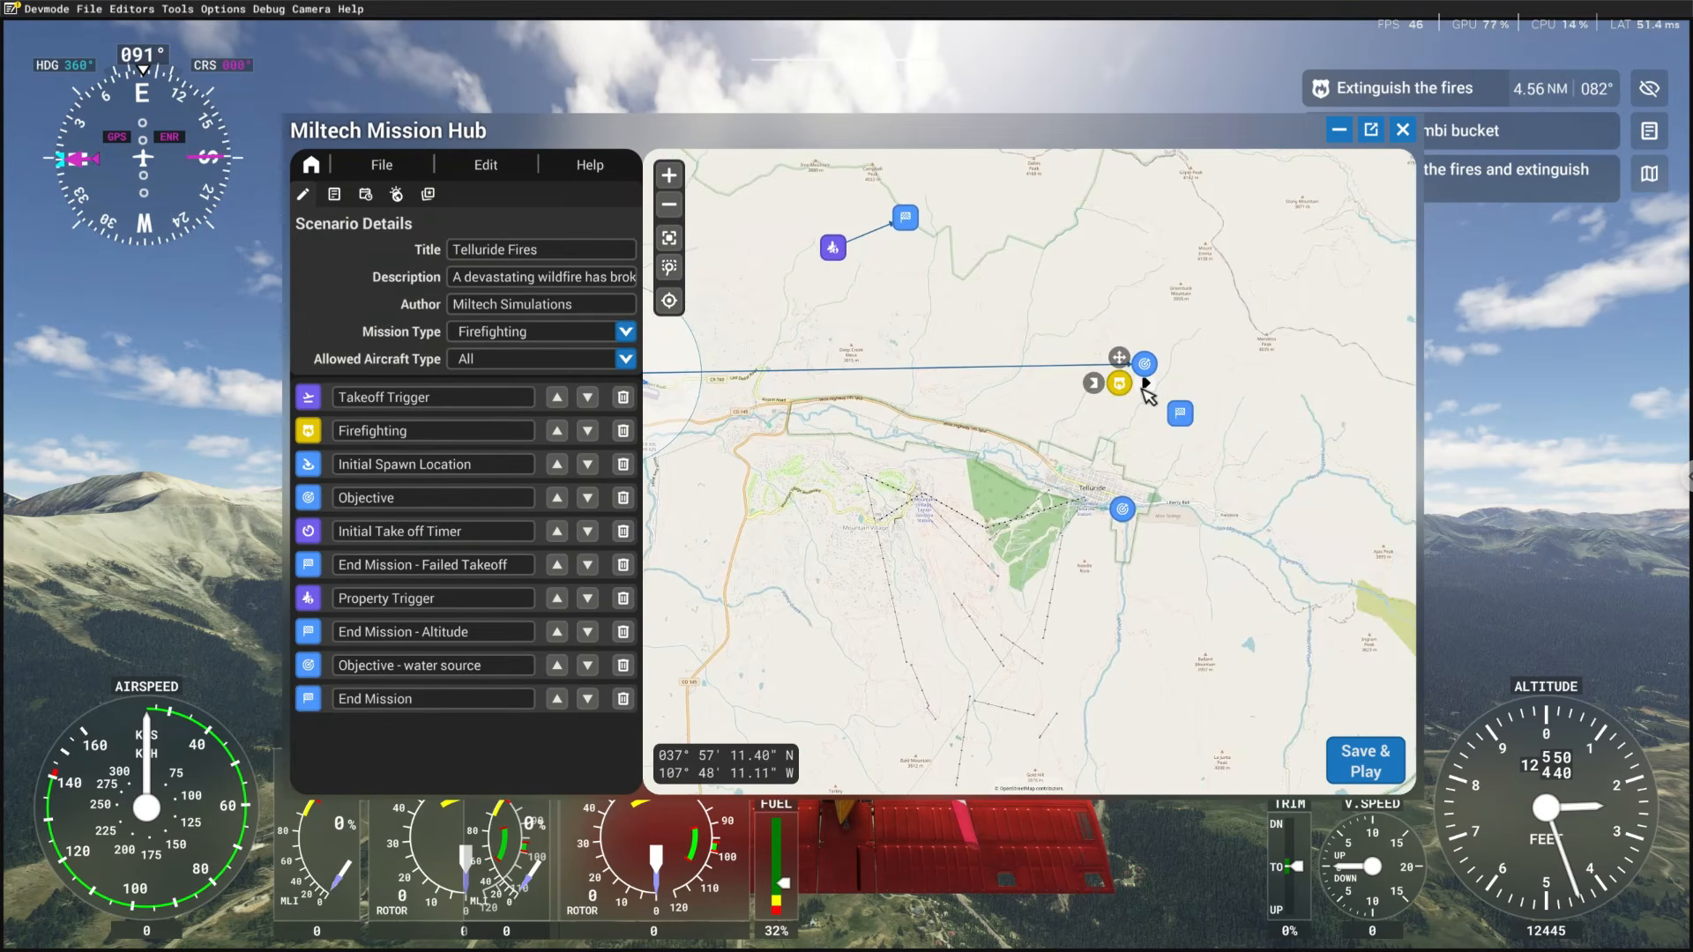
{"action": "left_click", "coordinate": [1145, 385]}
{"action": "mouse_move", "coordinate": [1212, 405]}
{"action": "left_click", "coordinate": [1278, 403]}
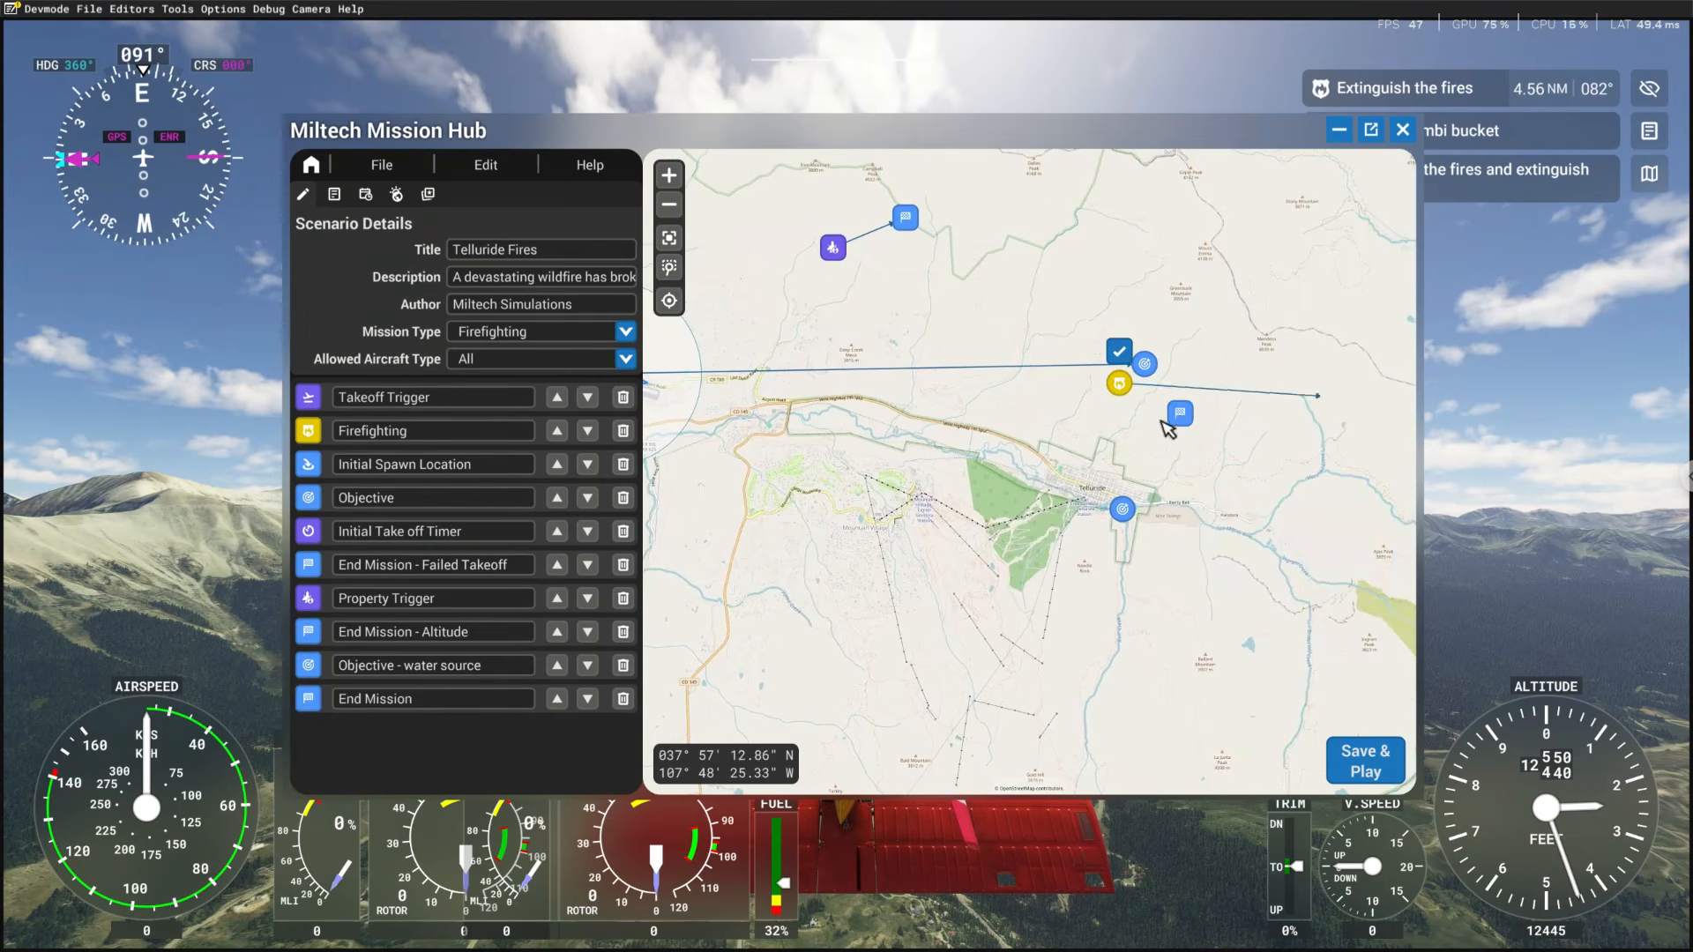
{"action": "left_click", "coordinate": [1180, 414]}
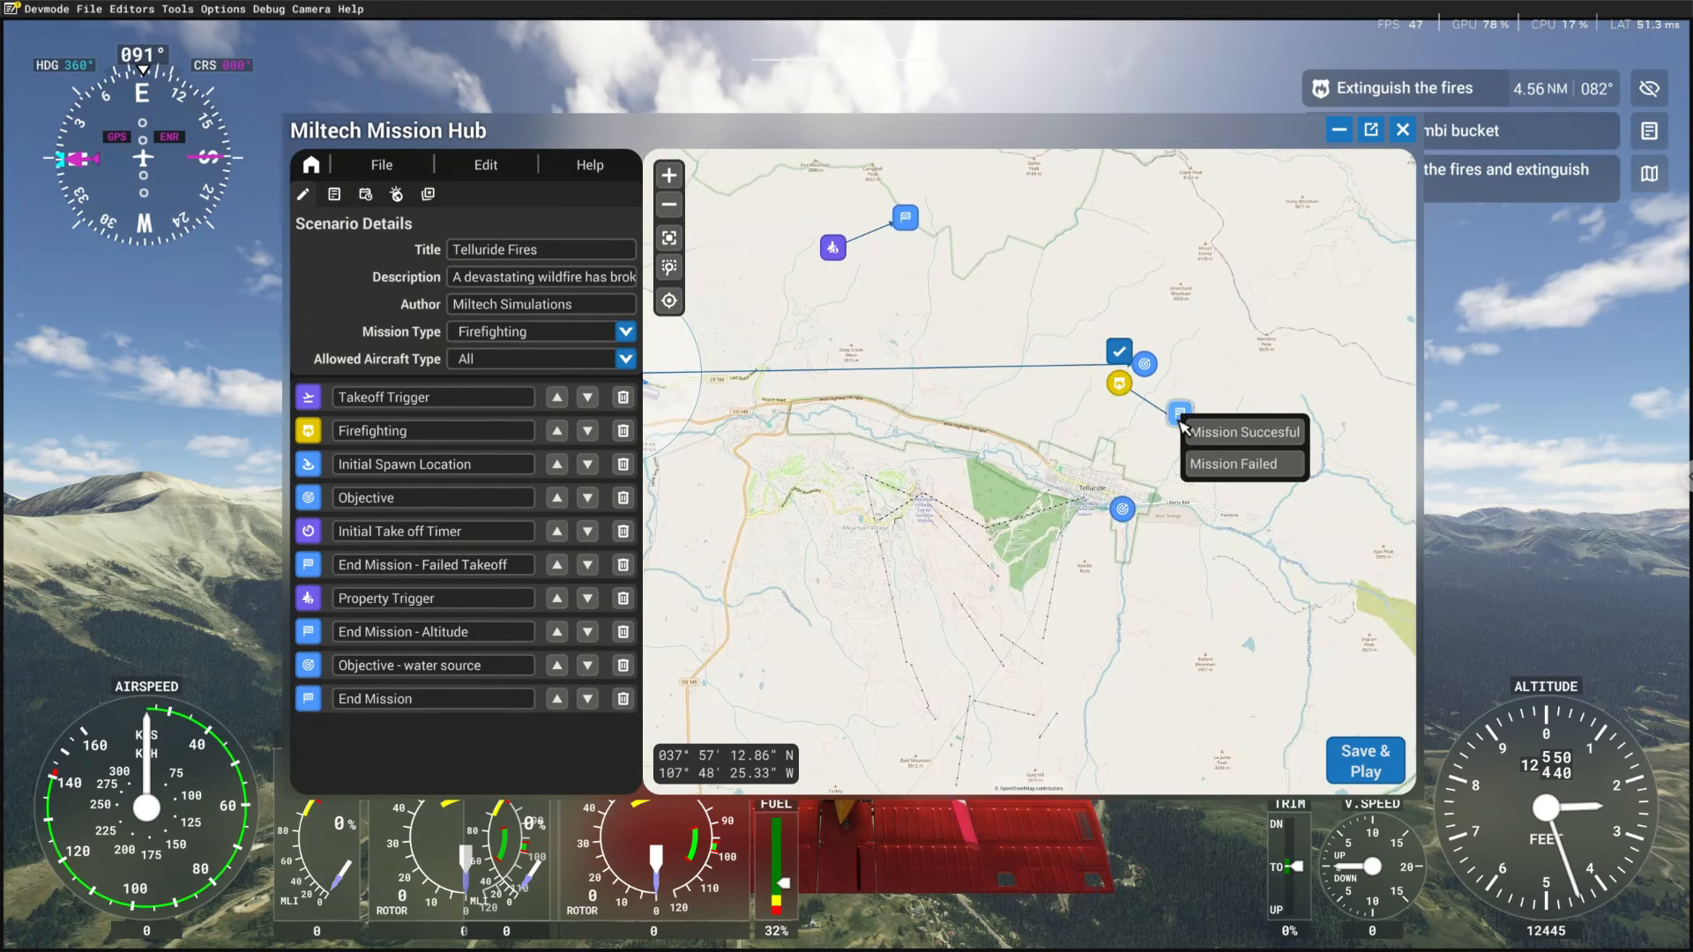
{"action": "left_click", "coordinate": [1256, 434]}
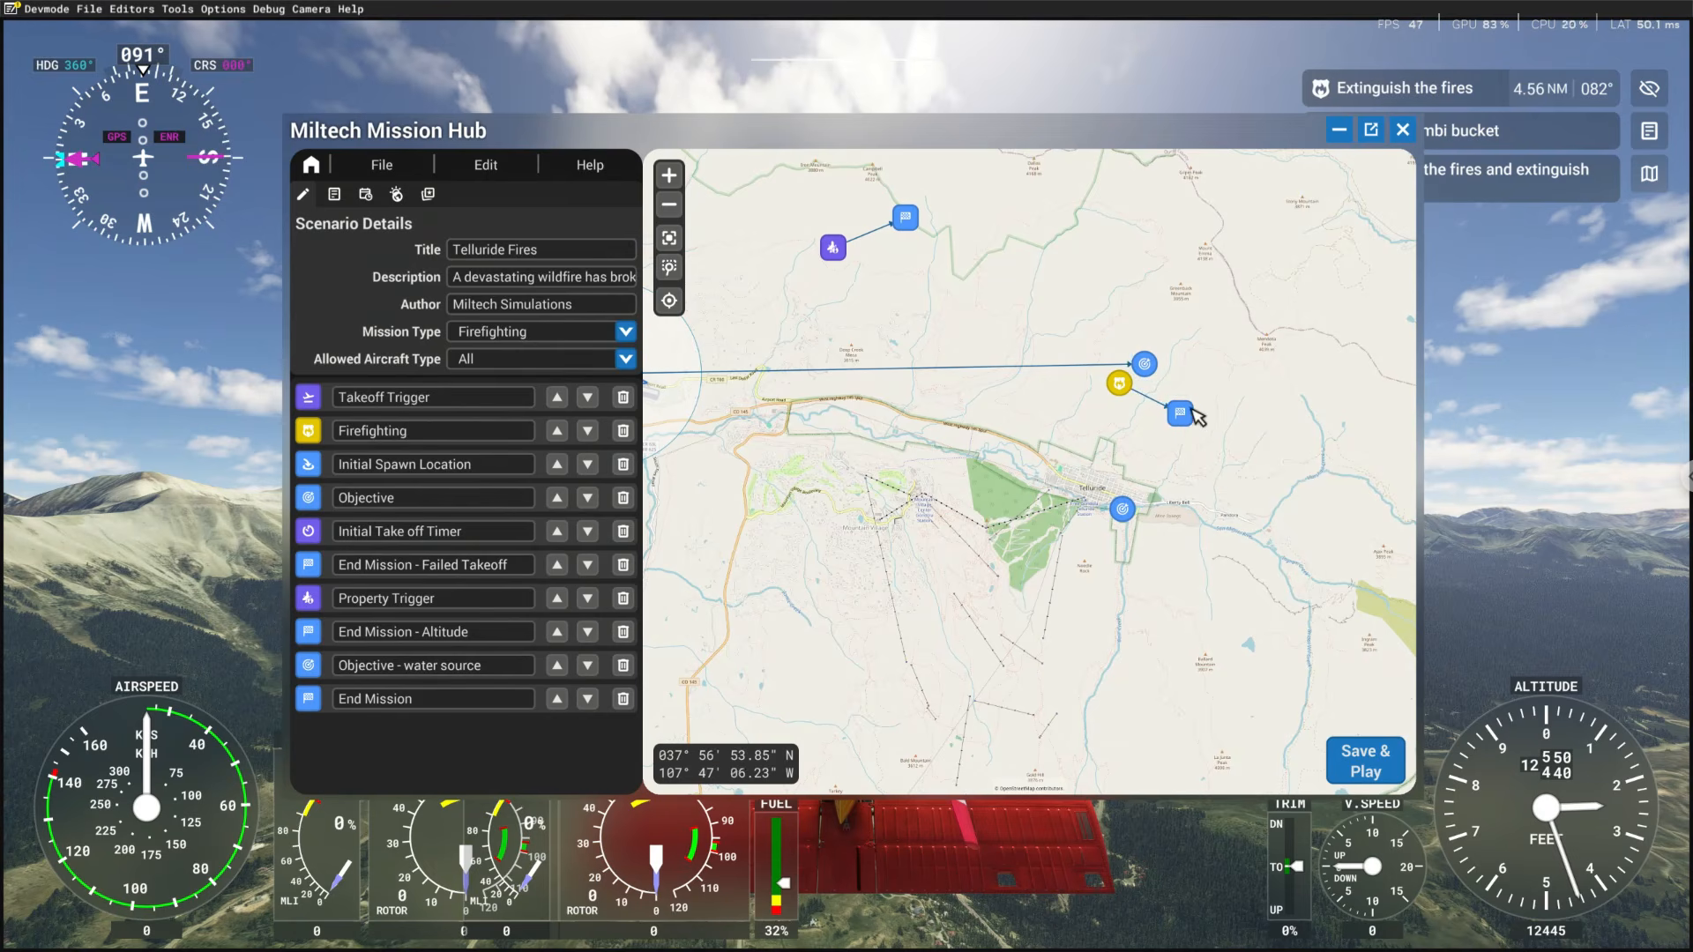
Set the Firefighting activity's Amount of Fires to 10 and change its Spawn Radius
{"action": "left_click", "coordinate": [1120, 384]}
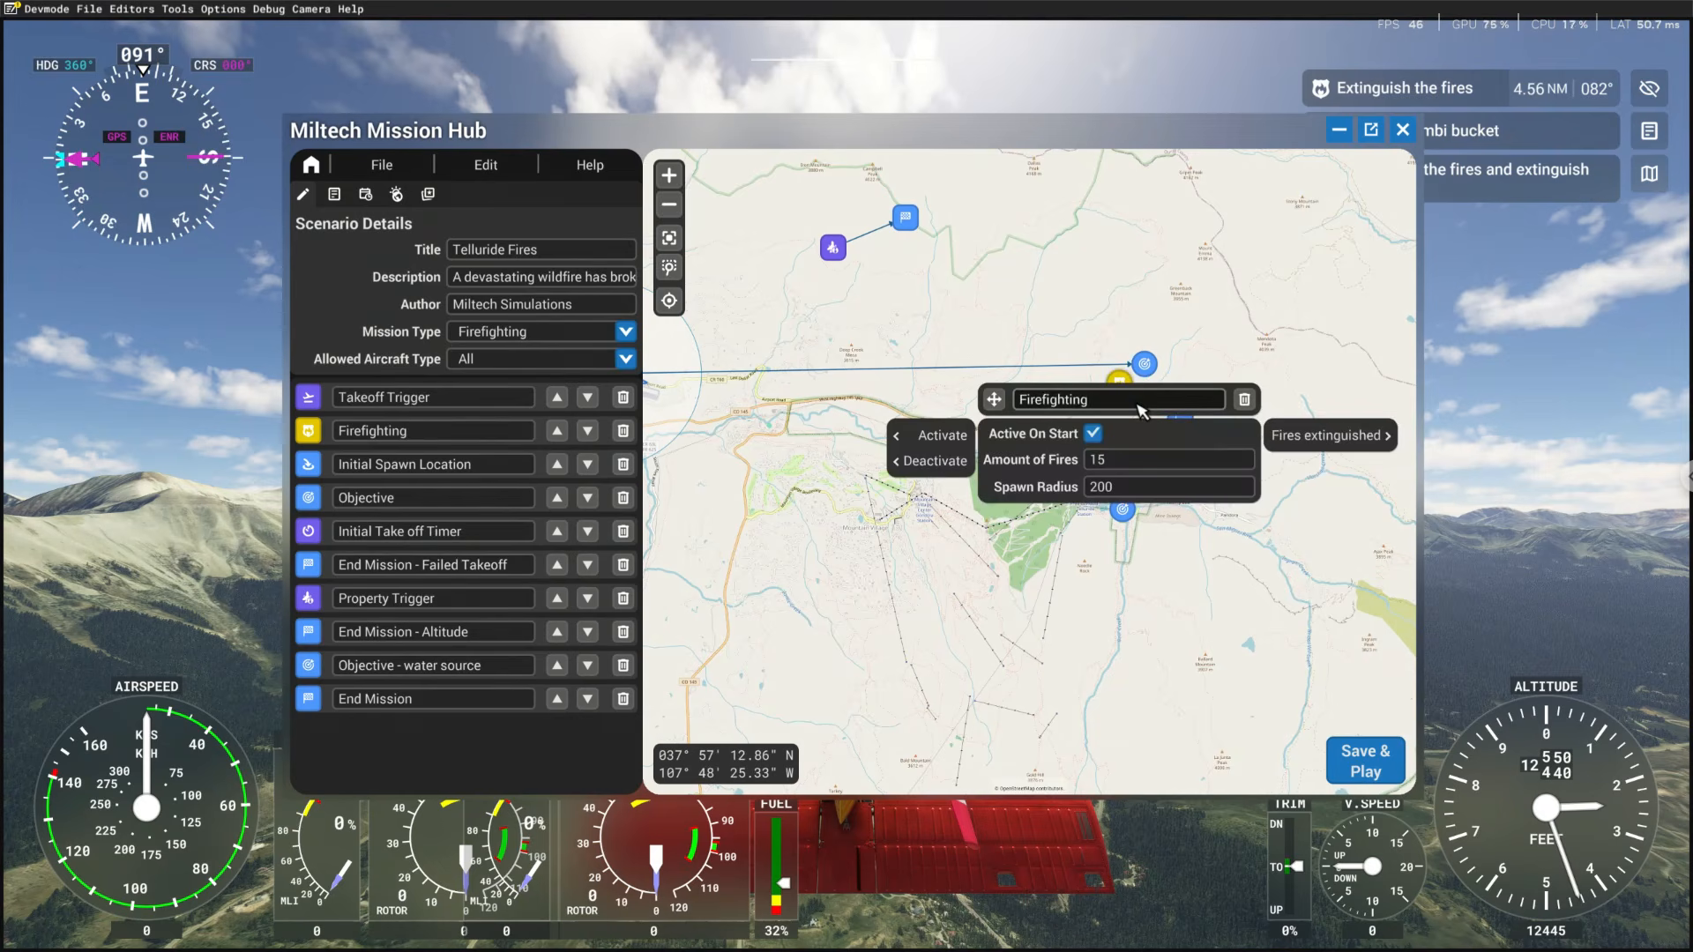
{"action": "left_click", "coordinate": [1125, 459]}
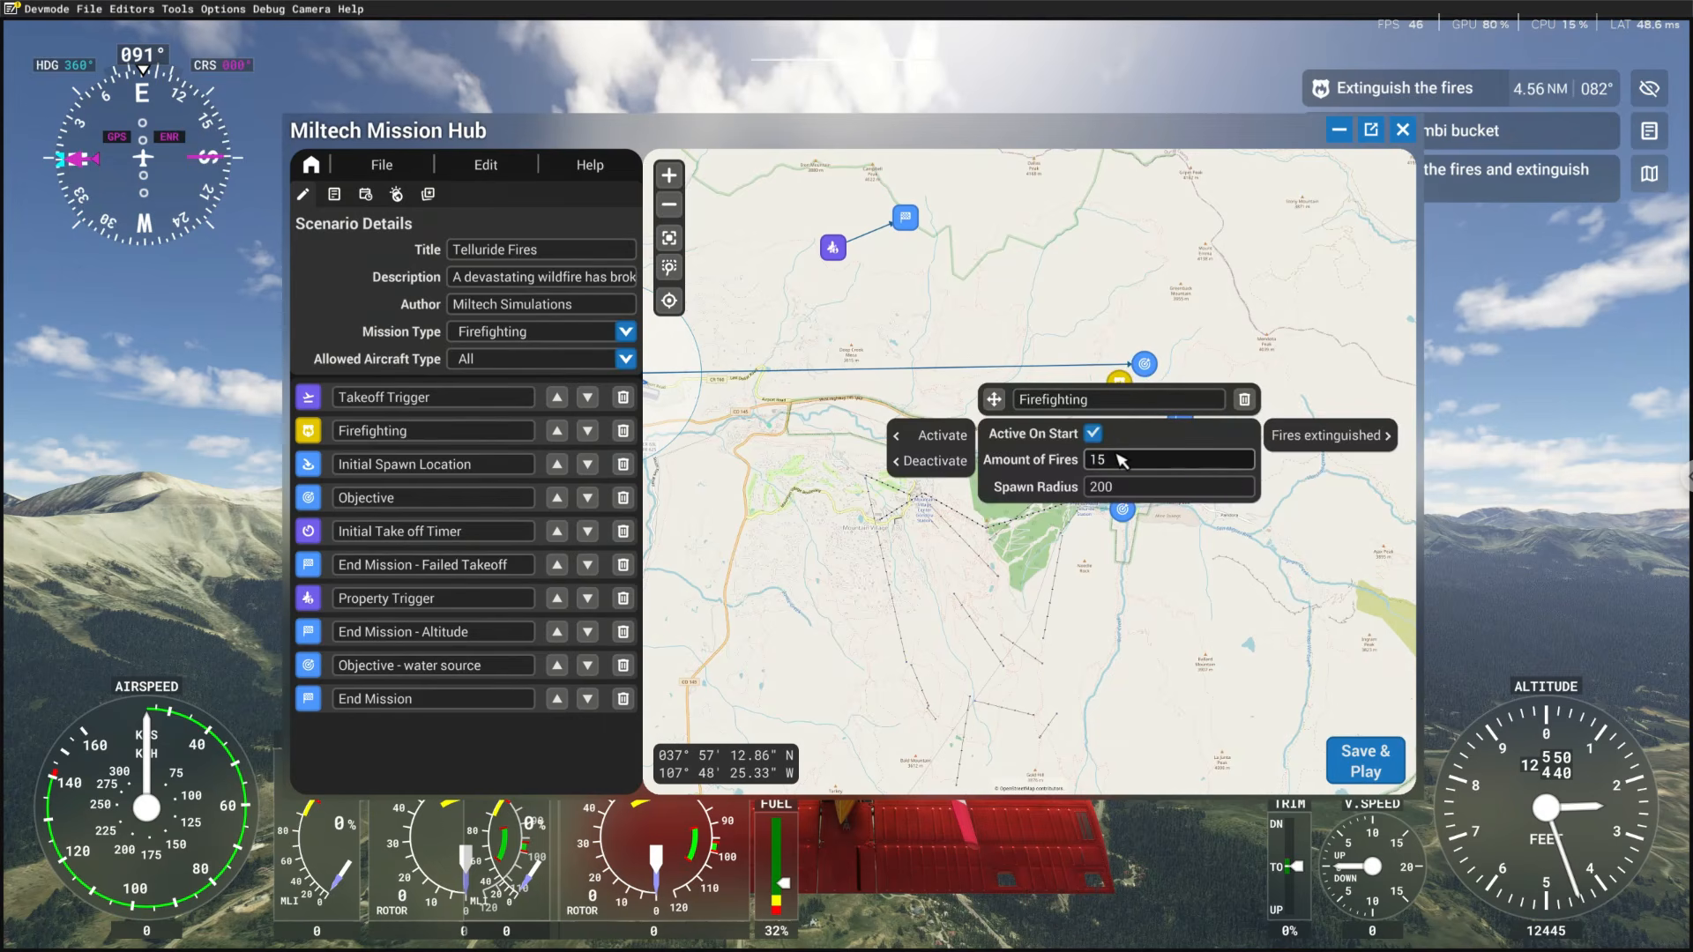
{"action": "key", "text": "BackSpace"}
{"action": "type", "text": "0"}
{"action": "left_click", "coordinate": [1121, 487]}
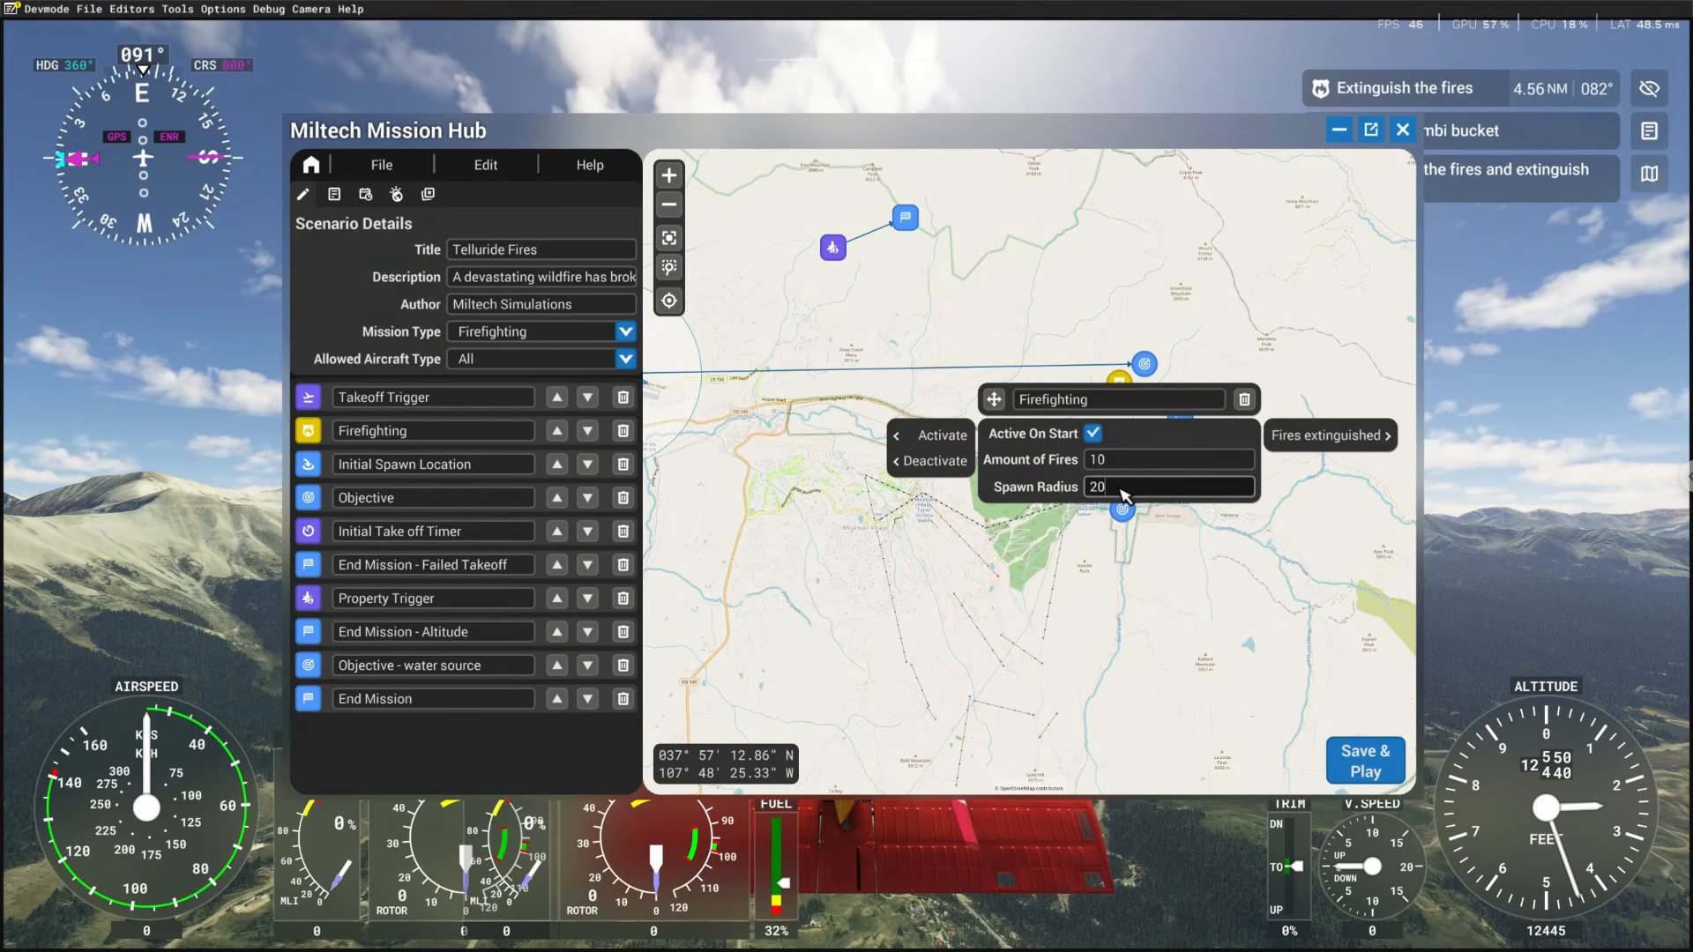
{"action": "key", "text": "BackSpace"}
{"action": "key", "text": "BackSpace"}
{"action": "type", "text": "1"}
{"action": "left_click", "coordinate": [1295, 333]}
{"action": "mouse_move", "coordinate": [1135, 401]}
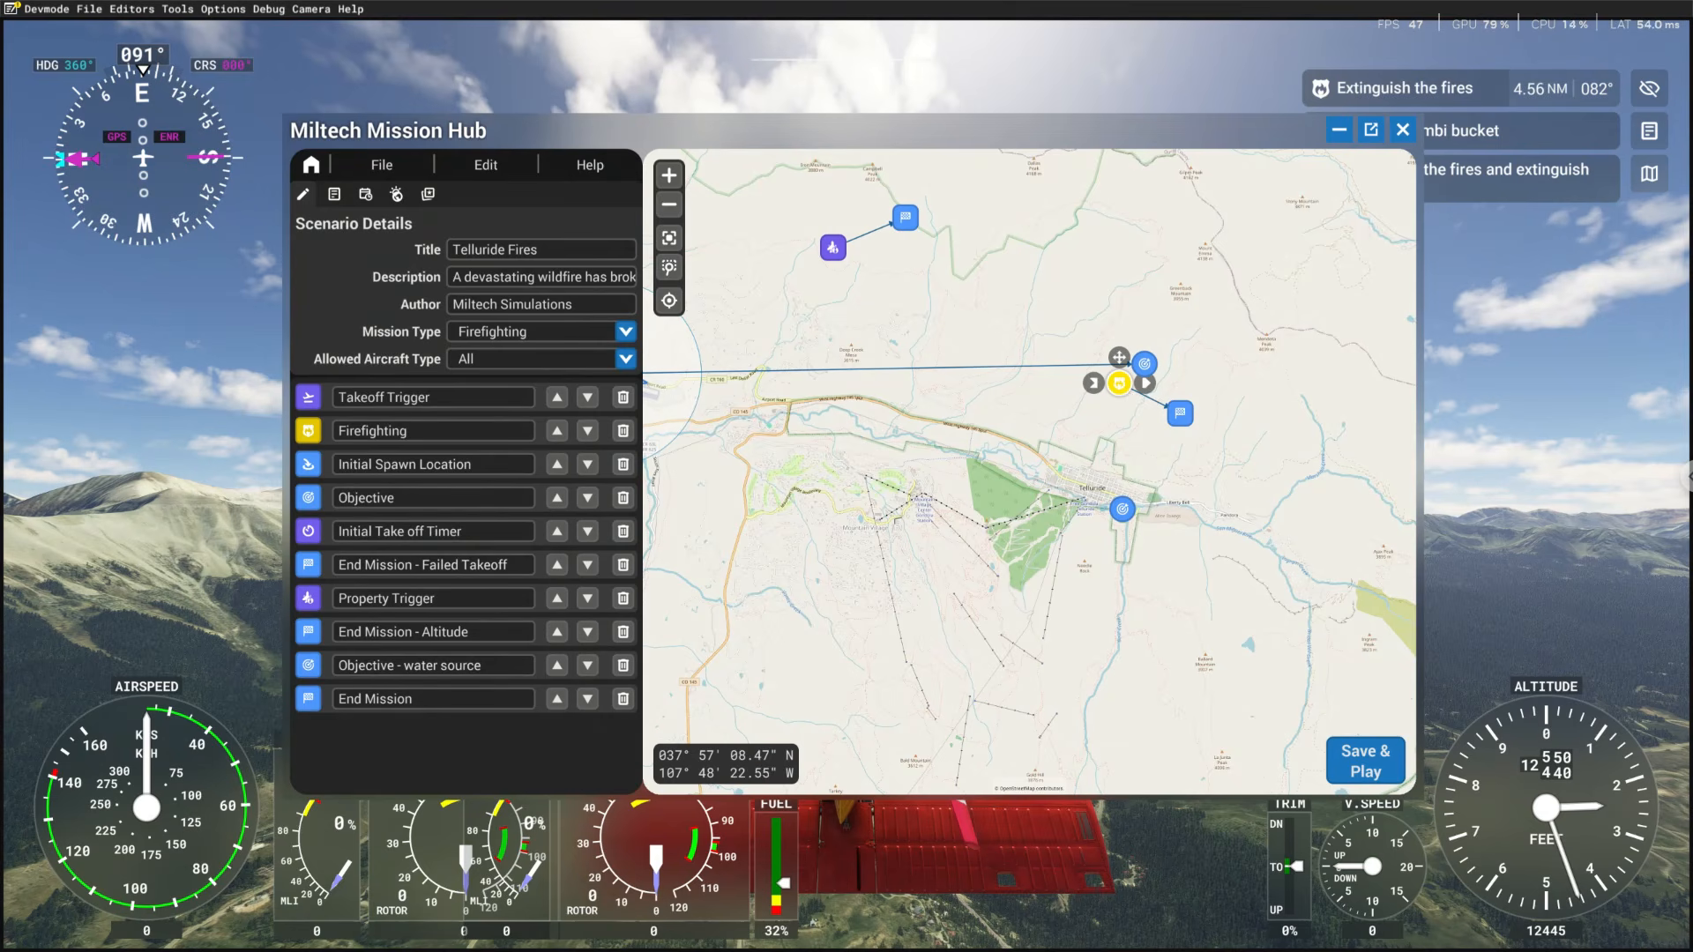
Set the message of the End Mission element linked to the fires to "Congrats! You have extinguished the wildfire."
{"action": "left_click", "coordinate": [1180, 413]}
{"action": "left_click", "coordinate": [1196, 468]}
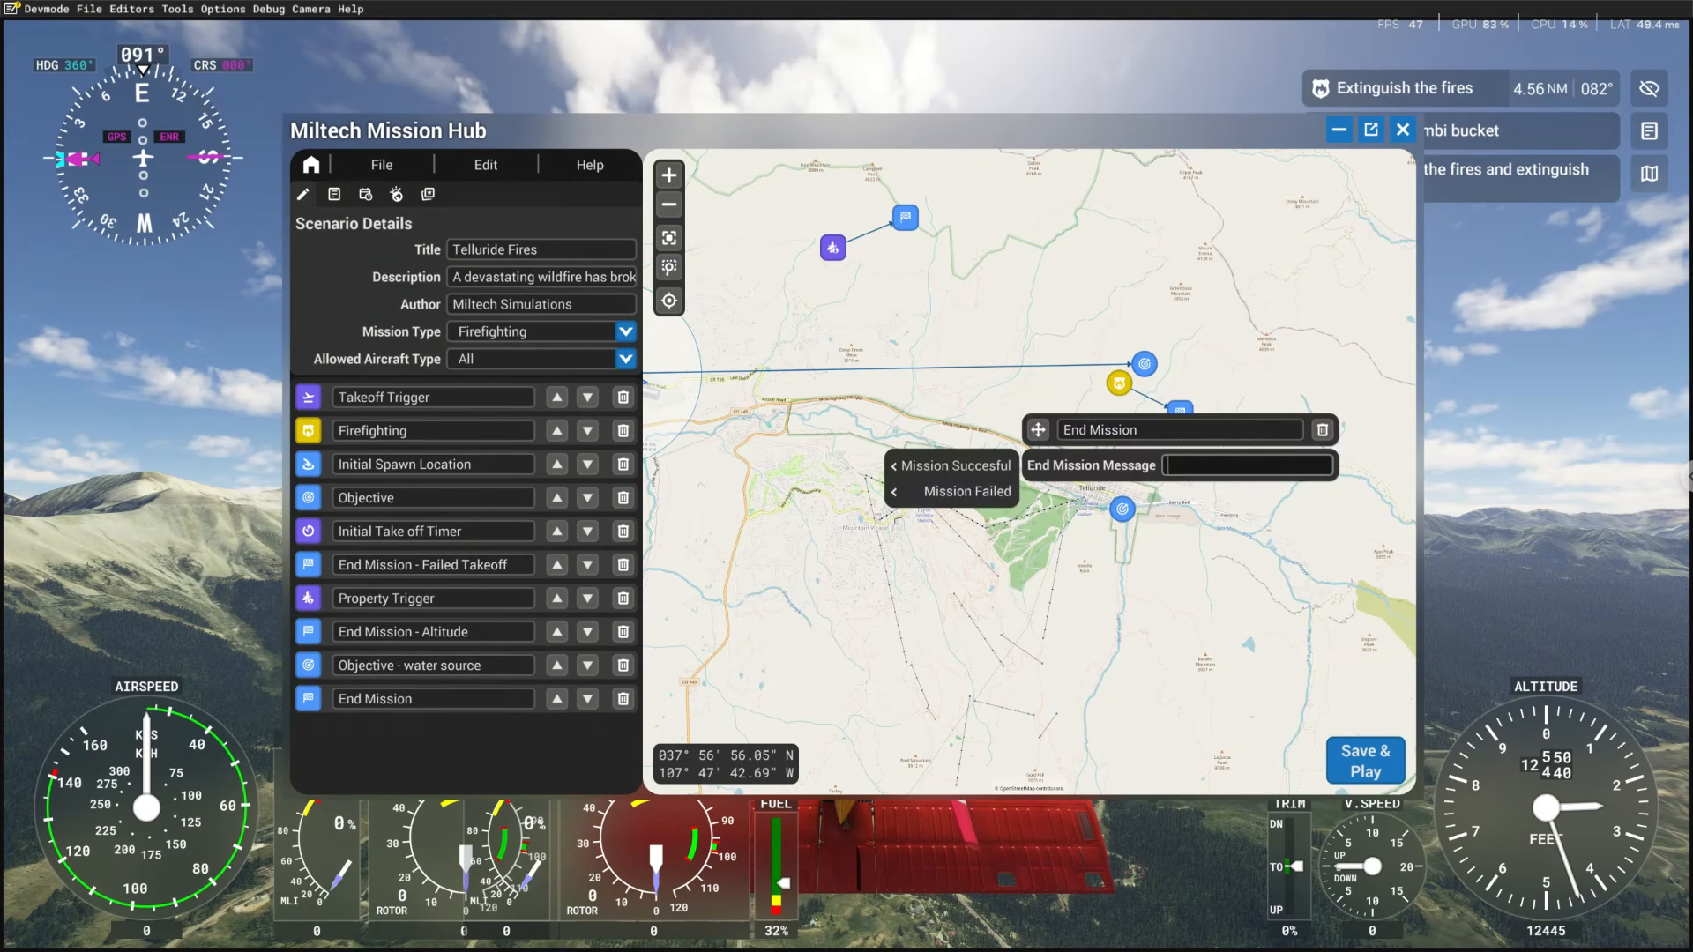
{"action": "type", "text": "Cont"}
{"action": "type", "text": "grats! You have "}
{"action": "type", "text": "extinguished"}
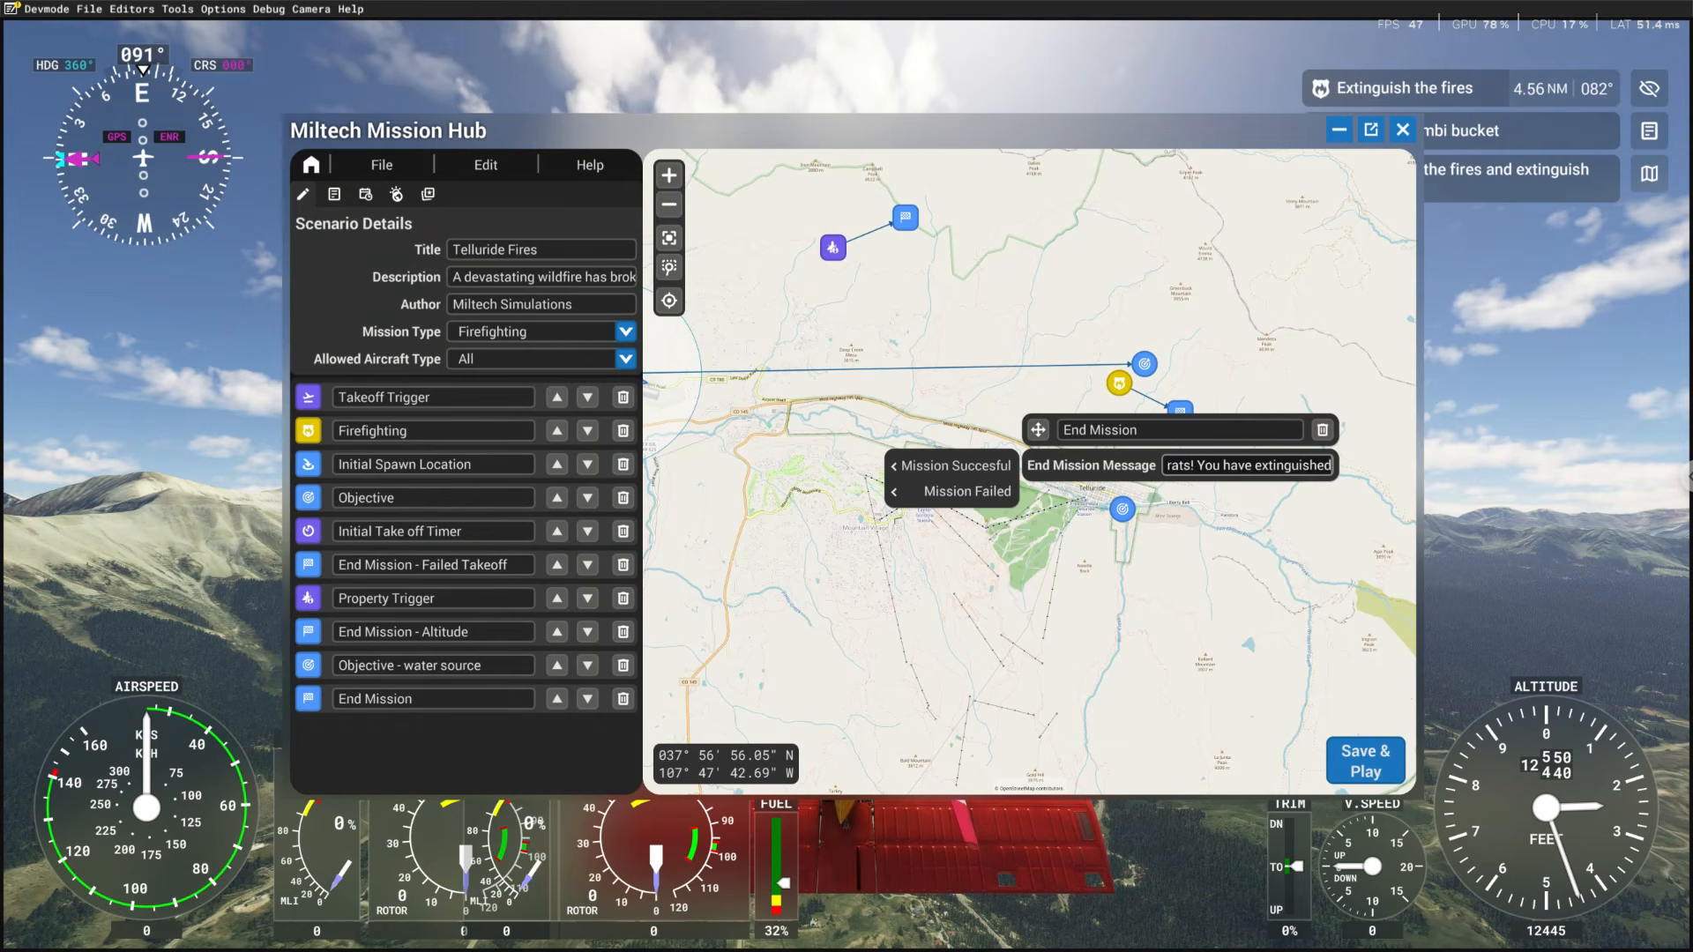
{"action": "type", "text": " the wildfire."}
{"action": "left_click", "coordinate": [1219, 580]}
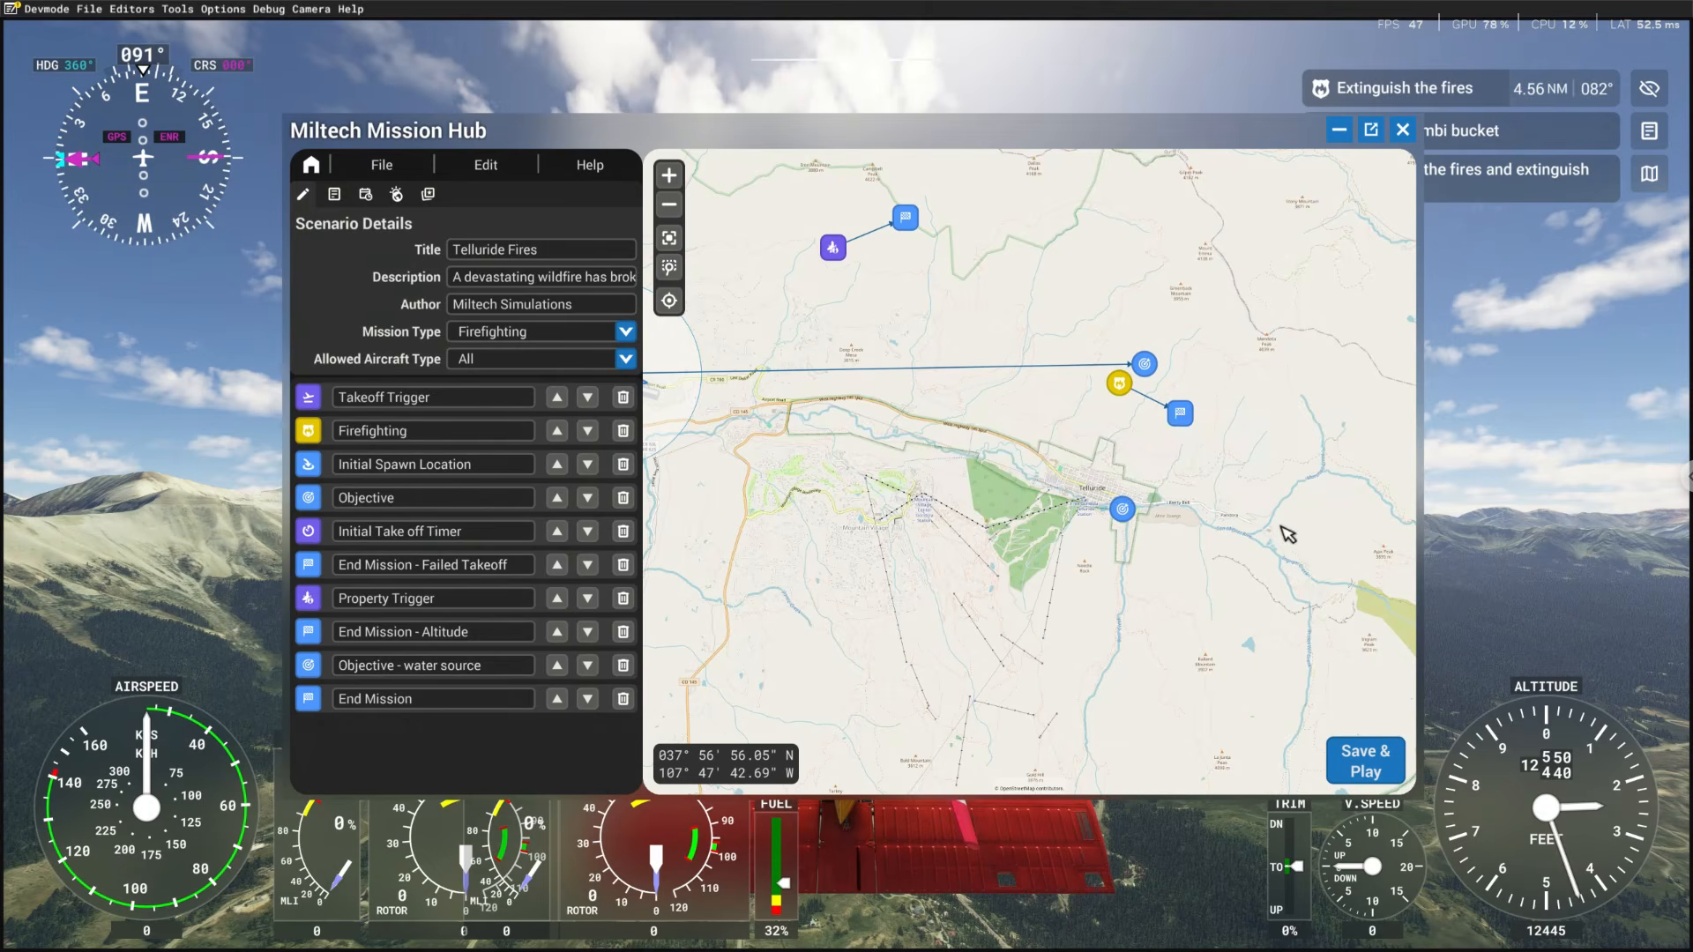
Review the linked mission elements on the map and the categories of elements available for adding
{"action": "scroll", "coordinate": [1309, 467], "scroll_direction": "down", "scroll_amount": 1}
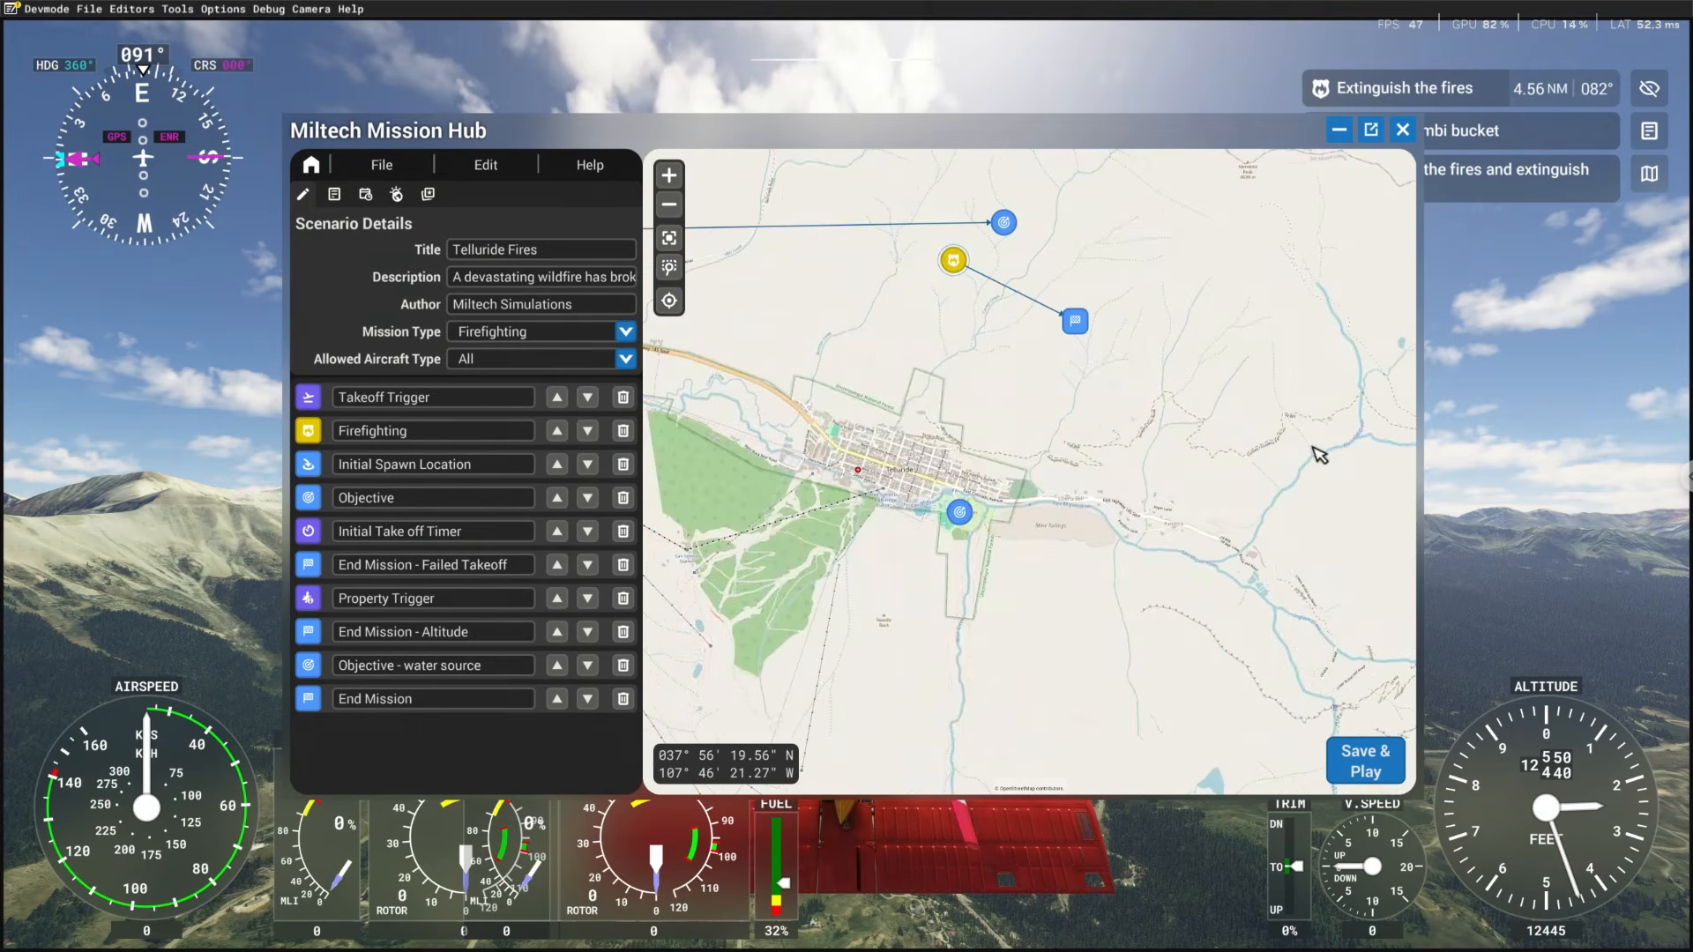
{"action": "scroll", "coordinate": [1319, 454], "scroll_direction": "down", "scroll_amount": 1}
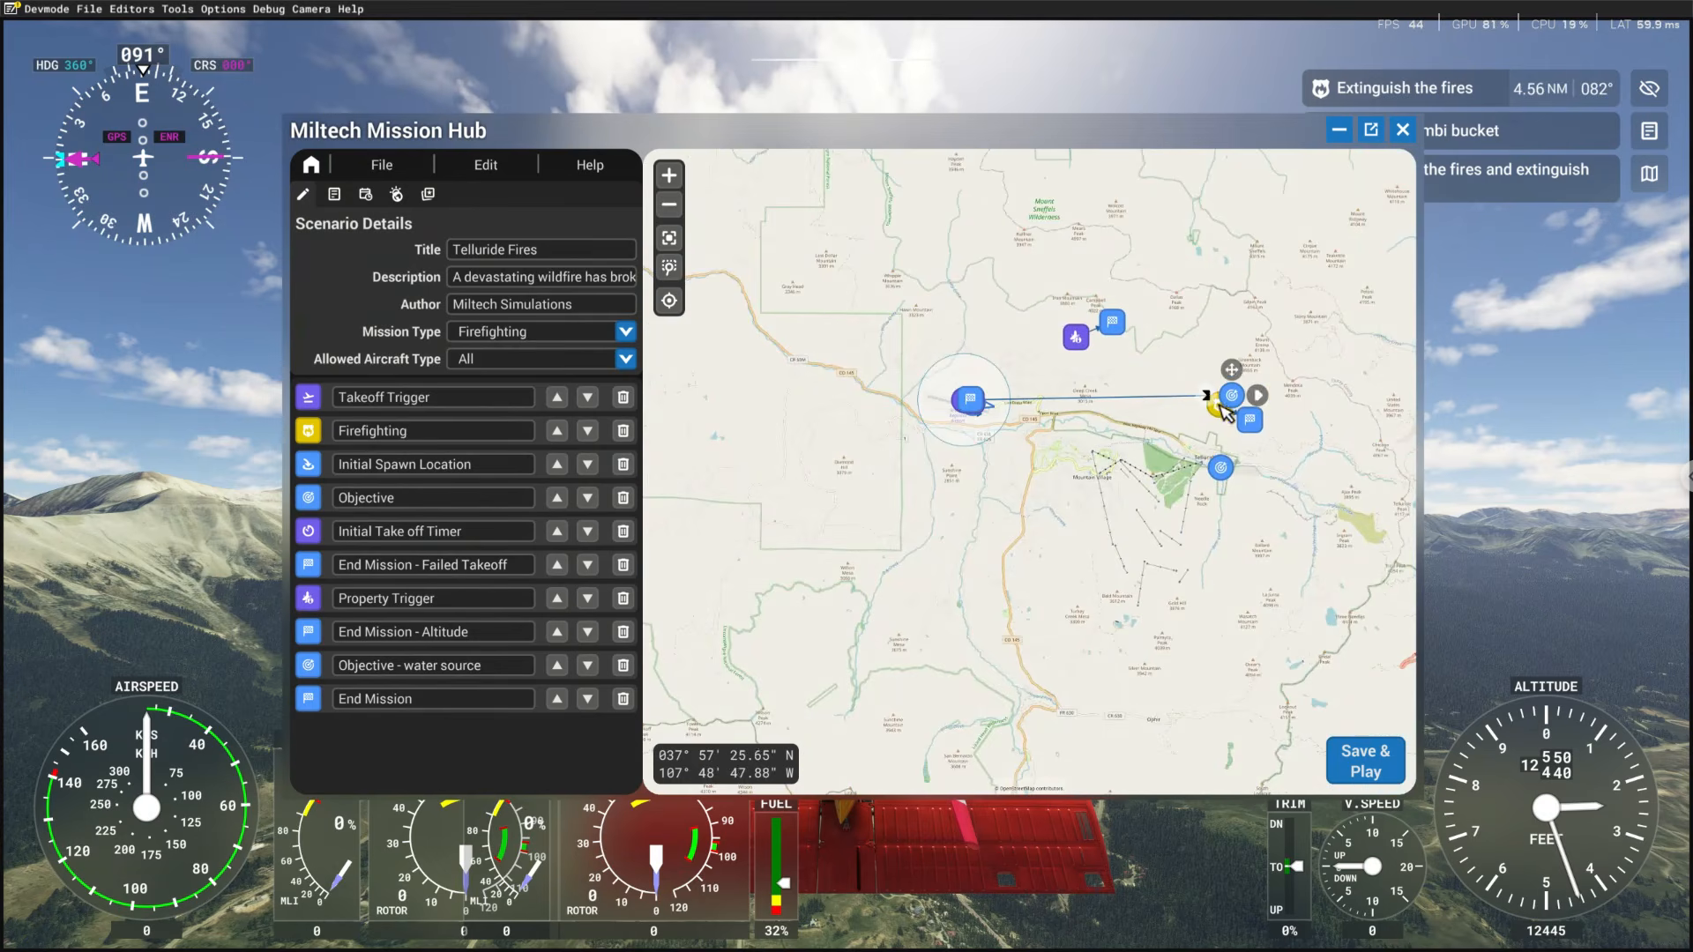
{"action": "scroll", "coordinate": [1217, 399], "scroll_direction": "up", "scroll_amount": 1}
{"action": "mouse_move", "coordinate": [1301, 451]}
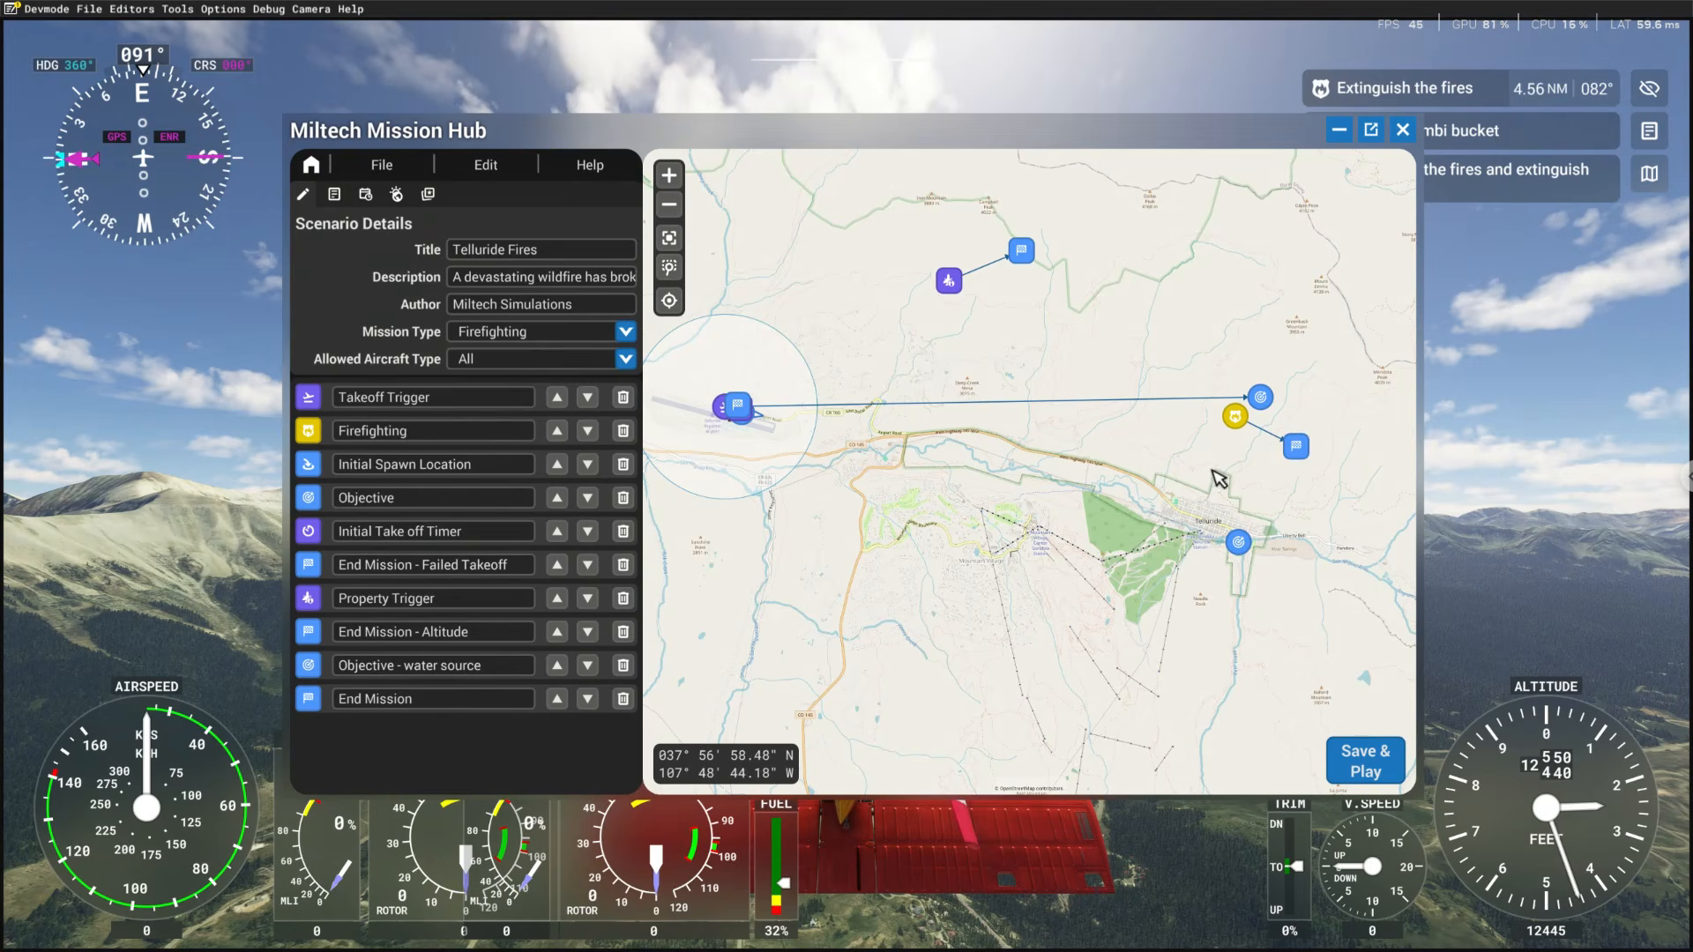
{"action": "right_click", "coordinate": [1026, 457]}
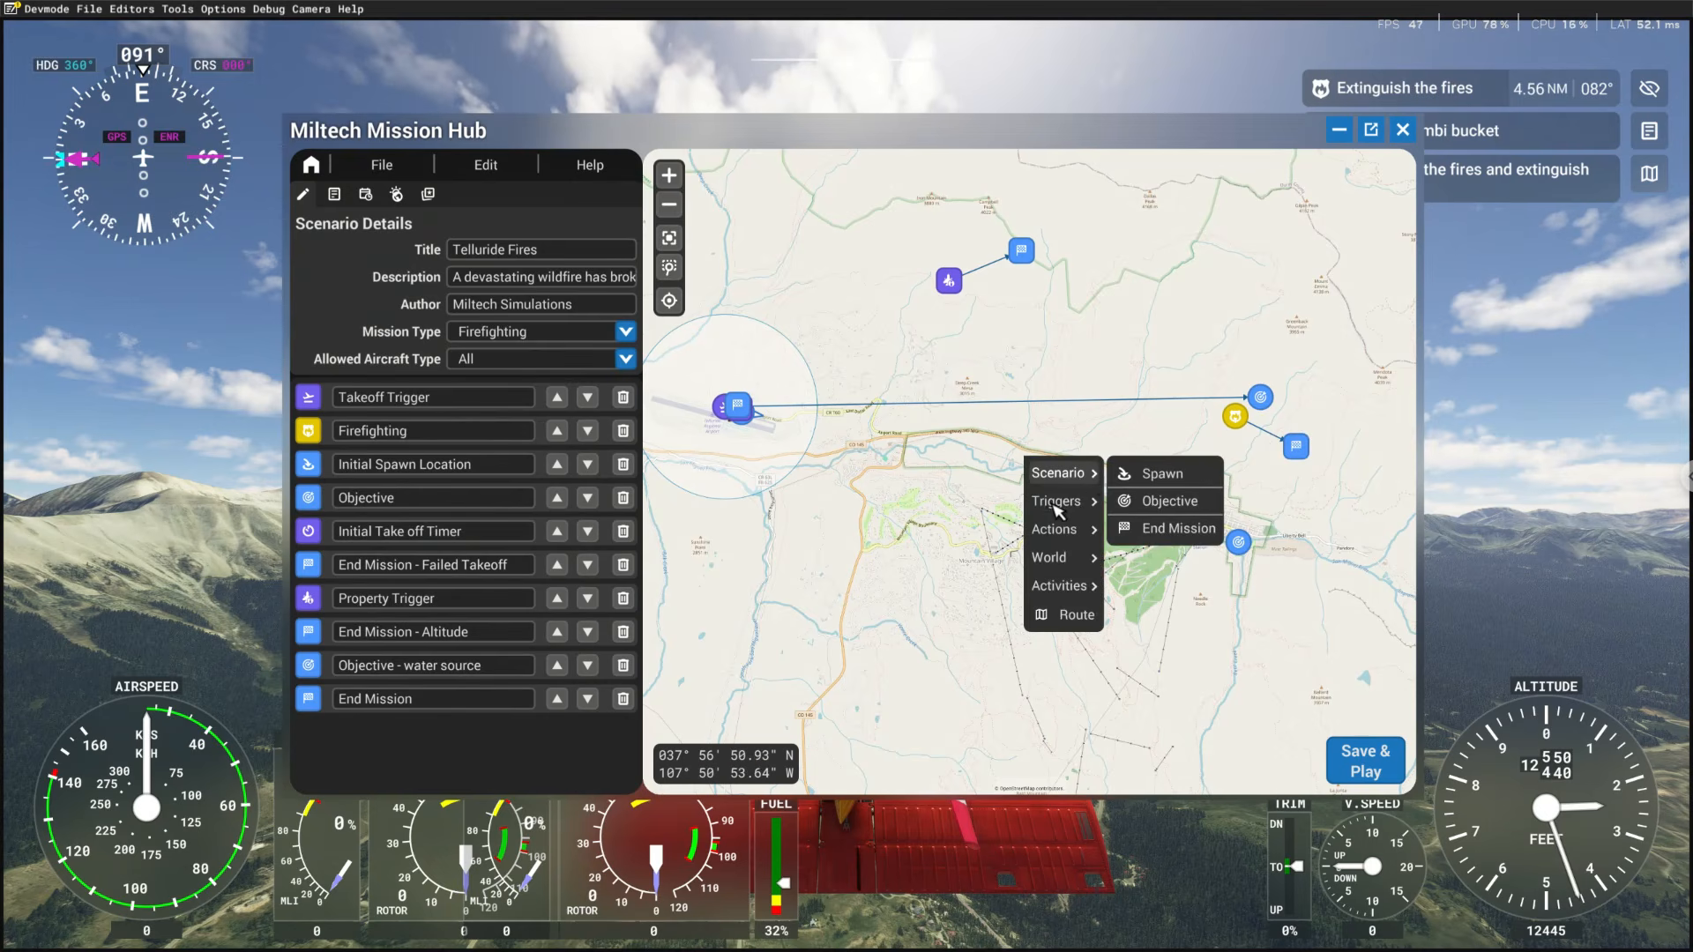
{"action": "mouse_move", "coordinate": [1056, 508]}
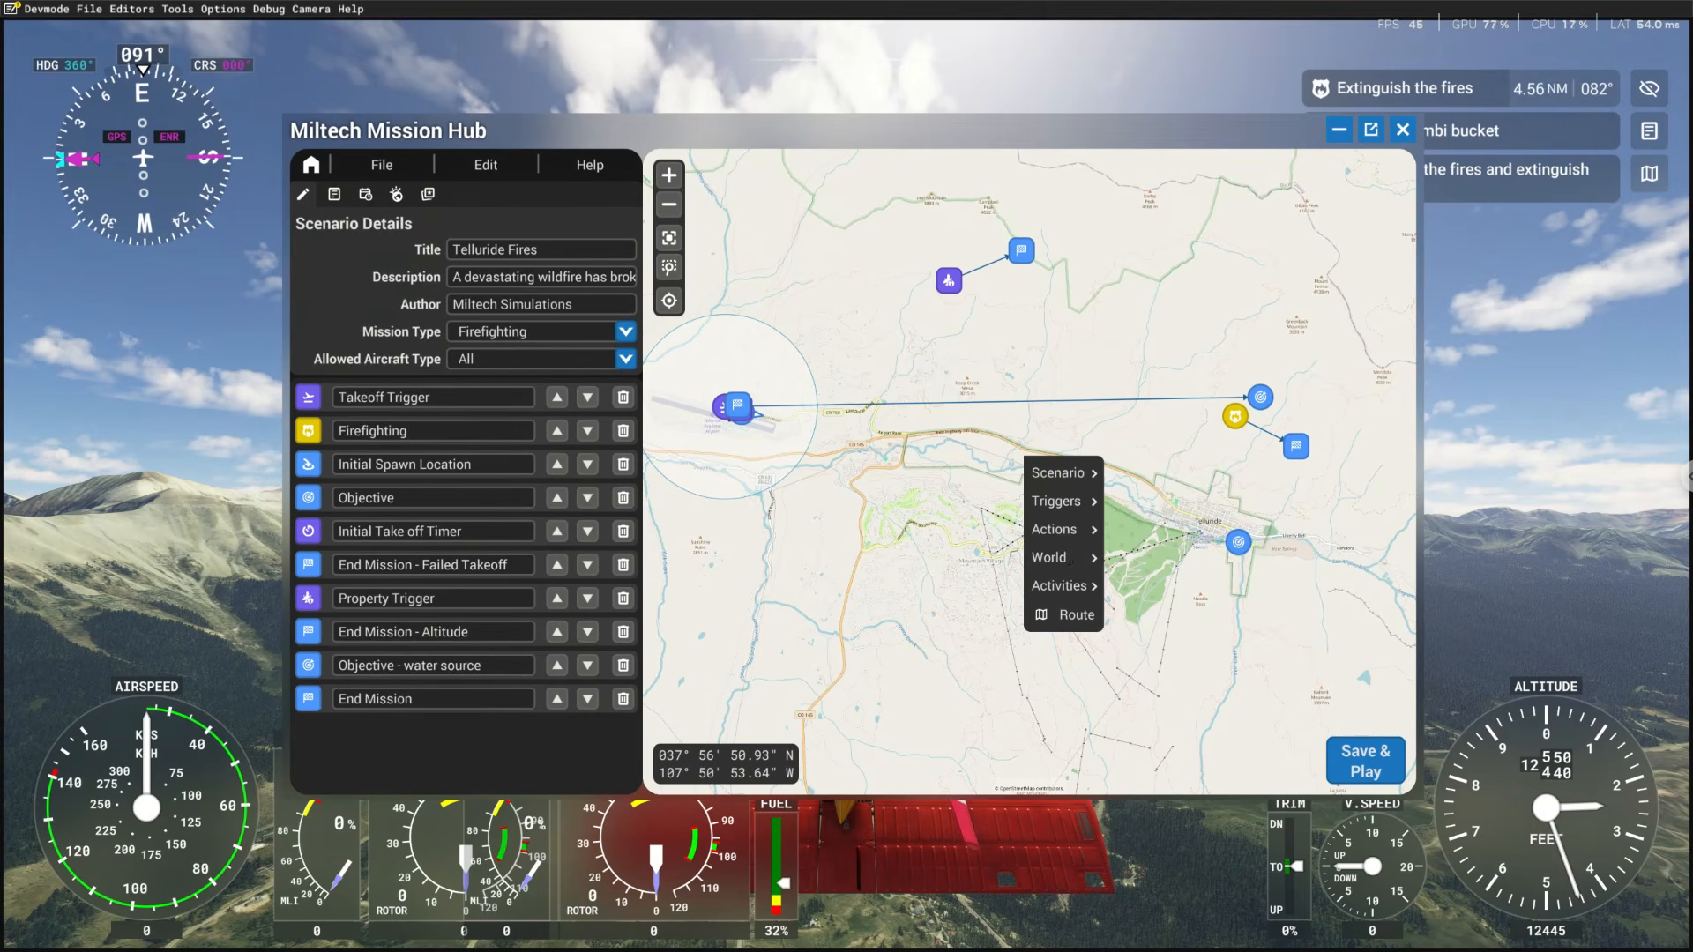
{"action": "mouse_move", "coordinate": [1076, 567]}
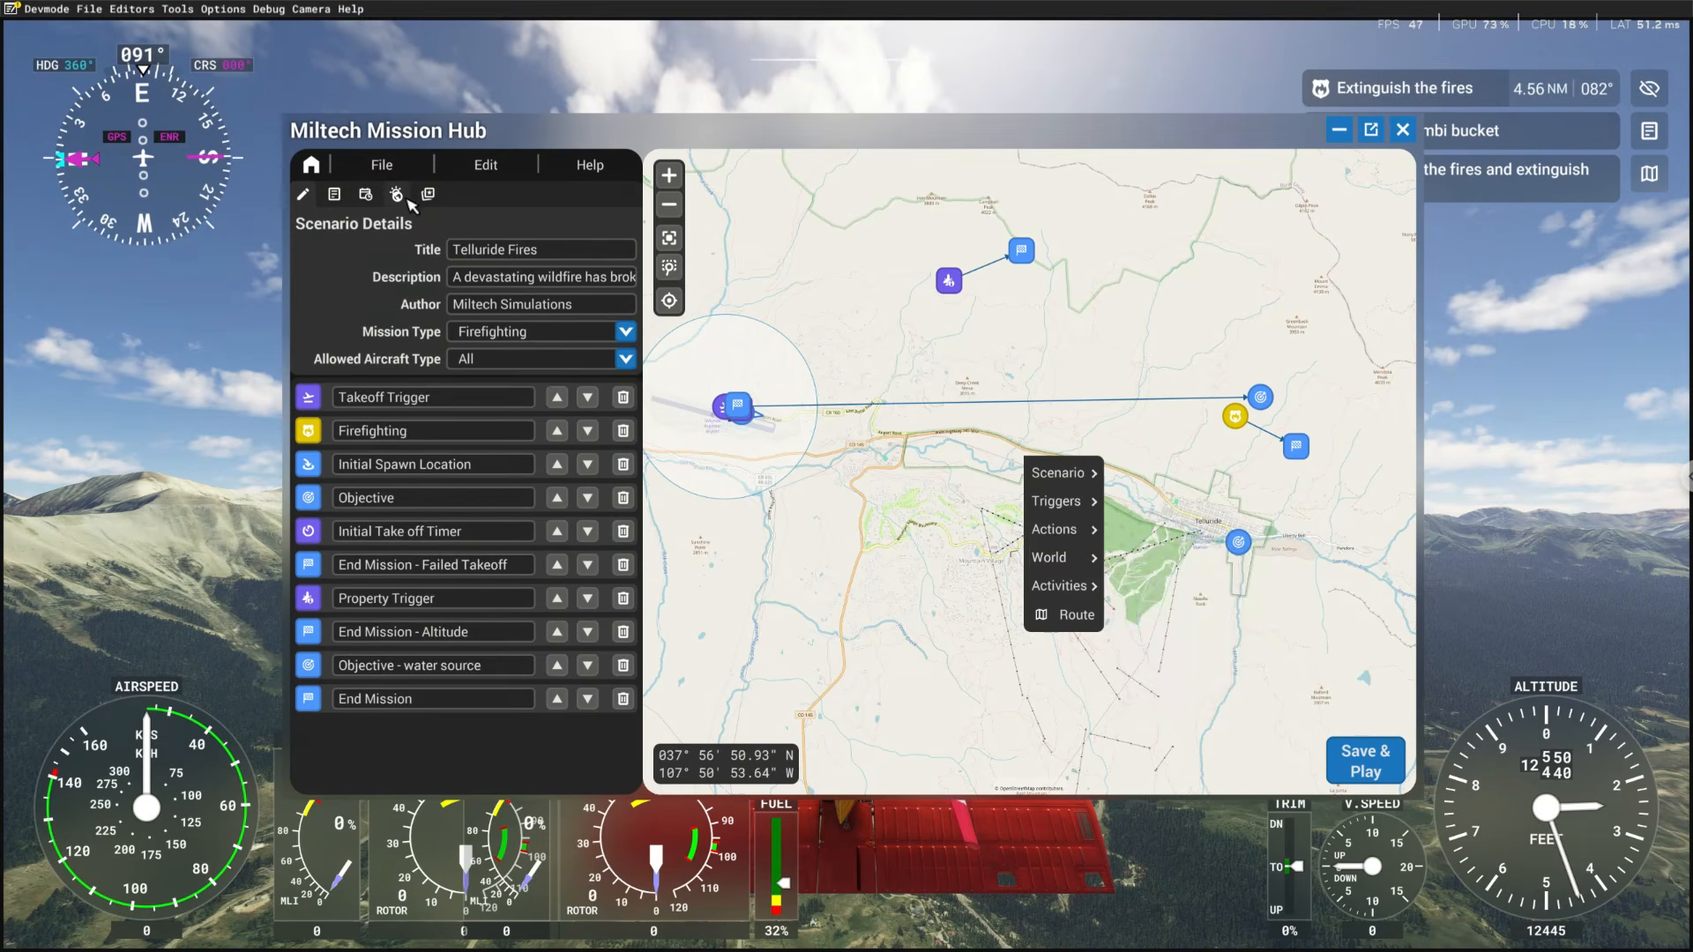
{"action": "left_click", "coordinate": [908, 624]}
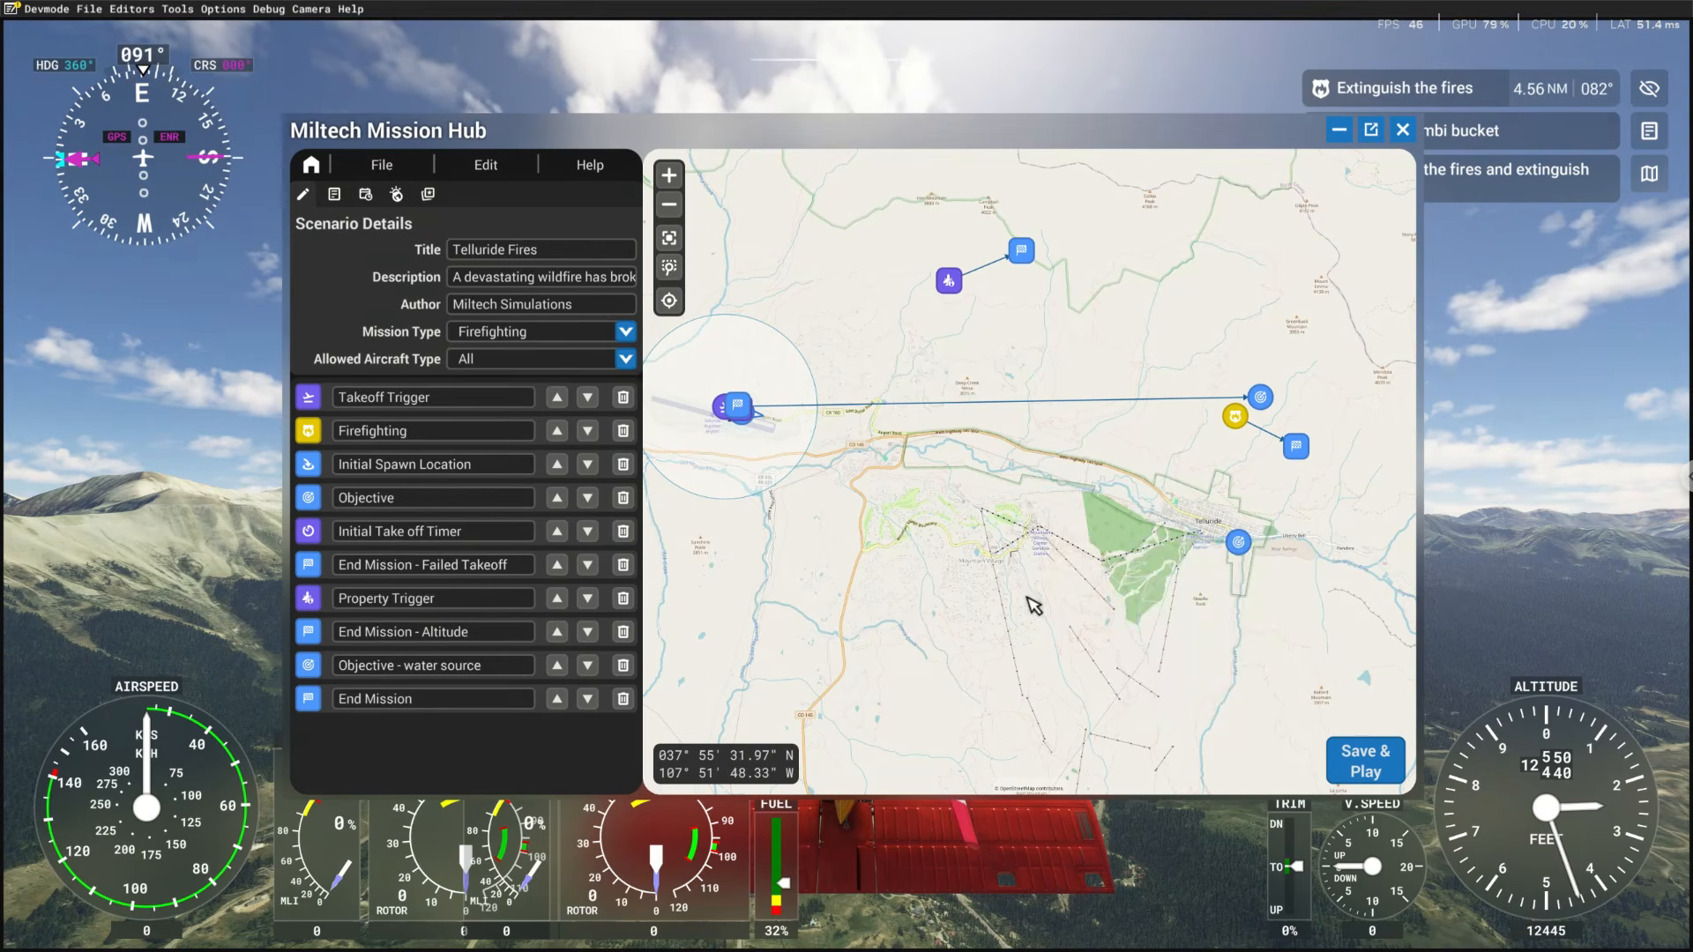
{"action": "left_click_drag", "start_coordinate": [970, 572], "coordinate": [1034, 606]}
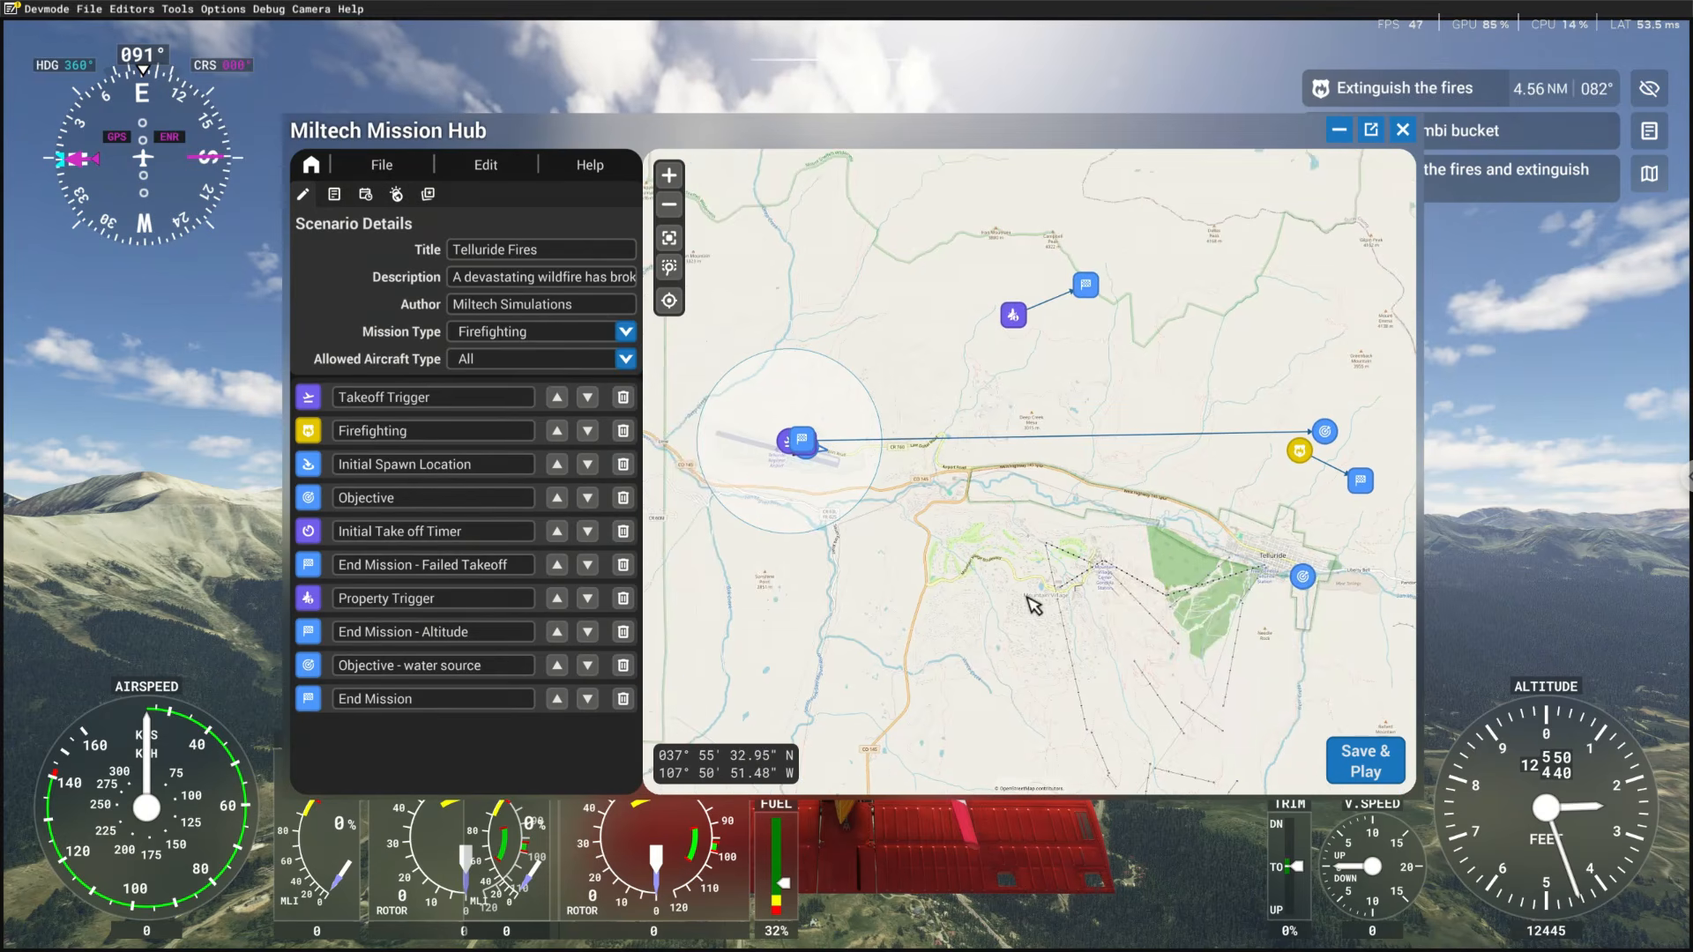
Save and launch the Telluride Fires scenario, and start the flight in the helicopter
{"action": "left_click", "coordinate": [1366, 764]}
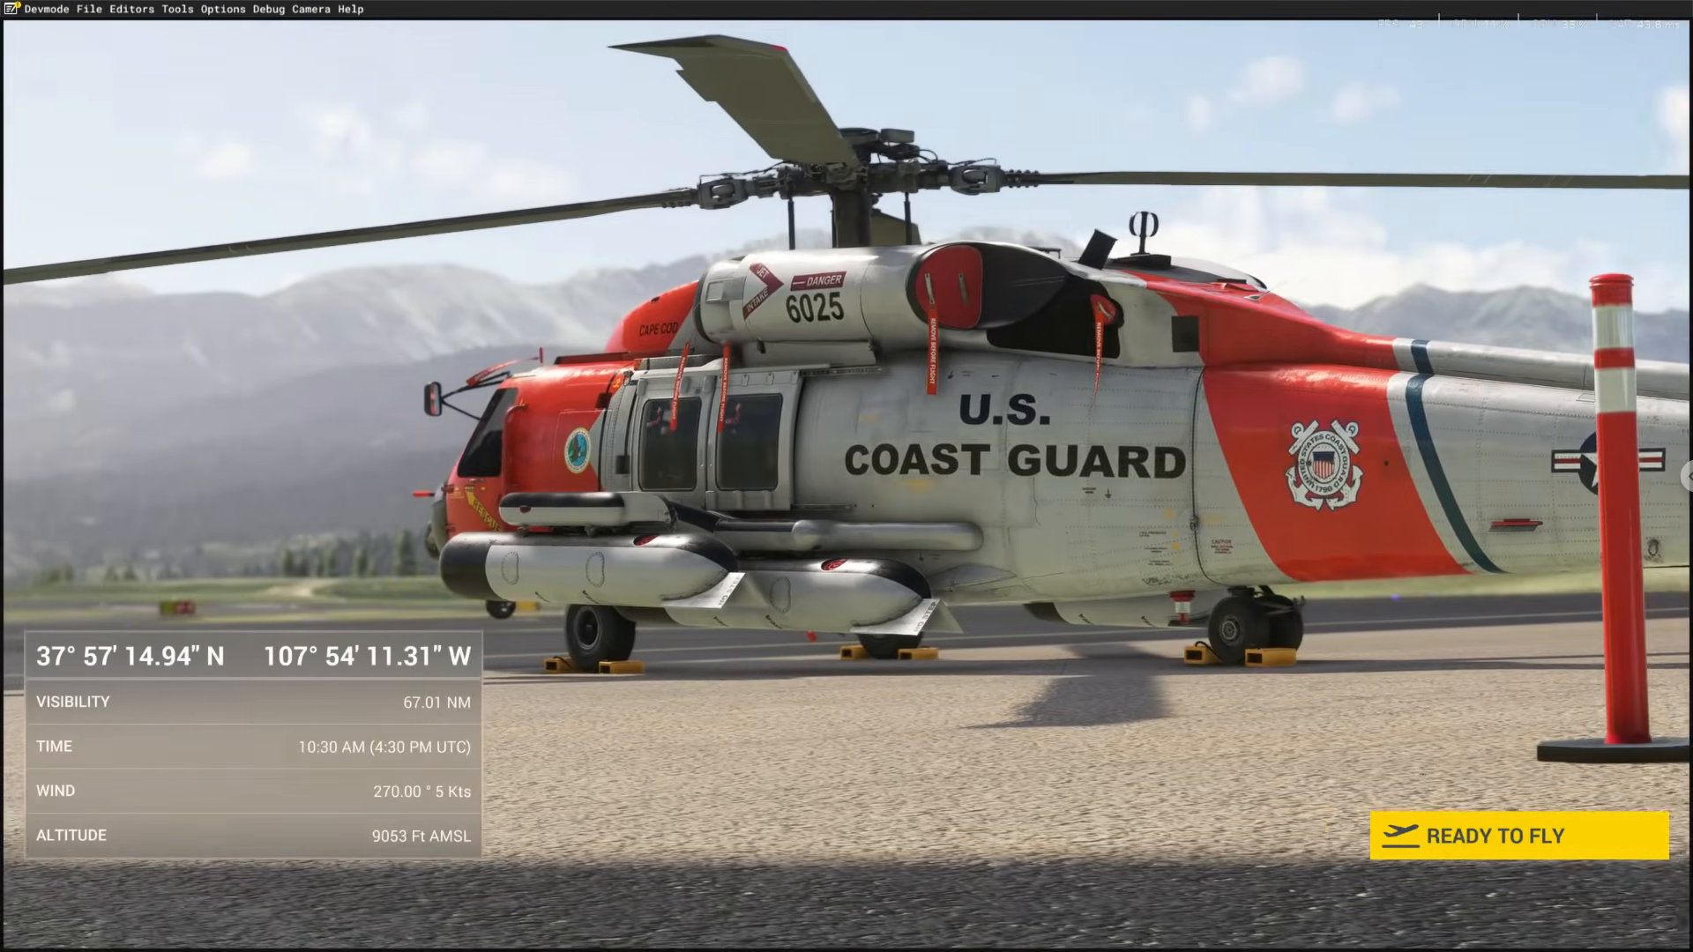
{"action": "left_click", "coordinate": [1493, 831]}
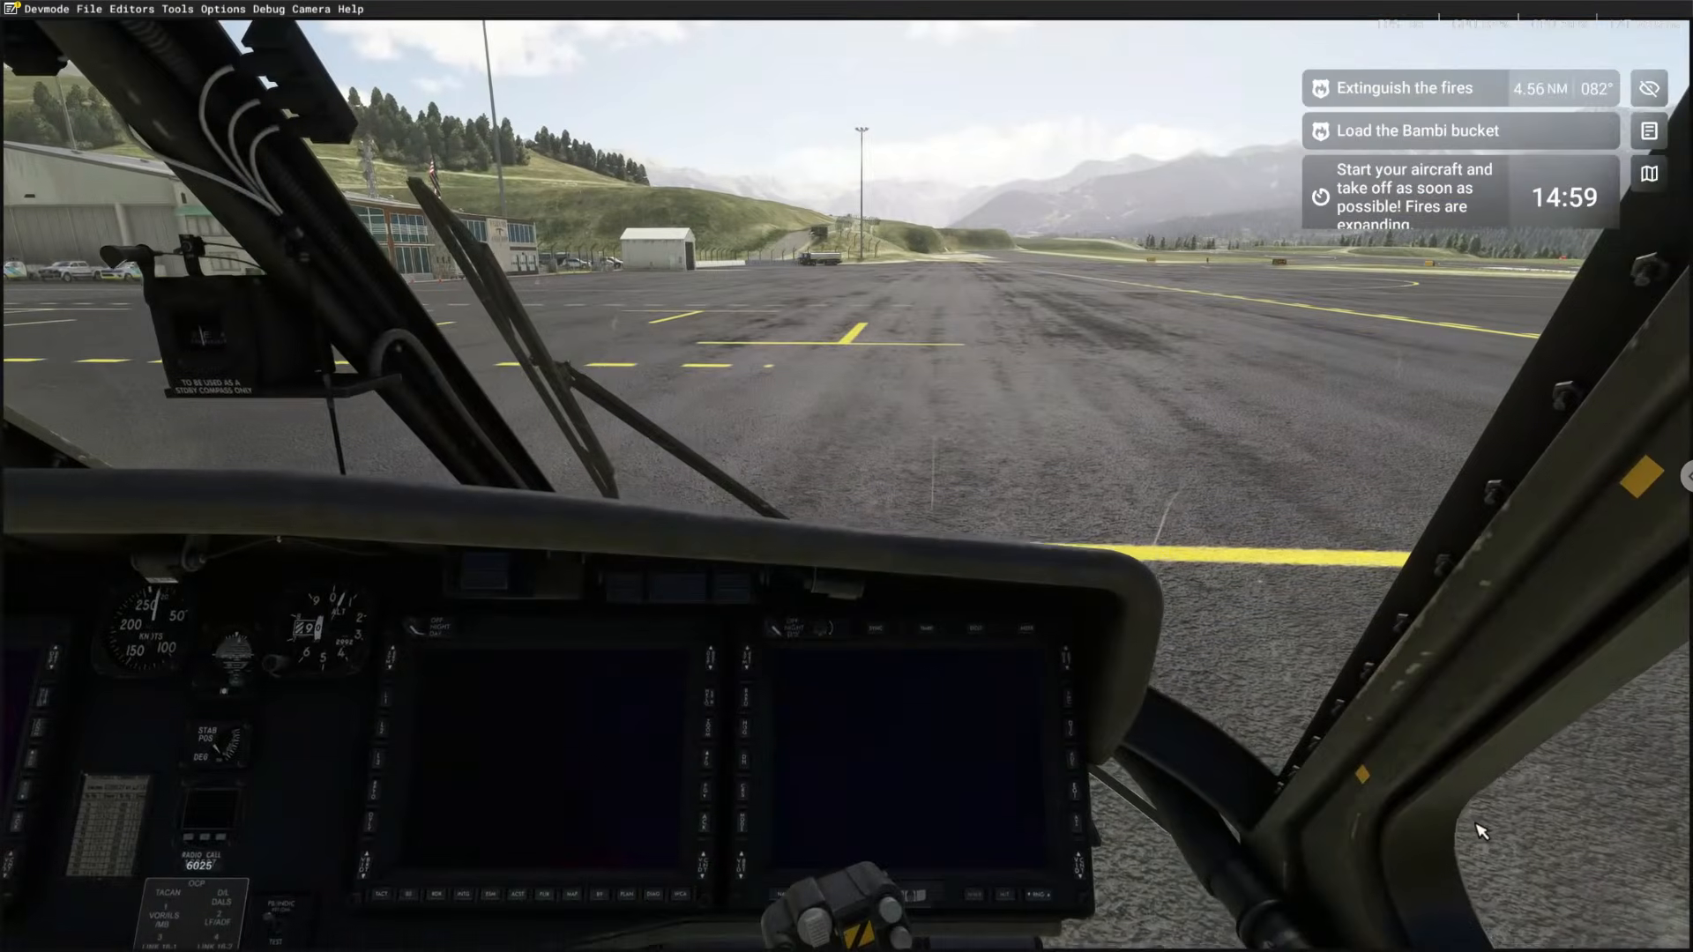